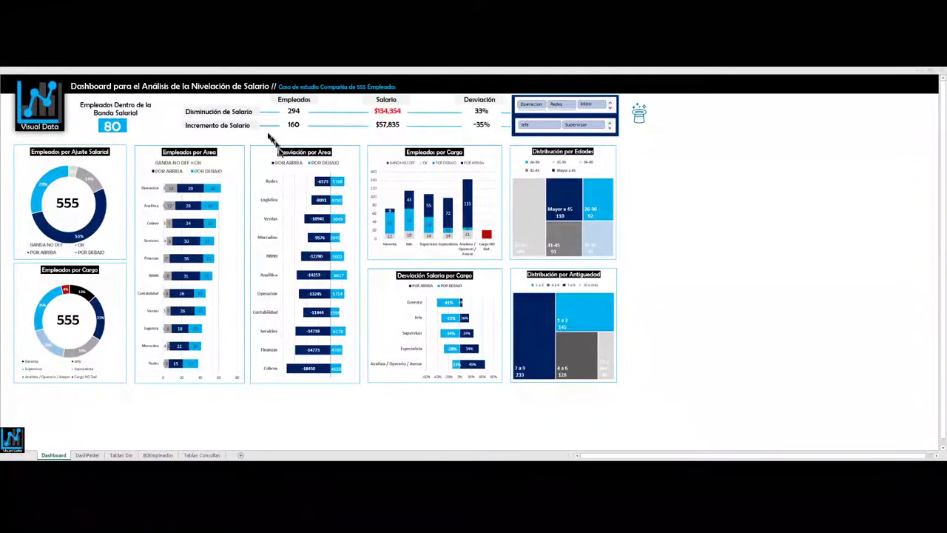
Filter the dashboard to Jefe, then Supervisor, then Jefe again, clear the filters, and switch to DashPastel
left_click(523, 124)
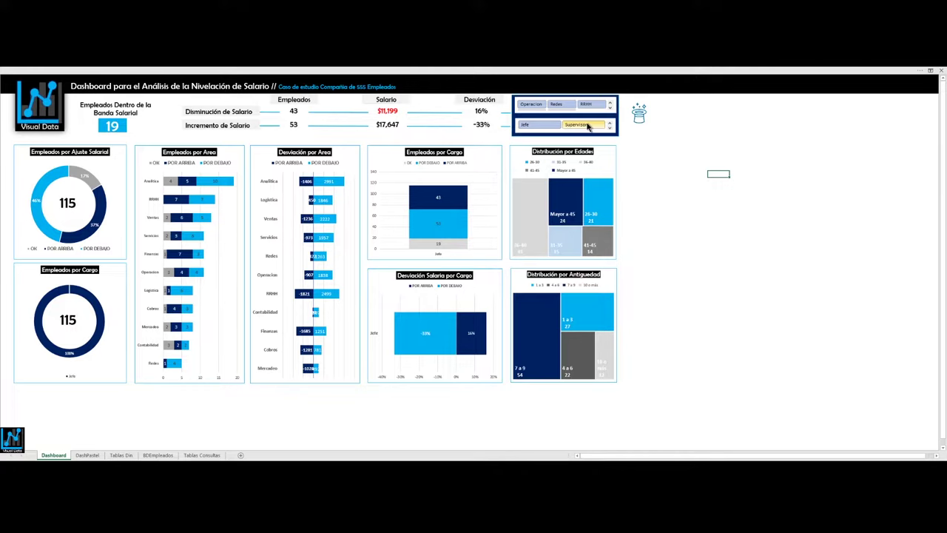
left_click(587, 125)
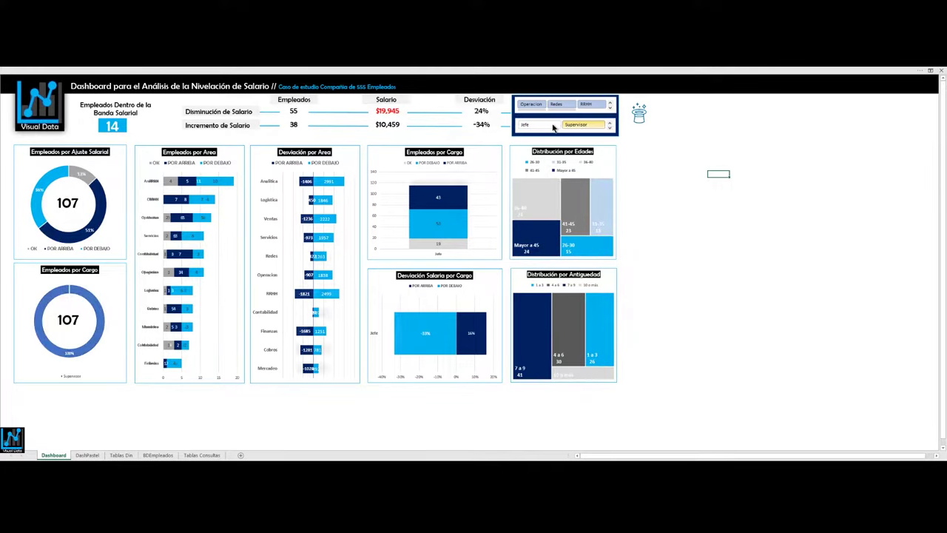
left_click(553, 125)
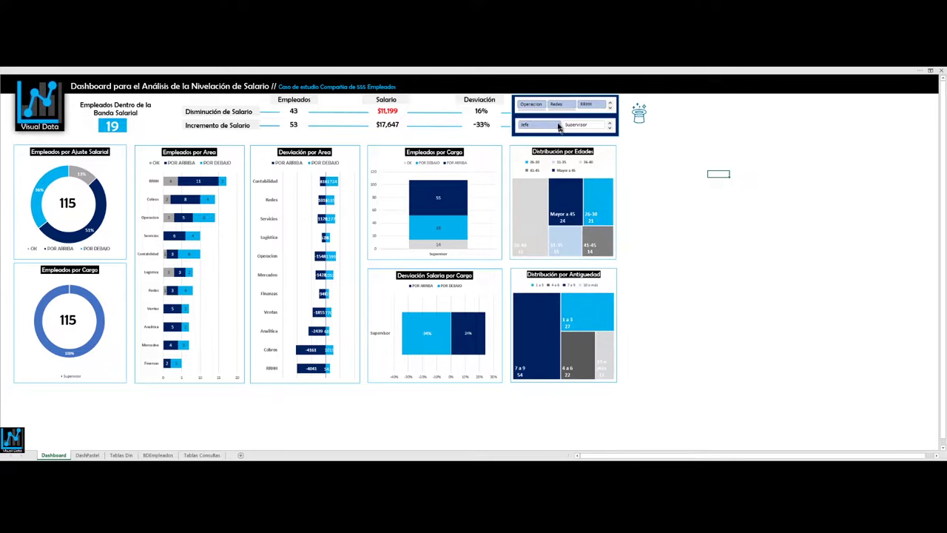
left_click(556, 105)
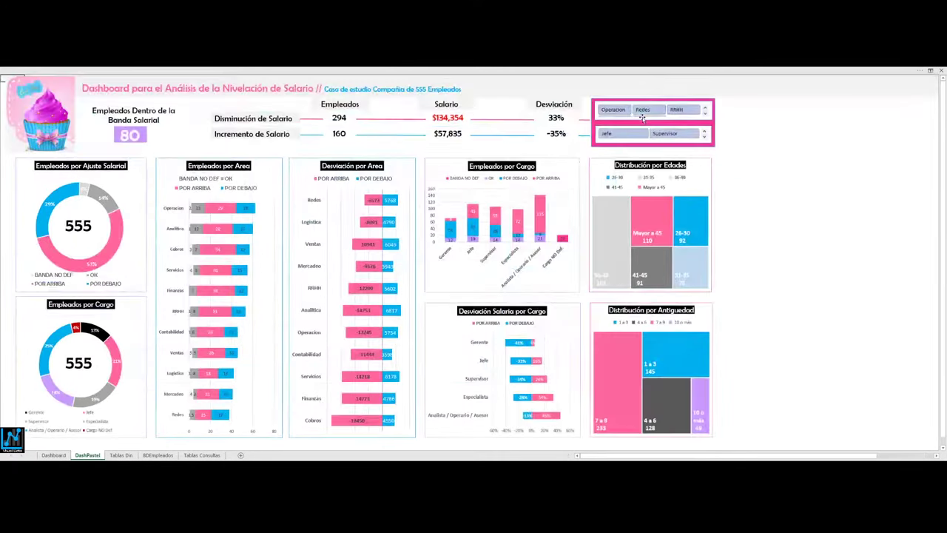
left_click(639, 115)
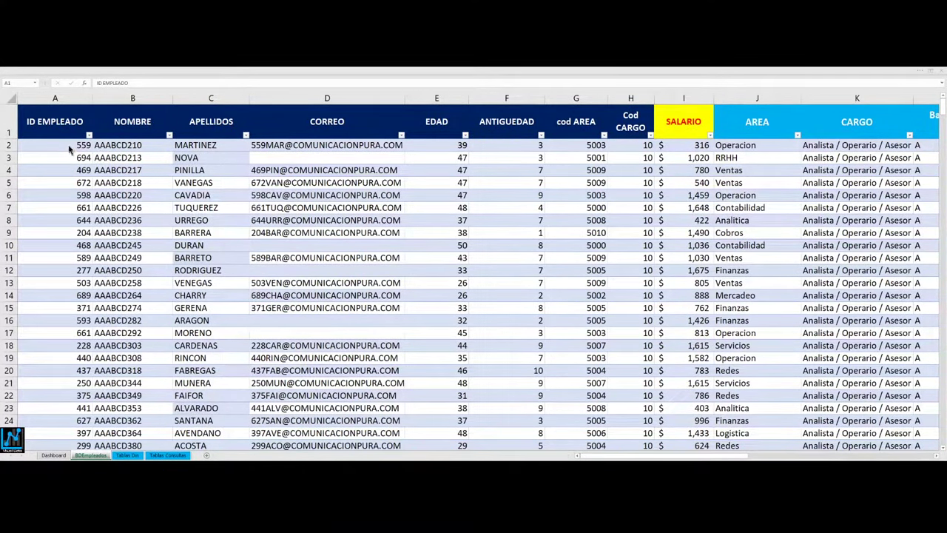
left_click(70, 124)
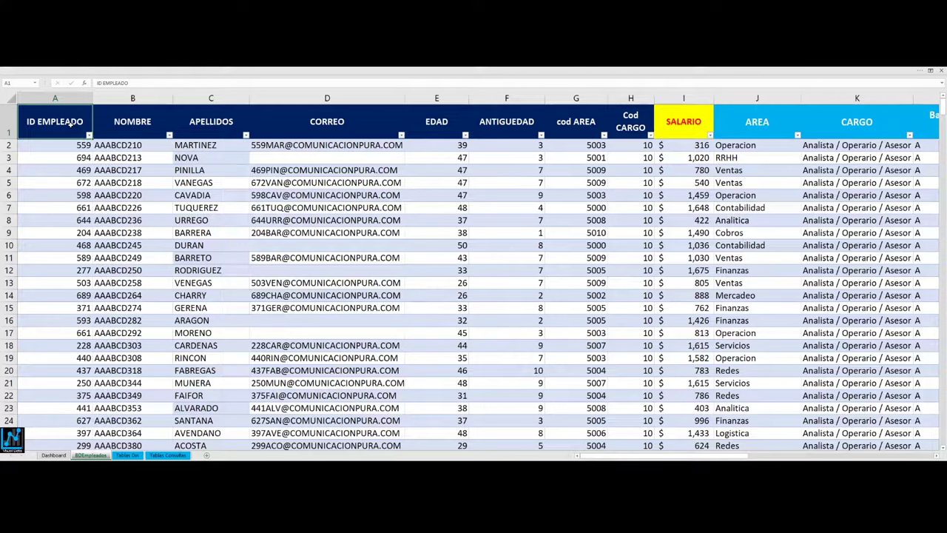
key("shift+Right")
key("shift+Right")
key("shift+Right")
key("shift+Right")
key("shift+Right")
key("shift+Right")
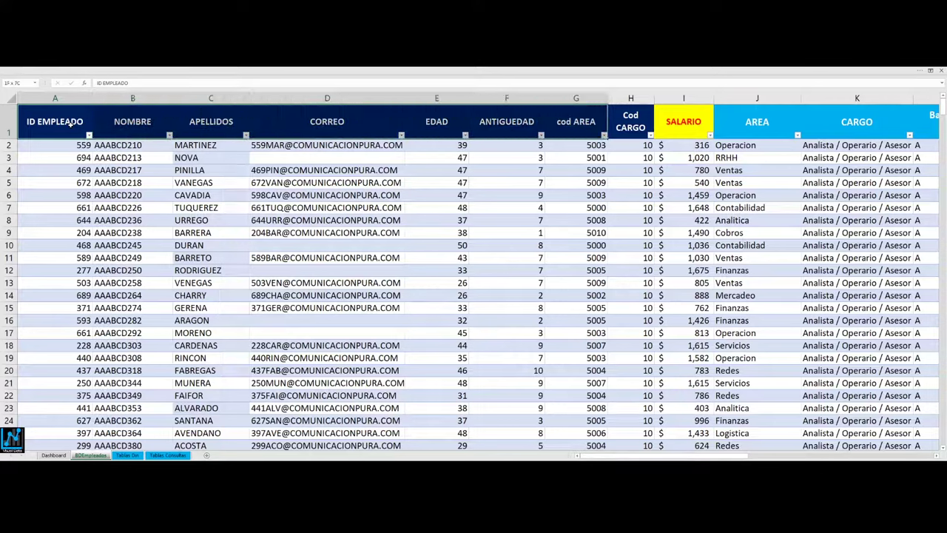
key("shift+Right")
key("shift+Right")
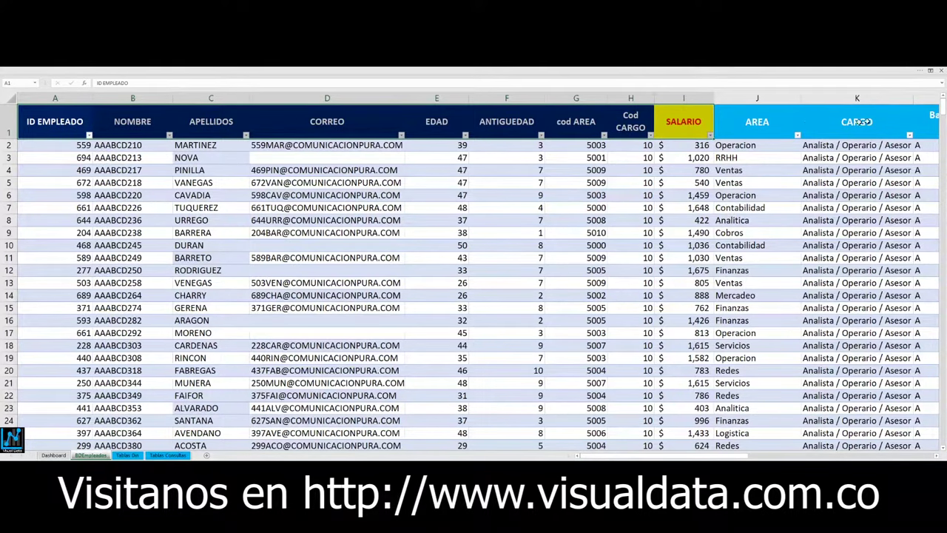
left_click(745, 128)
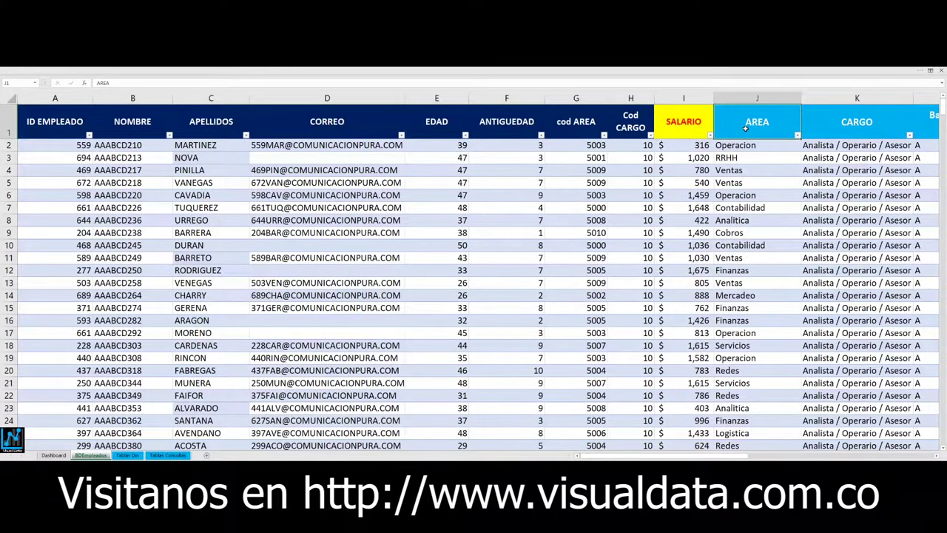
left_click(696, 122)
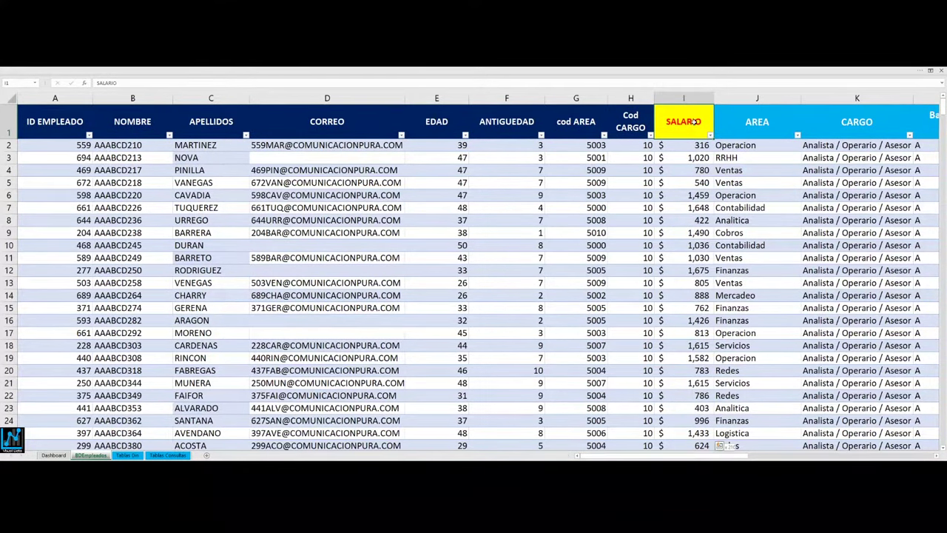
key("ctrl+shift+Down")
key("ctrl+shift+Left")
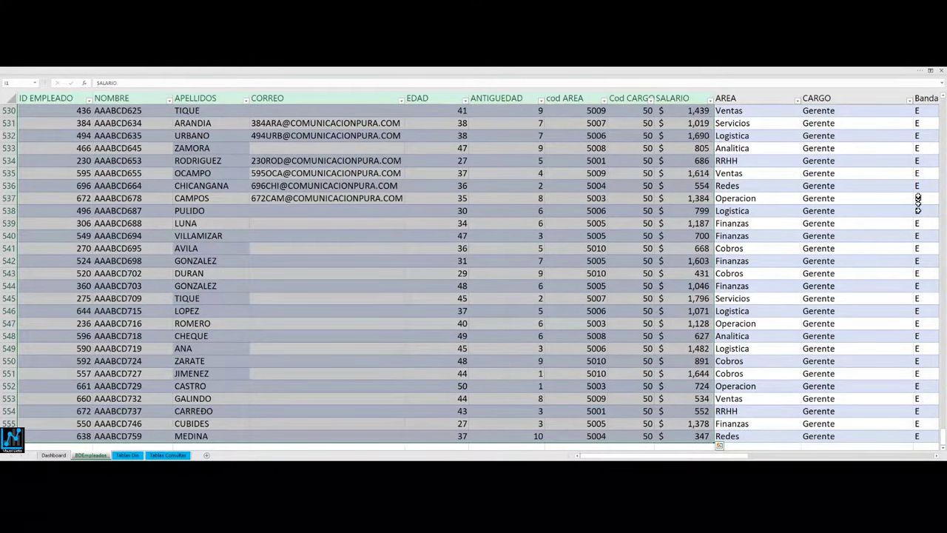
left_click_drag(943, 437, 944, 107)
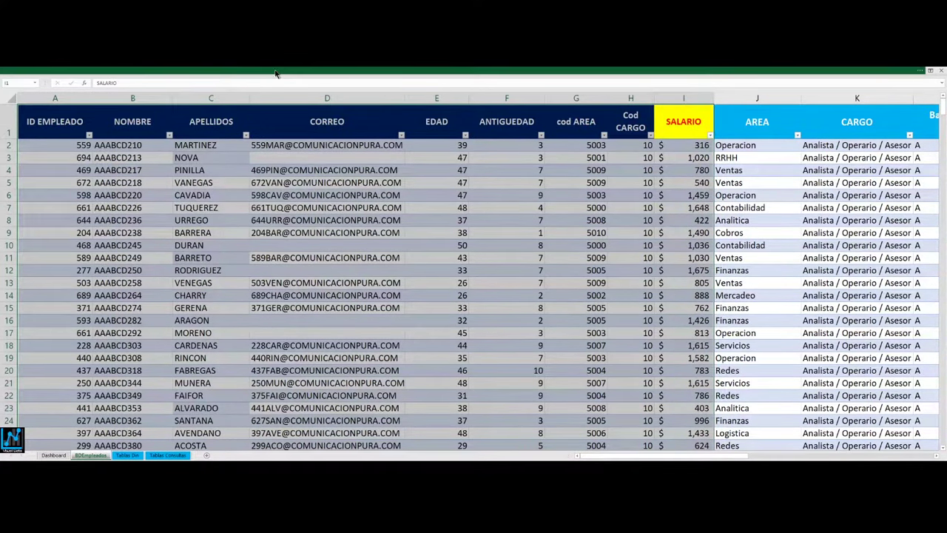
mouse_move(290, 90)
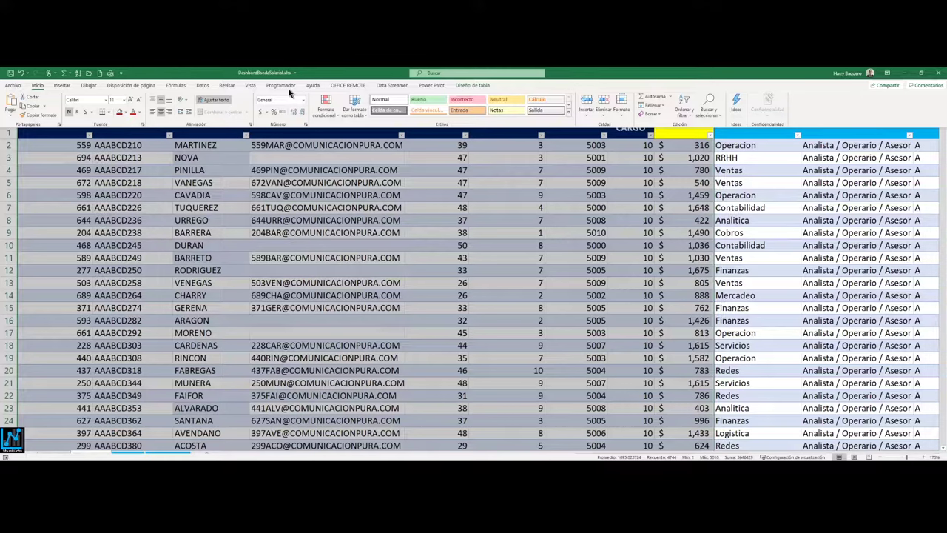
Inspect J2's BUSCARX area formula and set the ribbon to always show tabs and commands
left_click(63, 85)
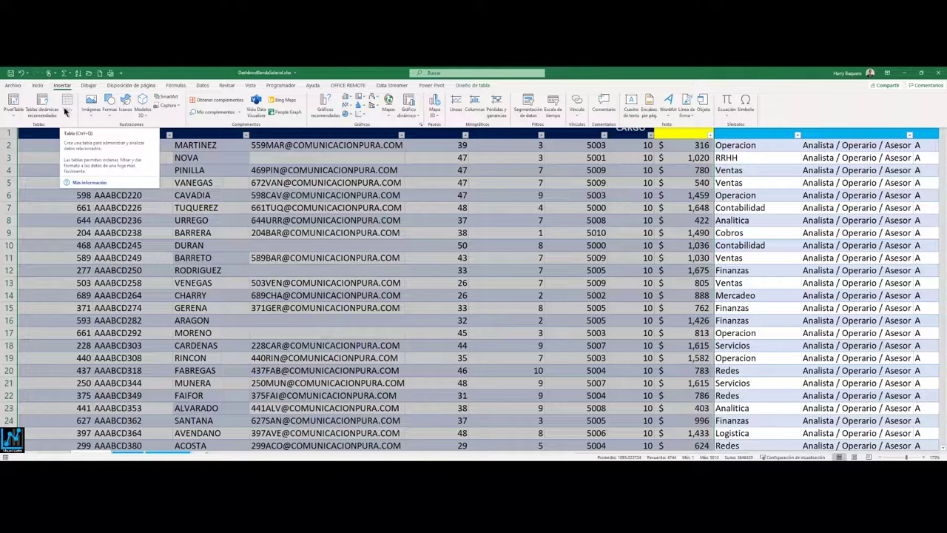
key("ctrl+shift+F1")
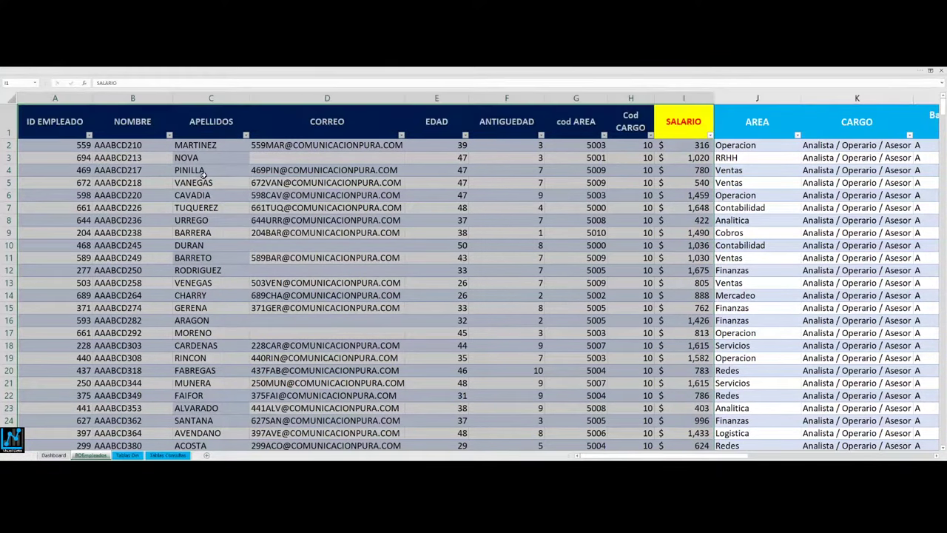
left_click(744, 146)
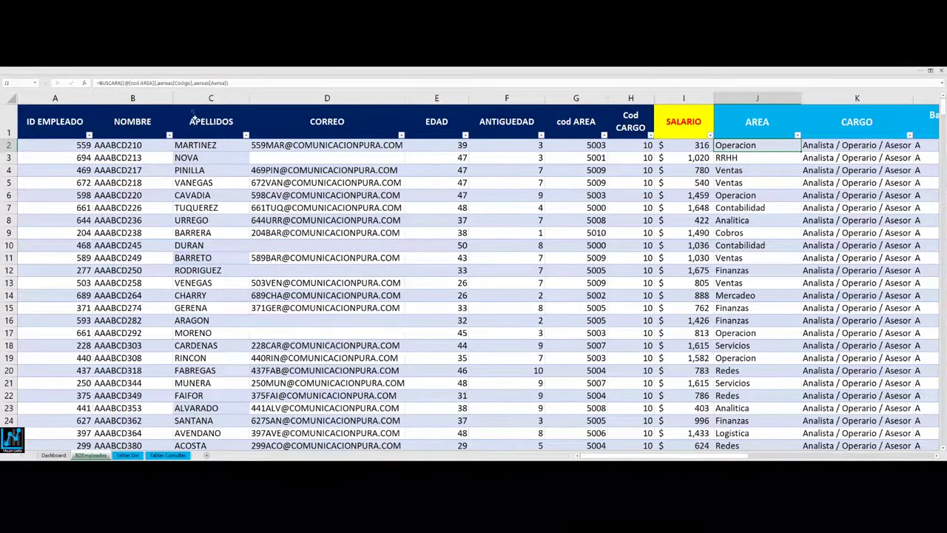
key("F2")
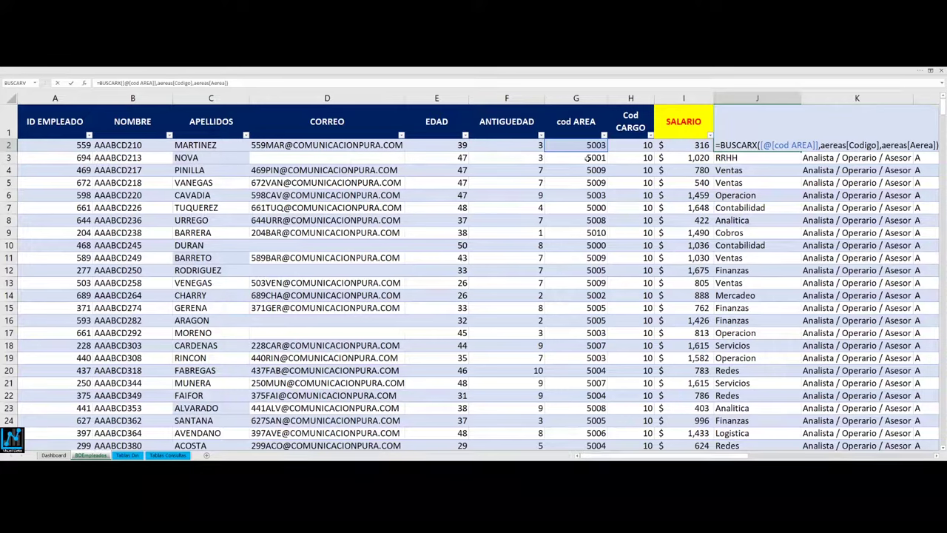
key("ctrl+Return")
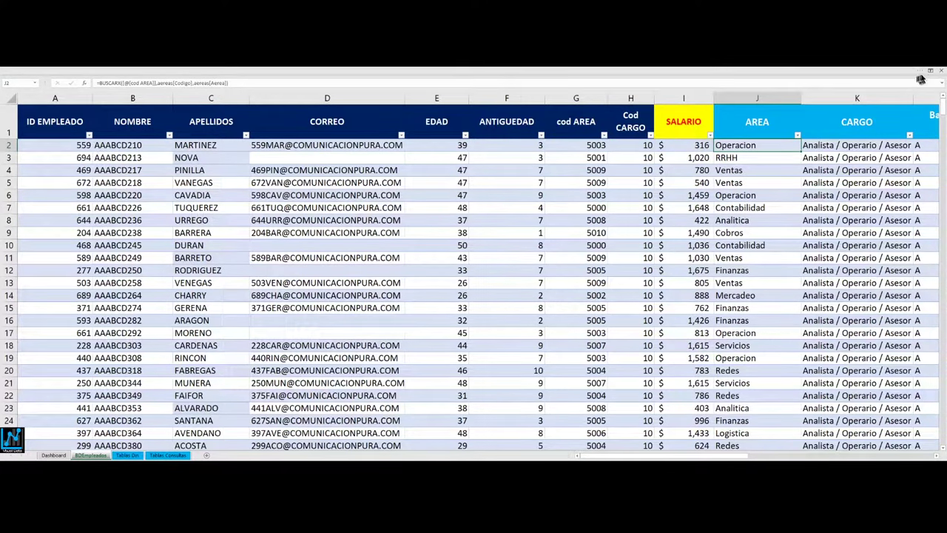
left_click(929, 70)
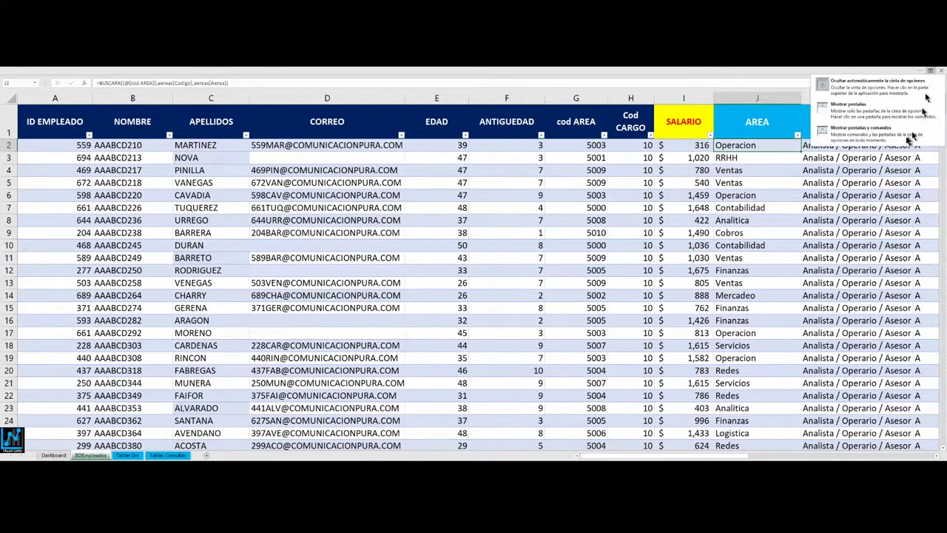
left_click(862, 133)
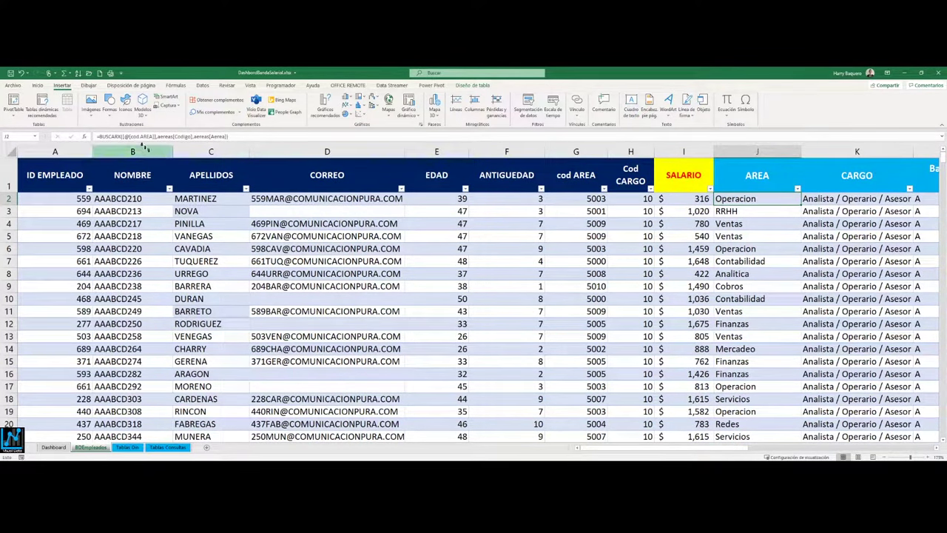
Name the employee table BS_Empleados, then jump to the cargos table via the Name Box
left_click(391, 274)
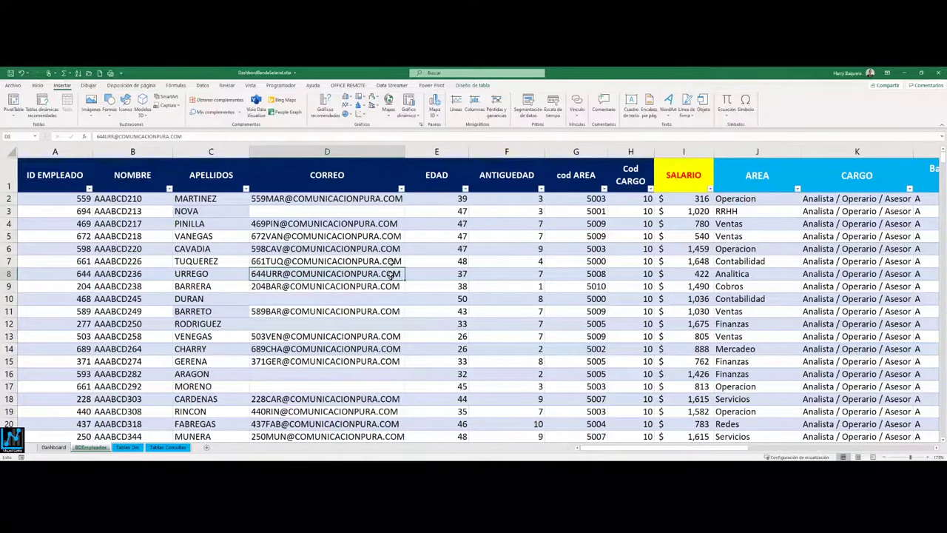
left_click(472, 85)
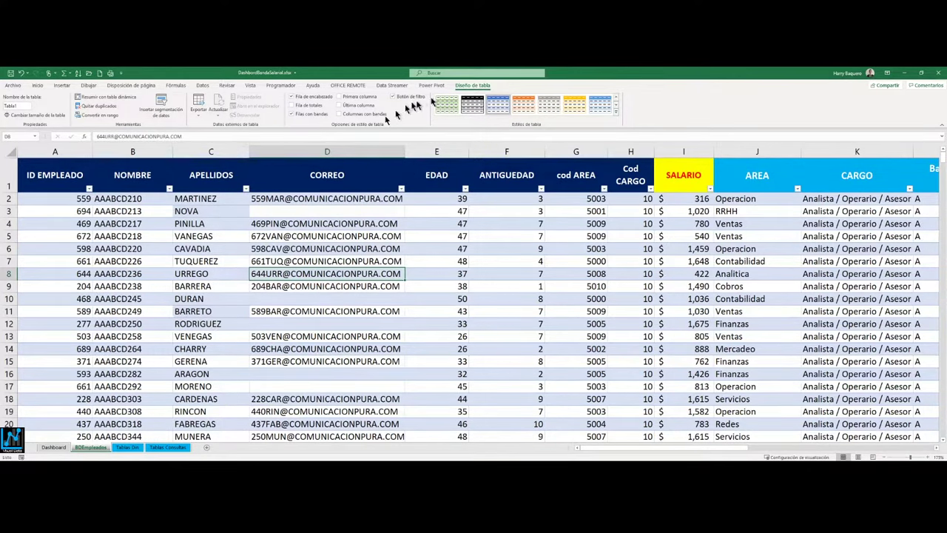
left_click(24, 105)
type("B")
type("ADO")
left_click(23, 104)
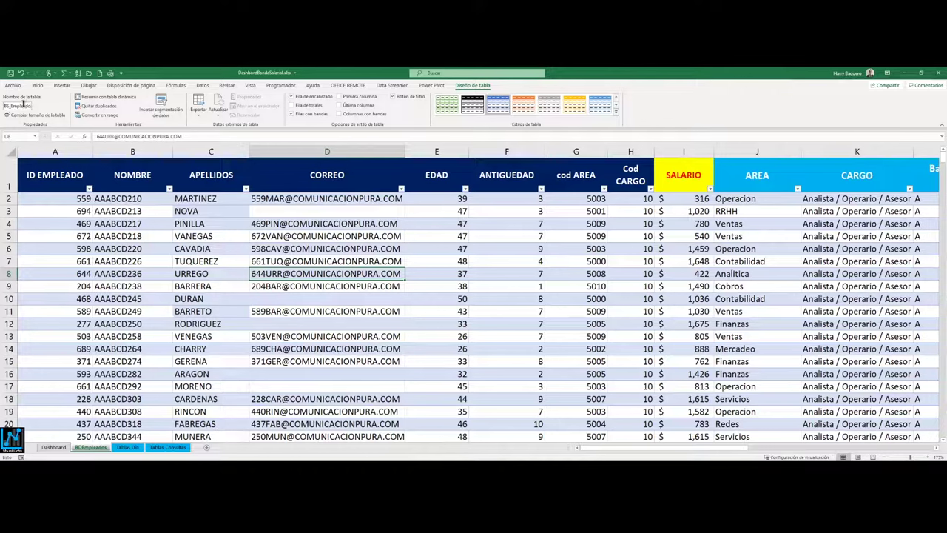
left_click(251, 263)
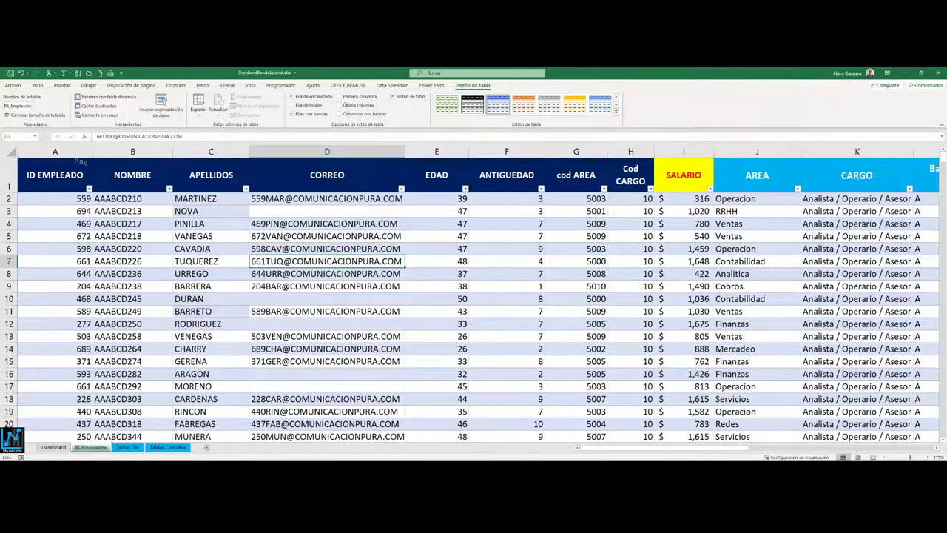
left_click(35, 138)
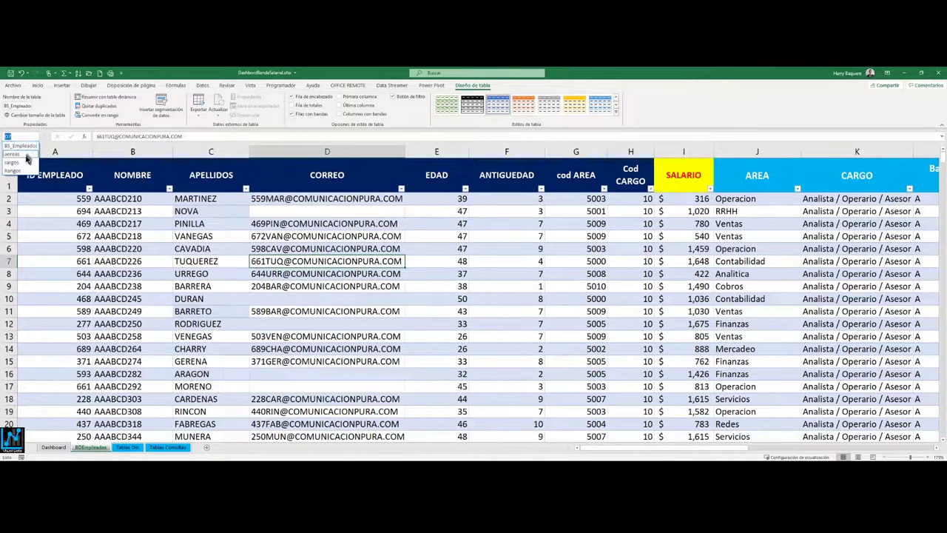
left_click(23, 161)
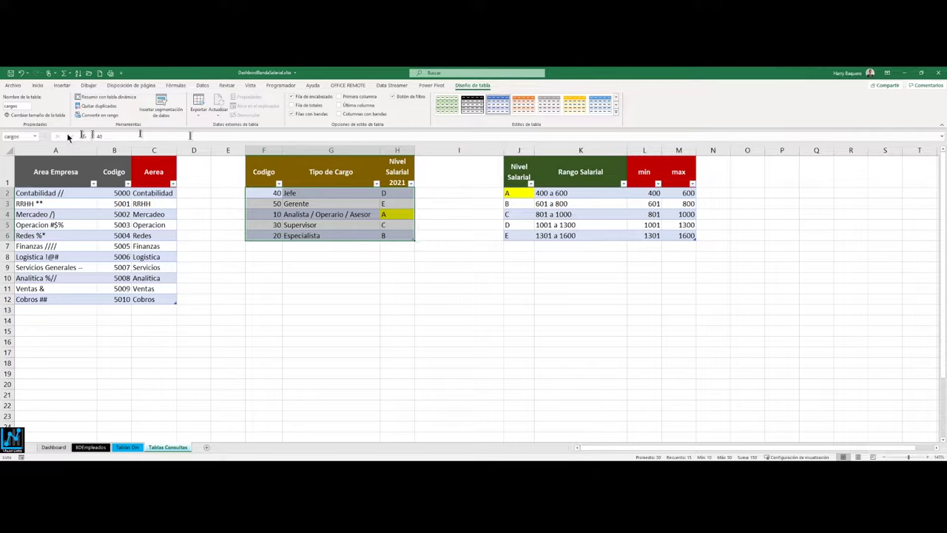
Return to the BS_Empleados table and go to cell A1
left_click(35, 136)
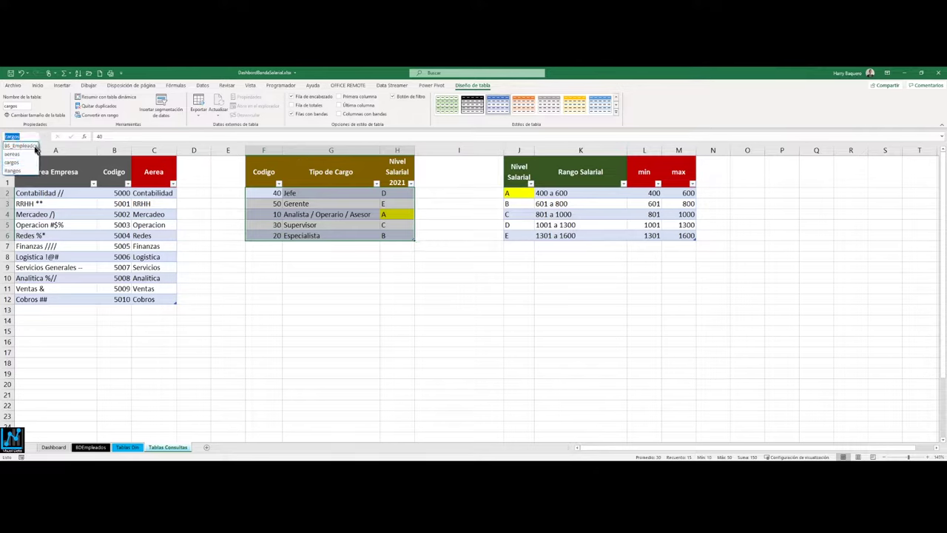
left_click(33, 146)
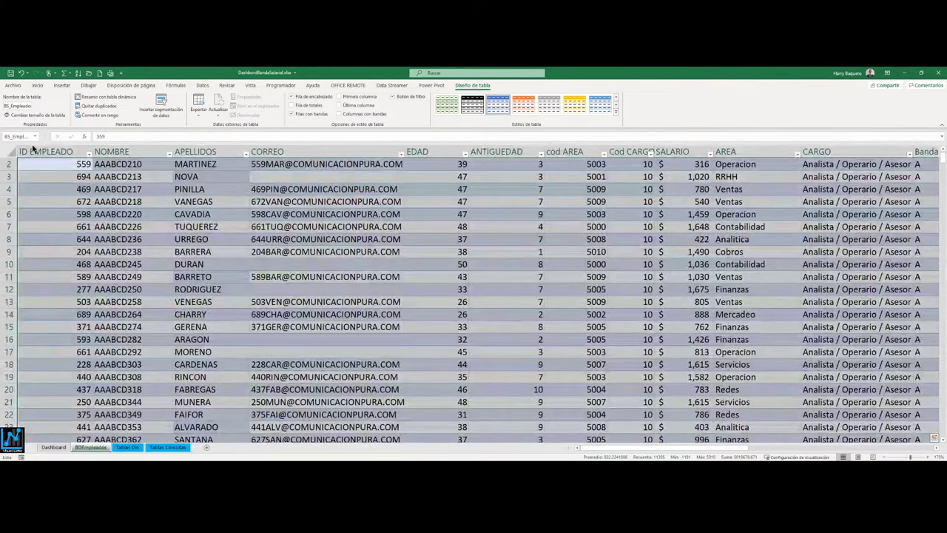
left_click(251, 239)
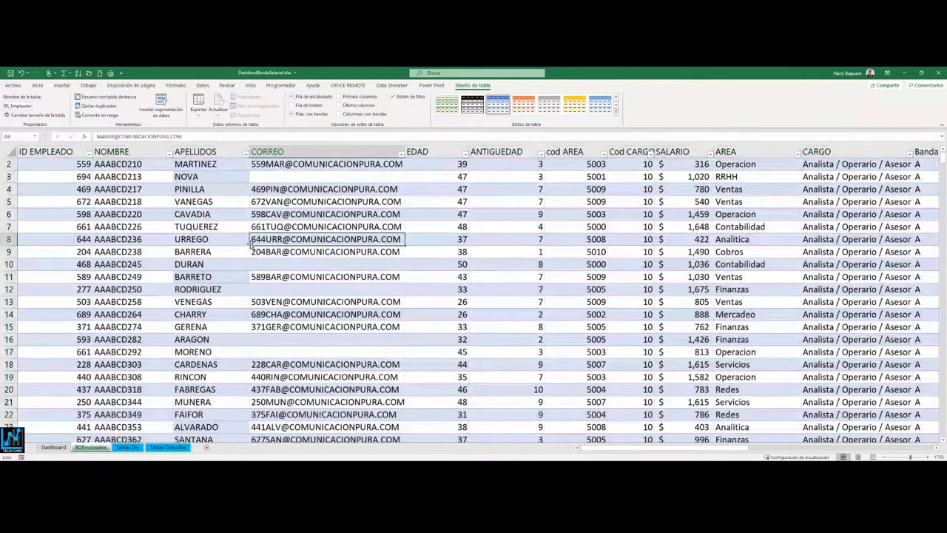
key("ctrl+Home")
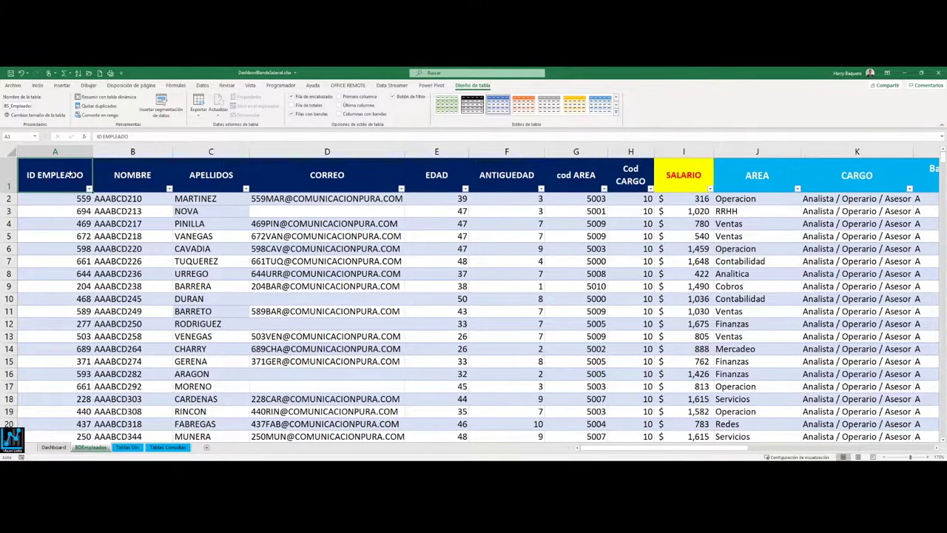
Review the CORREO e-mail column and drag its border left to narrow it
left_click(131, 180)
left_click(196, 176)
left_click(310, 179)
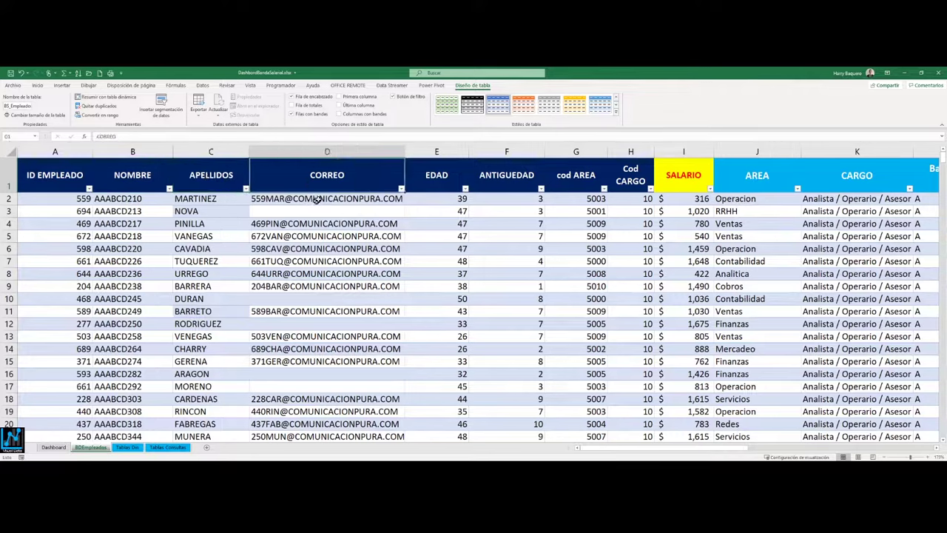
left_click_drag(316, 200, 316, 361)
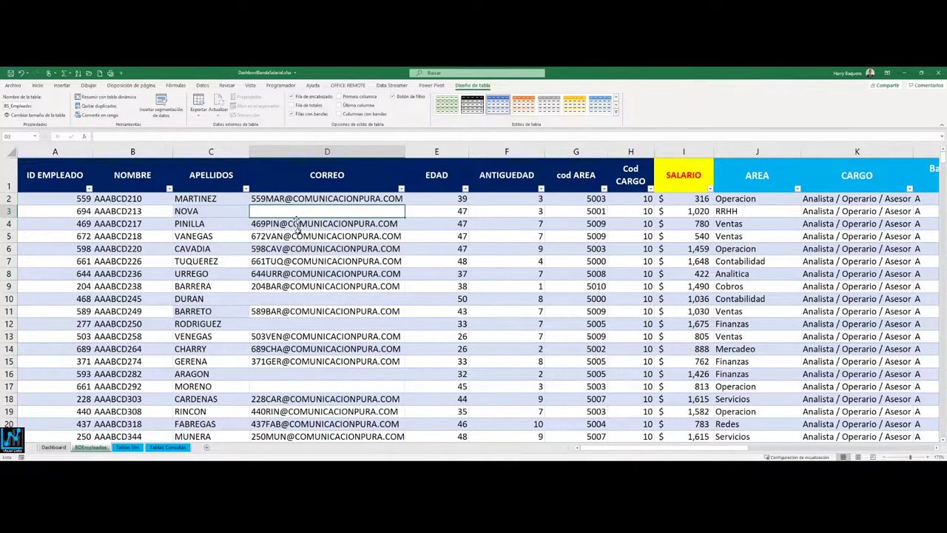
left_click(299, 263)
left_click(301, 313)
left_click(299, 359)
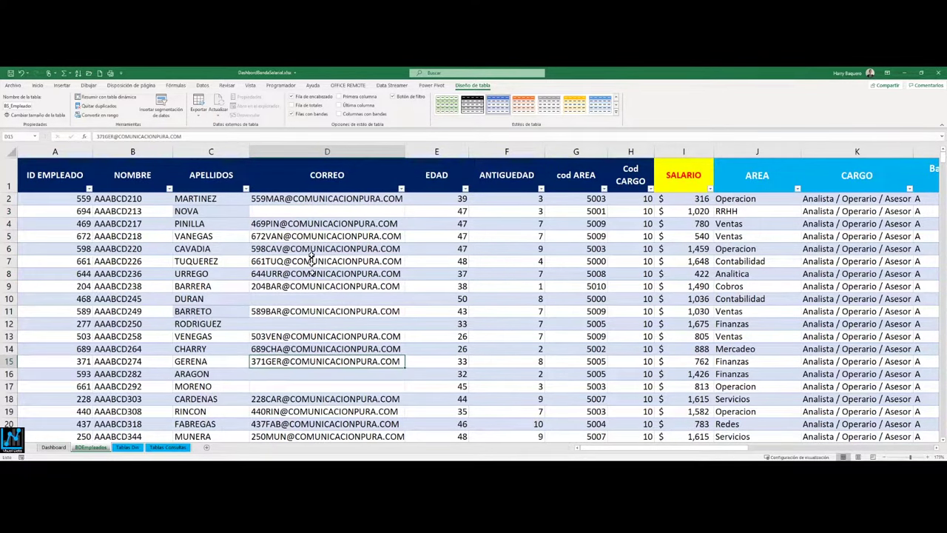
left_click(312, 252)
left_click(323, 211)
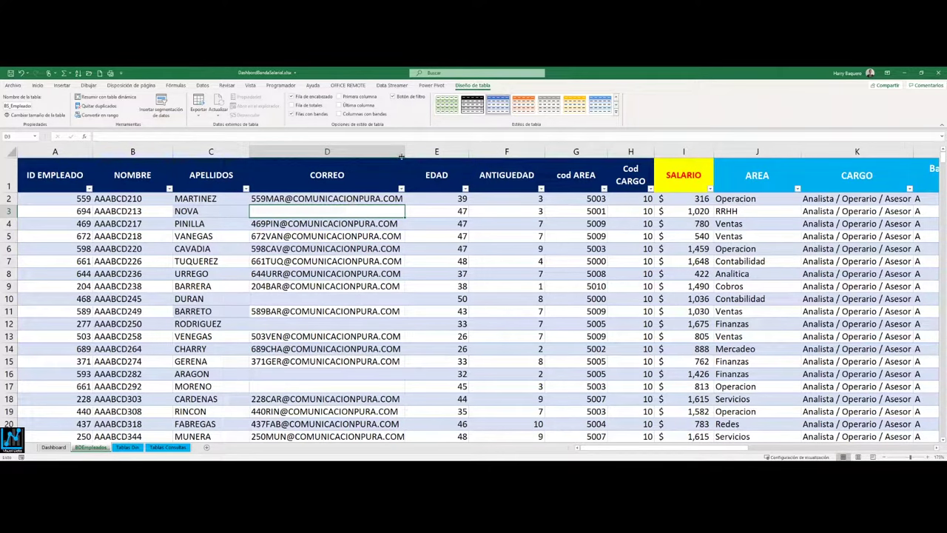
left_click_drag(403, 153, 358, 153)
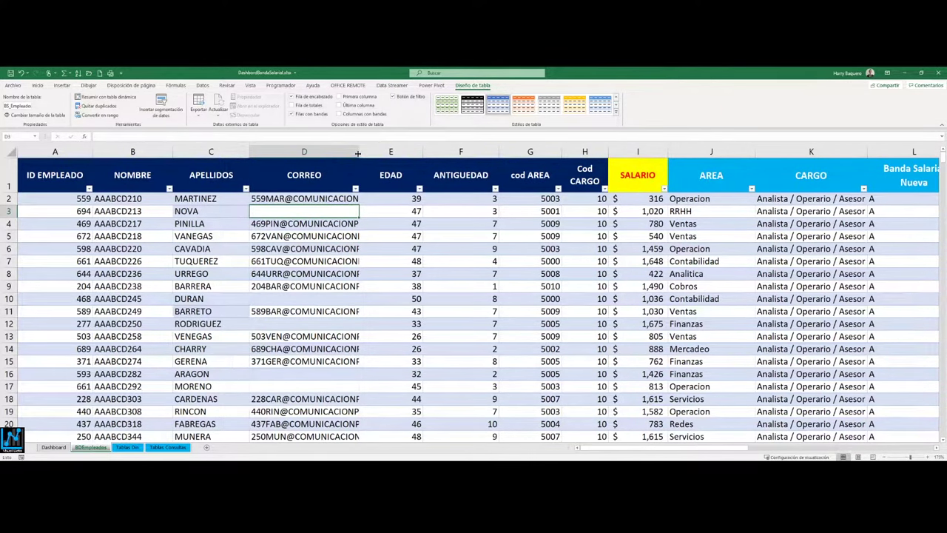
Step through the EDAD, ANTIGUEDAD, cod AREA, Cod CARGO, SALARIO and AREA headers
left_click(385, 174)
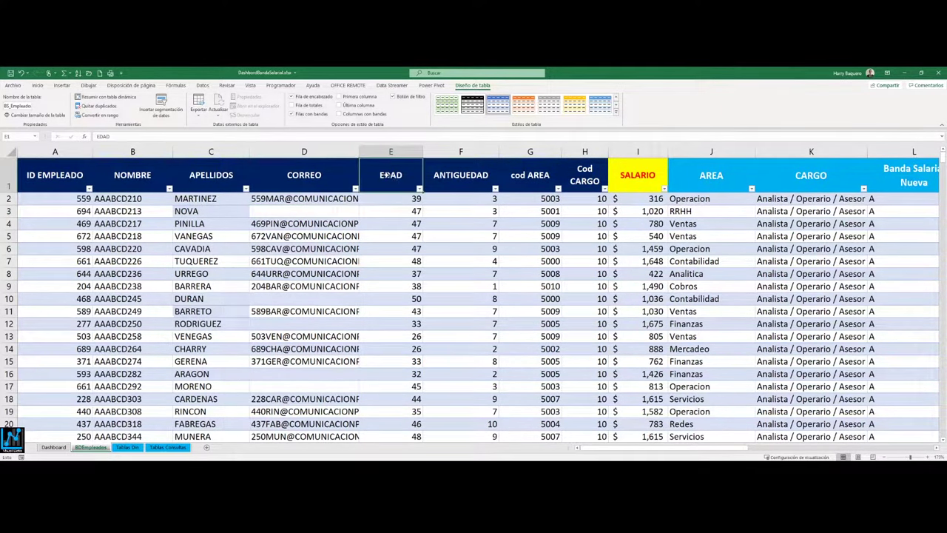
left_click(446, 183)
left_click(540, 180)
left_click(573, 181)
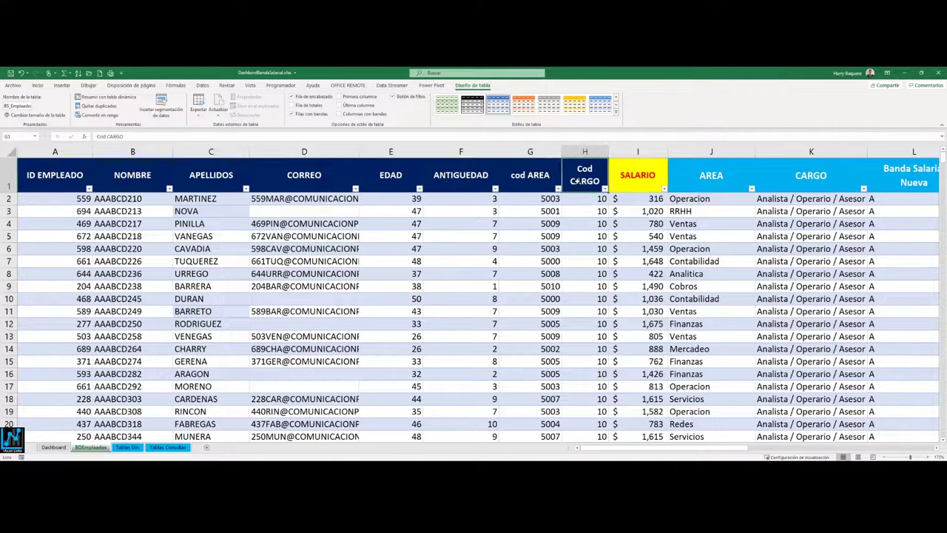
left_click_drag(625, 180, 628, 249)
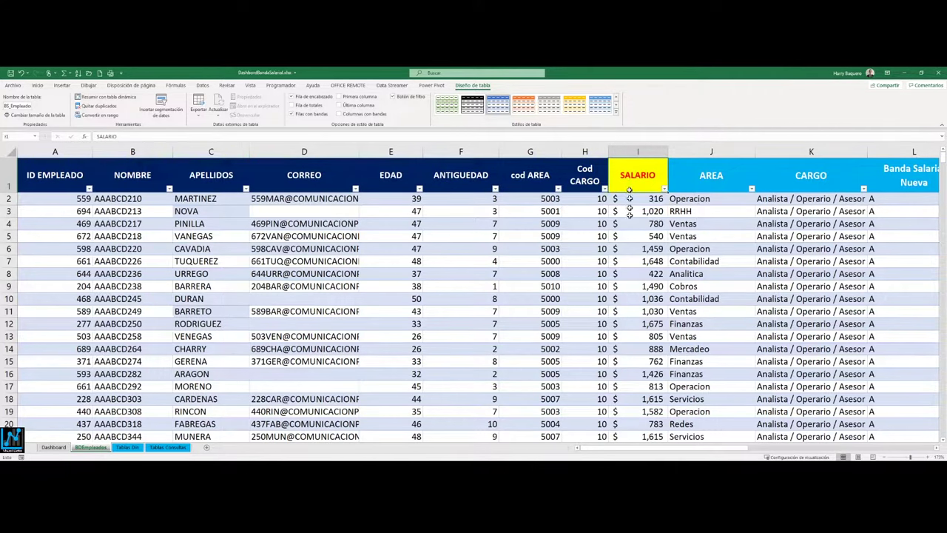
left_click(687, 178)
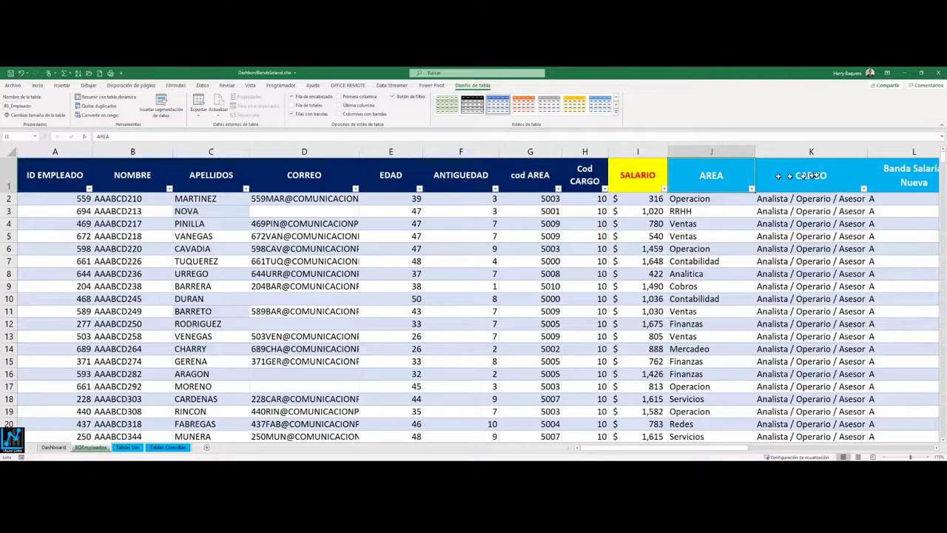
left_click(938, 449)
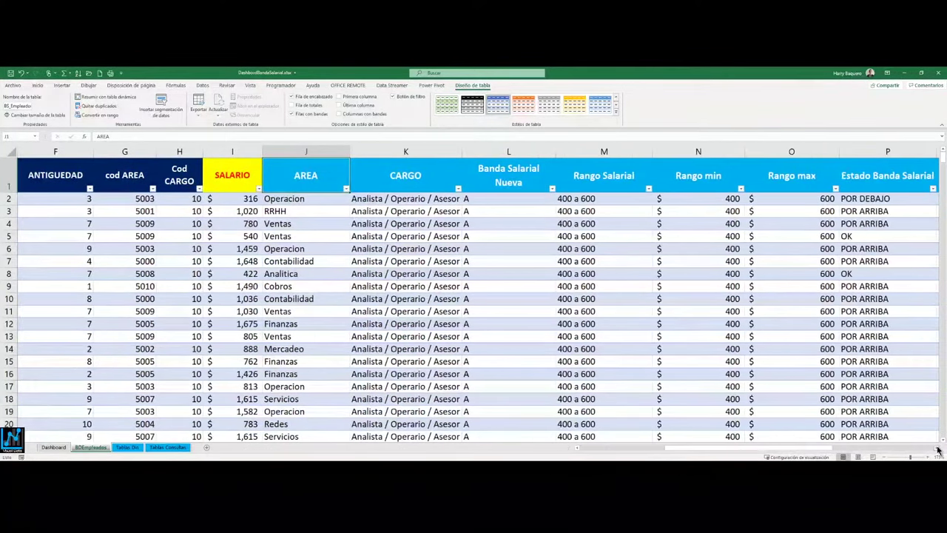
left_click(938, 449)
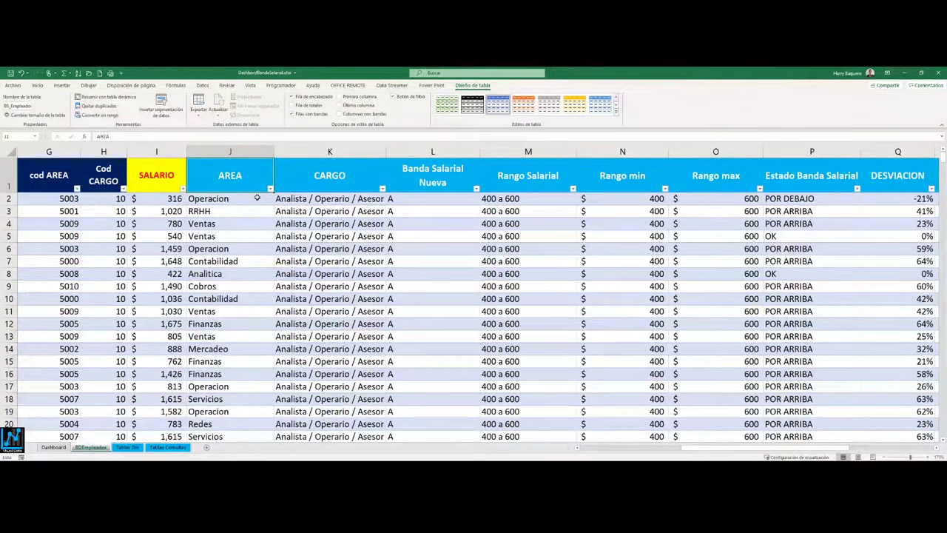
left_click(248, 196)
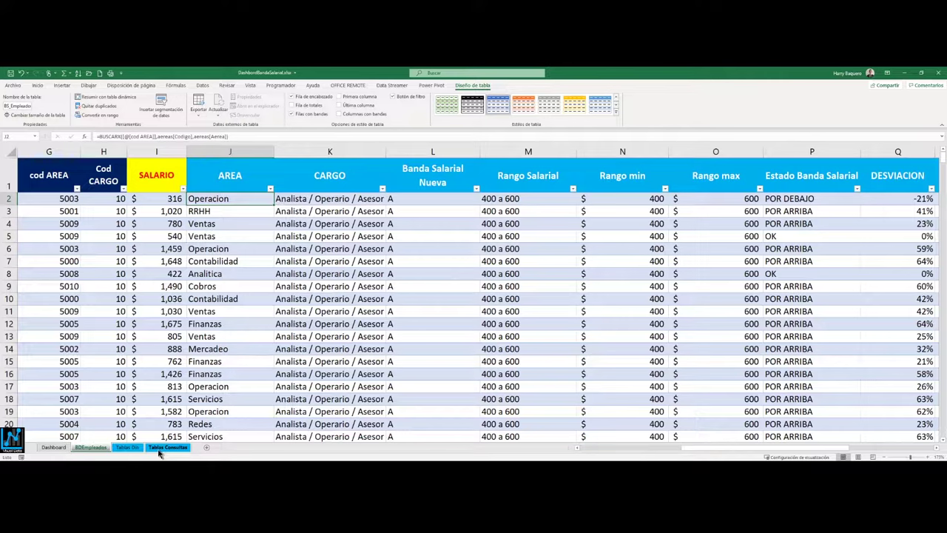
Review the aereas table's Codigo and Area Empresa ranges and the Rango Salarial table on Tablas Consultas
left_click(160, 448)
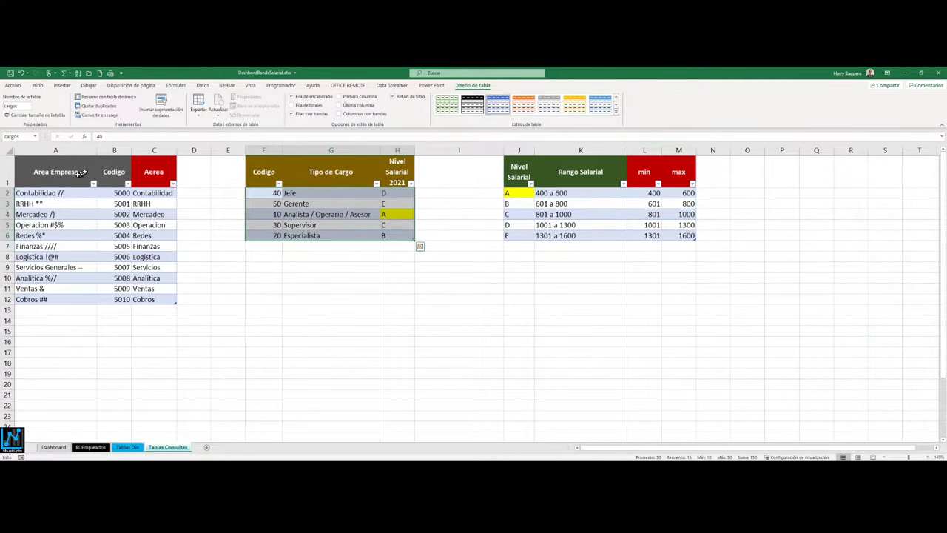
left_click_drag(67, 174, 145, 299)
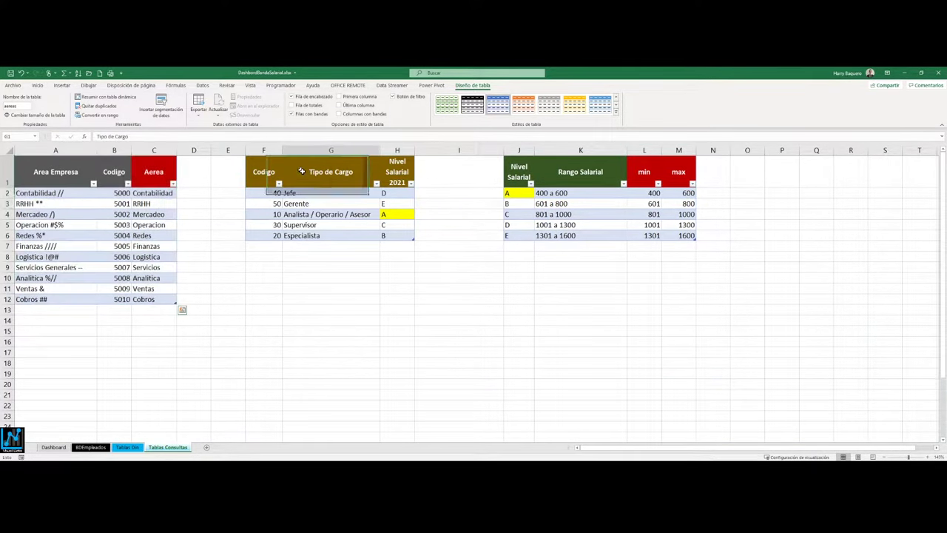
left_click_drag(296, 172, 385, 236)
left_click(580, 172)
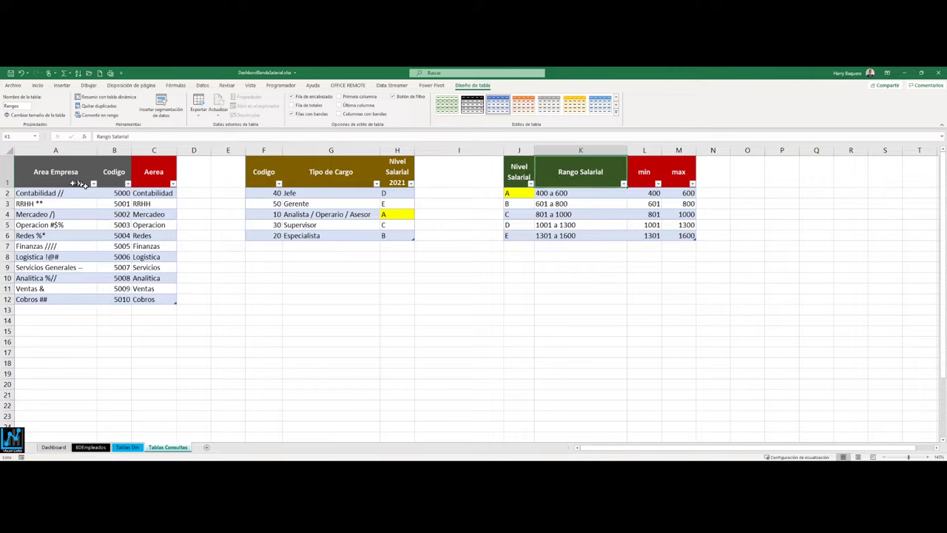
left_click_drag(115, 193, 116, 163)
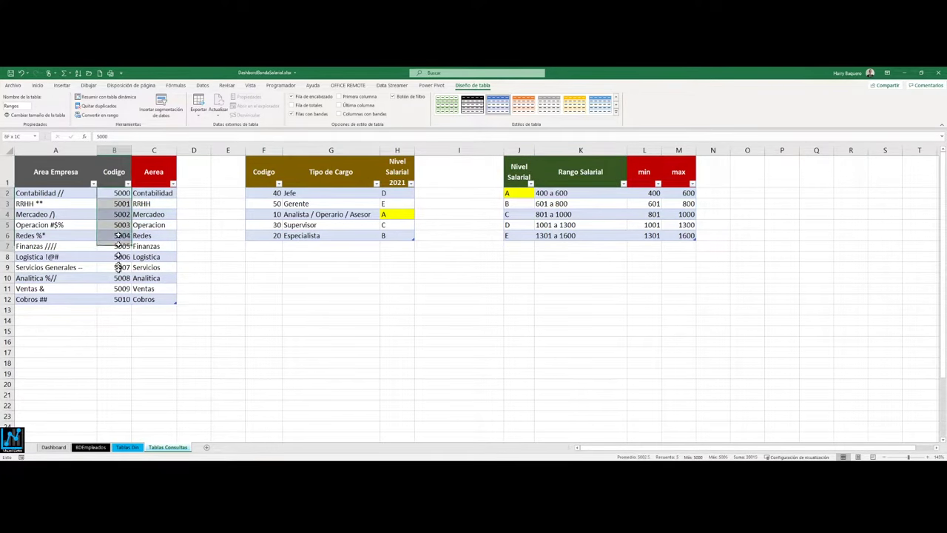
left_click_drag(116, 162, 119, 299)
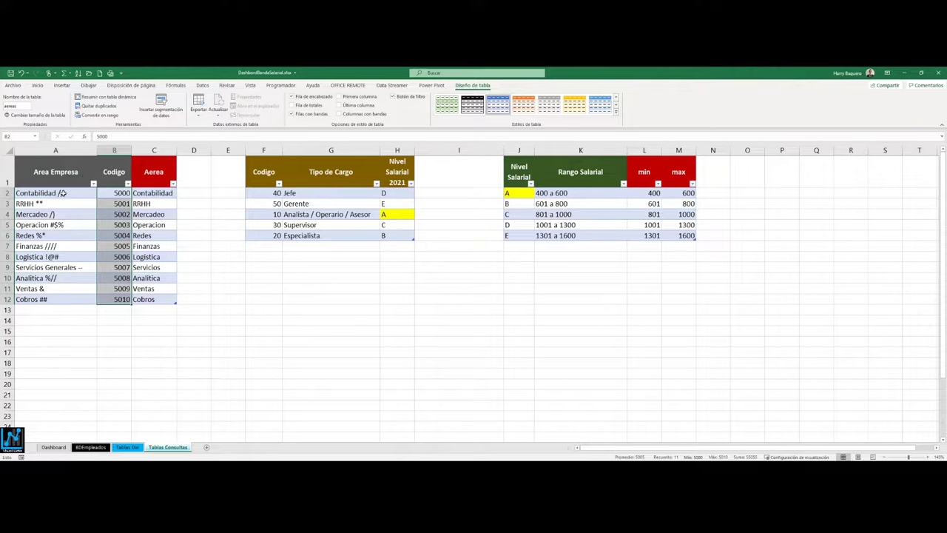
left_click_drag(62, 193, 73, 298)
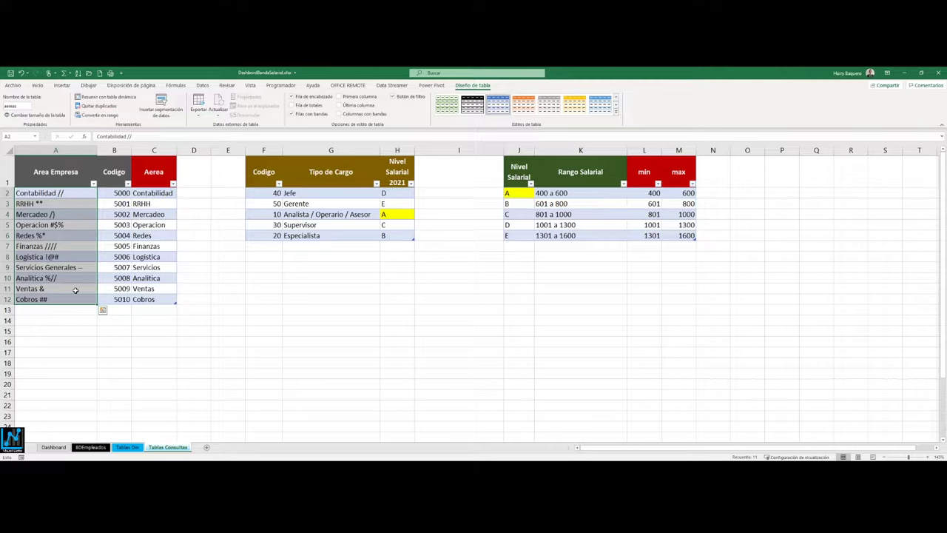
left_click(75, 296)
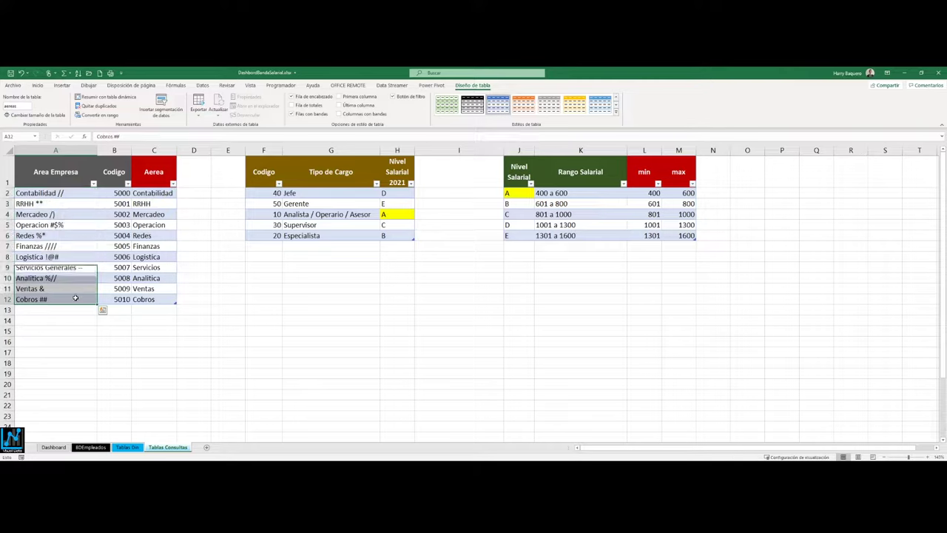
key("ctrl+c")
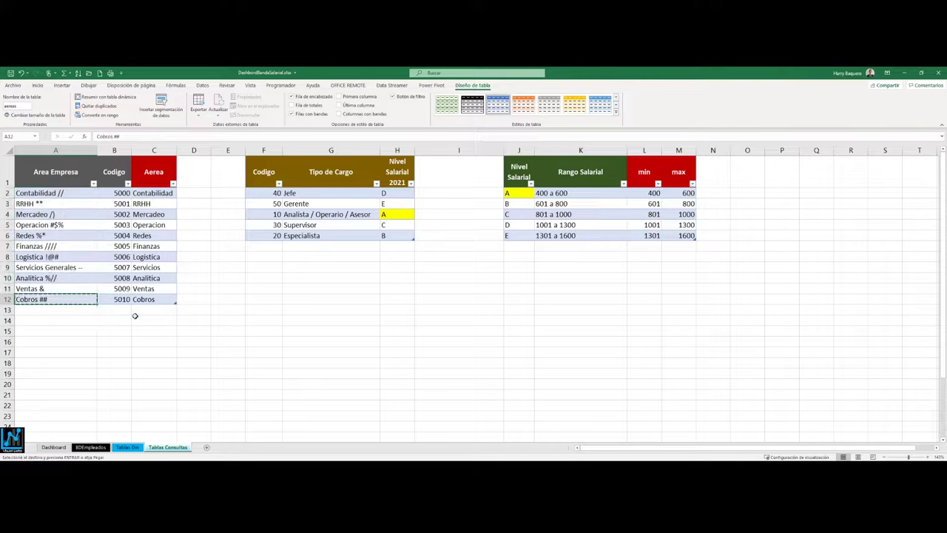
key("Down")
key("Return")
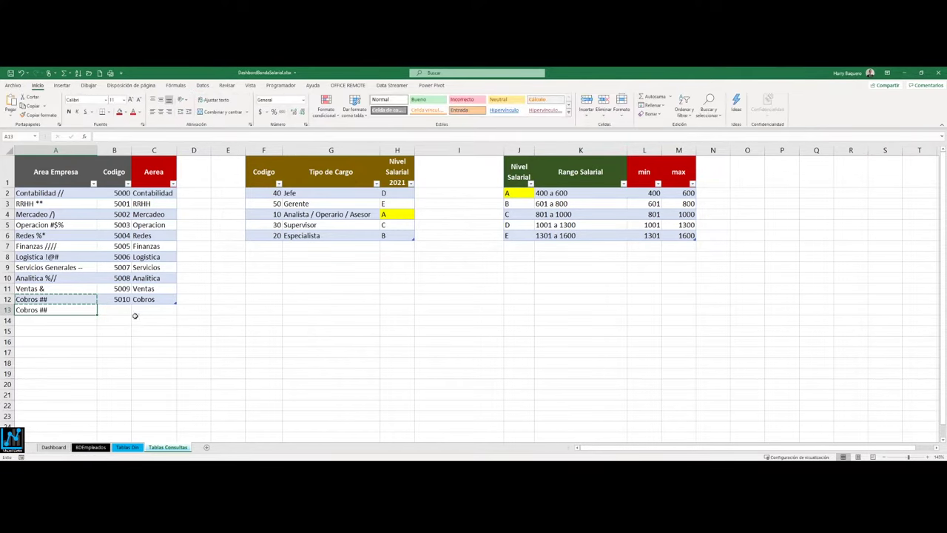
key("F2")
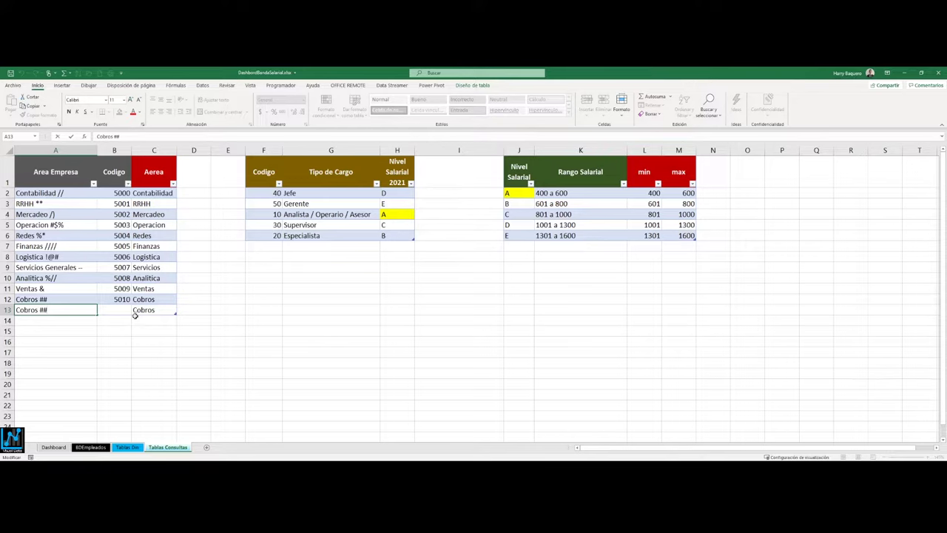
type("%$^&*")
key("Return")
key("Up")
key("Up")
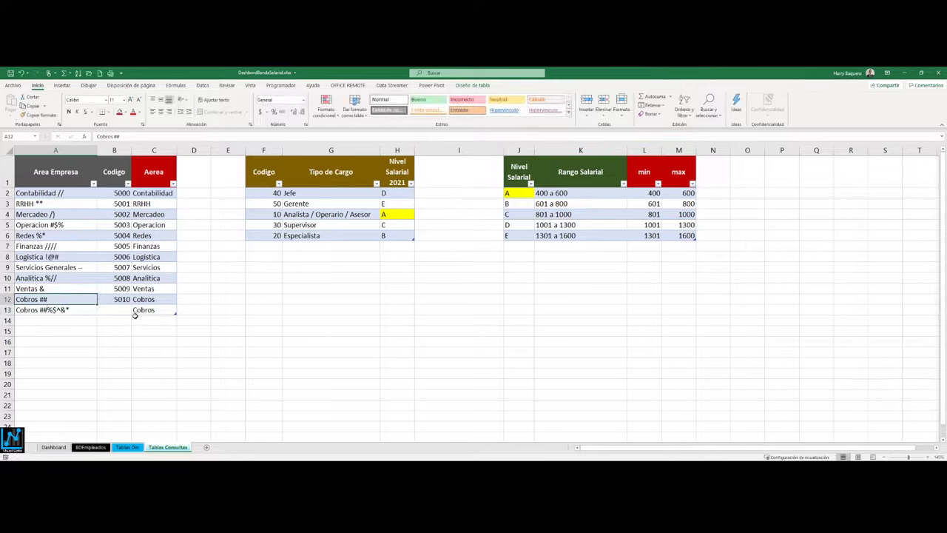
key("Down")
key("Up")
key("Down")
key("ctrl+z")
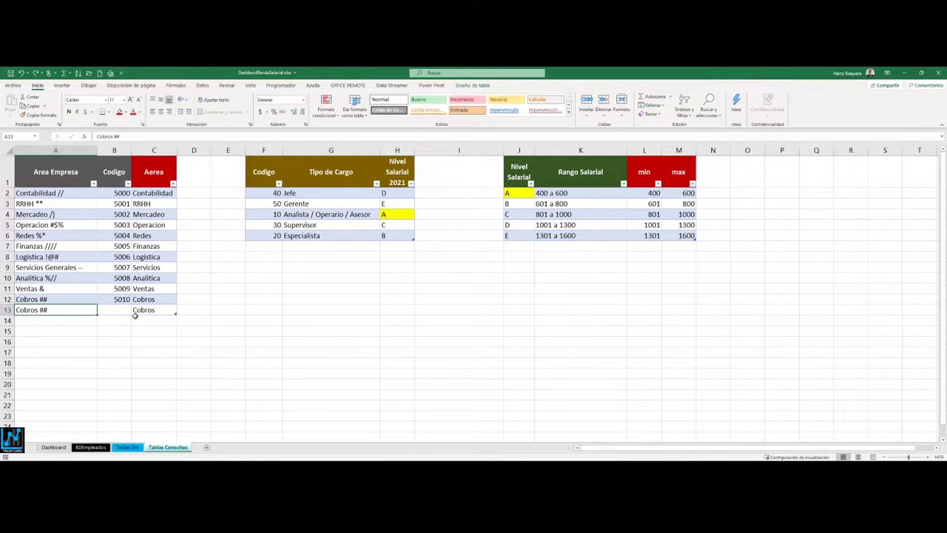
key("ctrl+z")
key("ctrl+c")
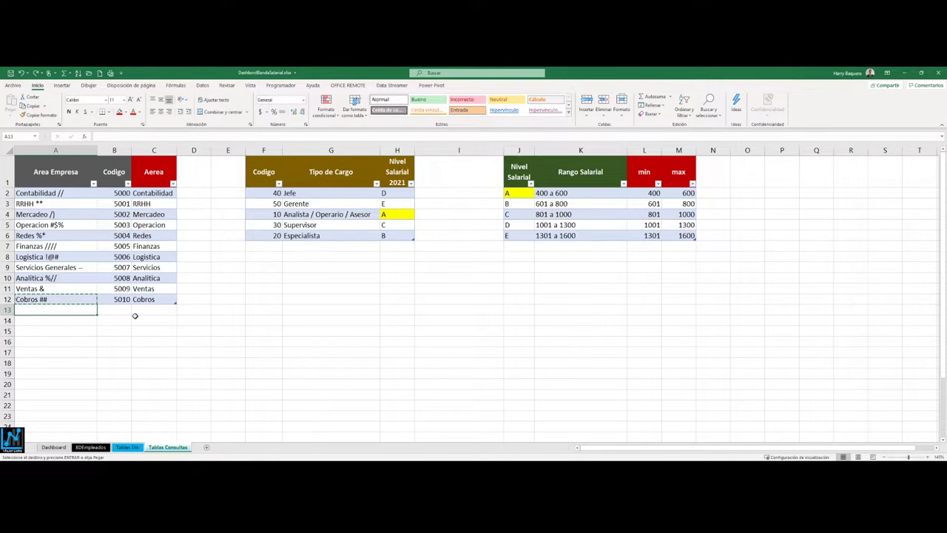
key("ctrl+Page_Up")
key("ctrl+Page_Up")
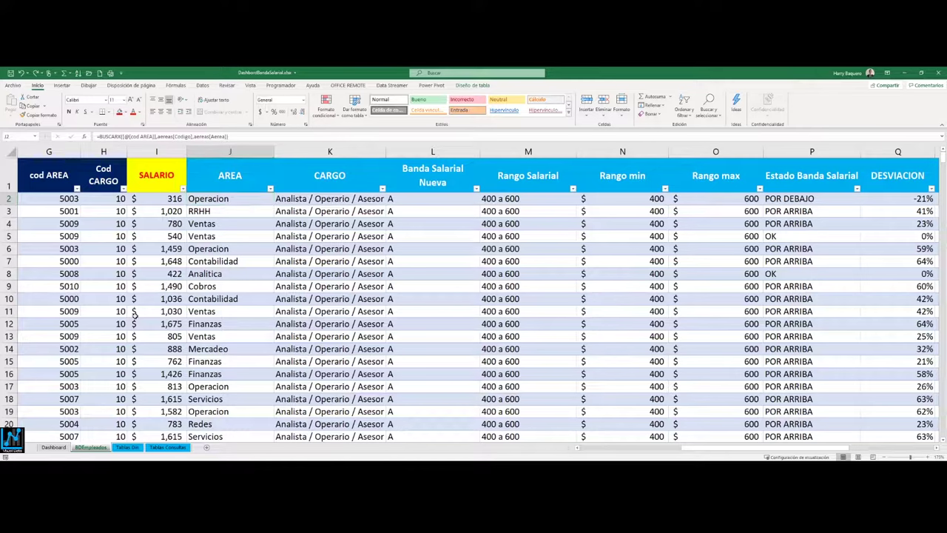
key("ctrl+Page_Down")
key("ctrl+Page_Down")
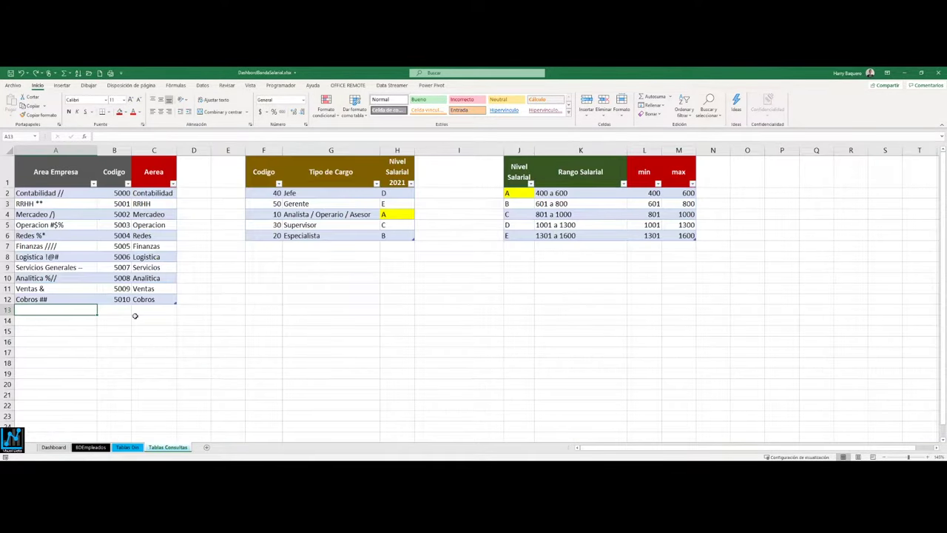
Enter =IZQUIERDA([@[Area Empresa]],HALLAR(" ",[@[Area Empresa]],1)) in C2 to fill the Aerea column
left_click(160, 193)
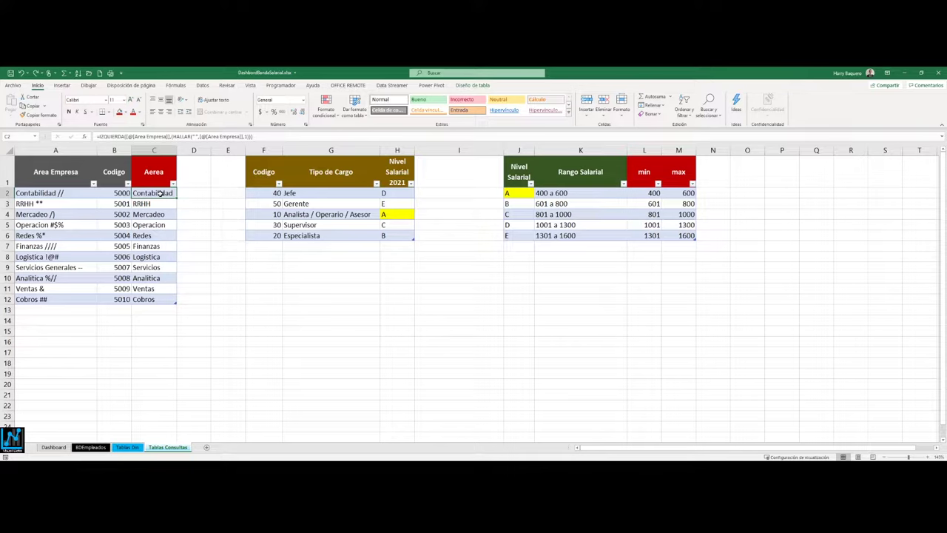
double_click(160, 193)
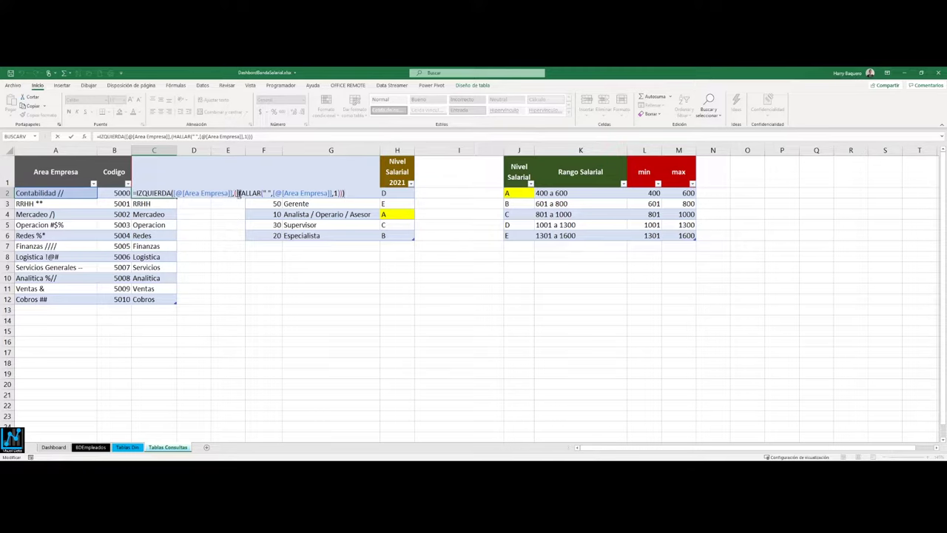
mouse_move(235, 193)
left_mouse_down()
mouse_move(333, 191)
mouse_move(329, 237)
left_mouse_up()
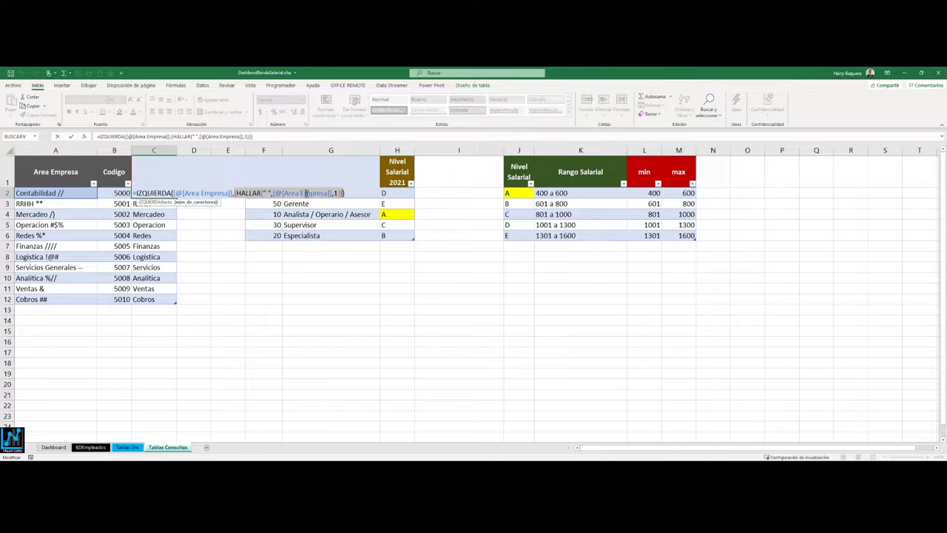
key("Return")
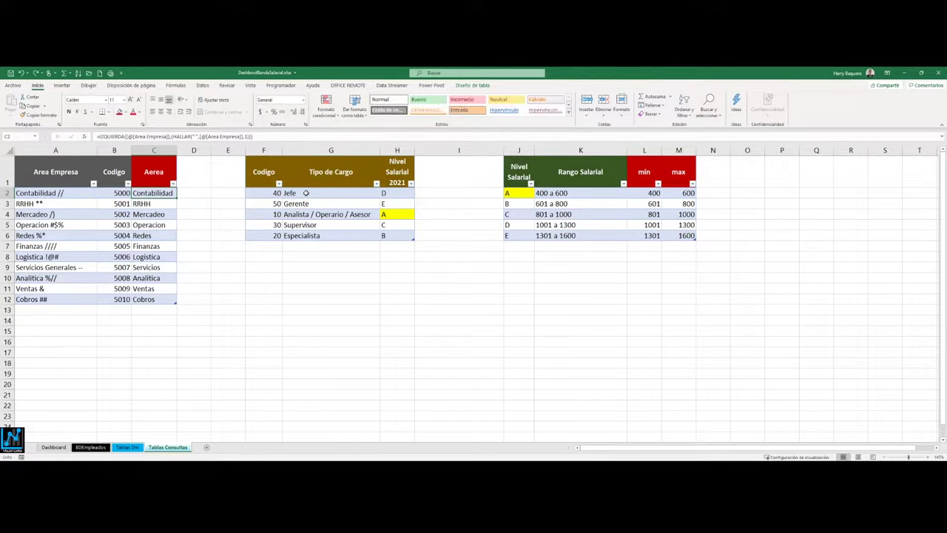
Verify the extracted names Contabilidad, Operacion and Analitica, recommitting the C2 formula unchanged
left_click(145, 194)
double_click(135, 194)
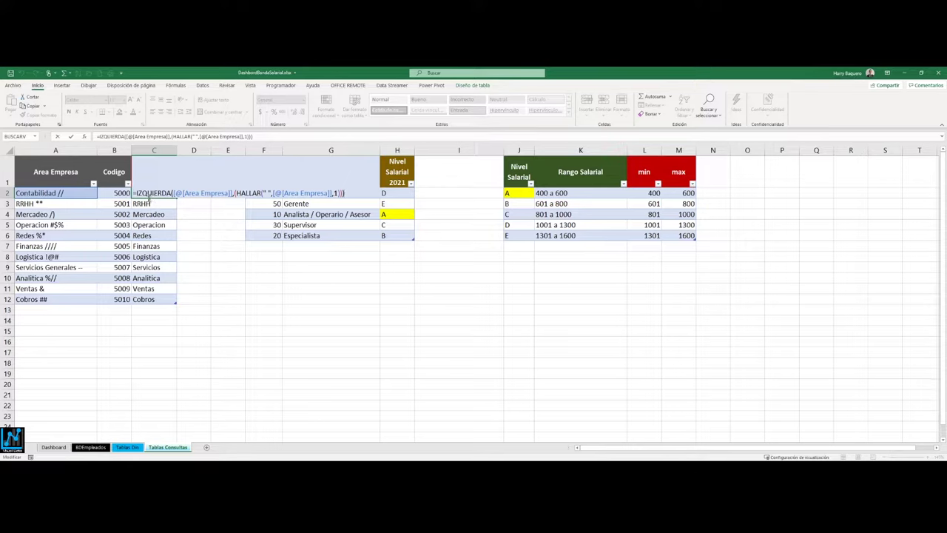
left_click(170, 195)
key("ctrl+Return")
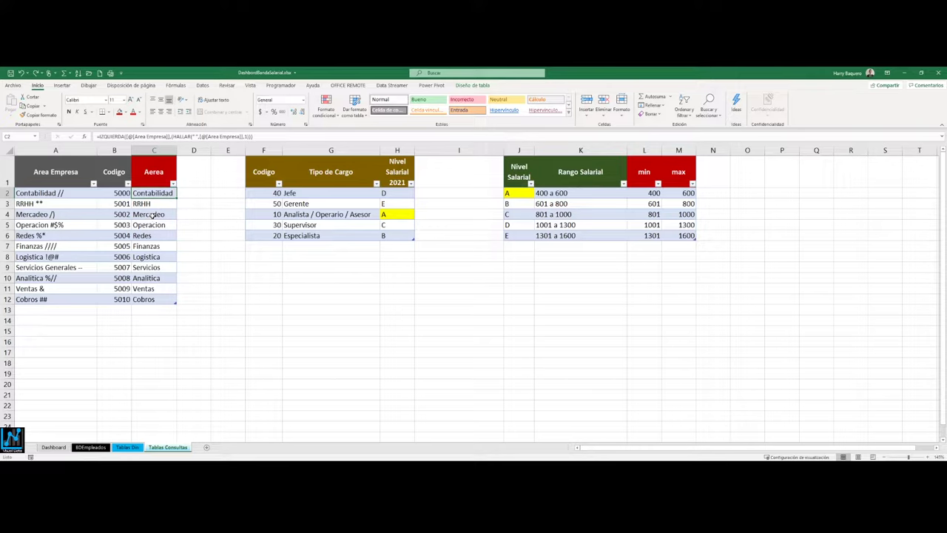
left_click(152, 224)
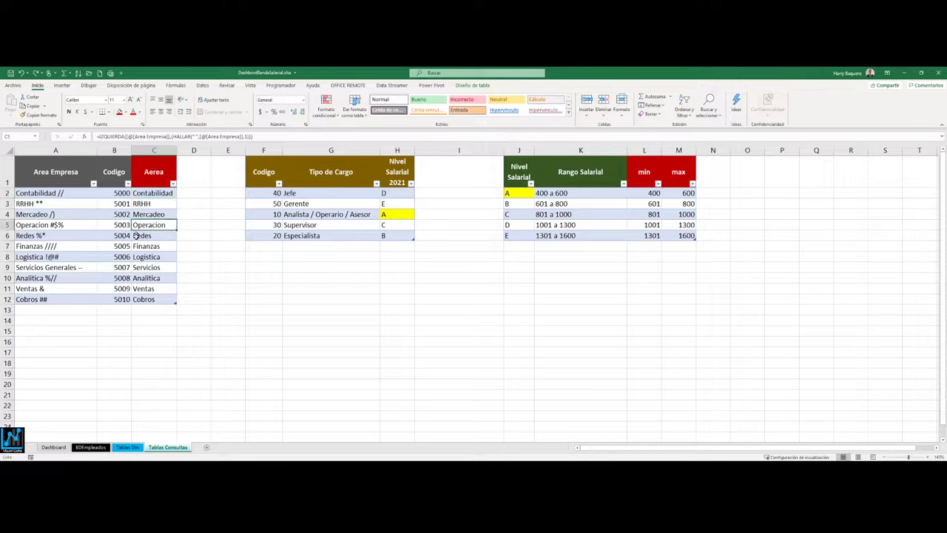
left_click(148, 279)
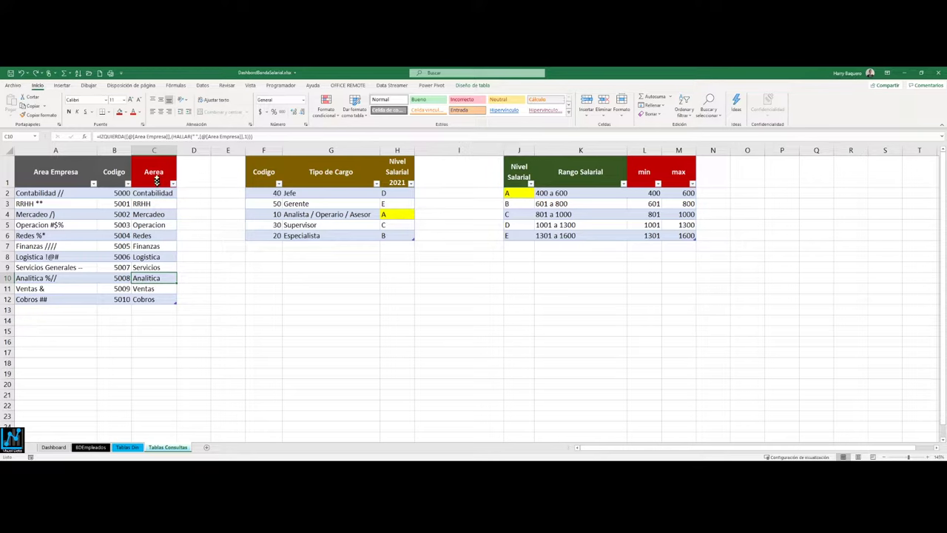
left_click_drag(157, 180, 157, 303)
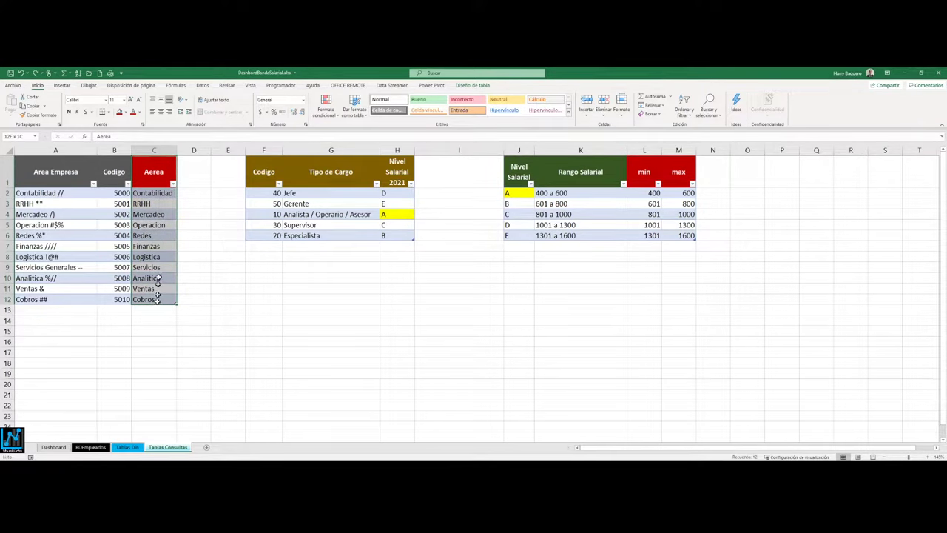
left_click_drag(156, 303, 162, 296)
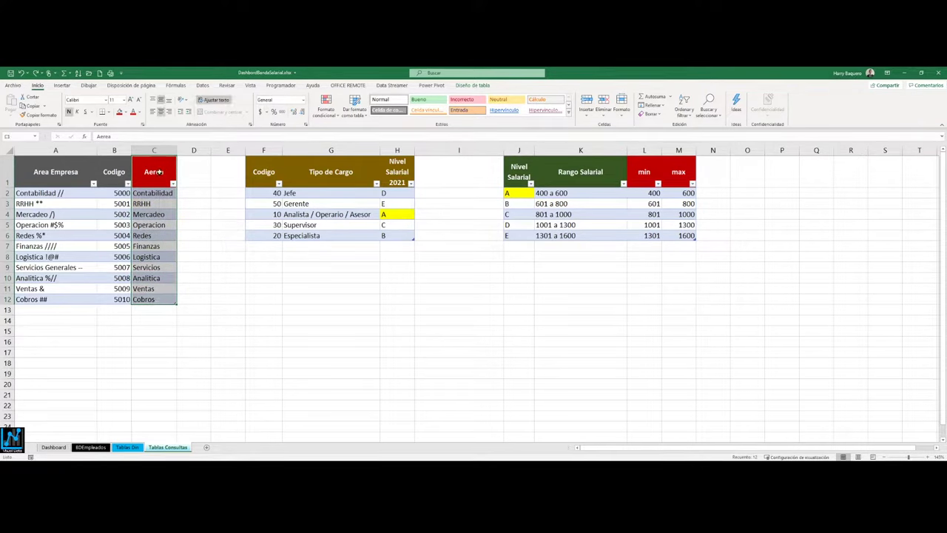
left_click_drag(159, 179, 162, 299)
mouse_move(646, 171)
left_mouse_down()
mouse_move(684, 190)
mouse_move(682, 234)
mouse_move(670, 230)
left_mouse_up()
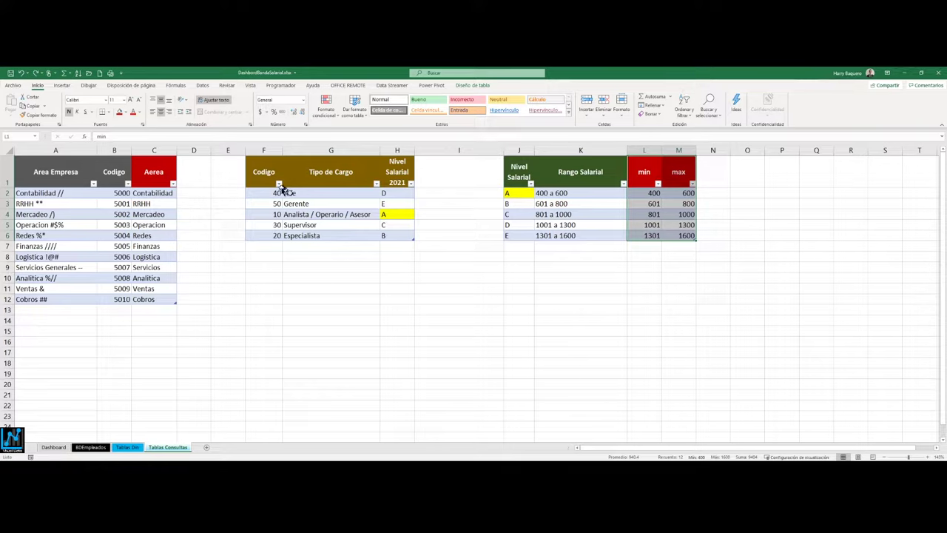
left_click_drag(267, 178, 266, 234)
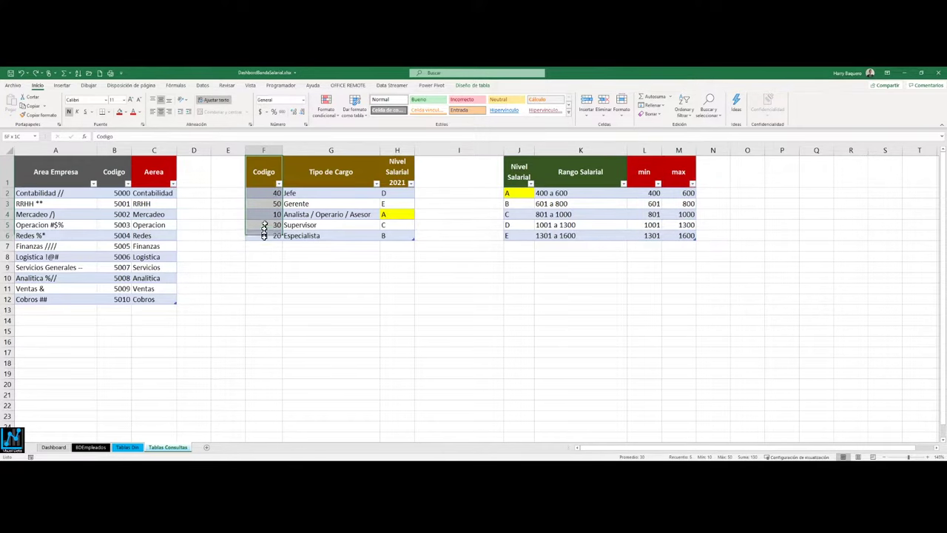
left_click_drag(333, 176, 332, 231)
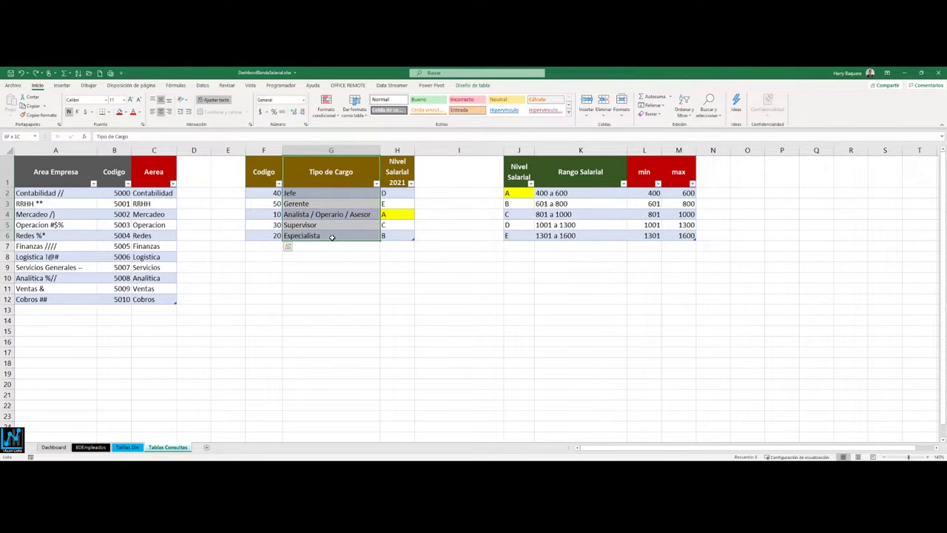
left_click(327, 214)
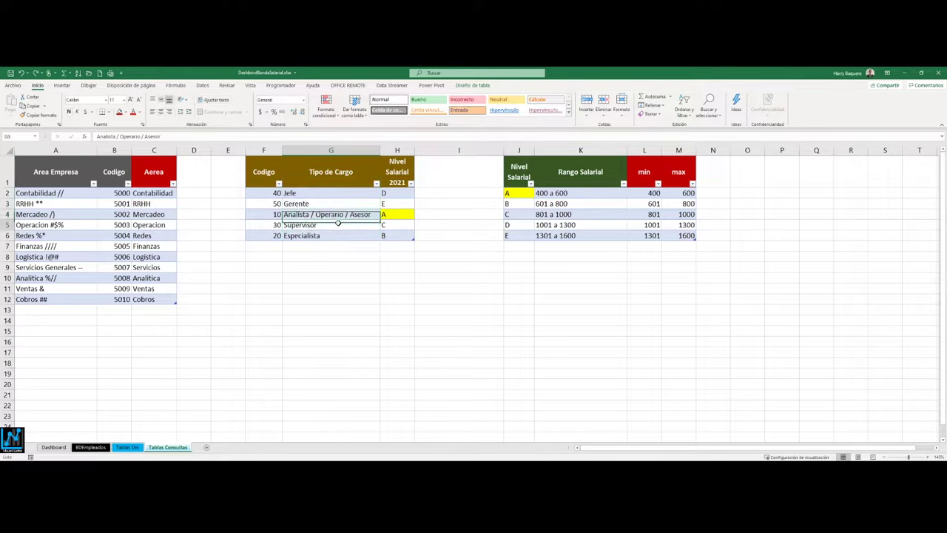
left_click(334, 225)
left_click(337, 236)
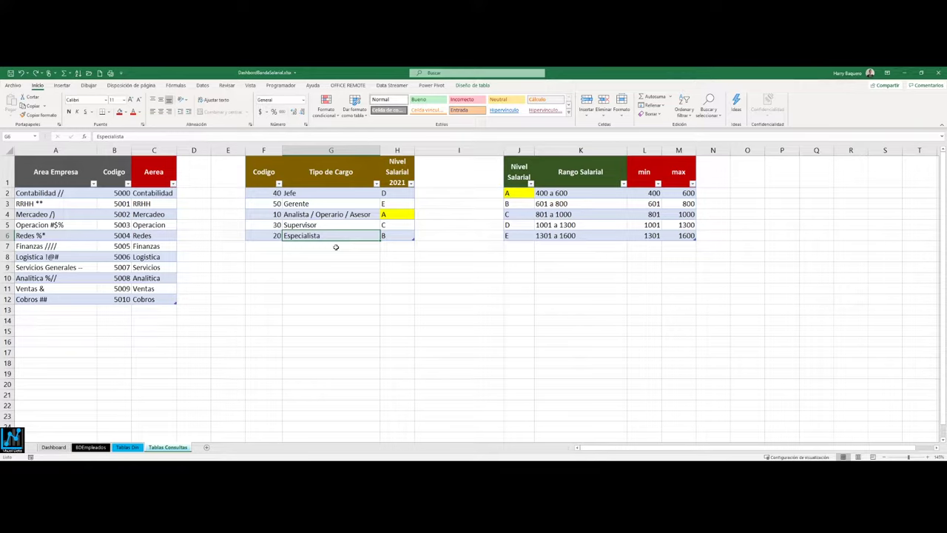
left_click(397, 176)
left_click(402, 192)
left_click(399, 176)
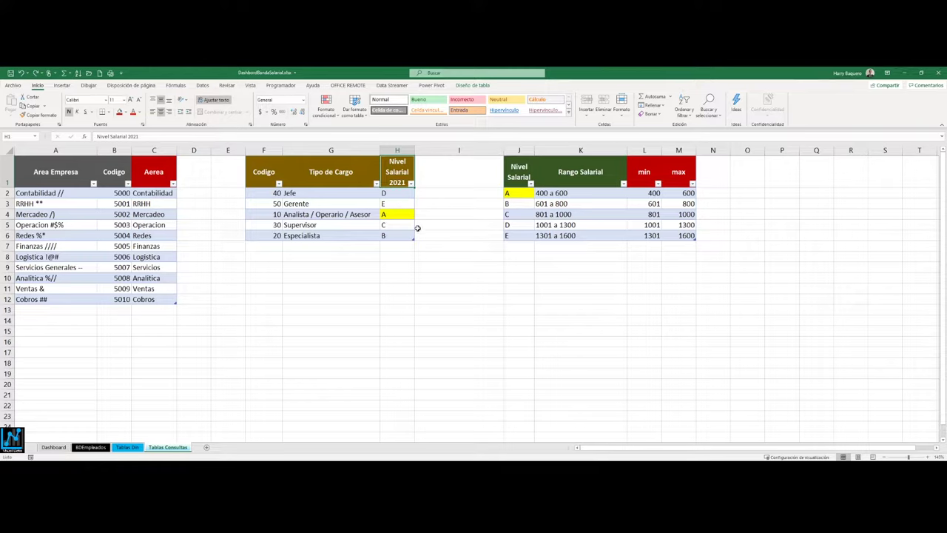
Match job-type salary levels to their ranges: level A is 400 a 600, level B is 601 a 800
mouse_move(280, 193)
left_mouse_down()
mouse_move(315, 193)
mouse_move(318, 204)
left_mouse_up()
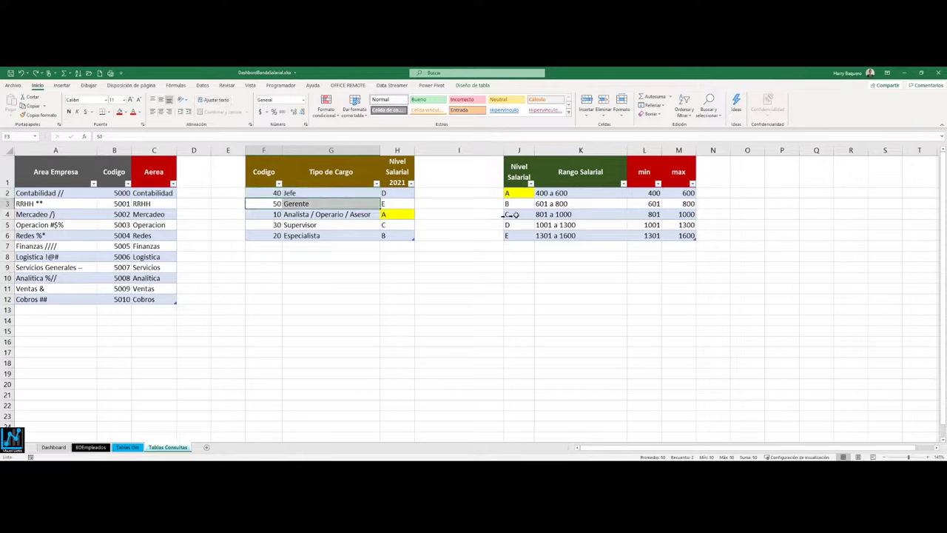
mouse_move(398, 193)
left_mouse_down()
mouse_move(400, 232)
mouse_move(414, 229)
left_mouse_up()
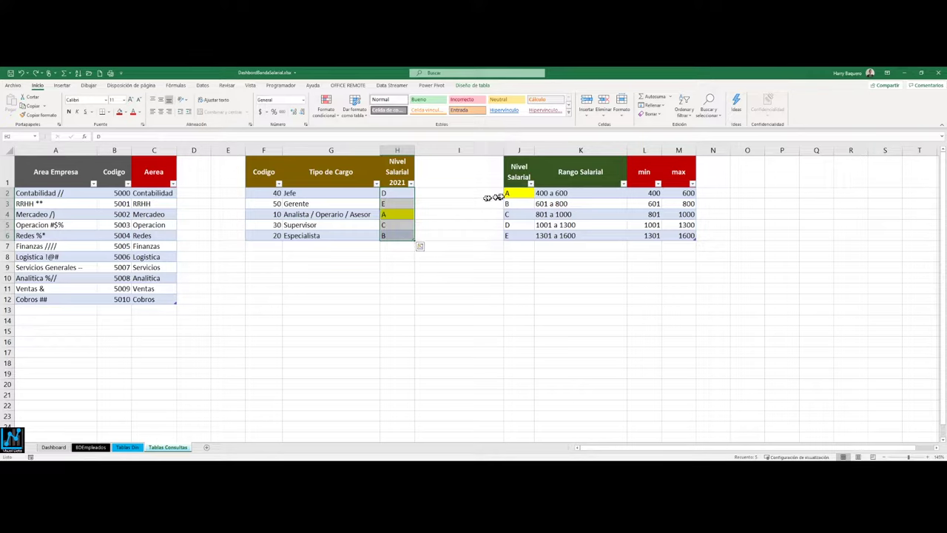
left_click(396, 216)
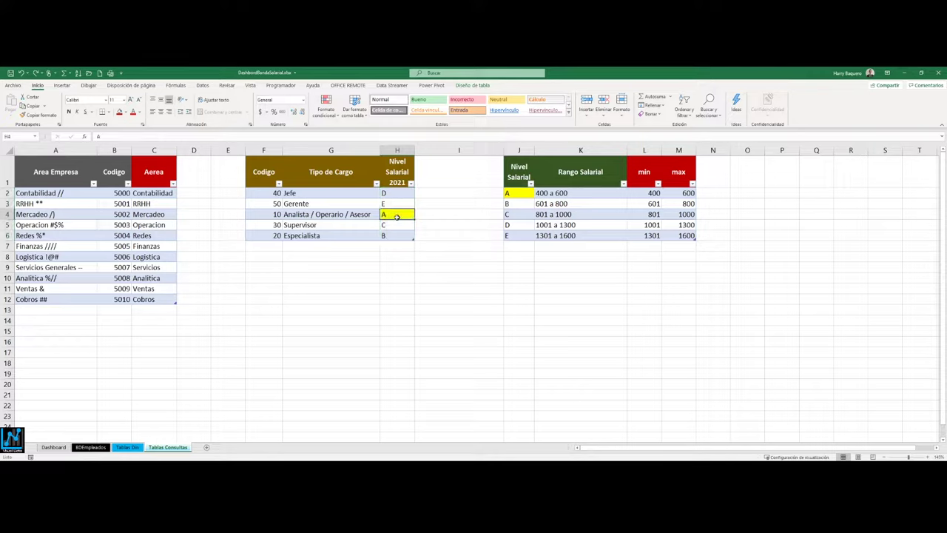
left_click(523, 193)
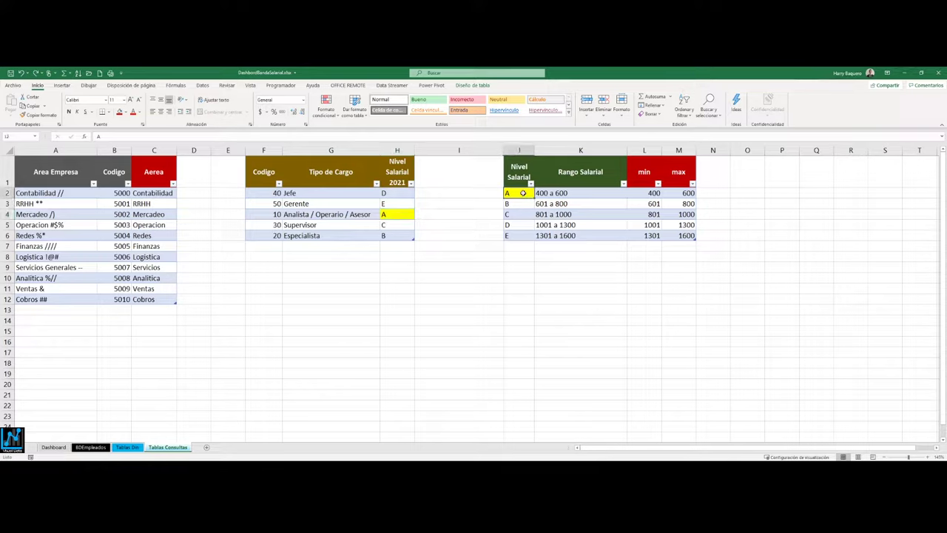
left_click(566, 193)
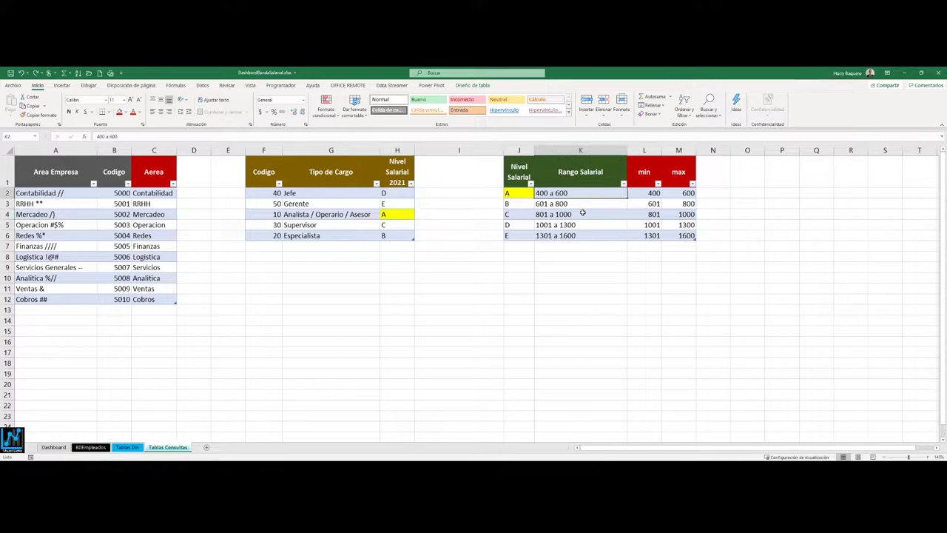
left_click(398, 216)
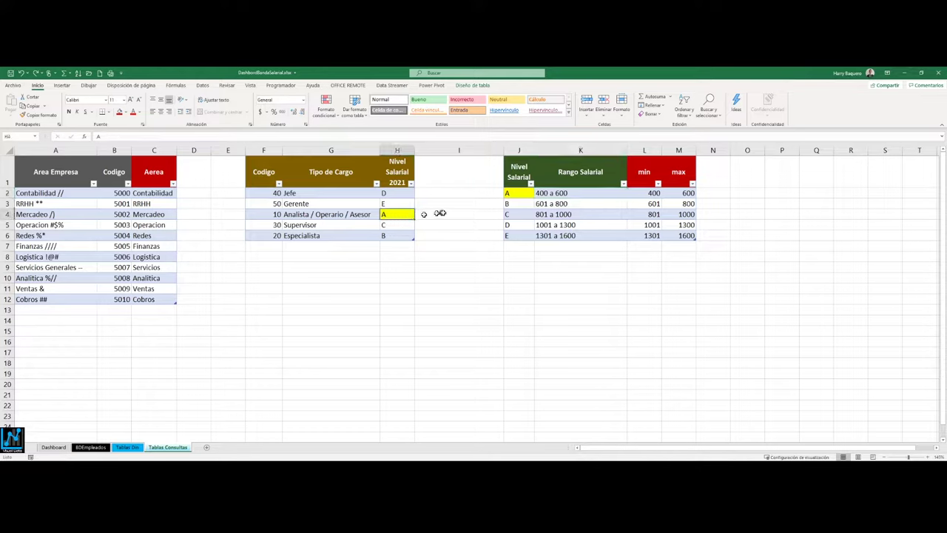
left_click(400, 235)
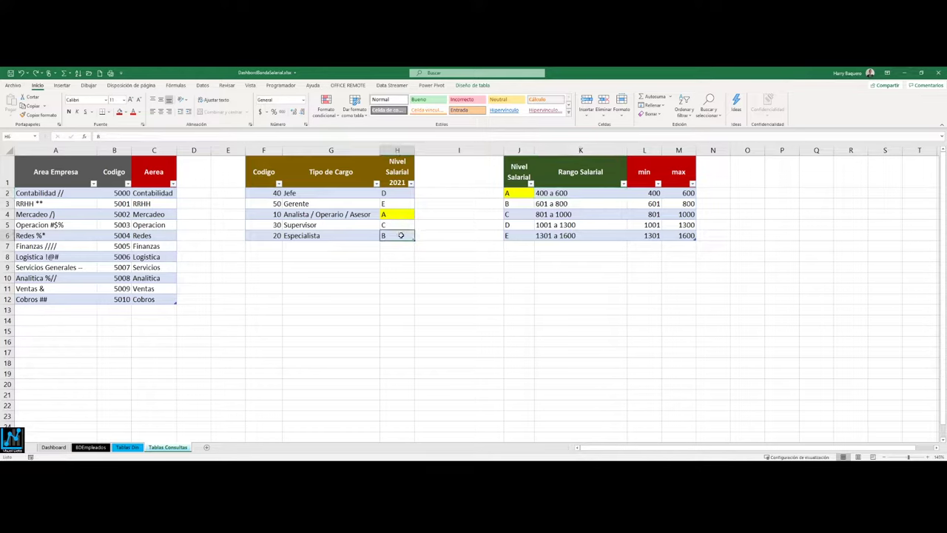
left_click(520, 207)
mouse_move(520, 207)
left_mouse_down()
mouse_move(580, 205)
mouse_move(549, 201)
left_mouse_up()
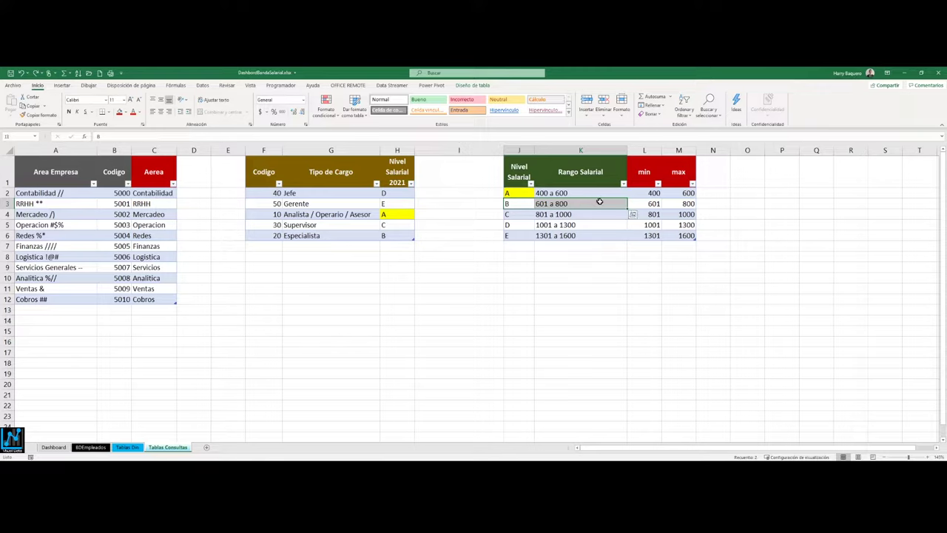
Check the minimum salary values, from 400 for level A to 1001 for level D, and the min/max headers
left_click(650, 193)
left_click(651, 203)
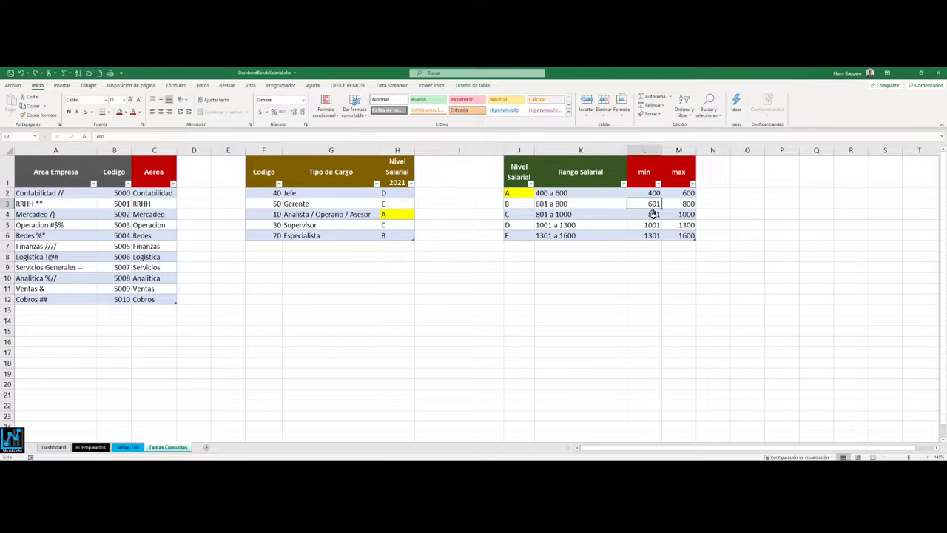
left_click(652, 213)
left_click(653, 225)
left_click(651, 192)
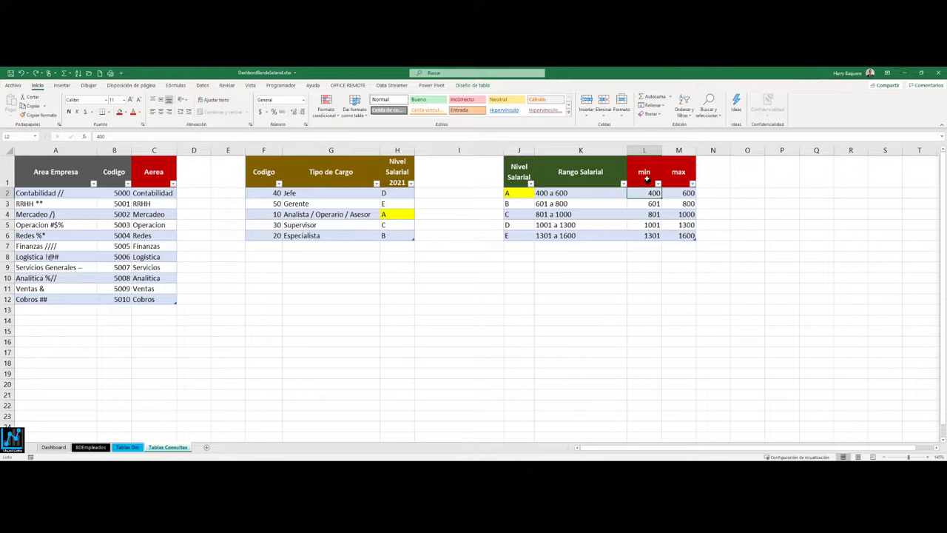
mouse_move(648, 181)
left_mouse_down()
mouse_move(675, 182)
mouse_move(681, 235)
left_mouse_up()
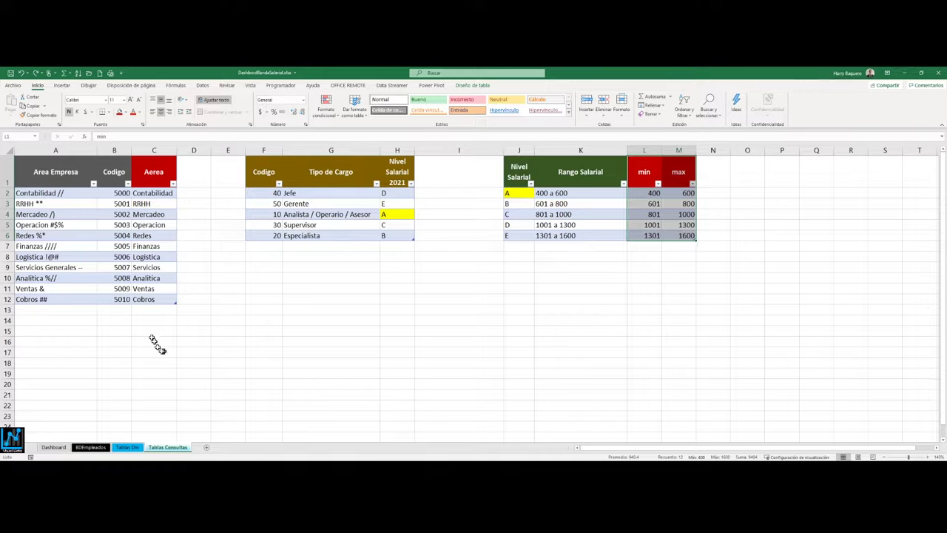
Review the Aerea names, job types and levels, then select Rango Salarial K2:K6 and max values M2:M6
left_click_drag(145, 193, 141, 299)
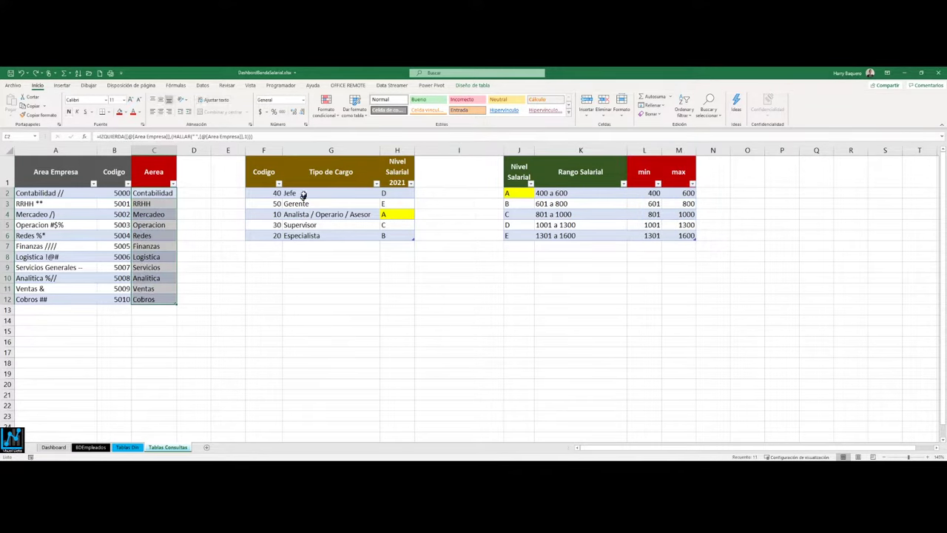
left_click_drag(302, 194, 303, 235)
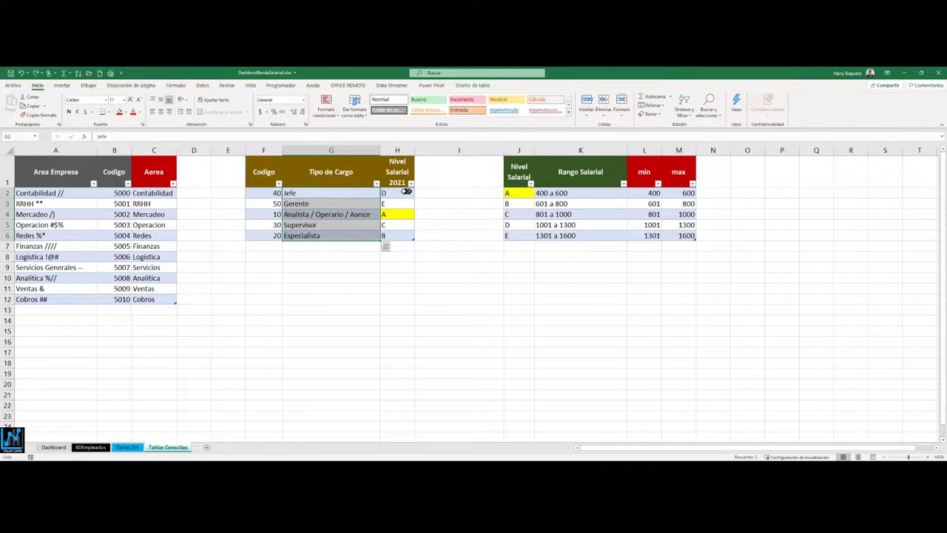
left_click_drag(402, 193, 402, 225)
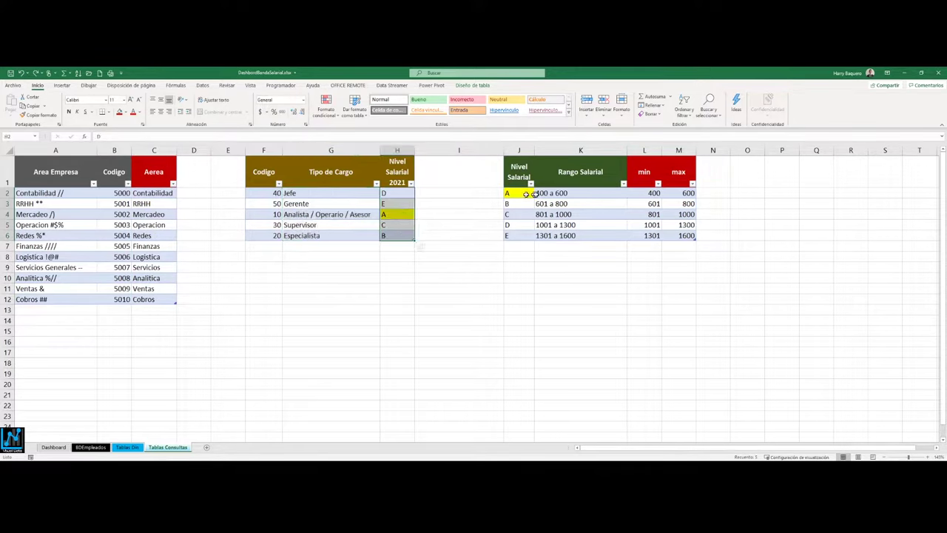
left_click(559, 196)
left_click_drag(560, 197, 563, 235)
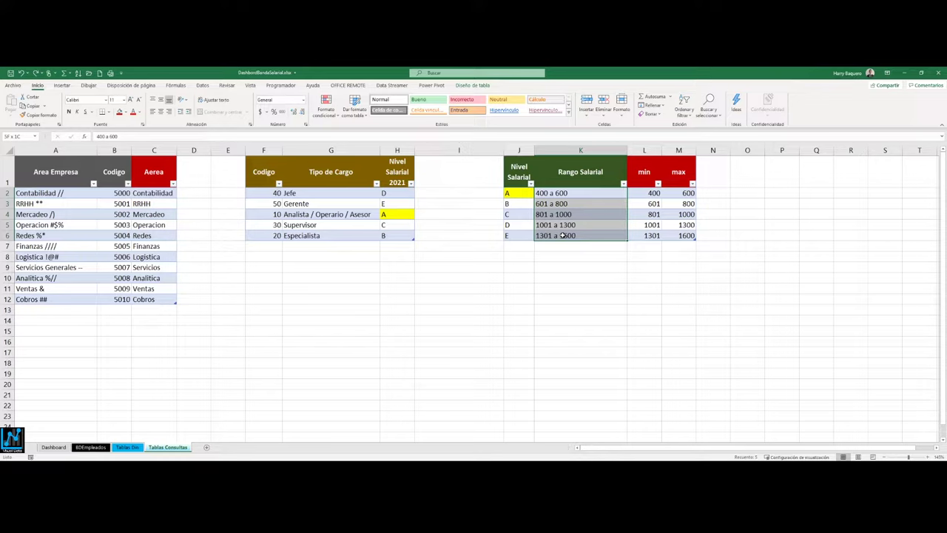
left_click_drag(641, 194, 641, 235)
left_click_drag(676, 194, 676, 235)
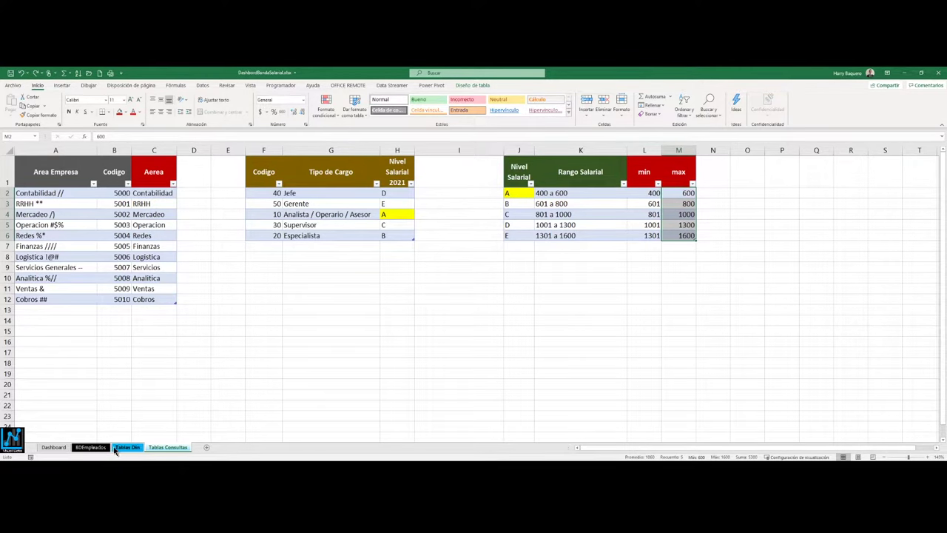
On BDEmpleados, give headers AREA through Rango max a dark red fill with white text
left_click(90, 448)
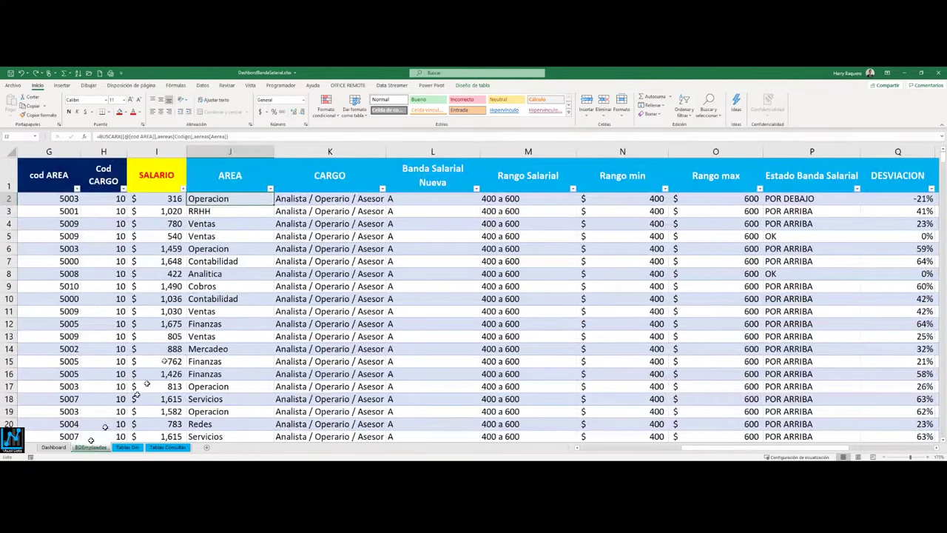
mouse_move(229, 185)
left_mouse_down()
mouse_move(579, 162)
mouse_move(718, 231)
mouse_move(721, 202)
left_mouse_up()
left_click(718, 181)
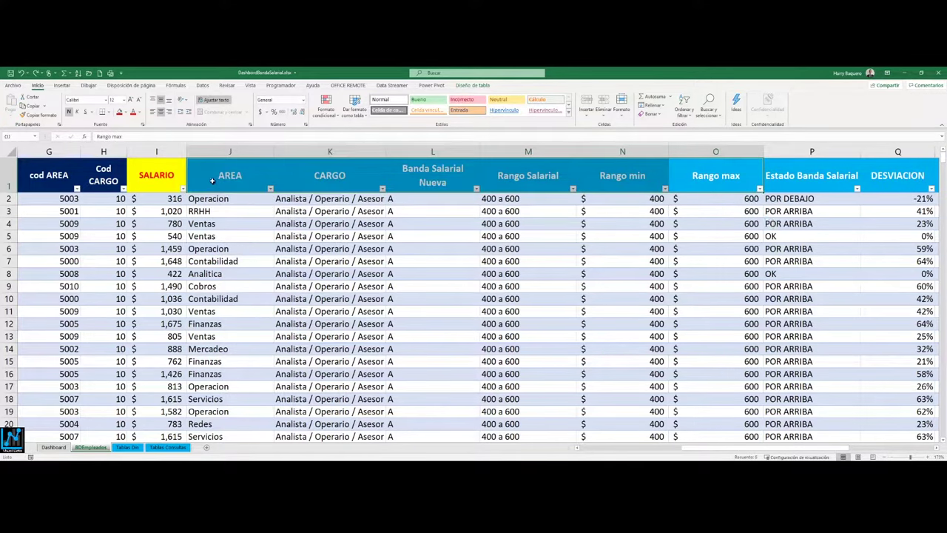
left_click(127, 113)
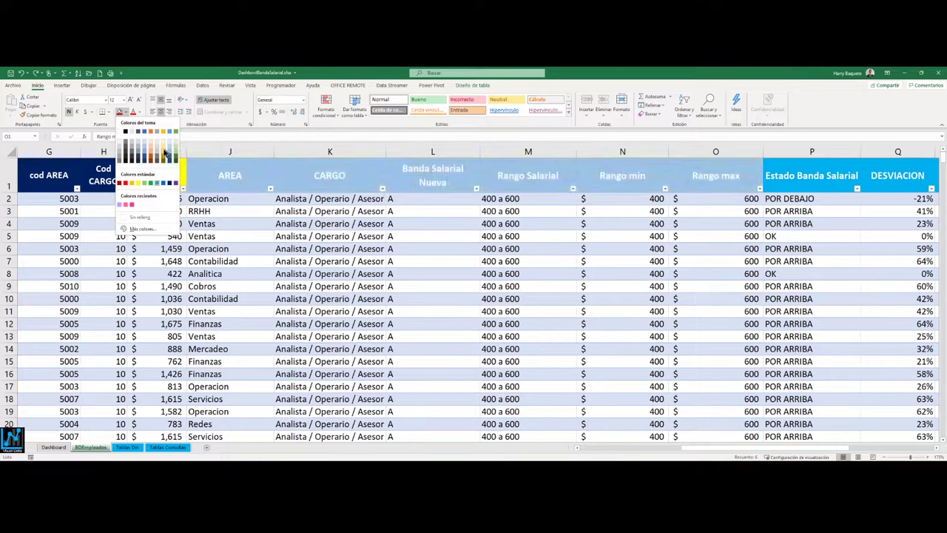
left_click(164, 153)
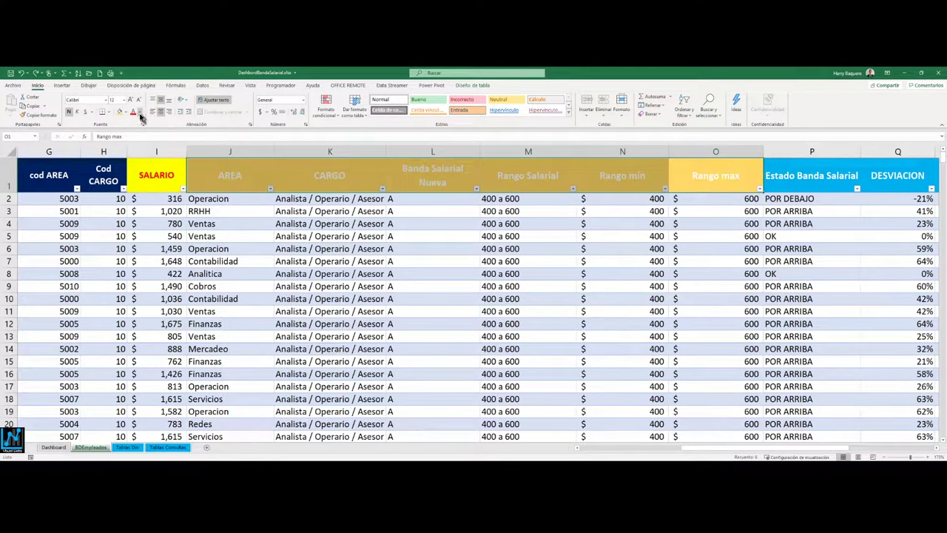
left_click(138, 112)
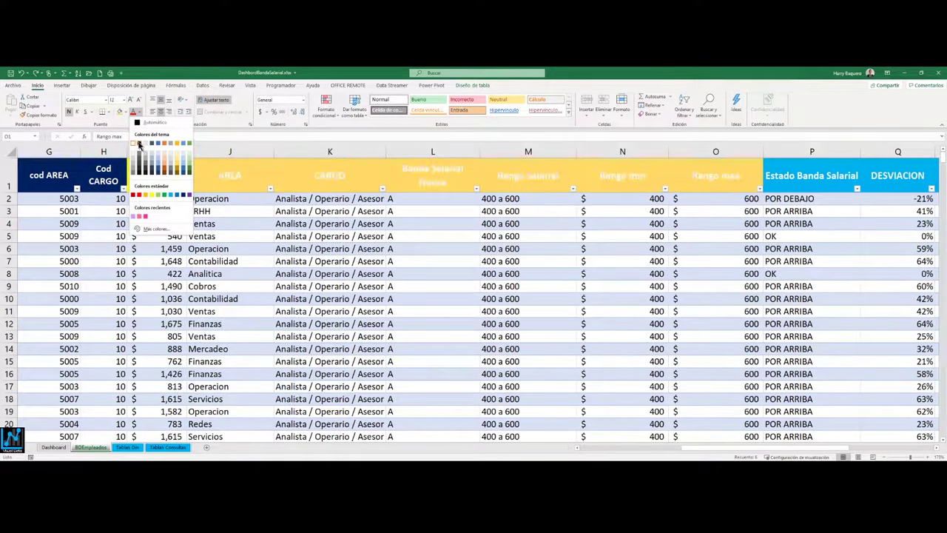
left_click(138, 142)
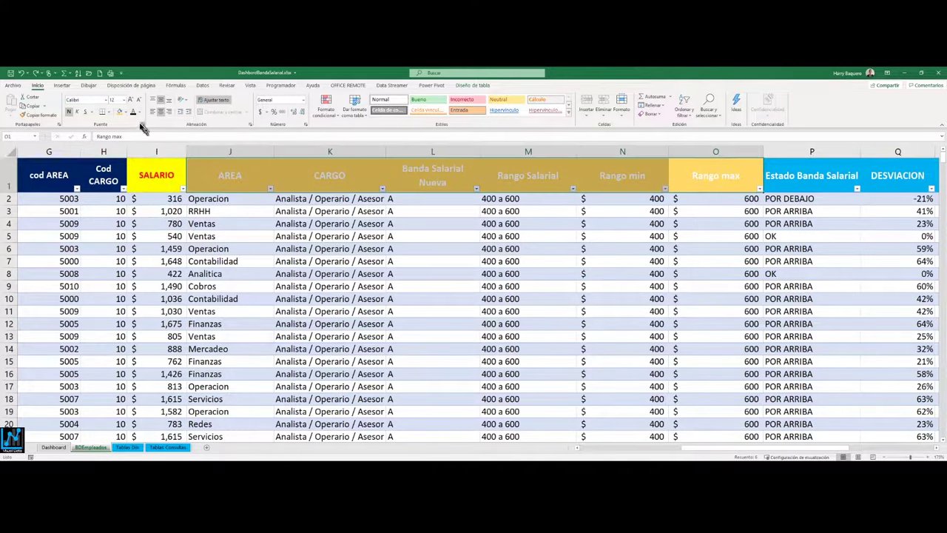
left_click(124, 112)
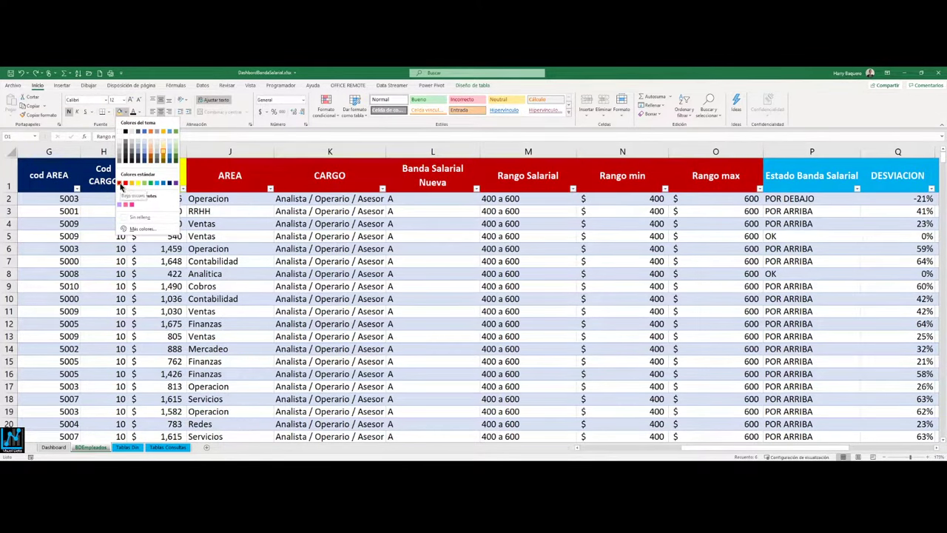
left_click(120, 185)
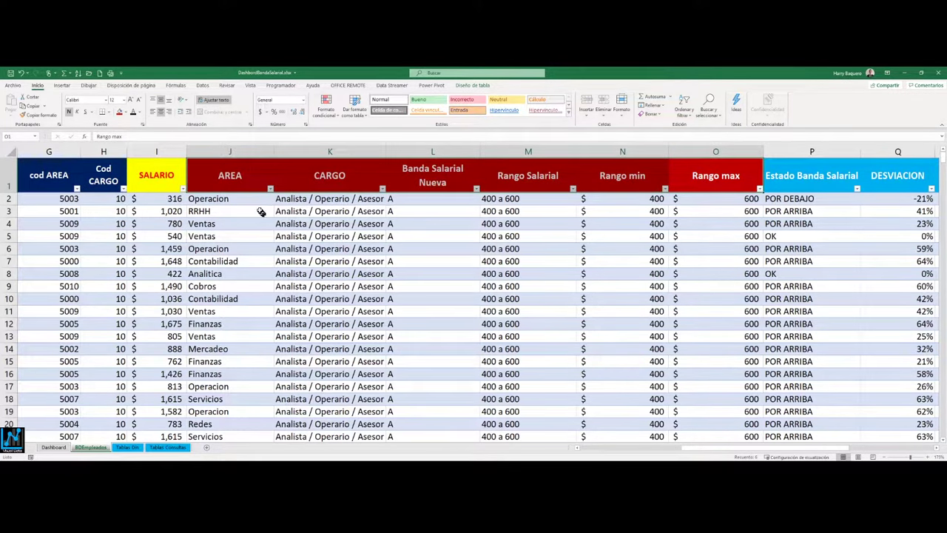
left_click(258, 203)
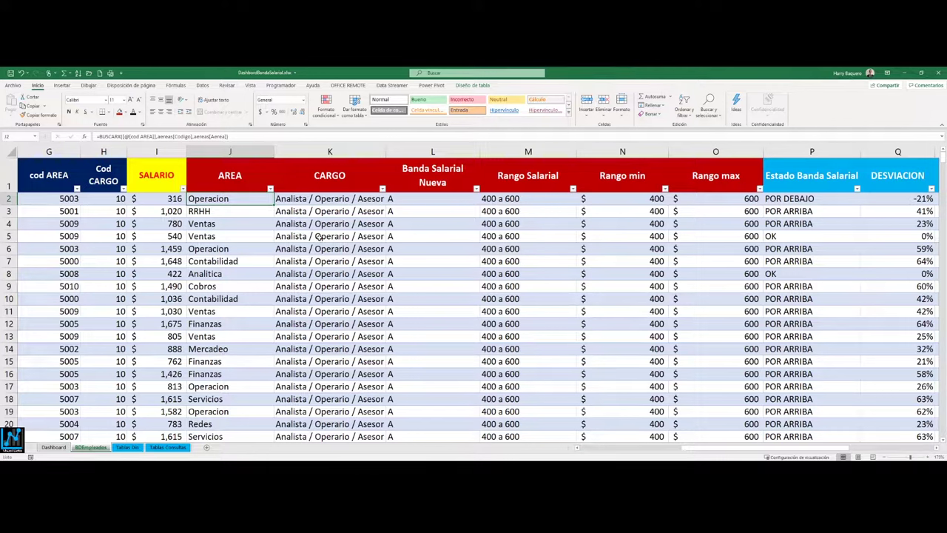
Begin J2's formula as =BUSCARX( using the row's [@[cod AREA]] as lookup value, followed by a comma
type(")=busc")
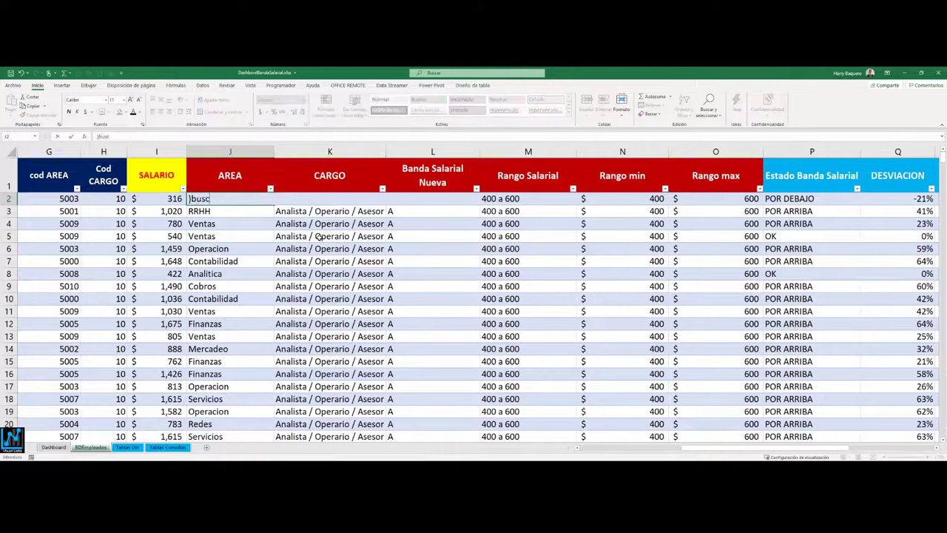
type("ar")
type("x")
key("BackSpace")
key("BackSpace")
key("BackSpace")
key("BackSpace")
key("BackSpace")
key("BackSpace")
key("BackSpace")
key("BackSpace")
type("=buscar")
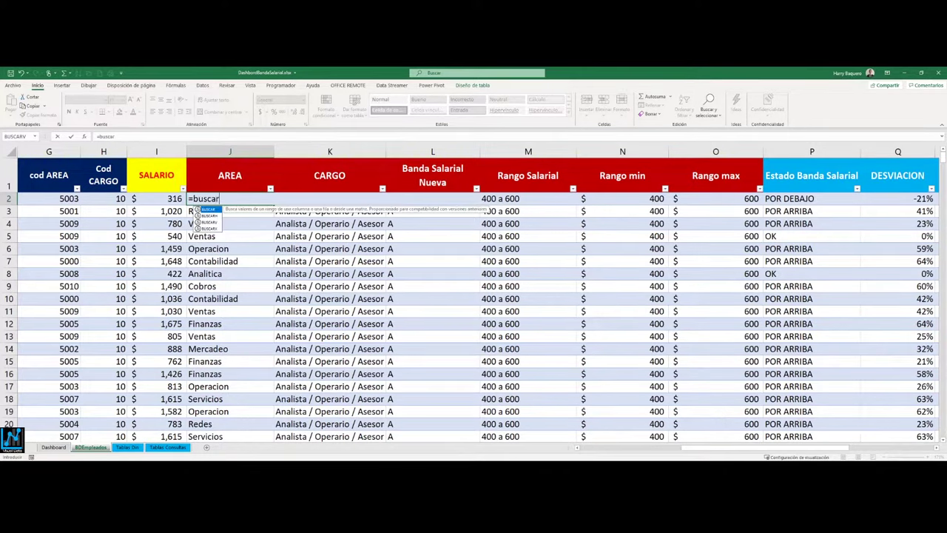
type("x(")
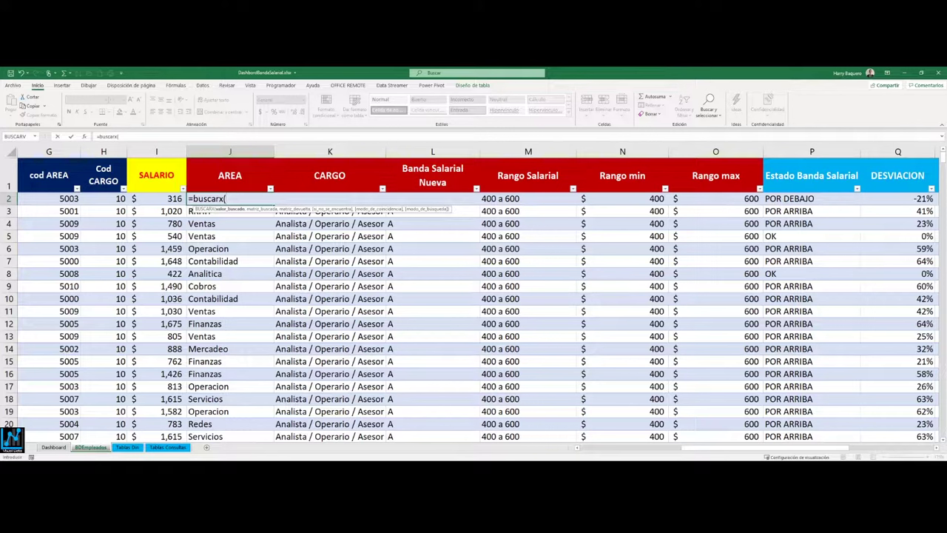
key("BackSpace")
key("BackSpace")
type("v(")
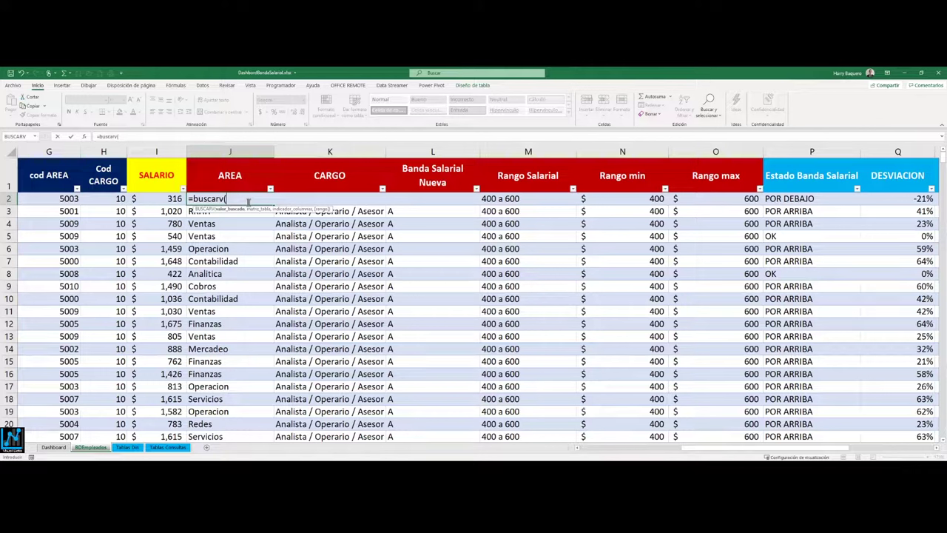
key("BackSpace")
key("BackSpace")
type("x")
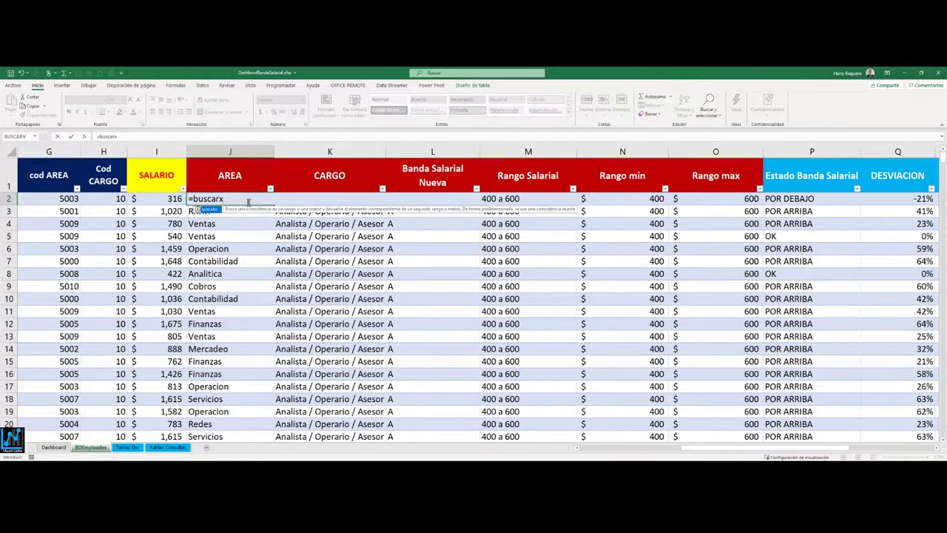
type("(")
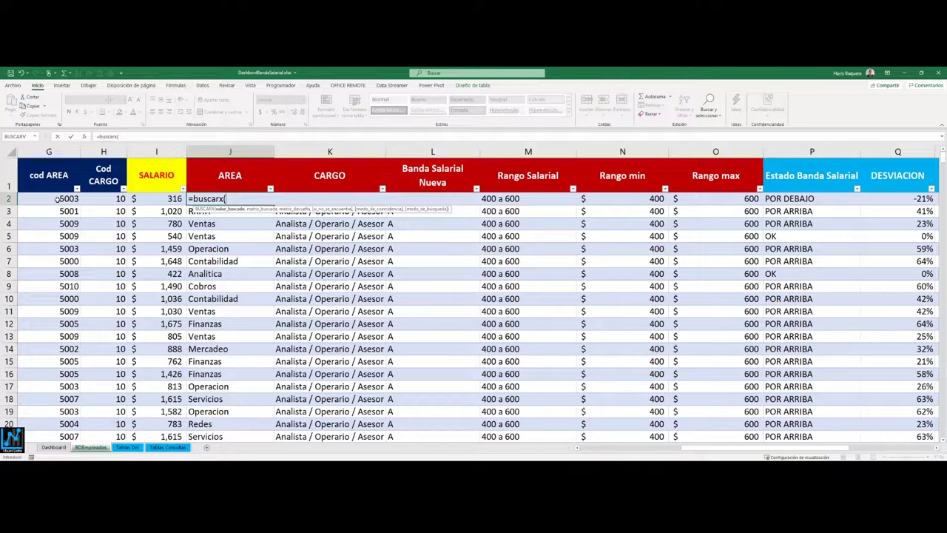
left_click(57, 199)
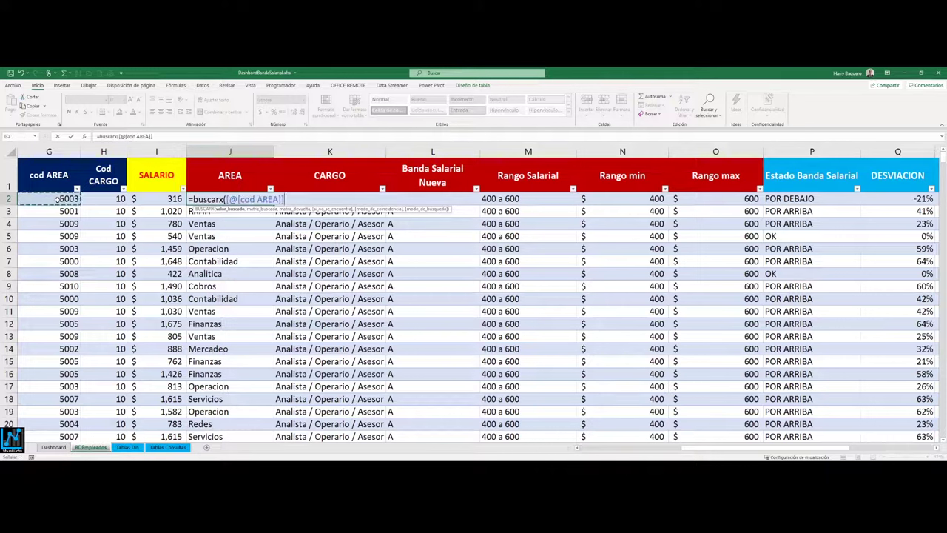
type(",")
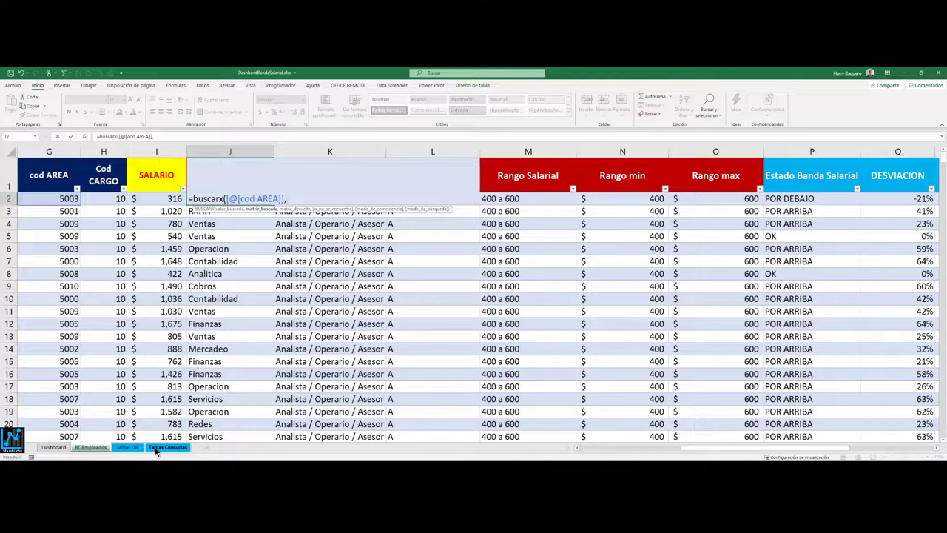
Insert aereas[Codigo] (B2:B12 on Tablas Consultas) as the BUSCARX lookup array
left_click(156, 449)
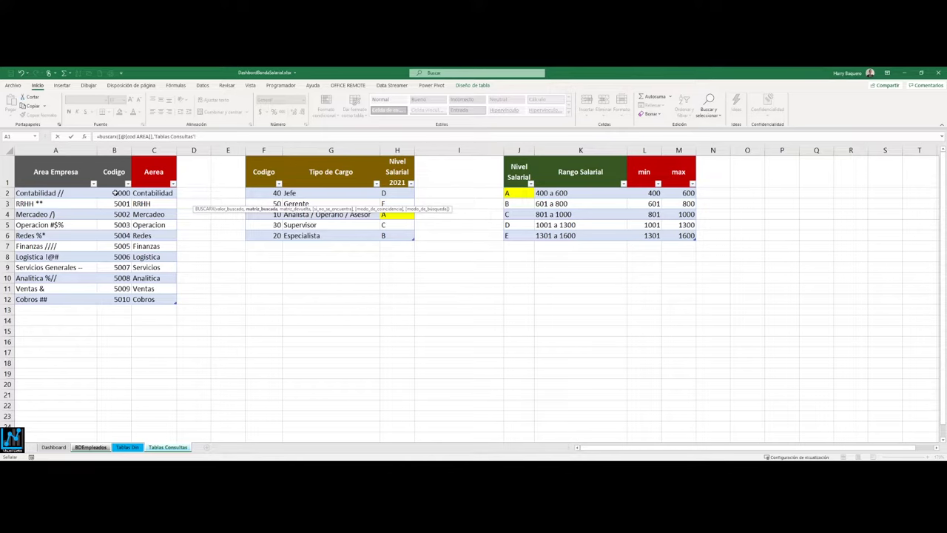
left_click_drag(114, 193, 159, 296)
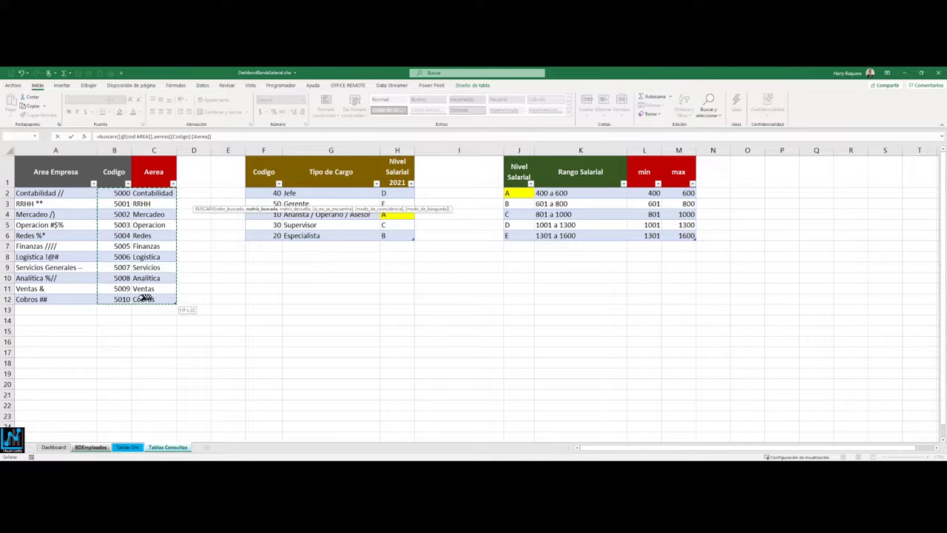
mouse_move(146, 298)
left_mouse_down()
mouse_move(127, 302)
mouse_move(156, 302)
left_mouse_up()
left_click_drag(156, 302, 672, 282)
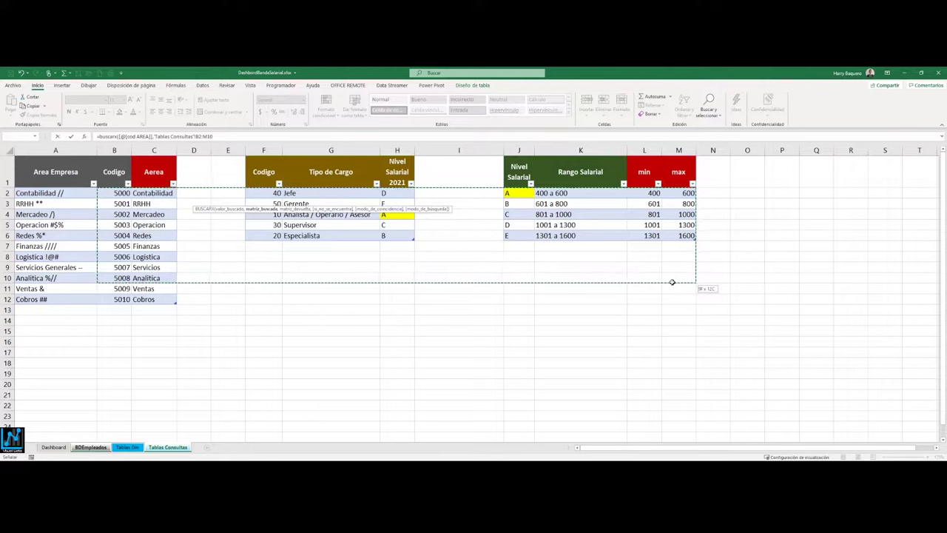
left_click_drag(671, 281, 679, 297)
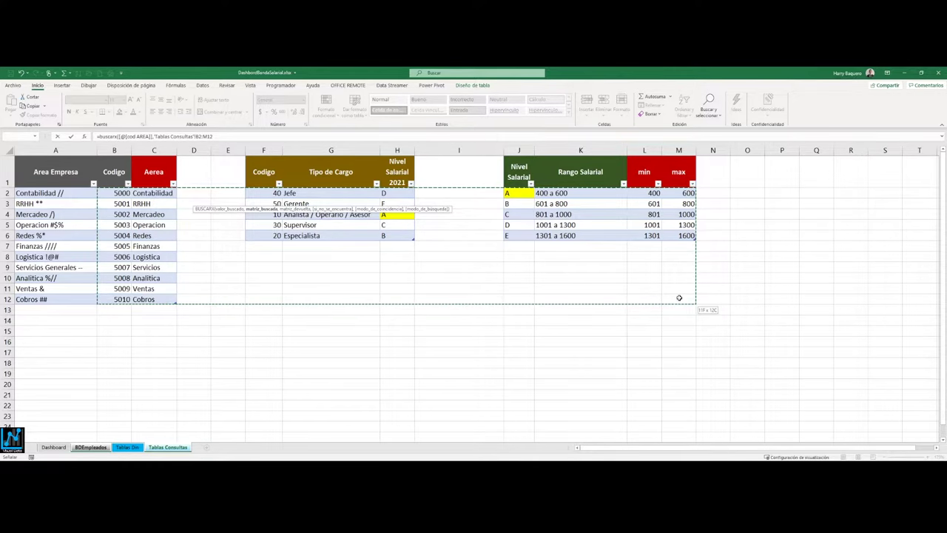
left_click_drag(679, 298, 128, 297)
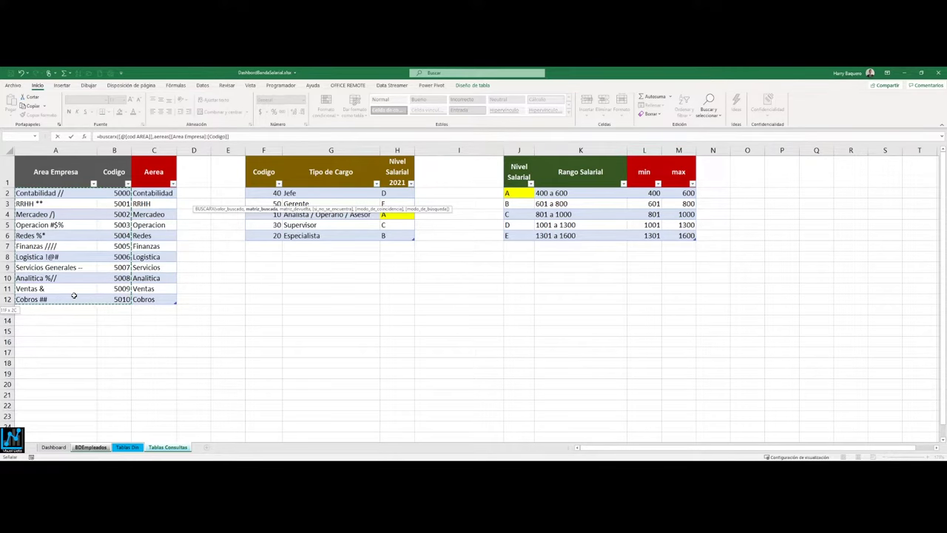
left_click_drag(123, 296, 107, 300)
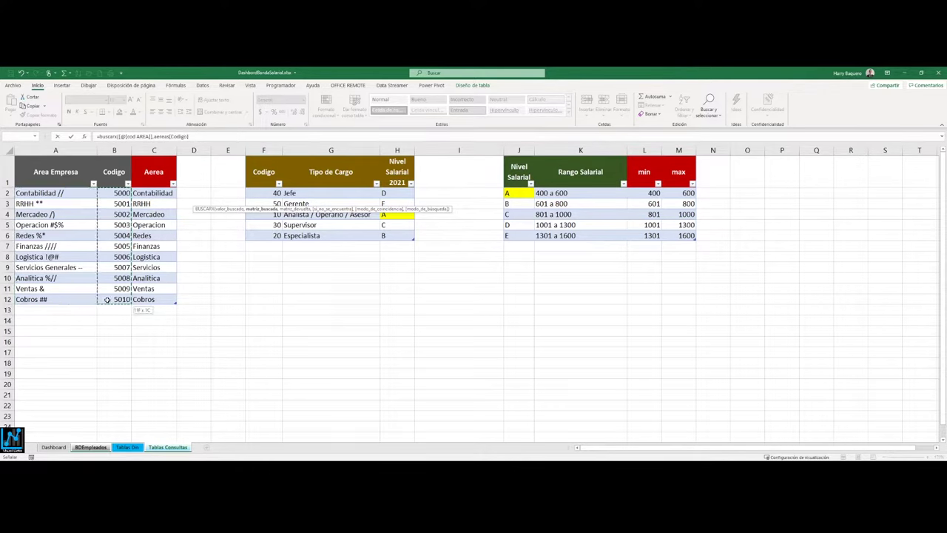
left_click_drag(105, 300, 73, 299)
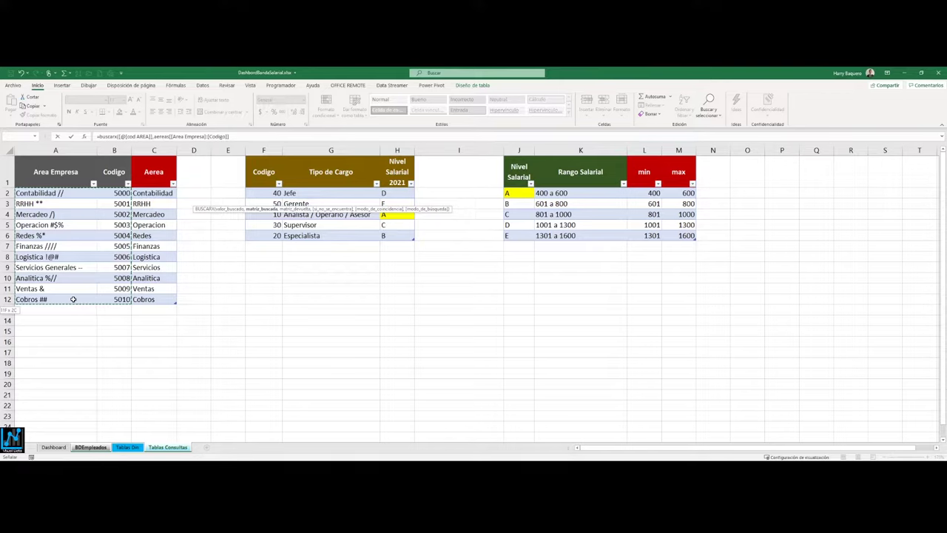
left_click_drag(90, 298, 110, 298)
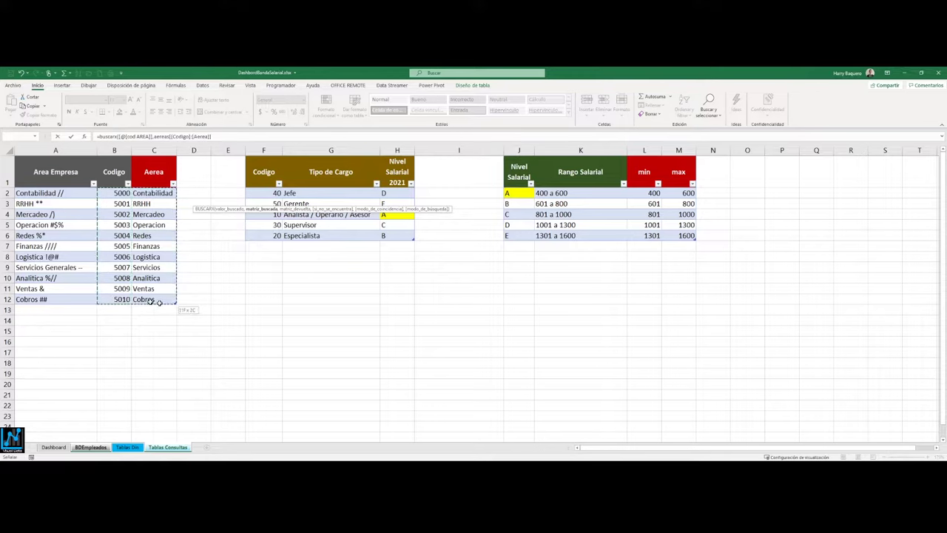
mouse_move(109, 298)
left_mouse_down()
mouse_move(88, 296)
mouse_move(114, 297)
left_mouse_up()
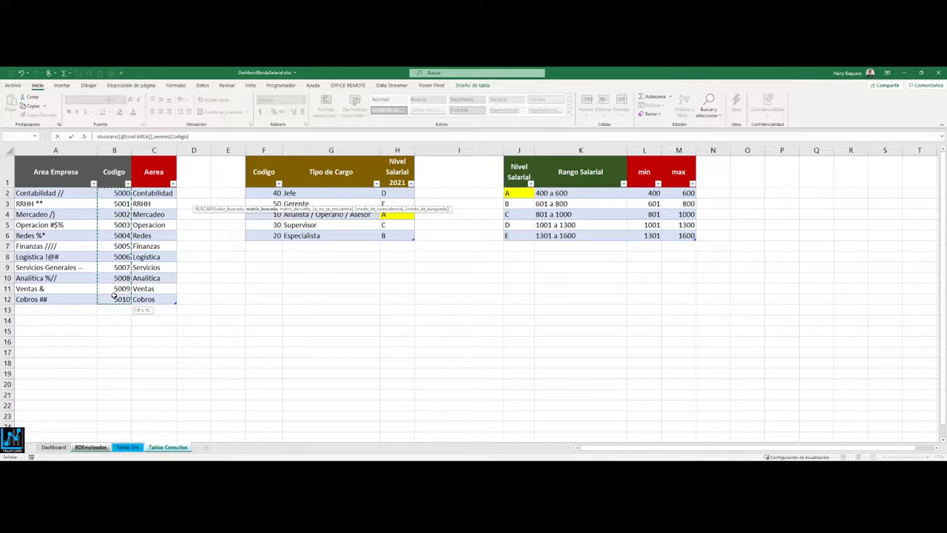
left_click_drag(114, 297, 113, 297)
Finish the AREA BUSCARX formula with aereas[Aerea] as the return array, so employees show Operacion, RRHH, Ventas
type(",")
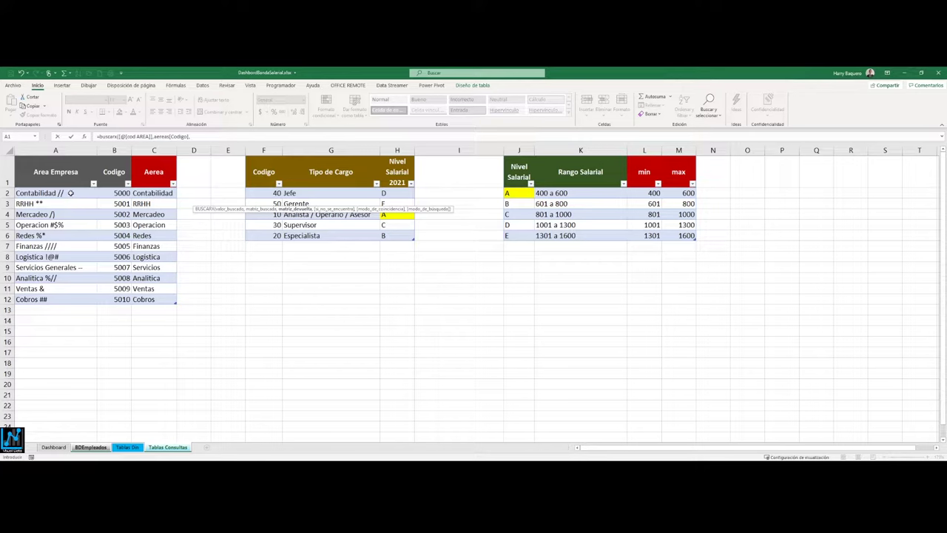
left_click_drag(70, 193, 73, 296)
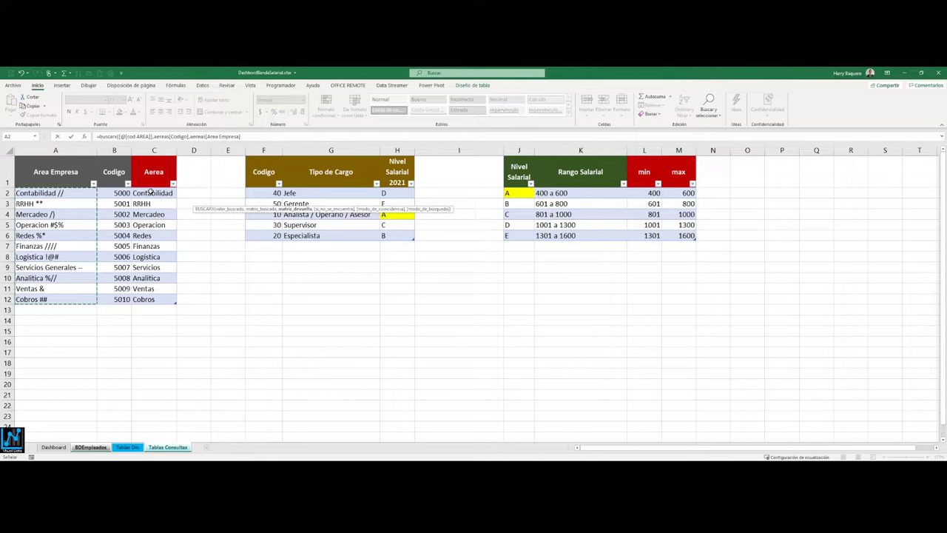
left_click(151, 192)
left_click_drag(151, 191, 140, 297)
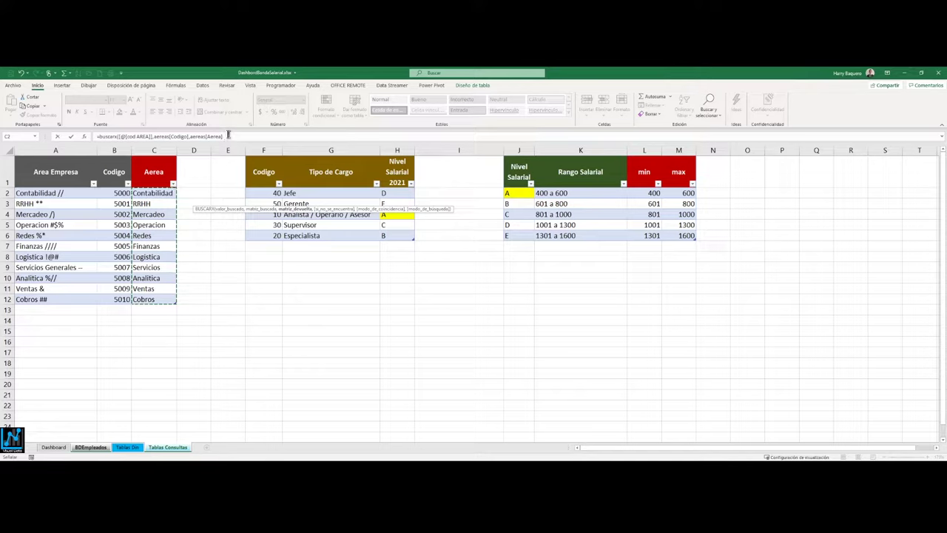
left_click(229, 136)
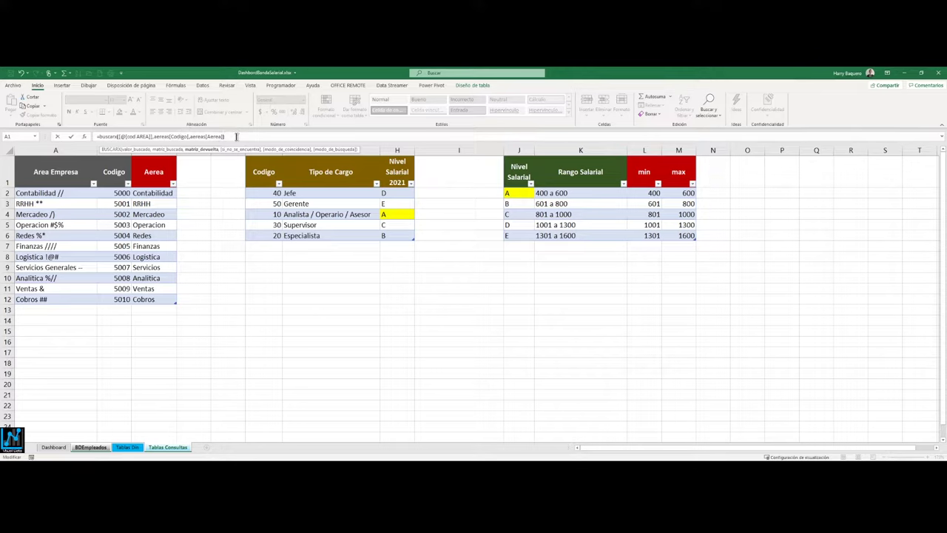
type(")")
key("Return")
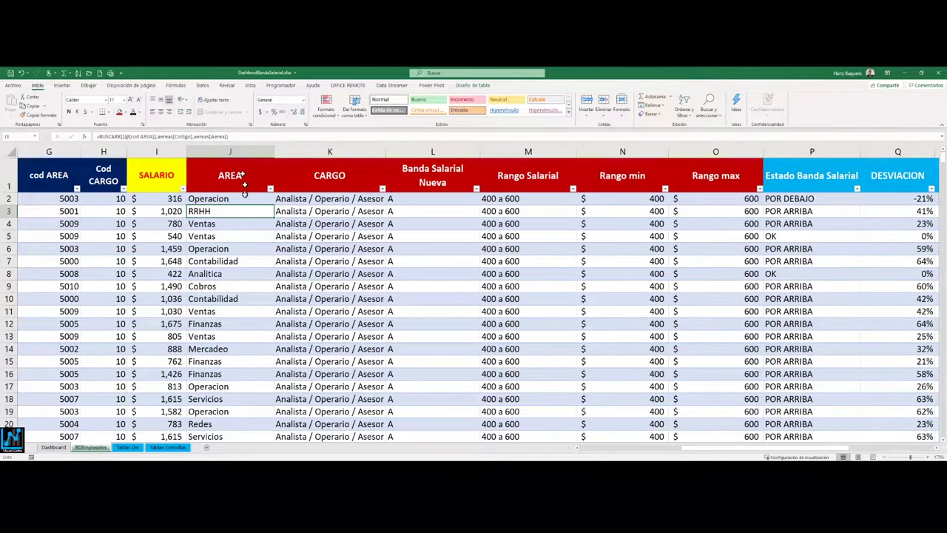
left_click(244, 199)
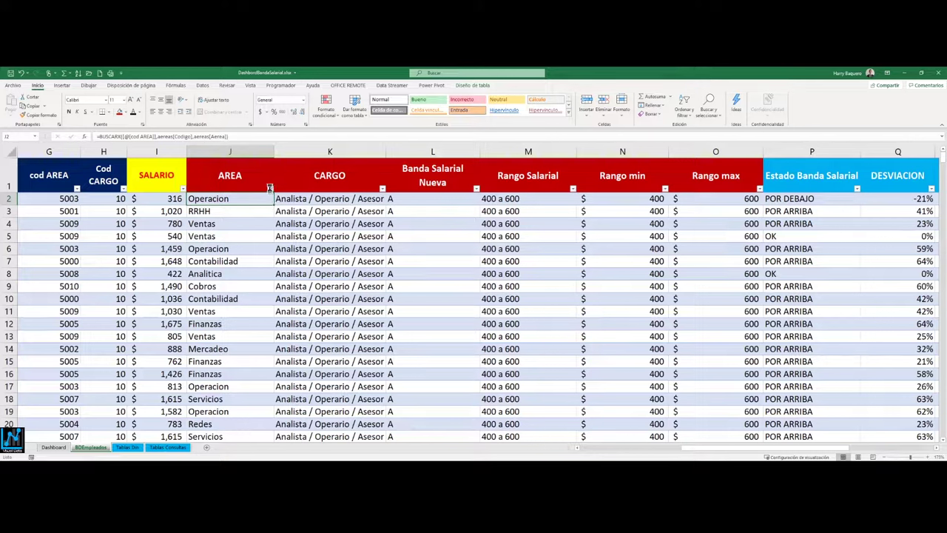
left_click(270, 188)
mouse_move(266, 305)
left_mouse_down()
mouse_move(266, 321)
mouse_move(267, 285)
left_mouse_up()
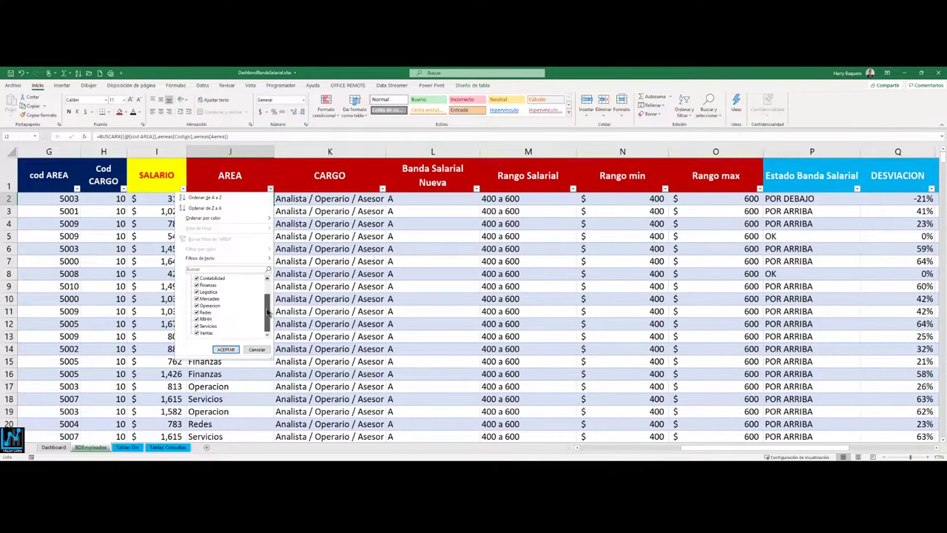
key("Escape")
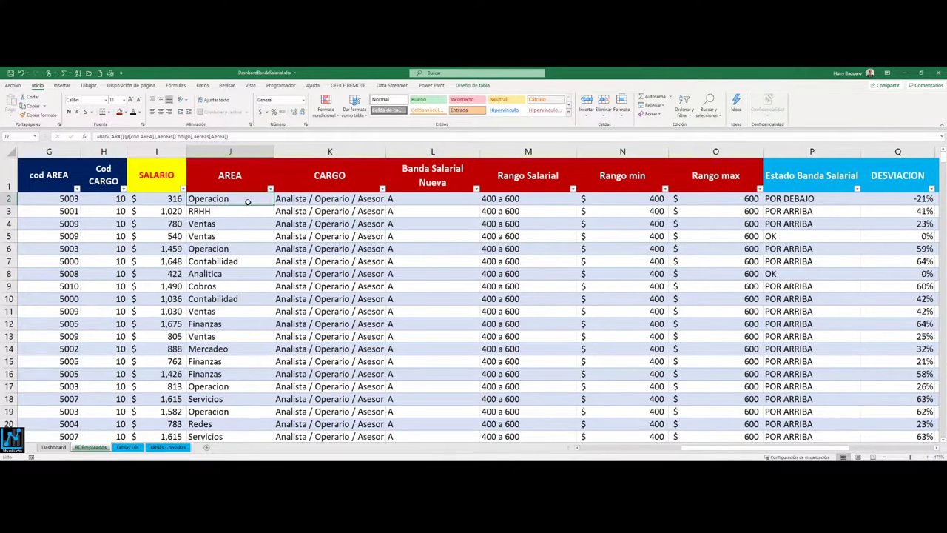
key("Down")
key("Down")
key("Down")
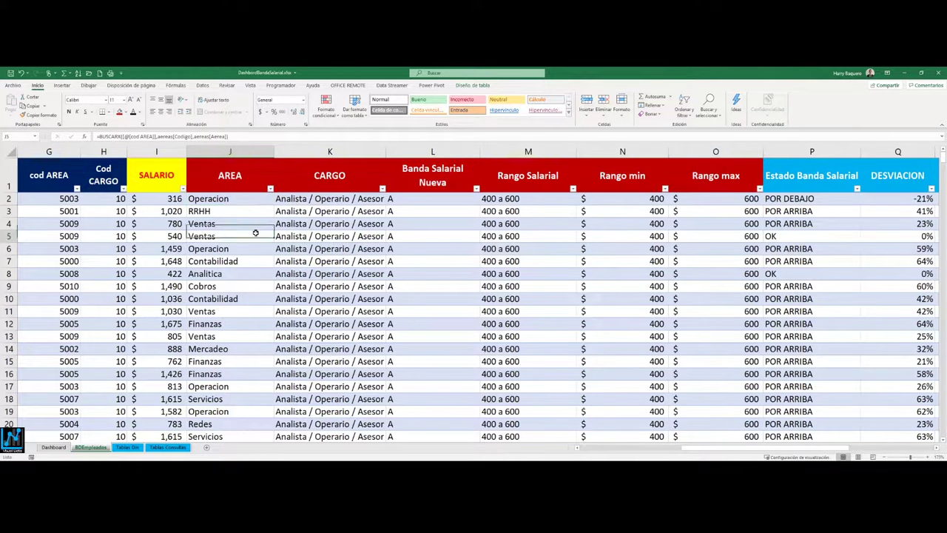
key("Down")
key("Down")
left_click(270, 189)
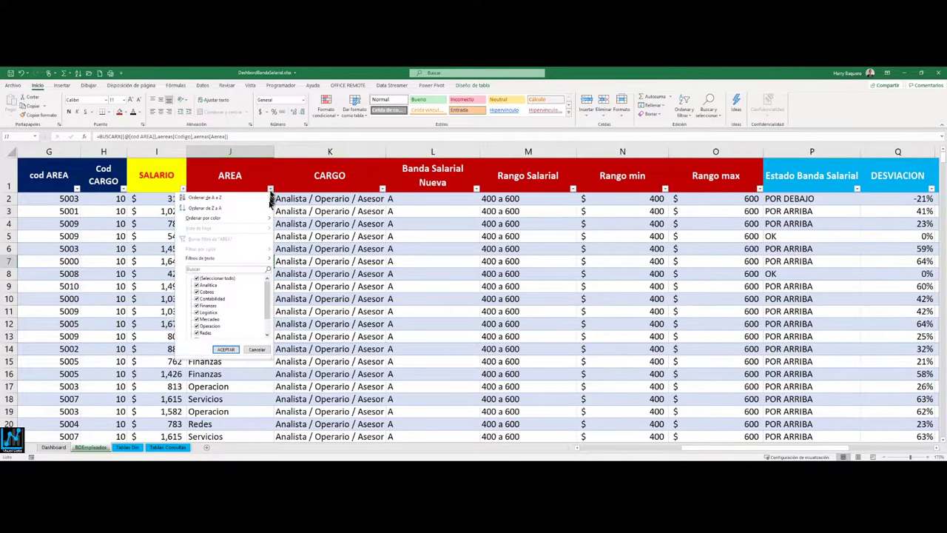
left_click_drag(268, 270, 267, 311)
key("Escape")
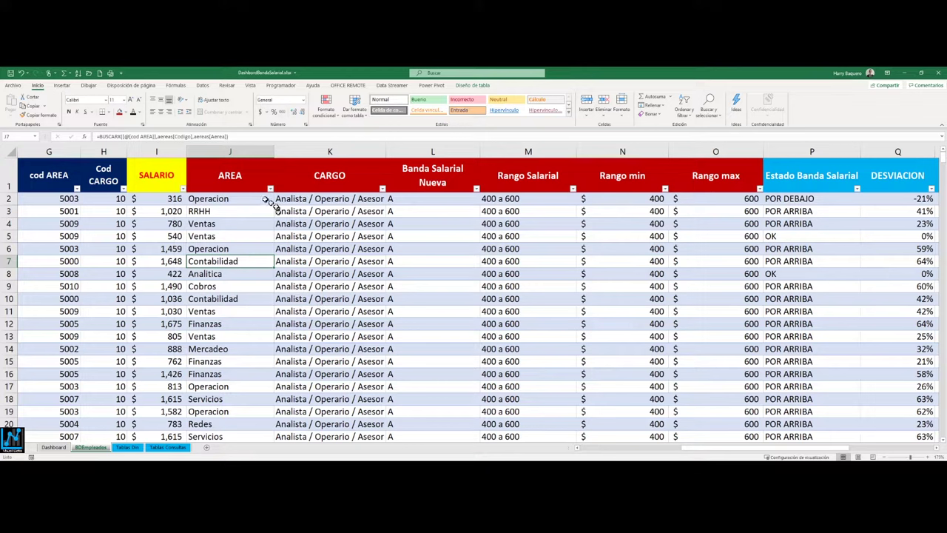
left_click(270, 201)
key("ctrl+shift+Down")
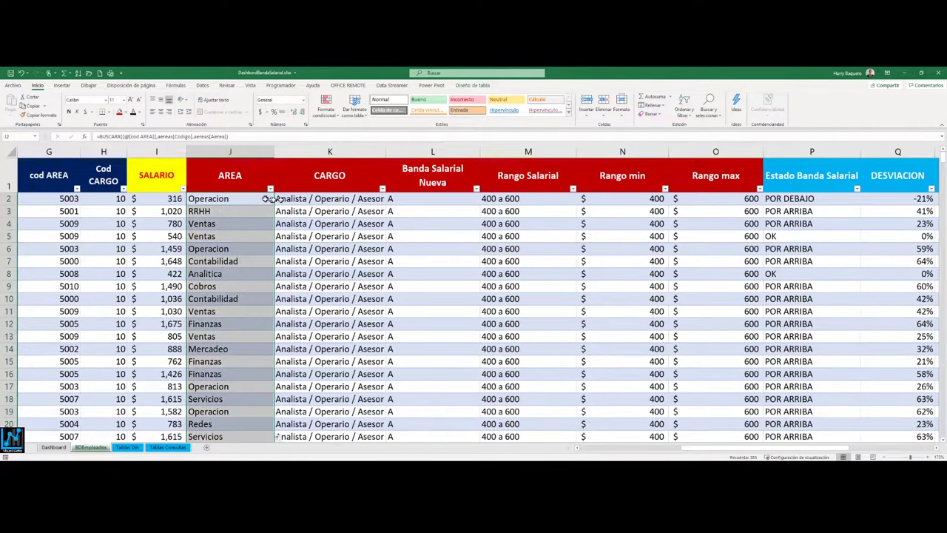
left_click(311, 201)
left_click(418, 198)
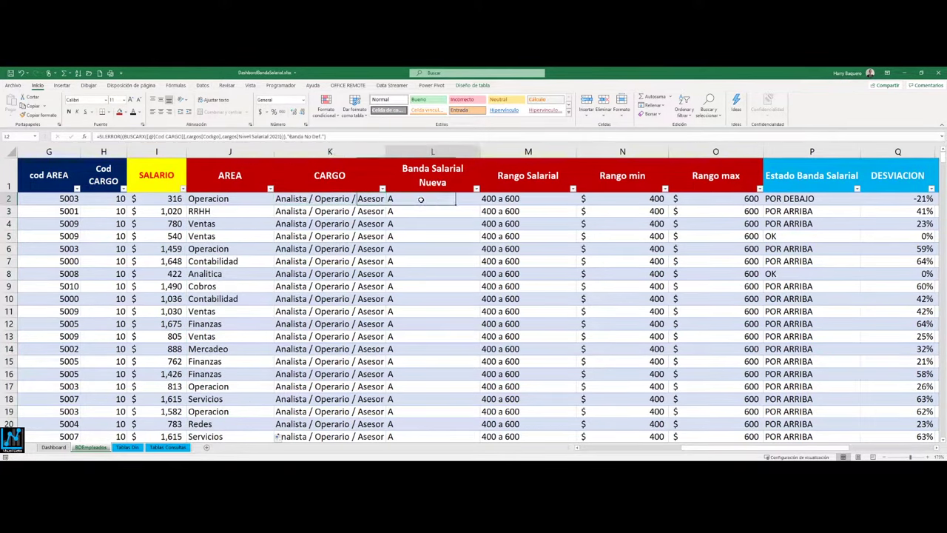
left_click(511, 197)
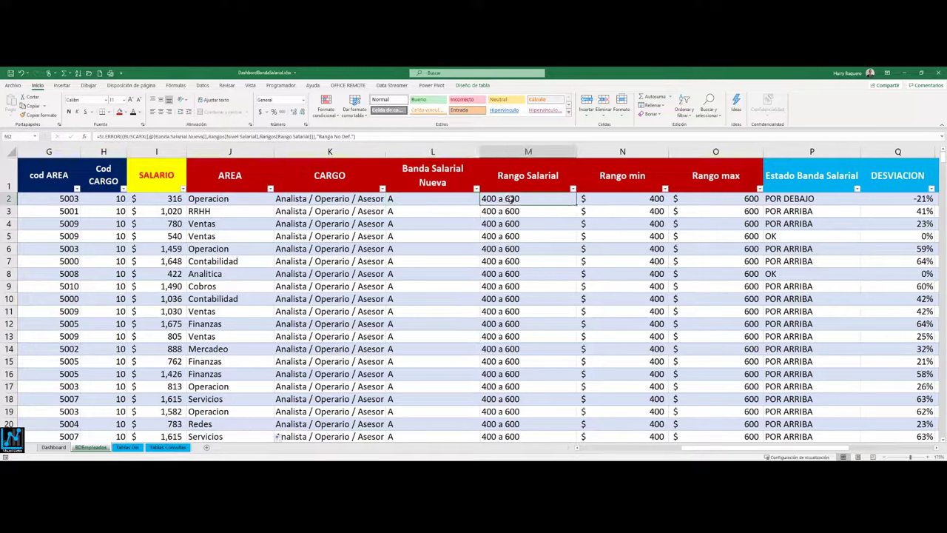
left_click(607, 198)
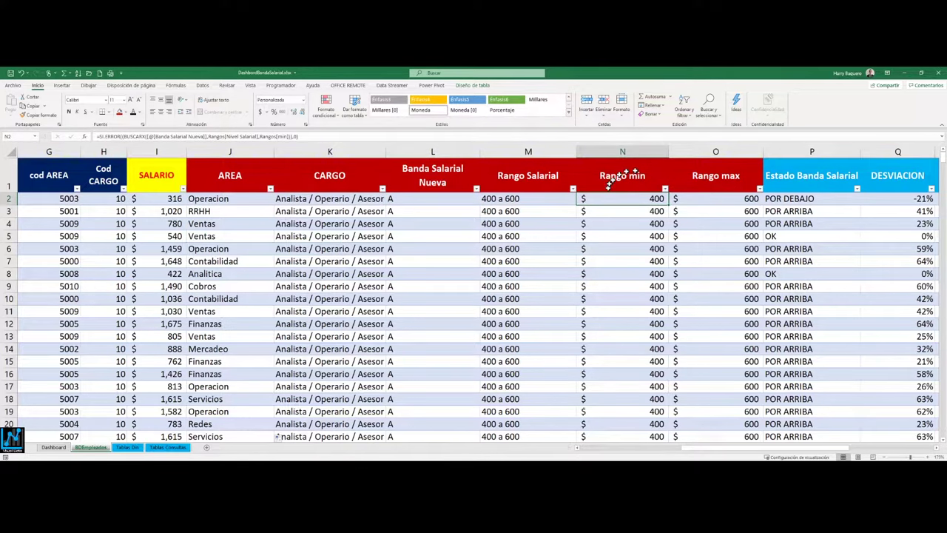
left_click(703, 198)
left_click(334, 198)
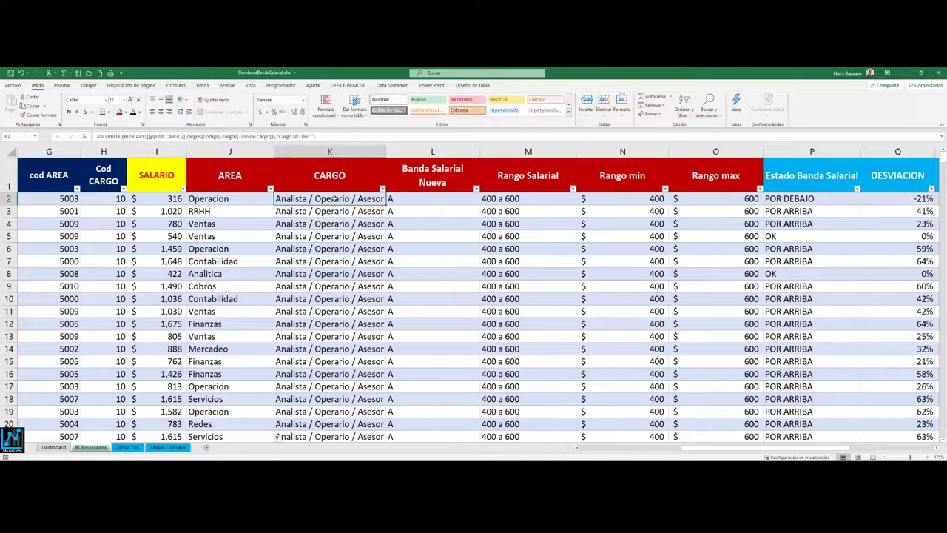
key("Right")
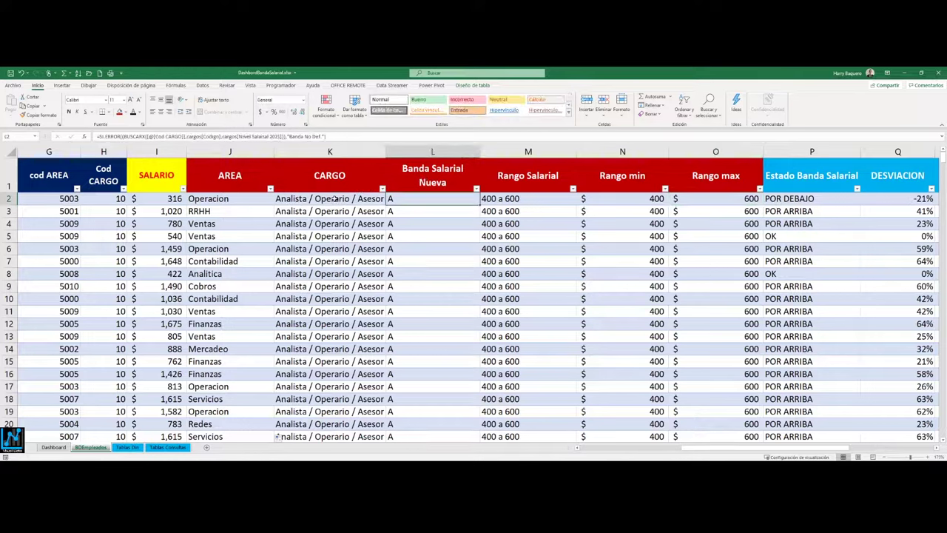
key("Left")
double_click(335, 199)
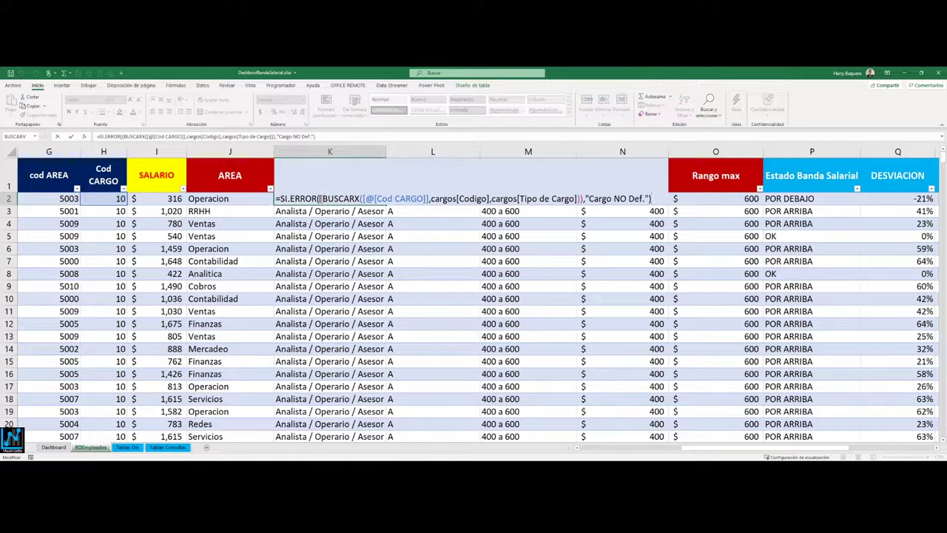
mouse_move(320, 198)
left_mouse_down()
mouse_move(603, 197)
mouse_move(584, 198)
left_mouse_up()
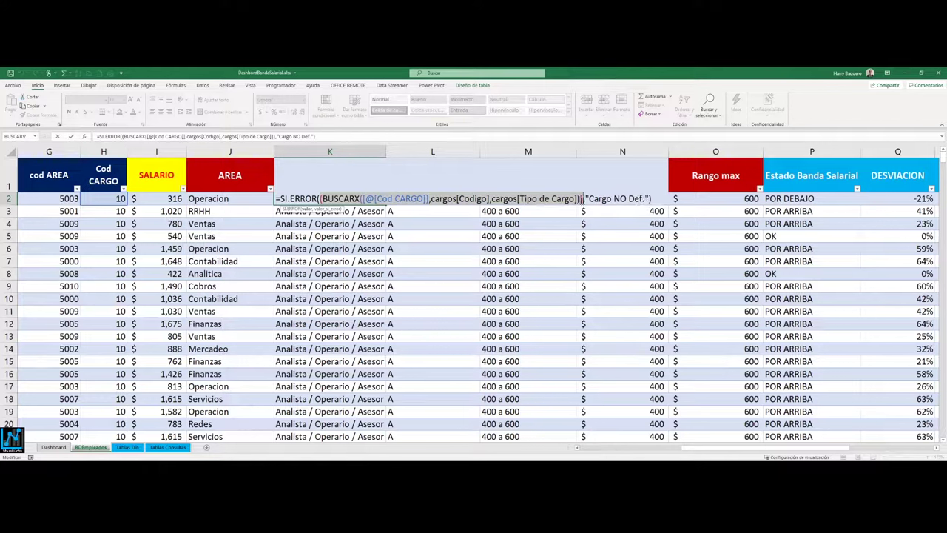
key("ctrl+shift+Right")
key("Escape")
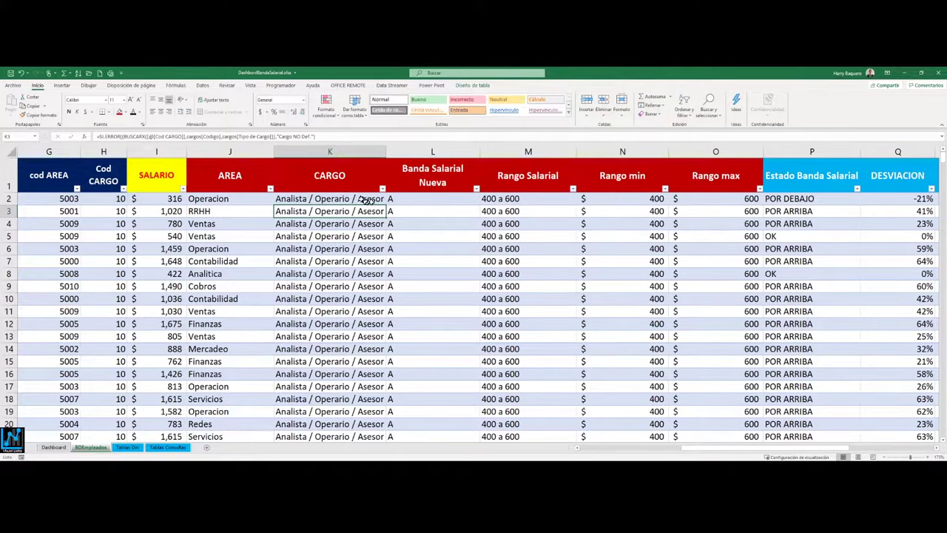
double_click(385, 205)
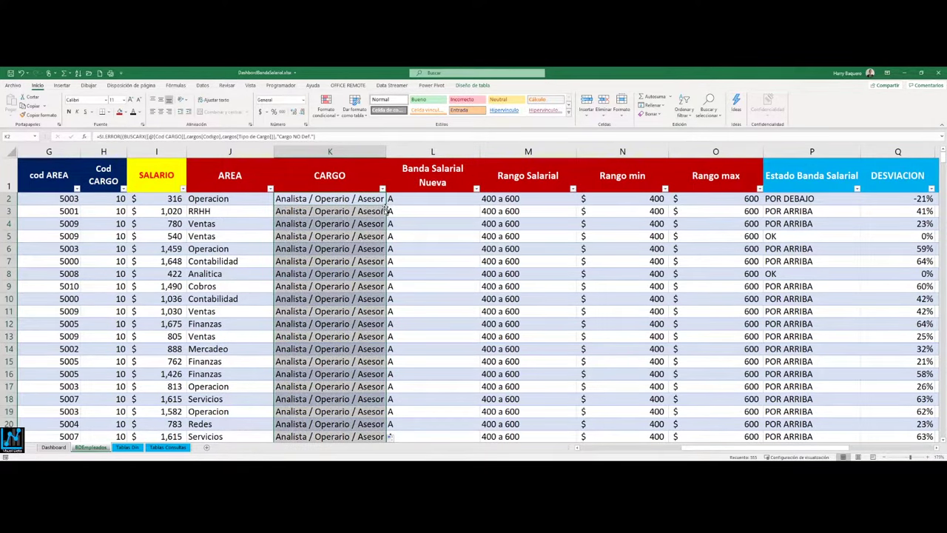
left_click(370, 215)
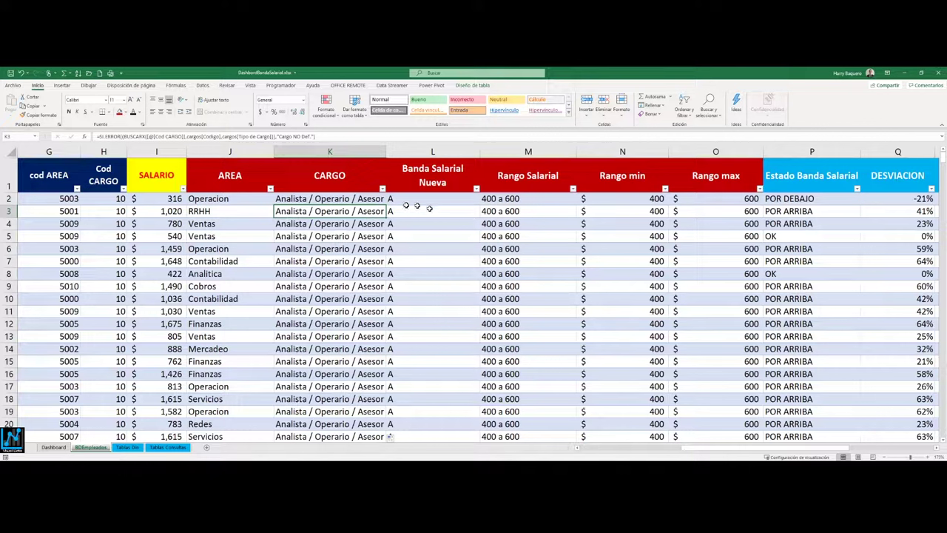
left_click(231, 199)
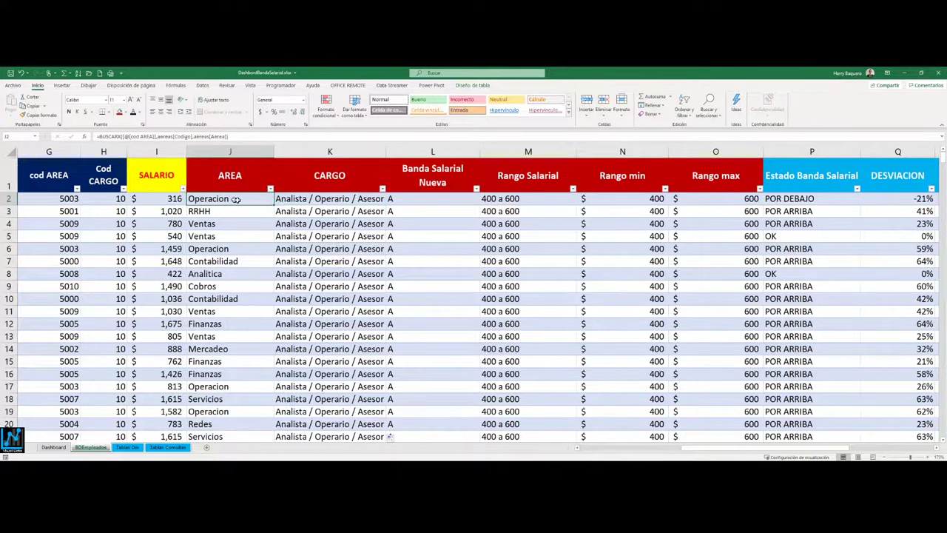
left_click(318, 200)
left_click(430, 199)
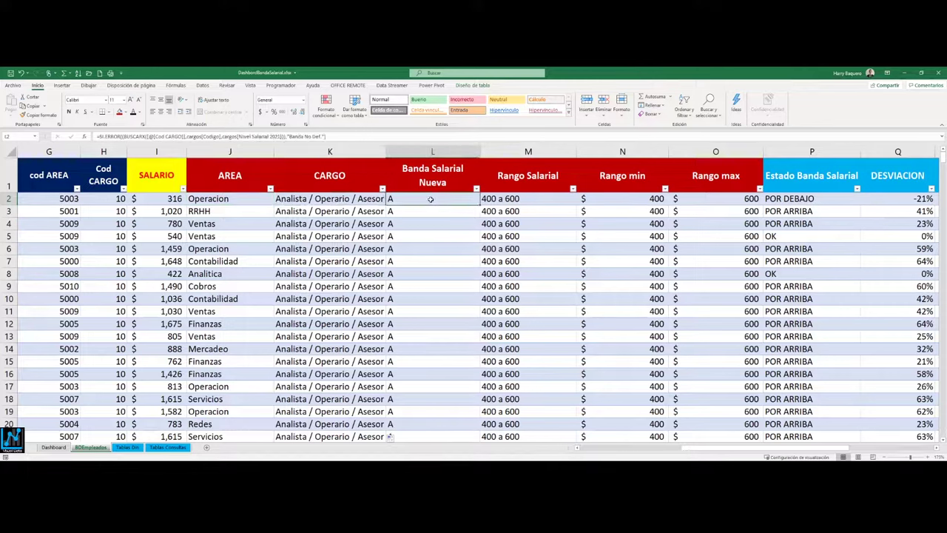
double_click(431, 200)
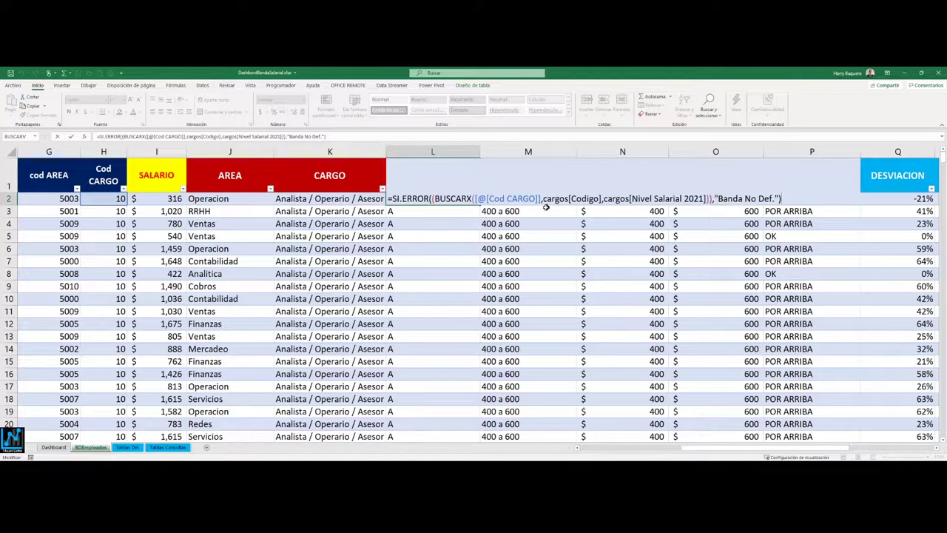
key("Escape")
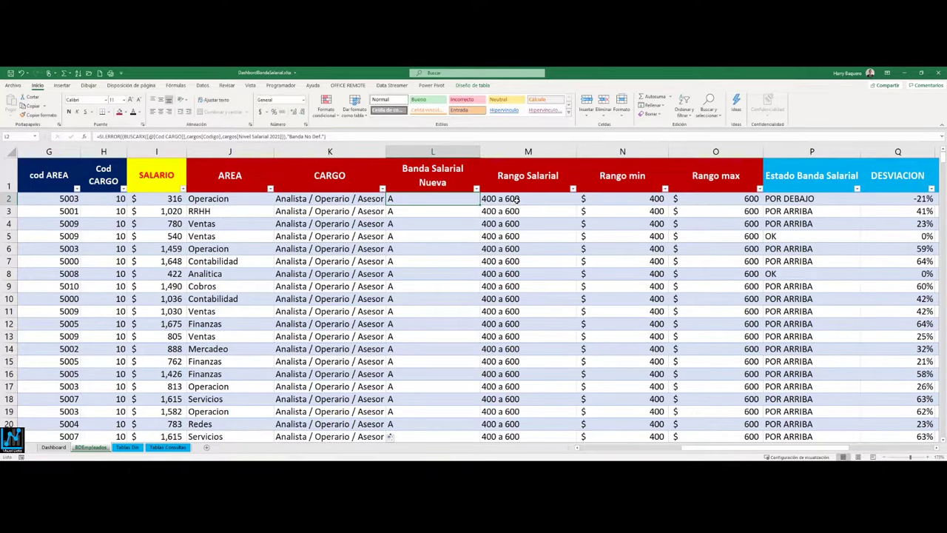
left_click(514, 200)
left_click(611, 197)
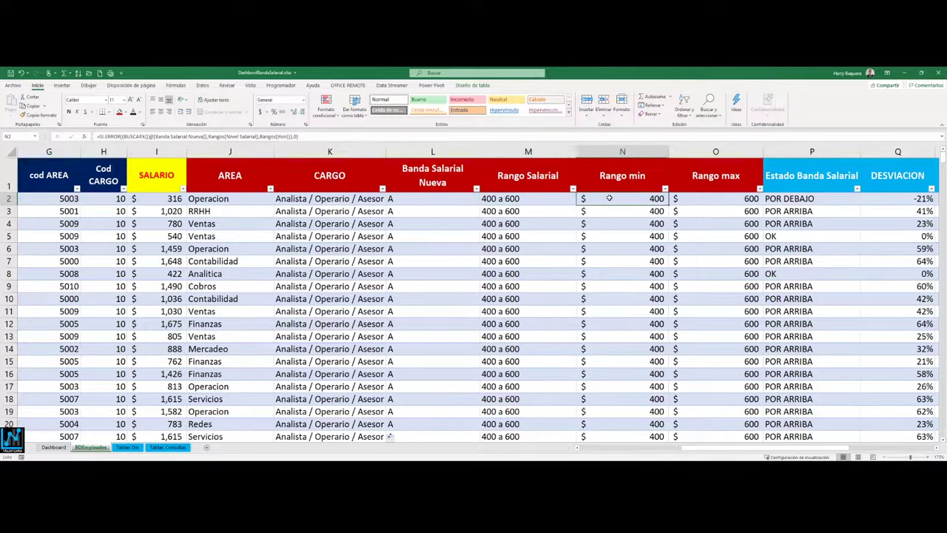
left_click(699, 197)
left_click(631, 197)
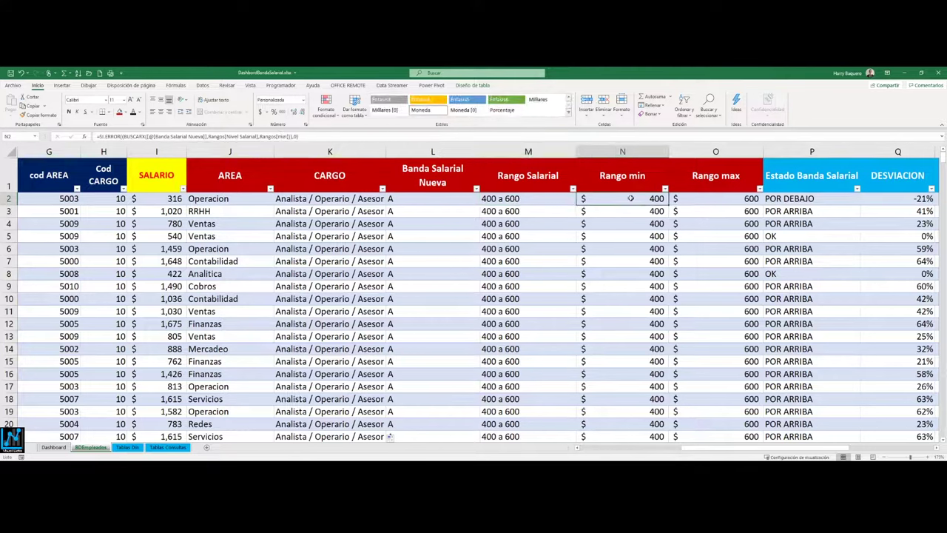
double_click(582, 202)
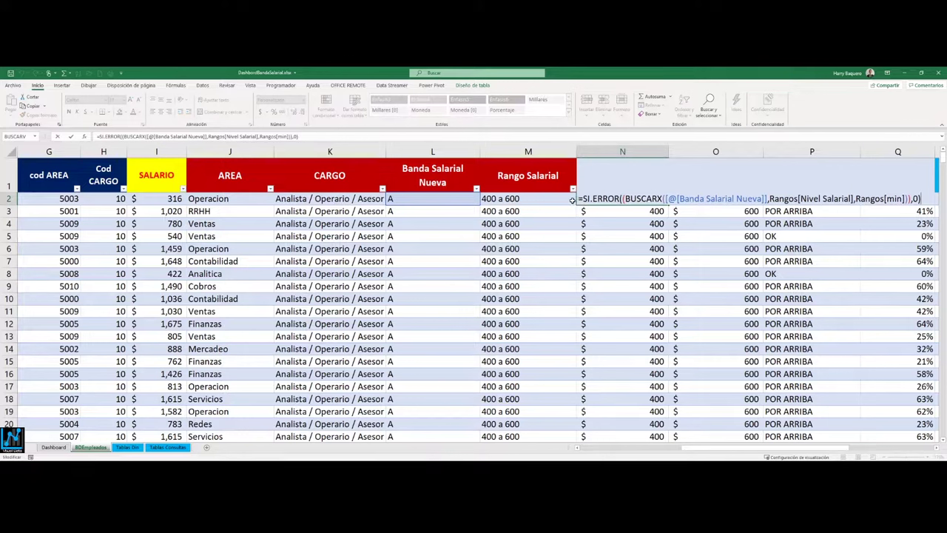
key("Escape")
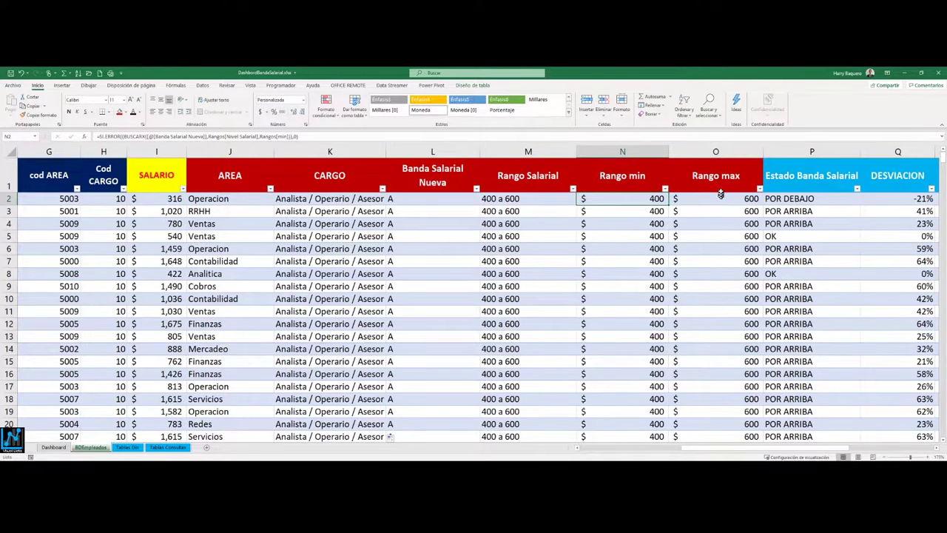
left_click(515, 197)
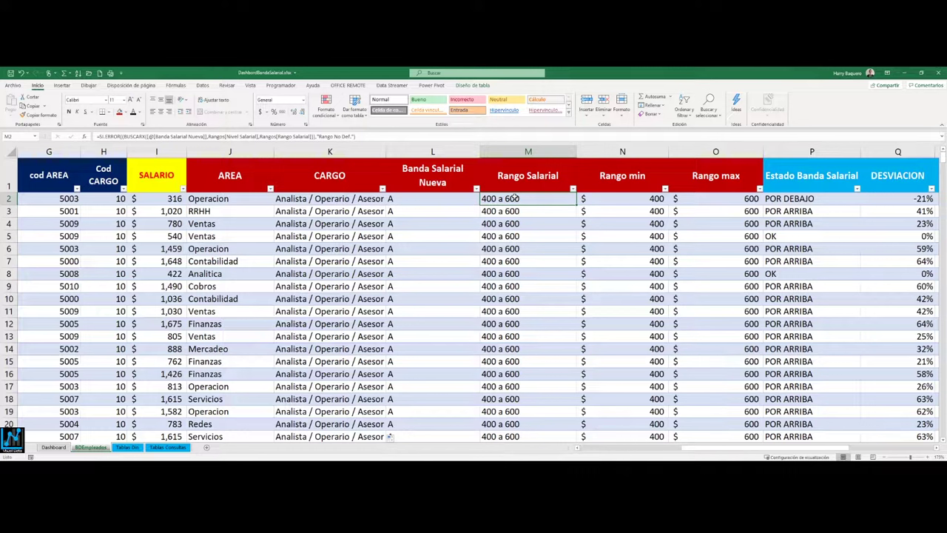
left_click(573, 189)
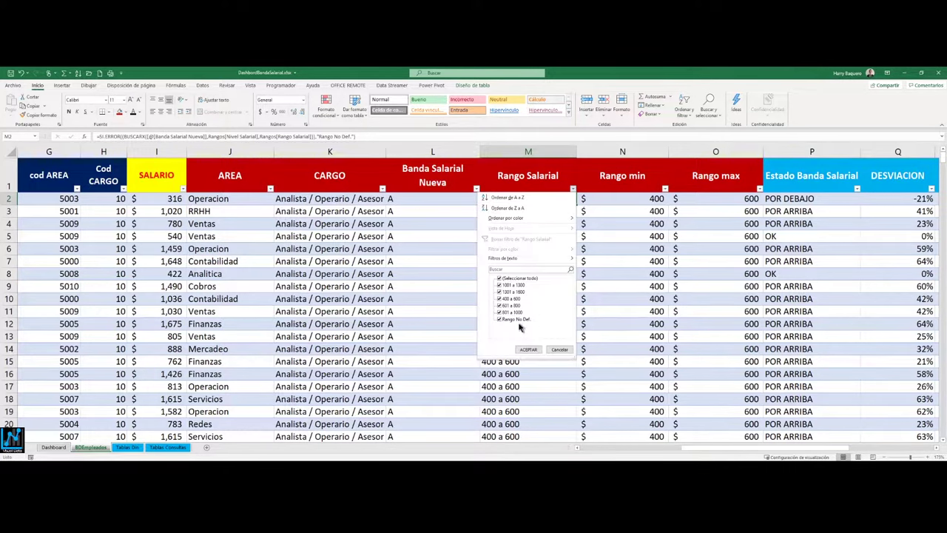
left_click(608, 199)
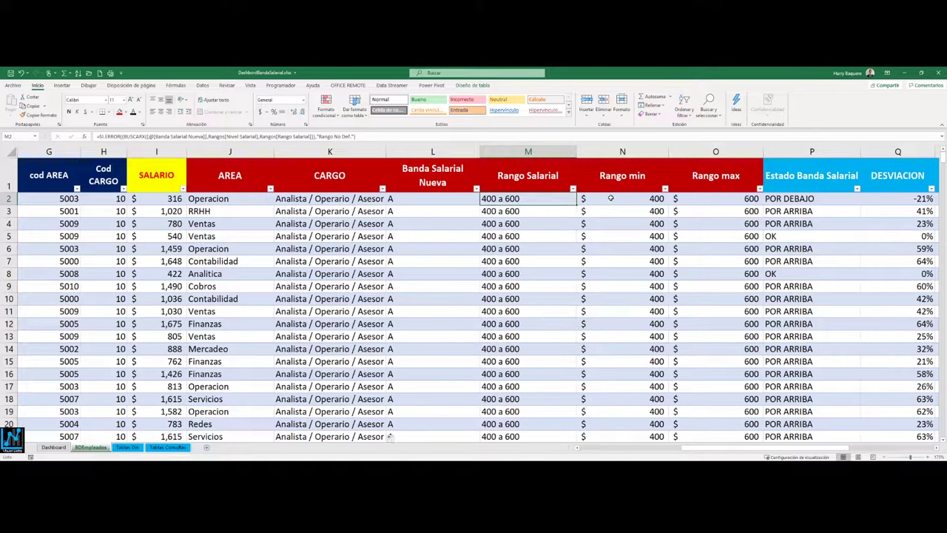
left_click_drag(611, 198, 692, 338)
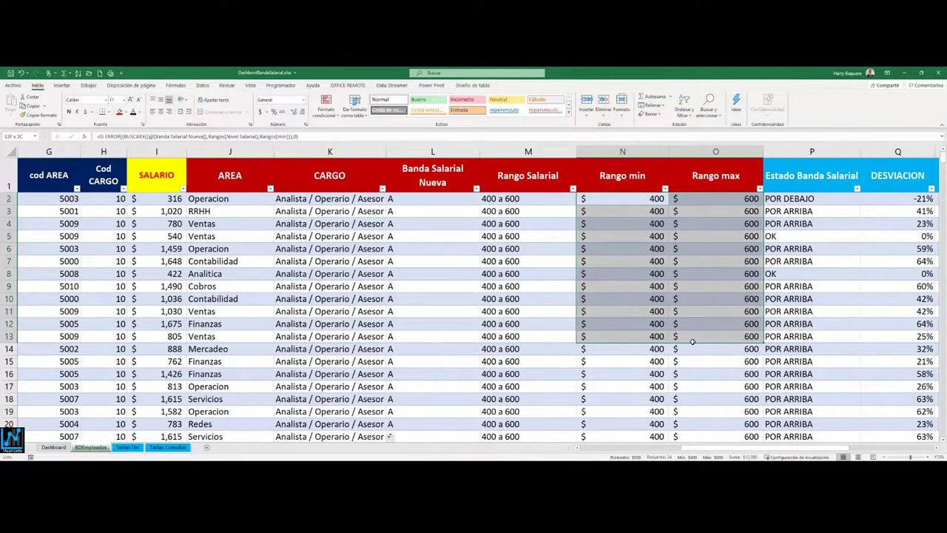
left_click(628, 198)
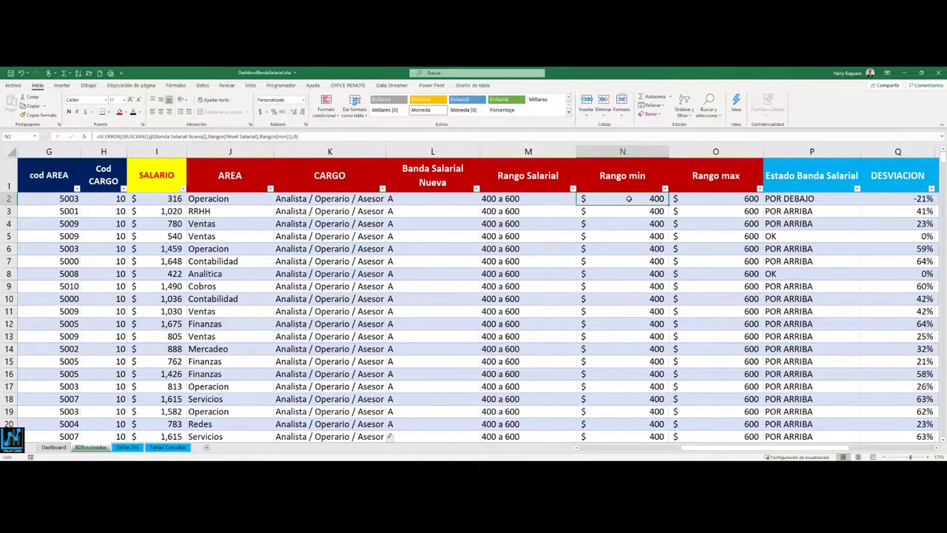
type("=iz")
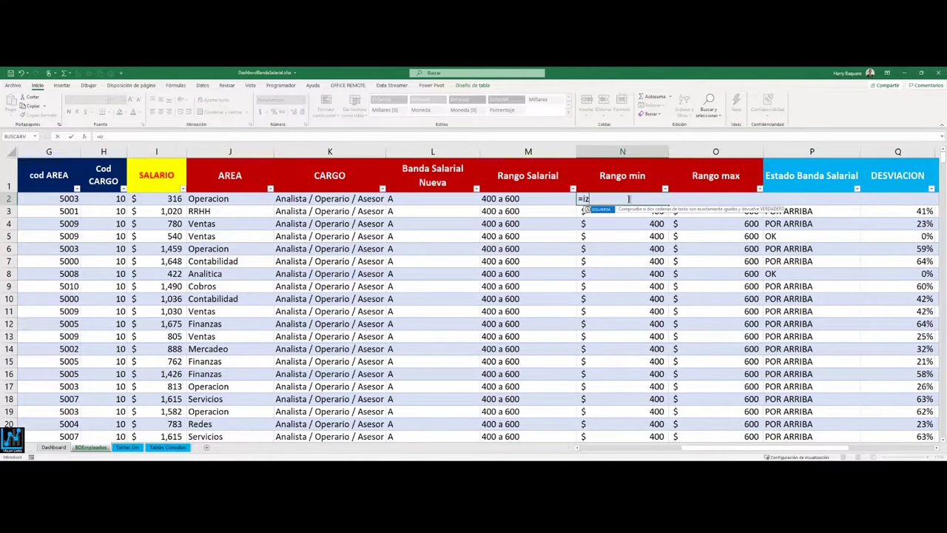
type("quierda(")
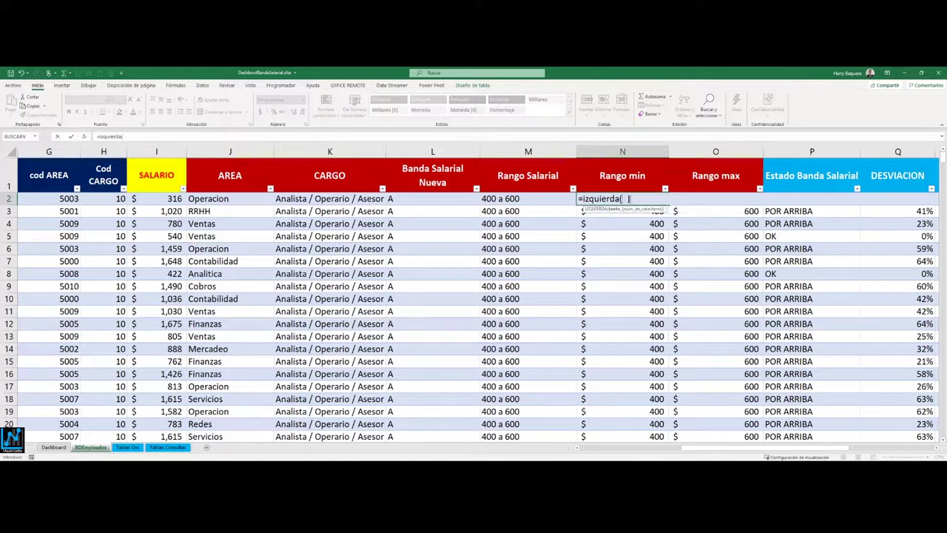
left_click(518, 202)
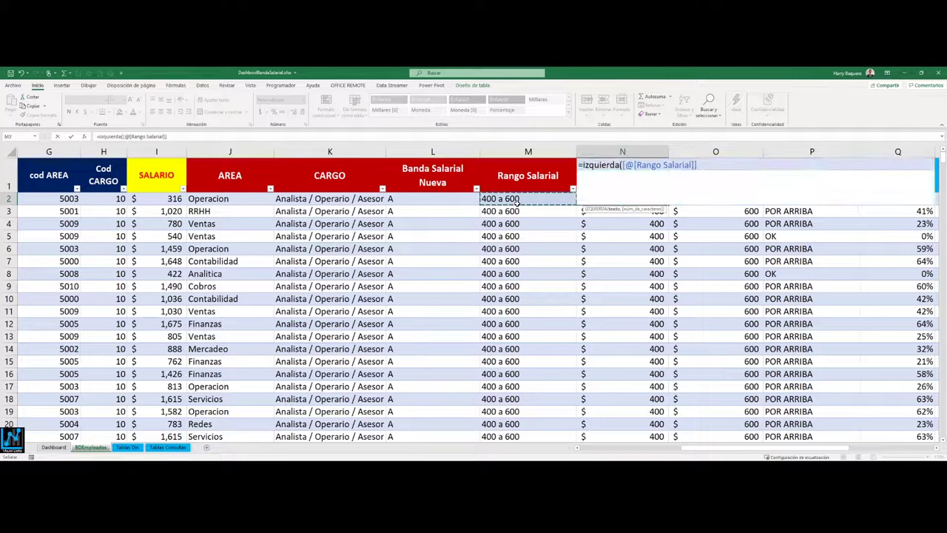
type(",3")
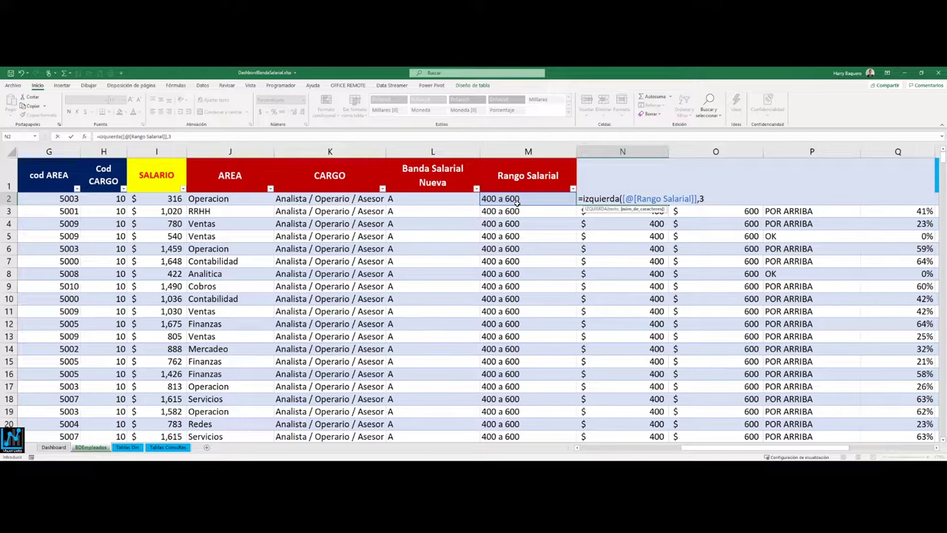
key("Return")
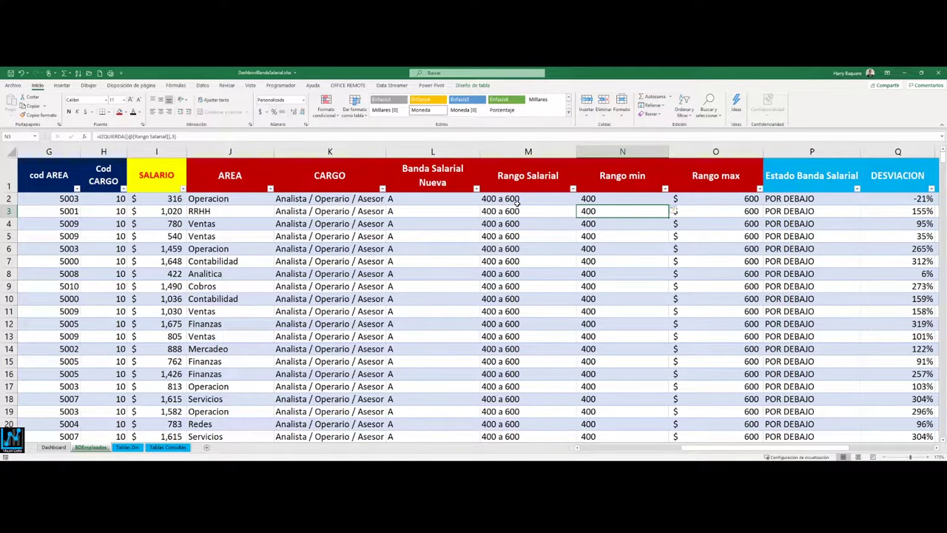
key("Up")
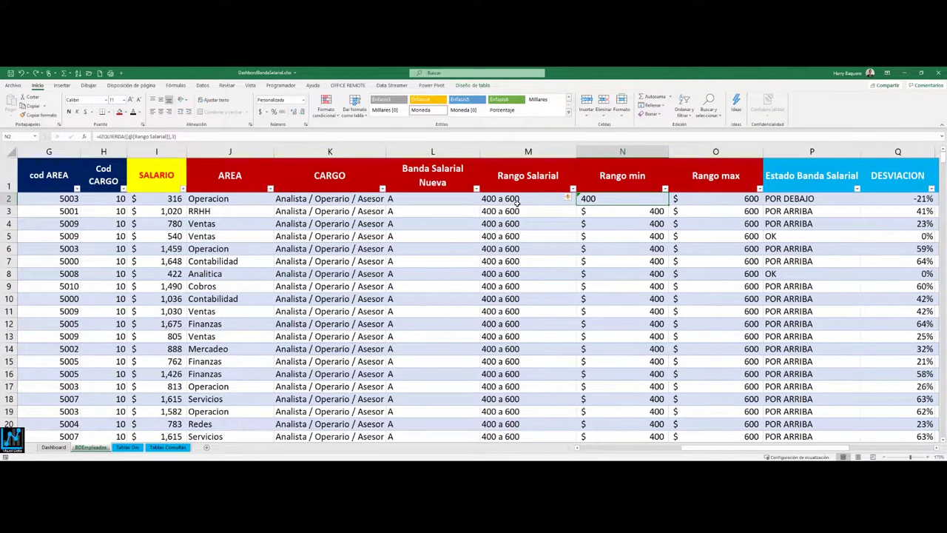
key("ctrl+z")
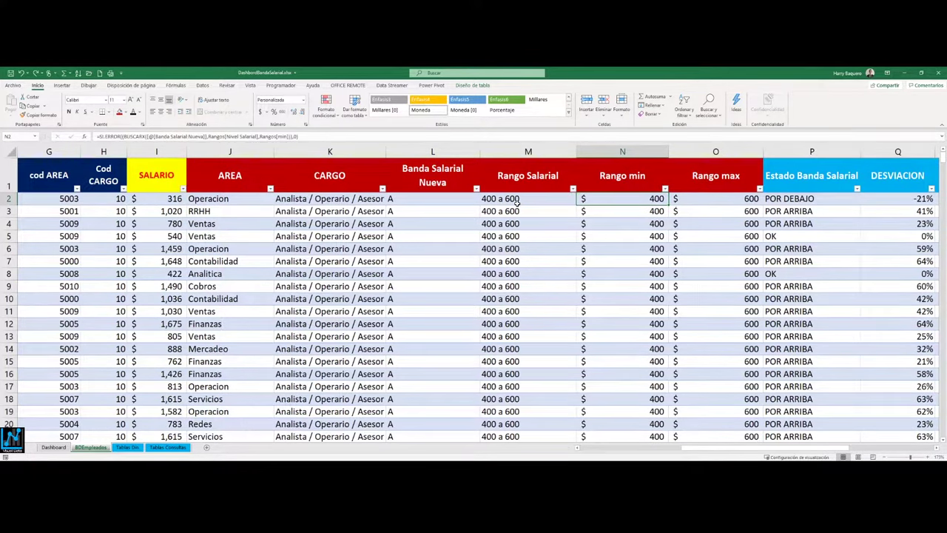
double_click(636, 199)
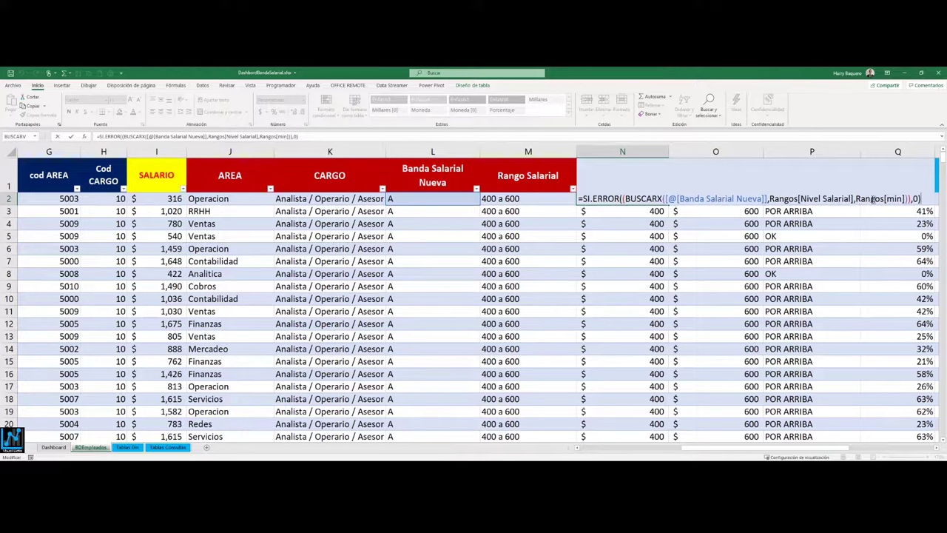
key("Escape")
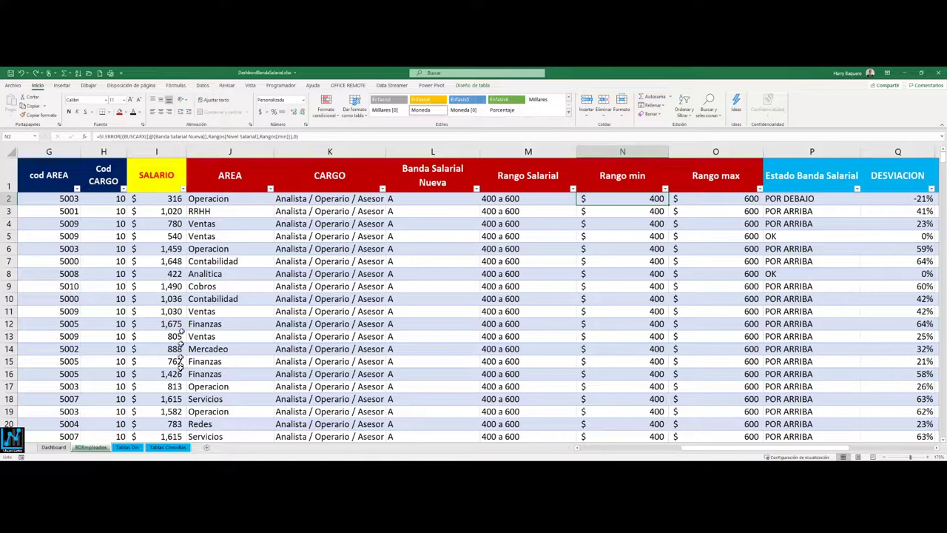
On the Tablas Consultas sheet, select the Rangos table's min and max columns
left_click(159, 449)
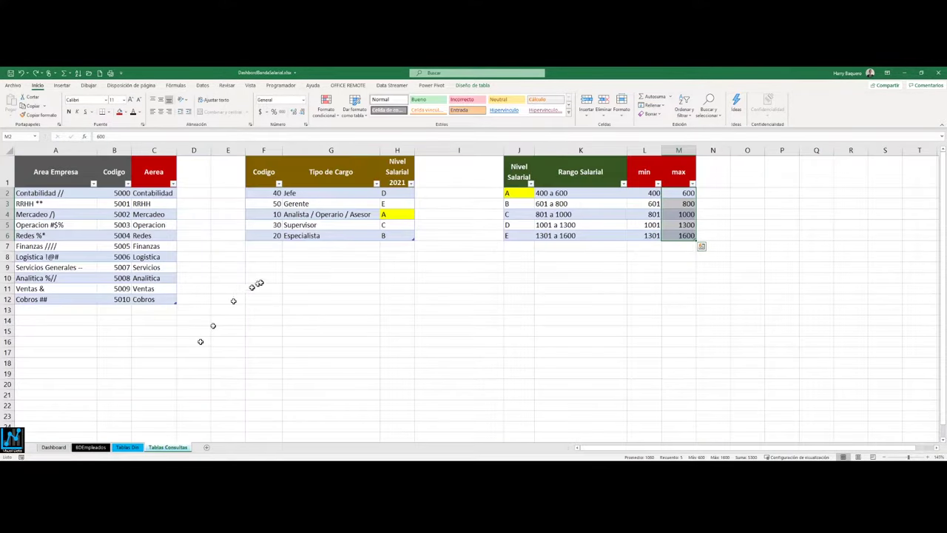
left_click_drag(643, 172, 686, 235)
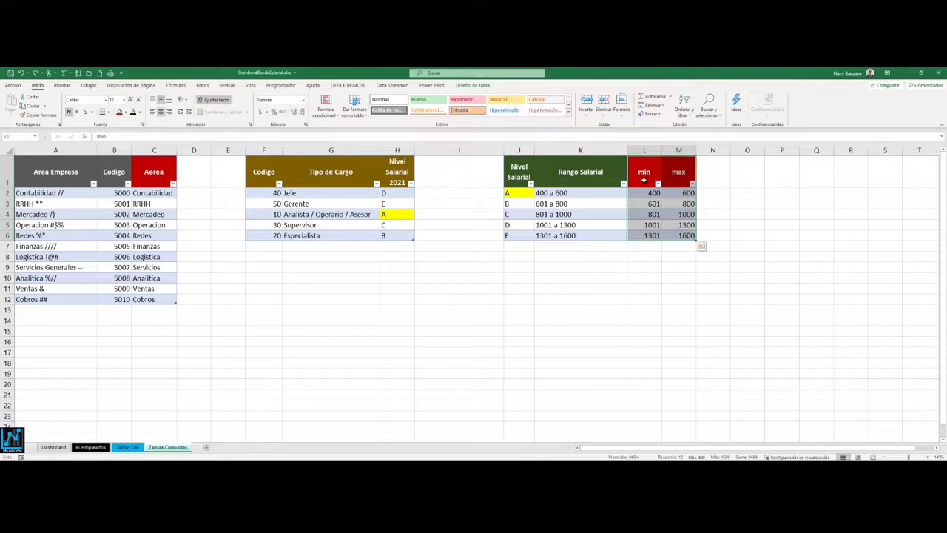
left_click_drag(651, 193, 653, 231)
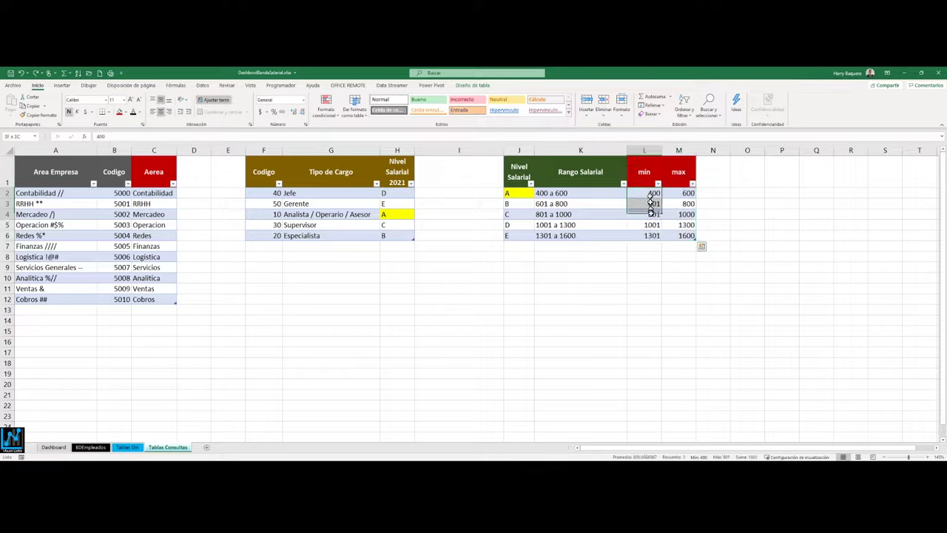
left_click_drag(679, 194, 679, 235)
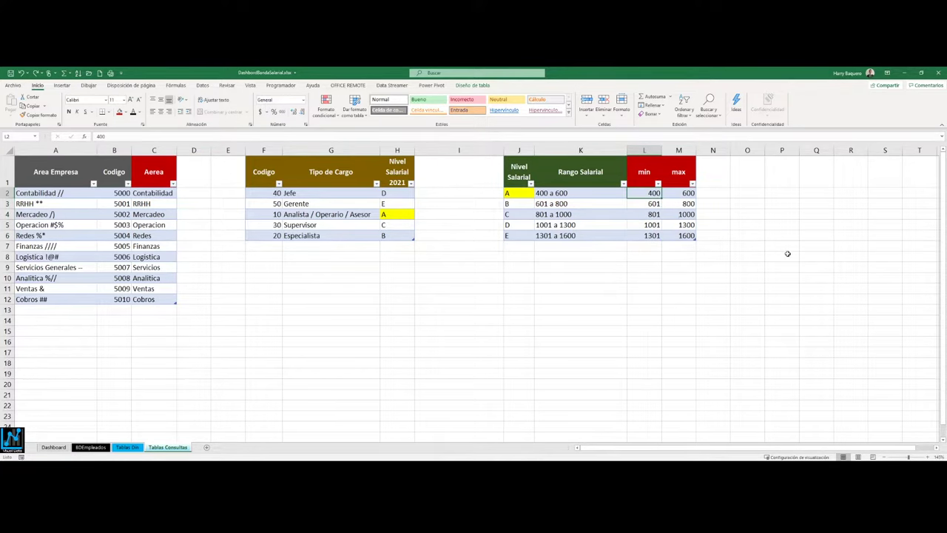
Retype the band minimums 601, 801, 1001 and 1301 in L3:L6
key("Down")
type("0")
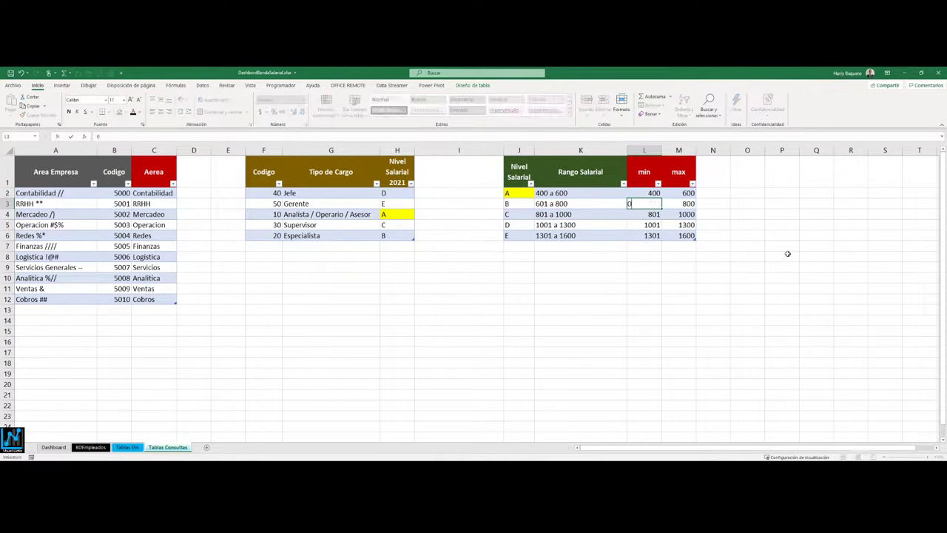
type("601")
key("Return")
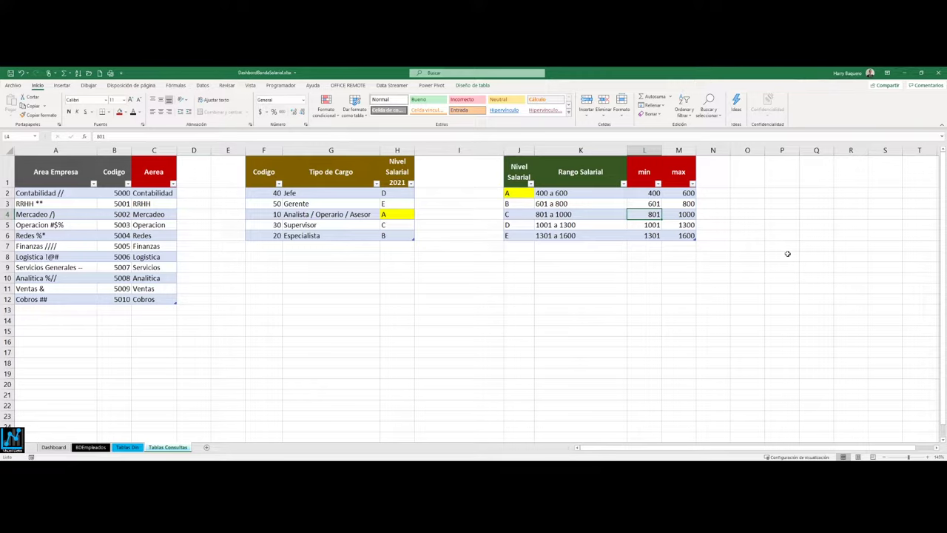
type("801")
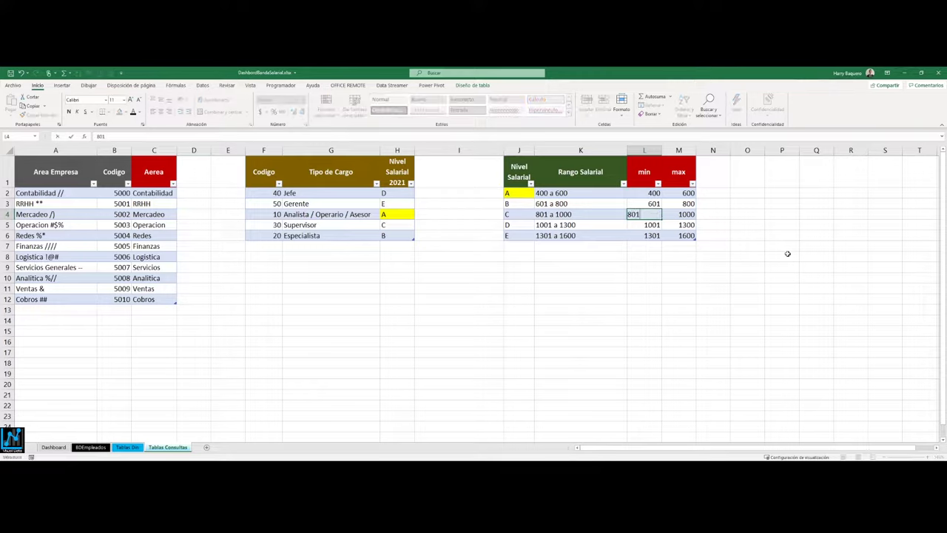
key("Return")
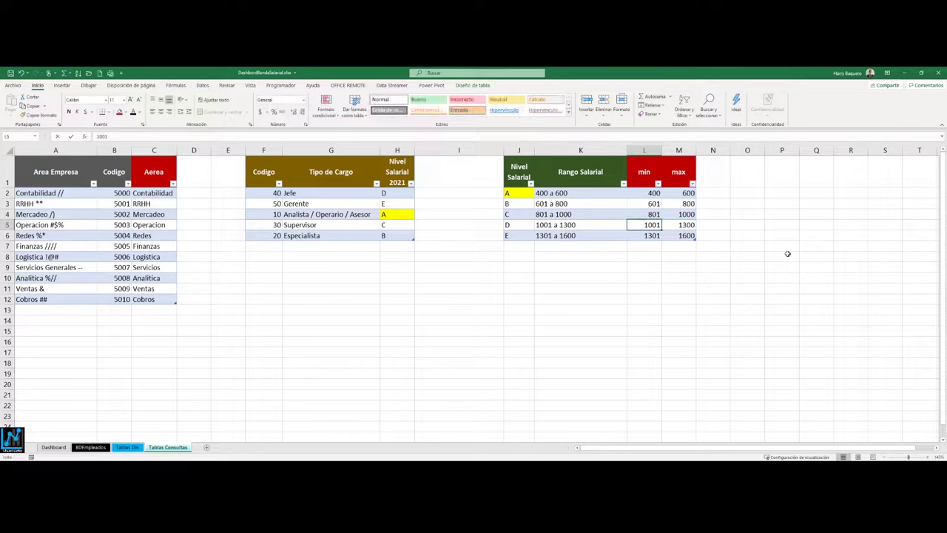
type("1001")
key("Return")
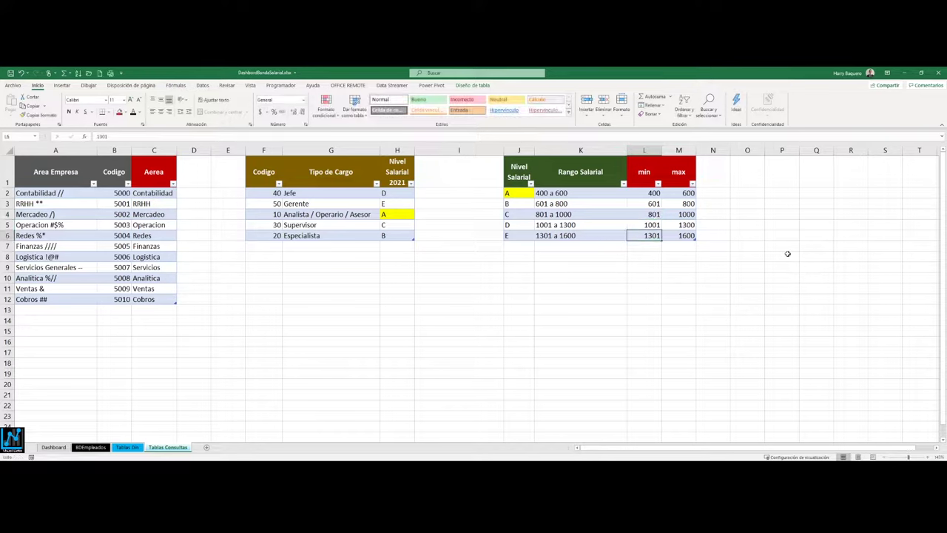
type("1301")
key("Up")
key("Up")
key("Up")
key("Up")
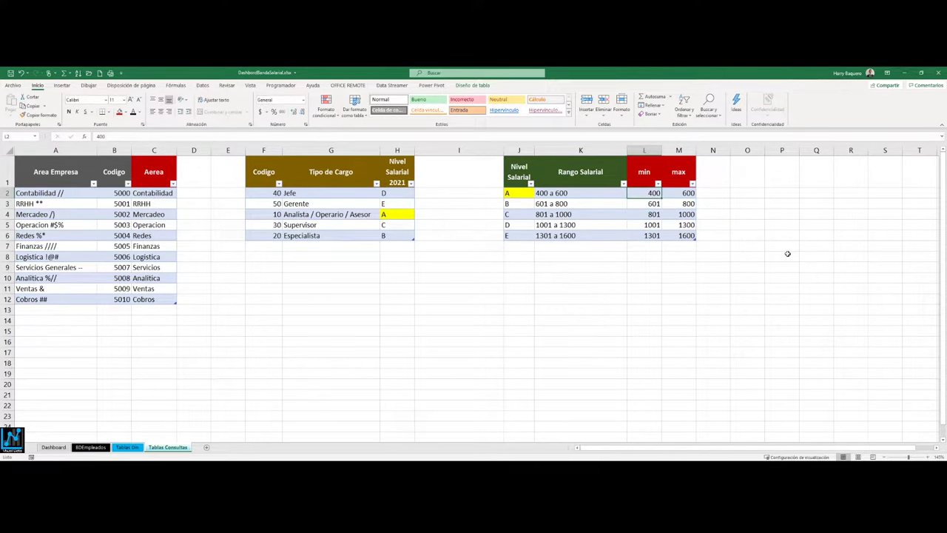
On BDEmpleados, review N2's Rango min lookup formula without changing it, then select the CARGO header
left_click(92, 447)
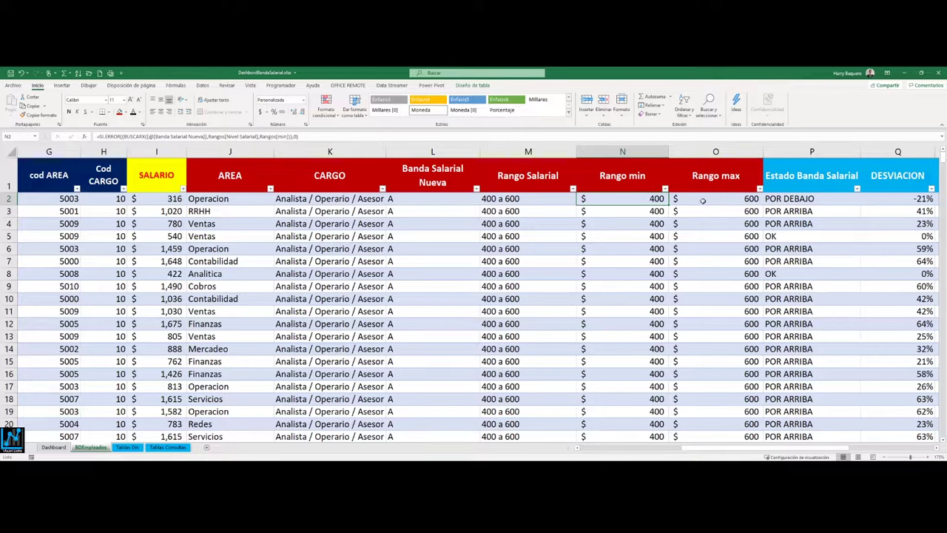
double_click(625, 206)
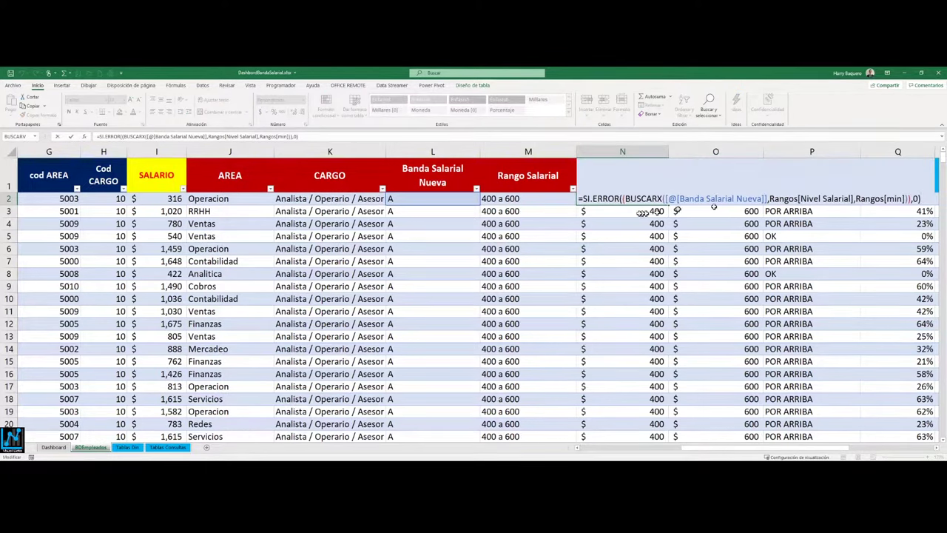
key("End")
key("Escape")
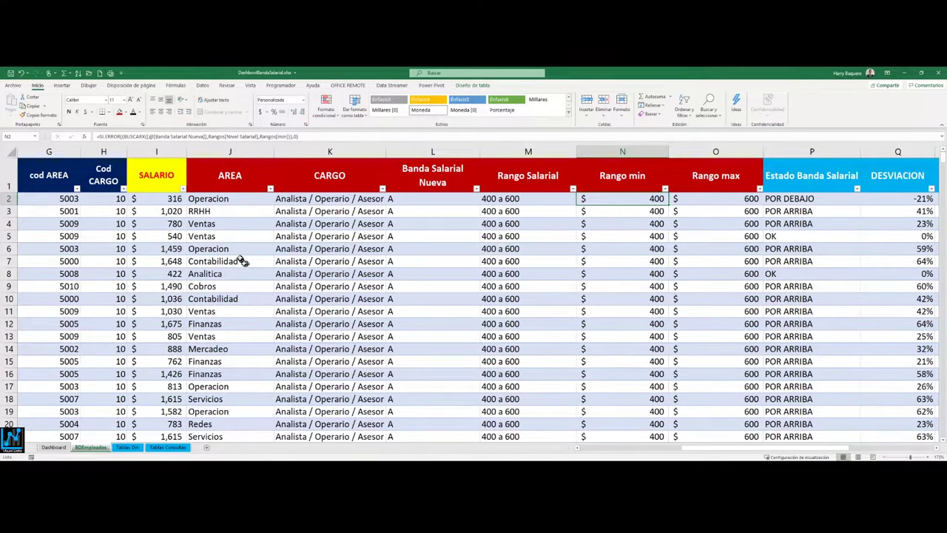
left_click(366, 185)
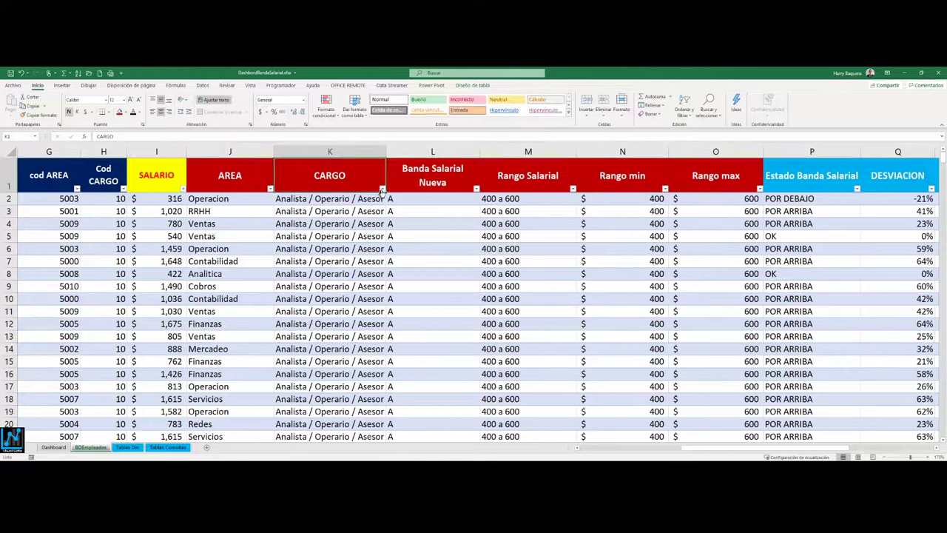
Filter the CARGO column to show only Cargo NO Def. rows
left_click(382, 189)
left_click(310, 279)
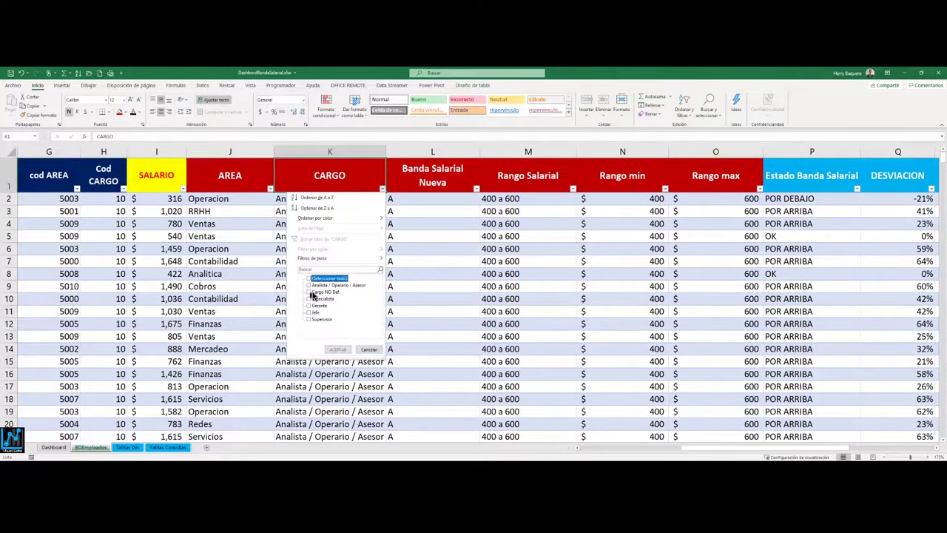
left_click(310, 292)
left_click(337, 349)
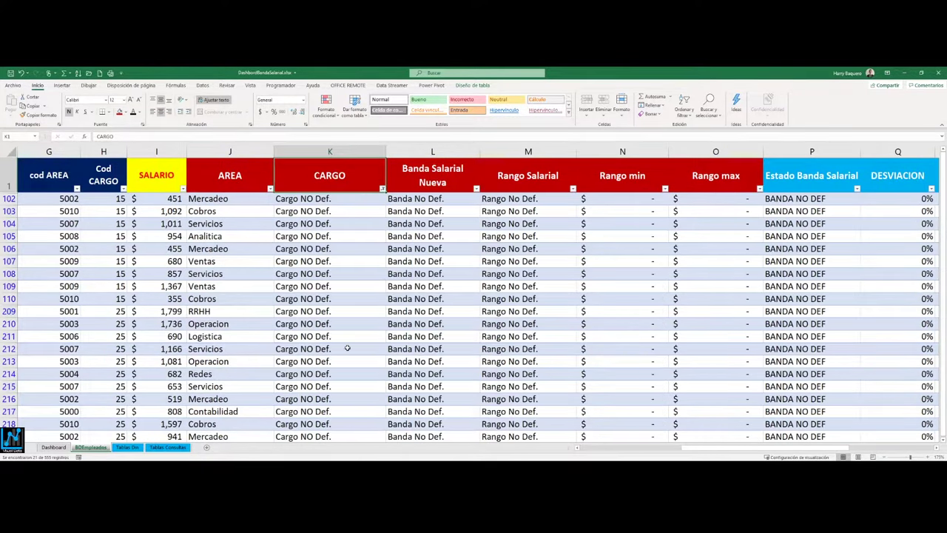
Check those rows' Cod CARGO values, then switch via Tablas Din to the Tablas Consultas sheet
left_click_drag(114, 211, 114, 311)
left_click(123, 188)
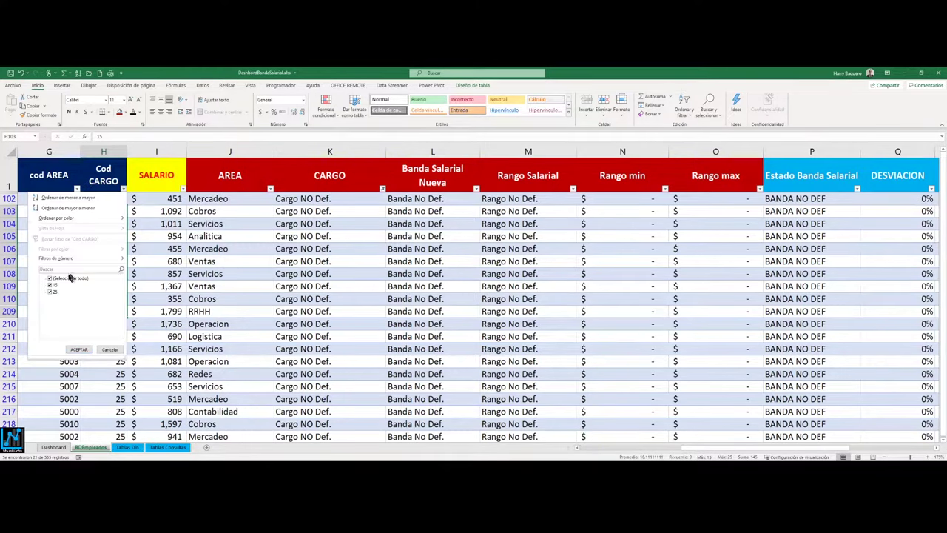
left_click(108, 348)
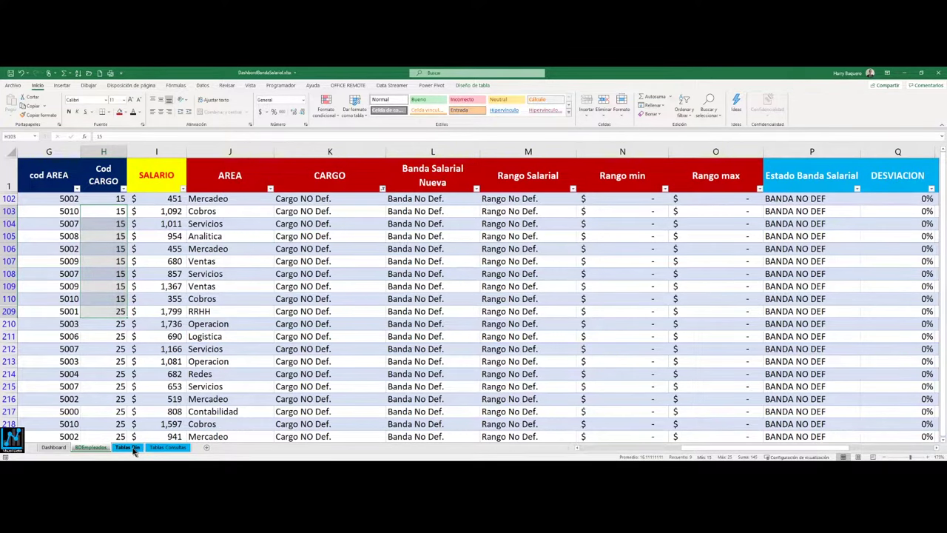
left_click(129, 448)
left_click(164, 448)
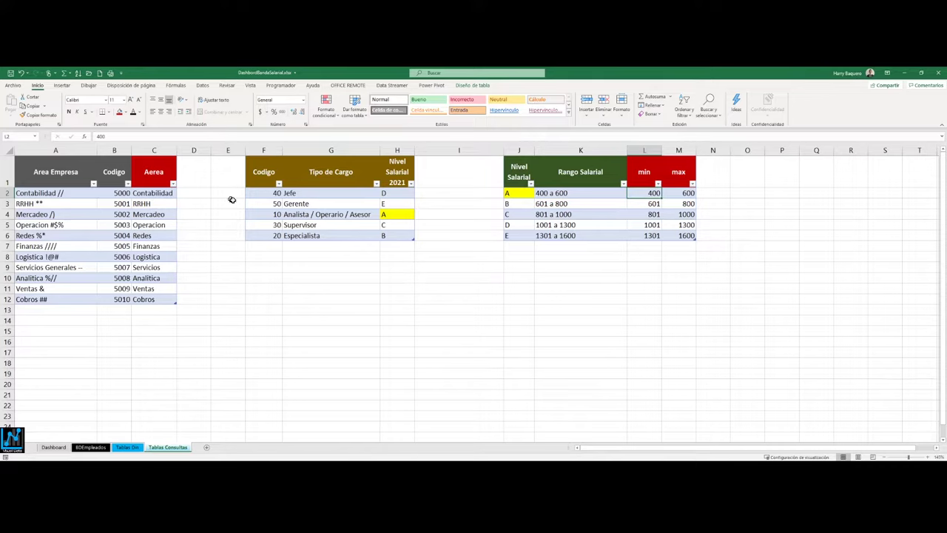
Review job codes 30, 40 and 50 in the Codigo column, then move to the Tablas Din sheet
left_click(273, 248)
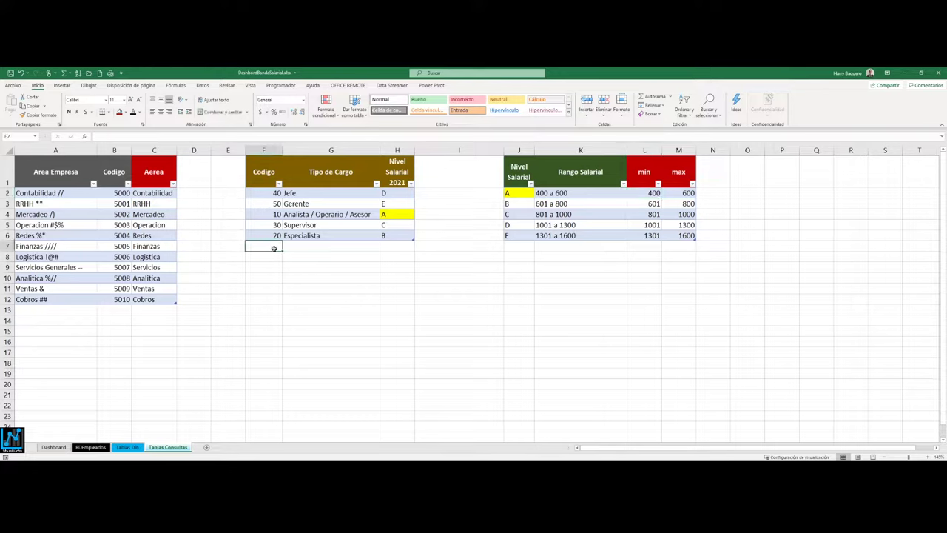
left_click_drag(273, 193, 271, 207)
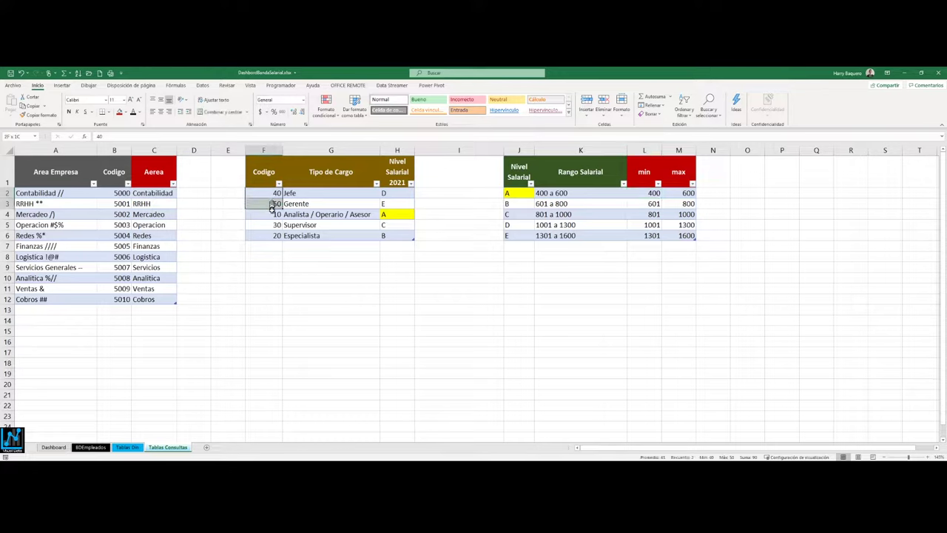
left_click(273, 225)
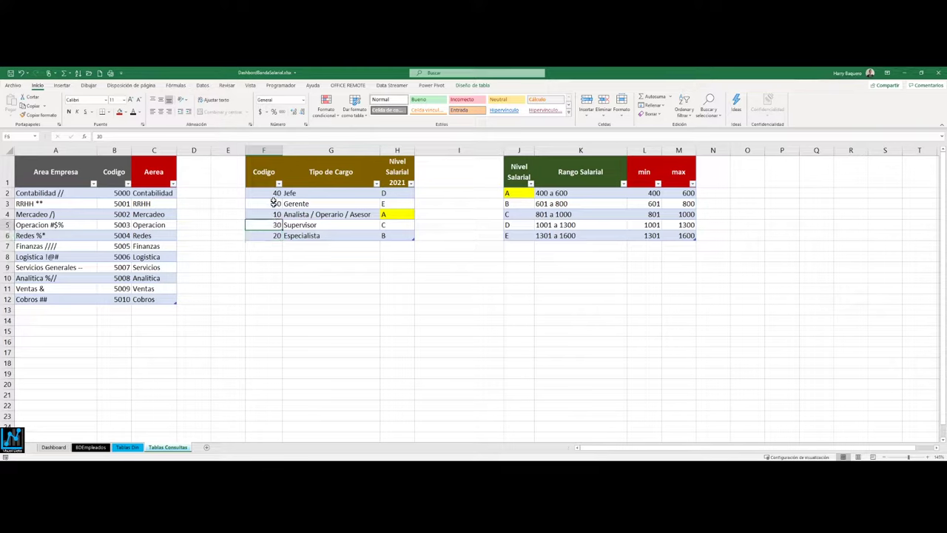
left_click(274, 193)
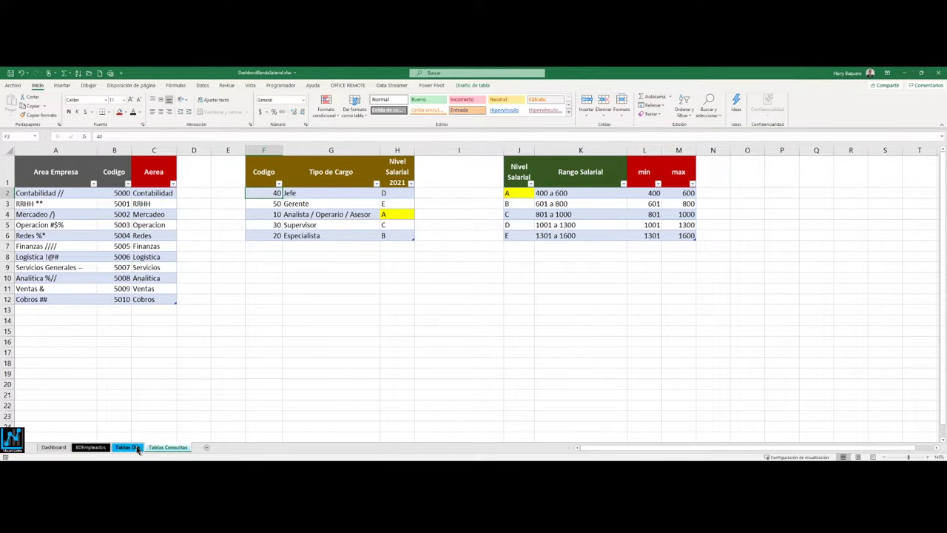
left_click(138, 448)
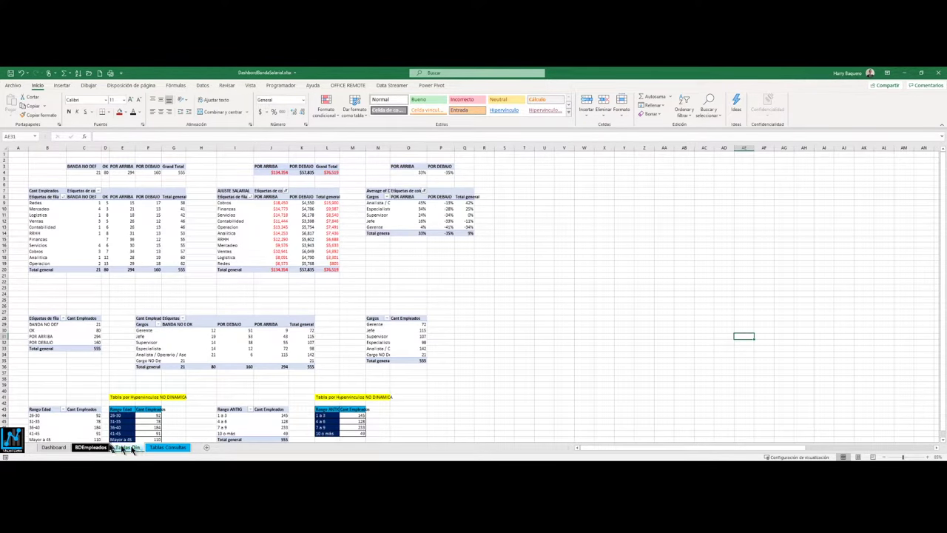
On BDEmpleados, reset the CARGO filter to (Seleccionar todo) so all job titles show
left_click(107, 448)
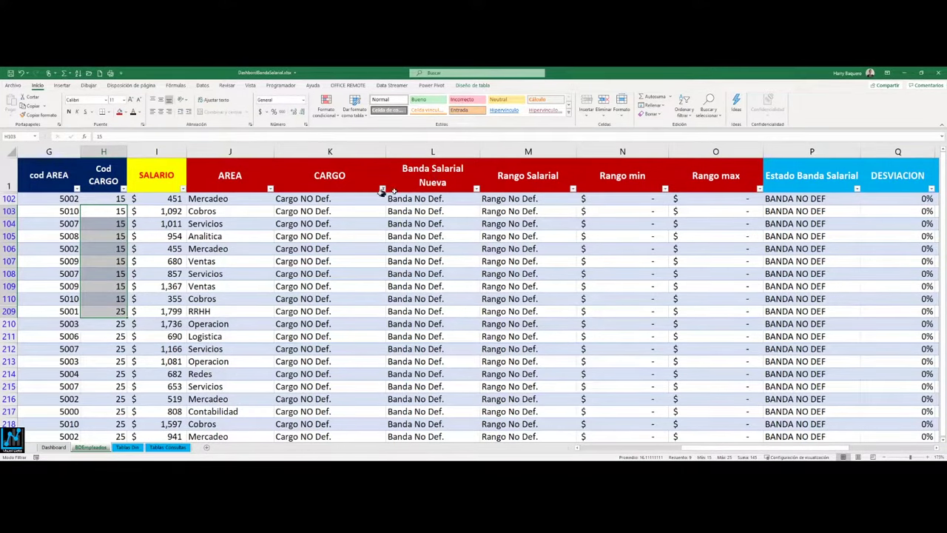
left_click(382, 188)
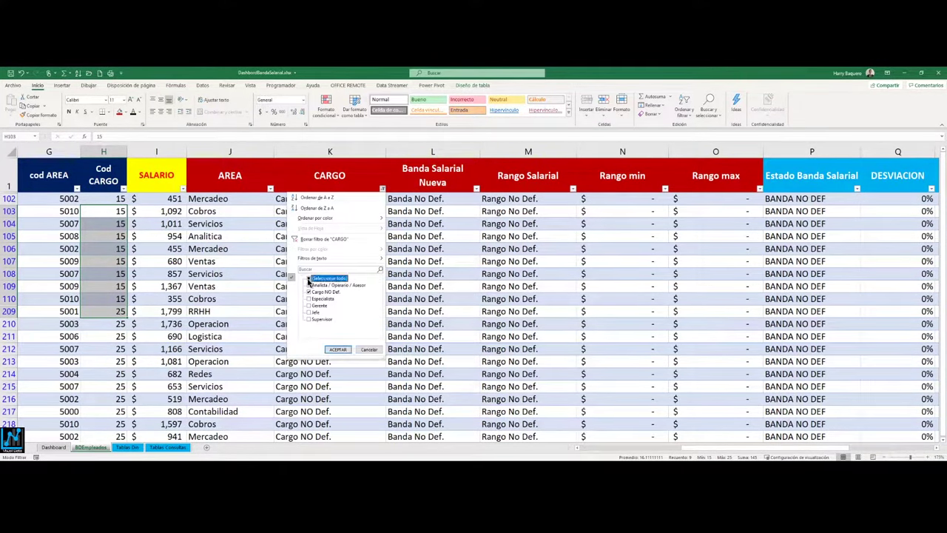
left_click(337, 349)
Inspect the Banda Salarial Nueva and Rango formulas, then scroll right to column U
left_click(433, 211)
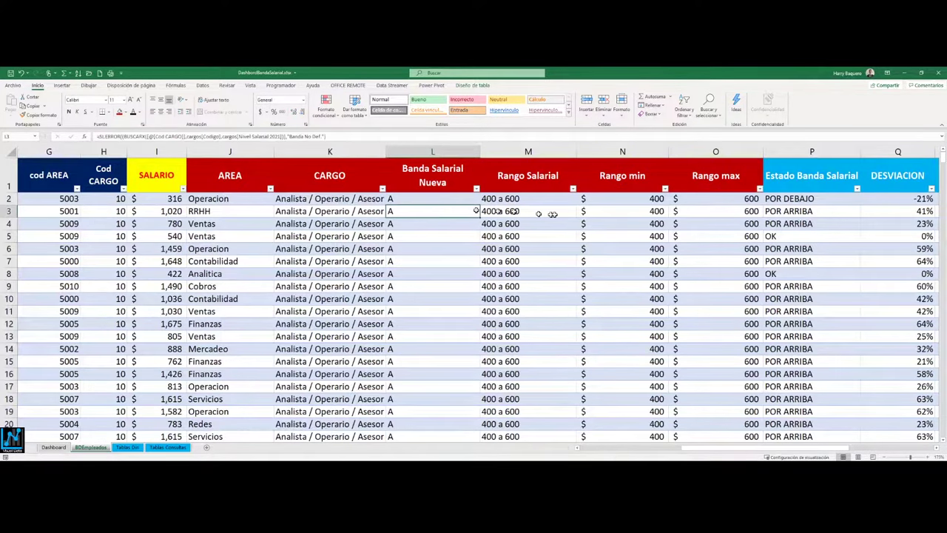
left_click(527, 211)
left_click(622, 210)
left_click(712, 200)
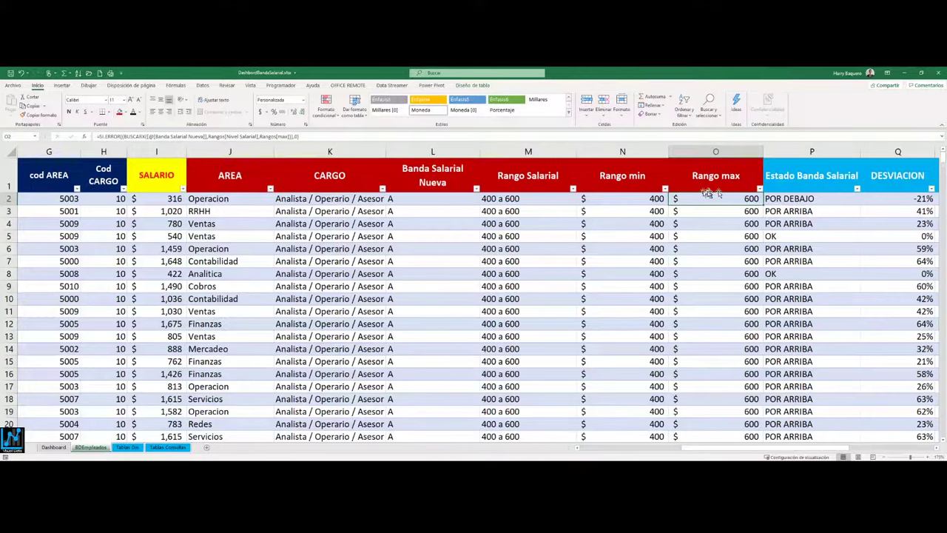
left_click_drag(171, 151, 111, 152)
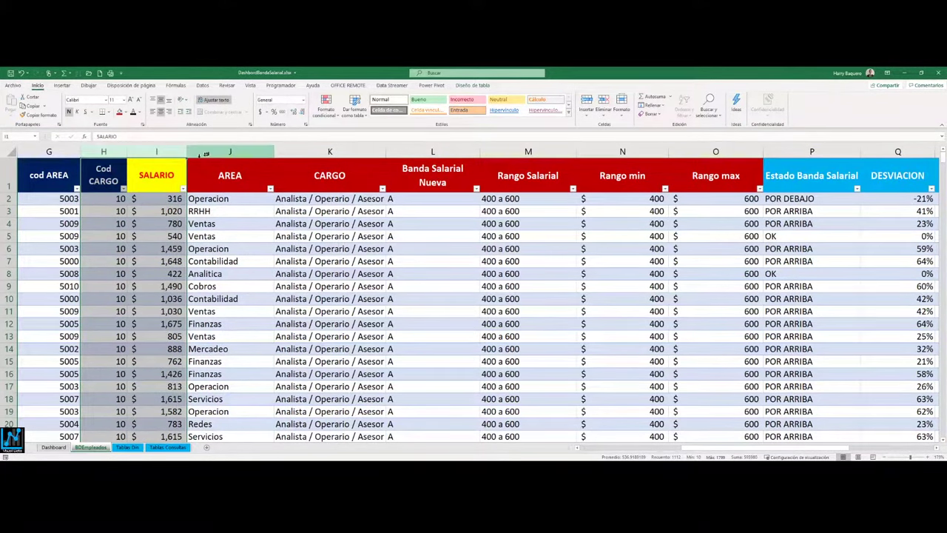
left_click_drag(222, 152, 718, 152)
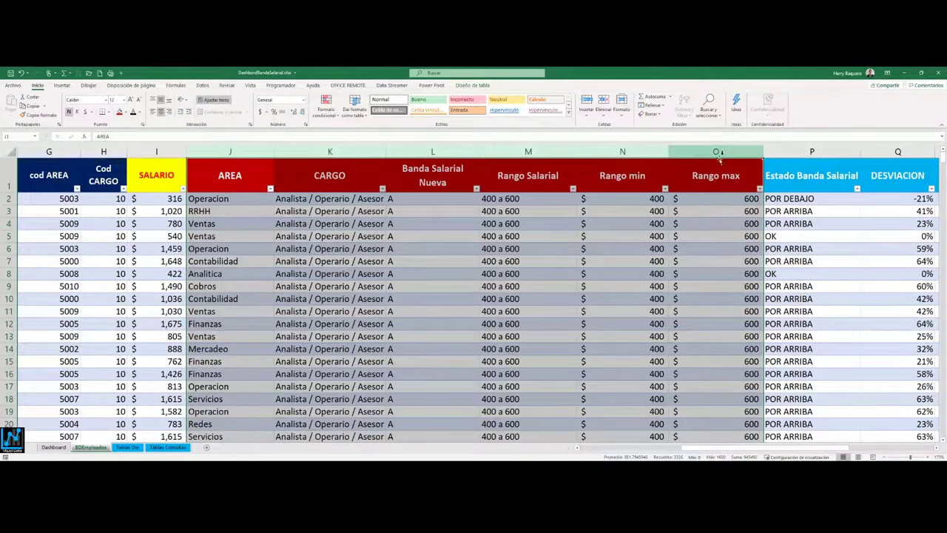
left_click(938, 448)
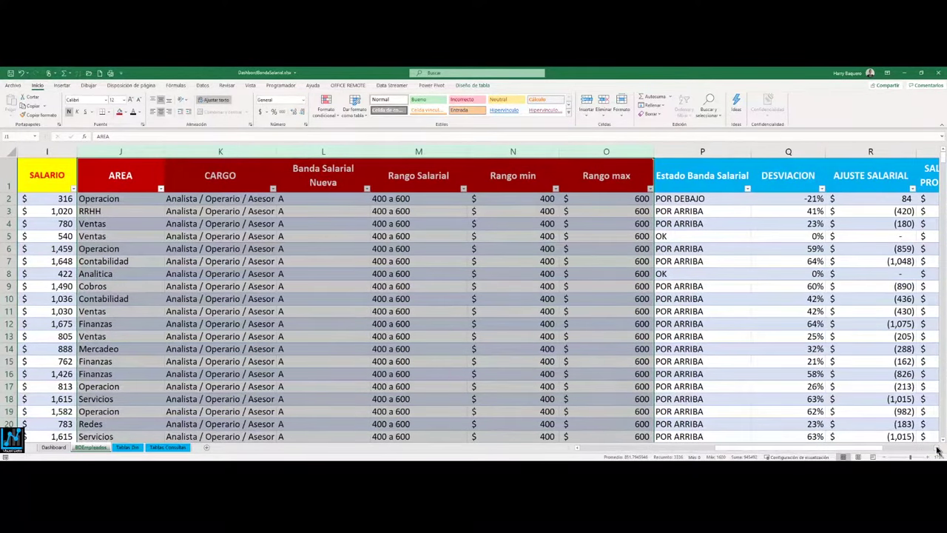
left_click_drag(938, 449, 938, 448)
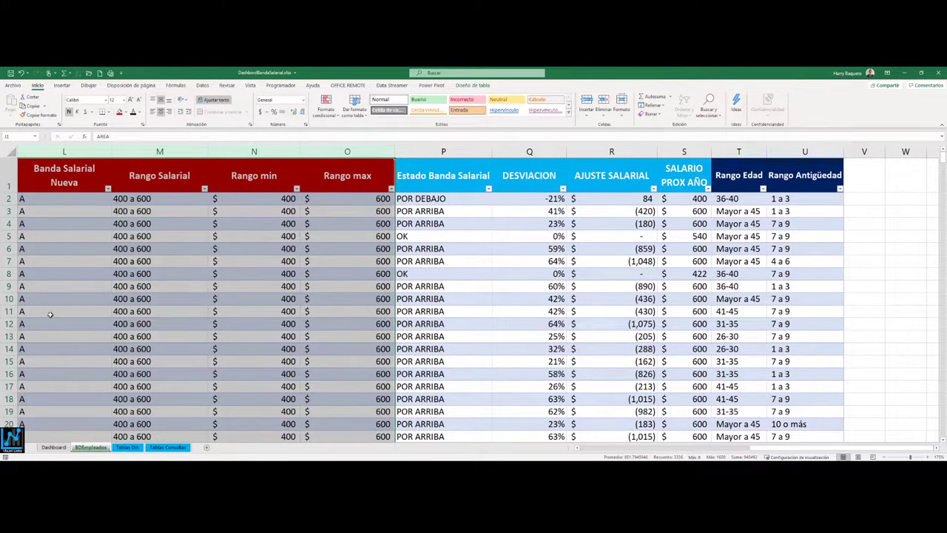
left_click(440, 180)
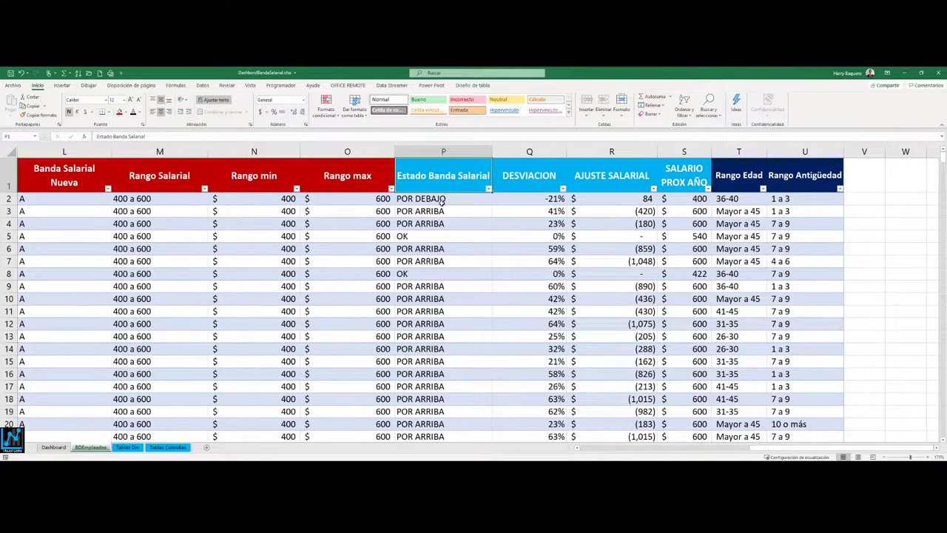
left_click(442, 198)
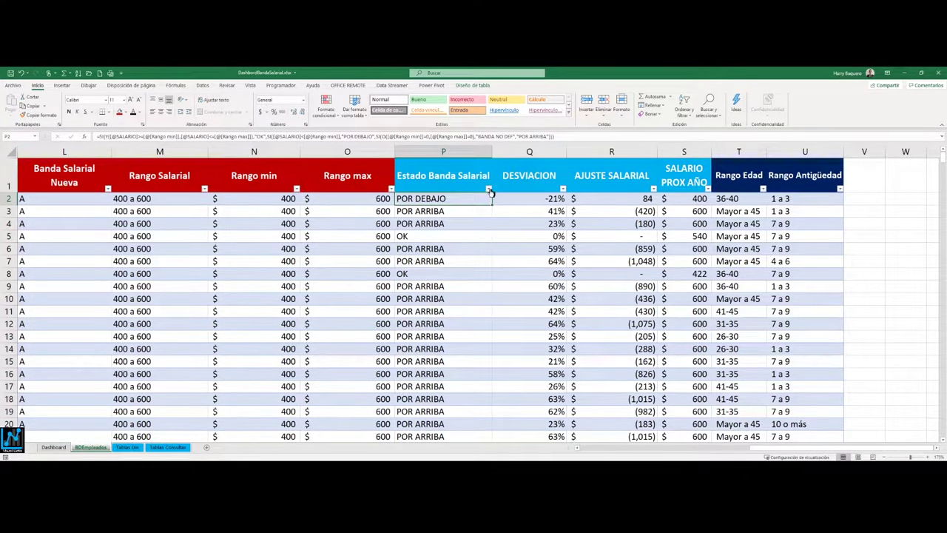
left_click(489, 189)
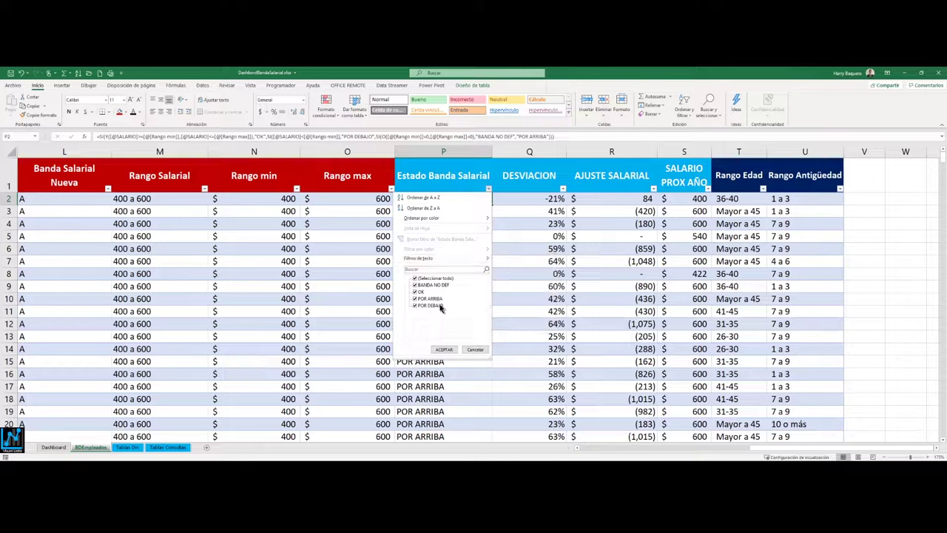
left_click(474, 349)
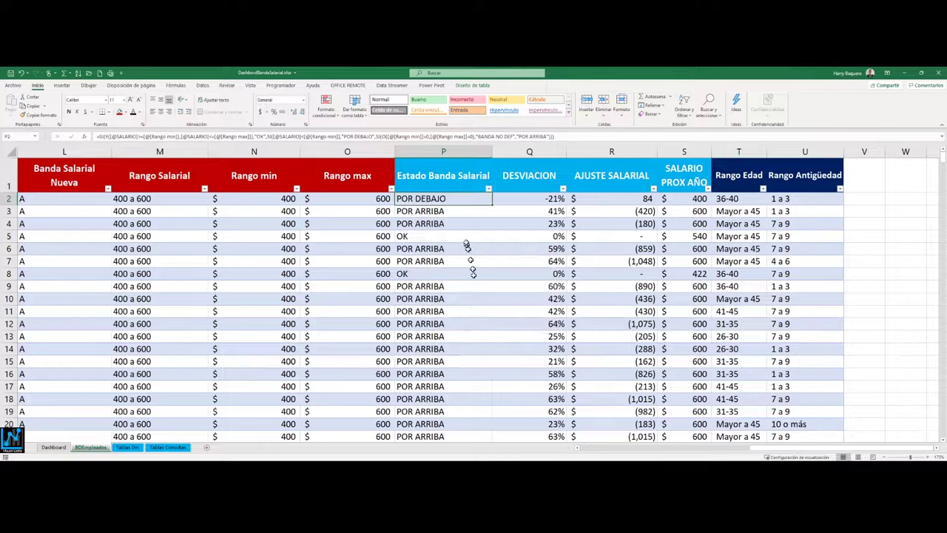
Inspect P2's nested IF status formula, leaving it unchanged
double_click(452, 200)
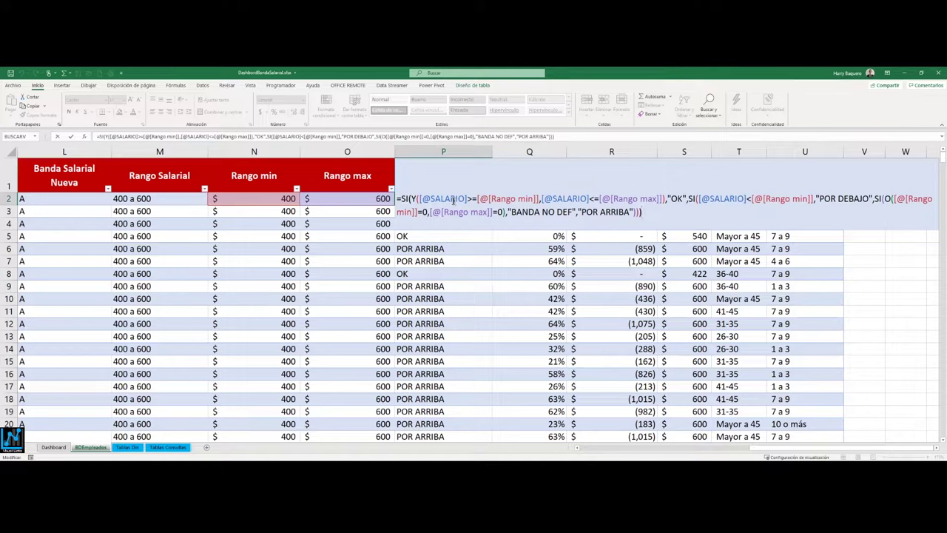
key("Escape")
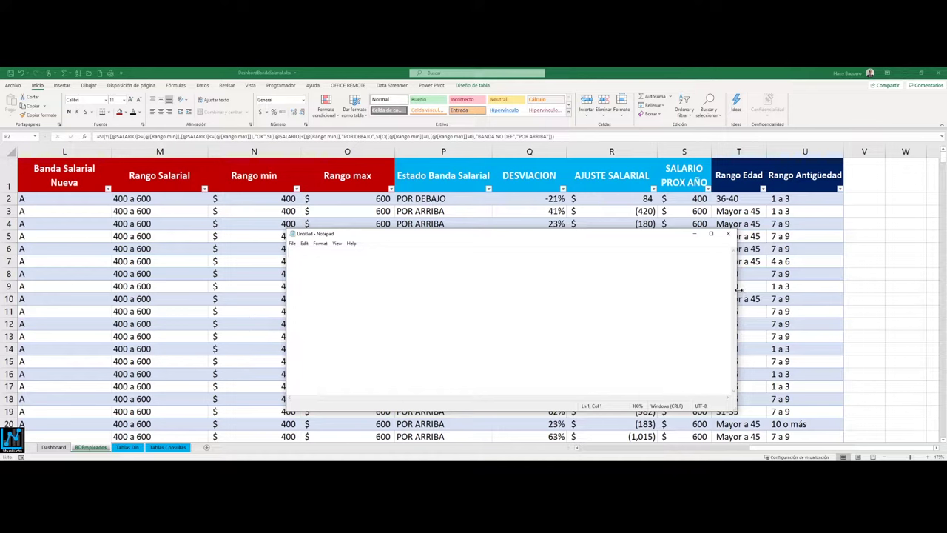
In a narrowed Notepad window, write the IF template =si(Evaluacion, Vedadero, Falso)
left_click_drag(737, 292, 605, 293)
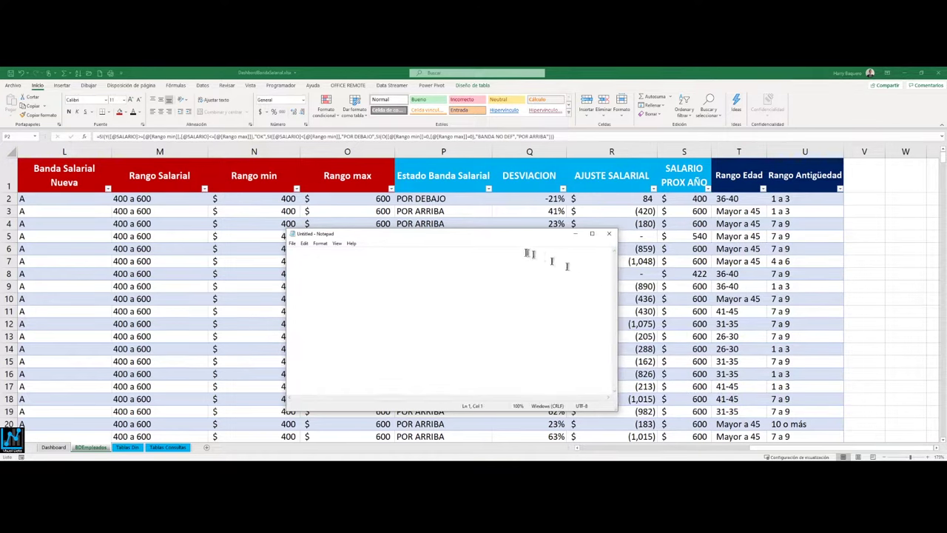
left_click_drag(521, 234, 610, 231)
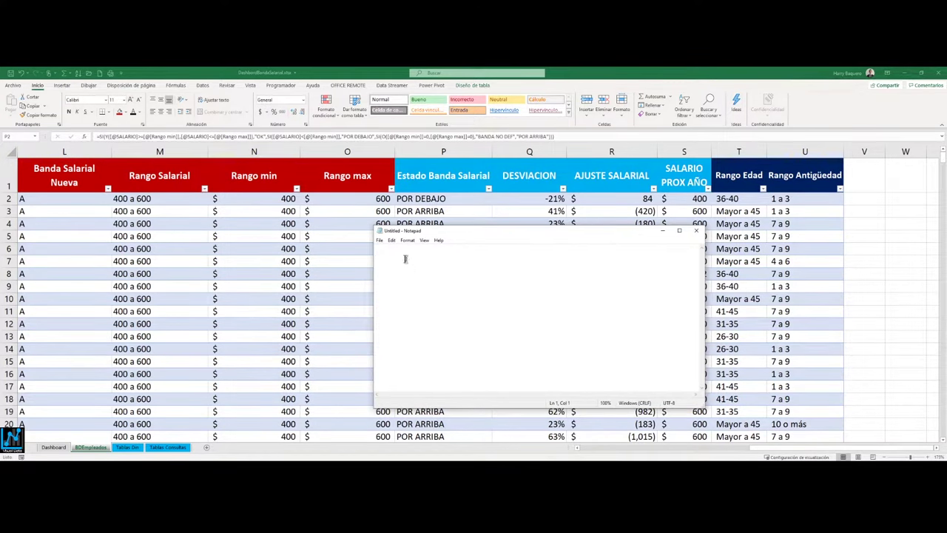
type("=s")
type("i(")
type("Validacion ")
type(",")
key("ctrl+shift+Left")
key("ctrl+shift+Left")
key("ctrl+shift+Left")
key("shift+Right")
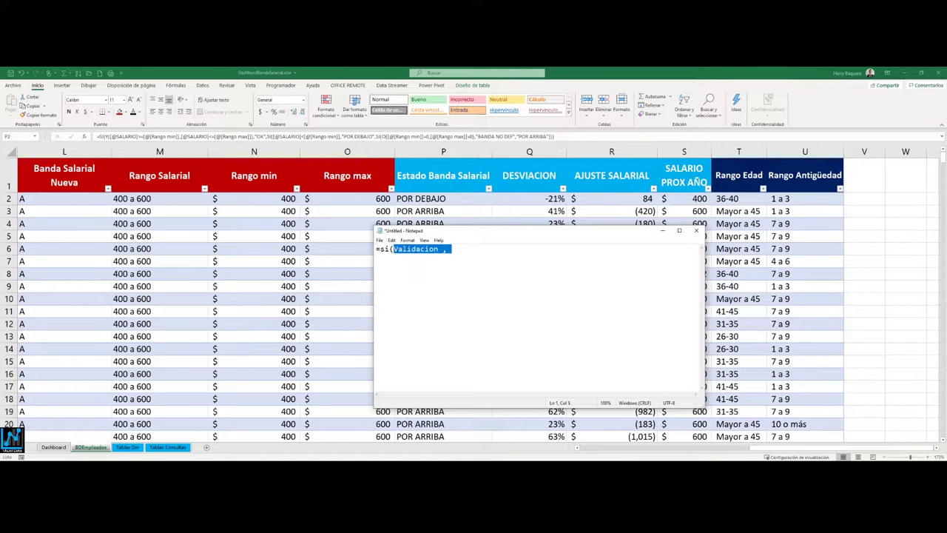
type("Evaluacion")
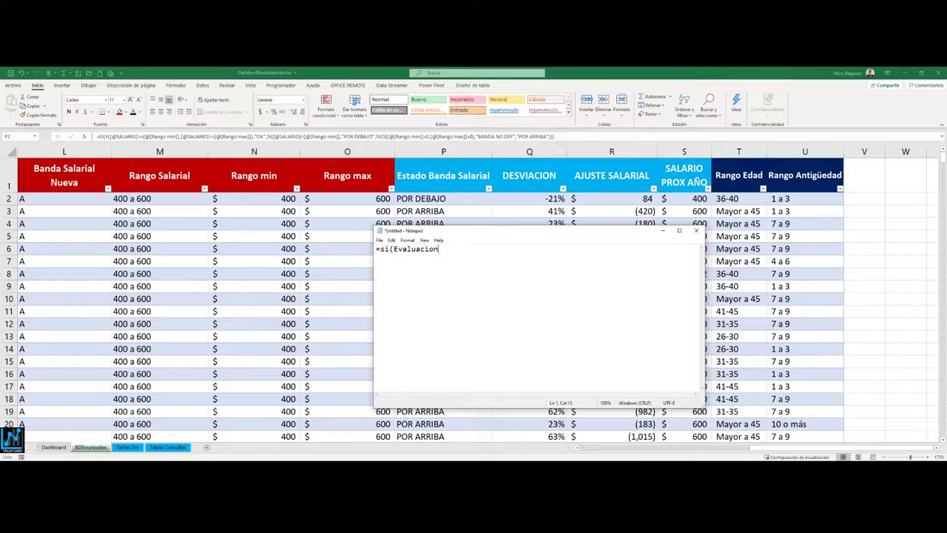
type(", ")
type("V")
type("edadero, ")
type("Fa")
type("lso")
Correct it to Verdadero and highlight each argument, then hide Notepad and select P2
left_click_drag(520, 250, 377, 250)
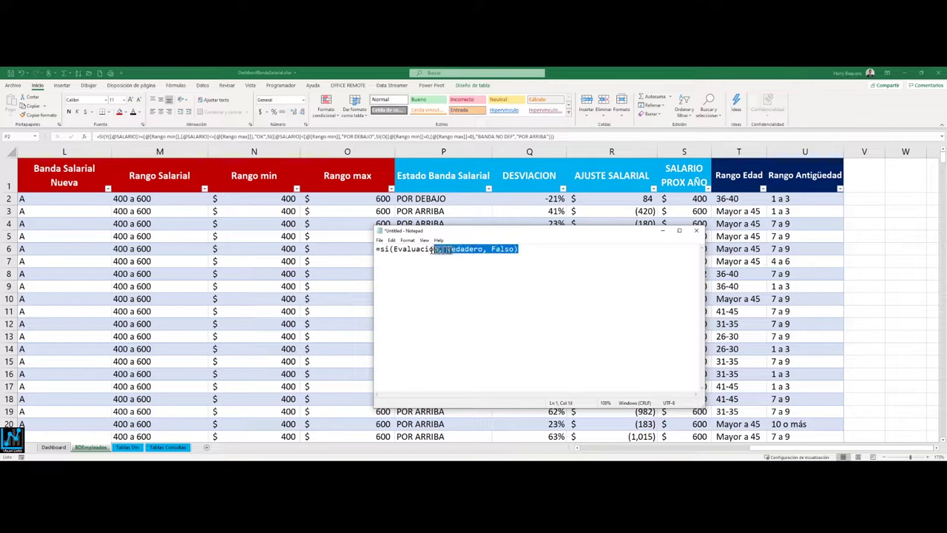
left_click(389, 250)
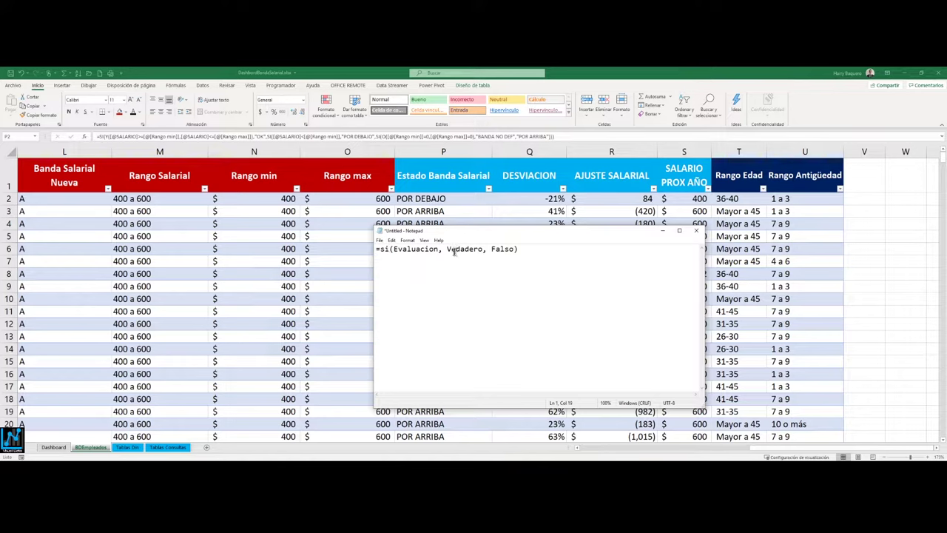
type("d")
left_click_drag(438, 250, 390, 250)
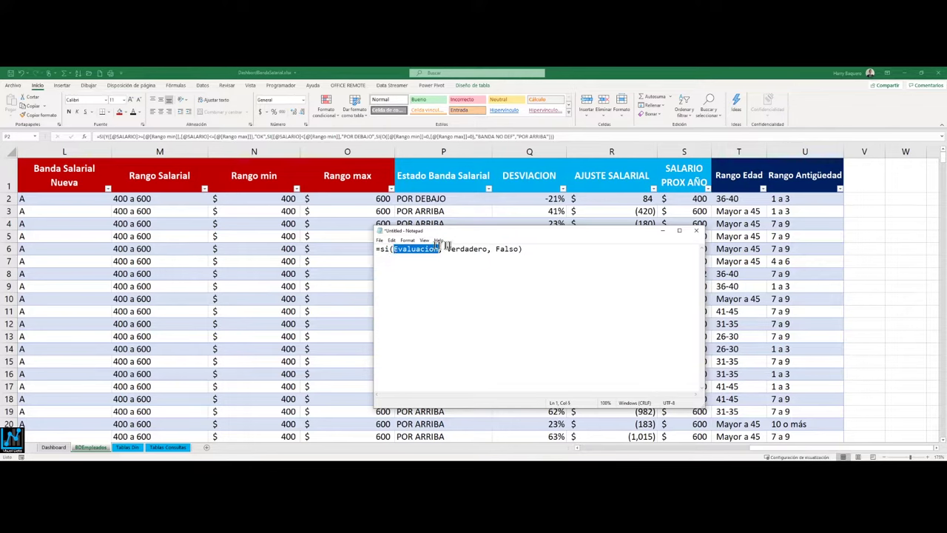
left_click_drag(444, 249, 490, 249)
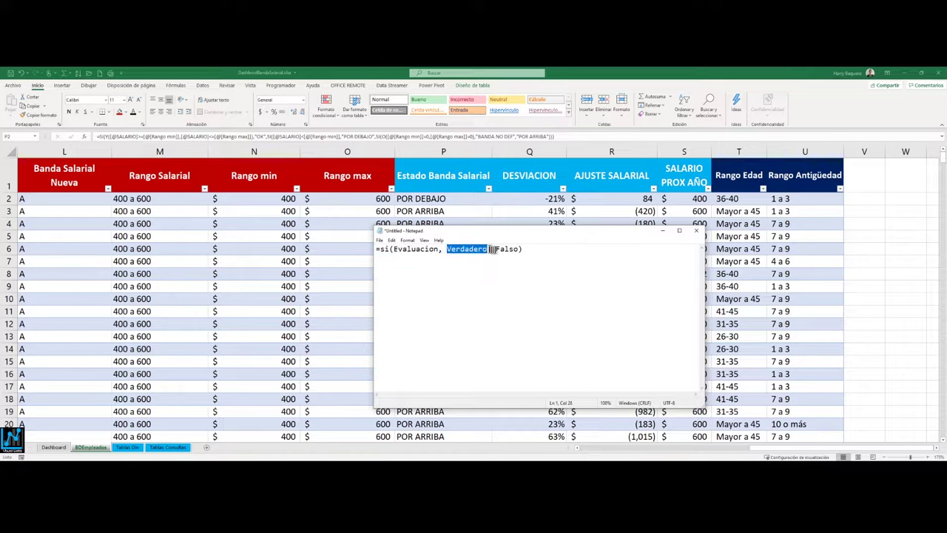
mouse_move(496, 250)
left_mouse_down()
mouse_move(520, 250)
mouse_move(384, 250)
left_mouse_up()
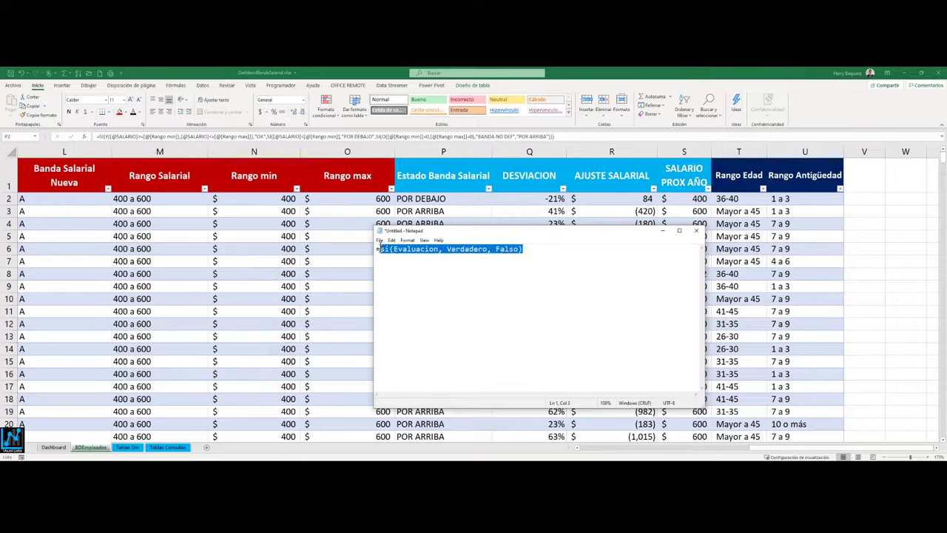
left_click(662, 232)
left_click(429, 198)
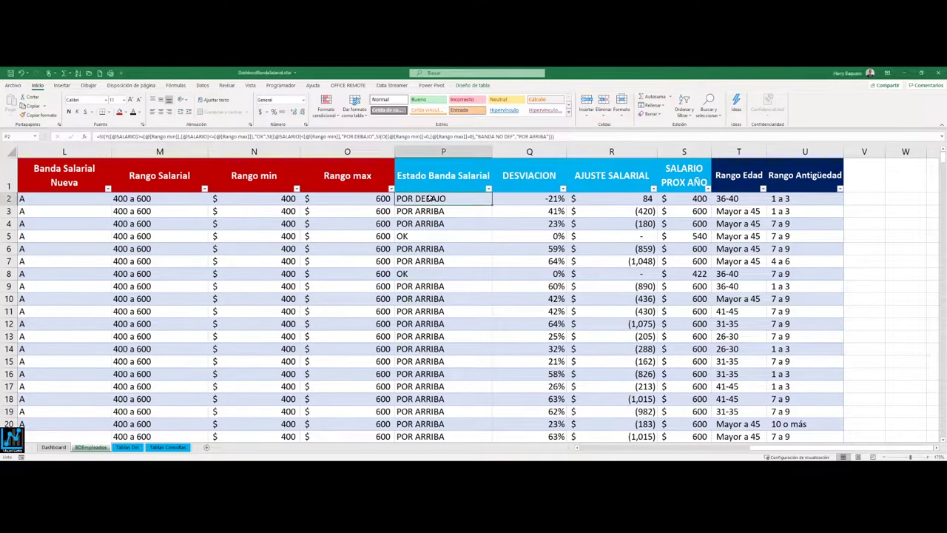
Edit P2 and highlight its Y range test and nested below-minimum SI, then bring back the notes
double_click(429, 199)
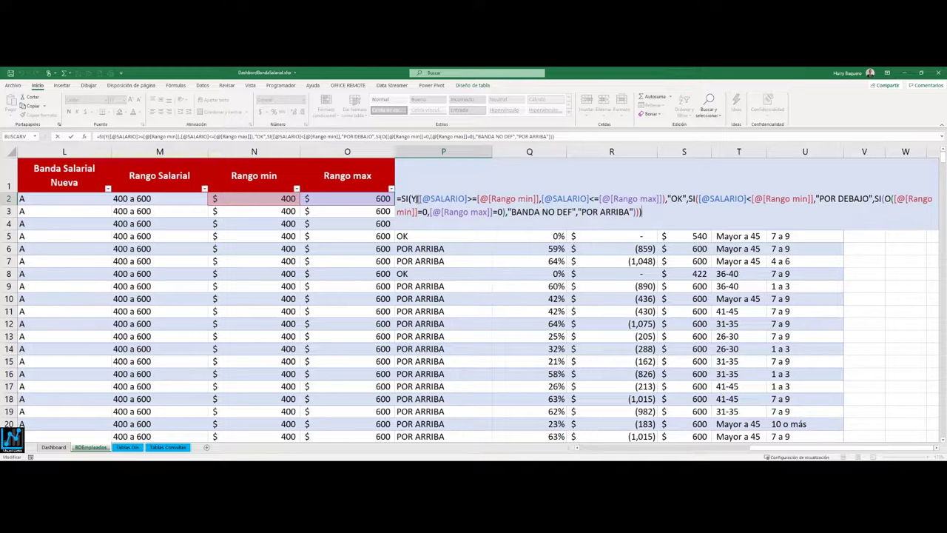
left_click_drag(418, 199, 666, 198)
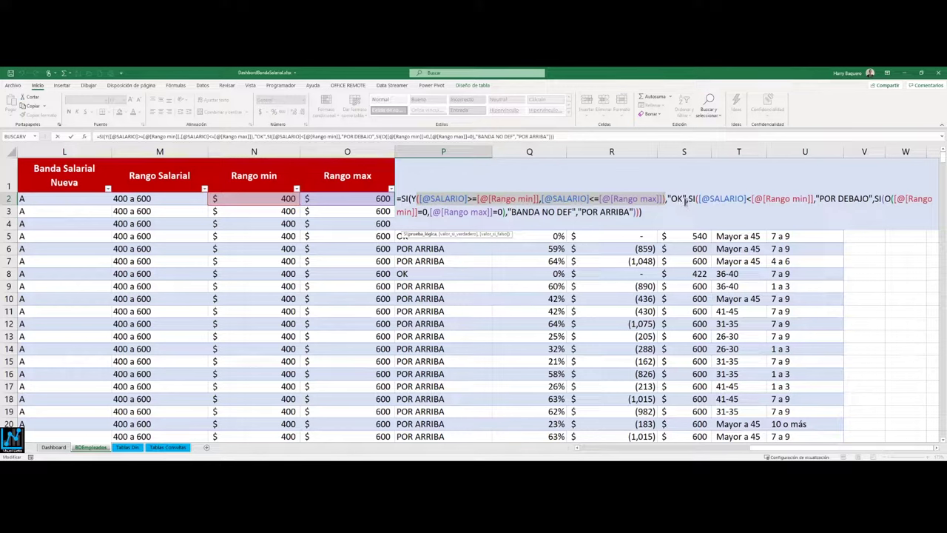
left_click_drag(688, 200, 664, 211)
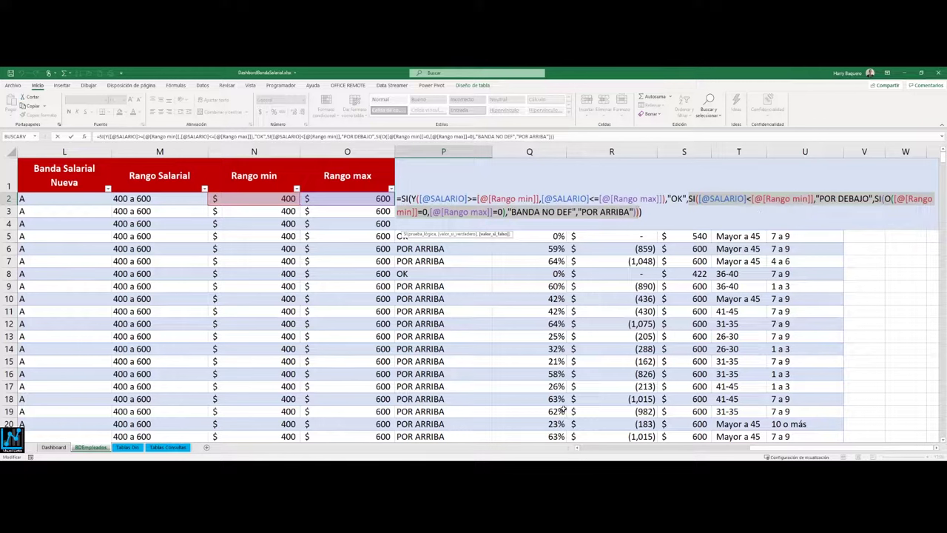
key("alt+Tab")
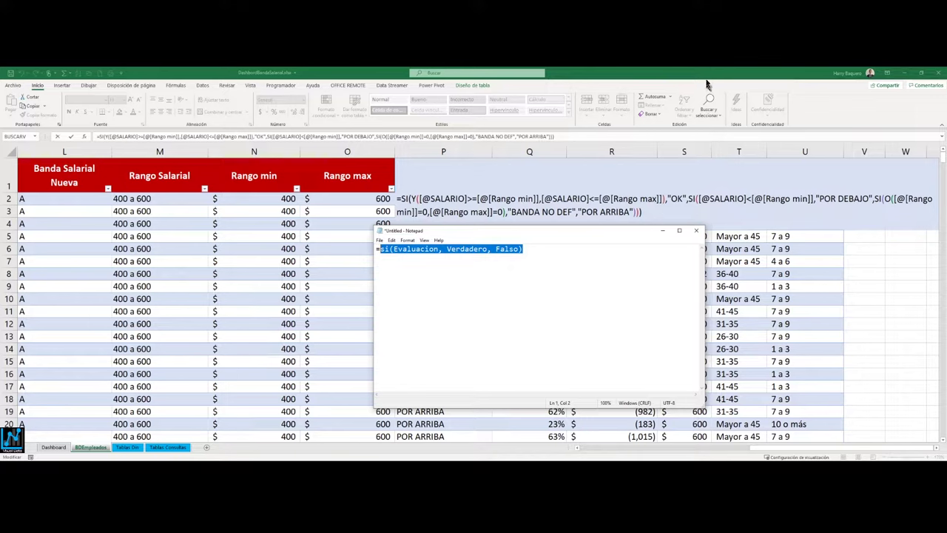
Trace the below-minimum and O conditions in P2, then add the missing ) after [@[Rango max]]=0
key("alt+Tab")
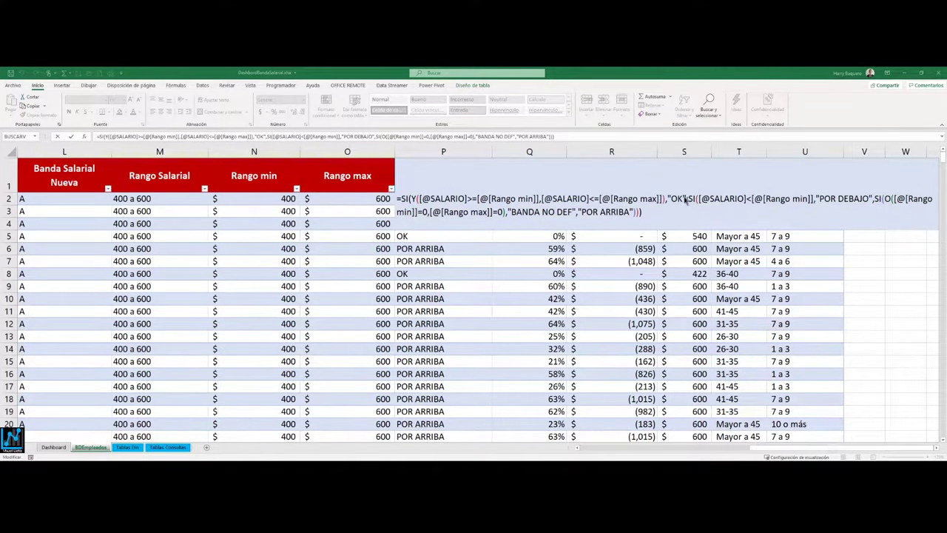
left_click(691, 198)
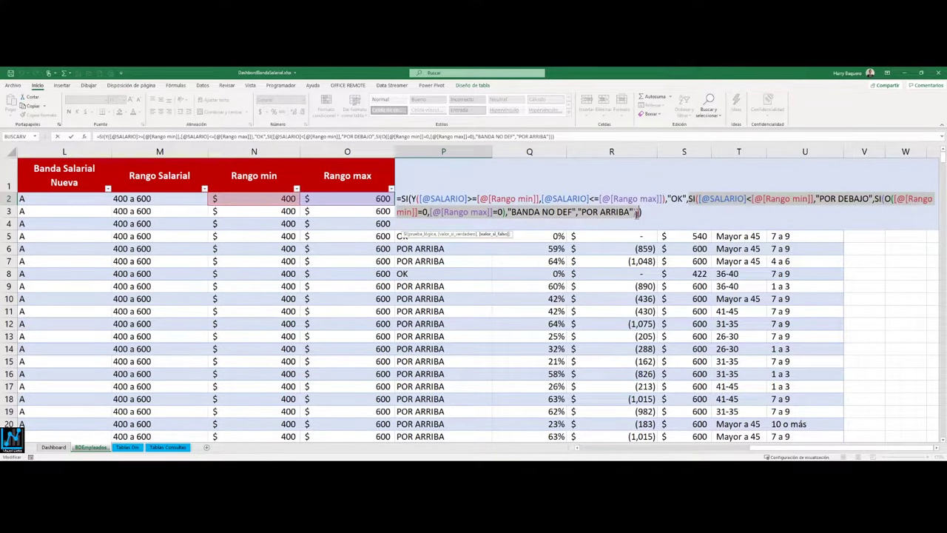
left_click_drag(699, 201, 922, 199)
mouse_move(921, 205)
left_mouse_down()
mouse_move(433, 223)
mouse_move(494, 213)
left_mouse_up()
left_click_drag(499, 212, 569, 213)
left_click(886, 198)
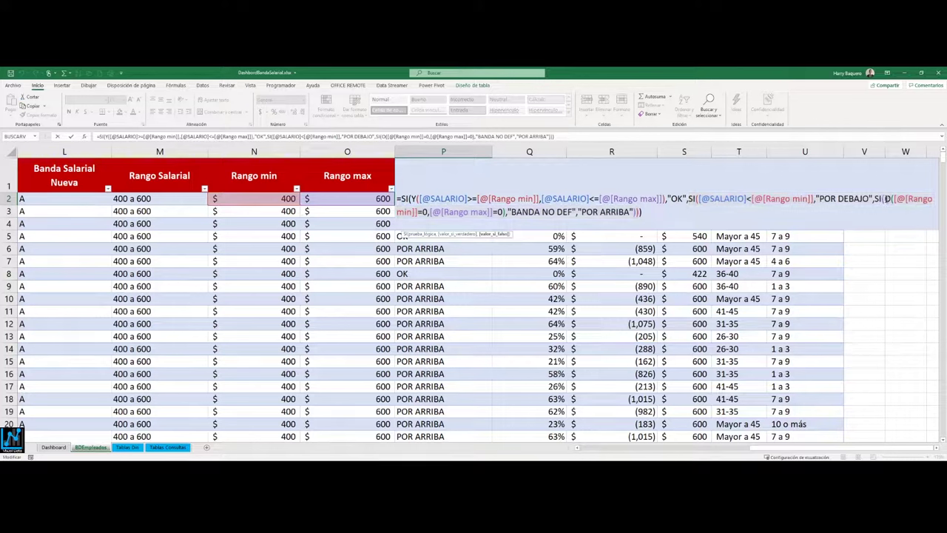
left_click_drag(890, 199, 506, 213)
left_click(505, 212)
type(")")
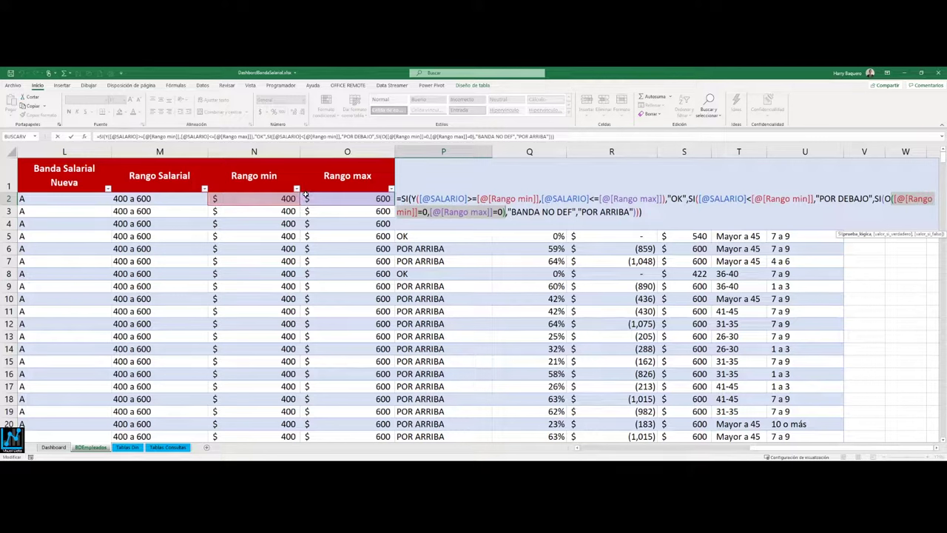
key("Escape")
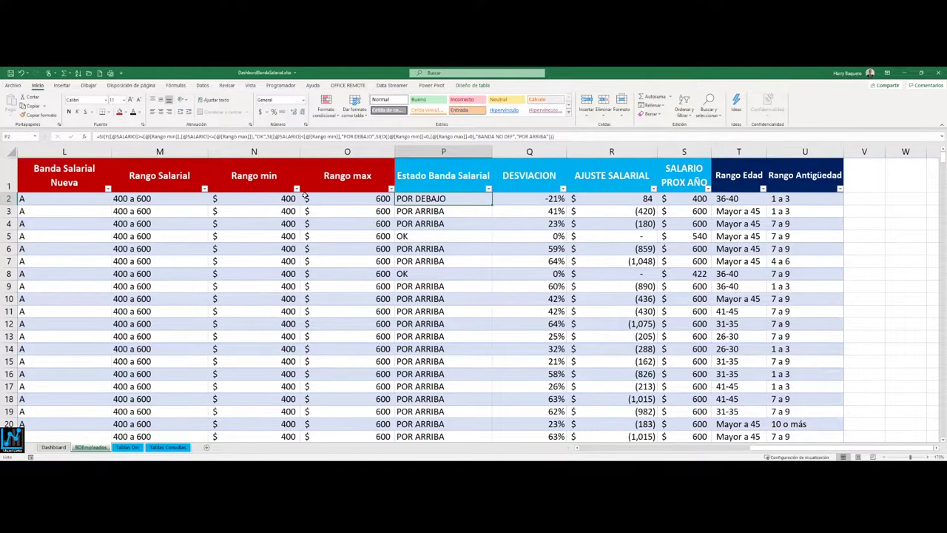
left_click(297, 190)
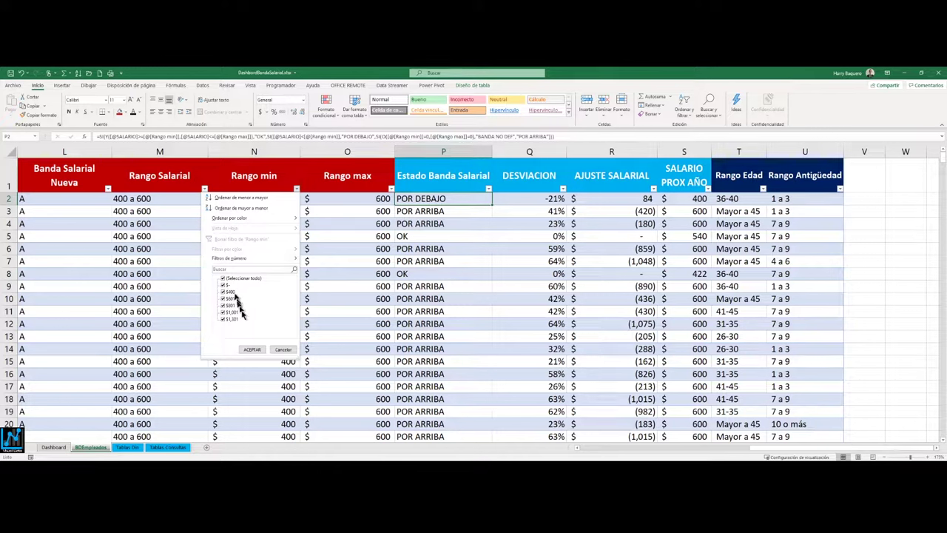
left_click(281, 349)
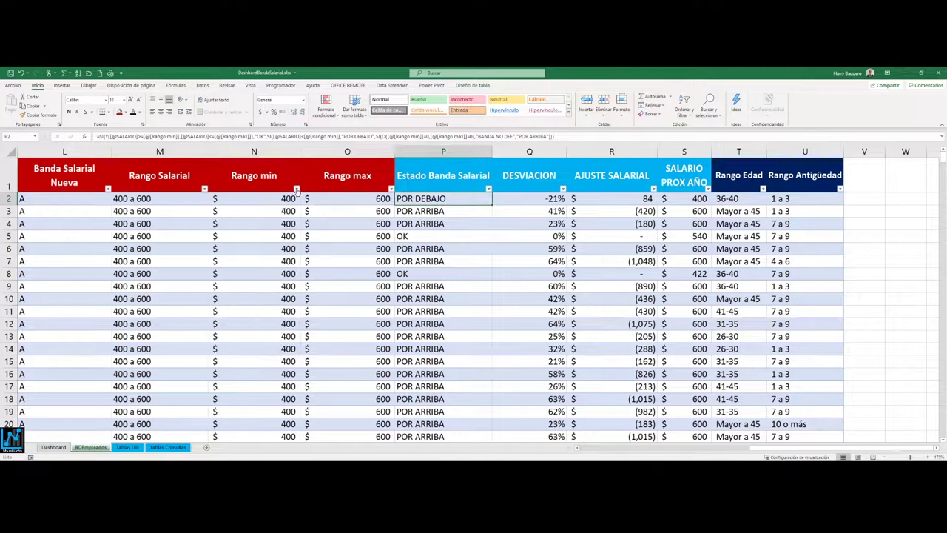
left_click(297, 188)
left_click(223, 277)
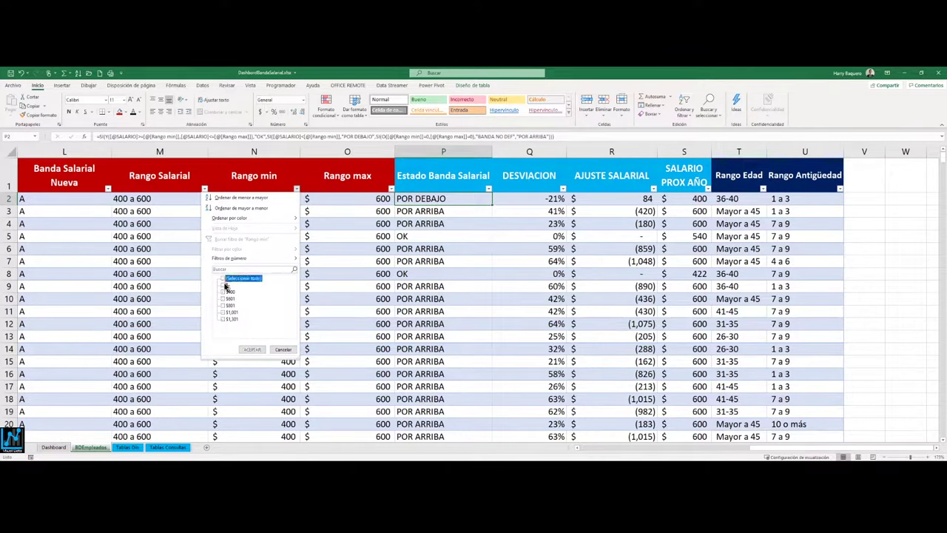
left_click(223, 285)
left_click(250, 349)
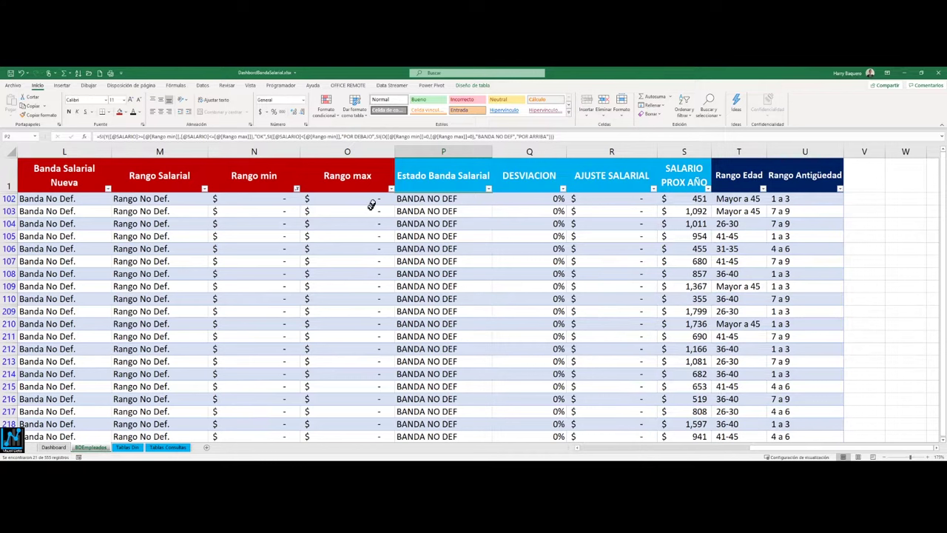
left_click(385, 222)
left_click_drag(386, 223, 307, 293)
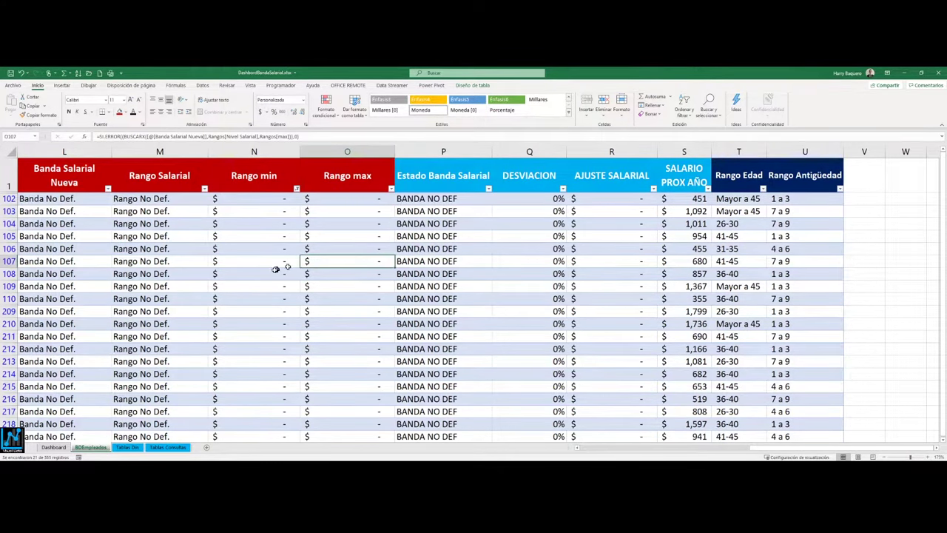
left_click(158, 273)
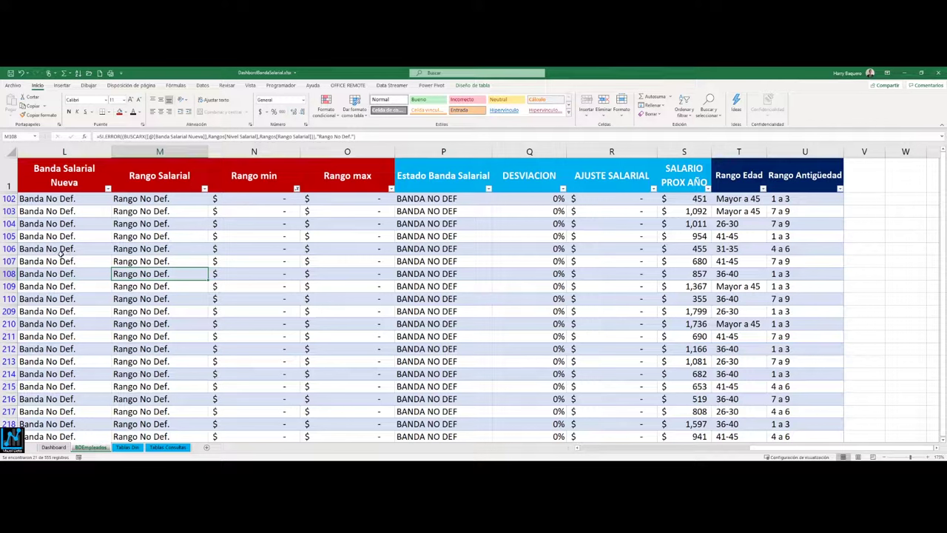
left_click(61, 253)
left_click(133, 263)
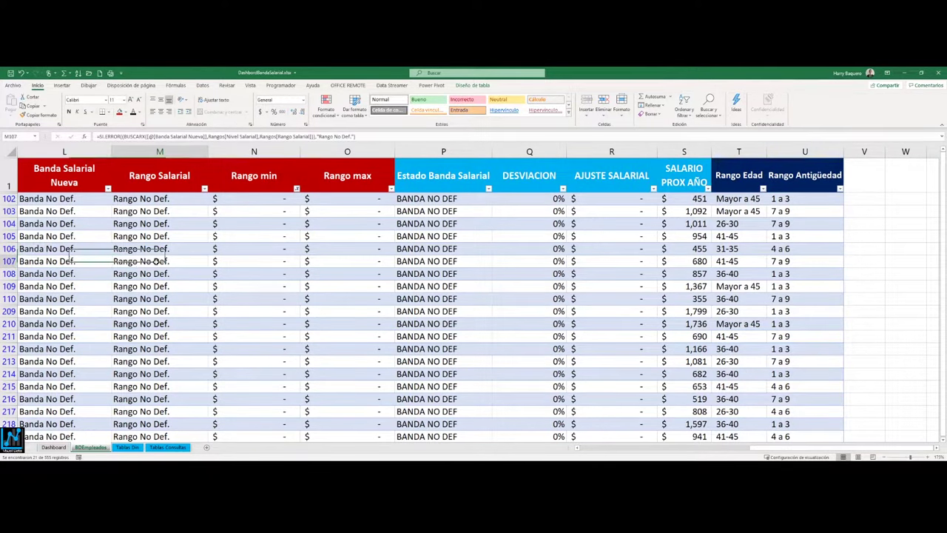
left_click(83, 261)
left_click(158, 265)
left_click(242, 246)
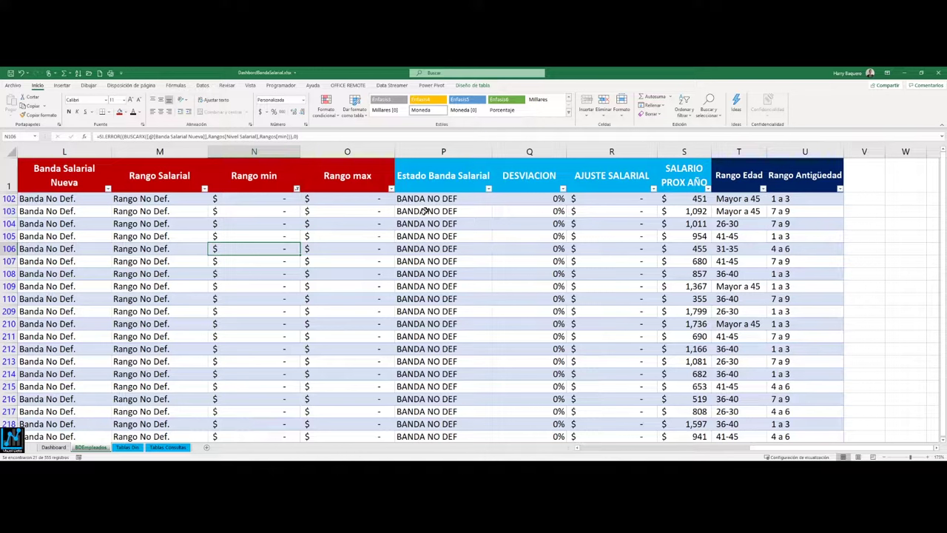
left_click(273, 214)
left_click(318, 226)
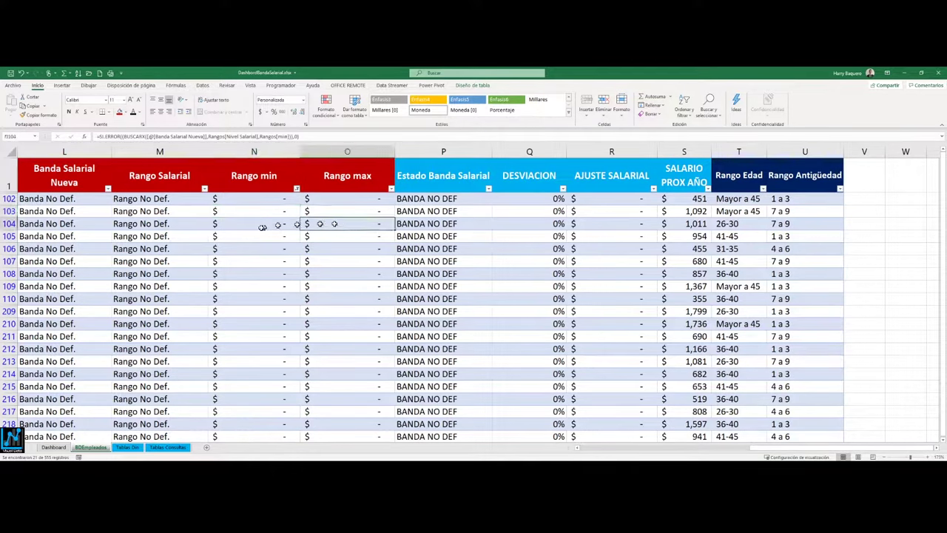
left_click(269, 226)
left_click(374, 236)
left_click(436, 222)
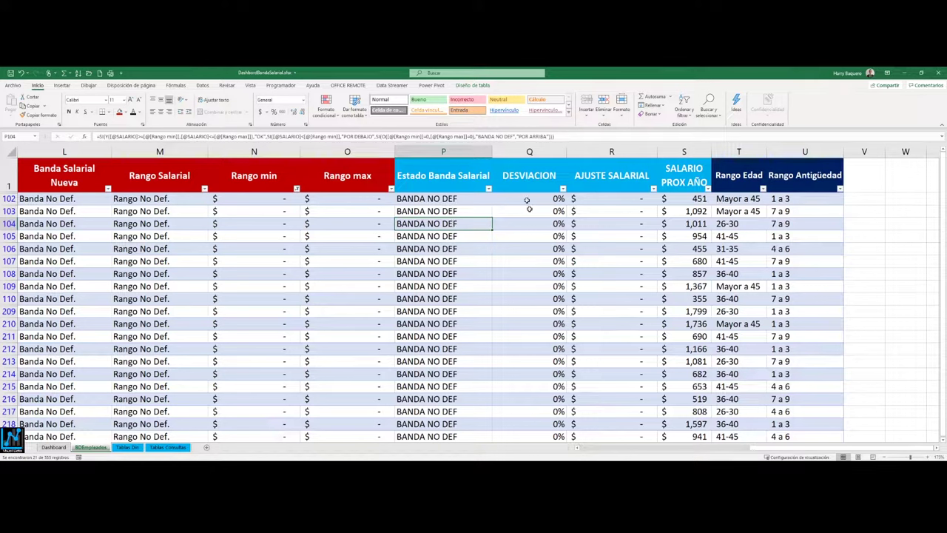
left_click(296, 189)
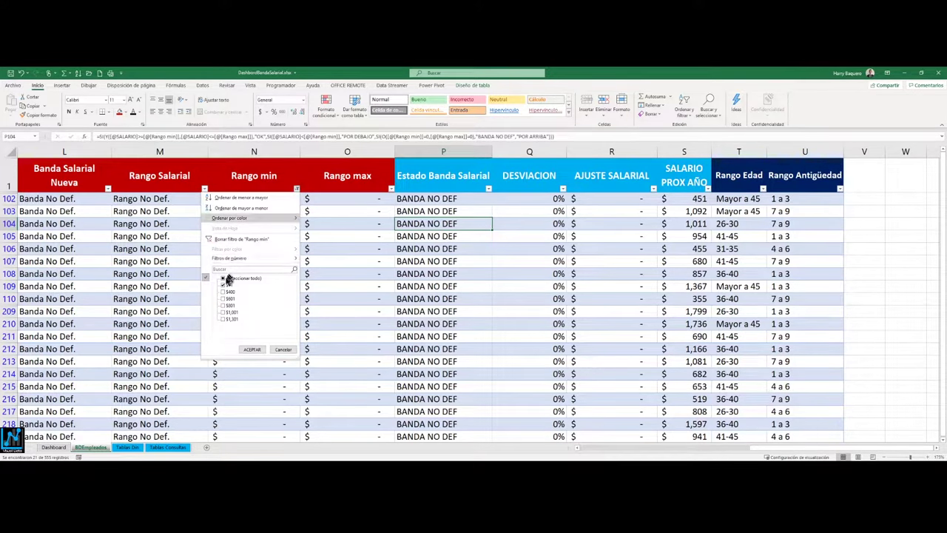
left_click(252, 349)
left_click(203, 85)
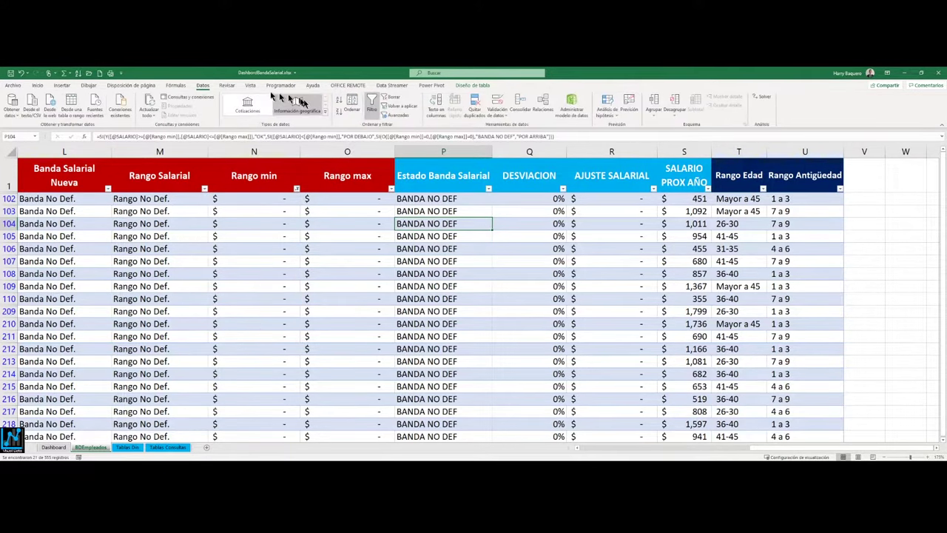
left_click(391, 97)
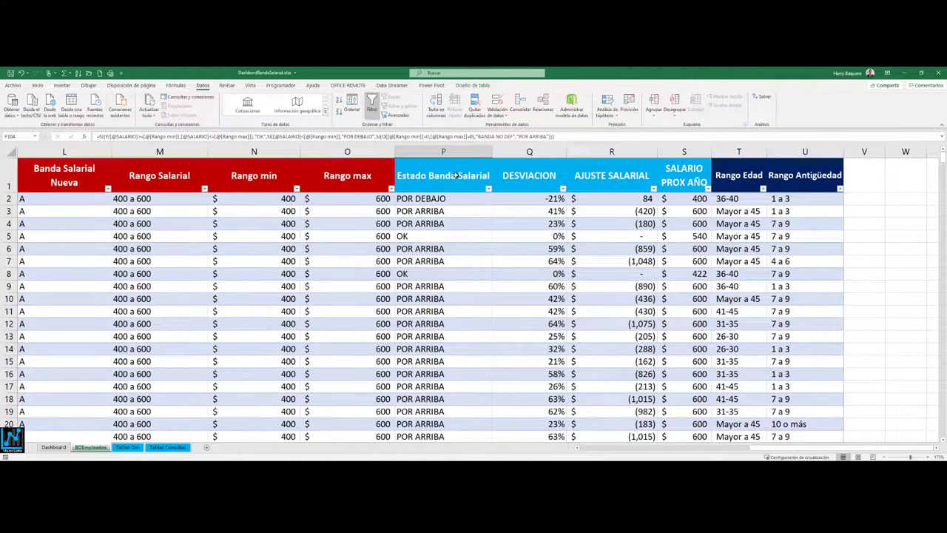
left_click(488, 190)
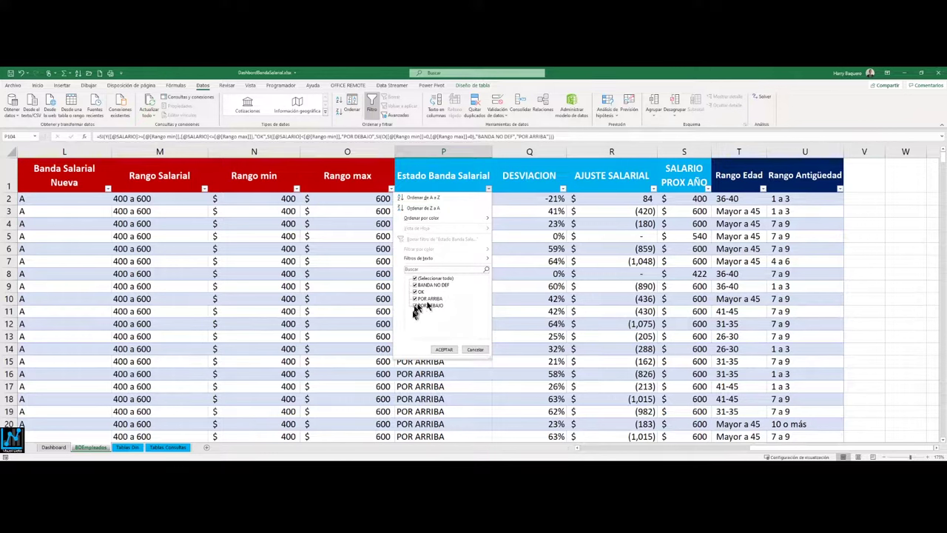
left_click(473, 349)
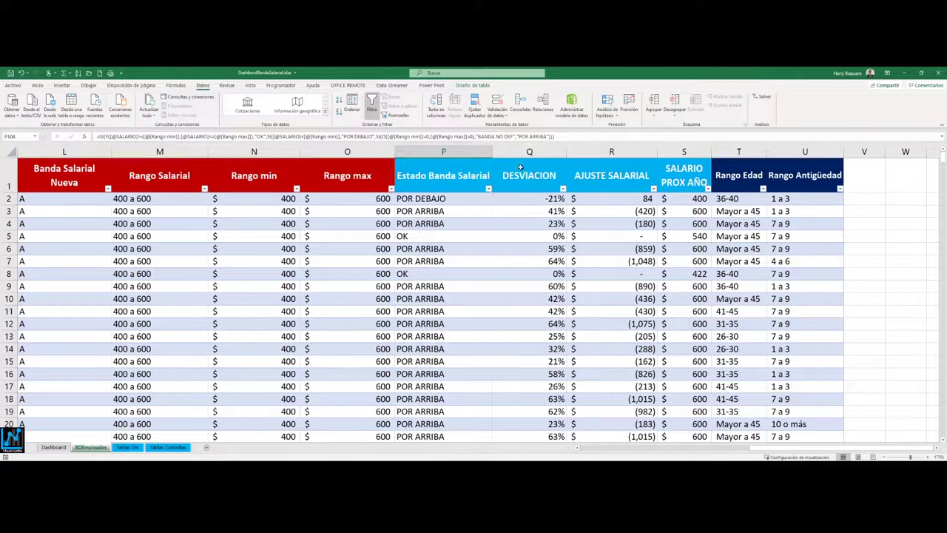
left_click(520, 168)
key("Down")
key("Down")
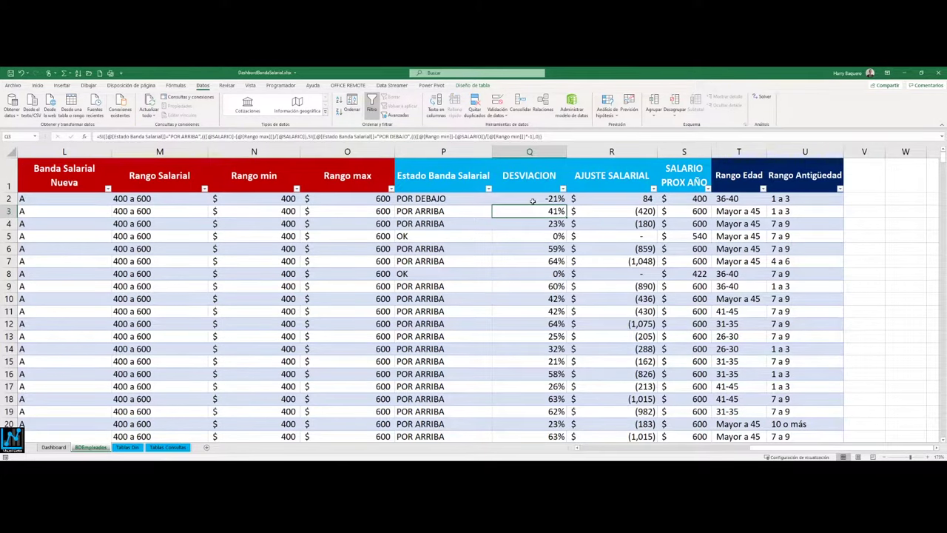
left_click(532, 201)
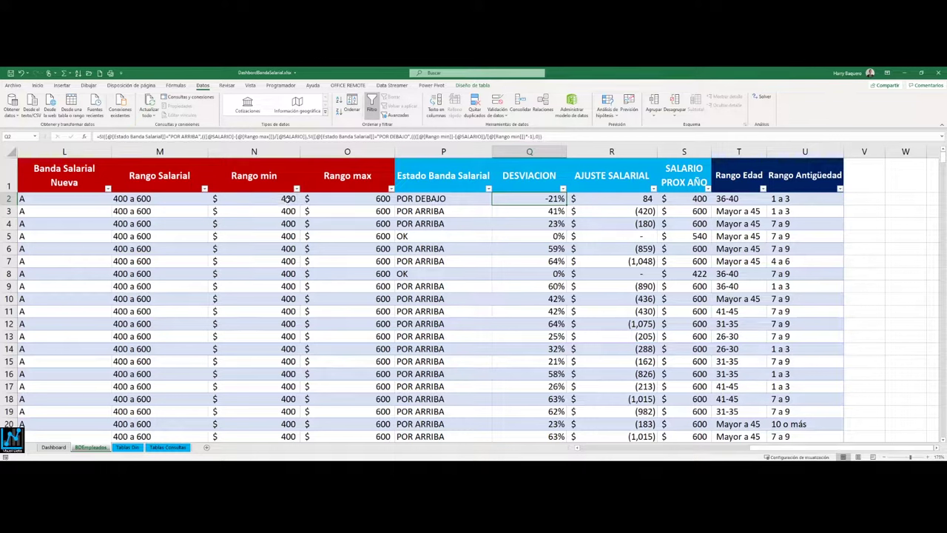
left_click(543, 211)
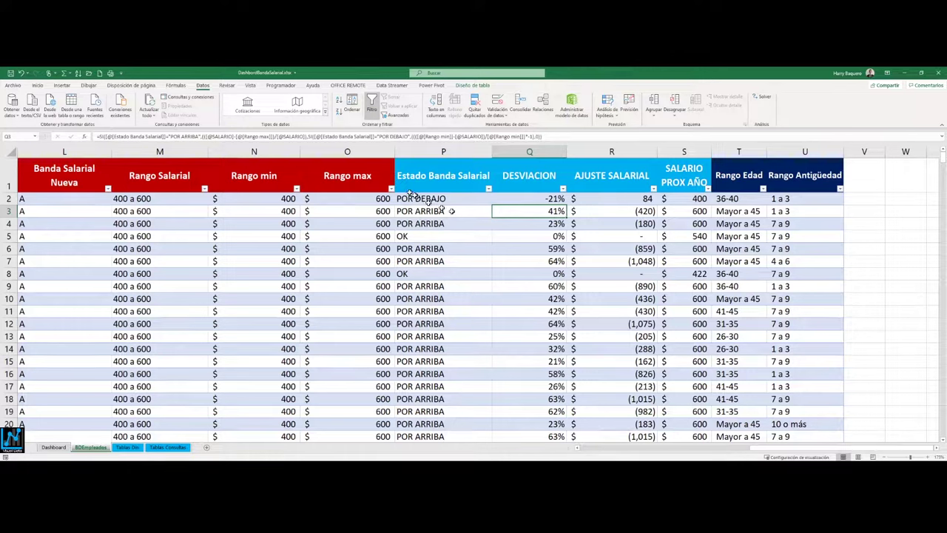
left_click(314, 151)
left_click_drag(296, 152, 180, 151)
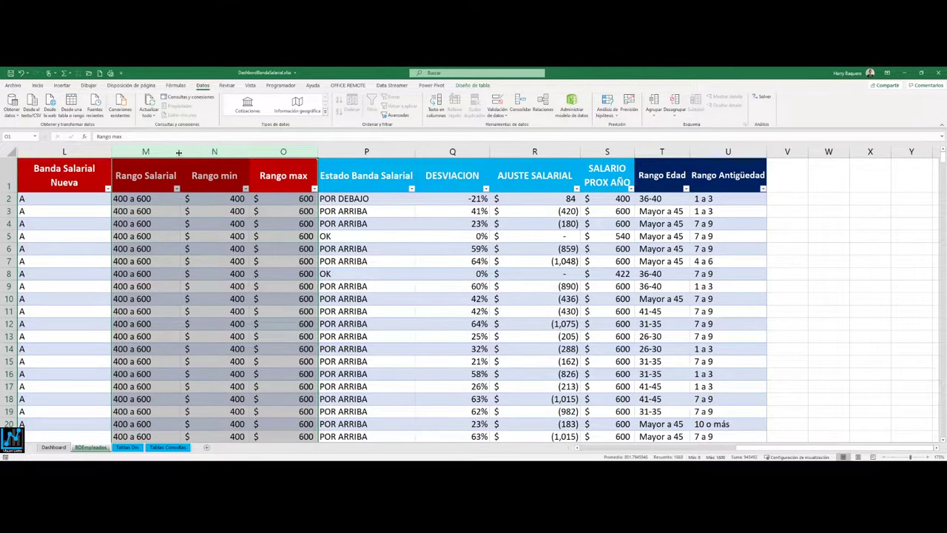
Narrow the Rango Salarial, Rango min, Rango max and Banda Salarial Nueva columns
left_click_drag(180, 152, 171, 152)
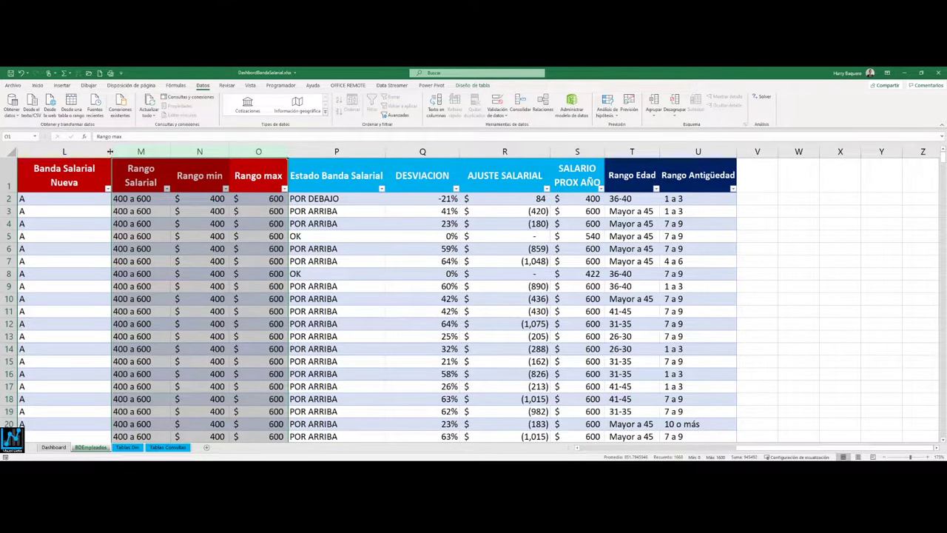
left_click_drag(110, 151, 80, 152)
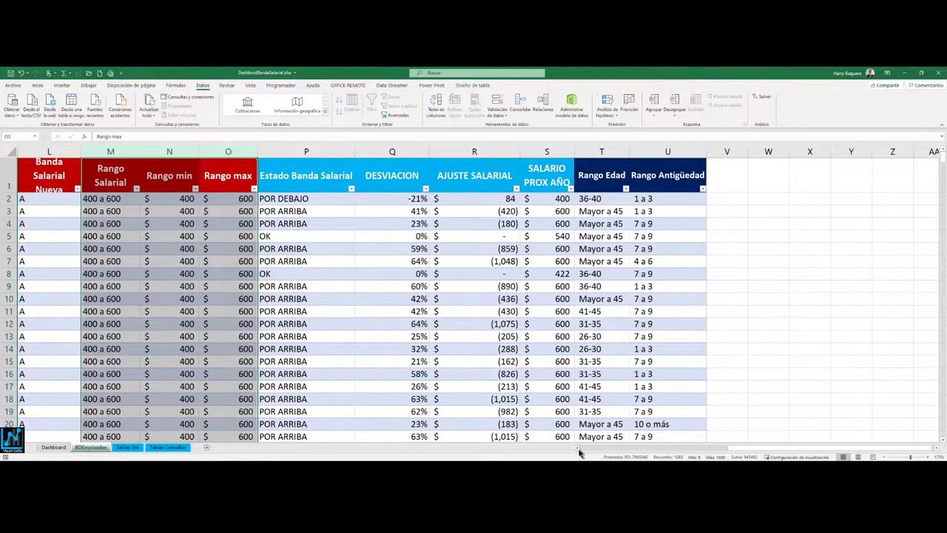
scroll(581, 453, "left", 4)
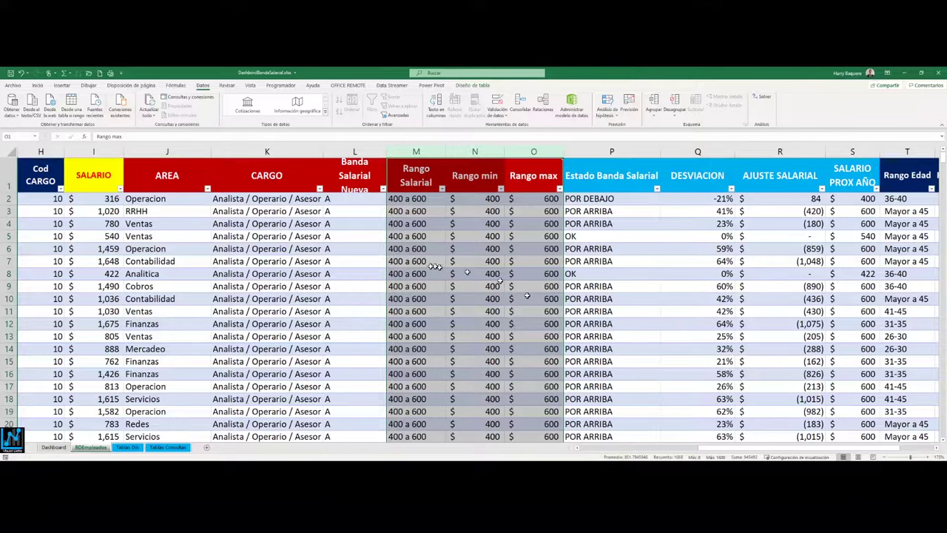
Select the first employee's row from the 316 salary through DESVIACION, then check the Rango min formula in N2
left_click(111, 198)
scroll(148, 198, "left", 1)
left_click_drag(148, 198, 595, 196)
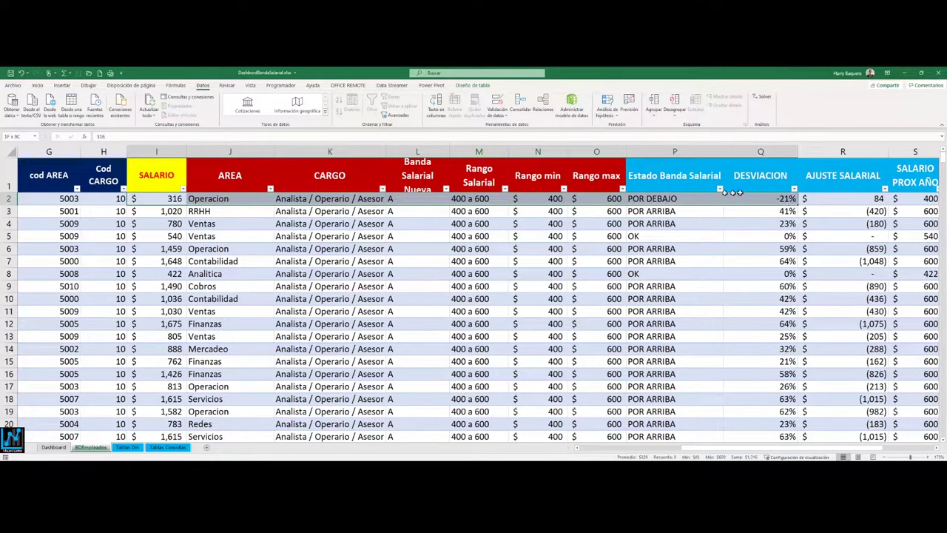
left_click_drag(595, 196, 784, 198)
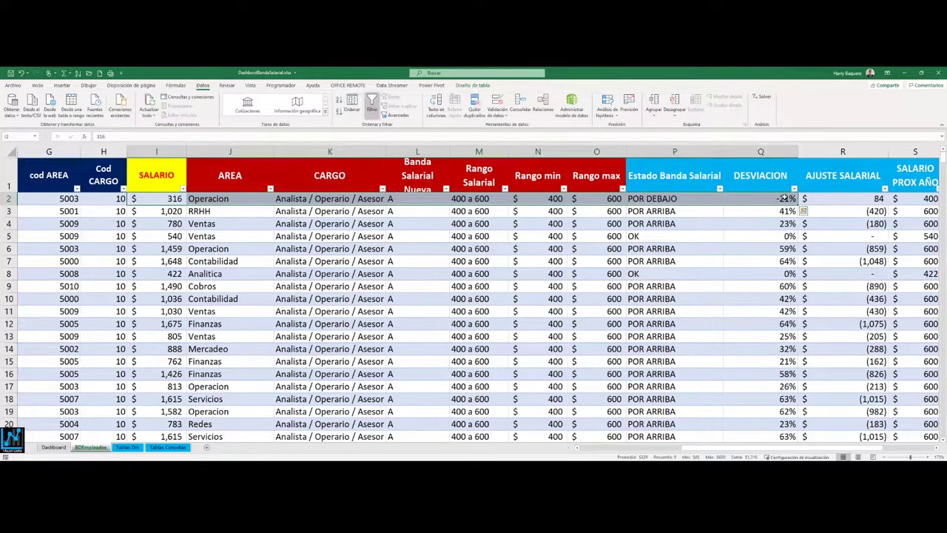
left_click(548, 200)
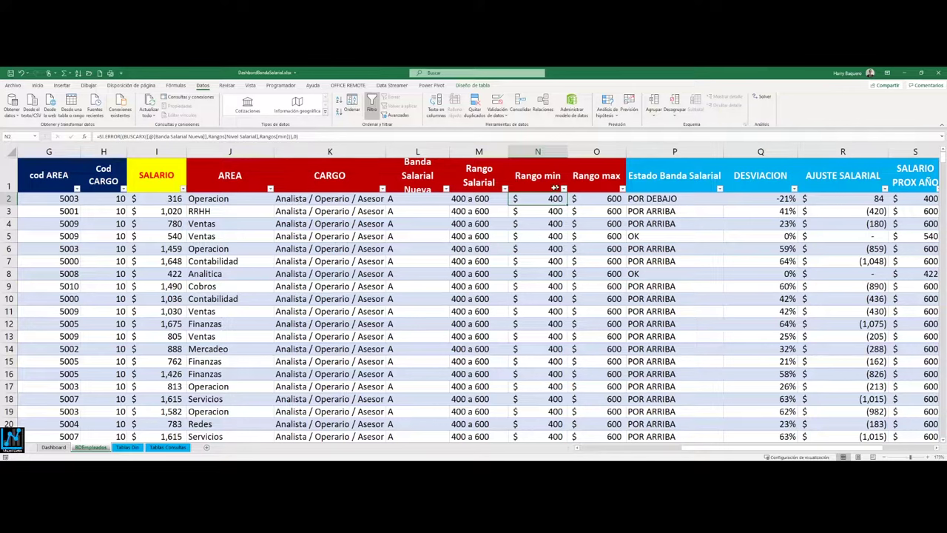
left_click(771, 210)
left_click_drag(750, 212, 194, 219)
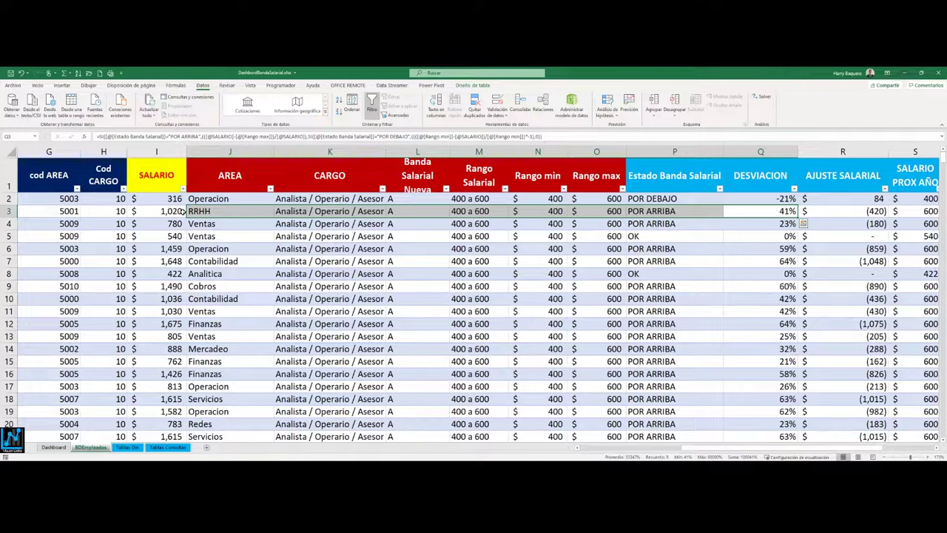
left_click(181, 211)
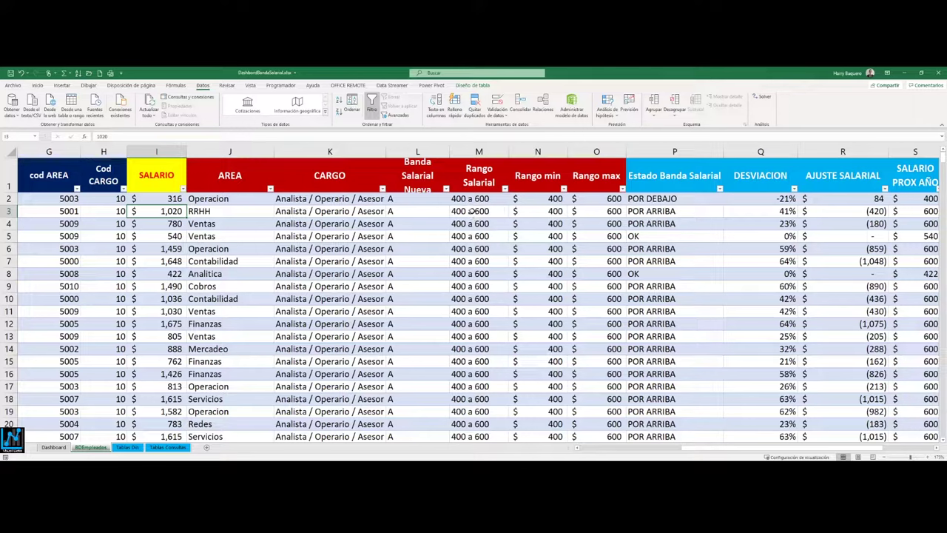
left_click(471, 211)
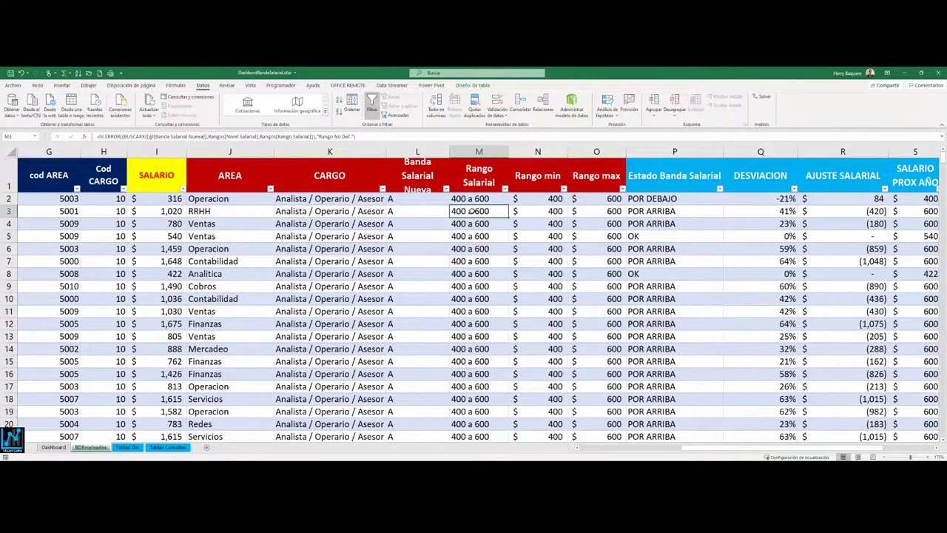
left_click(606, 210)
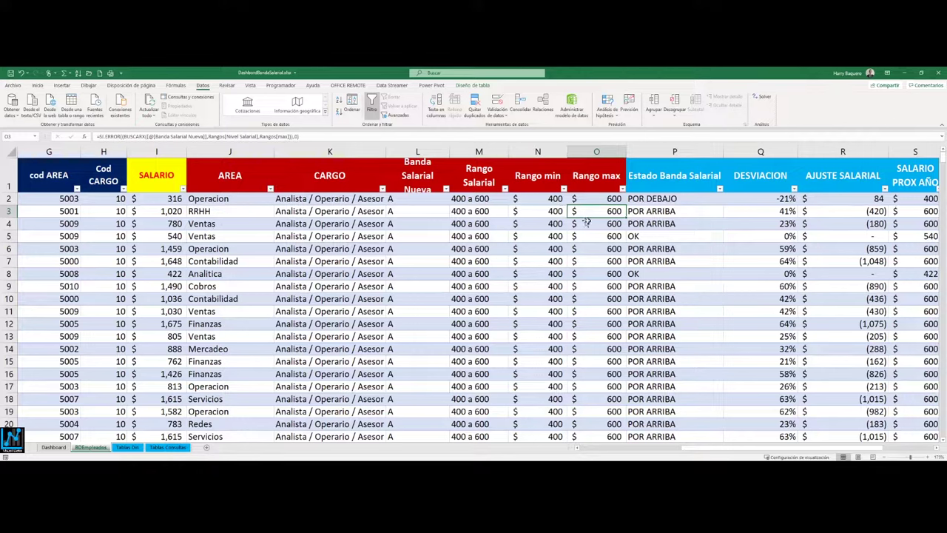
left_click(753, 214)
key("Right")
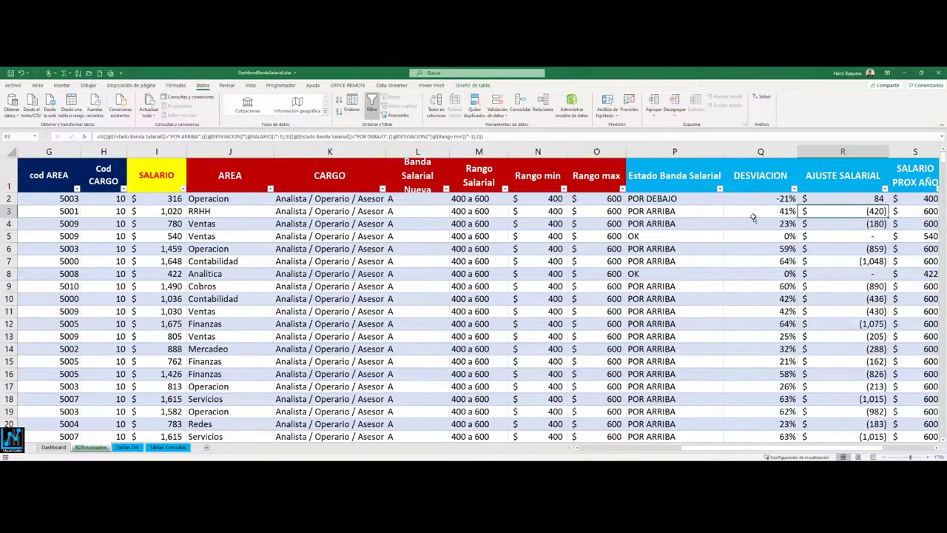
key("Right")
key("Left")
key("Left")
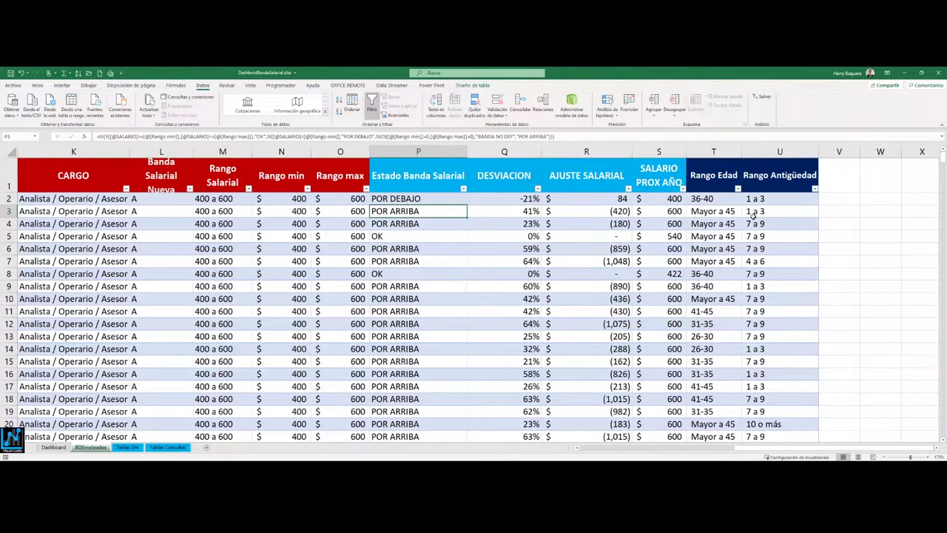
key("Up")
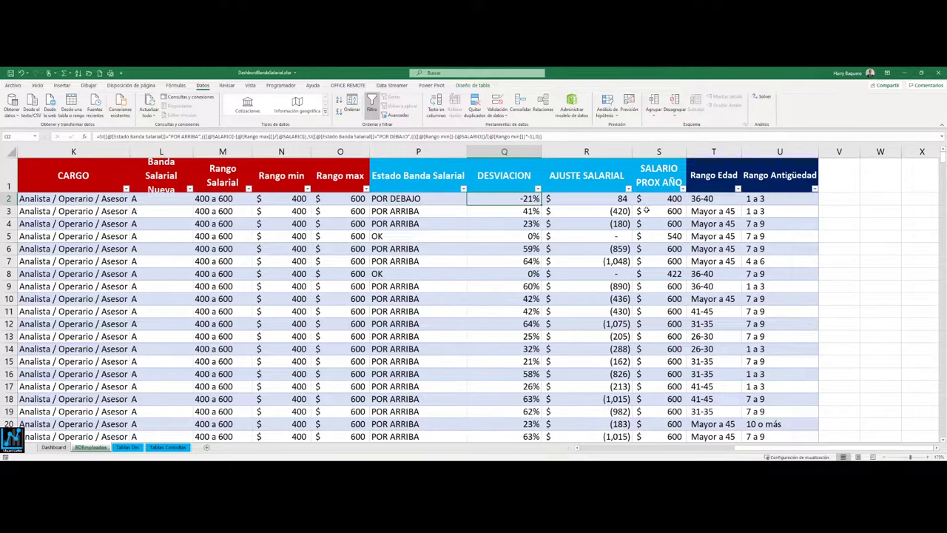
Edit the Q2 formula and highlight the POR ARRIBA condition and its (SALARIO−Rango max)/SALARIO calculation
key("F2")
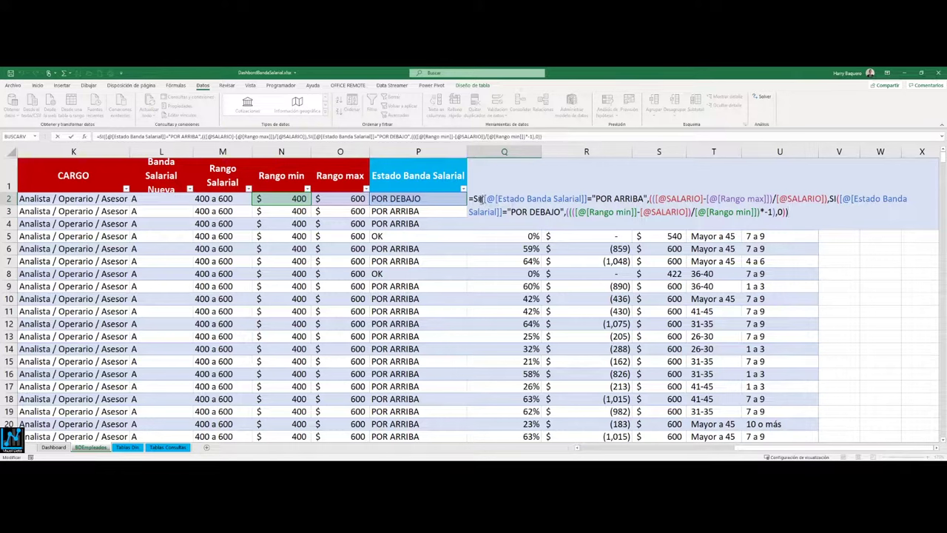
left_click_drag(484, 198, 648, 198)
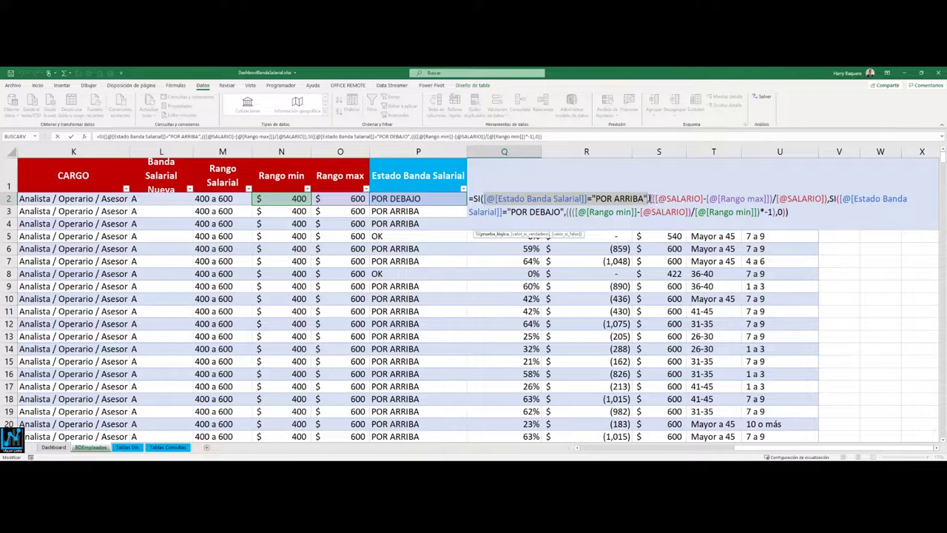
left_click(649, 200)
left_click_drag(649, 200, 826, 200)
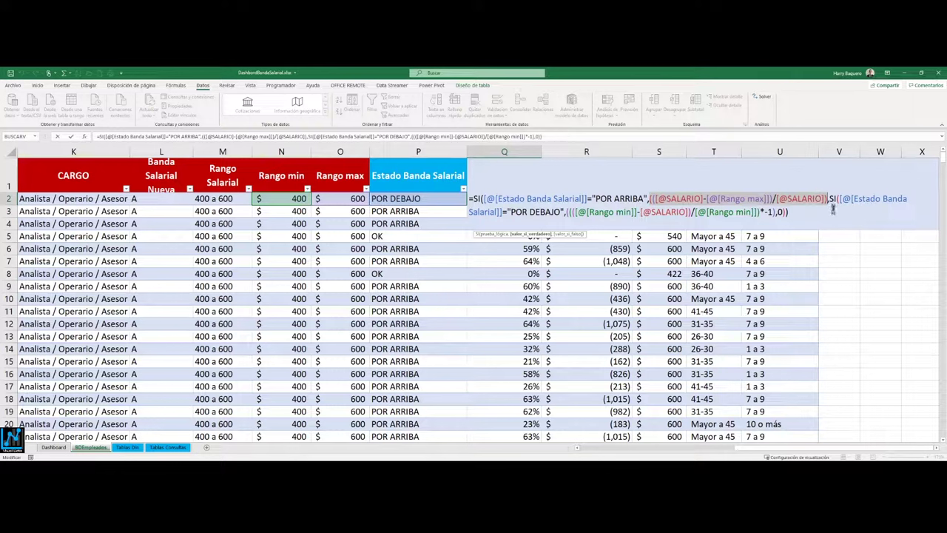
Highlight the nested POR DEBAJO condition and its (Rango min−SALARIO)/Rango min calculation times -1
key("ctrl+shift+End")
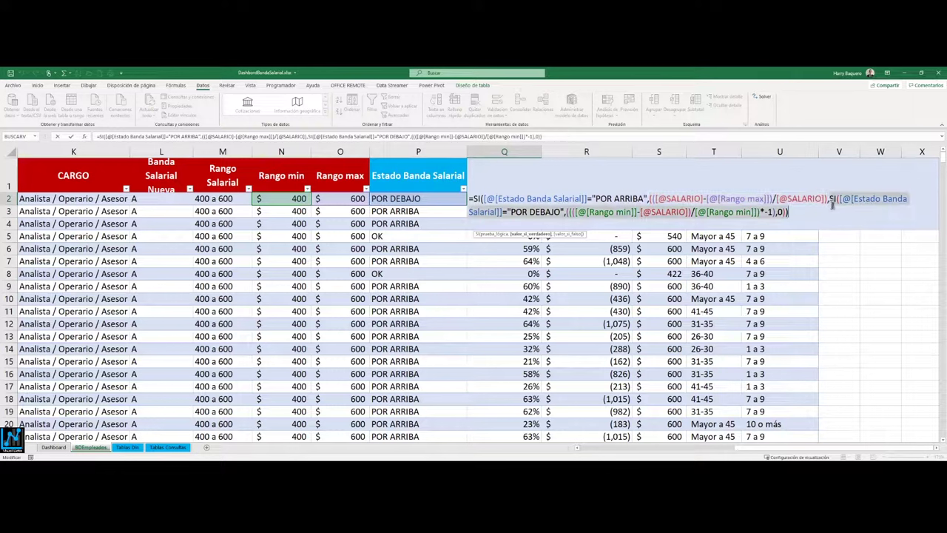
left_click_drag(830, 206, 517, 214)
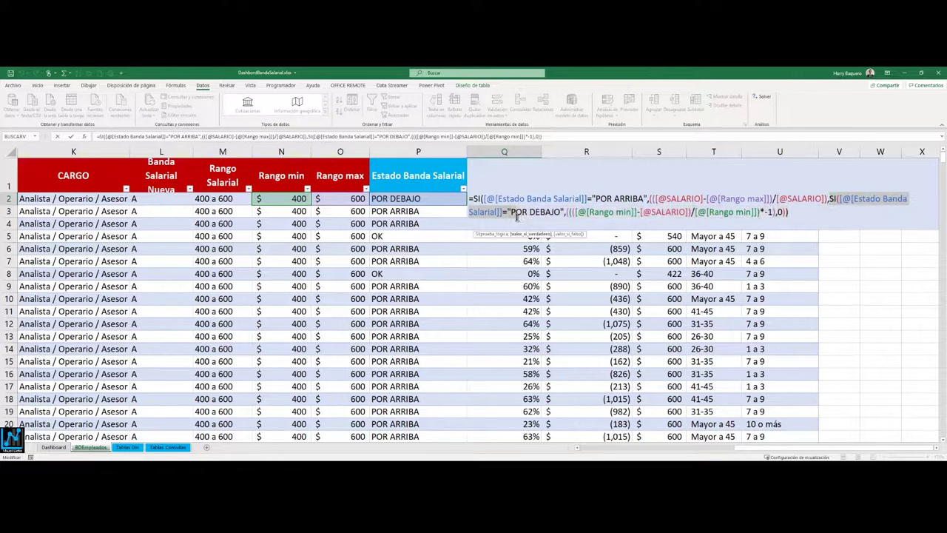
left_click_drag(516, 215, 641, 212)
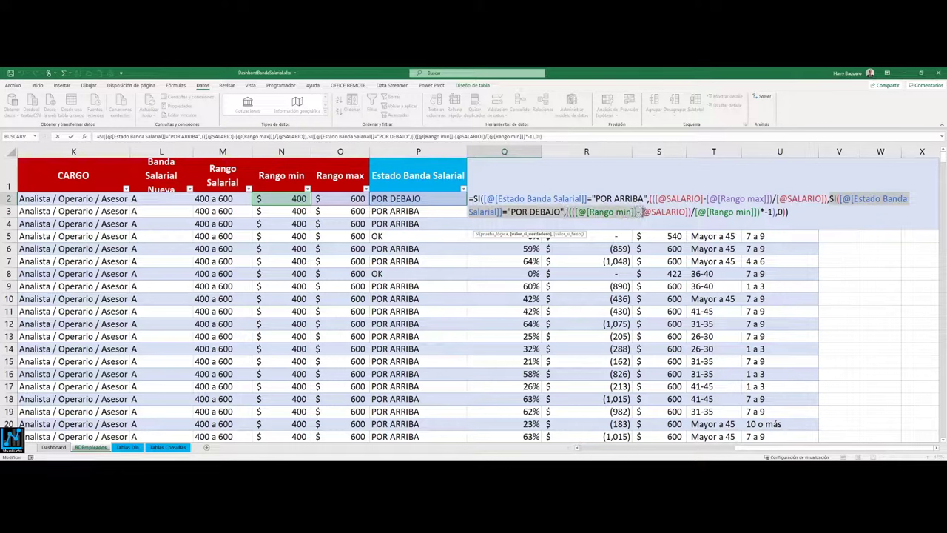
left_click(567, 213)
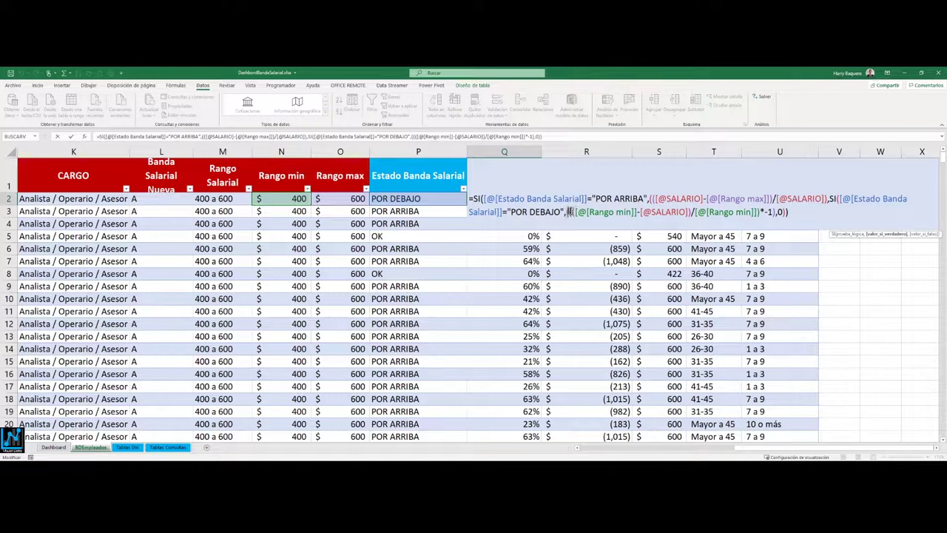
left_click_drag(568, 212, 758, 211)
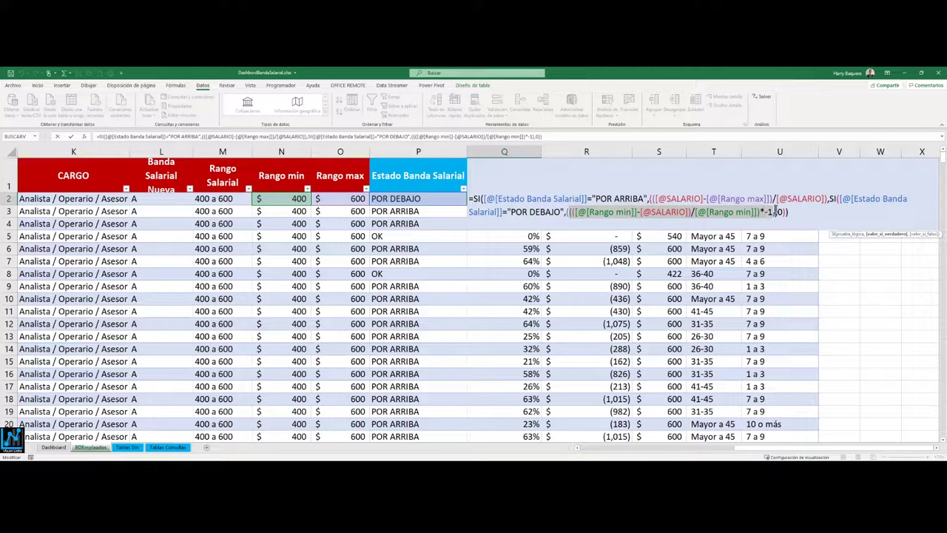
left_click_drag(758, 211, 774, 211)
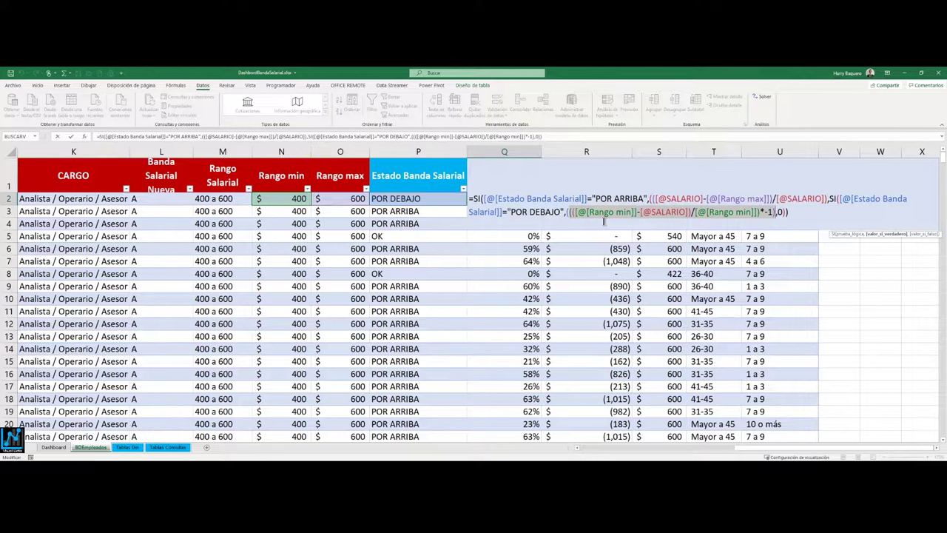
Finish the DESVIACION formula with its final 0 argument and fill it down column Q
double_click(779, 213)
key("ctrl+Return")
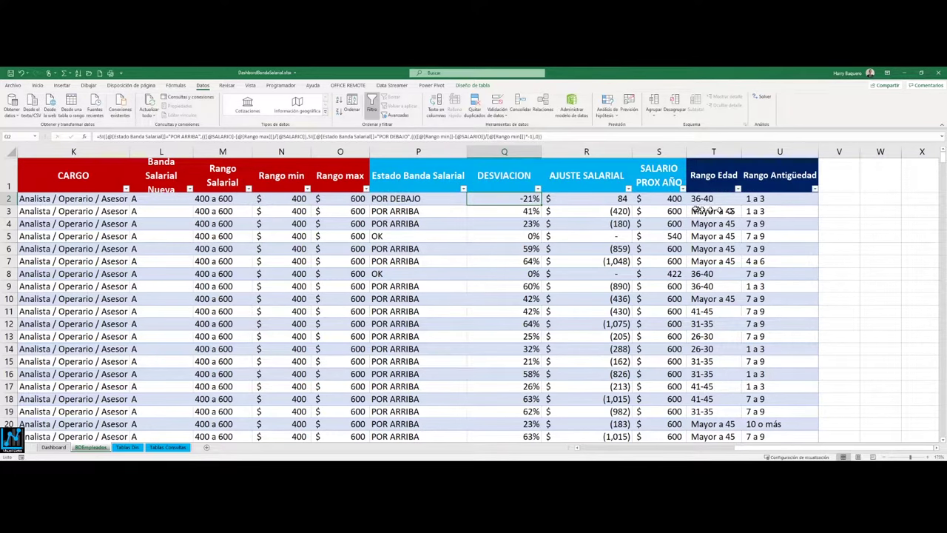
left_click(607, 236)
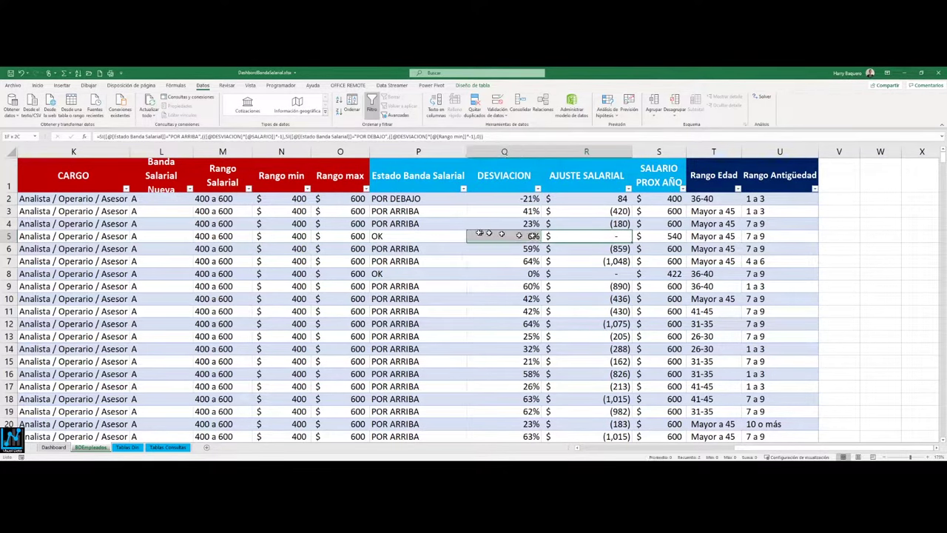
mouse_move(607, 236)
left_mouse_down()
mouse_move(419, 236)
mouse_move(607, 251)
left_mouse_up()
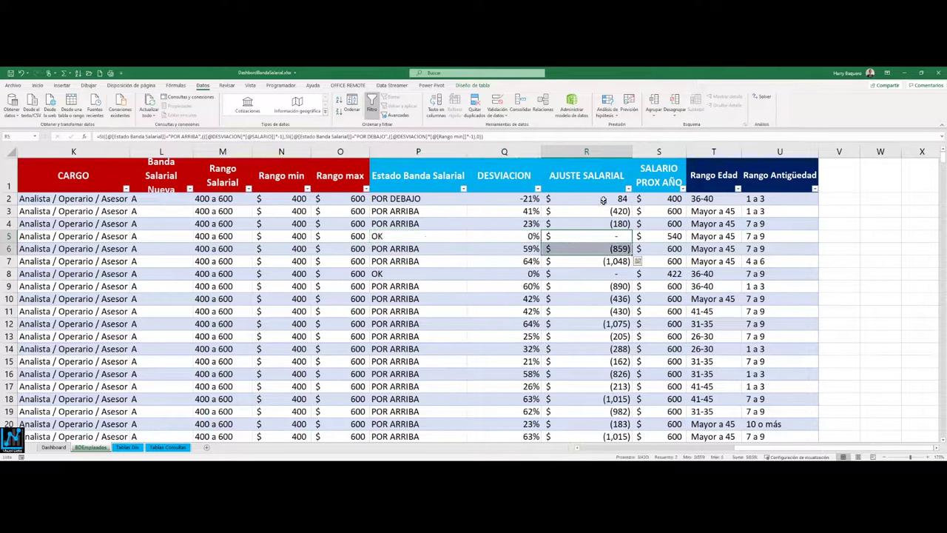
Compare deviations like 23% and 0% with the adjustments, then open R2's AJUSTE SALARIAL formula
left_click(601, 198)
left_click(526, 199)
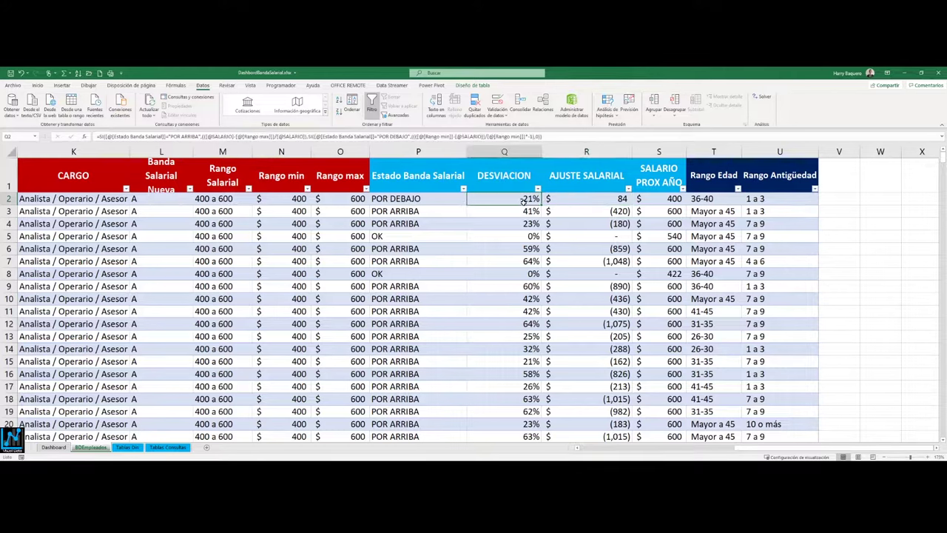
left_click_drag(573, 238, 518, 237)
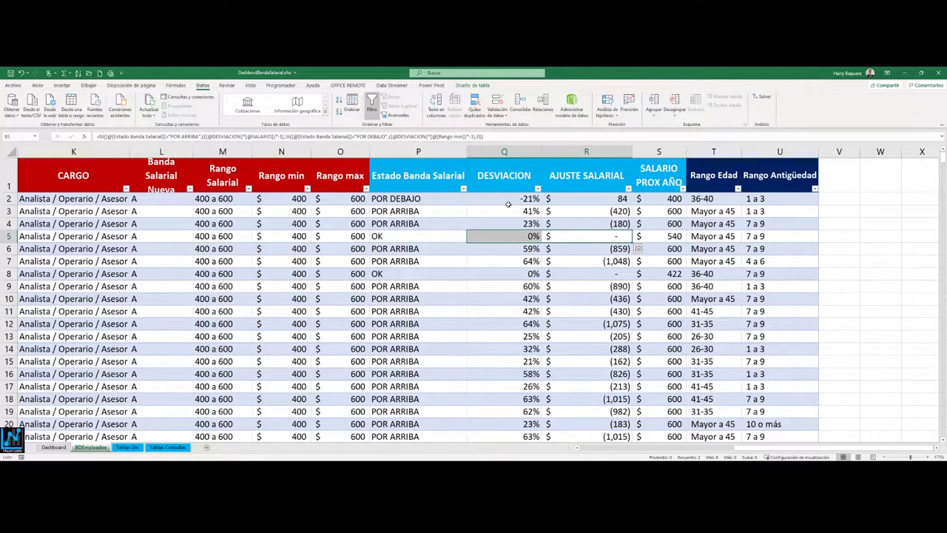
left_click(511, 200)
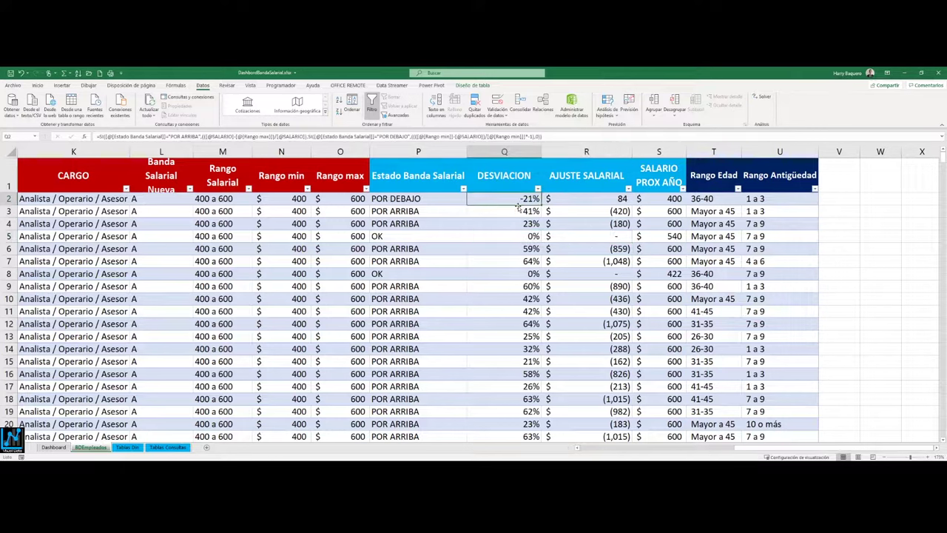
left_click(520, 215)
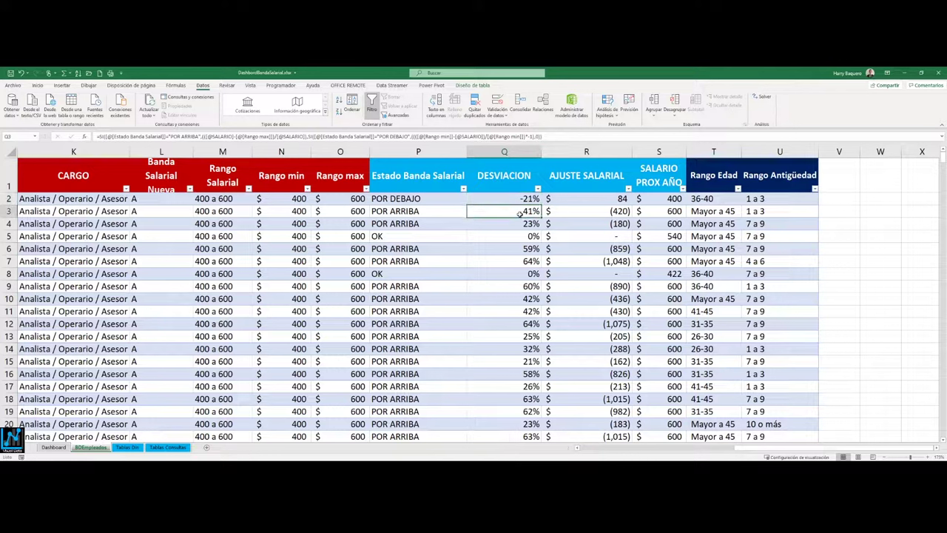
left_click(520, 220)
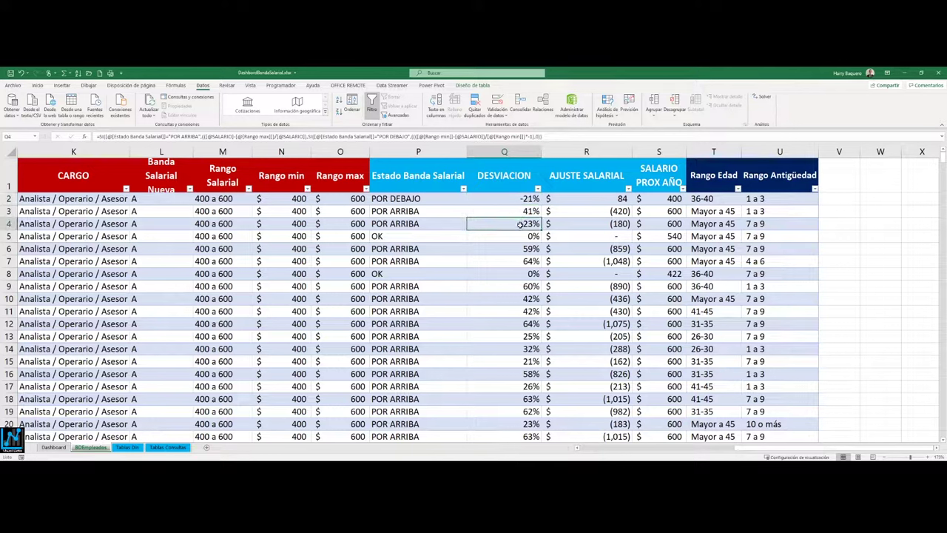
left_click(520, 236)
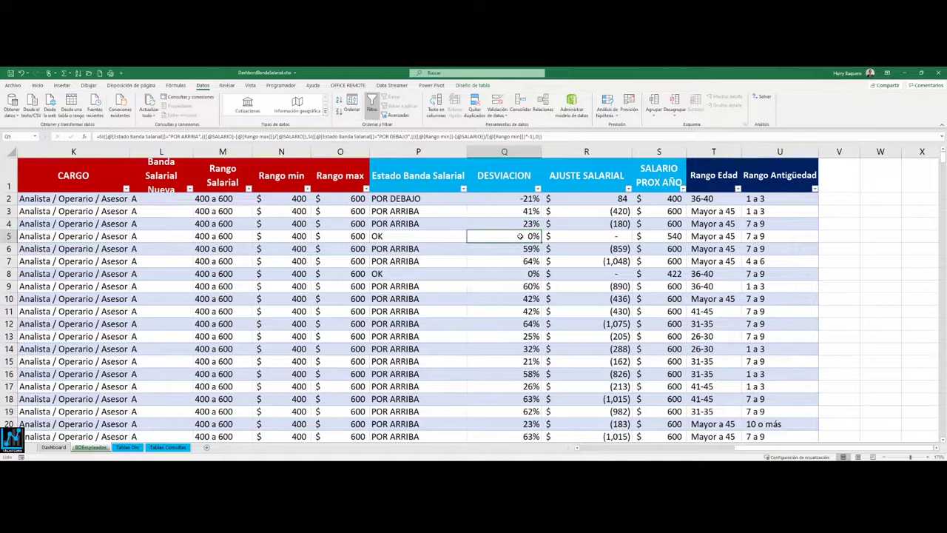
left_click(592, 198)
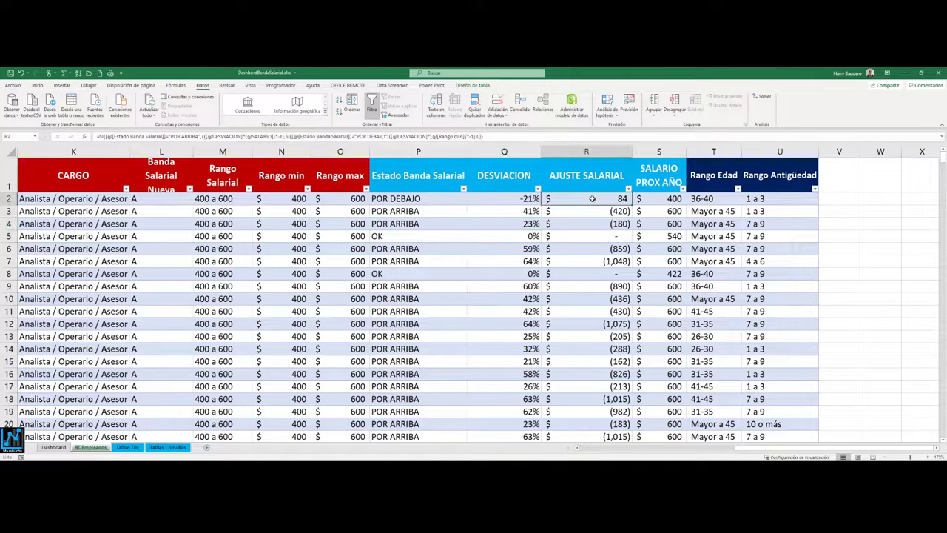
double_click(592, 199)
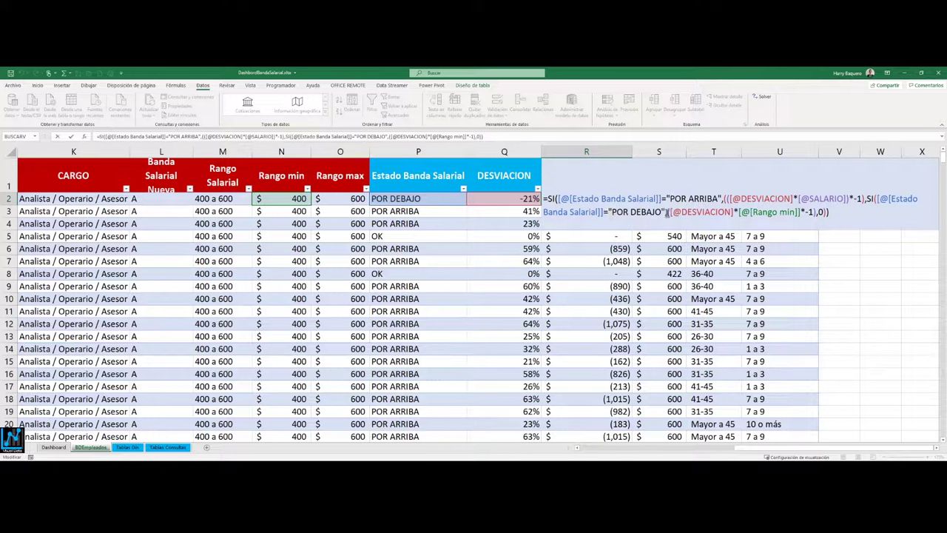
Add the missing comma after "POR DEBAJO" in R2's SI formula and fill column R
left_click(667, 213)
type(",")
key("ctrl+Return")
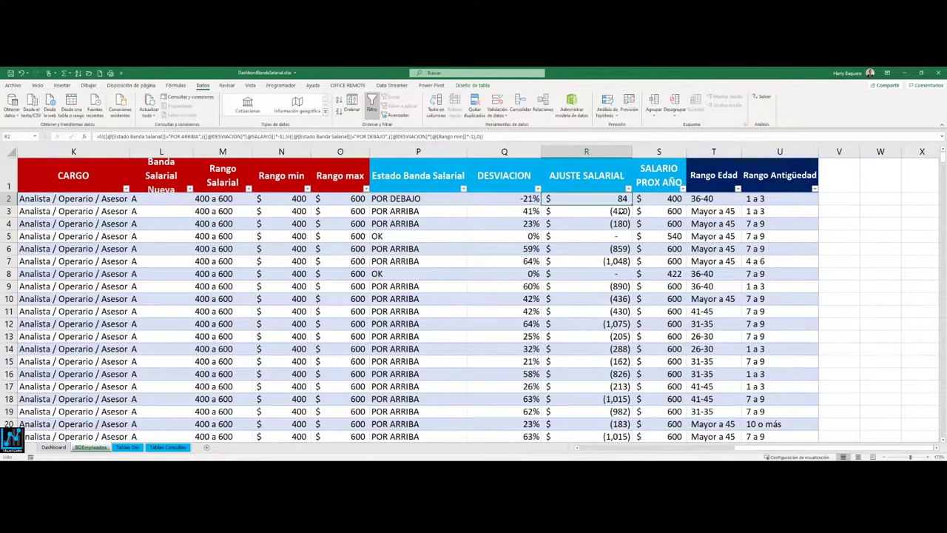
left_click_drag(620, 211, 530, 213)
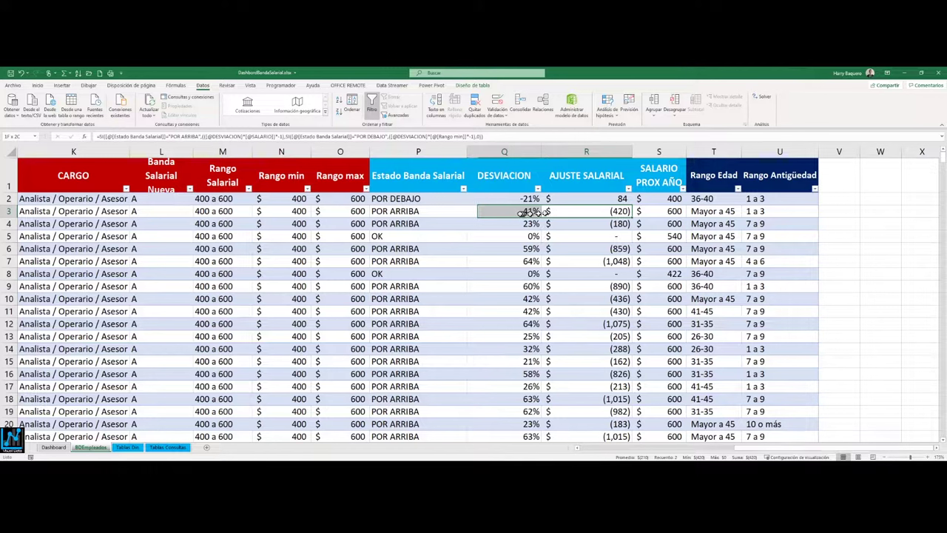
left_click_drag(530, 213, 613, 211)
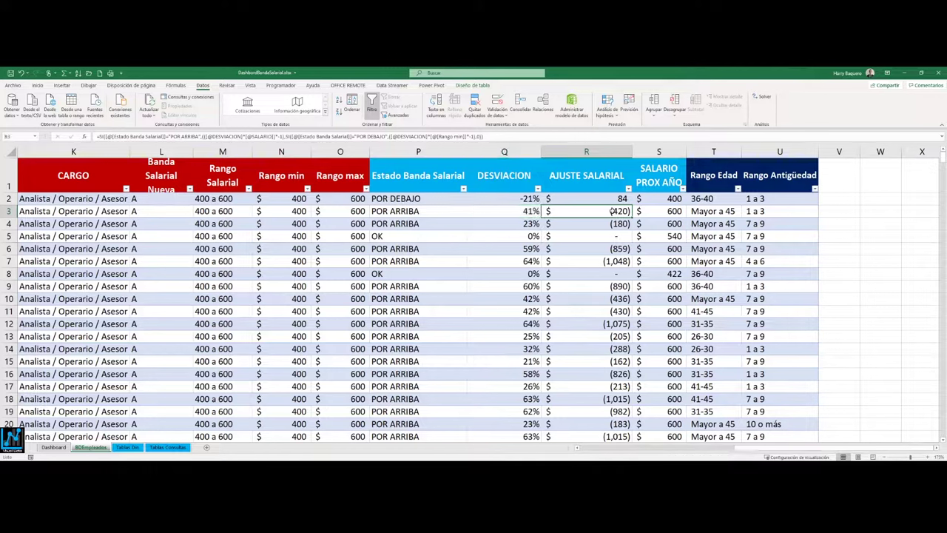
Review the adjustments, 84 in R2 and (420) in R3, against the Rango min and max values
left_click(612, 198)
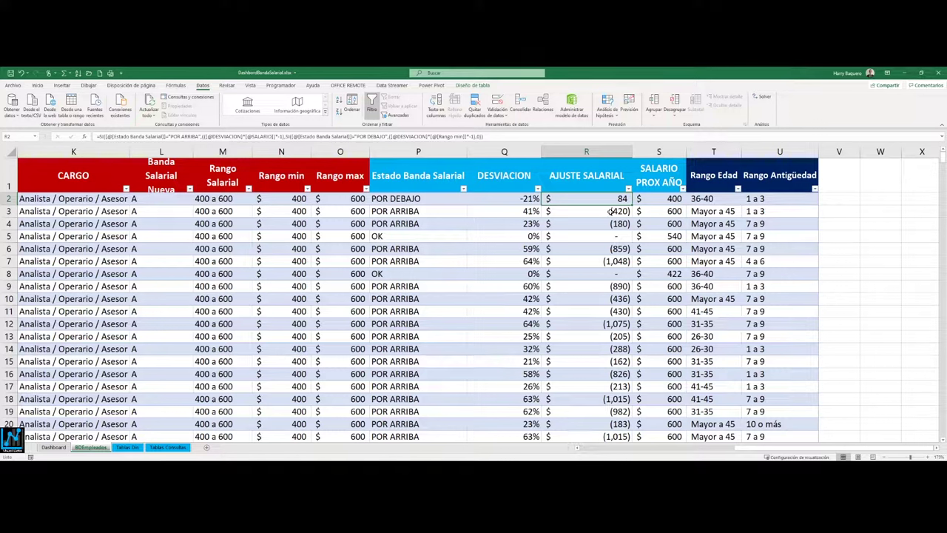
left_click(611, 211)
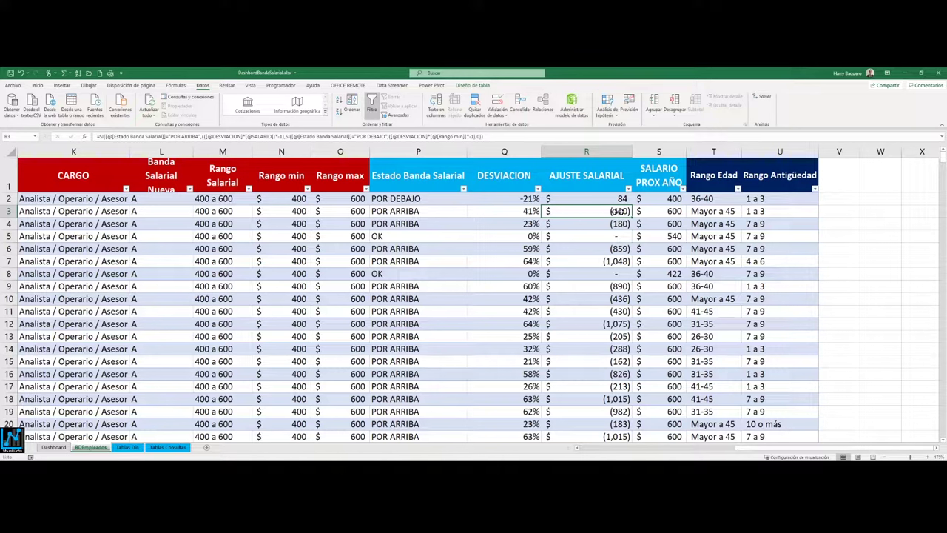
left_click(622, 199)
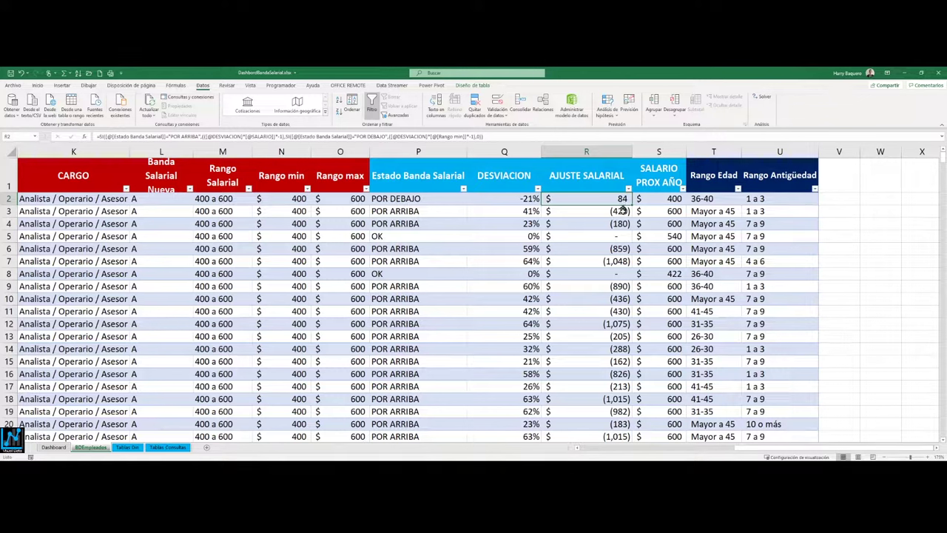
left_click(621, 211)
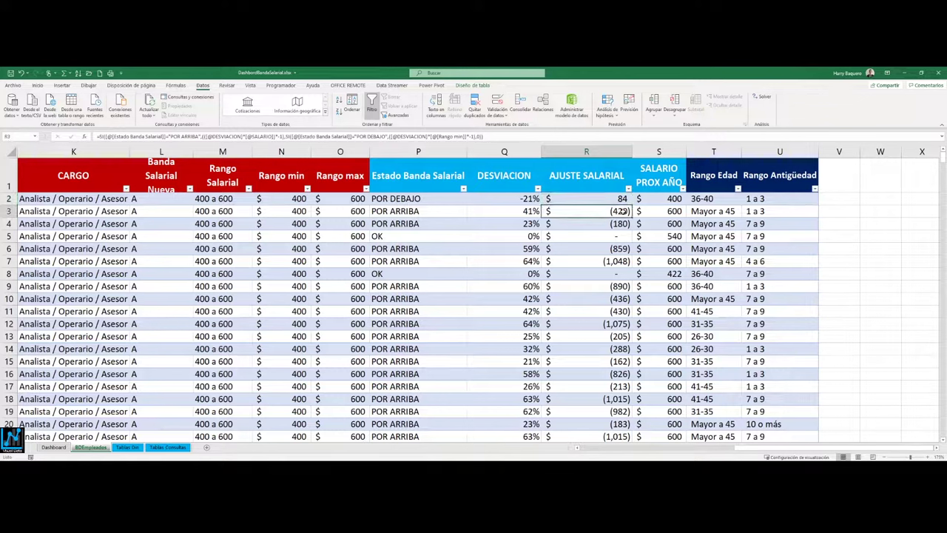
left_click_drag(622, 212, 621, 261)
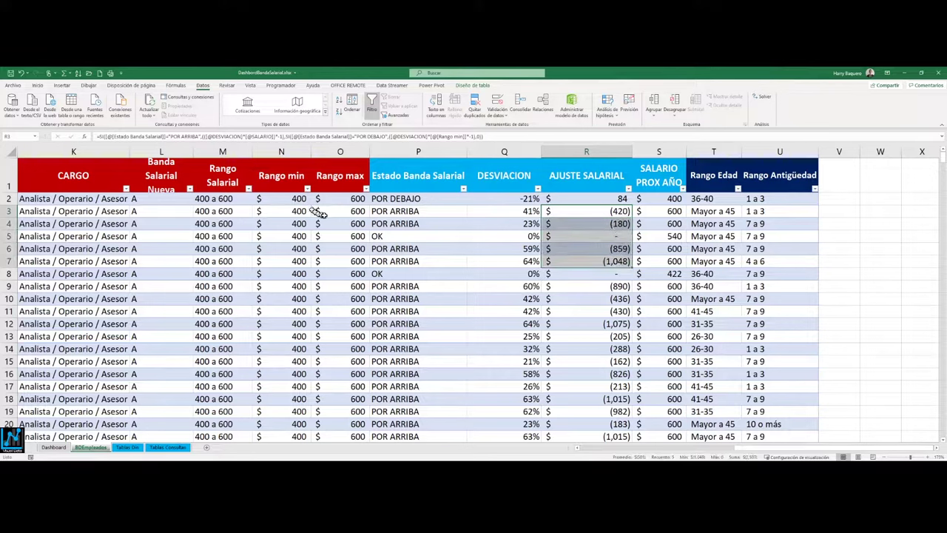
mouse_move(344, 199)
left_mouse_down()
mouse_move(348, 309)
mouse_move(353, 215)
left_mouse_up()
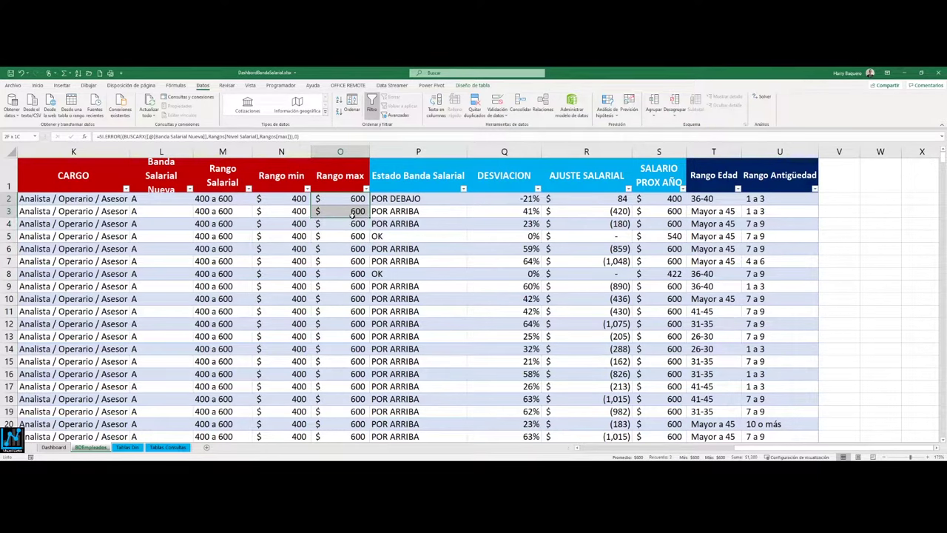
left_click(577, 198)
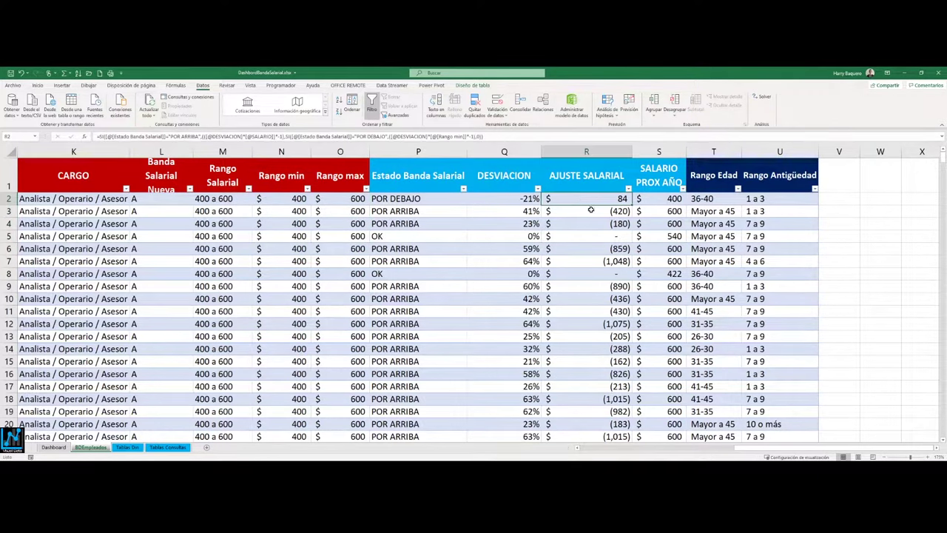
left_click_drag(300, 200, 296, 336)
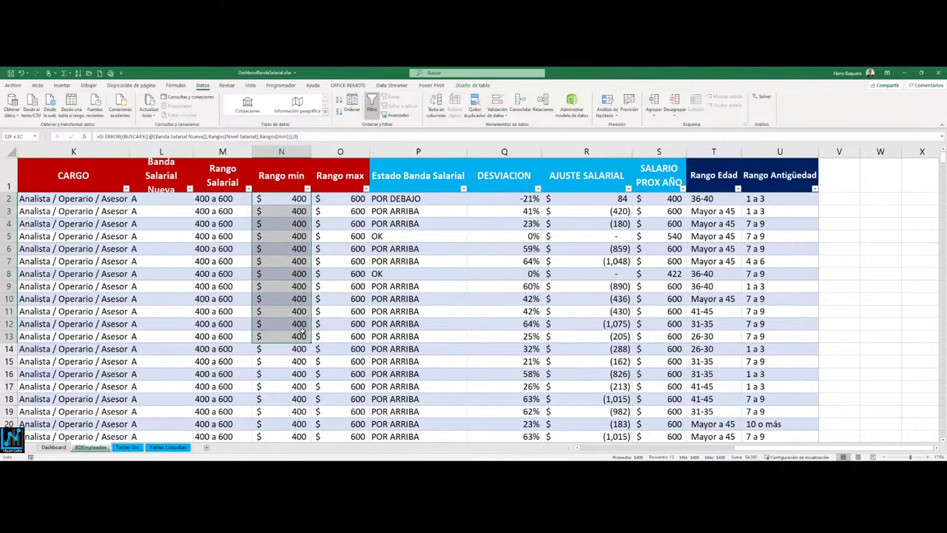
left_click(665, 181)
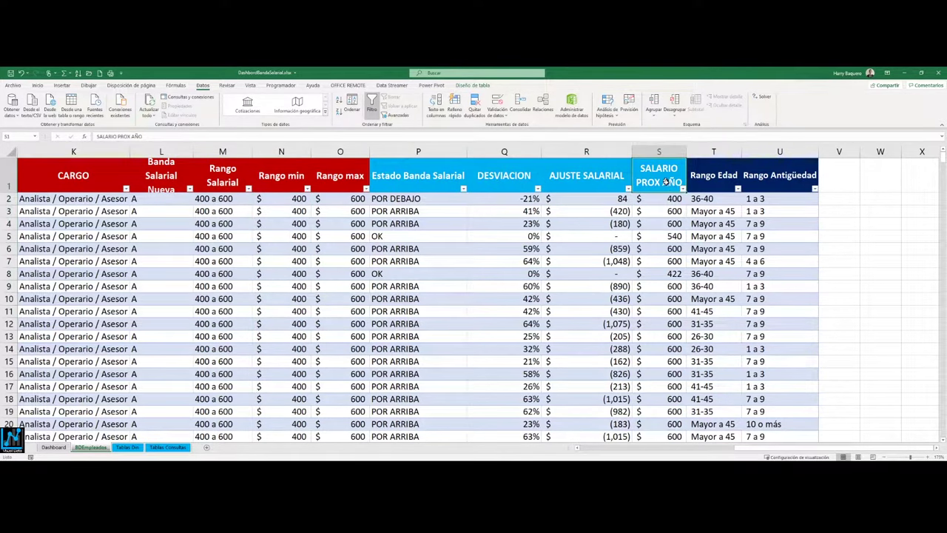
left_click(667, 198)
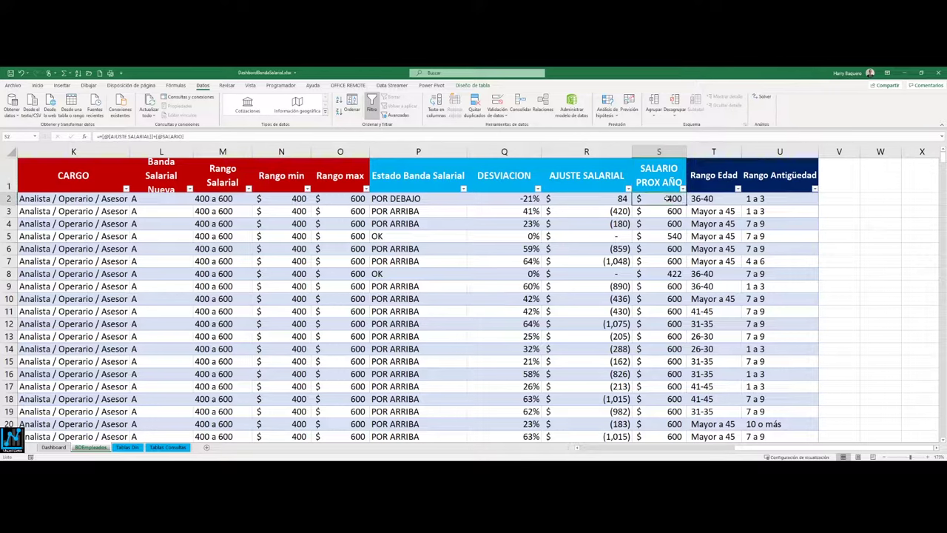
double_click(667, 198)
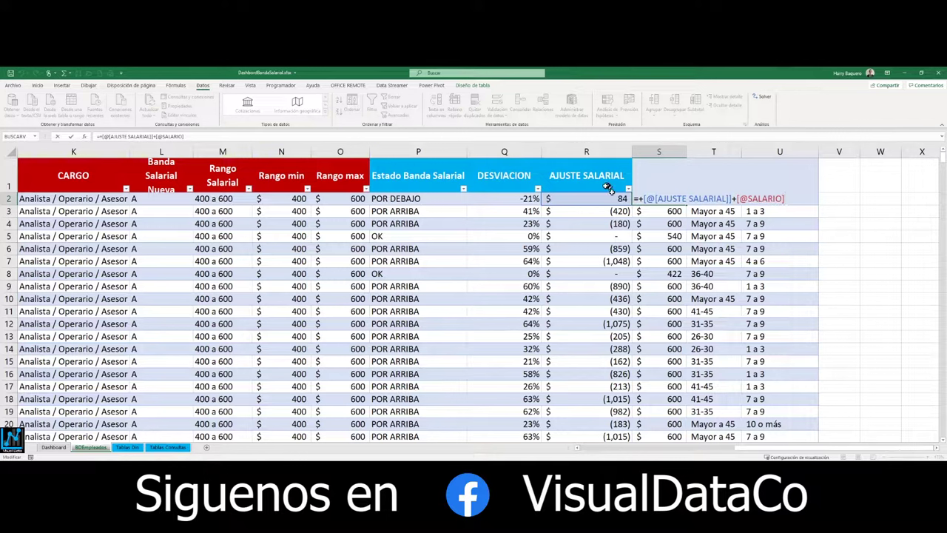
key("ctrl+Return")
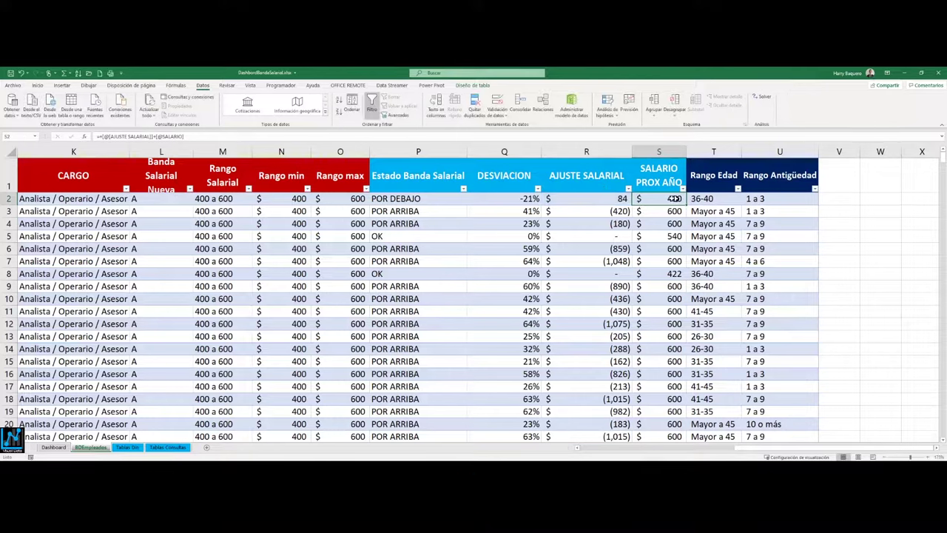
left_click(655, 211)
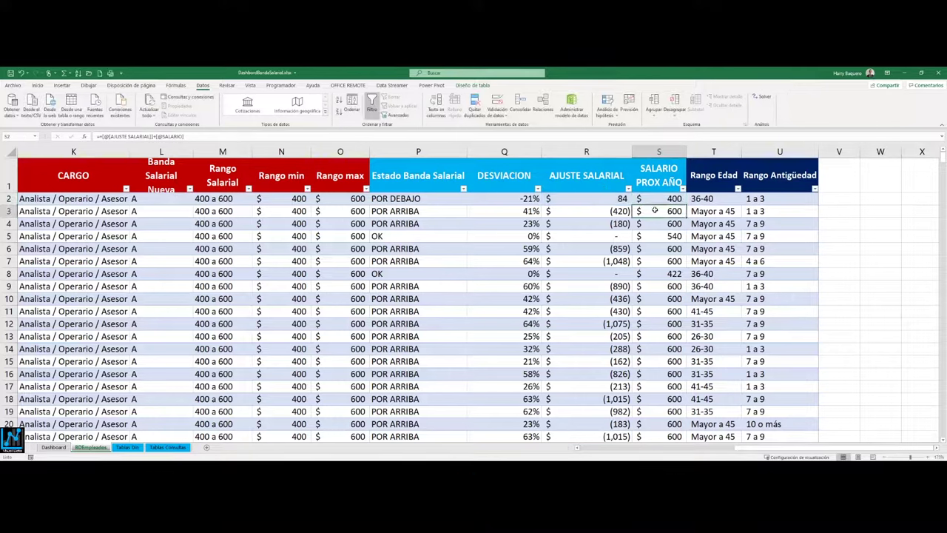
left_click_drag(600, 211, 603, 223)
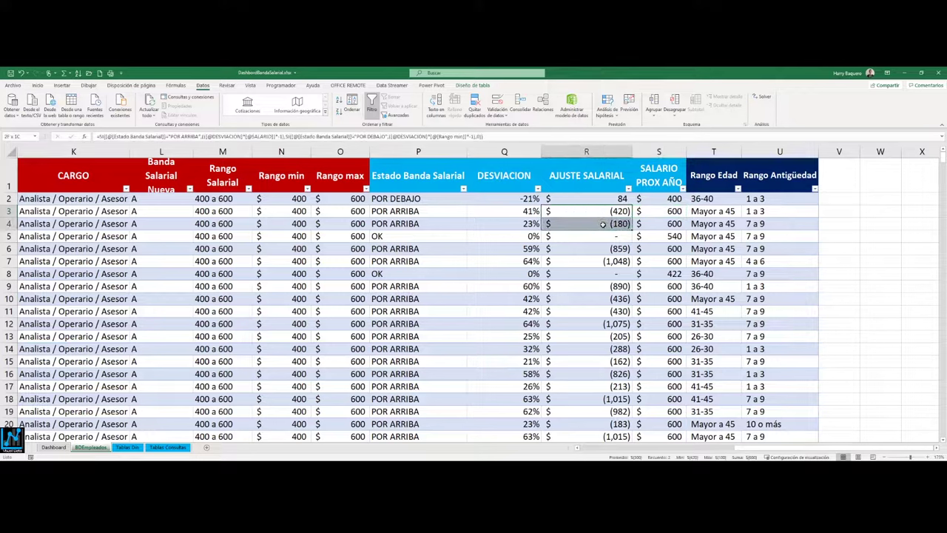
left_click(578, 453)
left_click(578, 453)
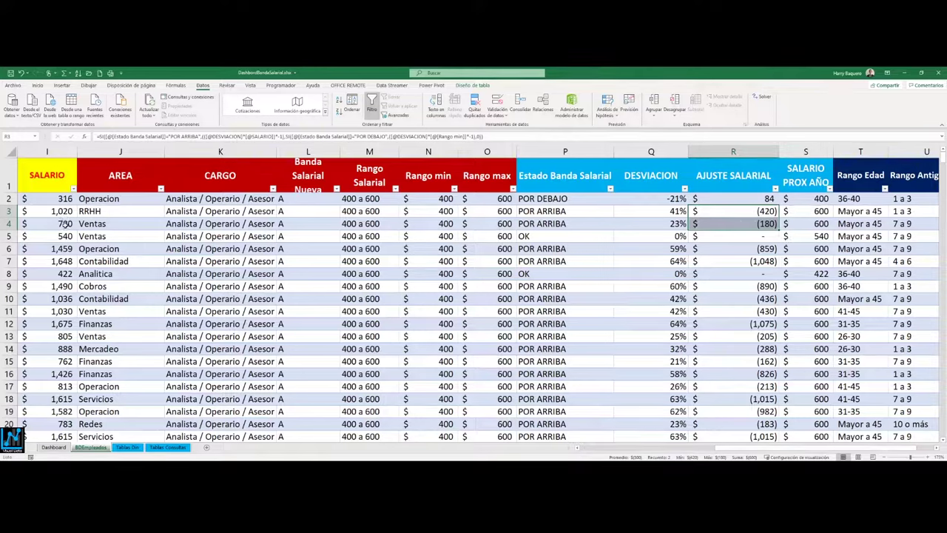
left_click(804, 212)
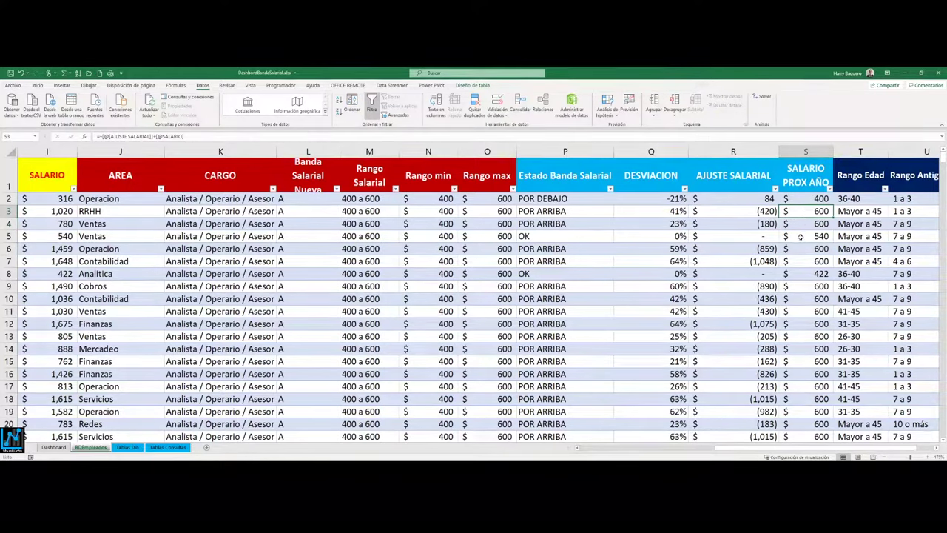
key("Right")
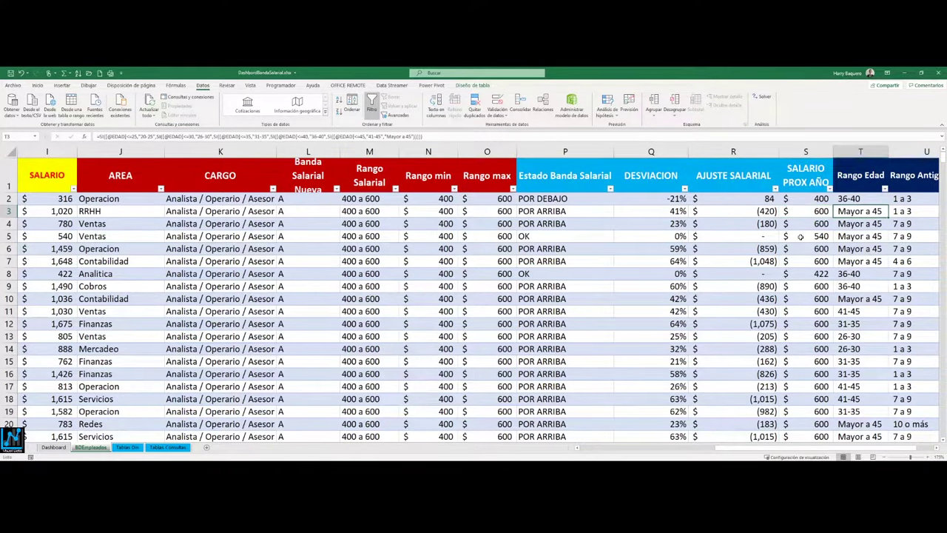
key("Right")
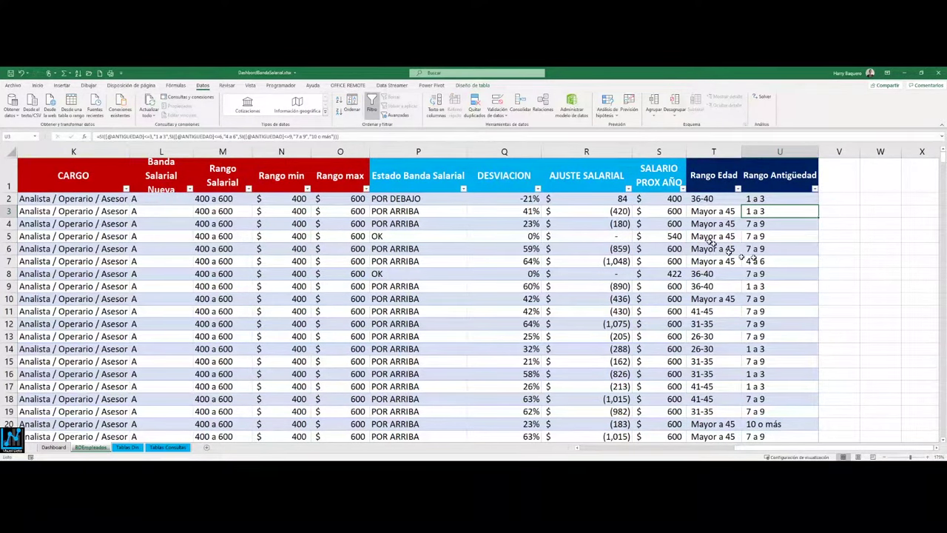
left_click(715, 152)
left_click_drag(716, 151, 779, 152)
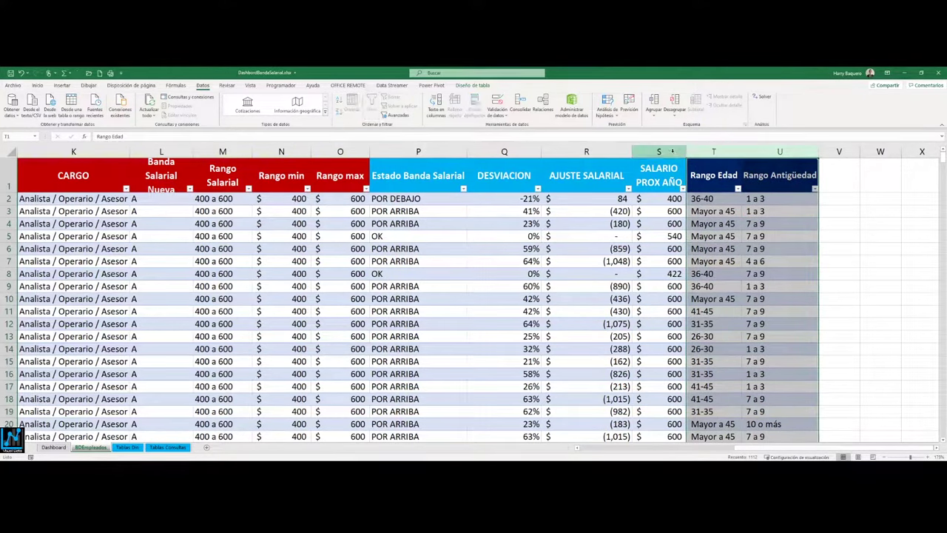
mouse_move(672, 151)
left_mouse_down()
mouse_move(426, 172)
mouse_move(658, 176)
left_mouse_up()
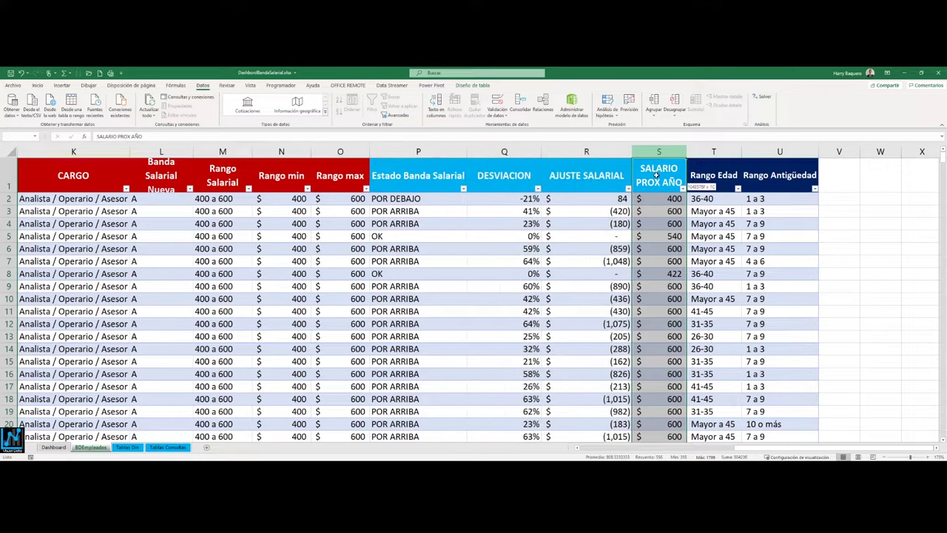
left_click(660, 211)
key("Down")
key("Down")
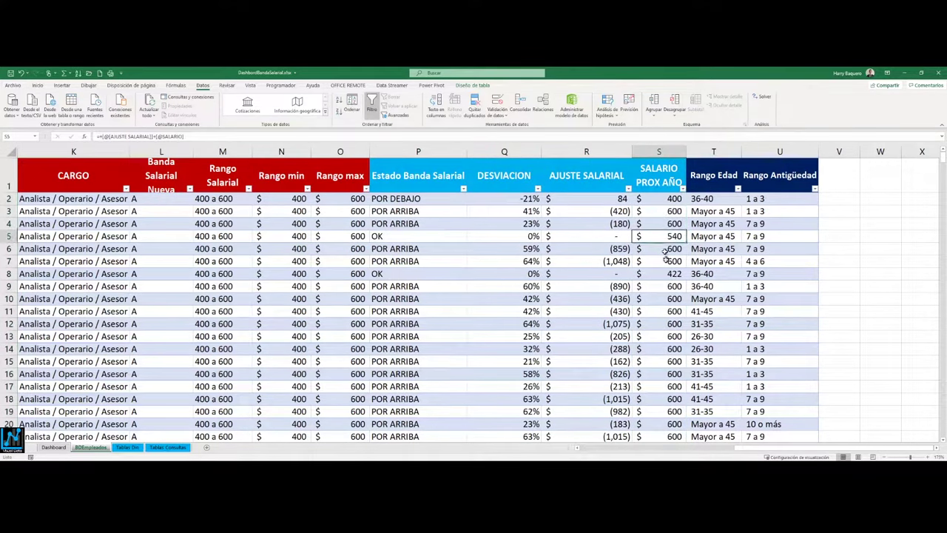
key("Down")
key("Down")
key("Down")
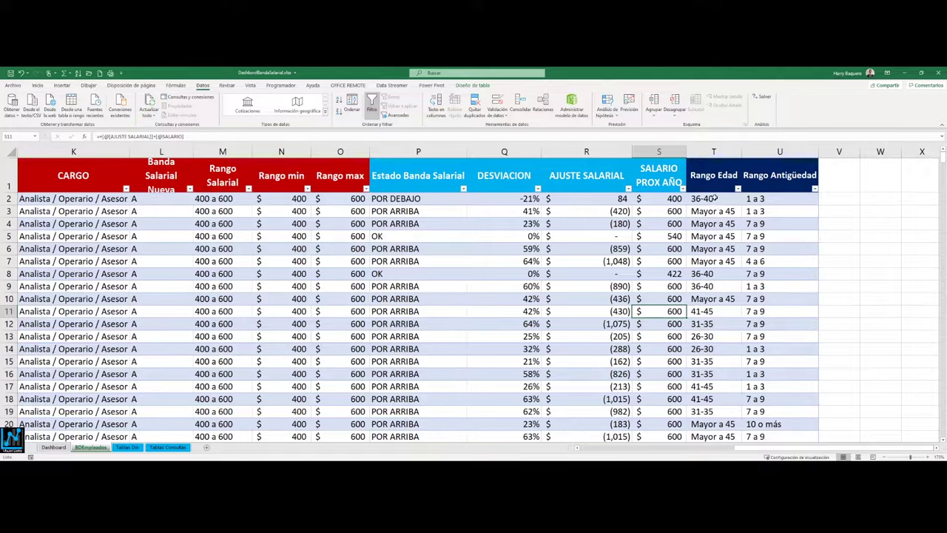
left_click(715, 198)
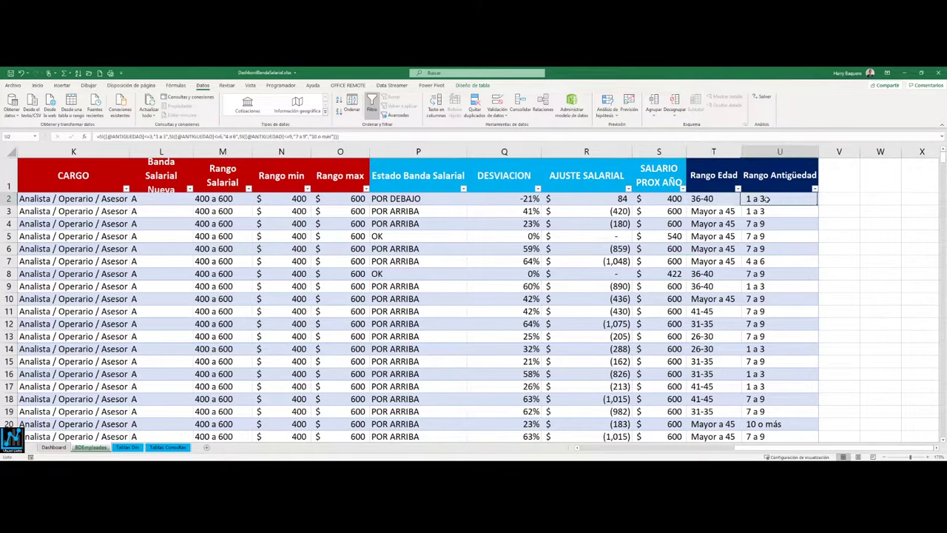
left_click(774, 202)
left_click_drag(772, 197, 716, 286)
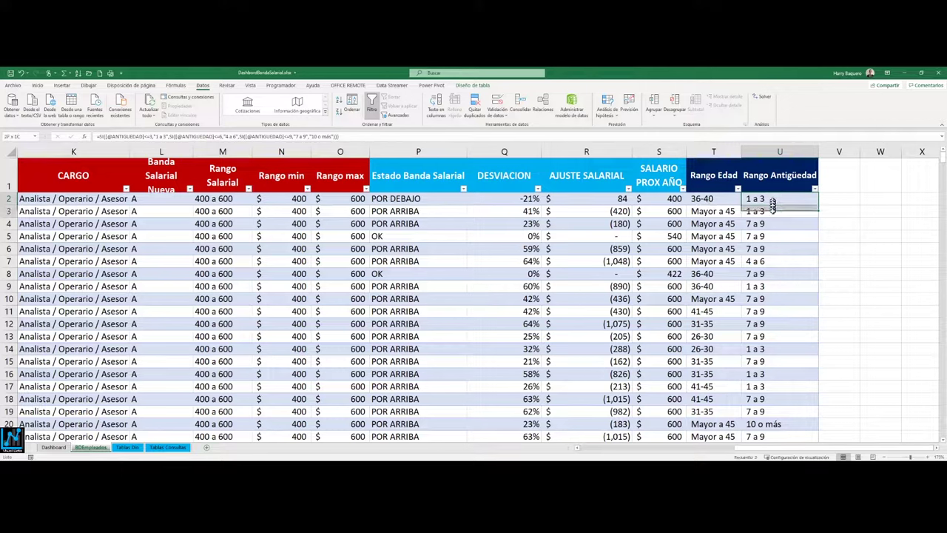
left_click(705, 201)
Commit T2's nested SI age formula, banding EDAD from 20-25 up to Mayor a 45
double_click(705, 204)
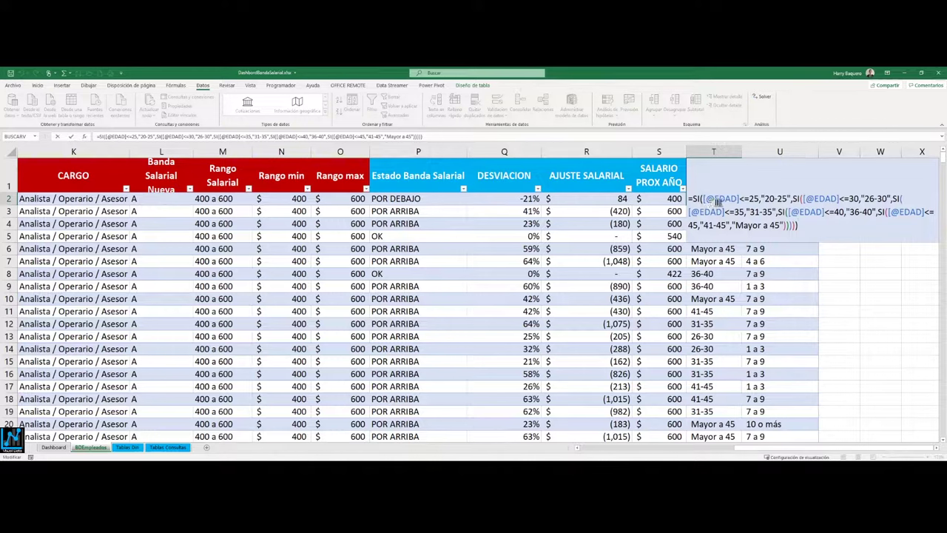
left_click_drag(702, 199, 738, 199)
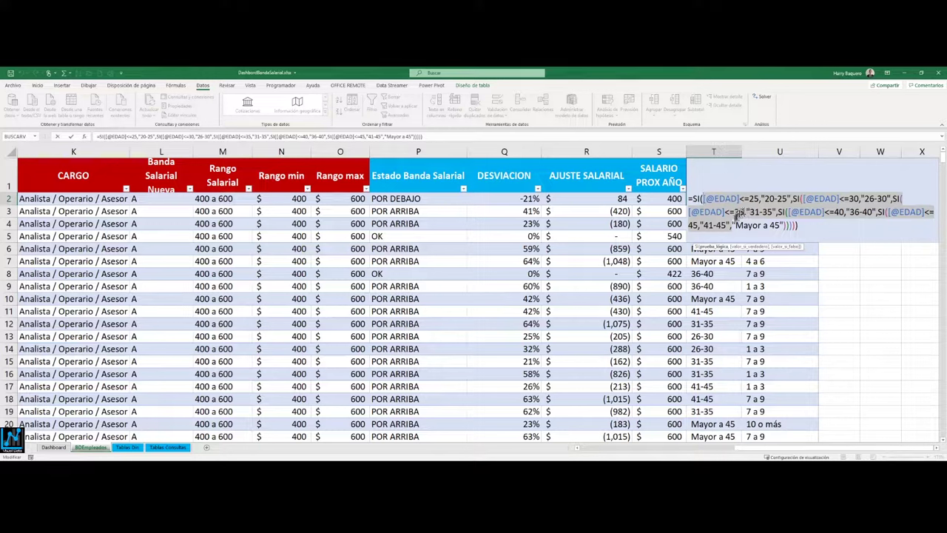
left_click(723, 212)
left_click_drag(732, 225, 782, 224)
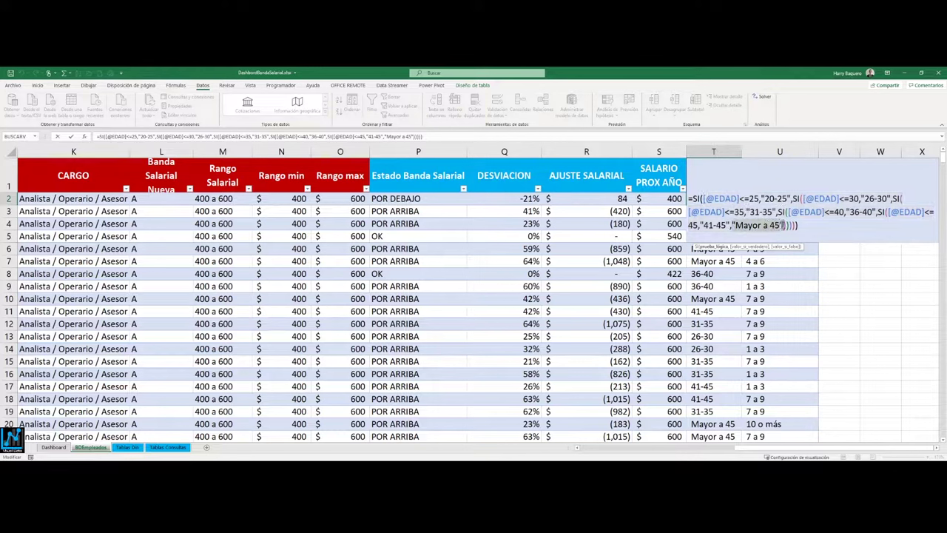
left_click(782, 225)
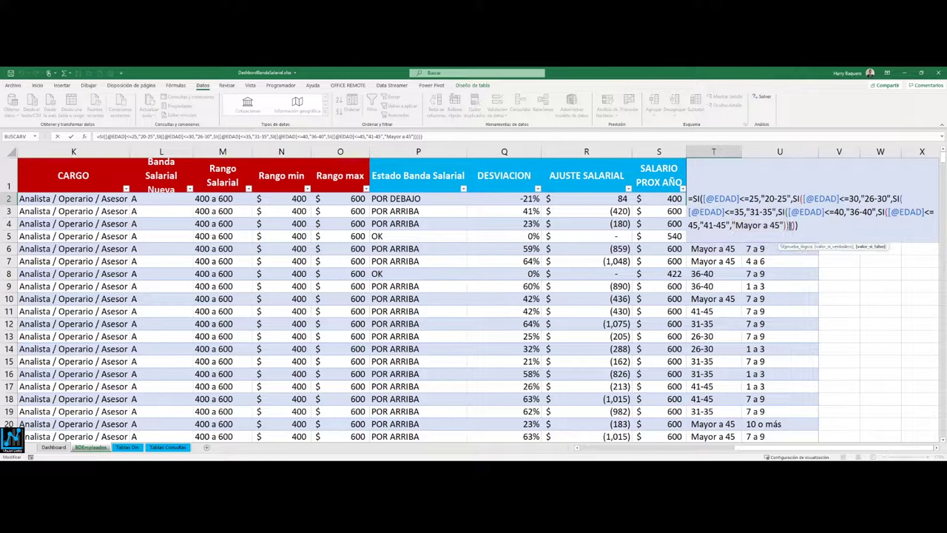
key("Left")
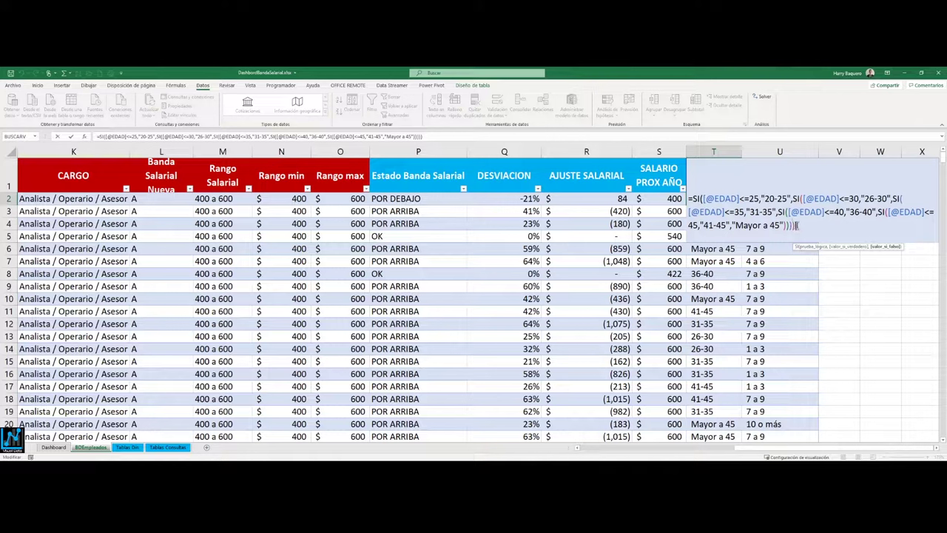
key("Left")
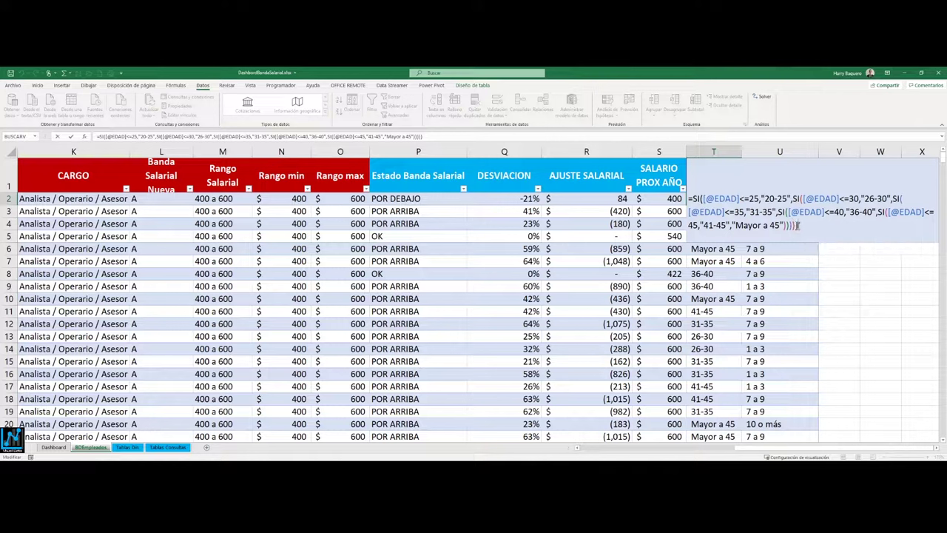
double_click(721, 200)
left_click(696, 200)
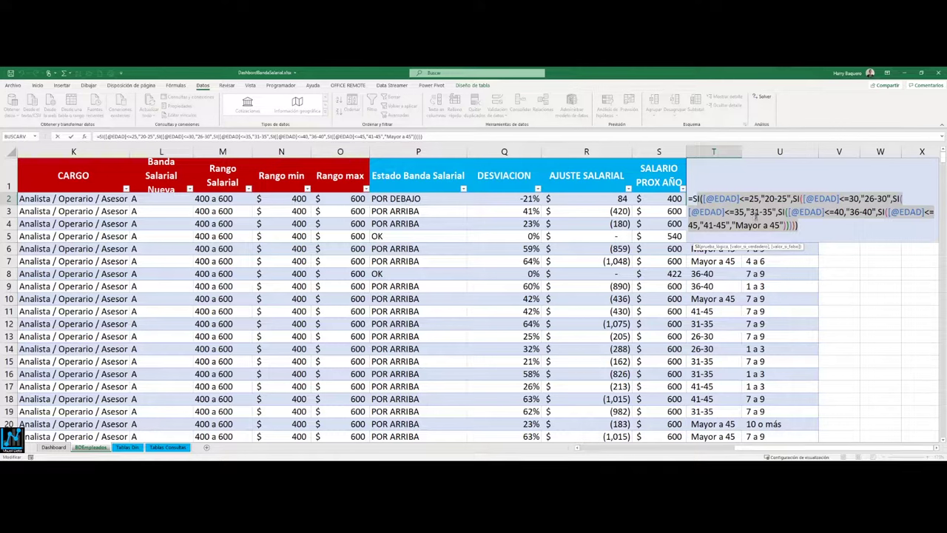
key("ctrl+Return")
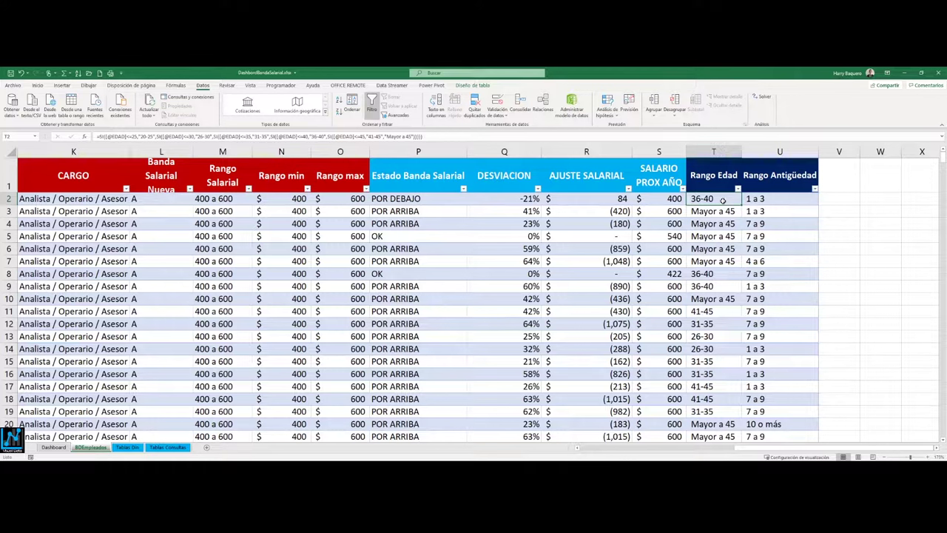
Check the age bands in the Rango Edad filter list, then the Rango Antigüedad bands
left_click(738, 188)
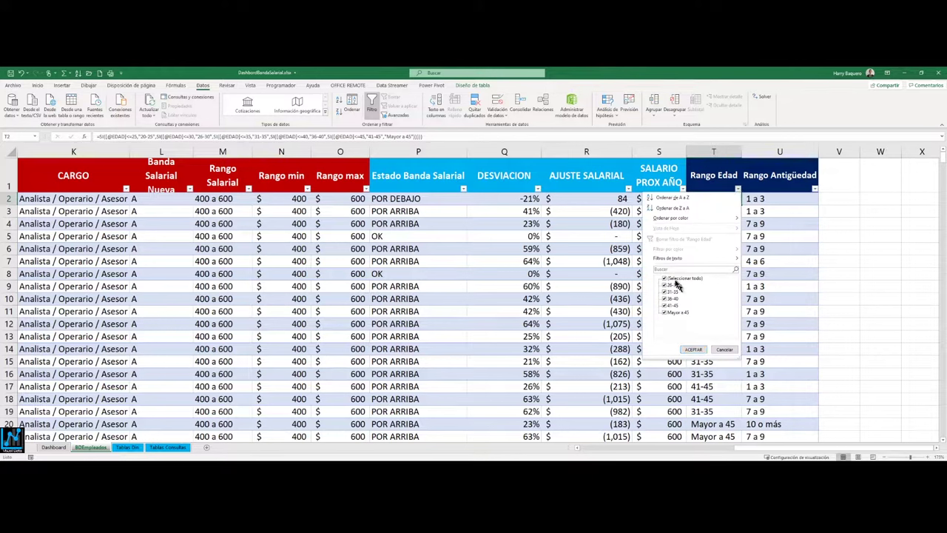
key("Escape")
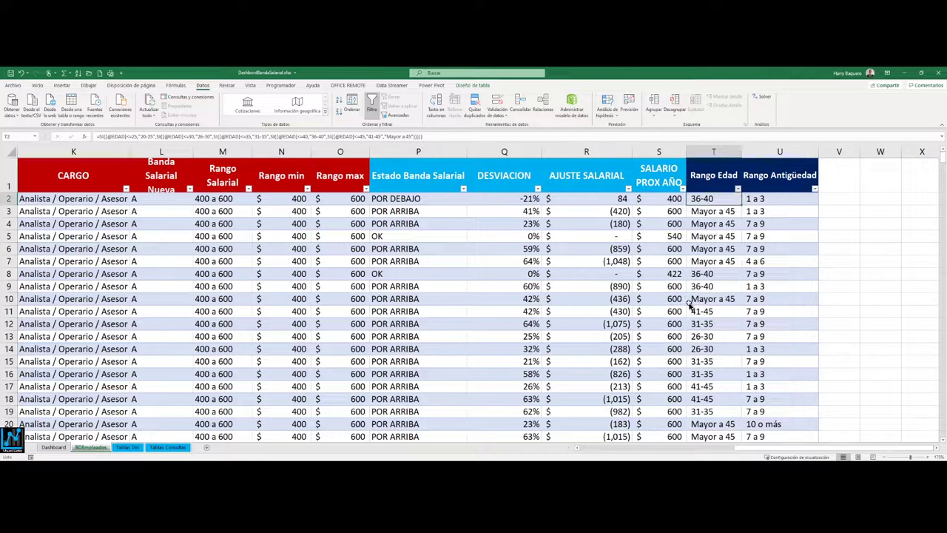
left_click(781, 179)
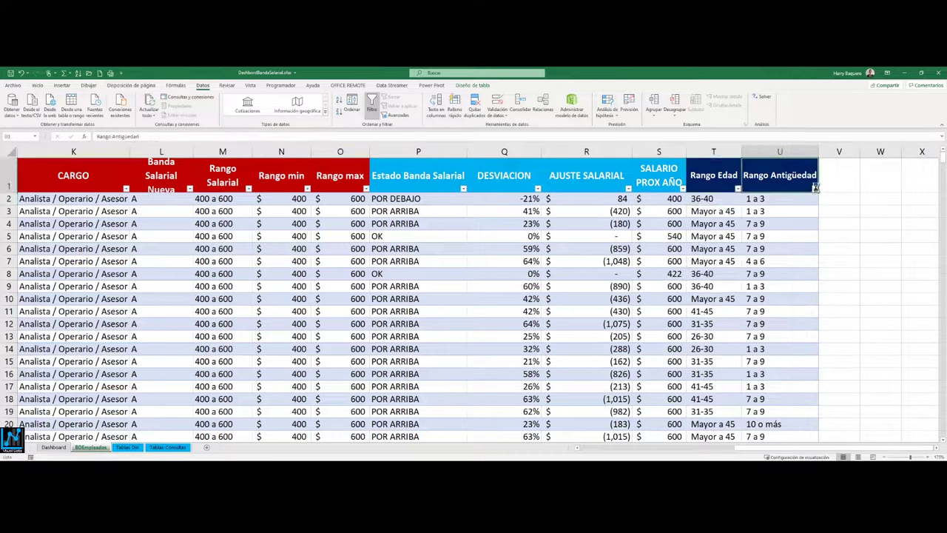
left_click(814, 189)
Review U2's nested SI seniority formula with bands 1 a 3, 7 a 9 and 10 o más
key("Escape")
left_click(771, 197)
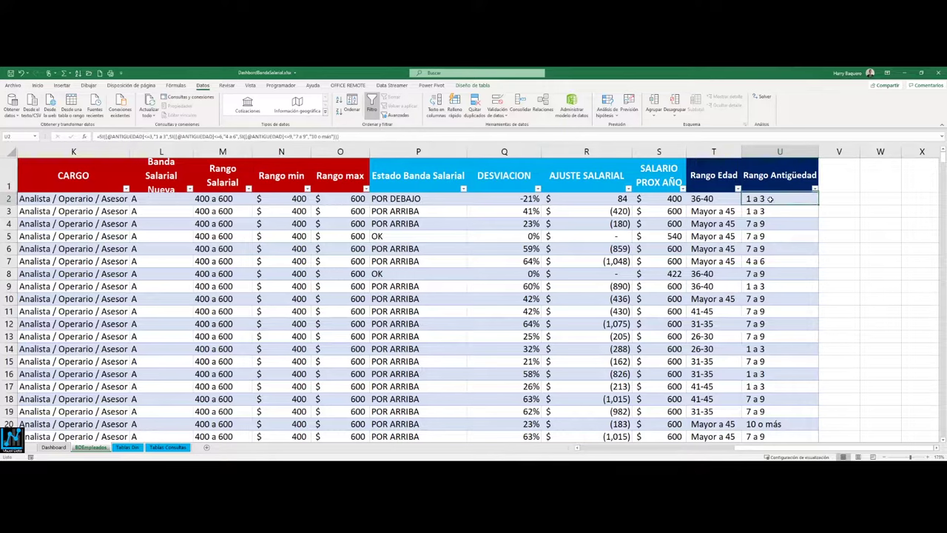
key("F2")
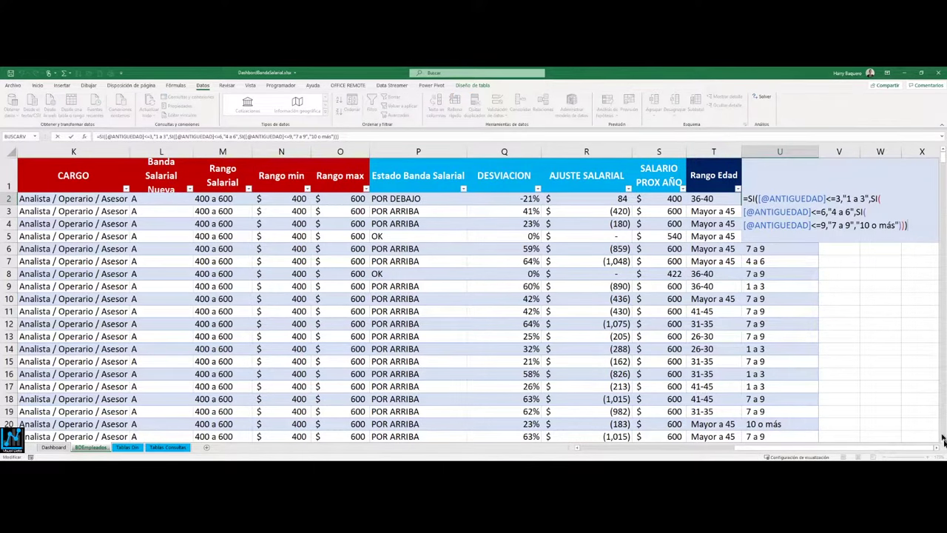
left_click(937, 450)
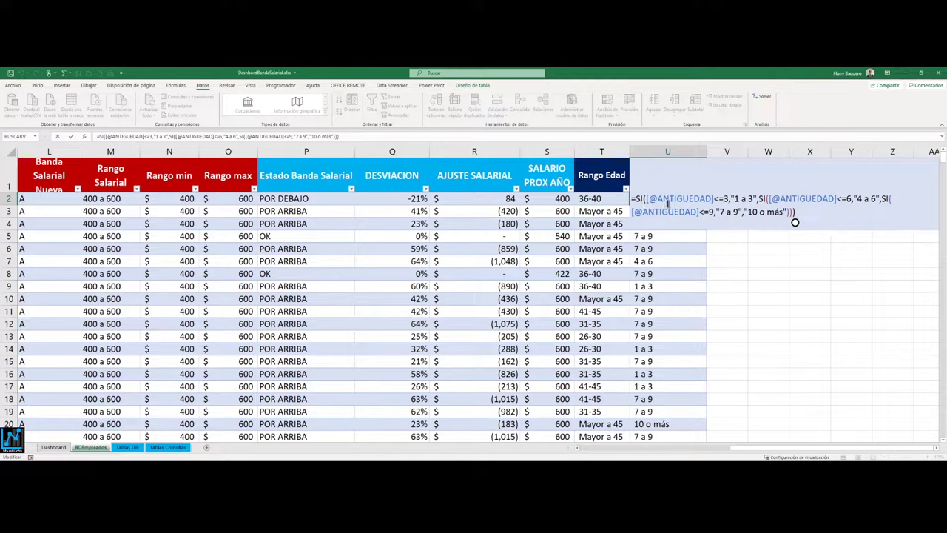
left_click(729, 199)
left_click_drag(742, 213, 717, 212)
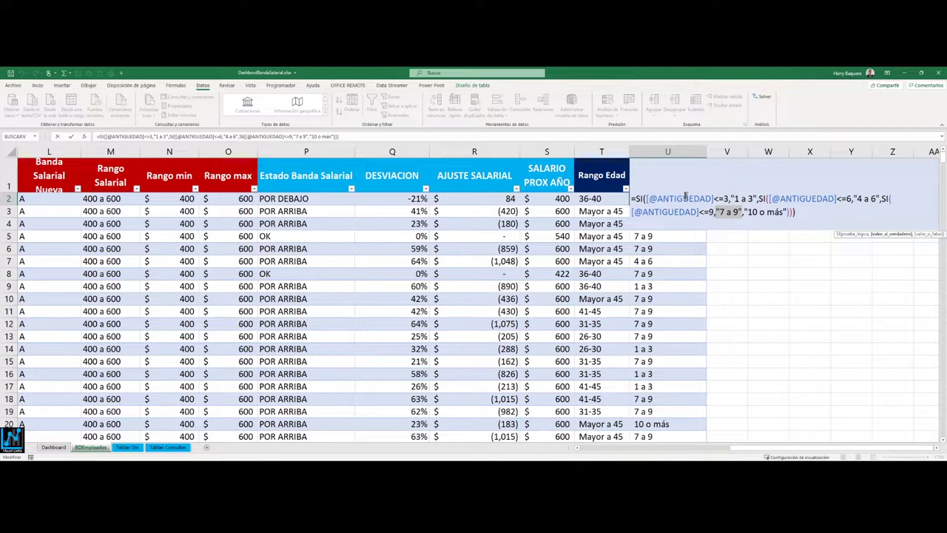
left_click_drag(744, 213, 796, 213)
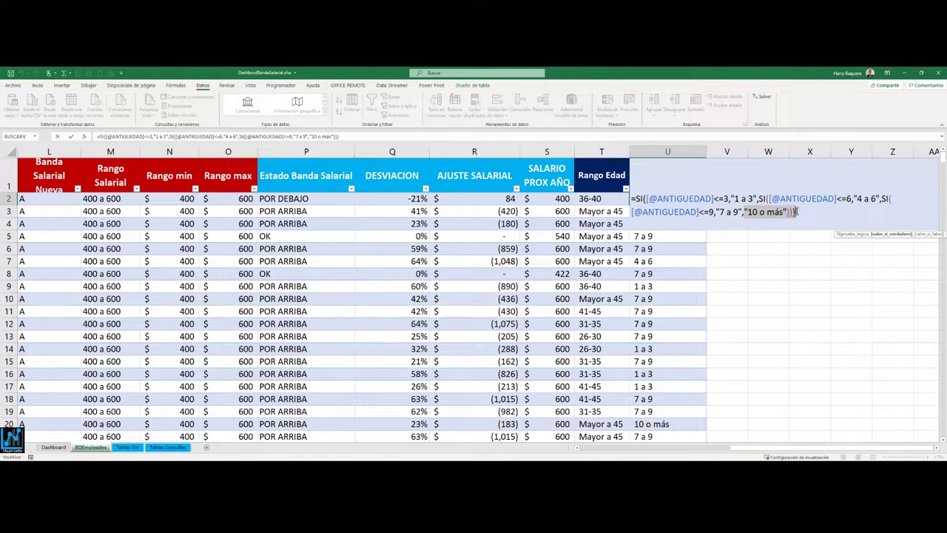
key("Escape")
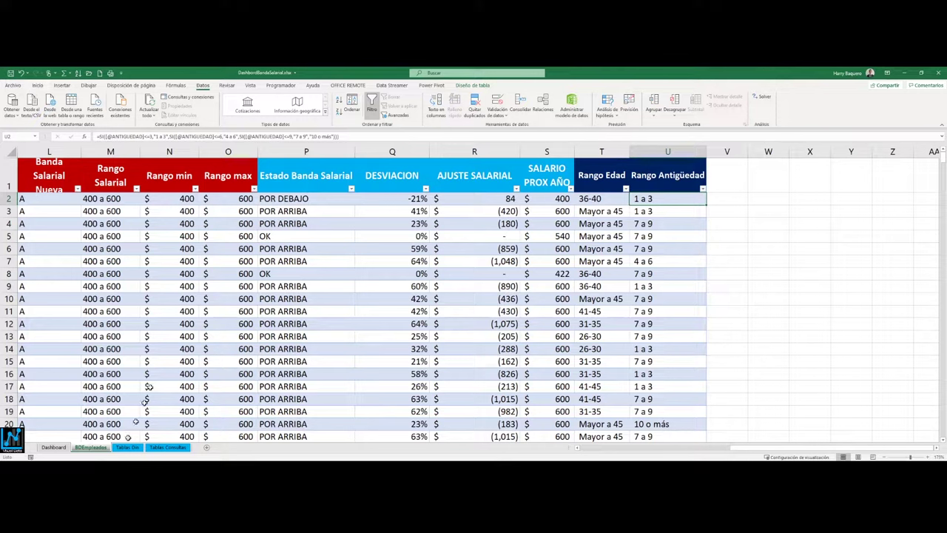
right_click(387, 213)
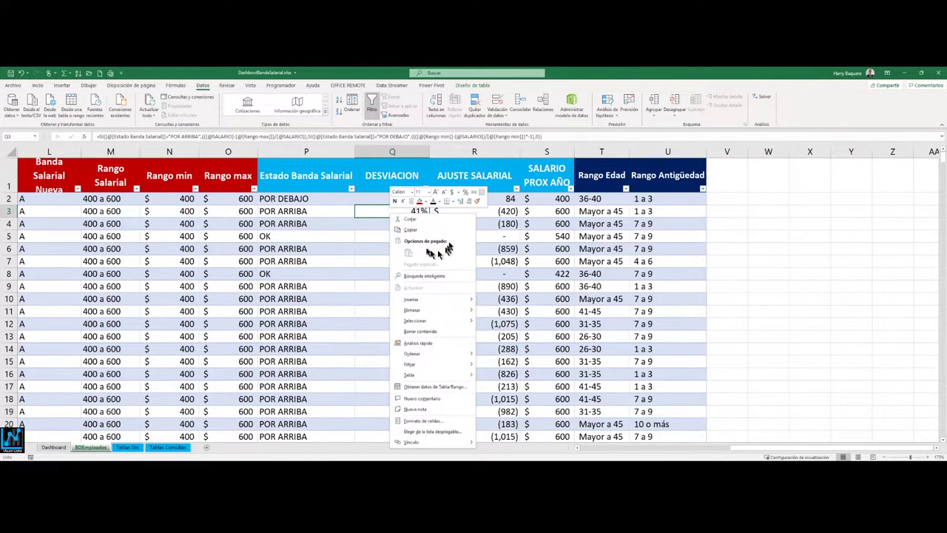
left_click(295, 250)
right_click(294, 250)
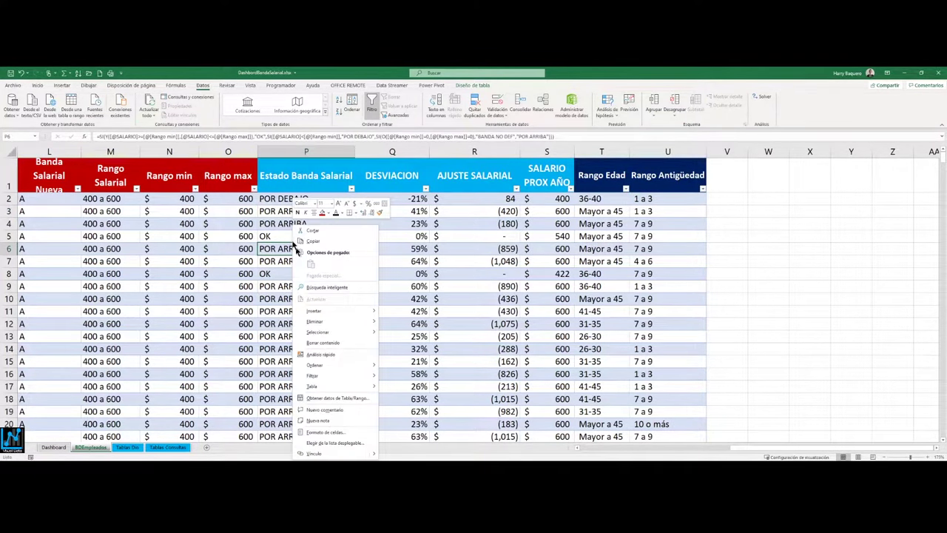
left_click(62, 85)
left_click(15, 102)
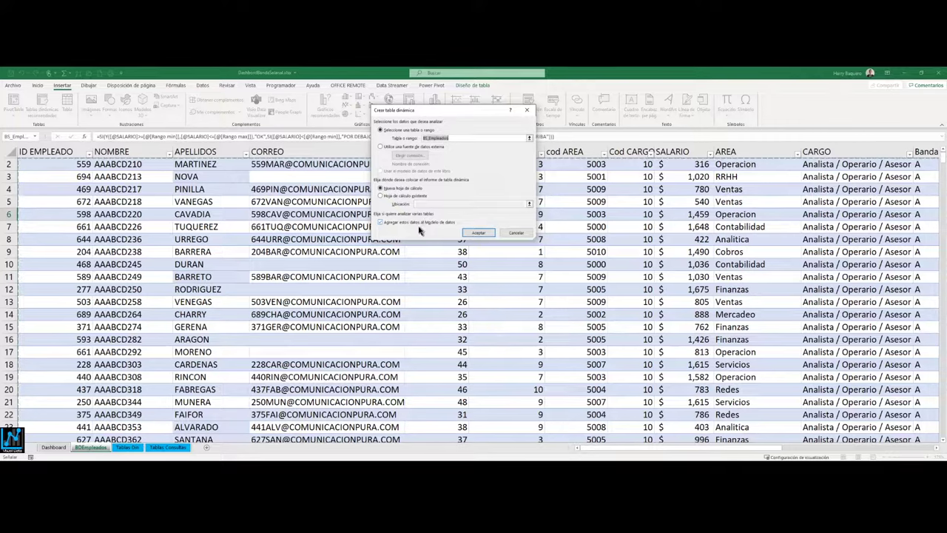
left_click_drag(441, 111, 448, 189)
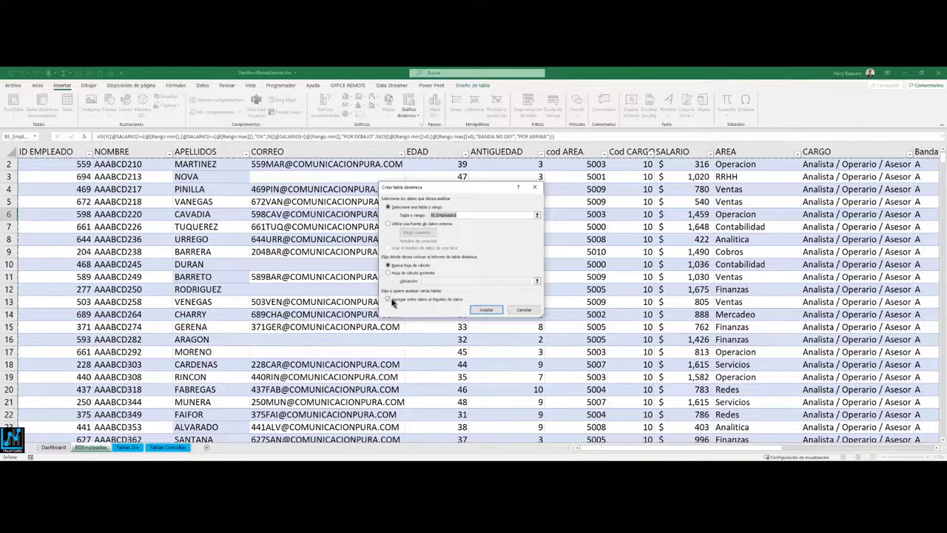
left_click(392, 302)
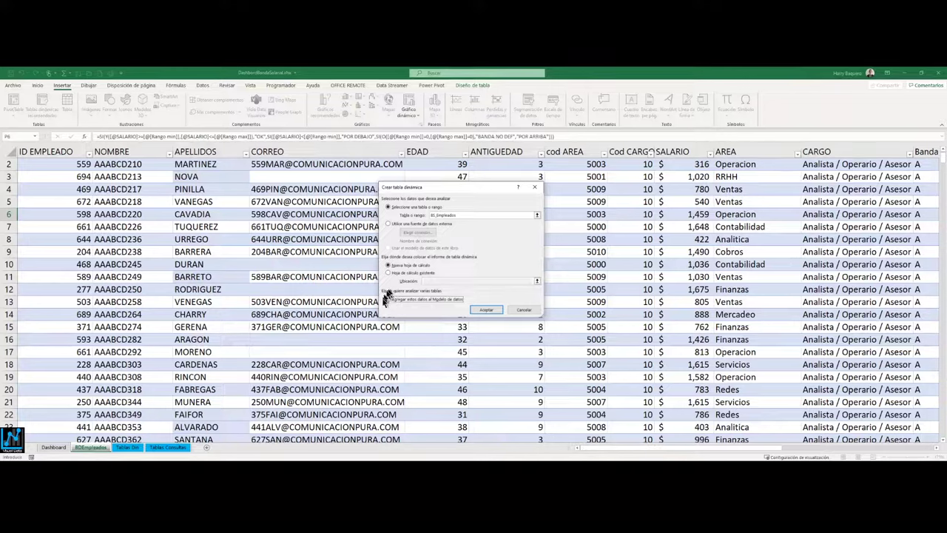
left_click(517, 313)
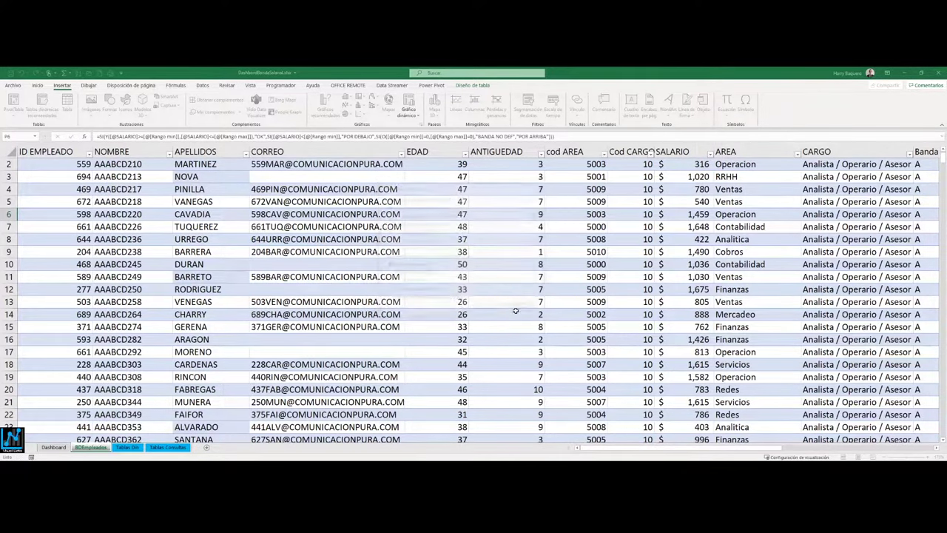
Go to the Tablas Din sheet and select the C3:P4 summary totals
left_click(130, 449)
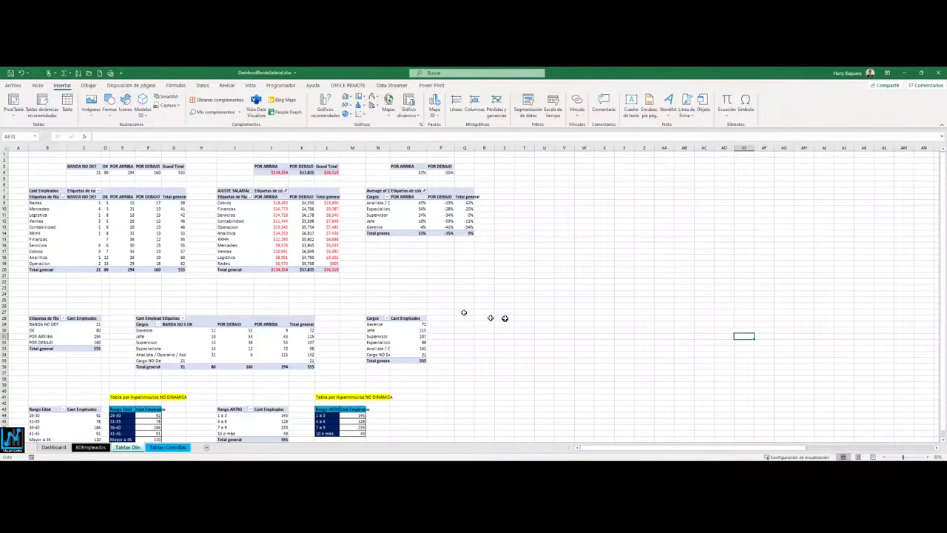
scroll(506, 311, "up", 3, "ctrl")
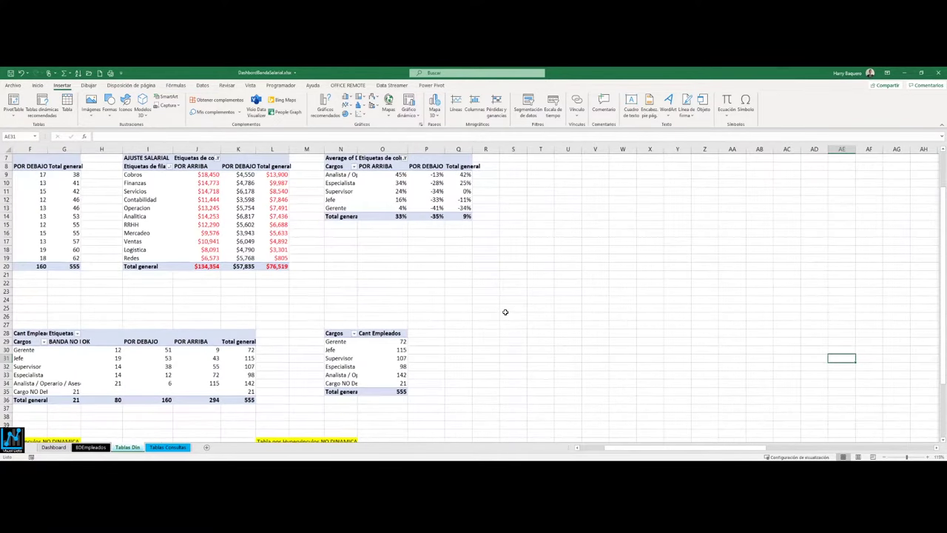
scroll(597, 453, "left", 2)
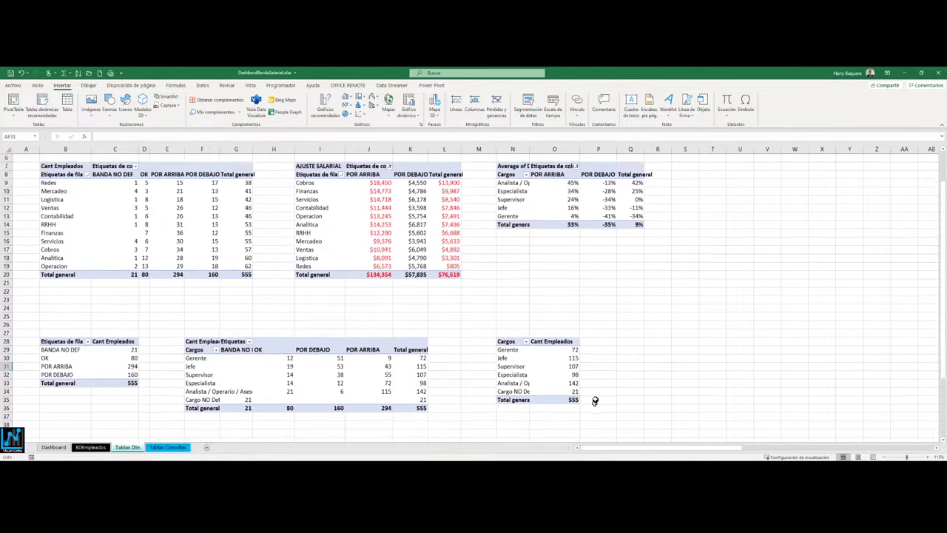
scroll(594, 399, "up", 2)
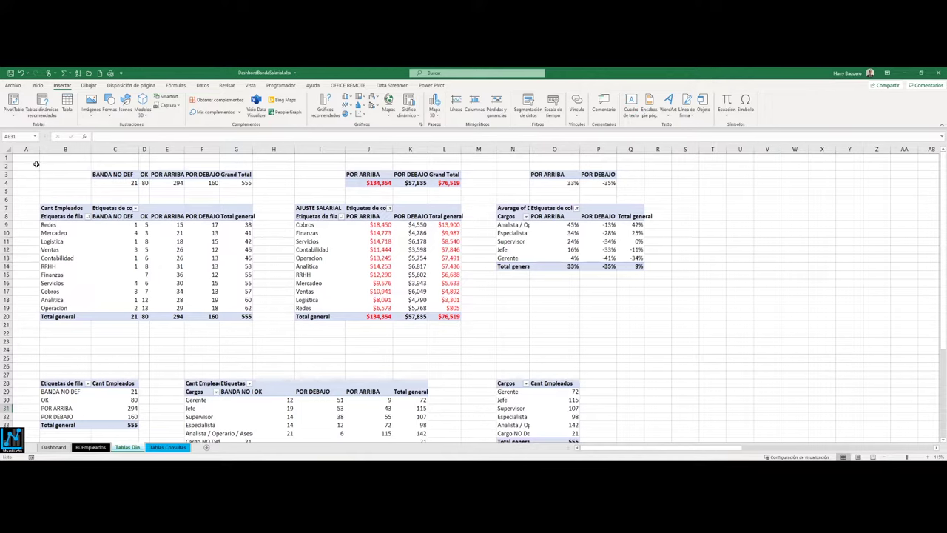
left_click_drag(35, 164, 256, 333)
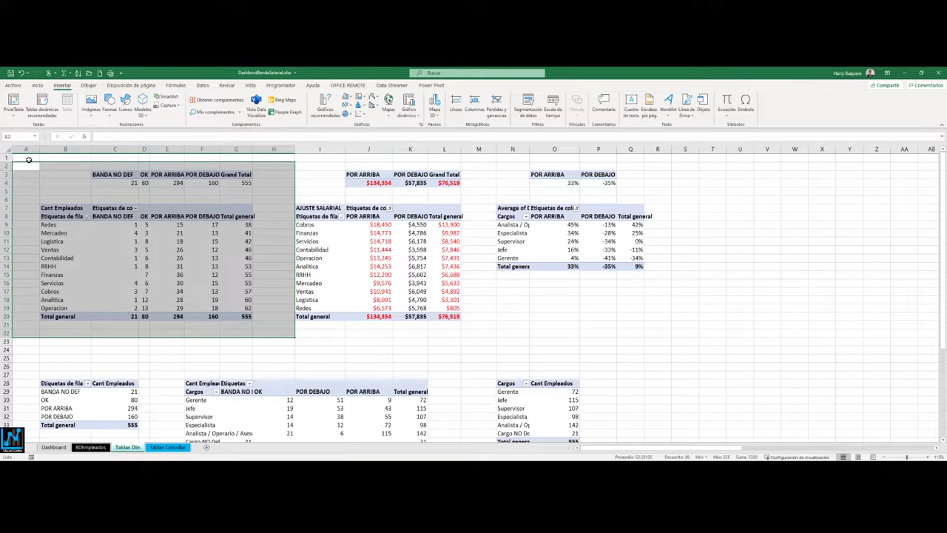
left_click_drag(35, 166, 261, 341)
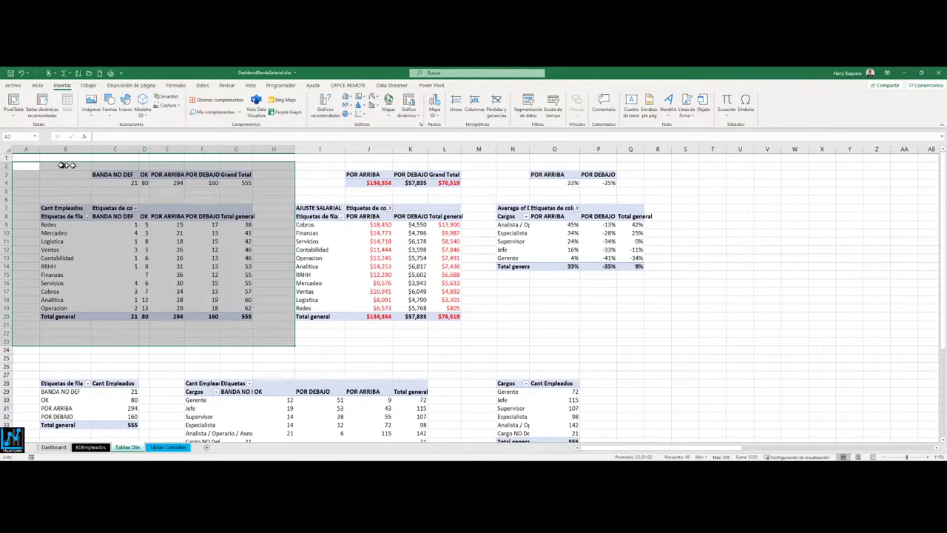
left_click_drag(34, 164, 253, 316)
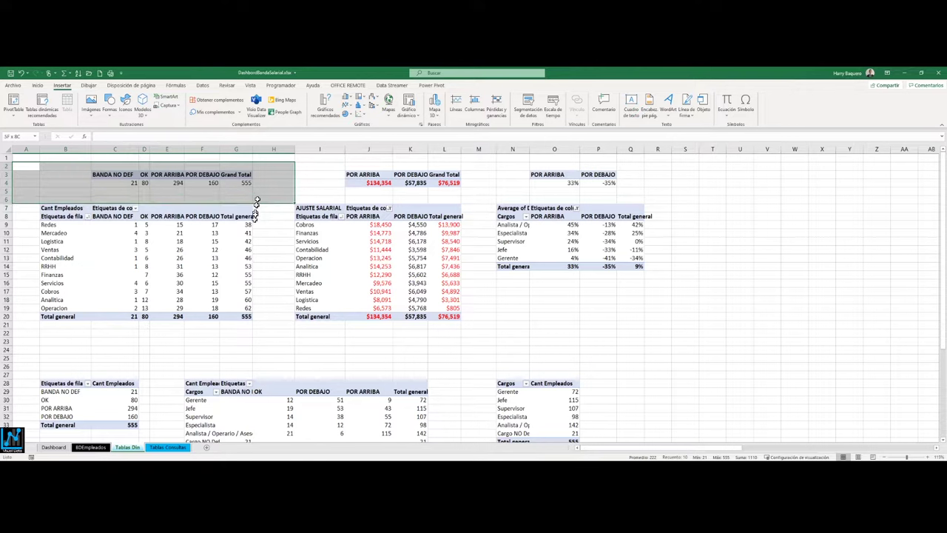
left_click_drag(121, 174, 607, 183)
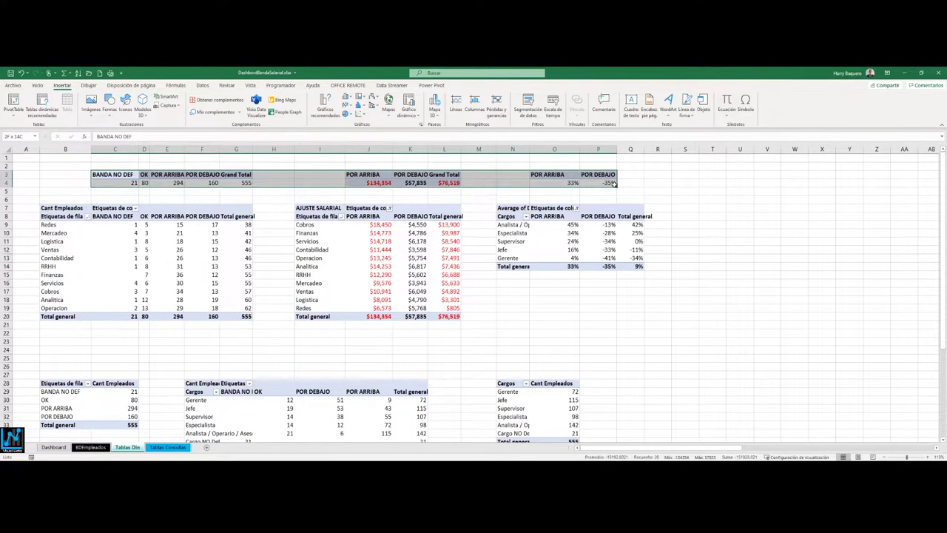
Apply All Borders to the C3:P4 summary block
left_click(37, 85)
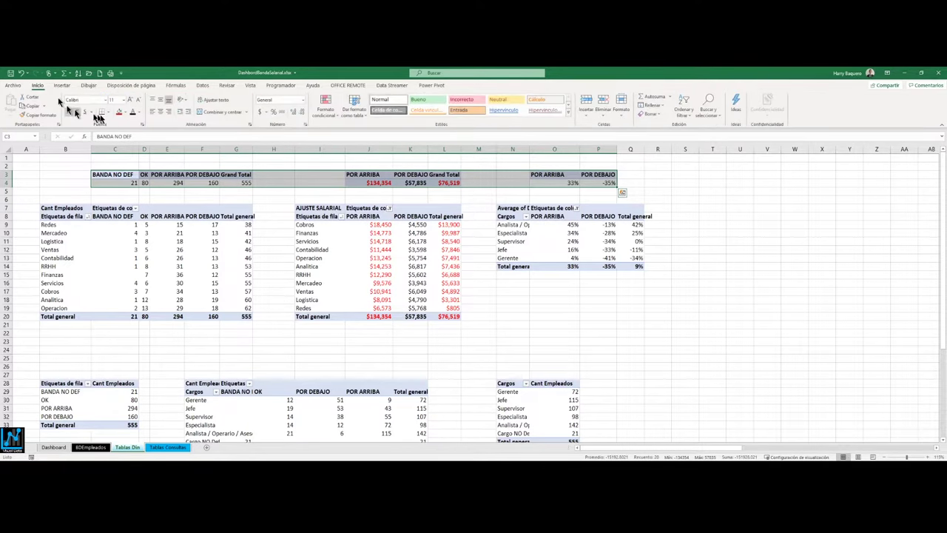
left_click(108, 112)
left_click(124, 208)
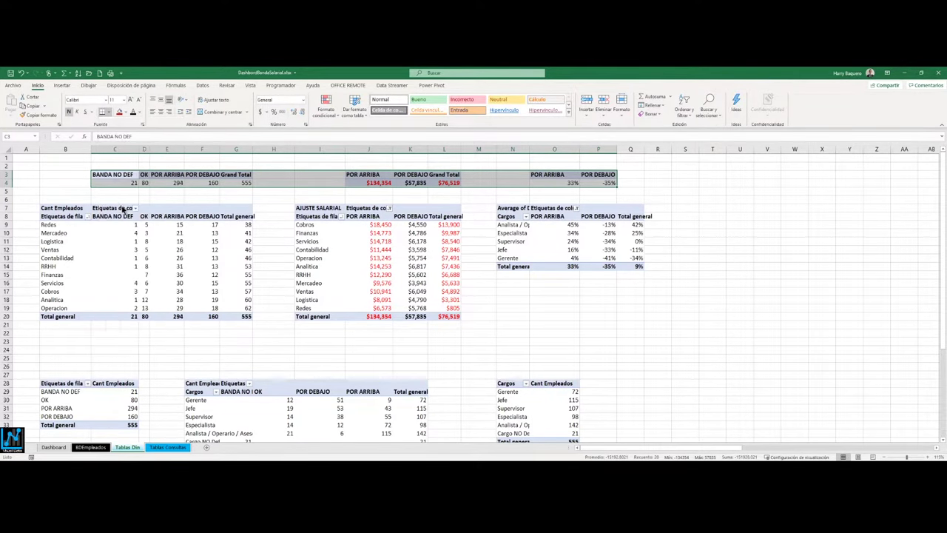
left_click(128, 175)
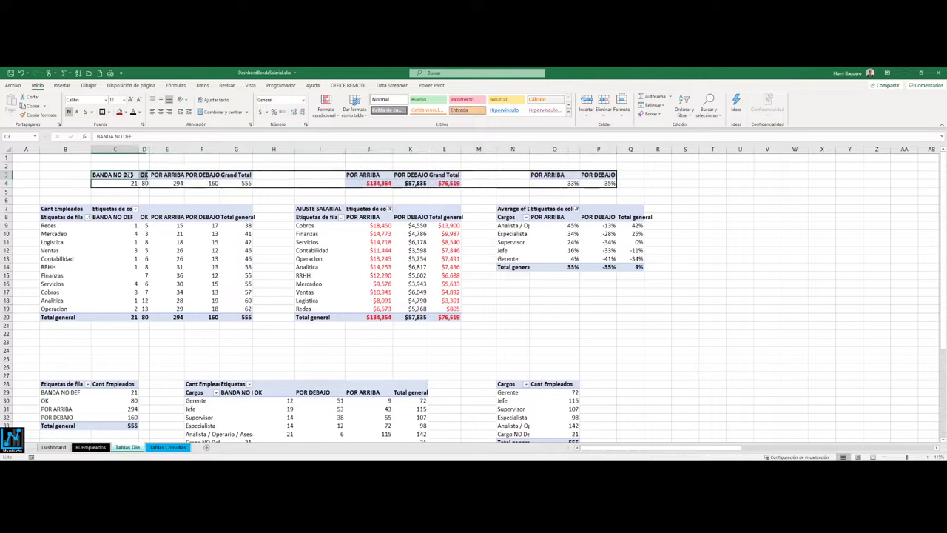
Shade the header cells C3:G3, J3:L3 and O3:P3 light blue
left_click_drag(128, 175, 245, 175)
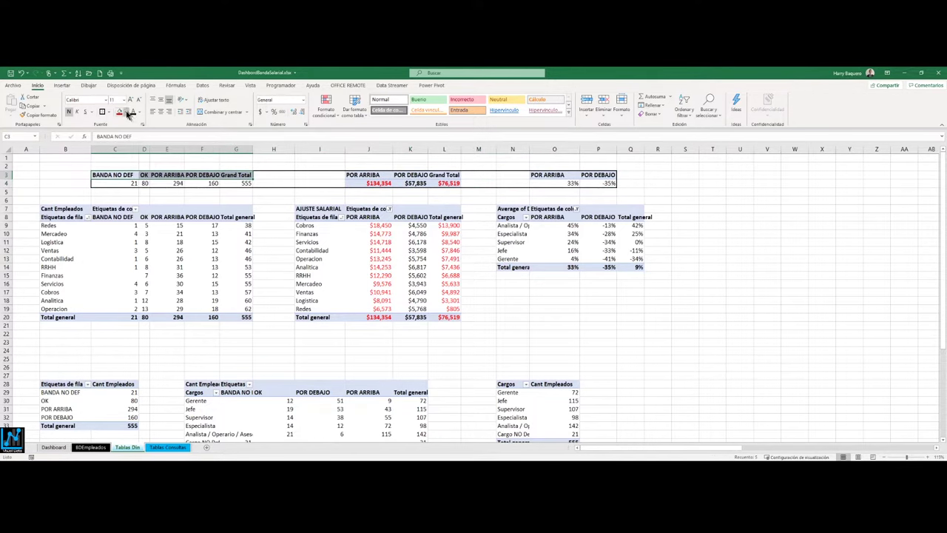
left_click(130, 113)
left_click(159, 186)
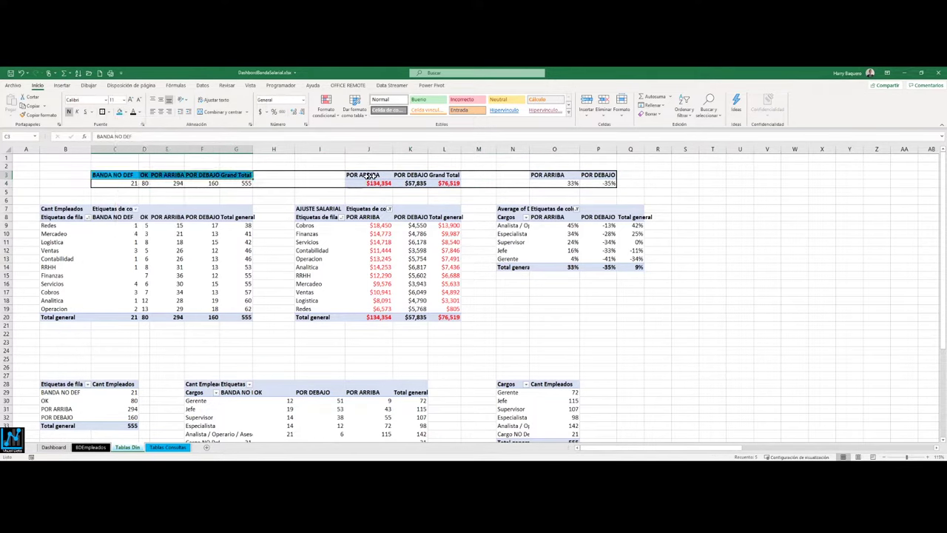
left_click_drag(369, 175, 444, 175)
left_click(120, 112)
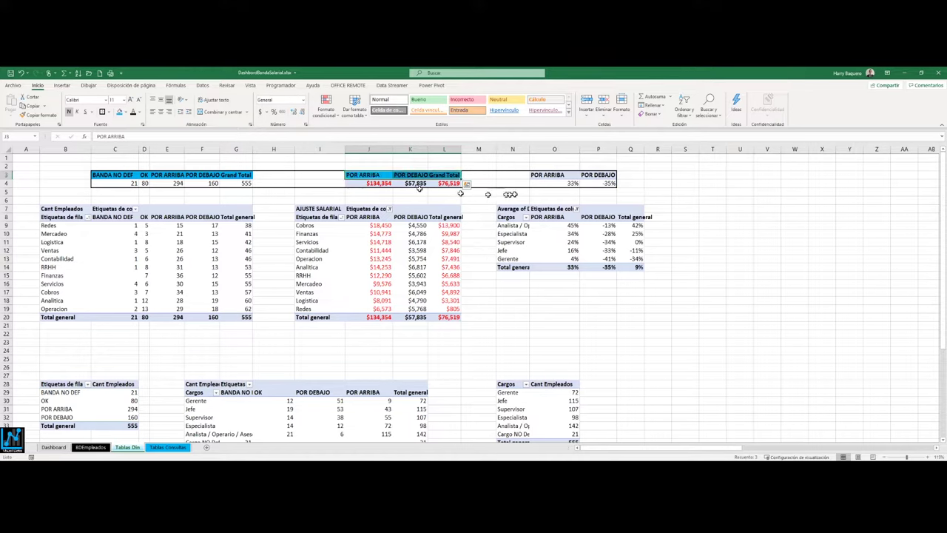
left_click_drag(543, 176, 597, 176)
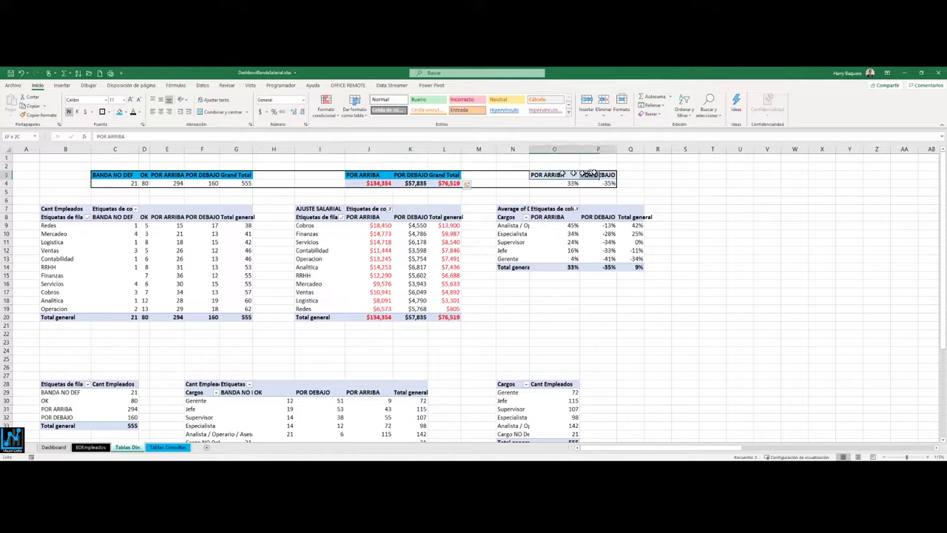
left_click(119, 112)
left_click(278, 167)
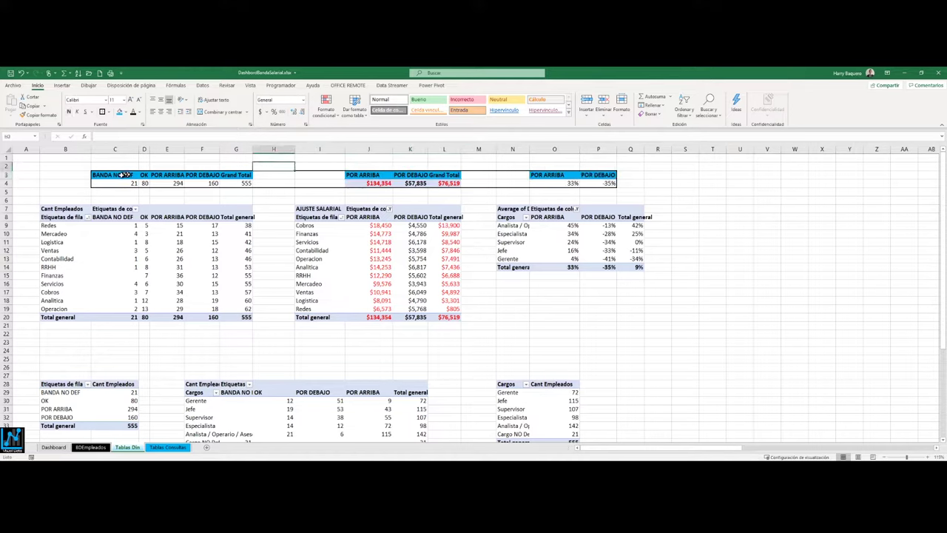
left_click_drag(124, 175, 605, 182)
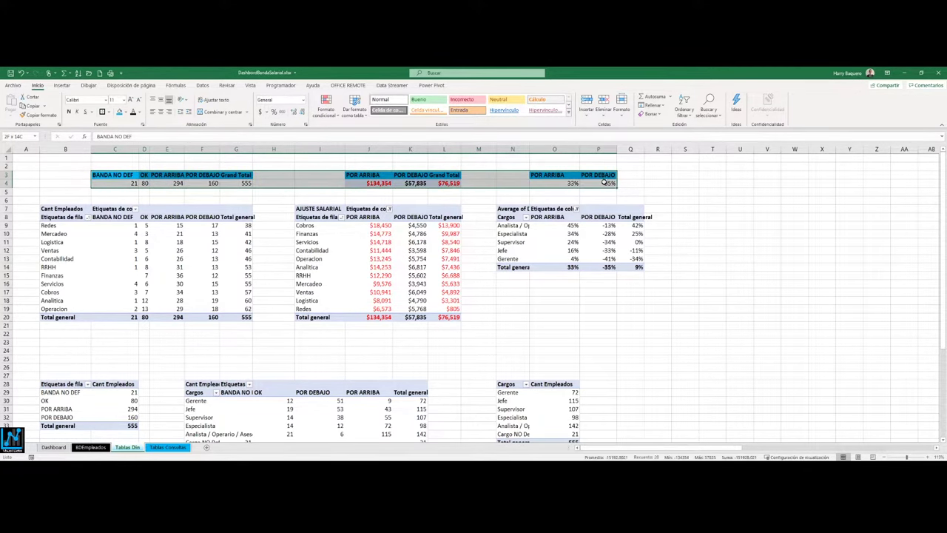
left_click(53, 447)
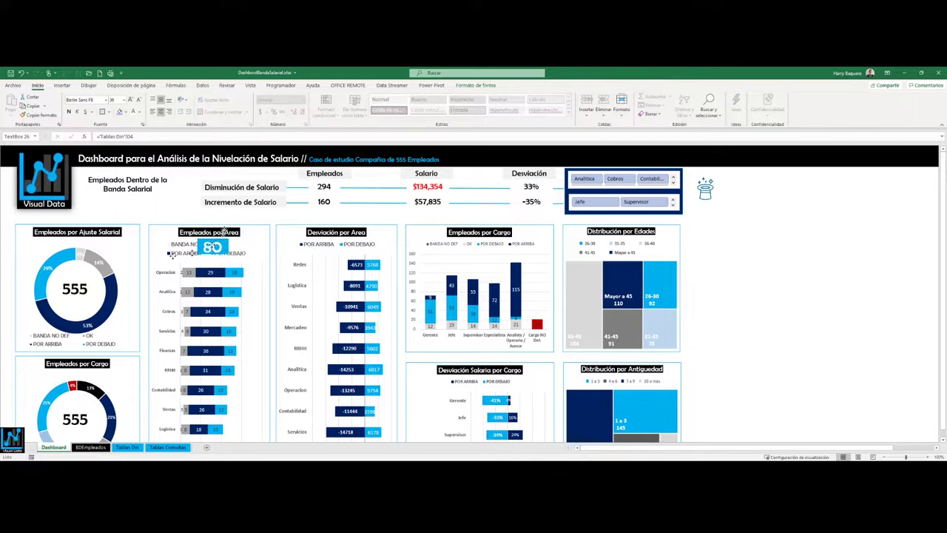
Move the 80 box under the Banda Salarial label and check the 294, $134,354 and percentage KPI boxes
mouse_move(128, 202)
left_mouse_down()
mouse_move(226, 280)
mouse_move(118, 191)
mouse_move(125, 181)
left_mouse_up()
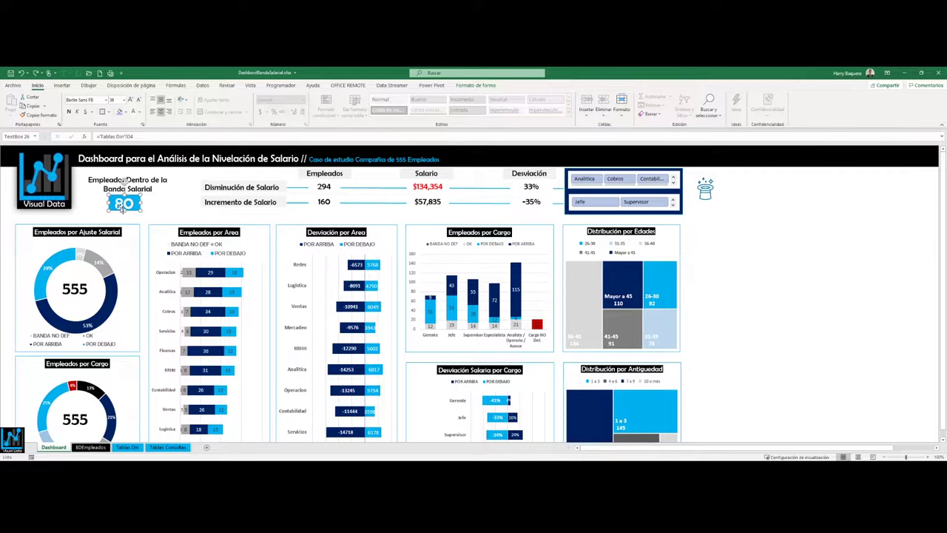
left_click(178, 205)
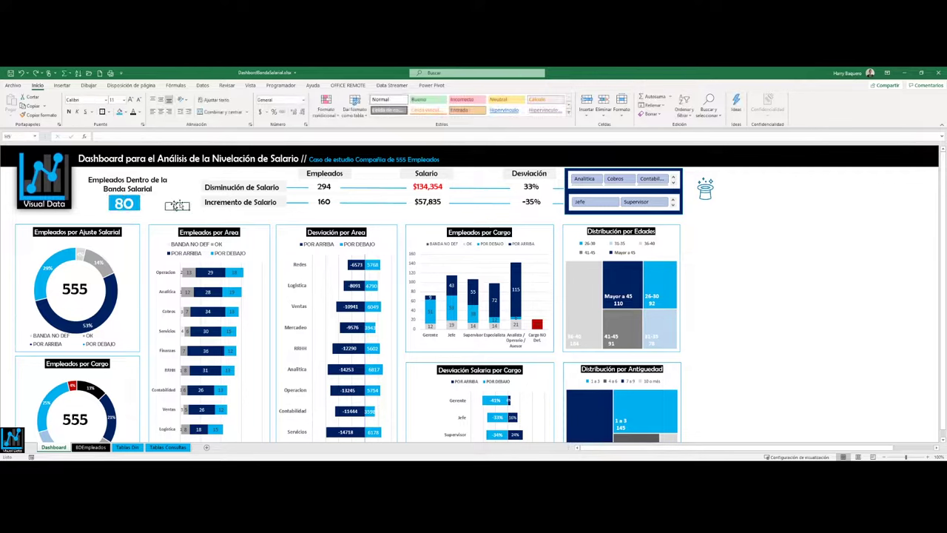
left_click(332, 189)
left_click(427, 190)
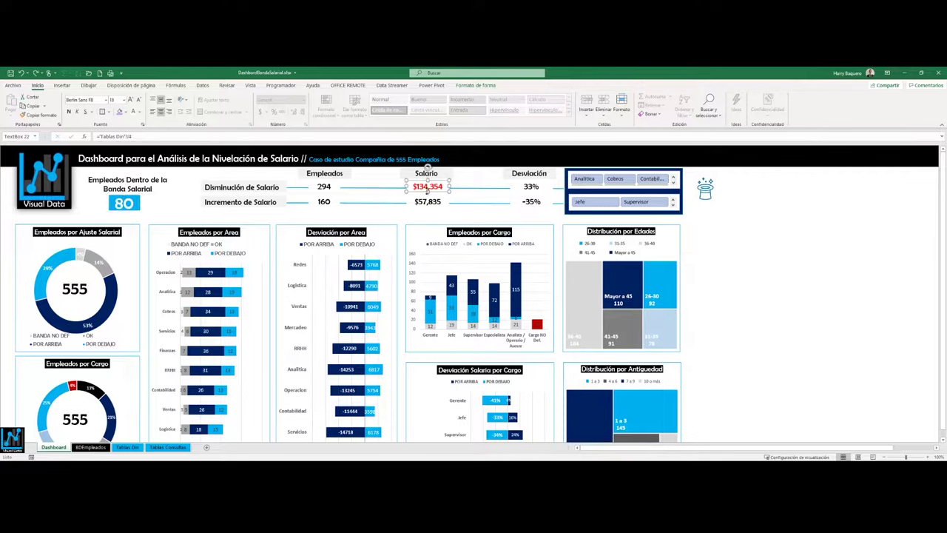
left_click(532, 187)
left_click(532, 202)
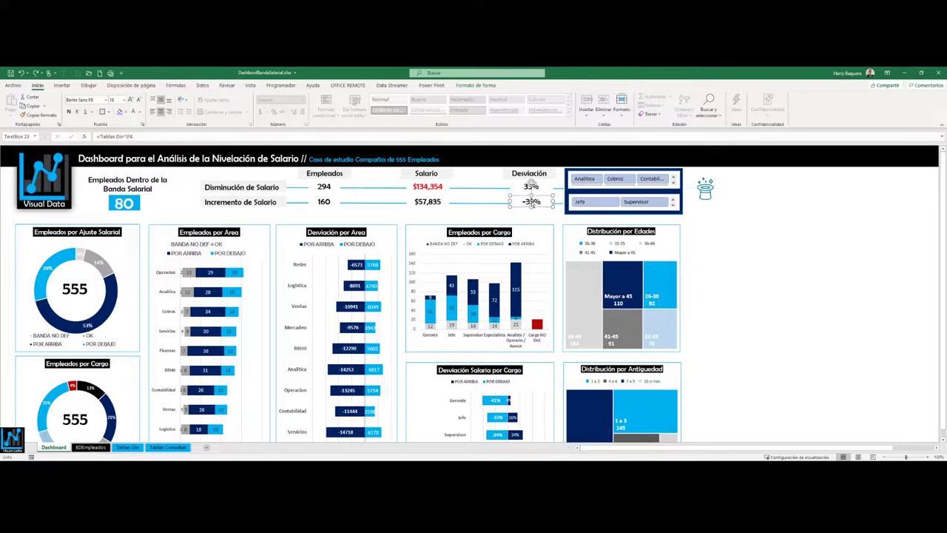
left_click(531, 186)
left_click(438, 187)
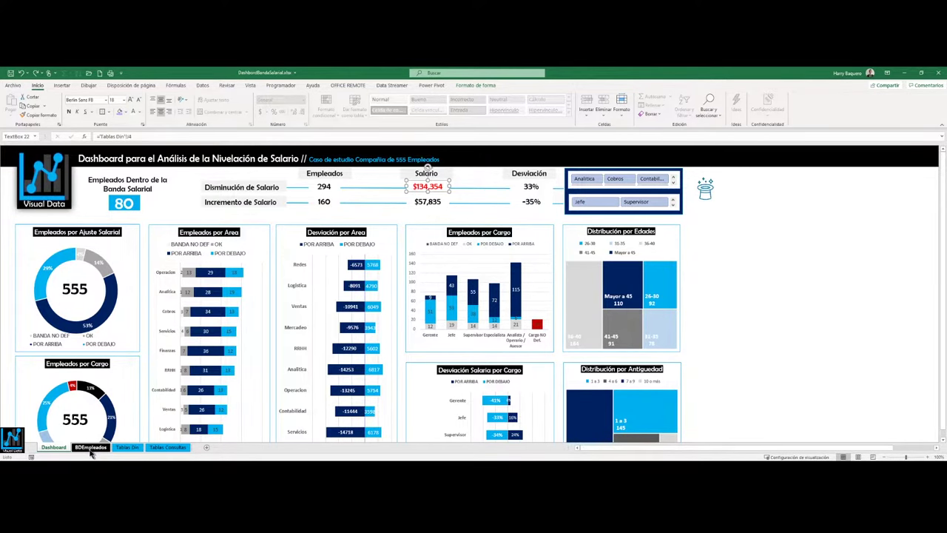
left_click(127, 448)
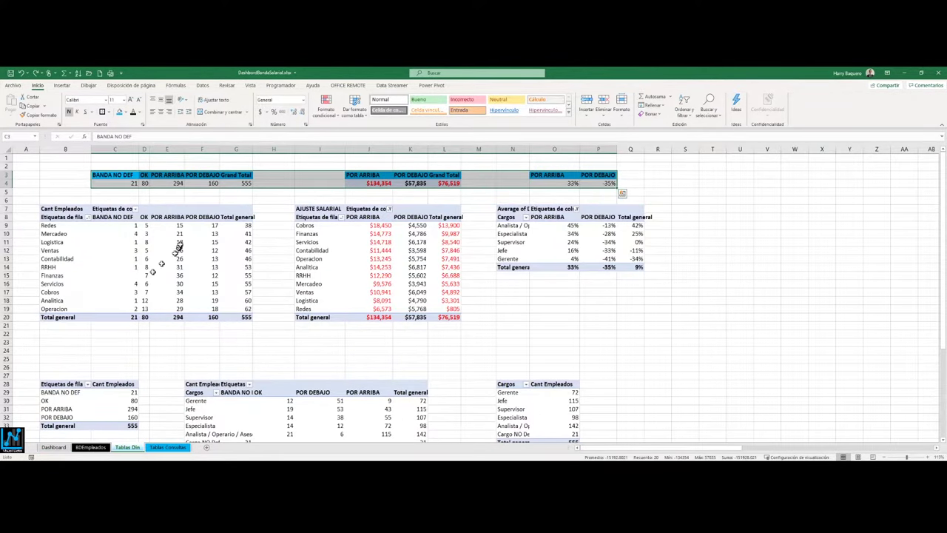
left_click(128, 183)
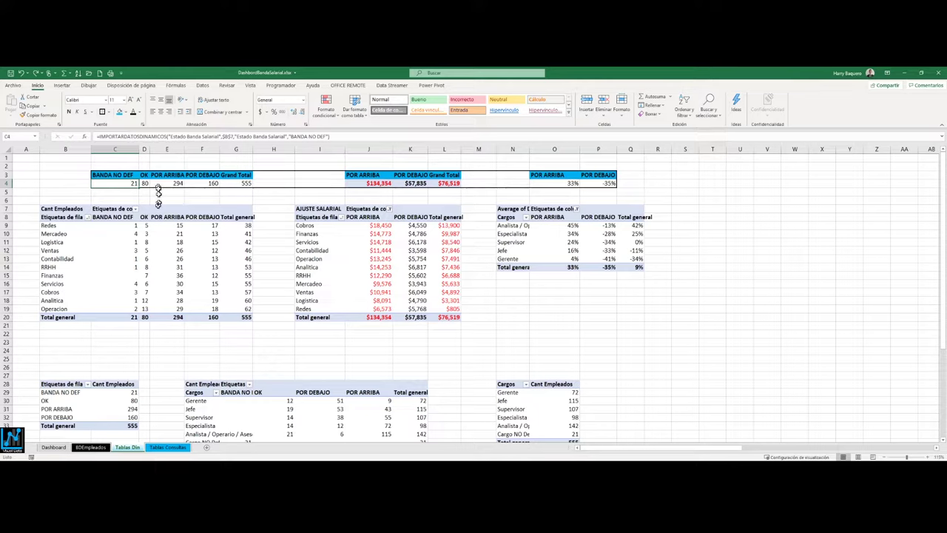
left_click(172, 194)
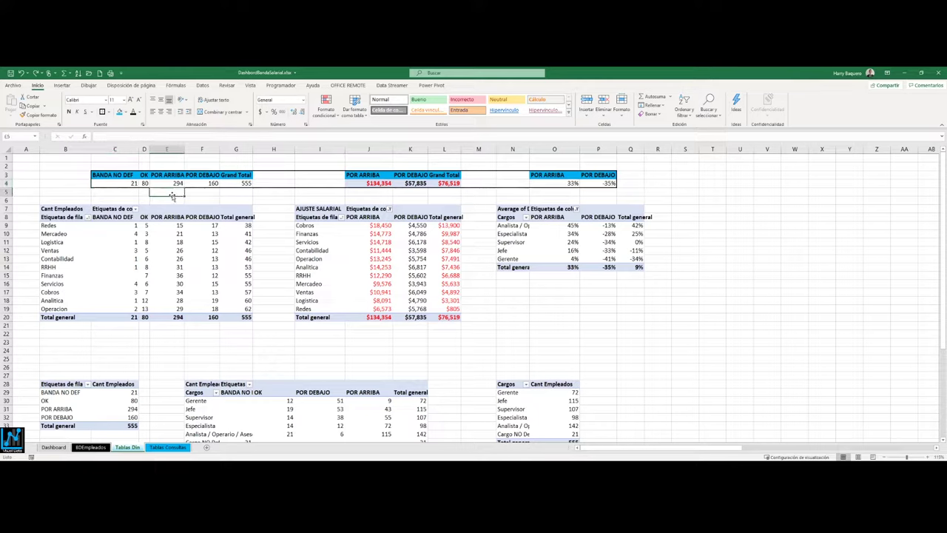
left_click(117, 195)
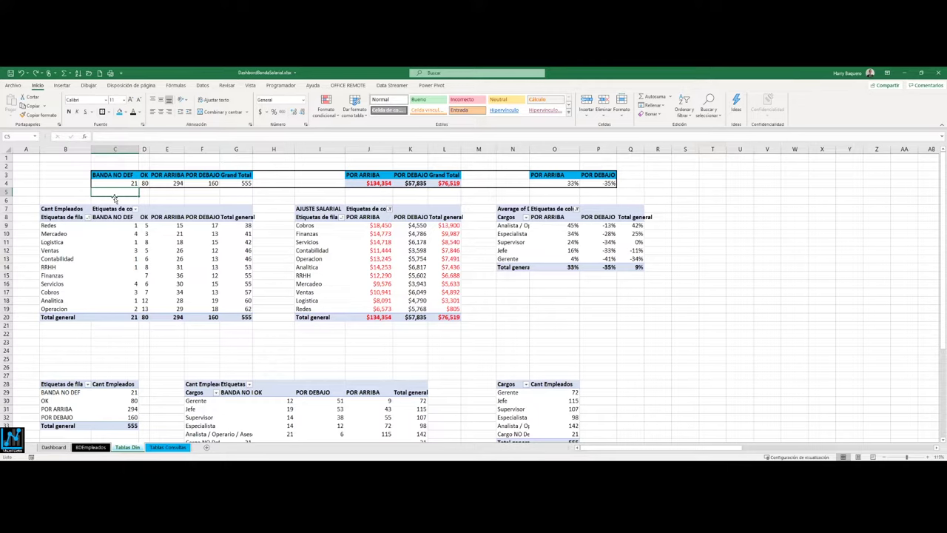
left_click(128, 183)
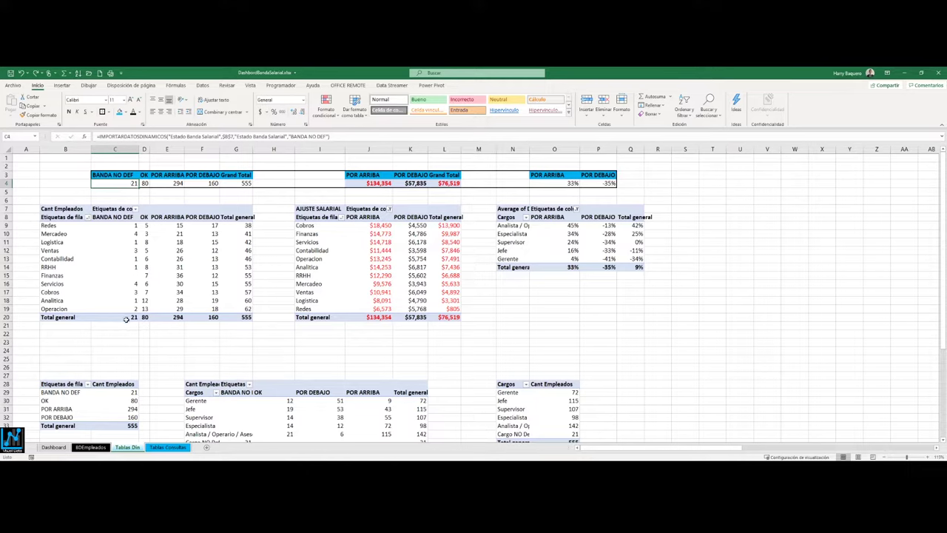
mouse_move(126, 318)
left_click(236, 274)
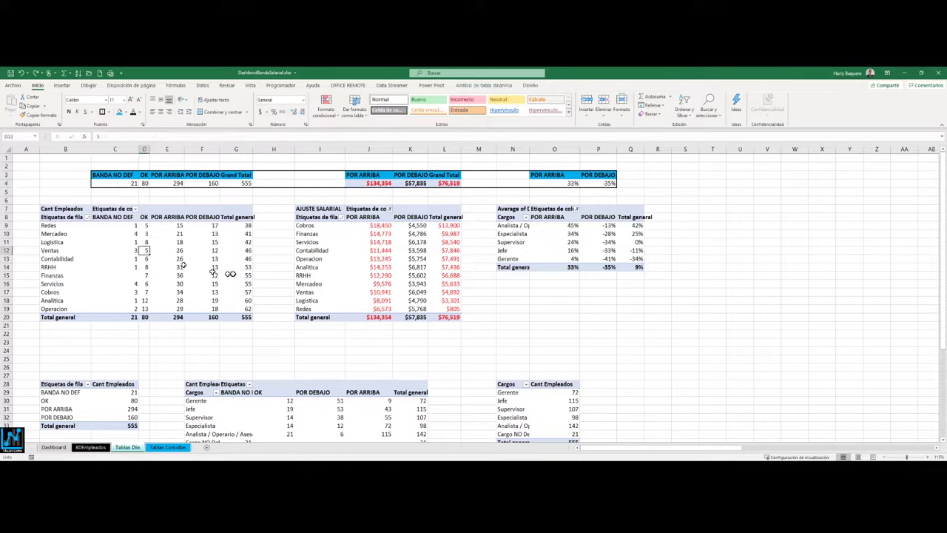
left_click(79, 448)
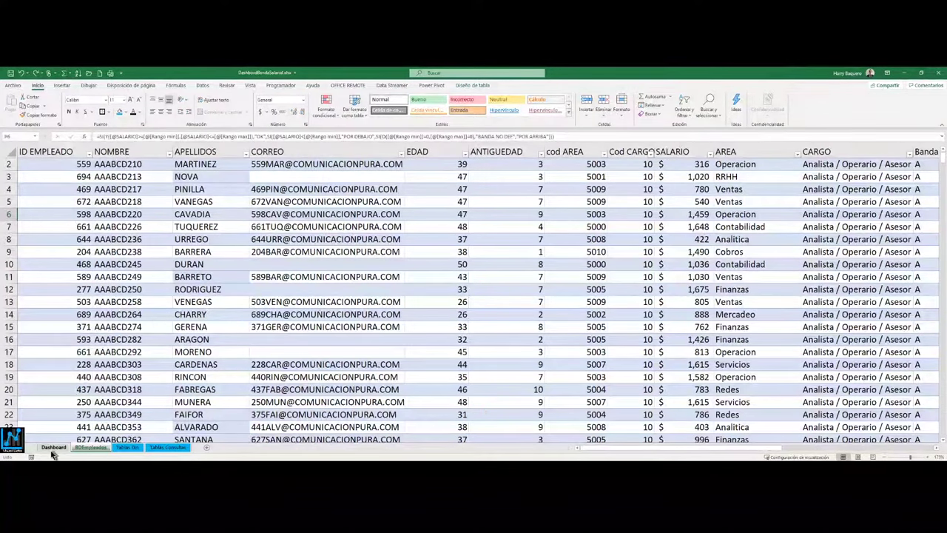
left_click(53, 448)
left_click(323, 187)
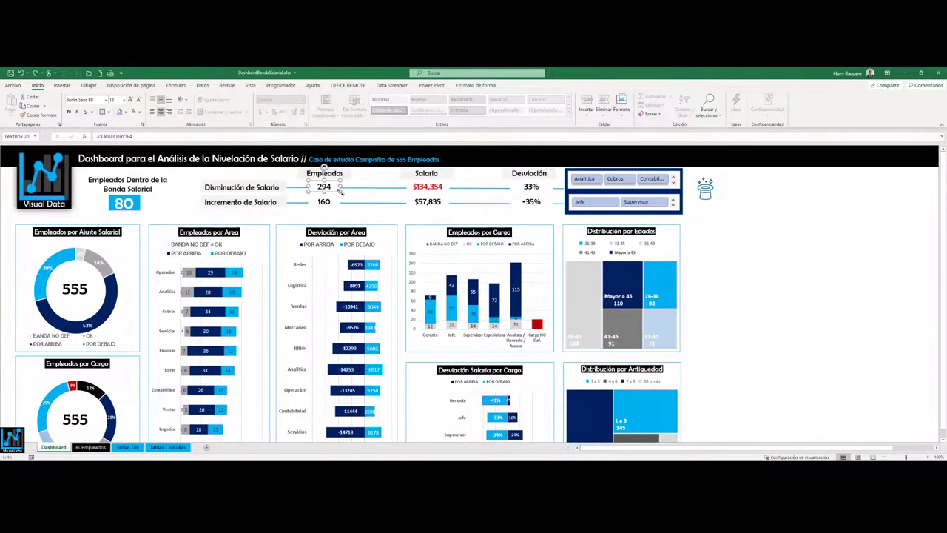
left_click(414, 200)
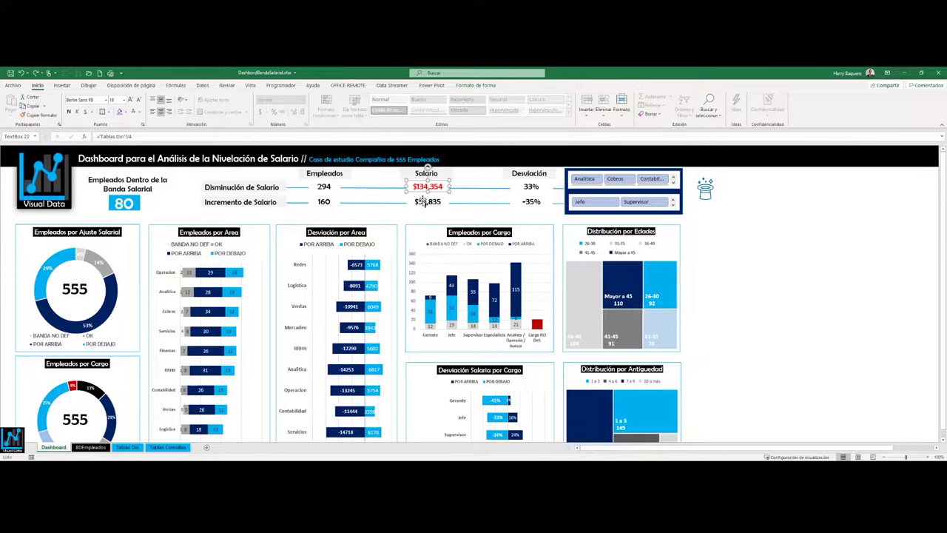
left_click(323, 202)
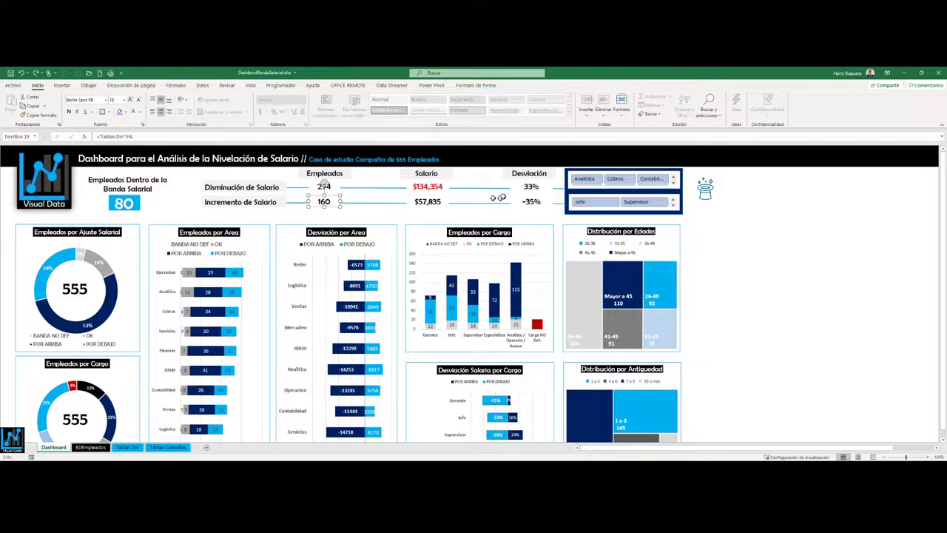
left_click(127, 447)
Re-create C4 as a GETPIVOTDATA reference to the BANDA NO DEF total in C20, showing 21
left_click(123, 184)
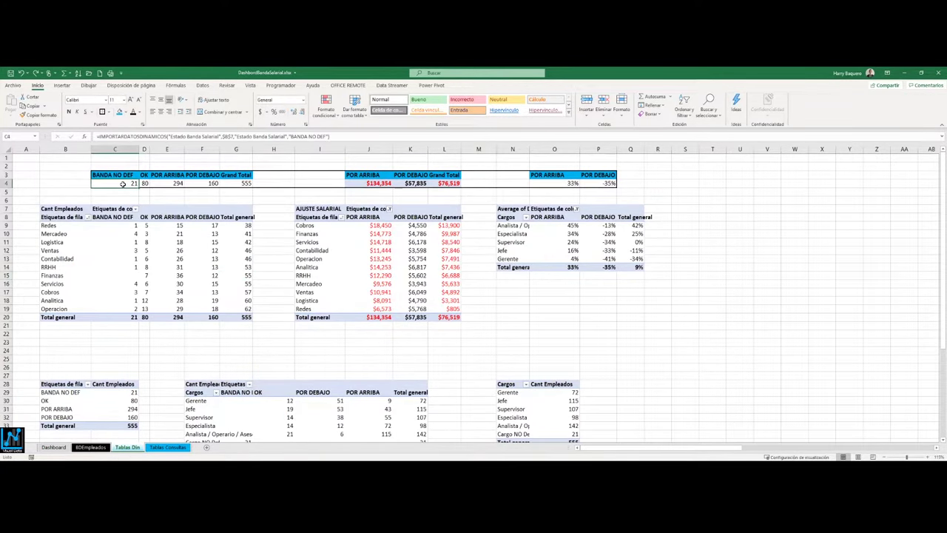
double_click(123, 184)
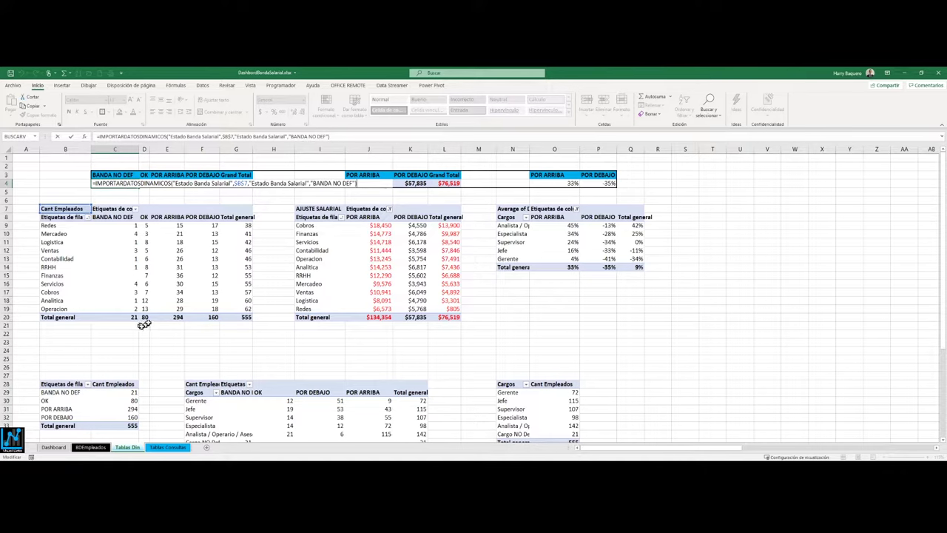
key("ctrl+Return")
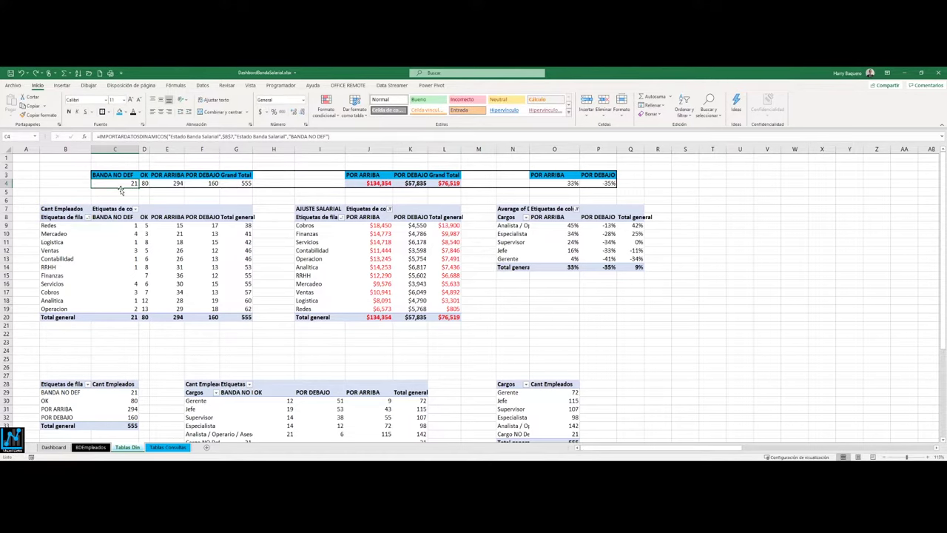
type("=")
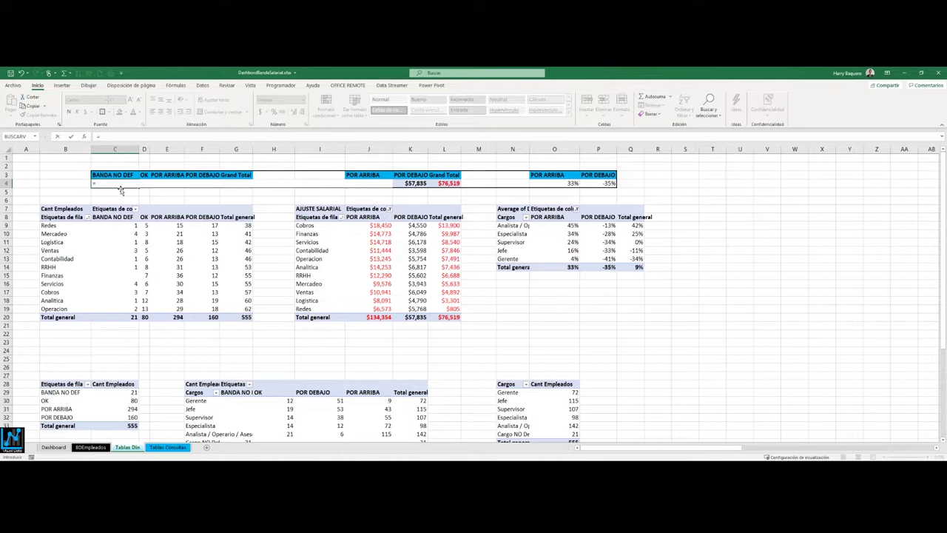
left_click(131, 317)
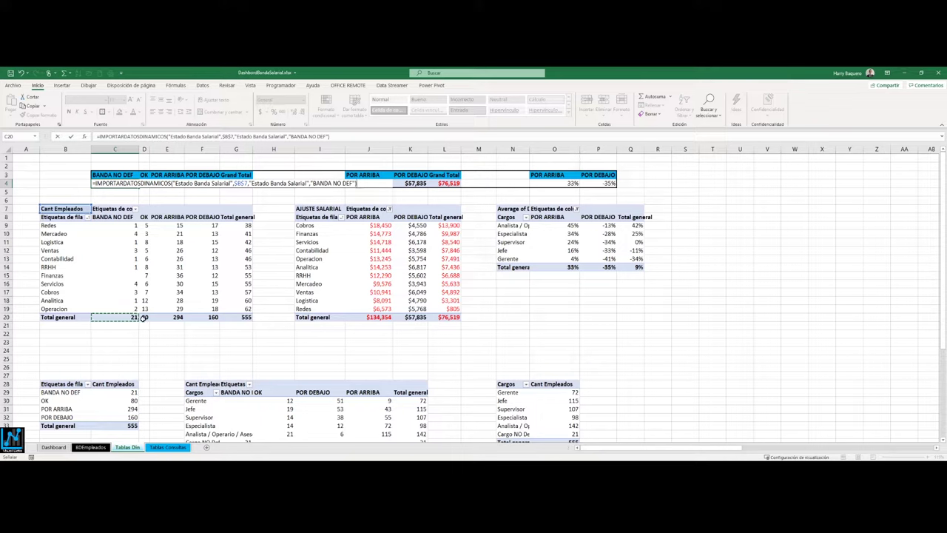
key("Return")
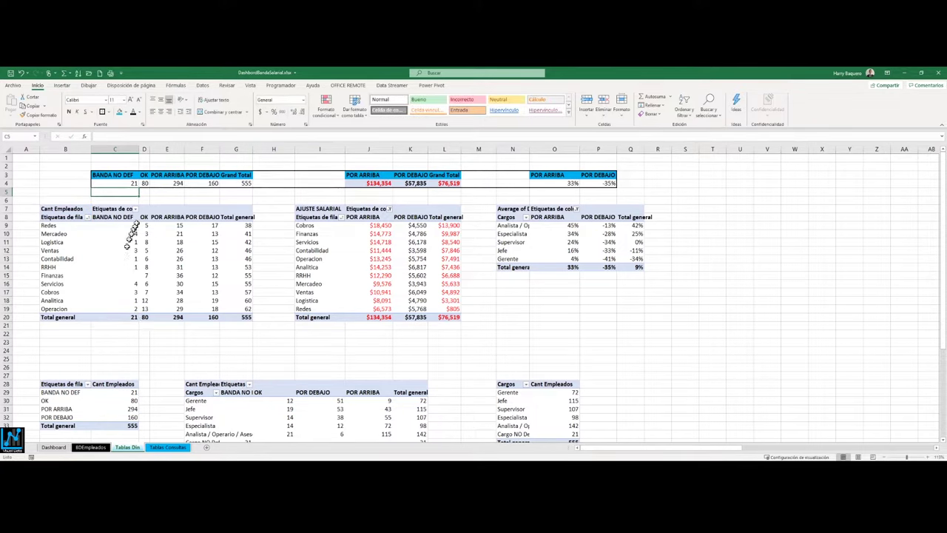
left_click(87, 217)
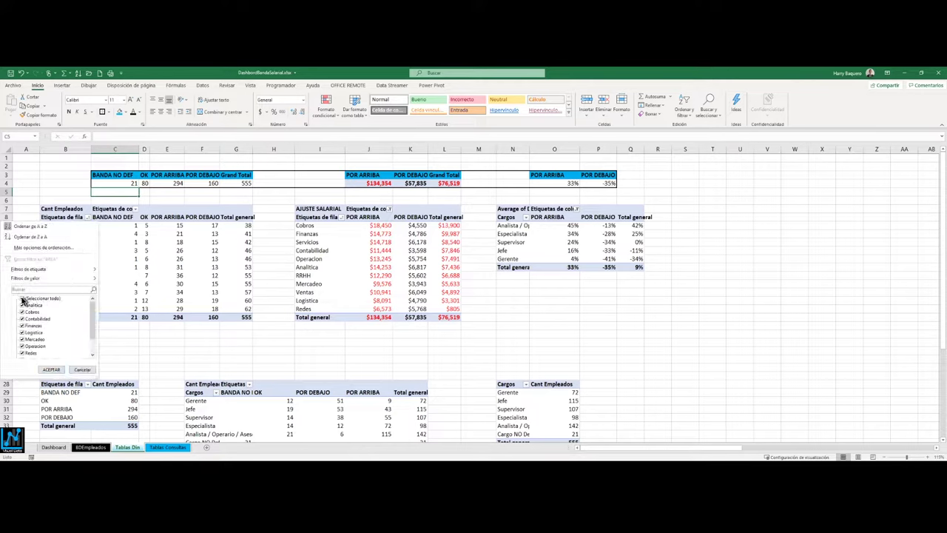
left_click(23, 299)
left_click(22, 340)
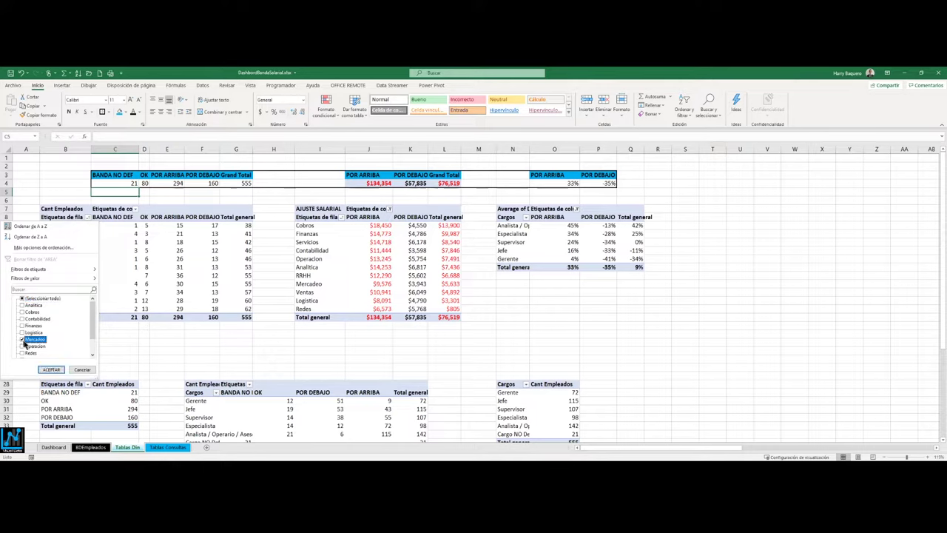
left_click(50, 369)
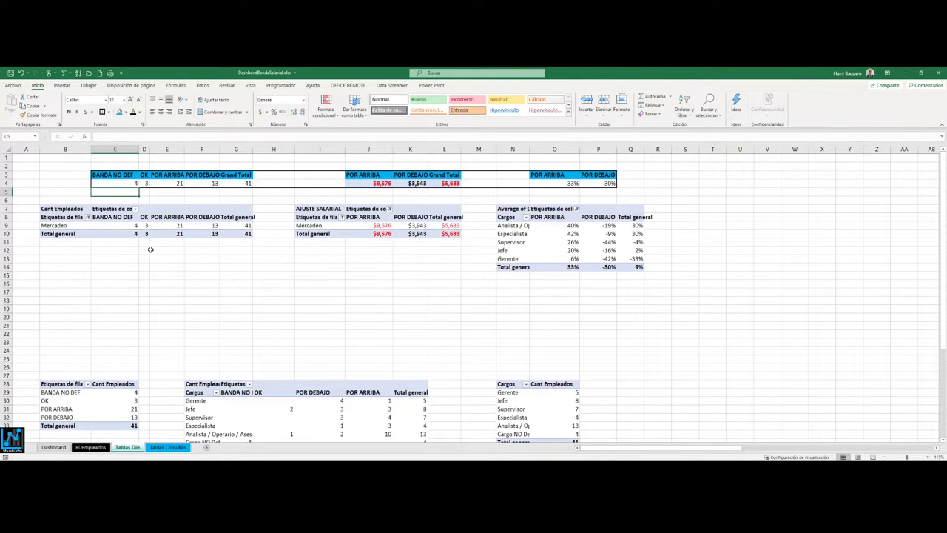
left_click(135, 183)
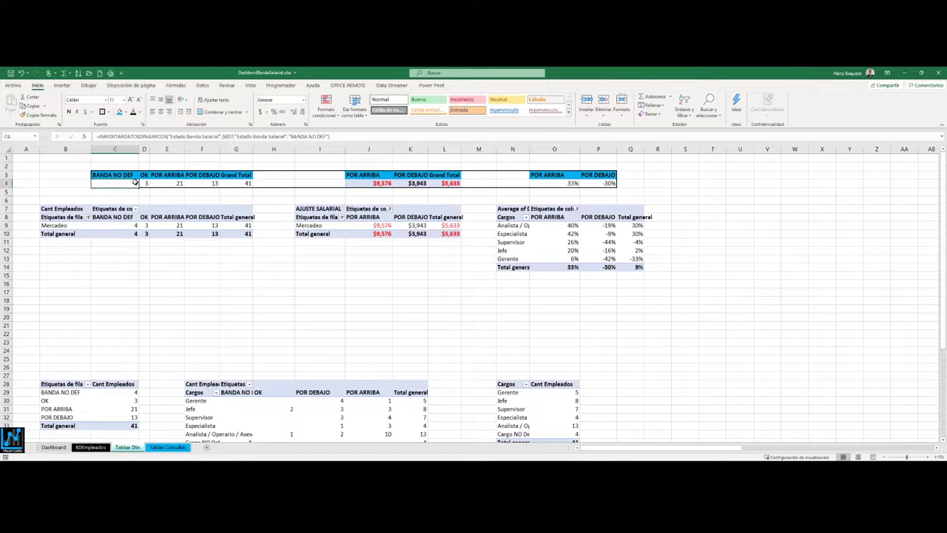
double_click(135, 183)
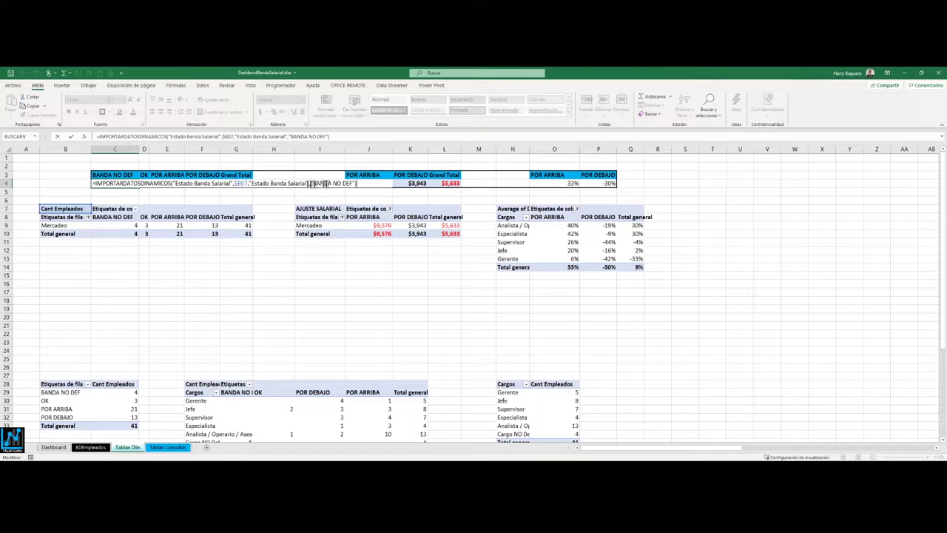
left_click(90, 219)
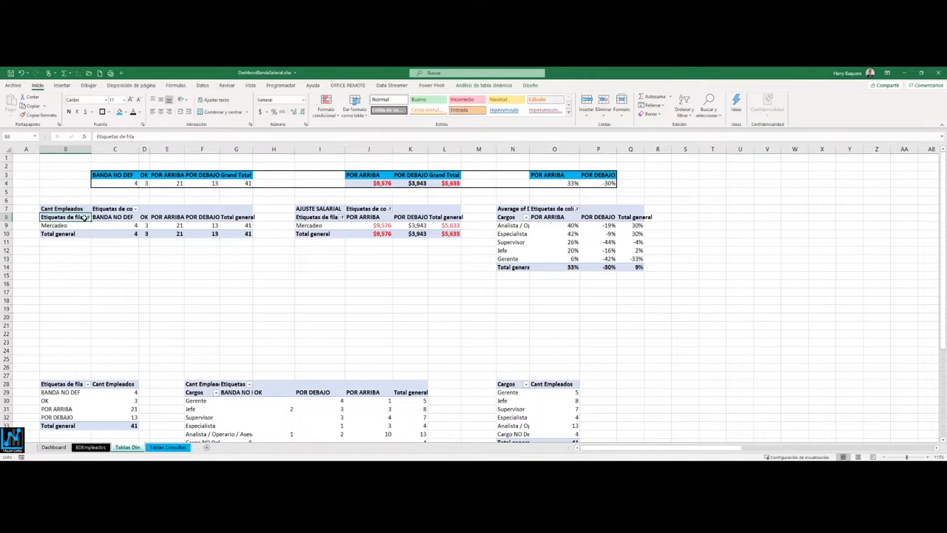
left_click(87, 217)
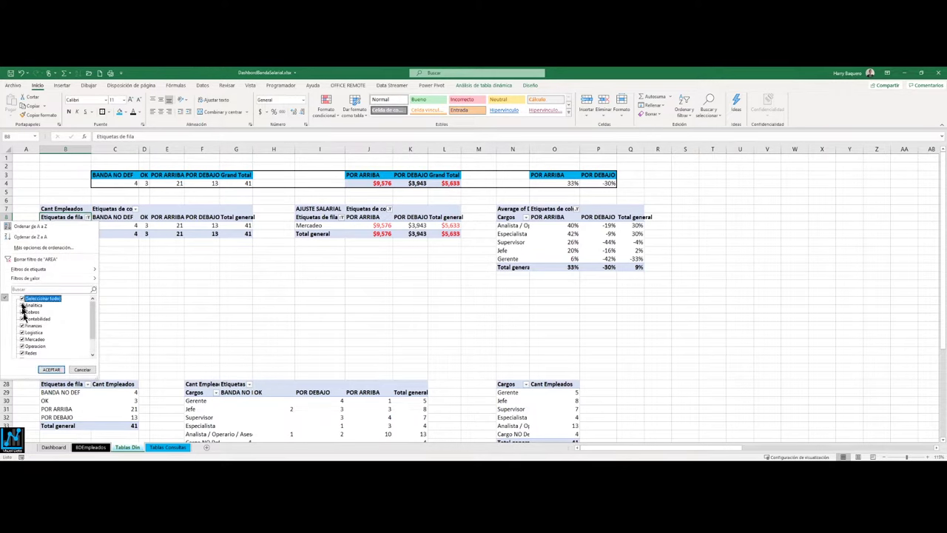
left_click(41, 369)
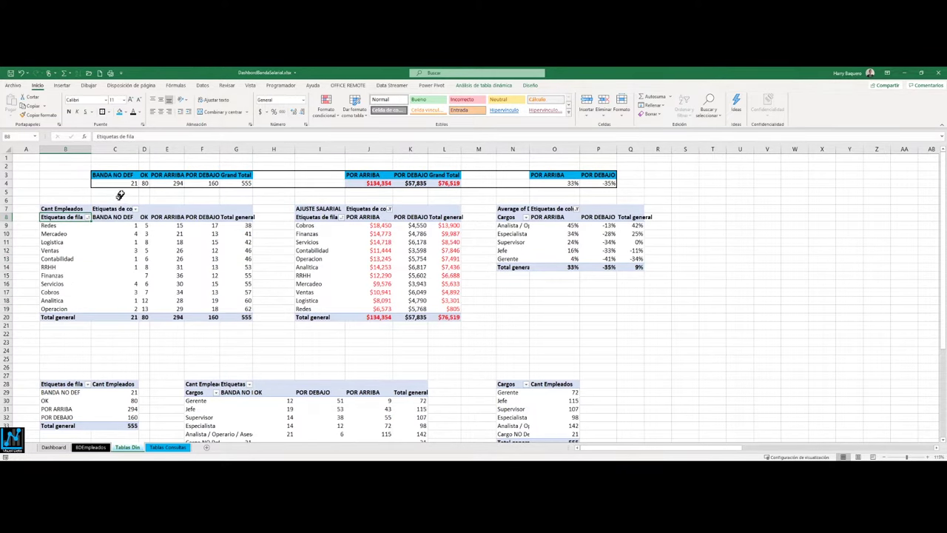
left_click(137, 183)
left_click(144, 316)
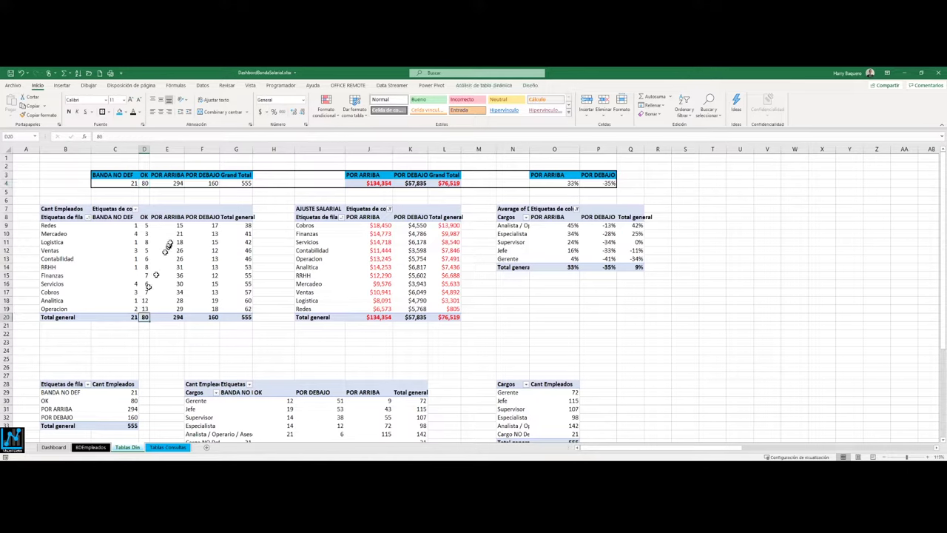
left_click(172, 183)
left_click(205, 185)
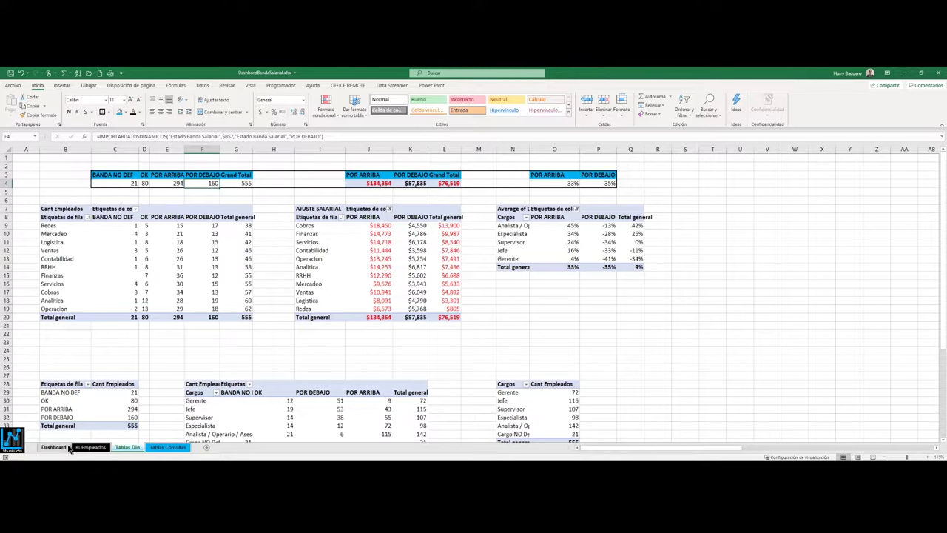
Draw a text box near B3 beside the summary row and link it to cell C4 with =$C$4
left_click(144, 200)
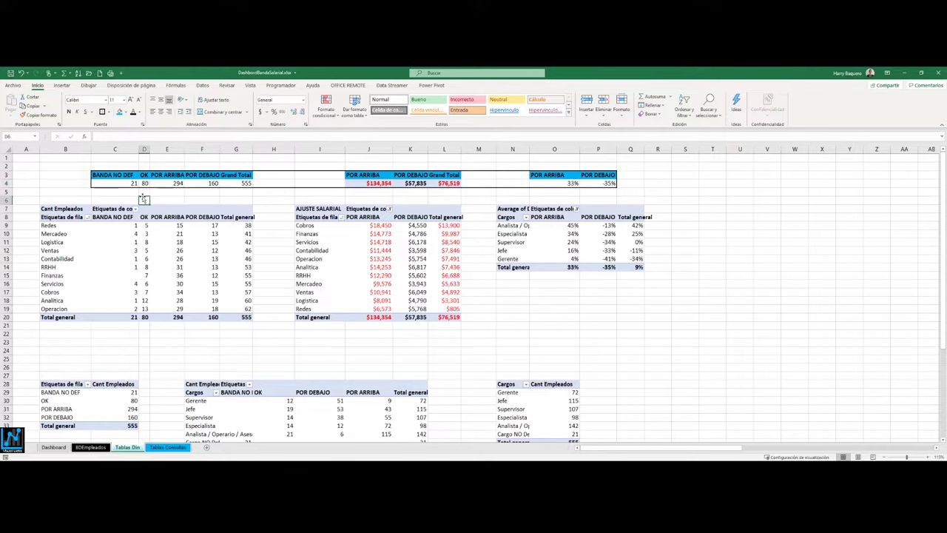
left_click(54, 166)
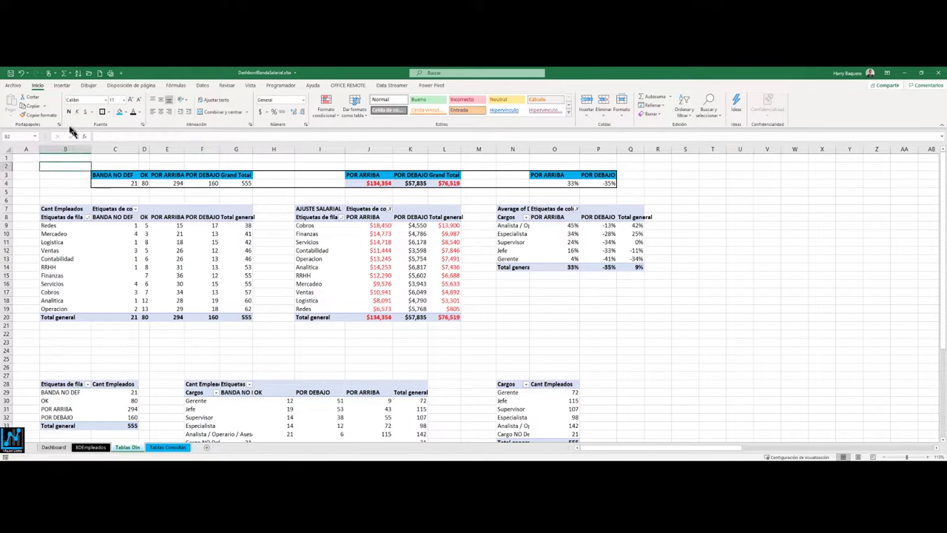
left_click(61, 85)
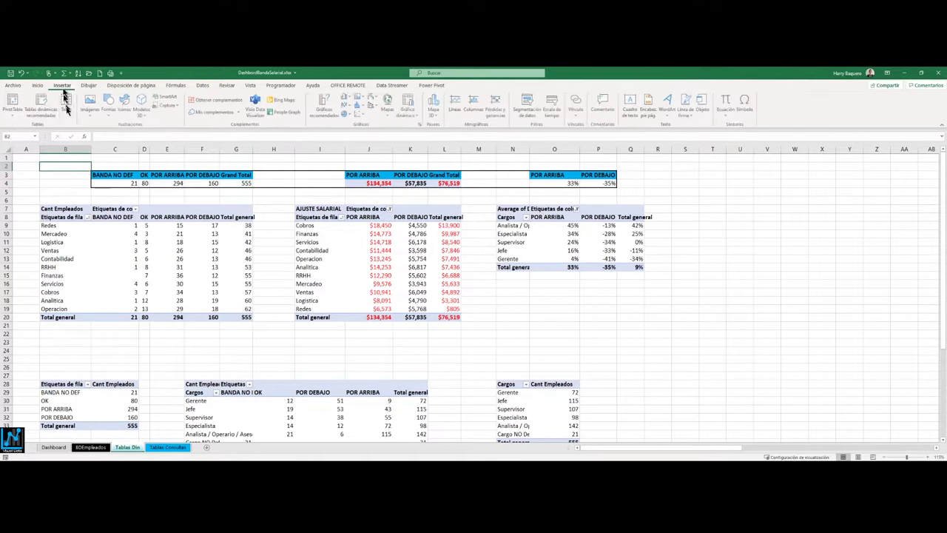
left_click(630, 105)
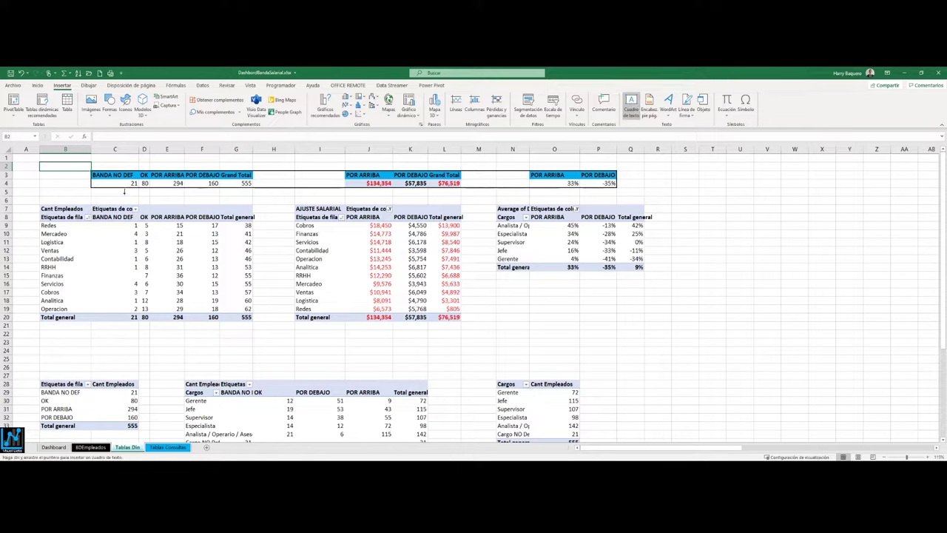
mouse_move(125, 192)
left_mouse_down()
mouse_move(164, 201)
mouse_move(69, 171)
left_mouse_up()
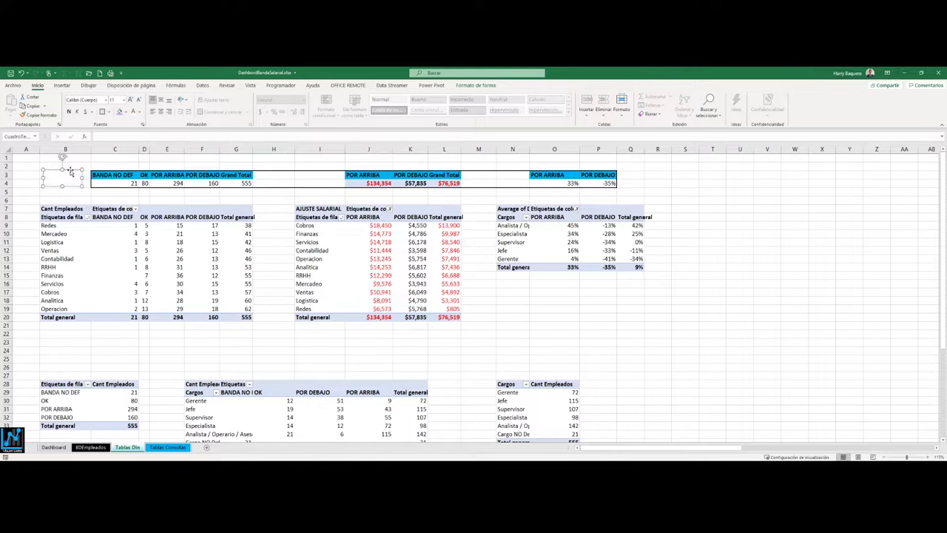
mouse_move(70, 174)
left_mouse_down()
mouse_move(79, 183)
mouse_move(69, 173)
left_mouse_up()
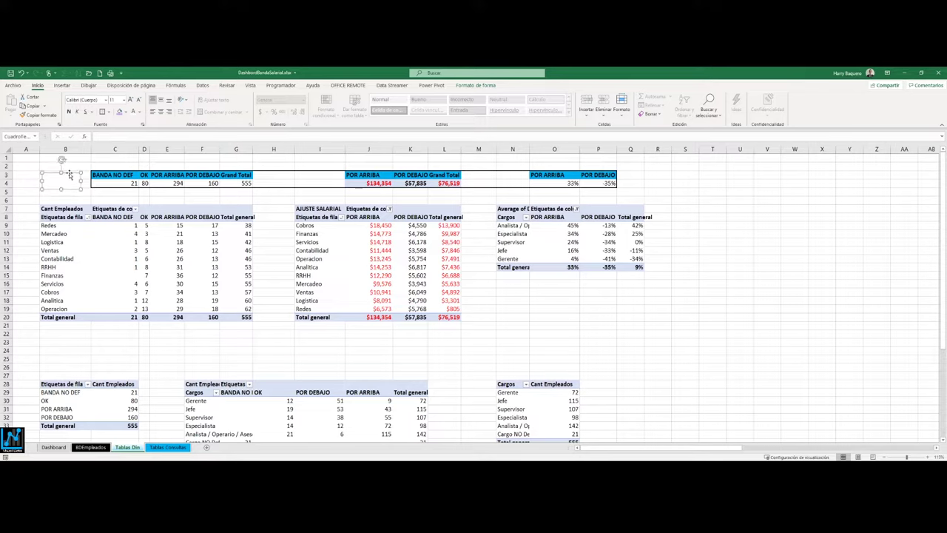
left_click(99, 136)
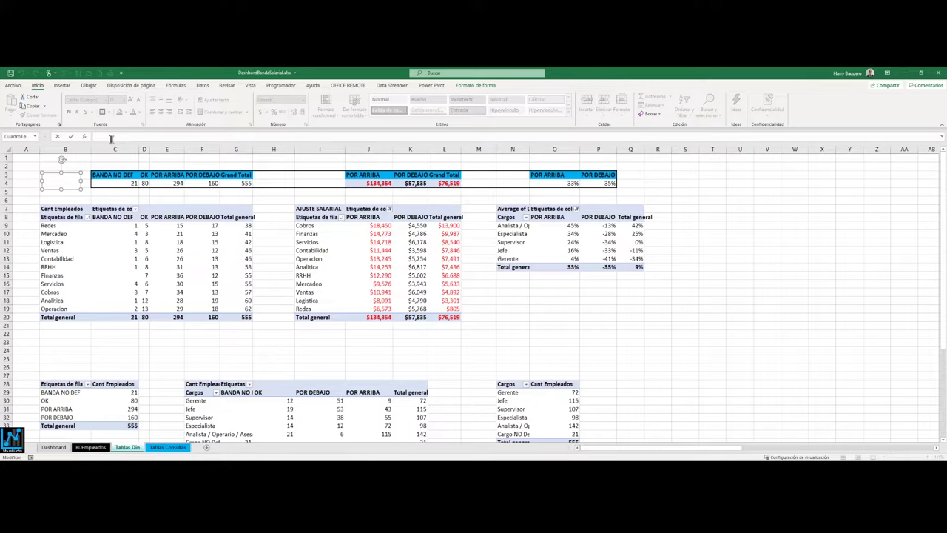
type("=")
left_click(121, 183)
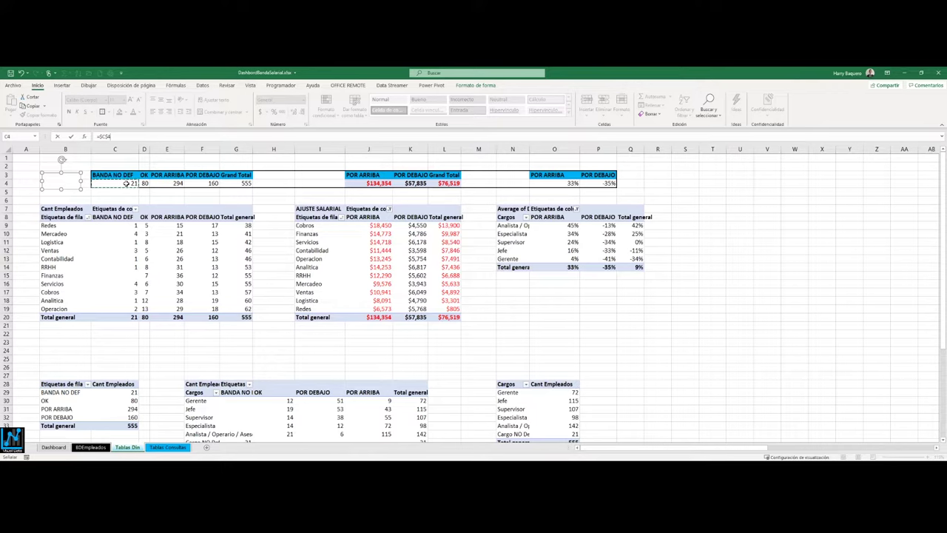
Confirm the box's link so it shows 21, then move it out and back near B3
key("Return")
left_click_drag(77, 178, 281, 248)
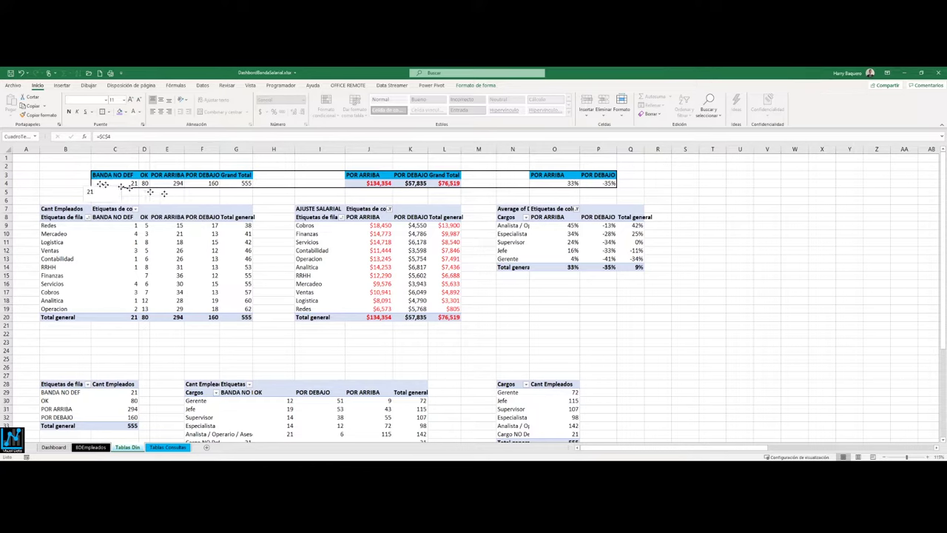
left_click_drag(280, 248, 76, 180)
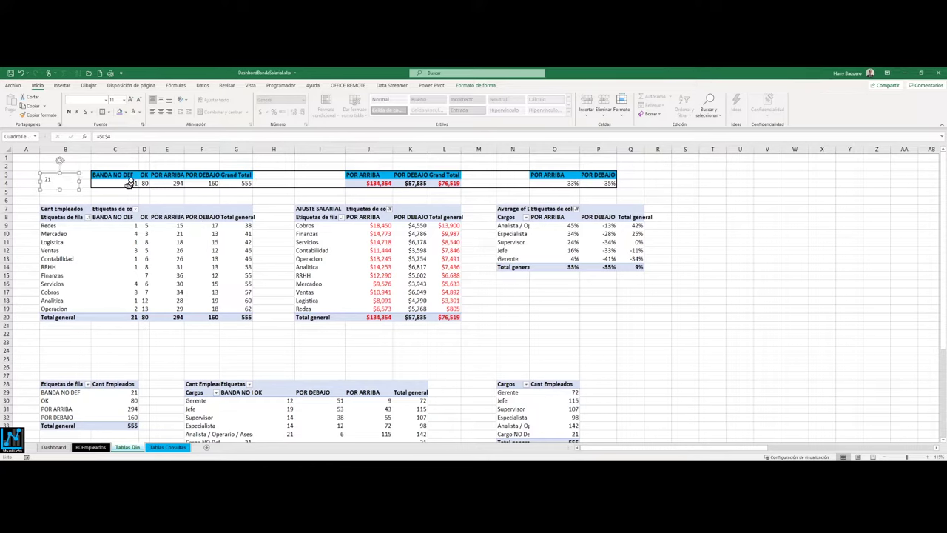
Fill the 21 box purple, centre and enlarge its text, then remove it from Tablas Din
left_click(59, 175)
left_click(121, 113)
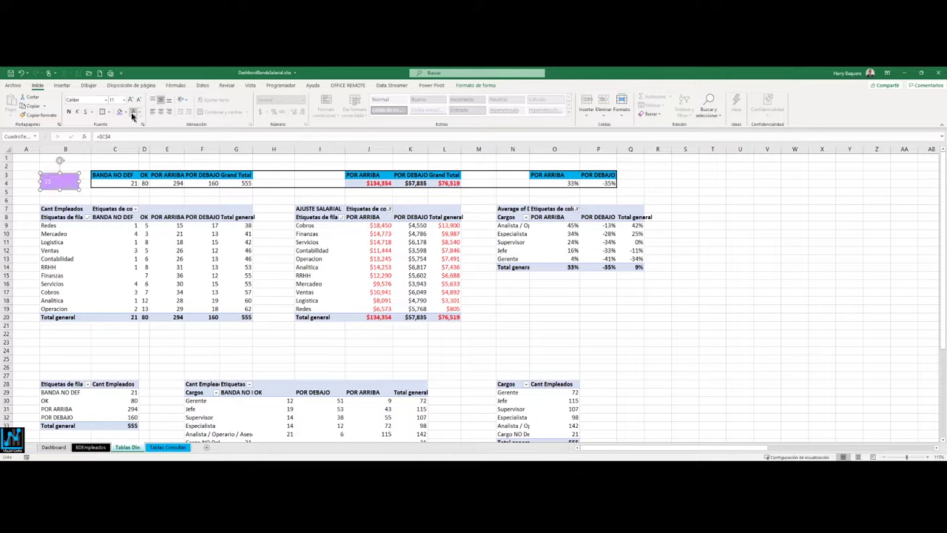
left_click(161, 112)
left_click(131, 100)
key("Delete")
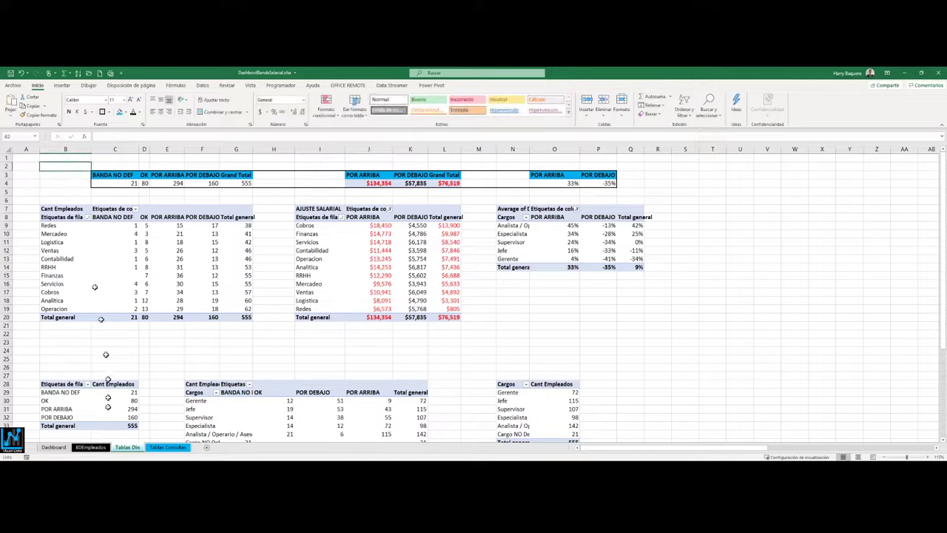
Paste the purple 21 box onto the Dashboard beside Banda Salarial and start re-entering its link formula
left_click(59, 447)
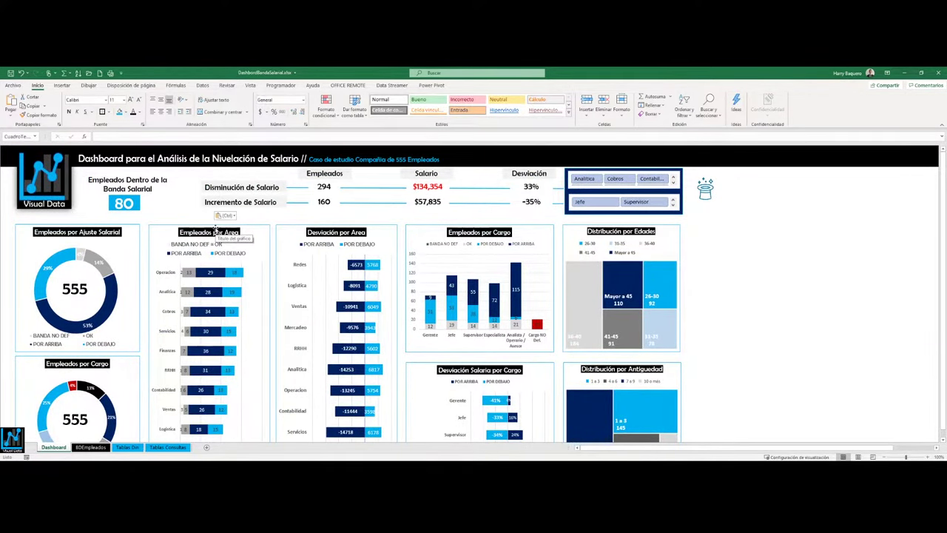
key("ctrl+v")
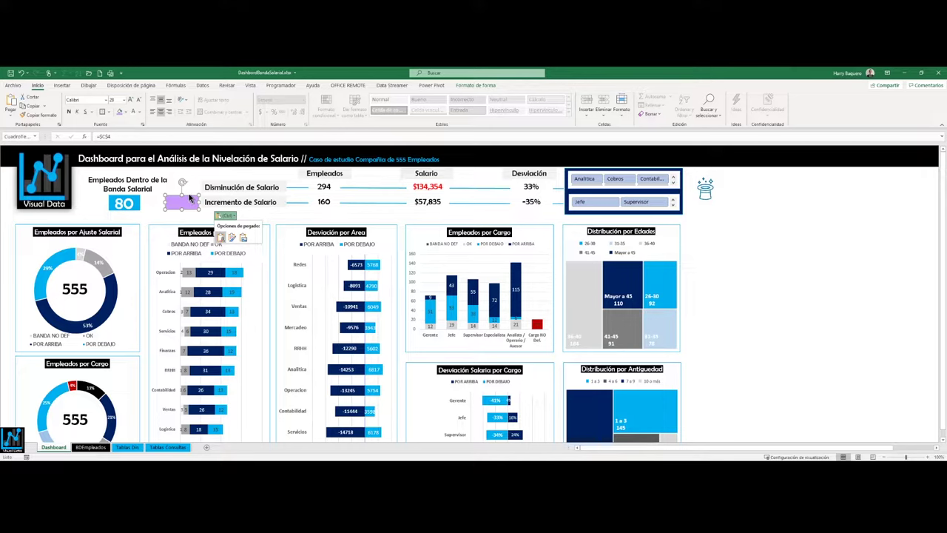
key("Escape")
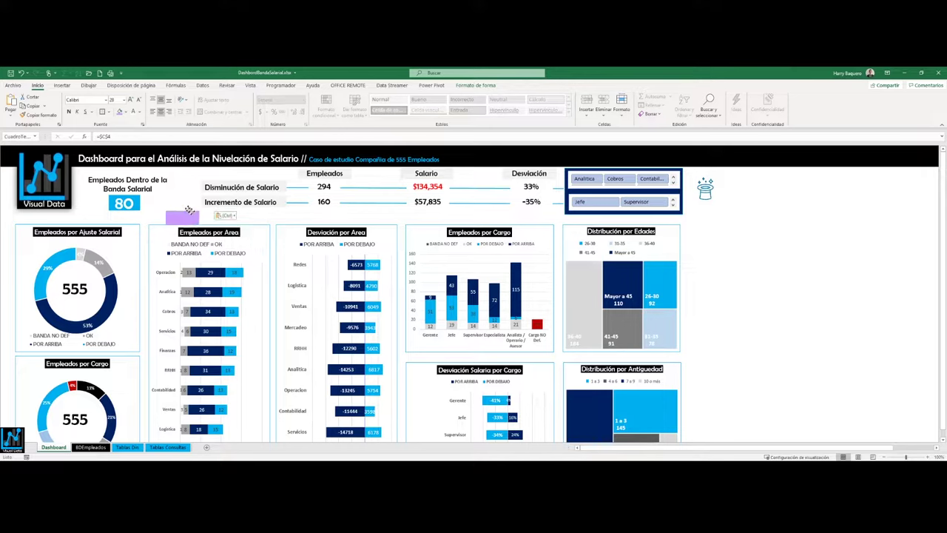
left_click(187, 198)
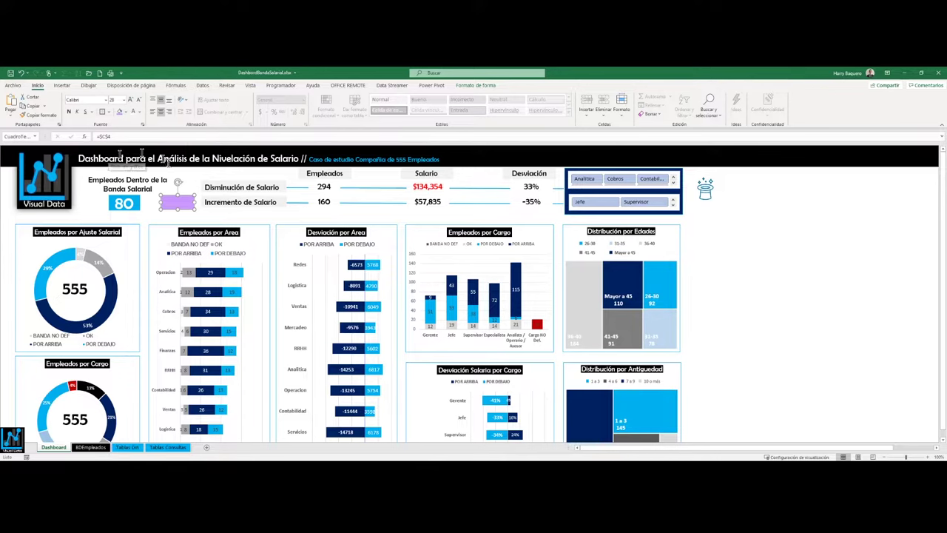
left_click(108, 136)
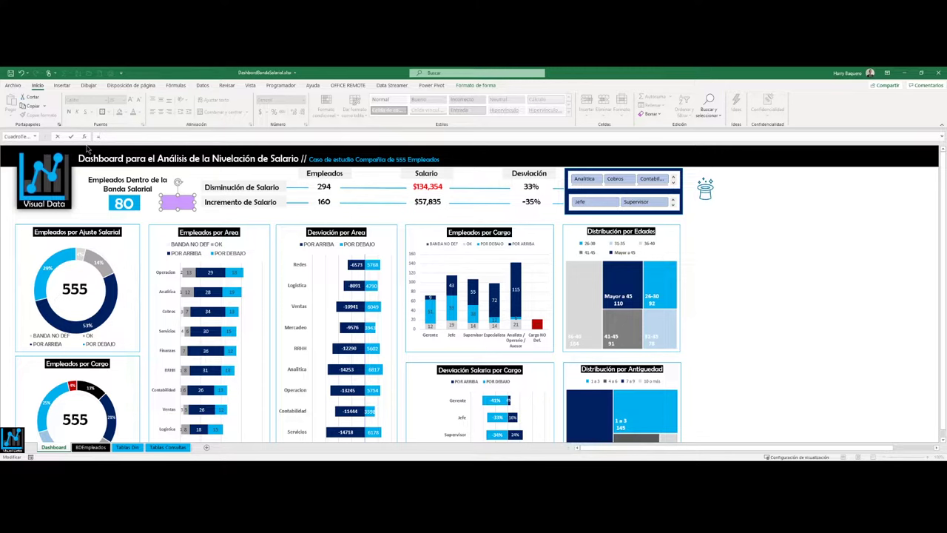
Link the purple box to Tablas Din cell C4, then make its 21 text larger and bold
left_click(127, 448)
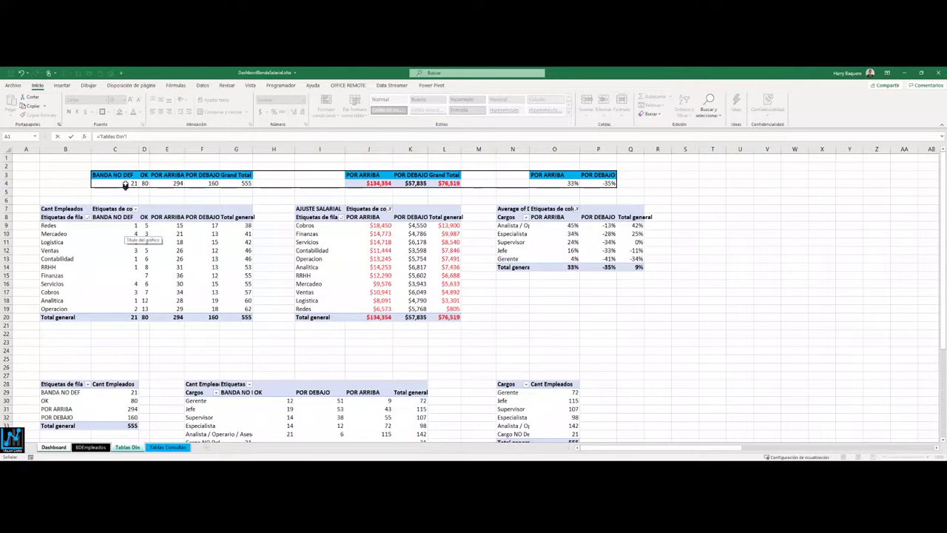
left_click(125, 184)
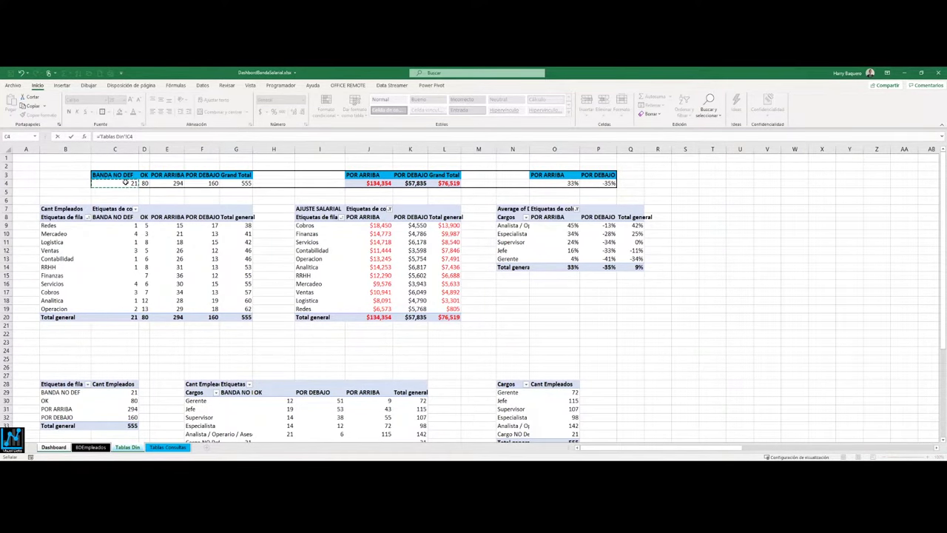
key("Return")
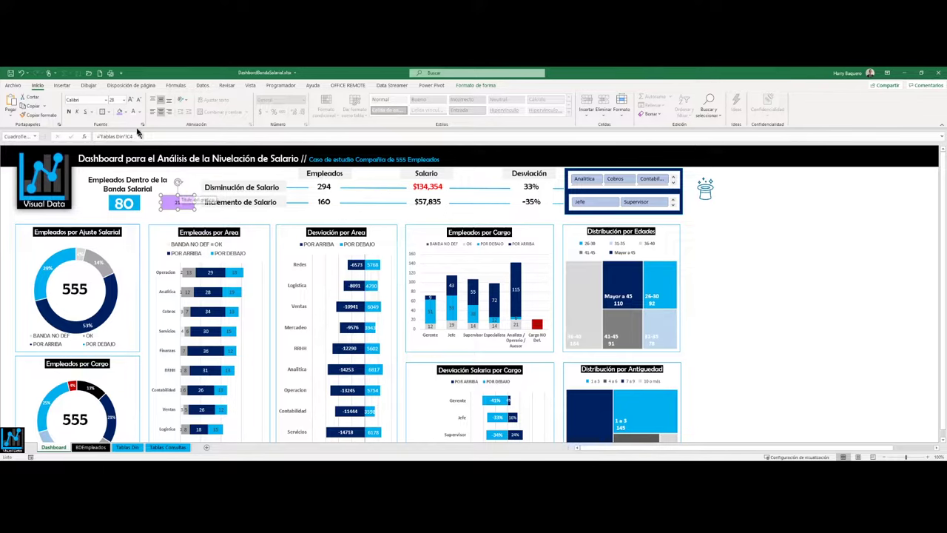
left_click(130, 102)
left_click(68, 111)
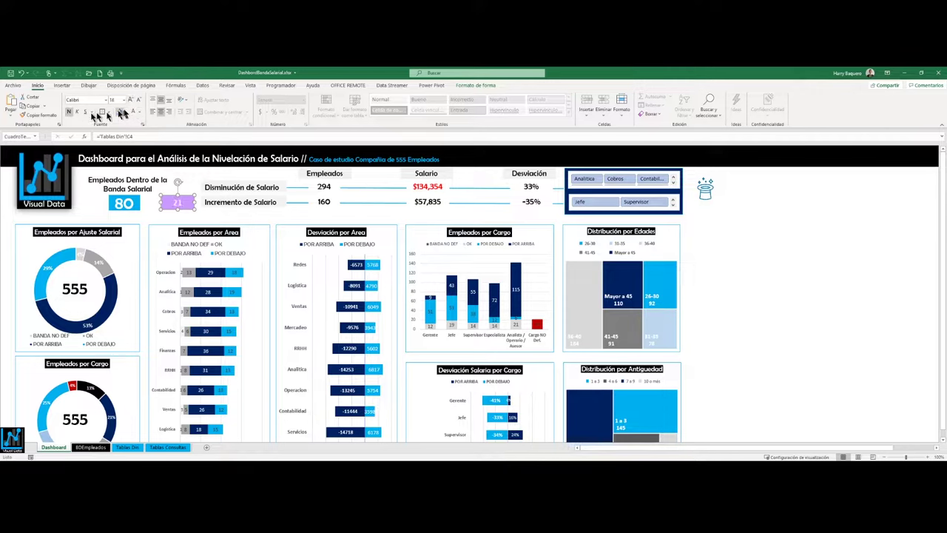
Check that the 80 KPI box is linked to the formula in Tablas Din D4
left_click(127, 202)
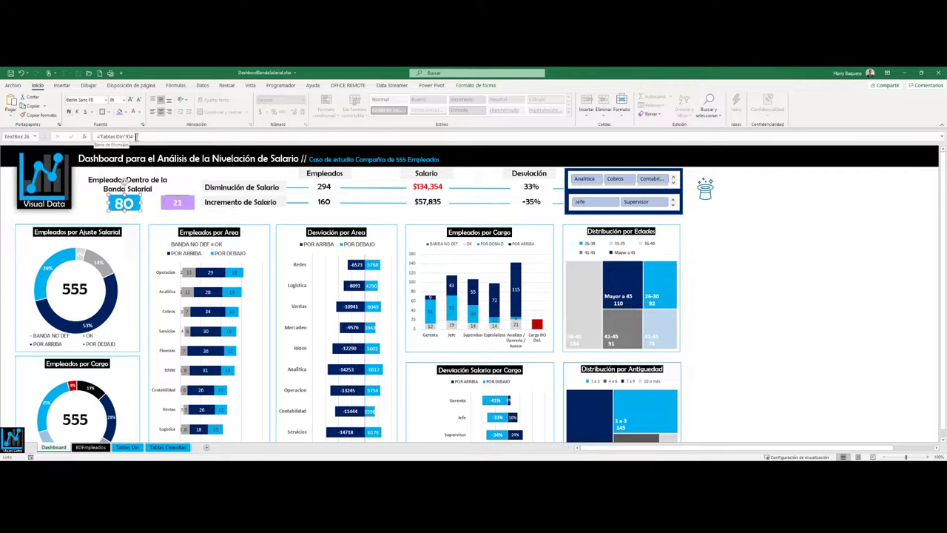
left_click(127, 447)
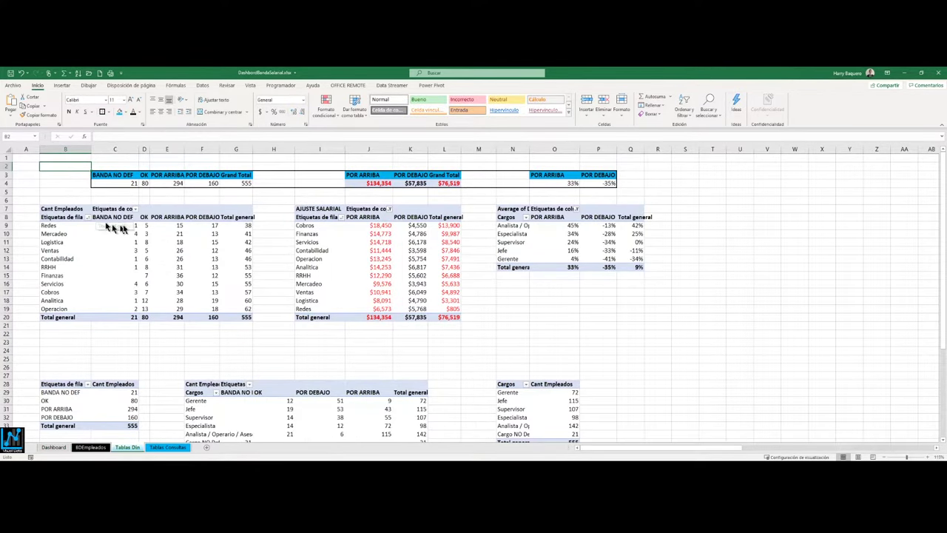
left_click(144, 182)
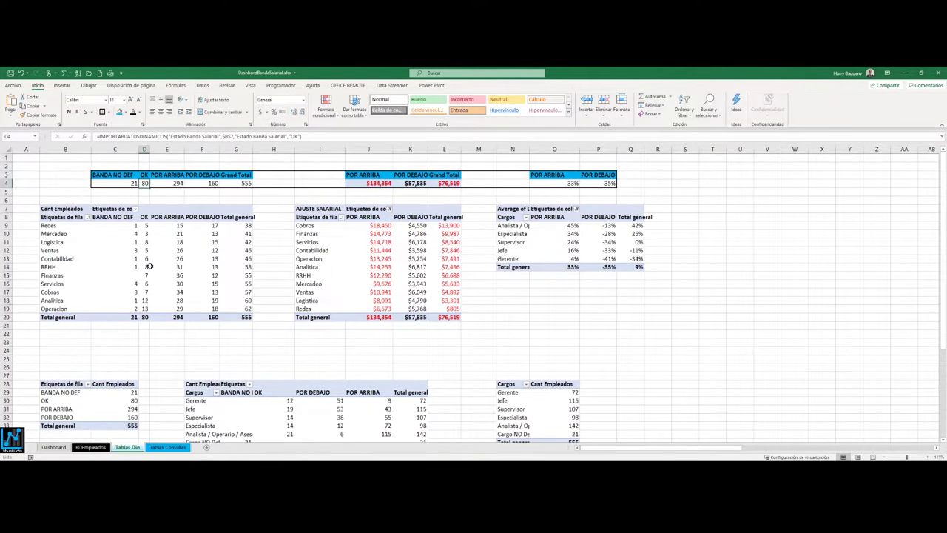
left_click(89, 450)
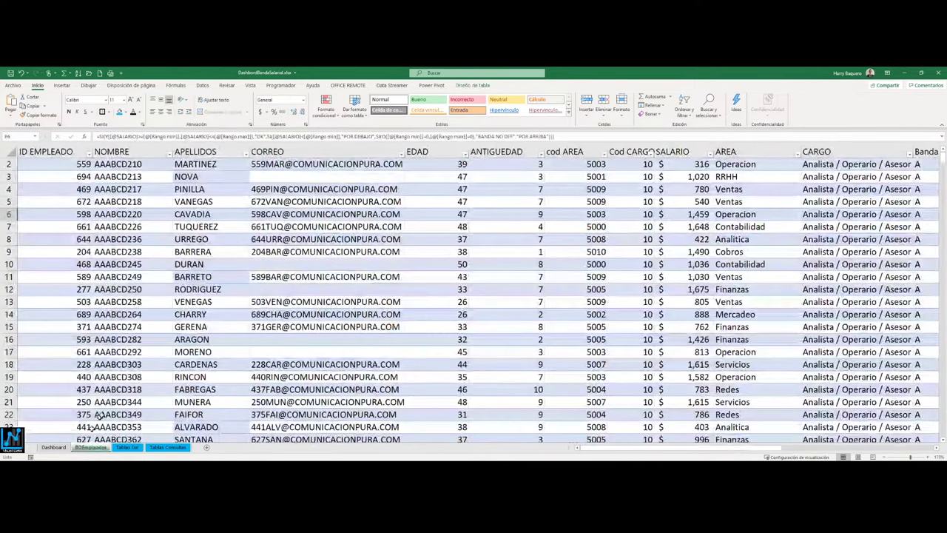
left_click(55, 449)
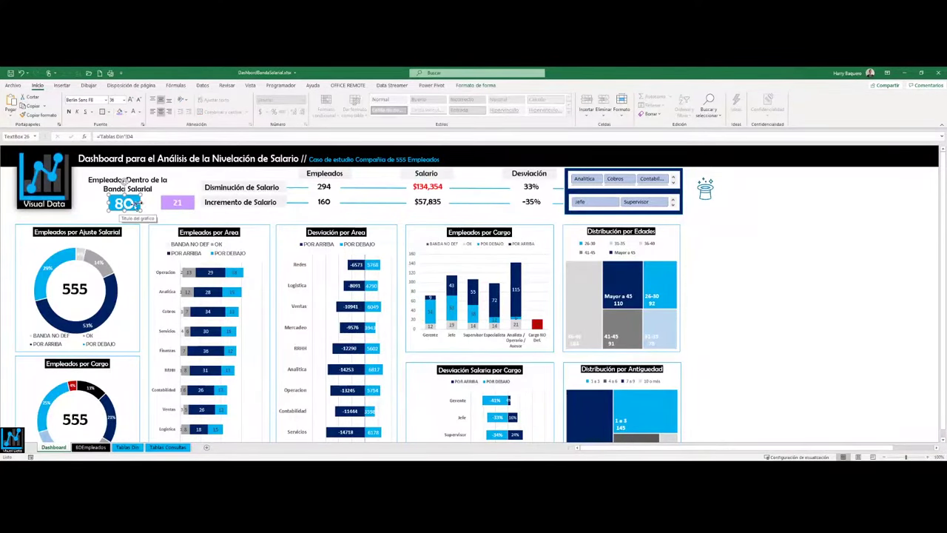
Select each KPI box, heading and the salary-labels connector on the Dashboard in turn to review them
left_click(169, 203)
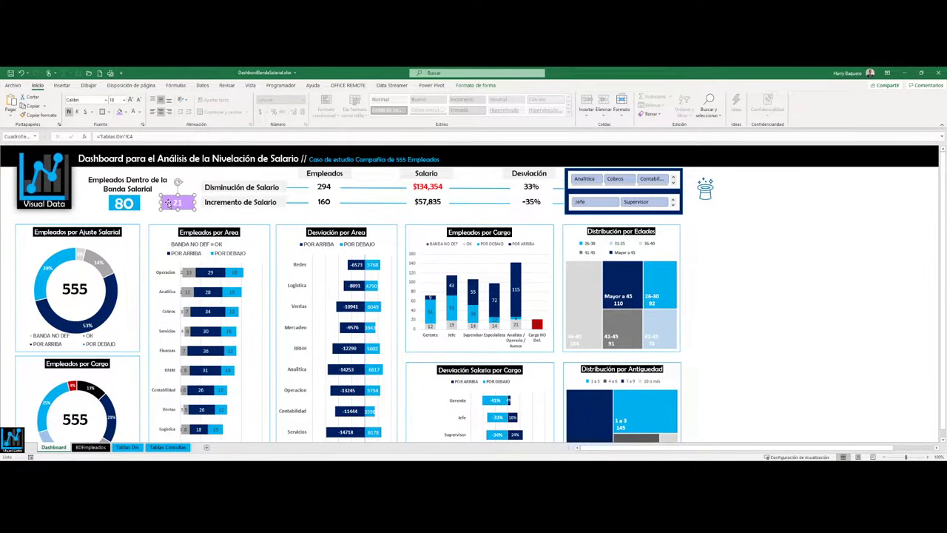
key("Escape")
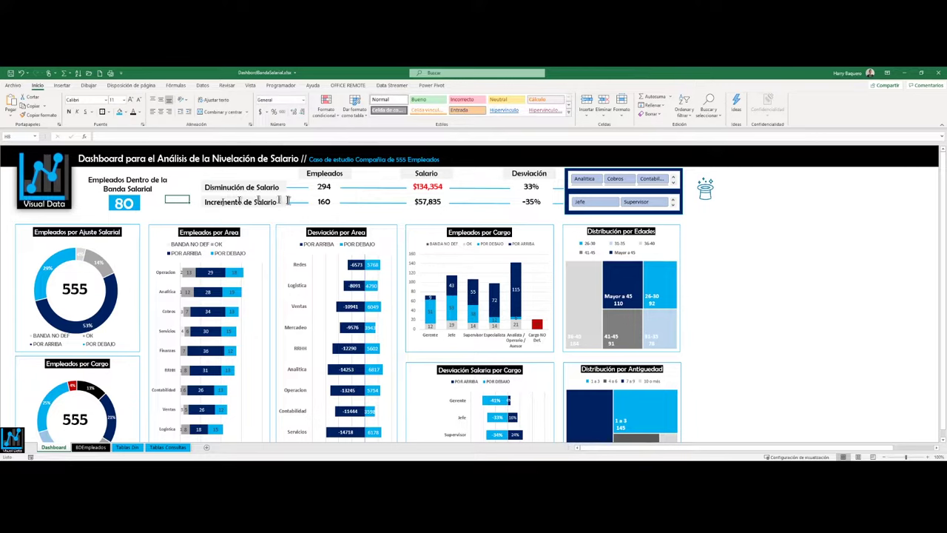
left_click(133, 202)
left_click(326, 186)
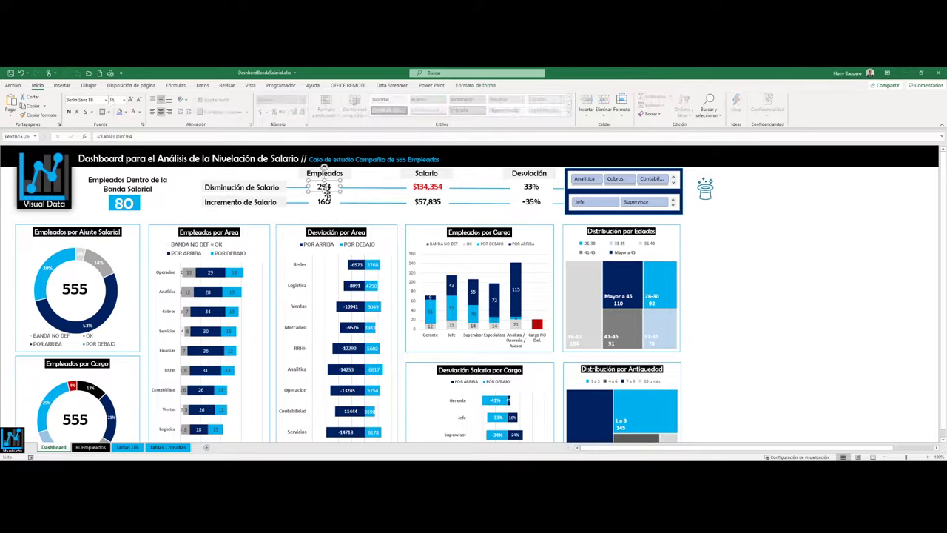
left_click(420, 191)
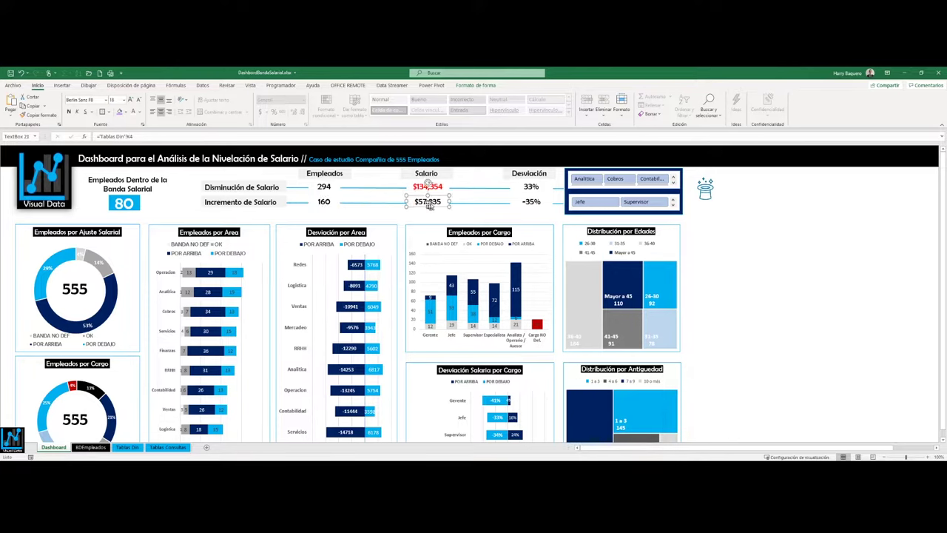
left_click(528, 193)
left_click(531, 205)
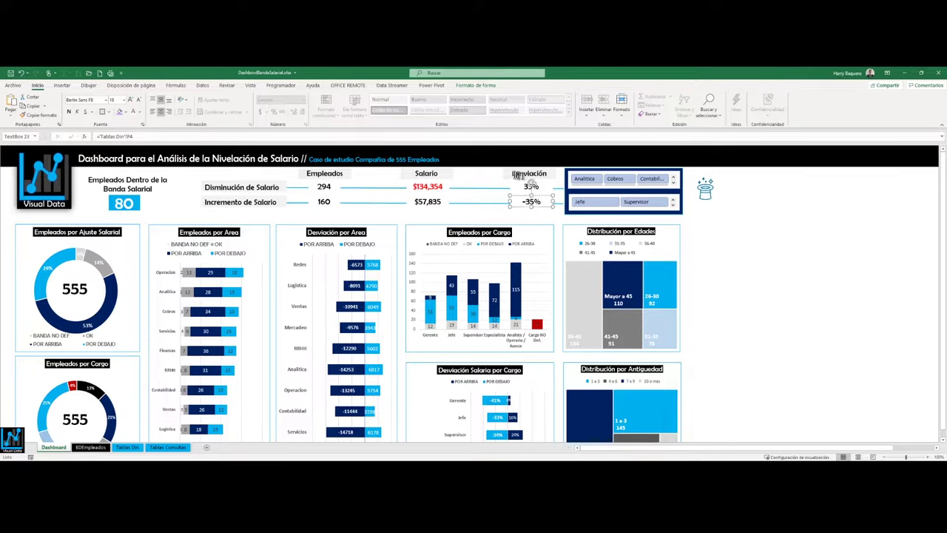
left_click(516, 179)
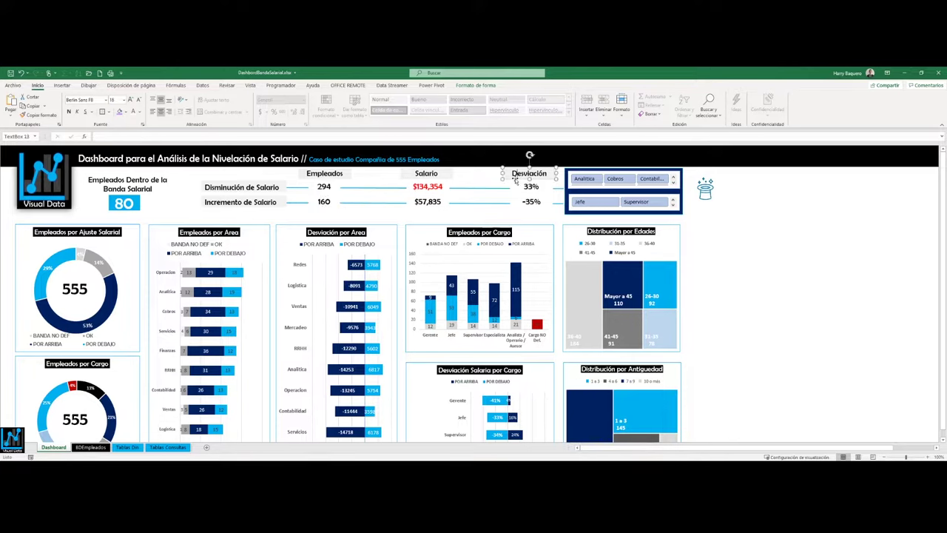
left_click(450, 178)
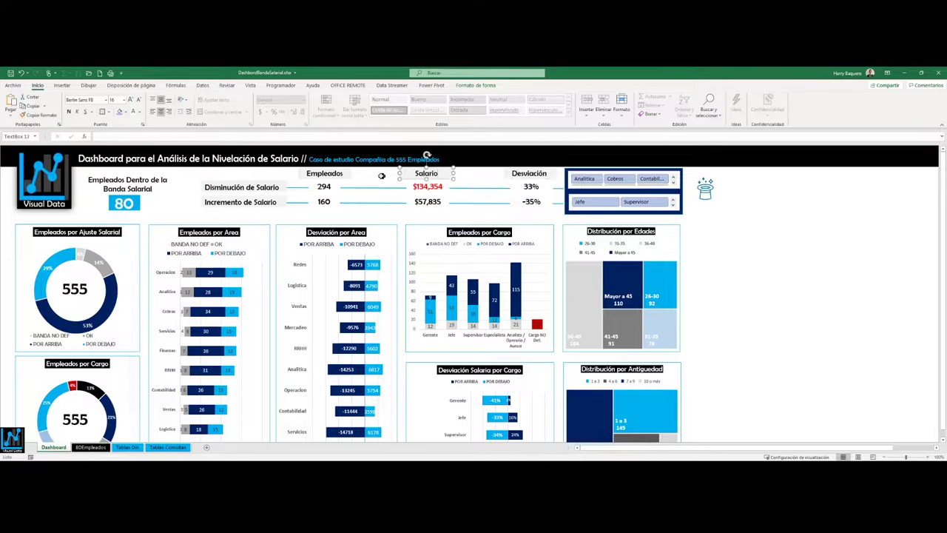
left_click(333, 176)
left_click(251, 185)
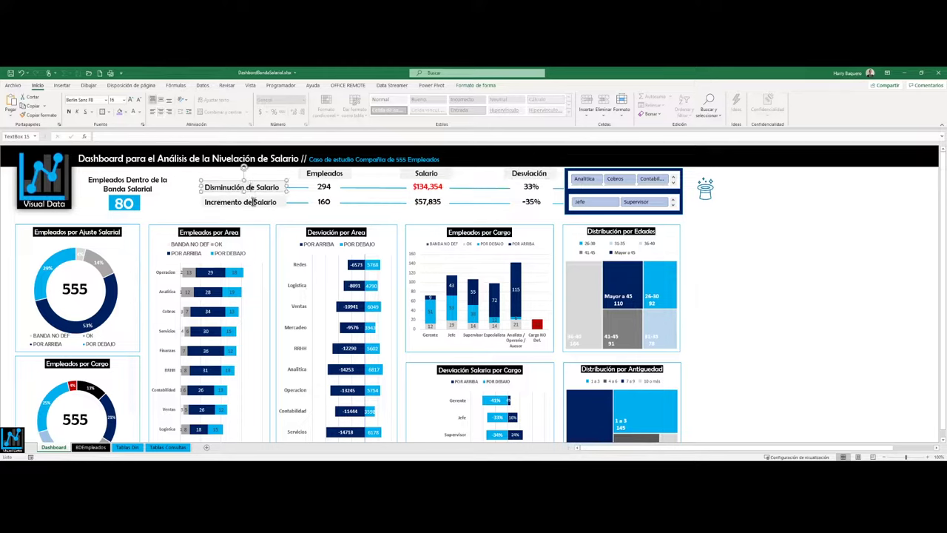
left_click(294, 188)
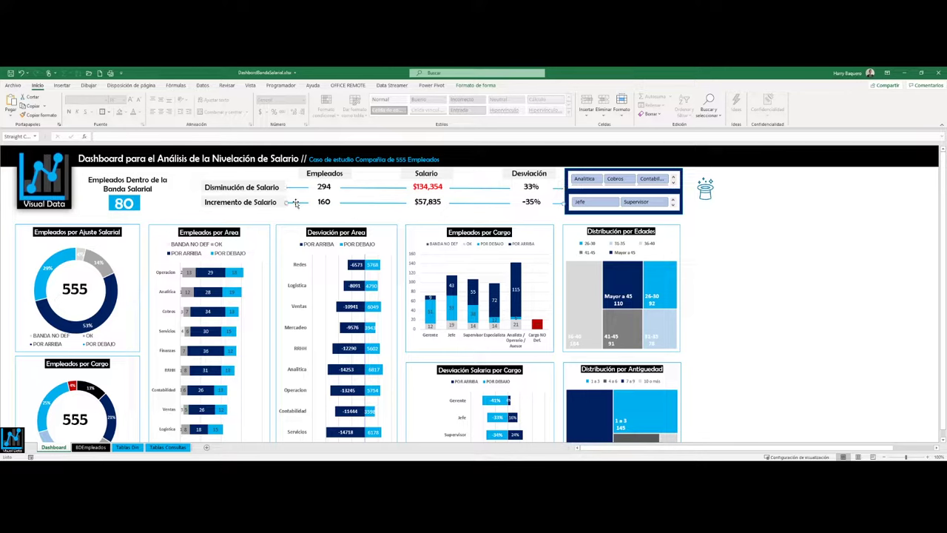
Open the connector line's Formato de forma settings and show the Panel de selección object list
right_click(294, 190)
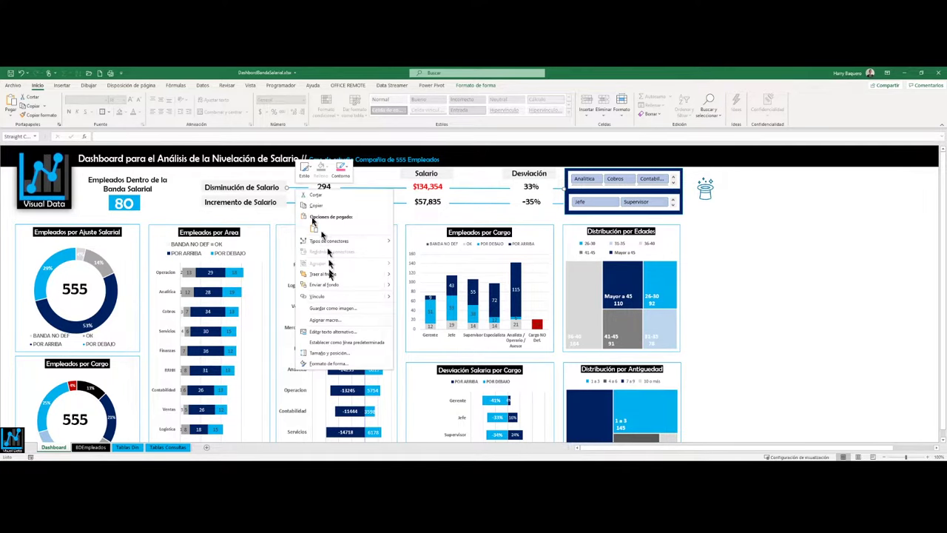
left_click(322, 363)
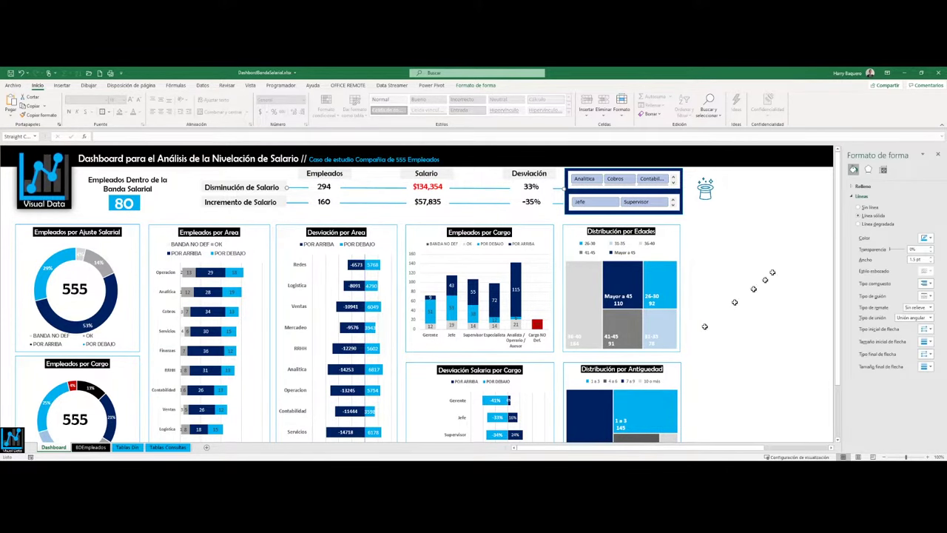
left_click(477, 86)
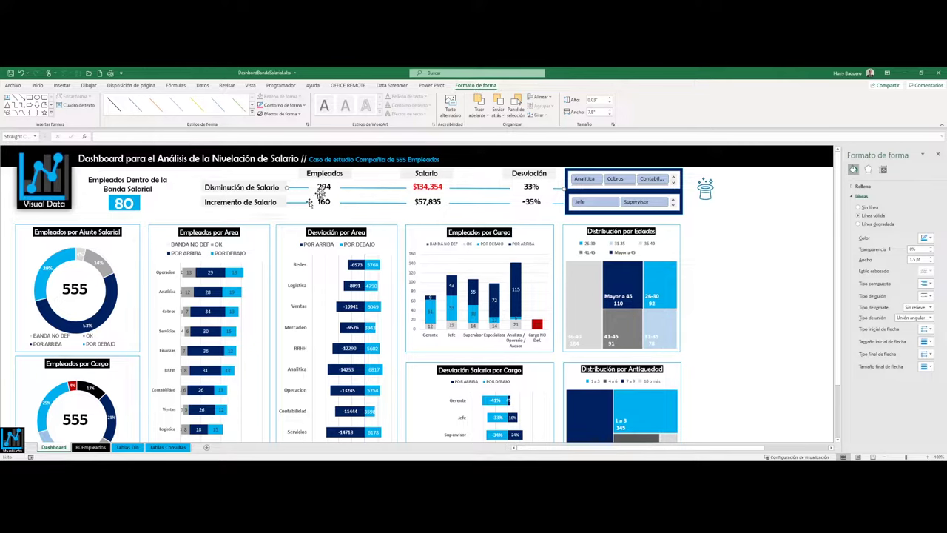
left_click(740, 226)
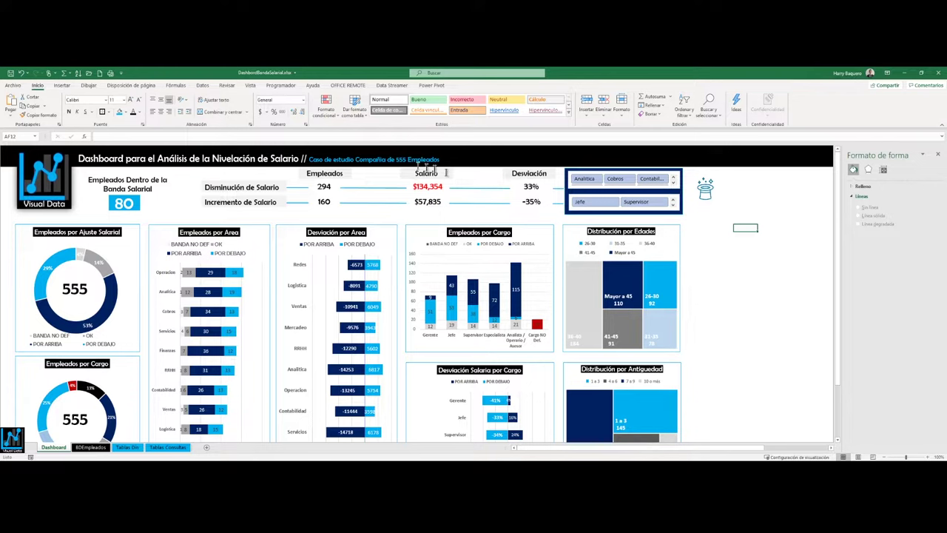
left_click(348, 188)
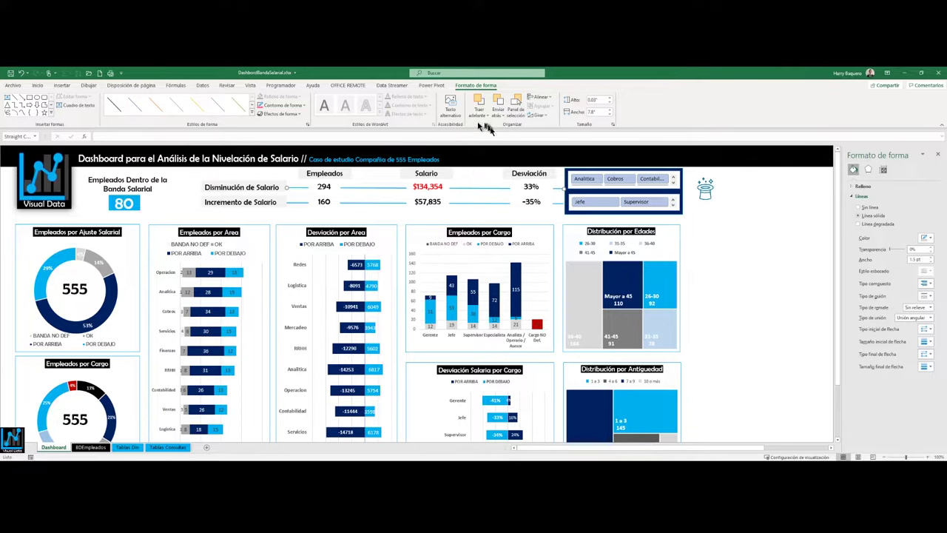
left_click(514, 108)
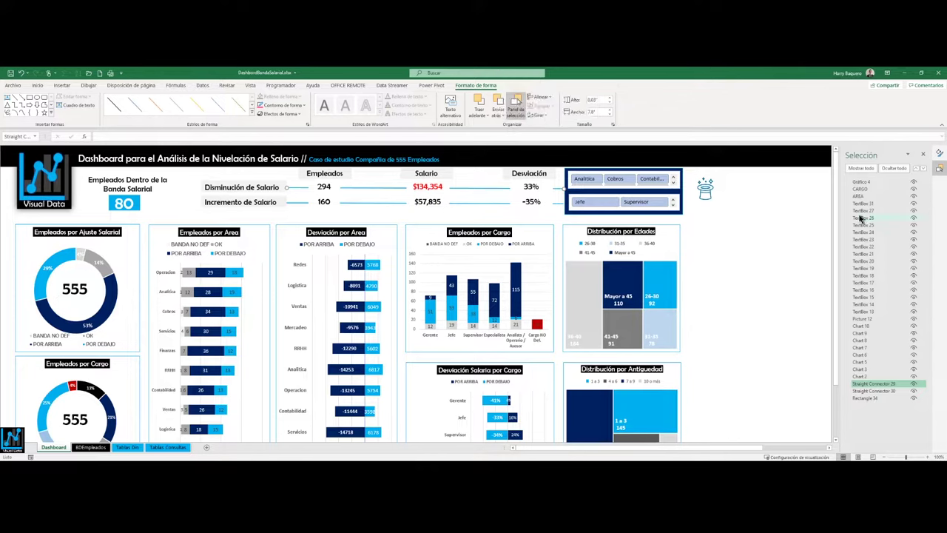
Select the -35% box, Antigüedad chart, Desviación box and AREA slicer from the object list
left_click(863, 239)
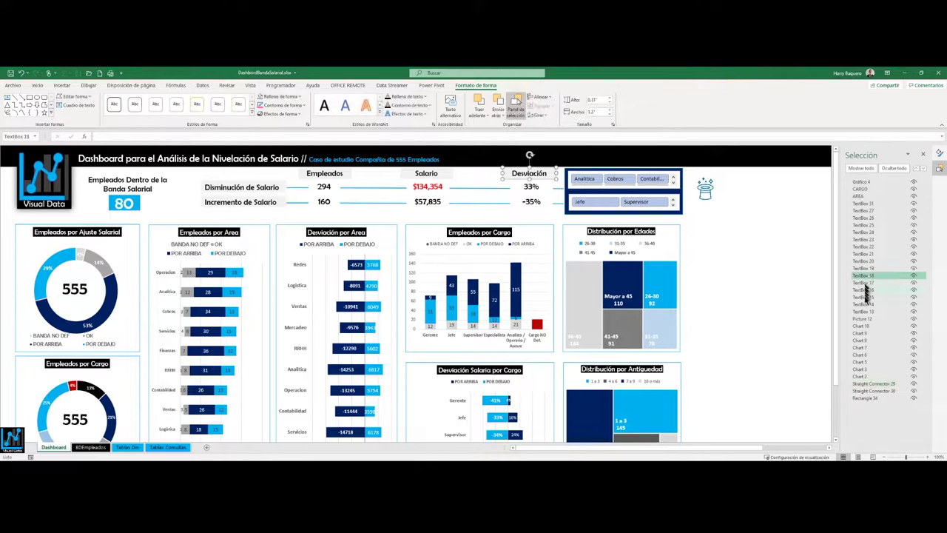
left_click(861, 325)
left_click(861, 348)
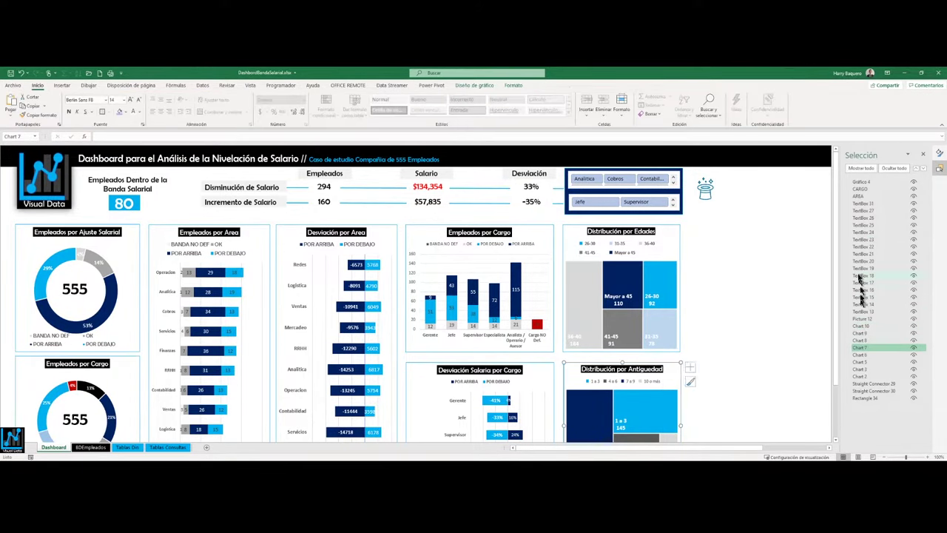
left_click(862, 275)
left_click(858, 196)
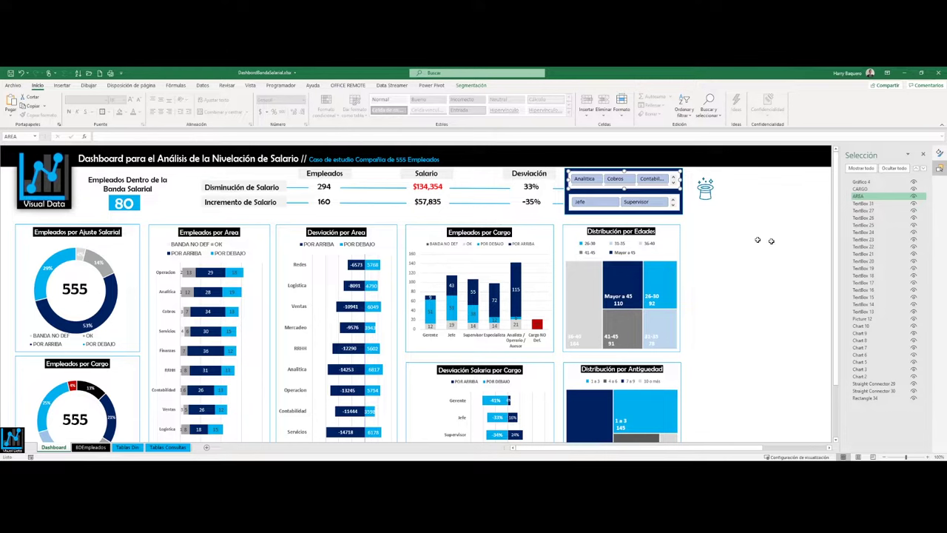
Hide and reshow the AREA slicer and the 555 donut label, then close the Selection pane
left_click(913, 197)
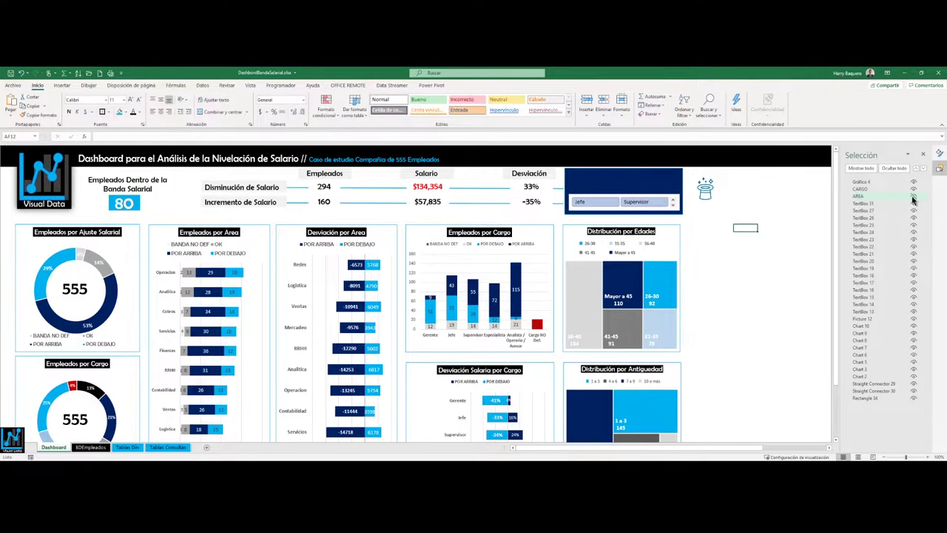
left_click(913, 197)
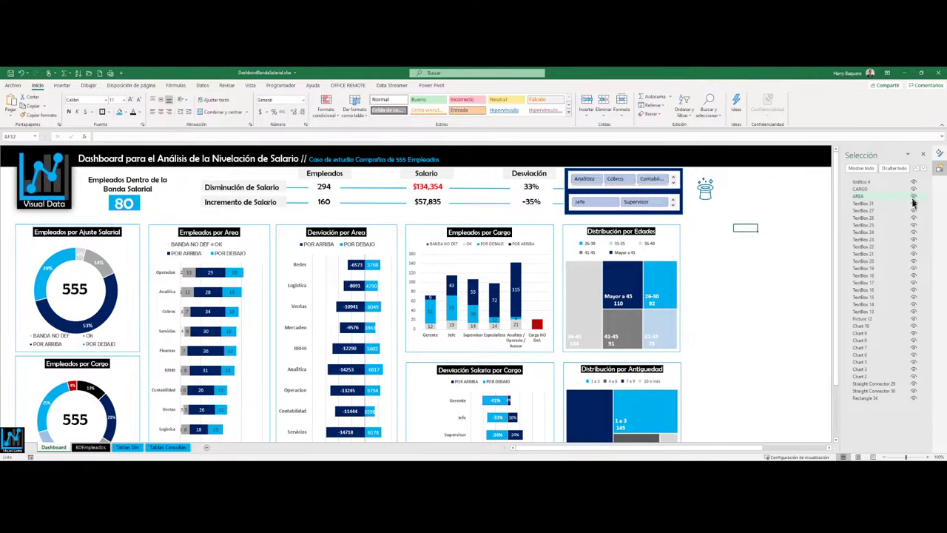
left_click(913, 205)
left_click(912, 205)
left_click(925, 157)
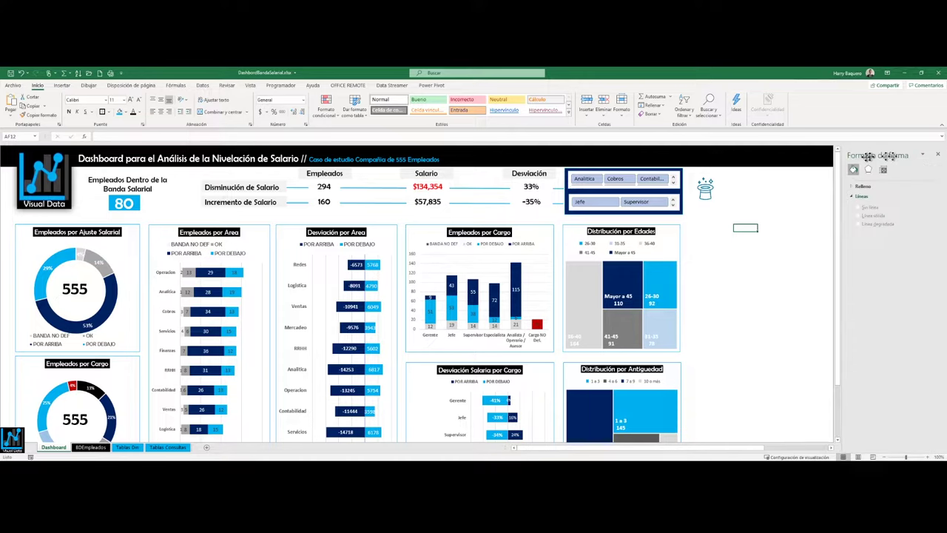
left_click(934, 156)
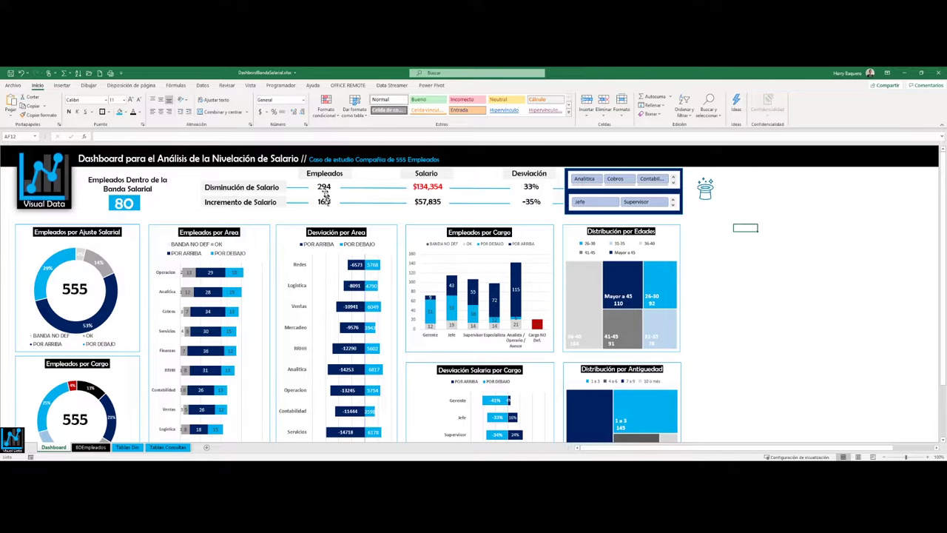
left_click_drag(532, 202, 250, 390)
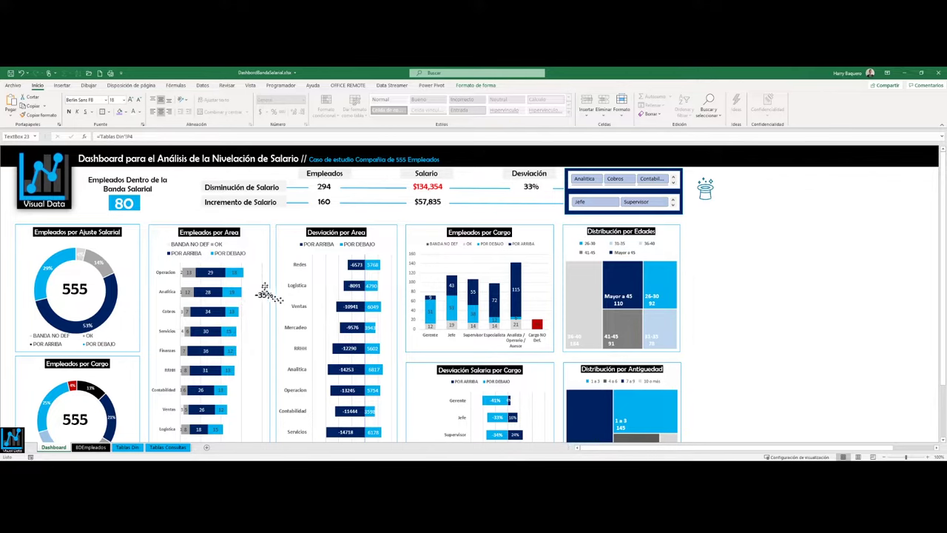
mouse_move(250, 392)
left_mouse_down()
mouse_move(658, 328)
mouse_move(798, 294)
left_mouse_up()
key("ctrl+z")
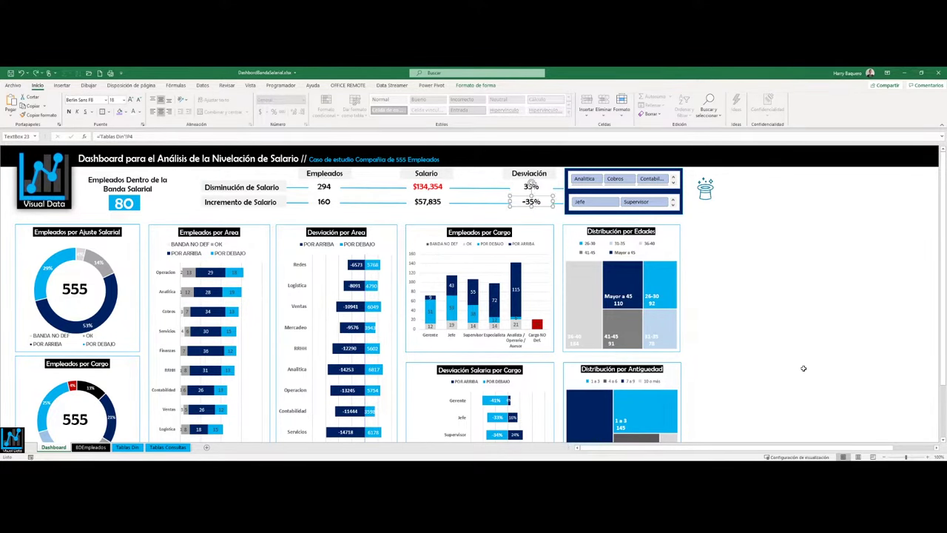
key("Tab")
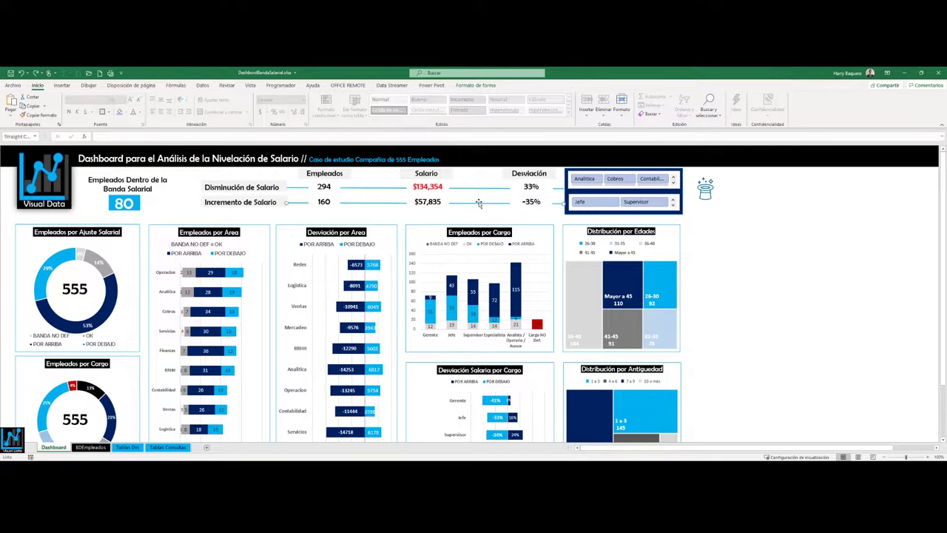
right_click(478, 201)
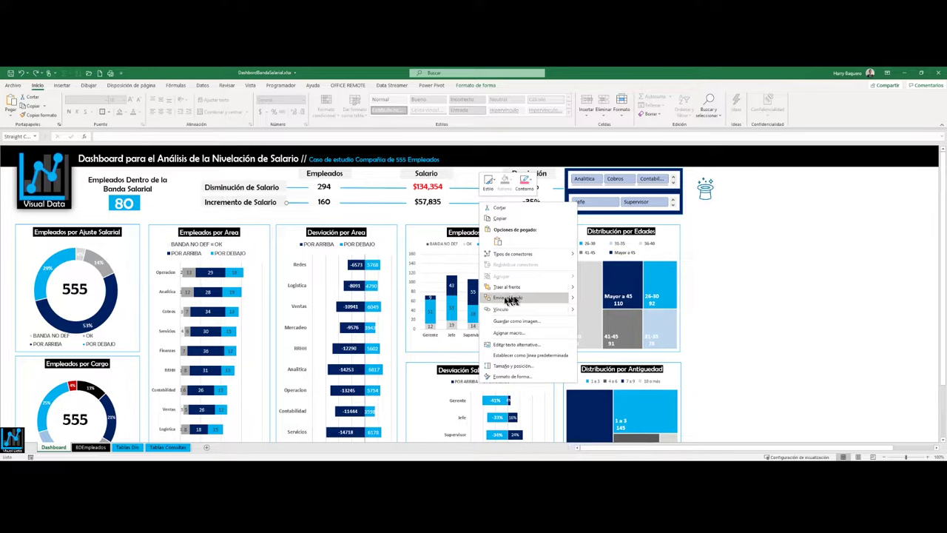
key("Escape")
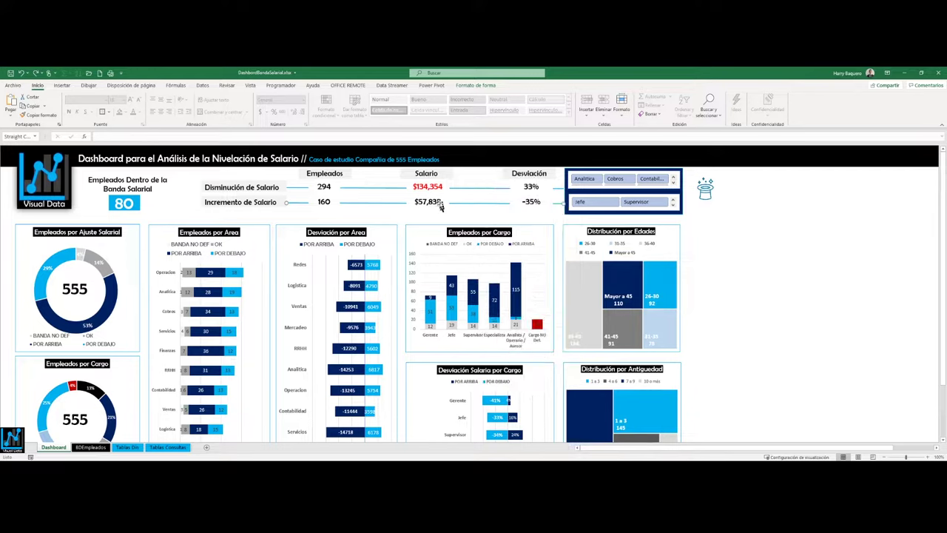
left_click(440, 205)
Select the -35%, 33%, 294 and 160 boxes and review fill colours without changing them
left_click(541, 205, "ctrl")
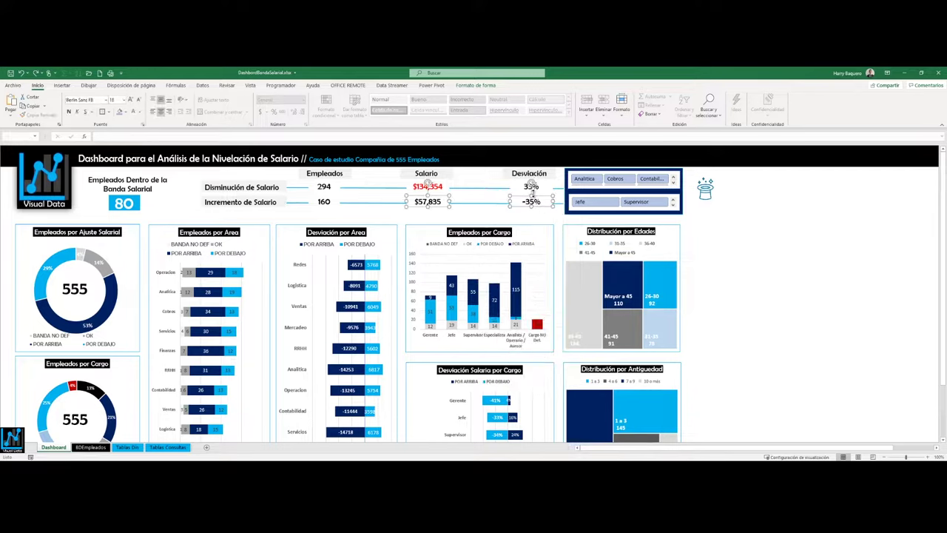
left_click(523, 187, "ctrl")
left_click(330, 187, "ctrl")
left_click(331, 202, "ctrl")
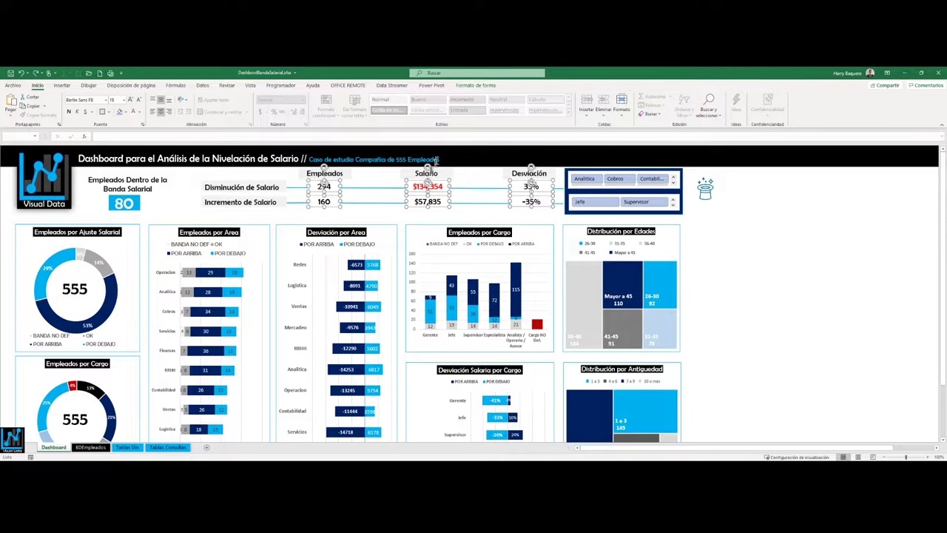
left_click(470, 86)
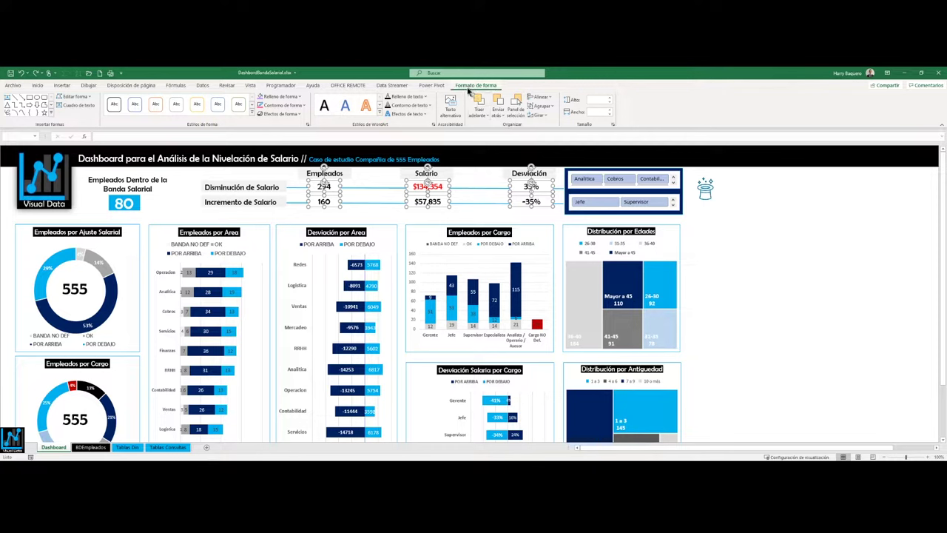
left_click(285, 96)
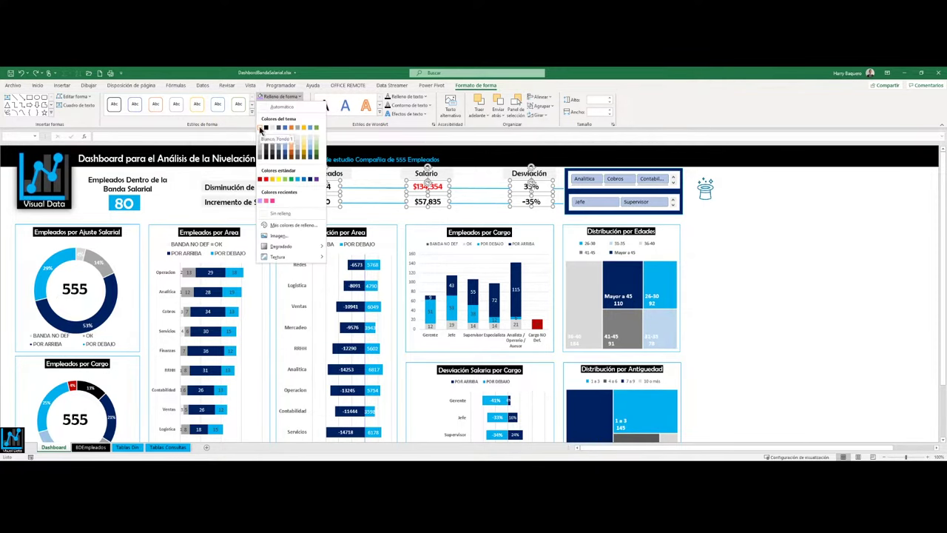
left_click(374, 206)
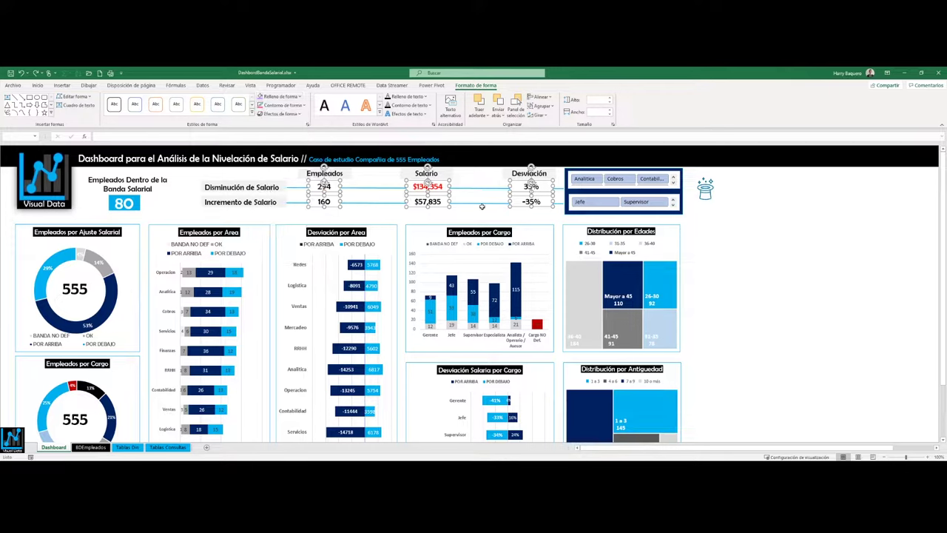
key("Escape")
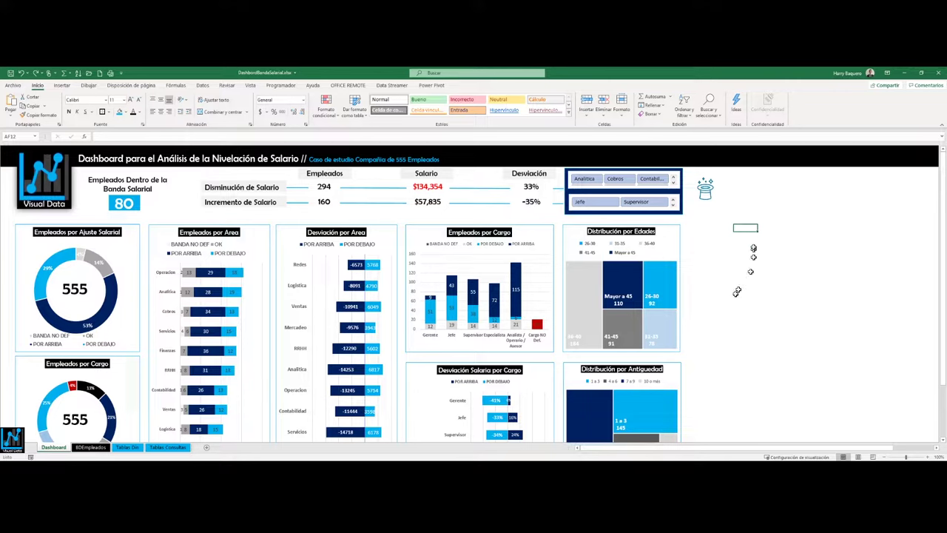
Set the ribbon display to Show Tabs only, then go to the Tablas Din sheet
left_click(886, 73)
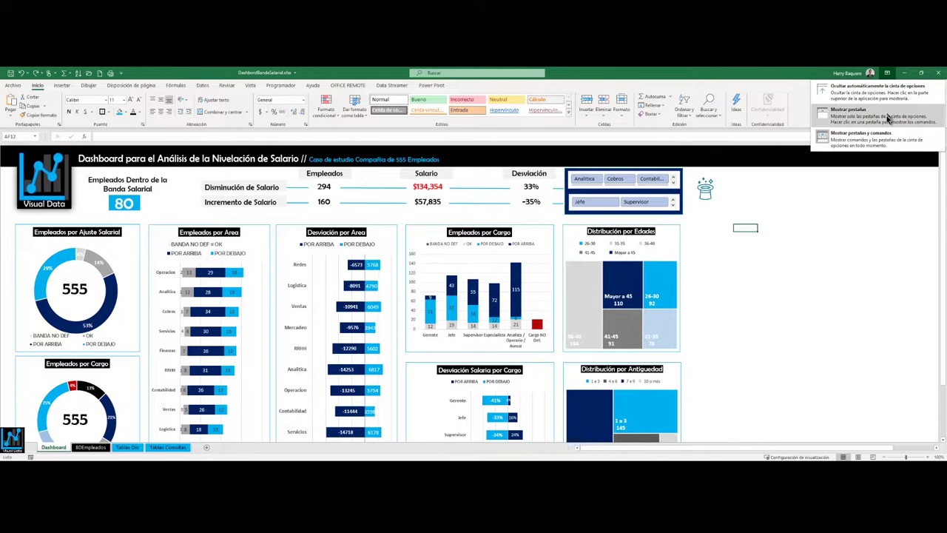
left_click(887, 116)
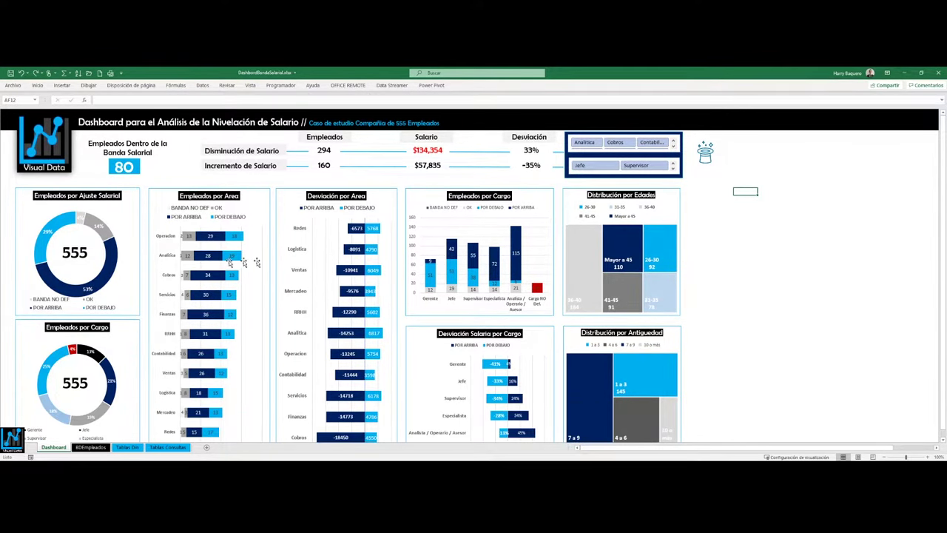
left_click(123, 447)
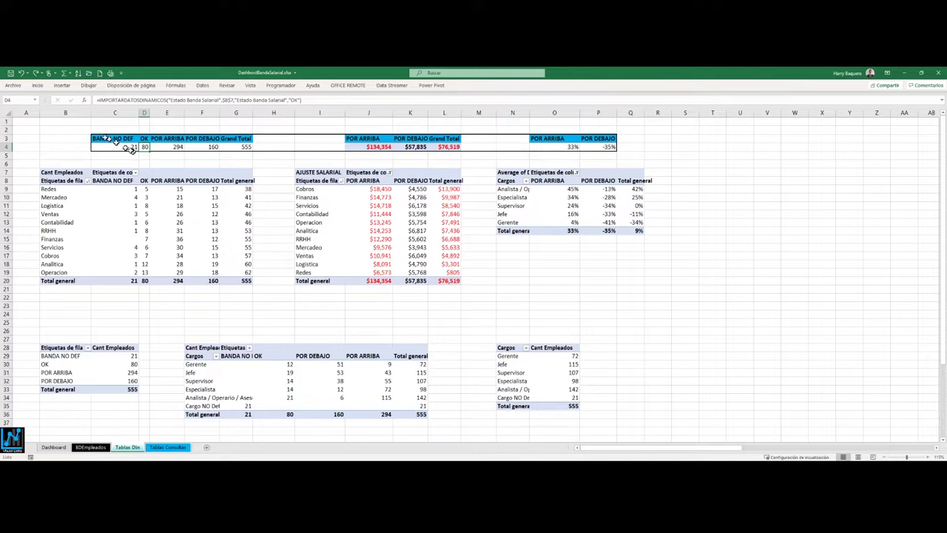
left_click_drag(85, 132, 773, 156)
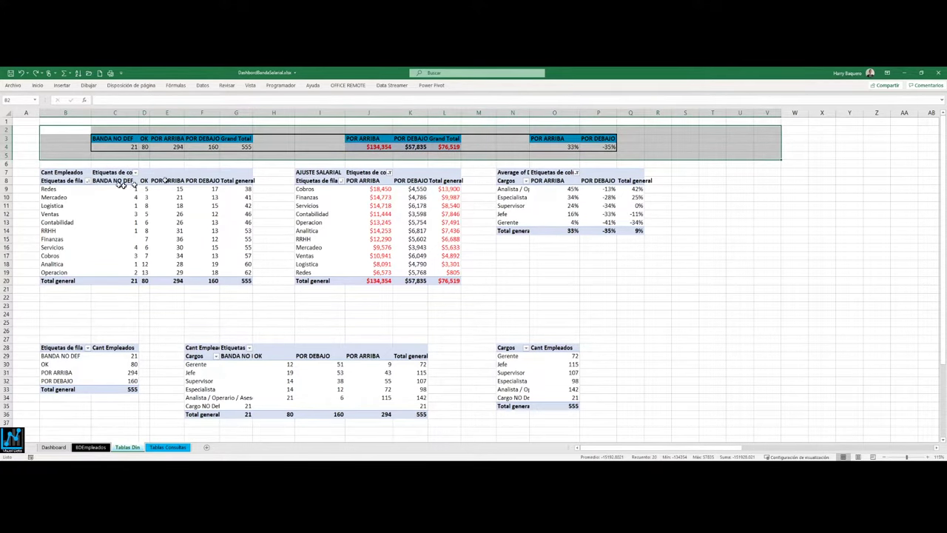
left_click(72, 175)
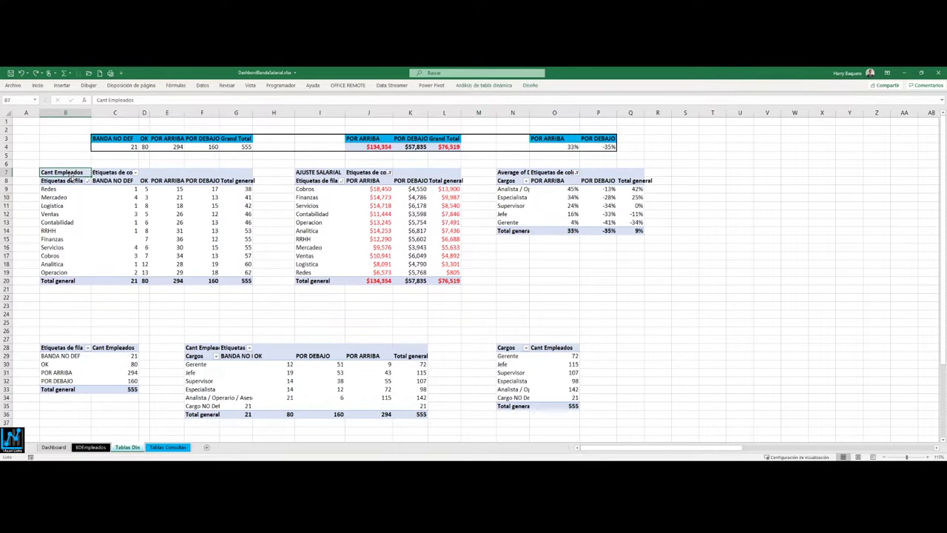
right_click(179, 196)
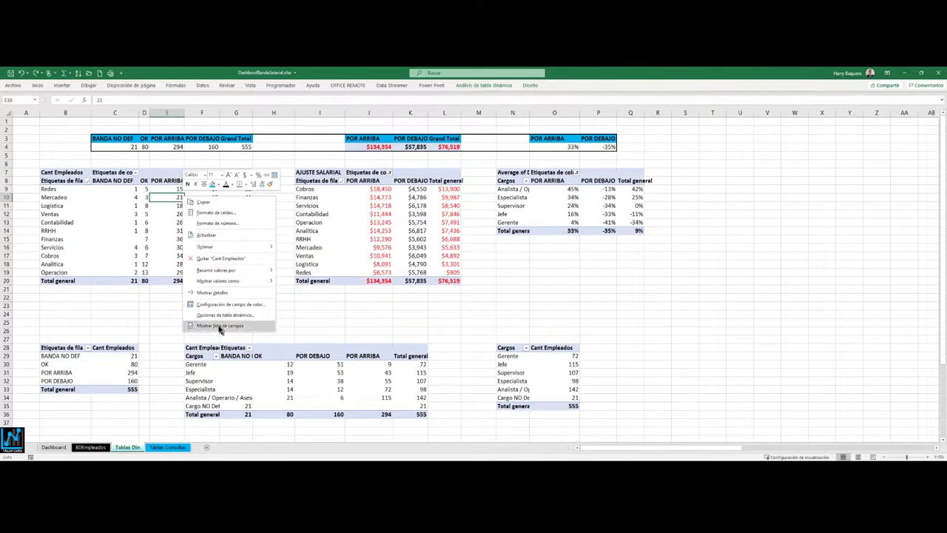
left_click(219, 326)
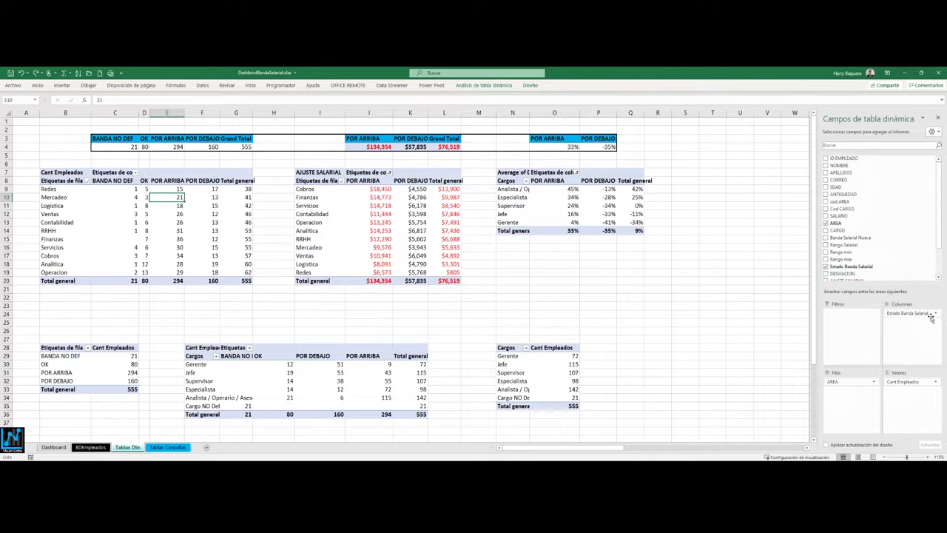
left_click_drag(931, 317, 845, 380)
left_click_drag(847, 397, 843, 405)
left_click(908, 382)
left_click(906, 370)
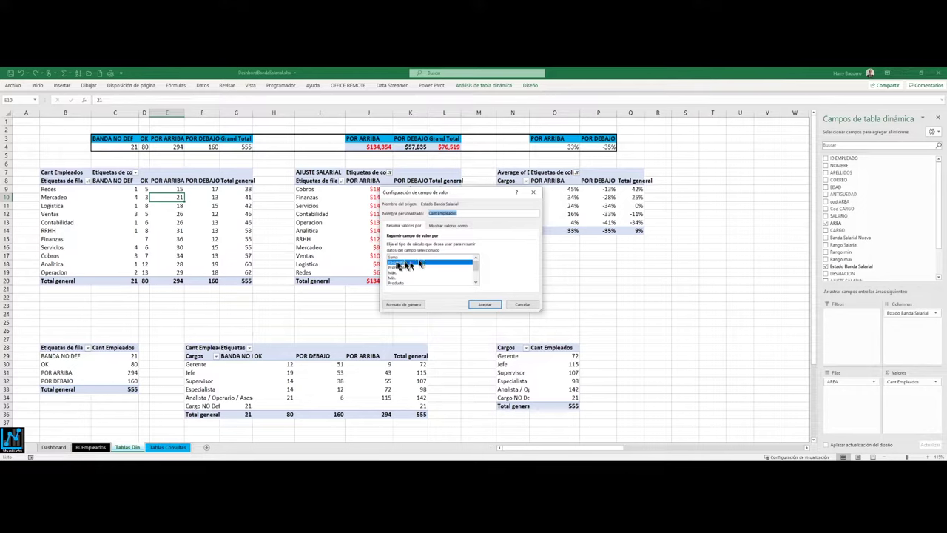
left_click(522, 305)
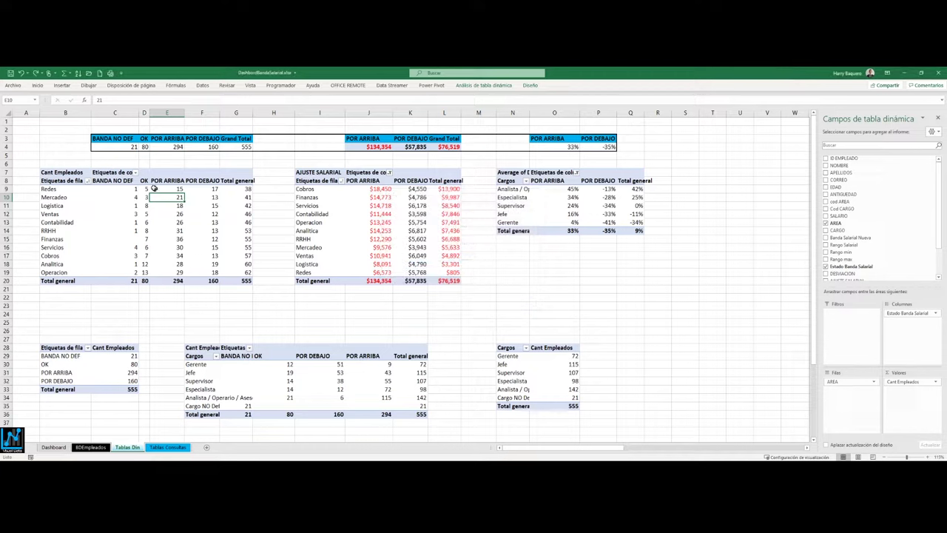
left_click_drag(125, 188, 130, 273)
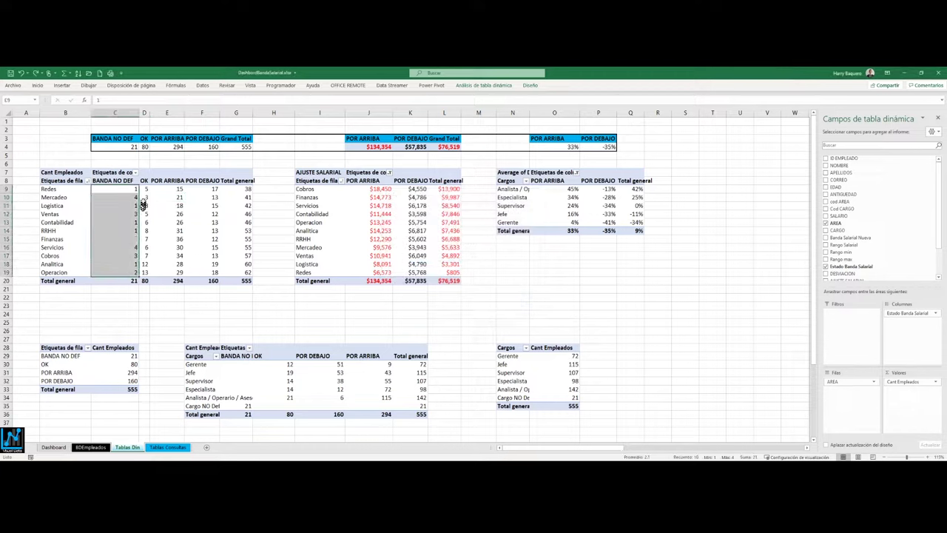
left_click_drag(206, 197, 213, 252)
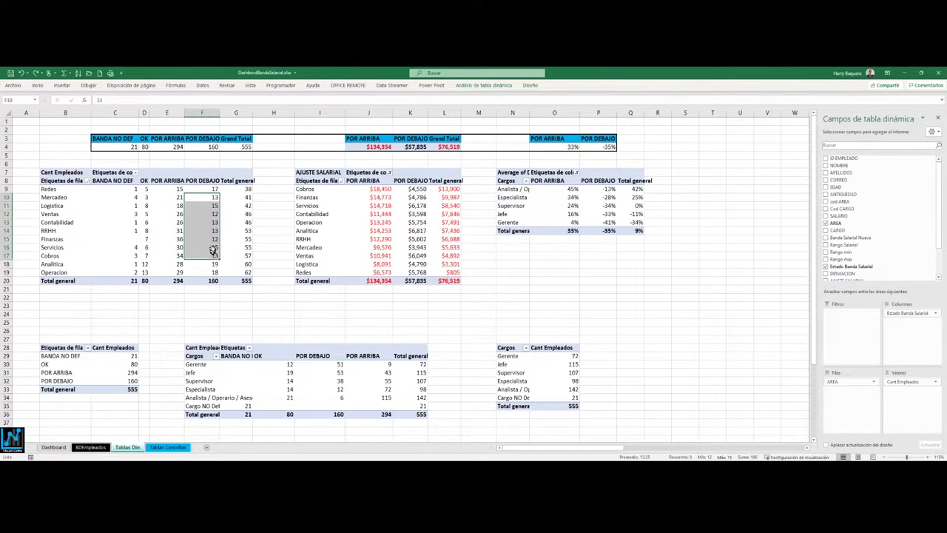
left_click_drag(235, 197, 241, 251)
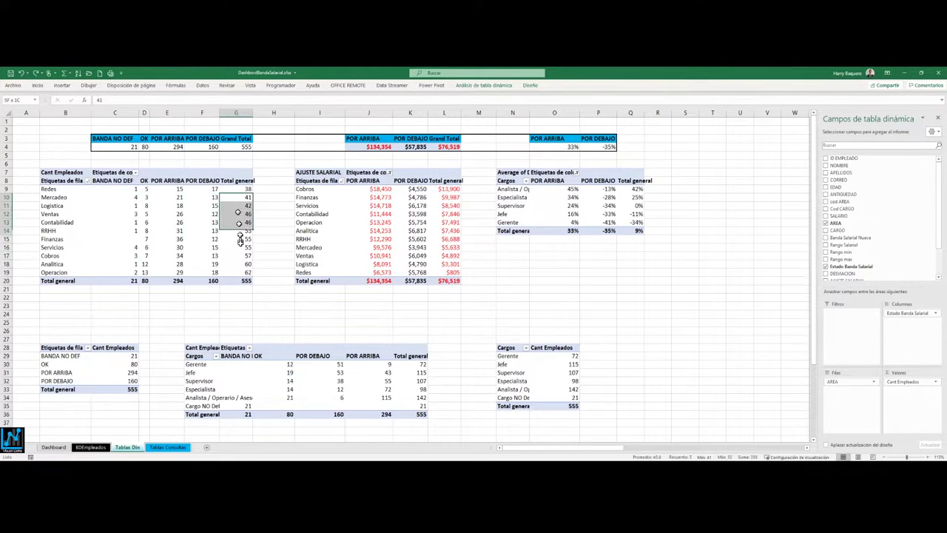
left_click(247, 280)
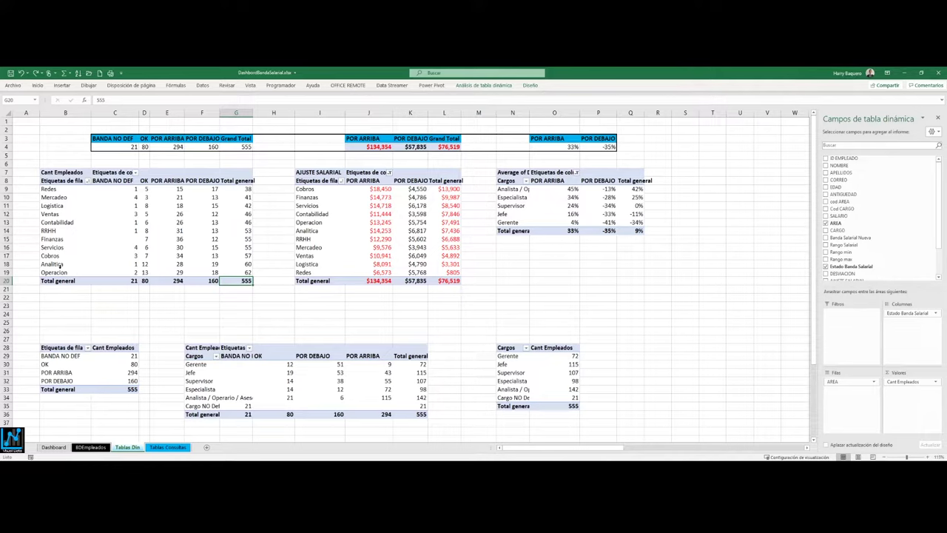
left_click(299, 198)
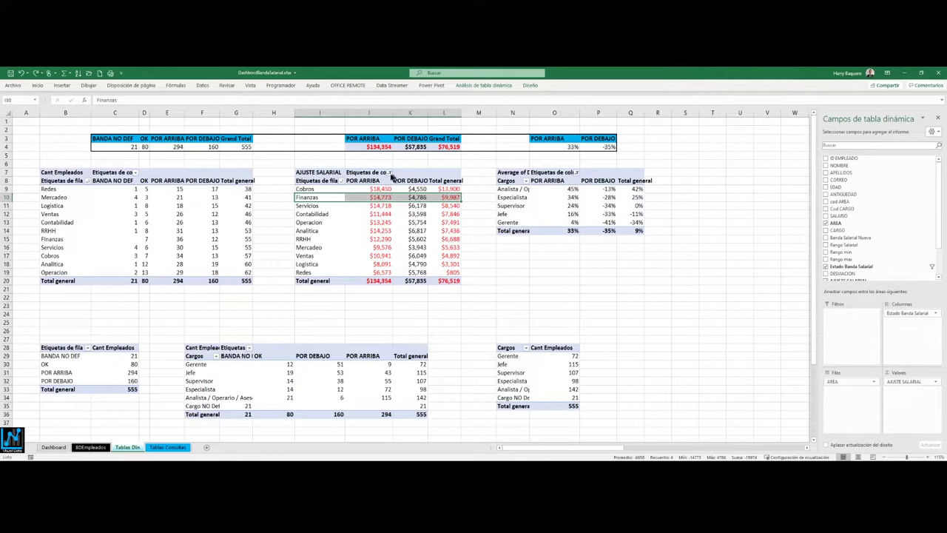
left_click(390, 173)
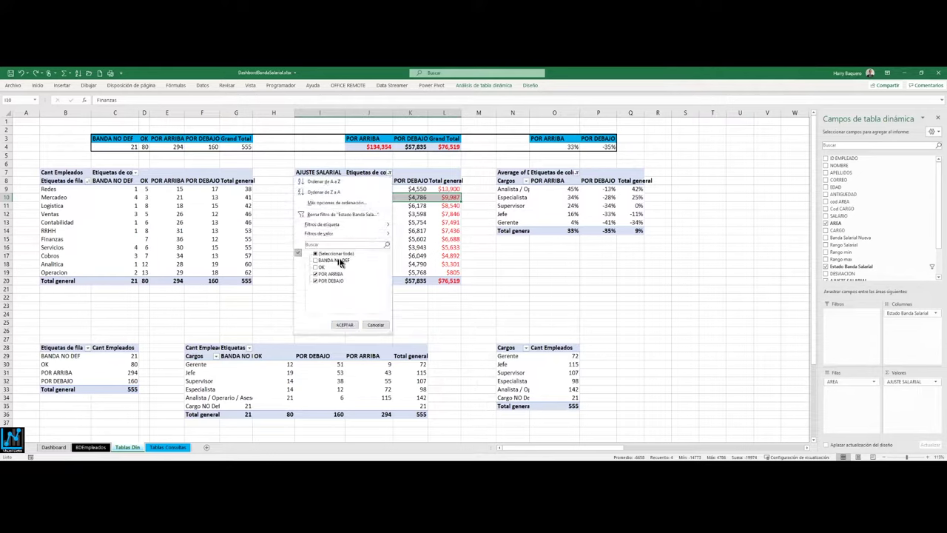
left_click(376, 327)
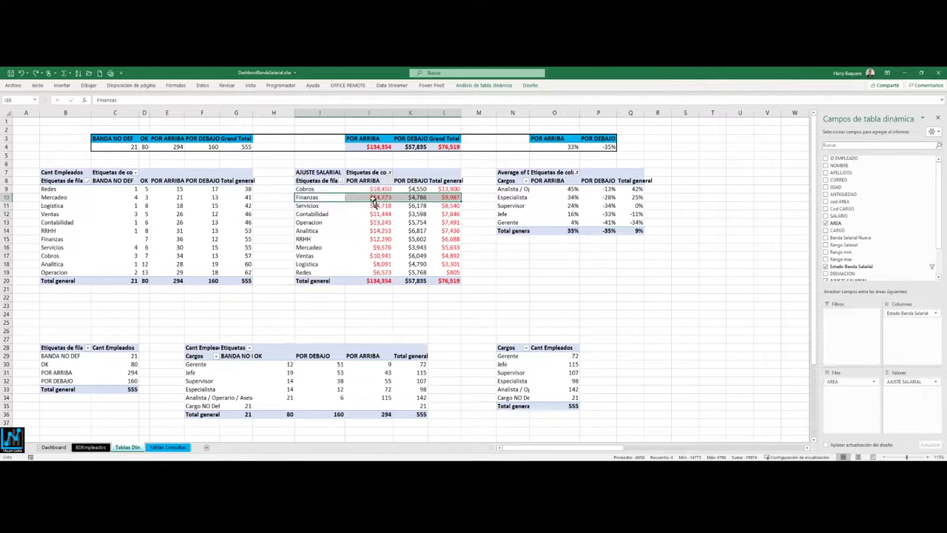
mouse_move(377, 189)
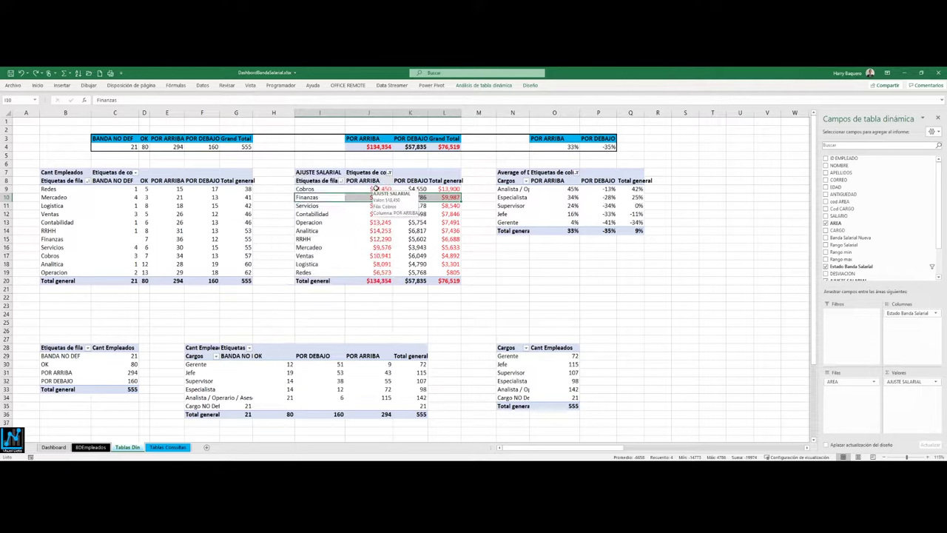
left_click(377, 190)
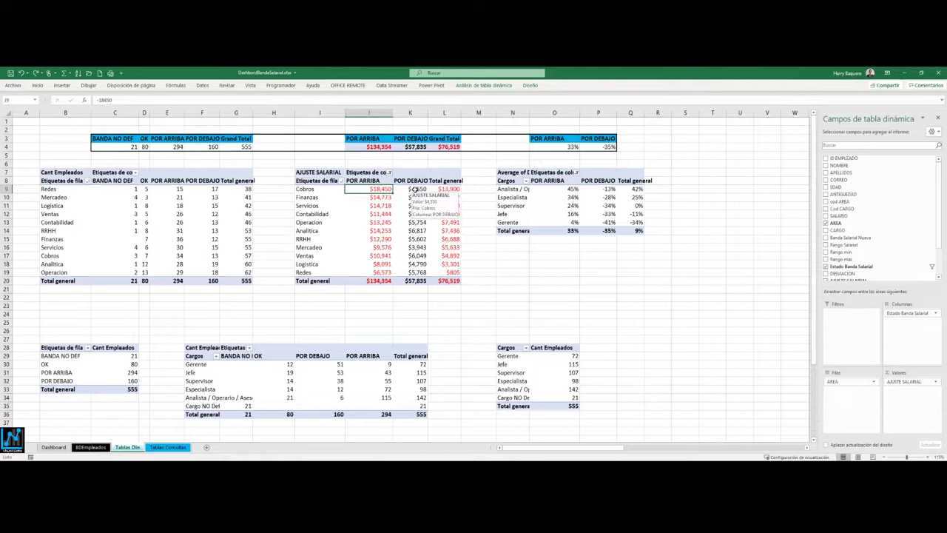
left_click(415, 190)
left_click(394, 204)
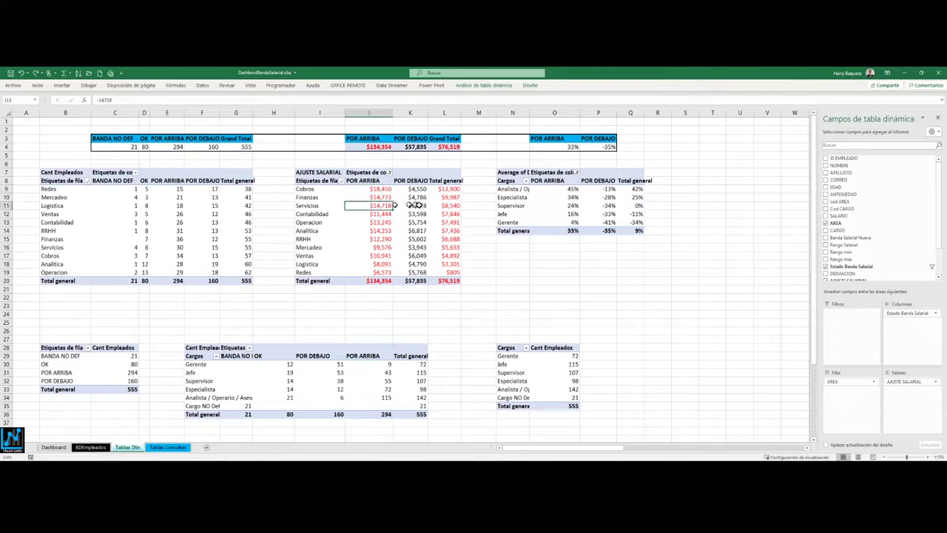
left_click(415, 204)
left_click(377, 222)
left_click(411, 230)
left_click(386, 239)
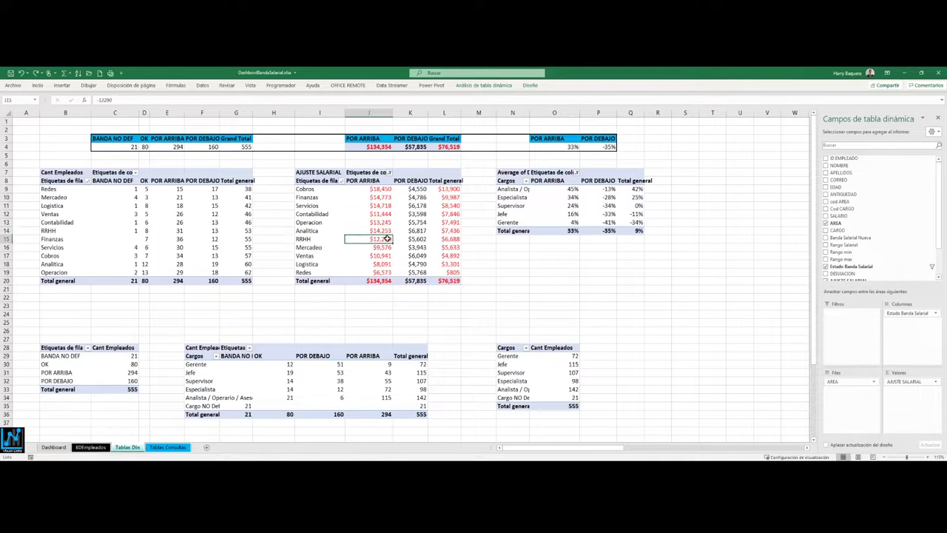
left_click(416, 241)
mouse_move(382, 240)
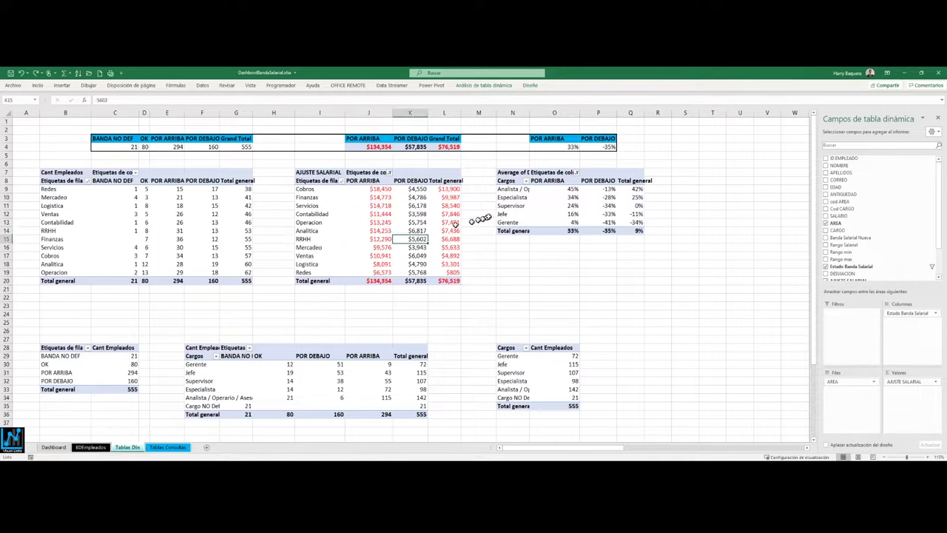
mouse_move(557, 199)
left_click(561, 190)
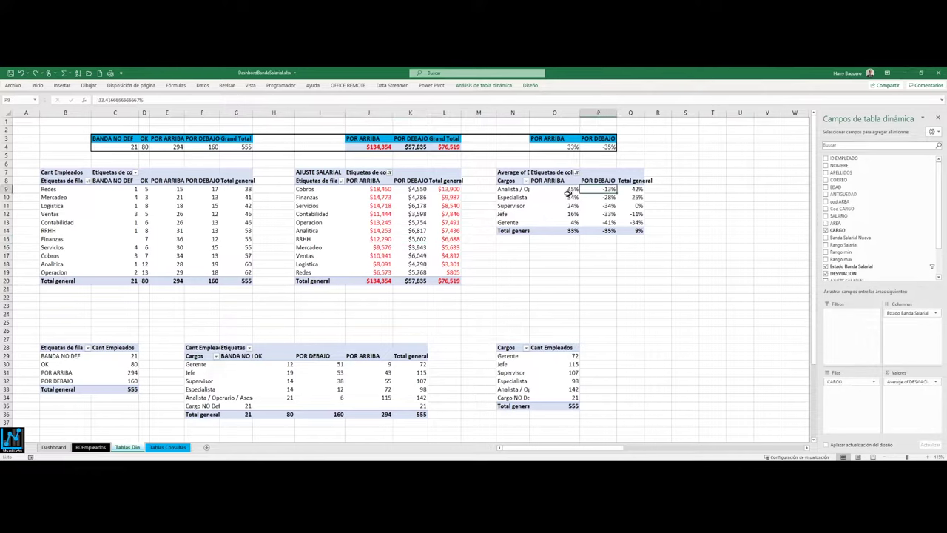
left_click(571, 197)
left_click_drag(514, 189, 511, 214)
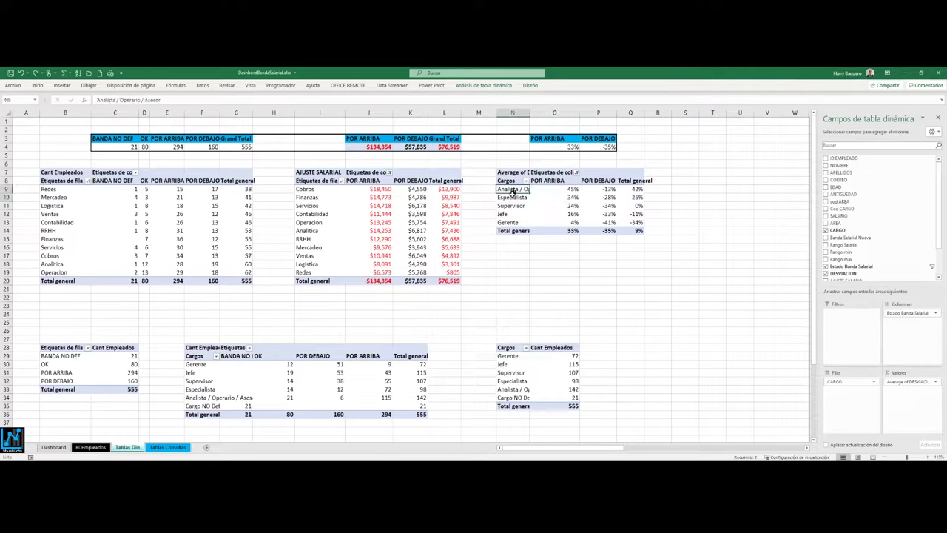
left_click(512, 189)
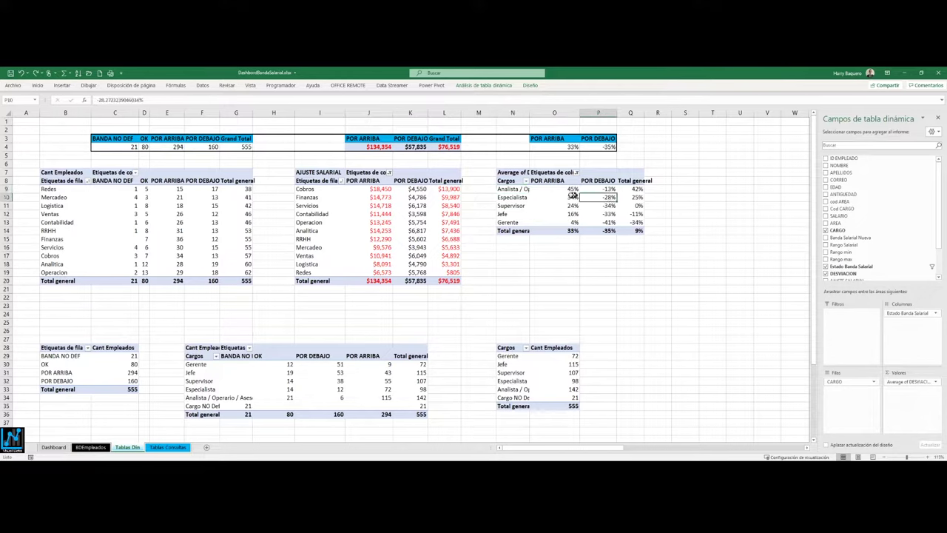
left_click(574, 196)
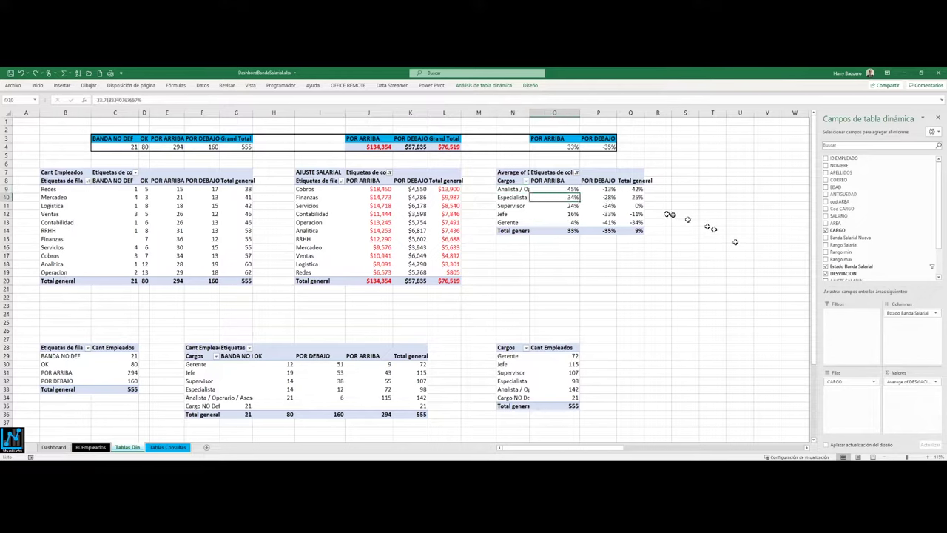
left_click_drag(911, 381, 682, 202)
left_click_drag(544, 202, 895, 380)
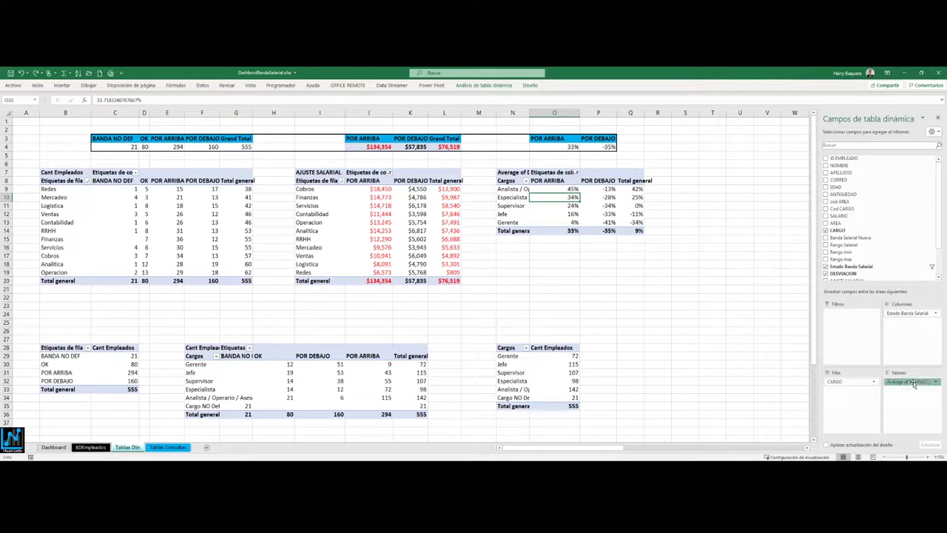
left_click(912, 382)
left_click(901, 374)
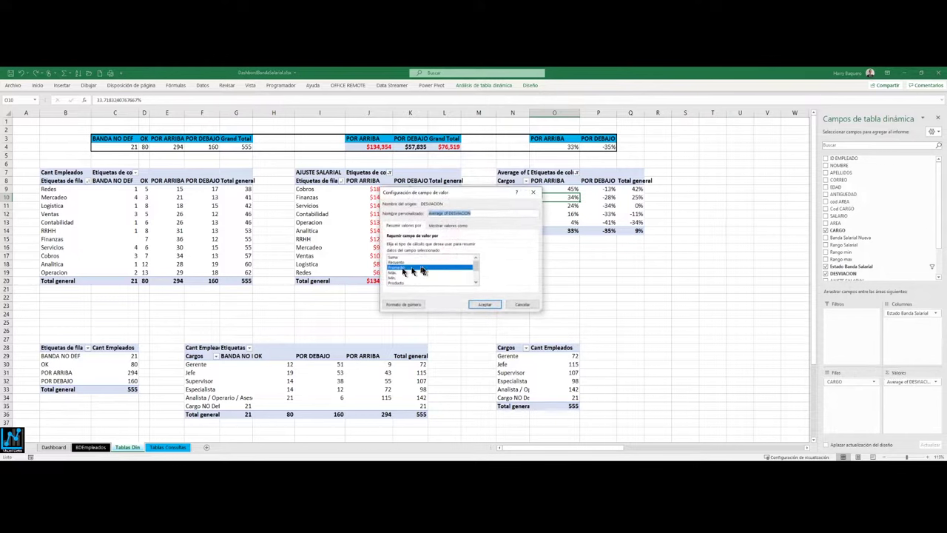
left_click(522, 303)
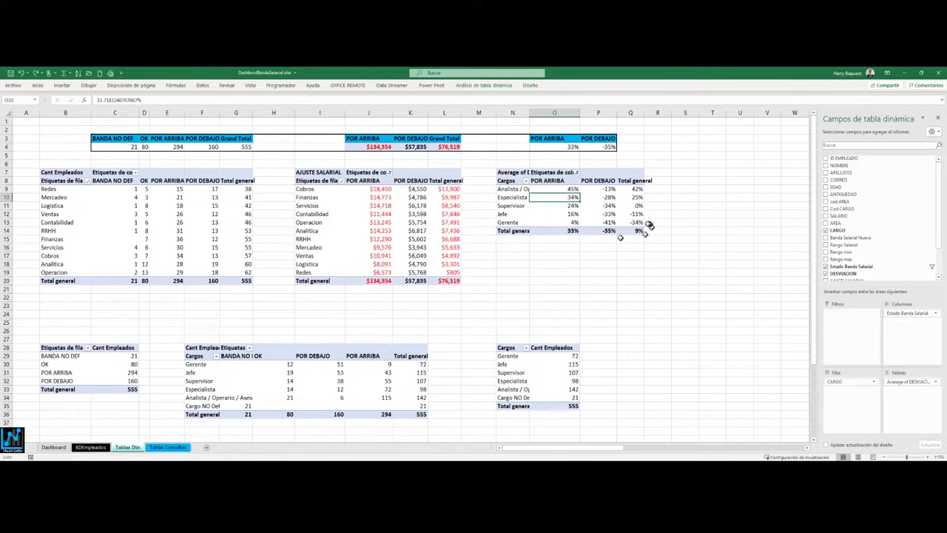
scroll(199, 360, "down", 1)
scroll(199, 360, "down", 2)
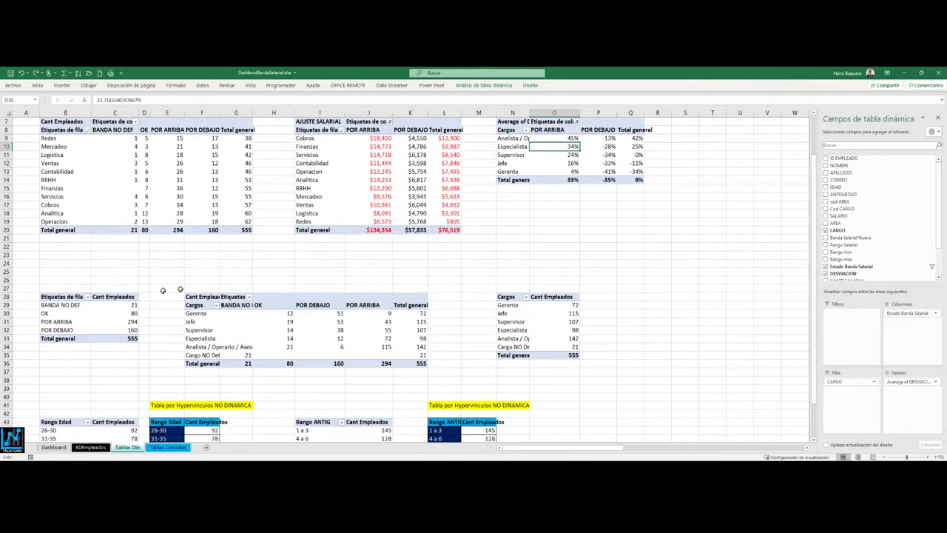
scroll(374, 285, "up", 2)
mouse_move(375, 284)
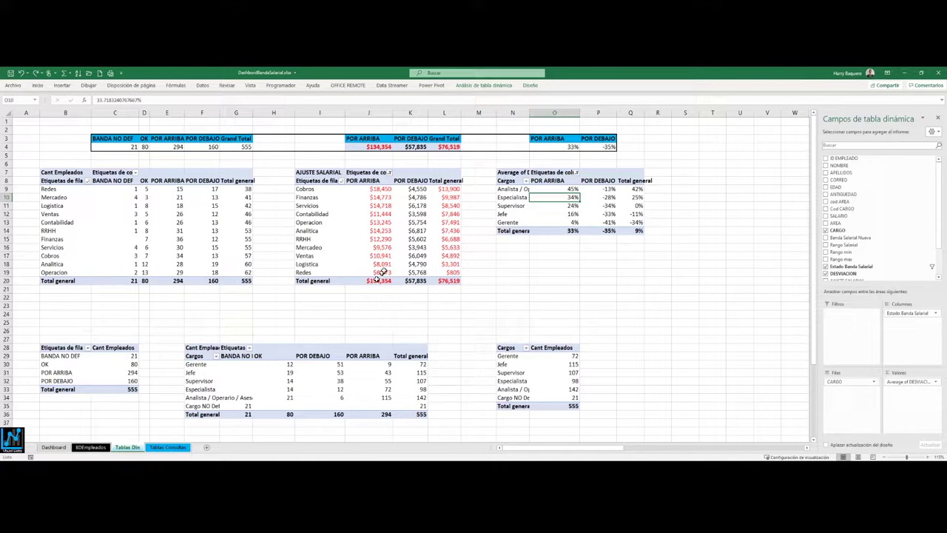
left_click(178, 197)
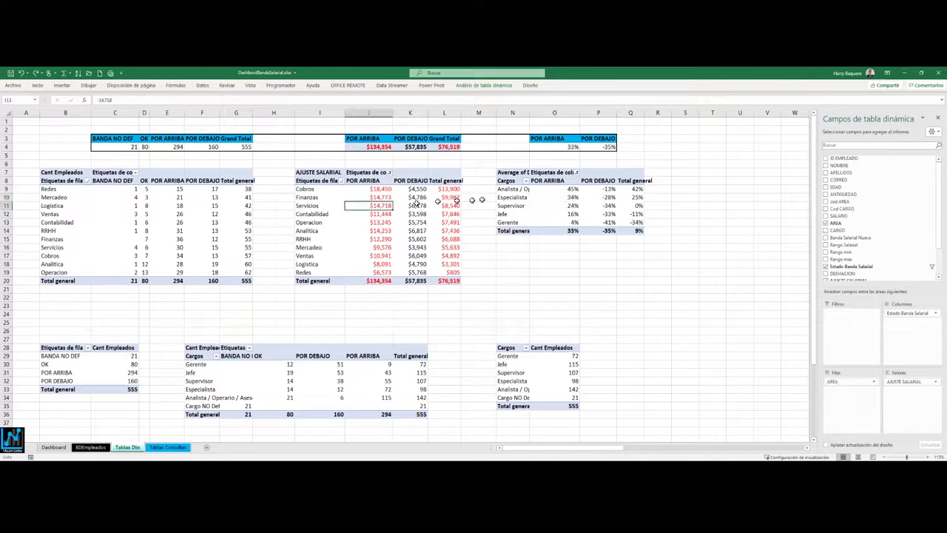
left_click(527, 197)
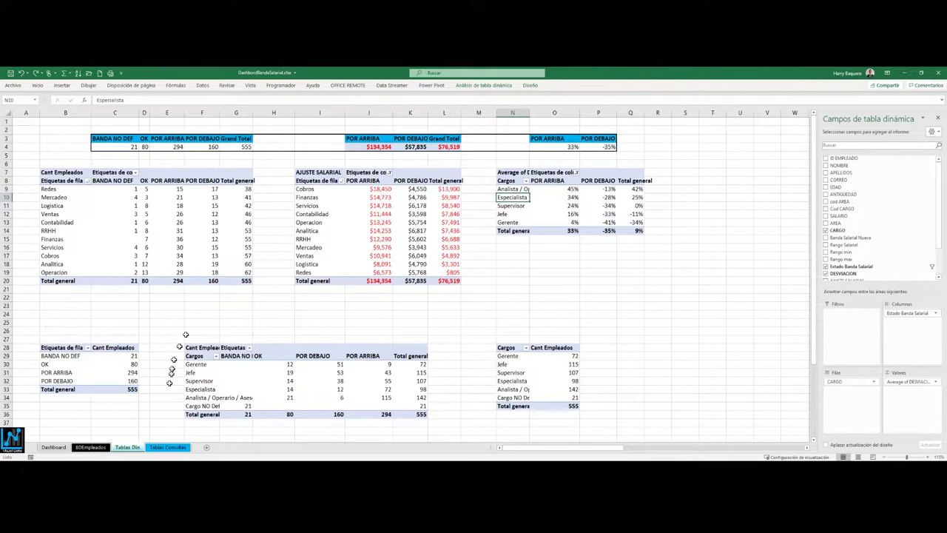
left_click(138, 190)
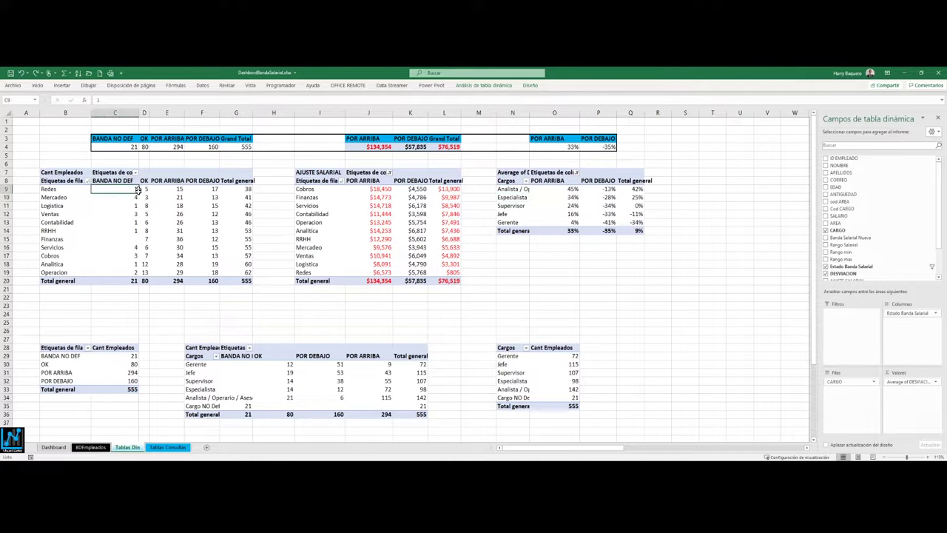
left_click_drag(137, 190, 140, 290)
mouse_move(33, 163)
left_mouse_down()
mouse_move(200, 194)
mouse_move(239, 286)
left_mouse_up()
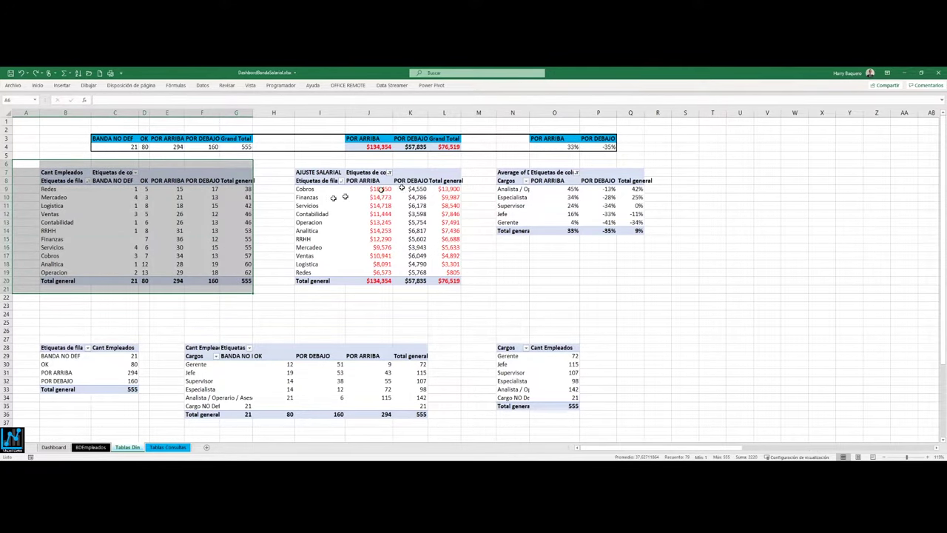
Start a new pivot table from BDEmpleados, then cancel it and return to Tablas Din
left_click(90, 447)
left_click(170, 201)
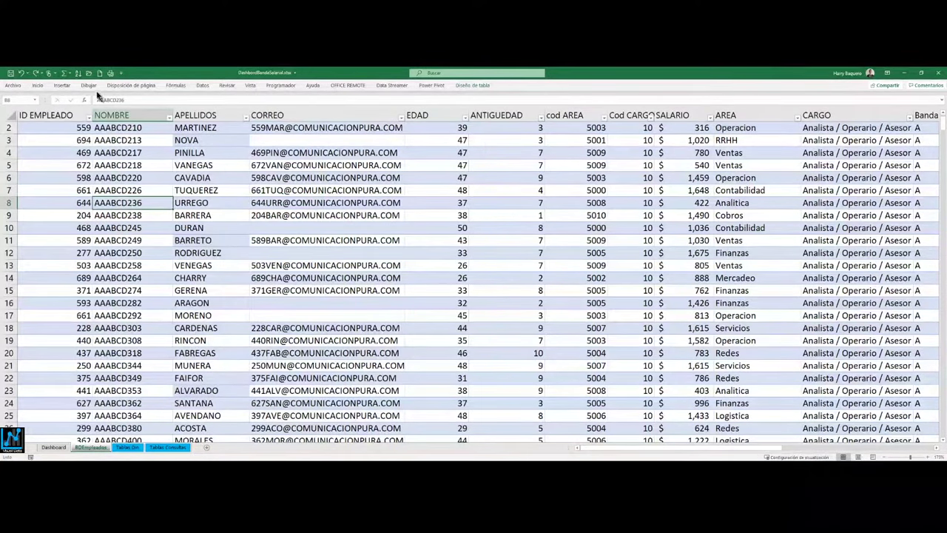
left_click(62, 85)
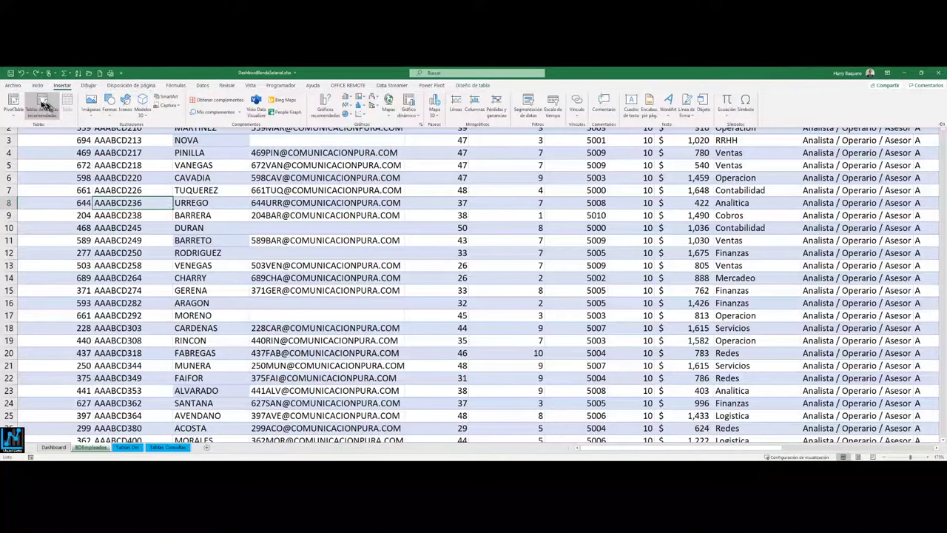
left_click(15, 103)
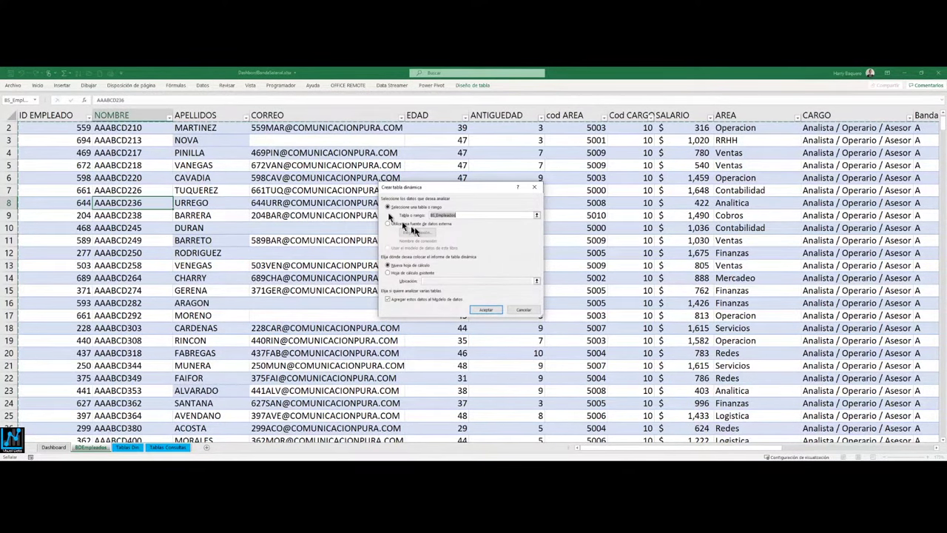
left_click(519, 309)
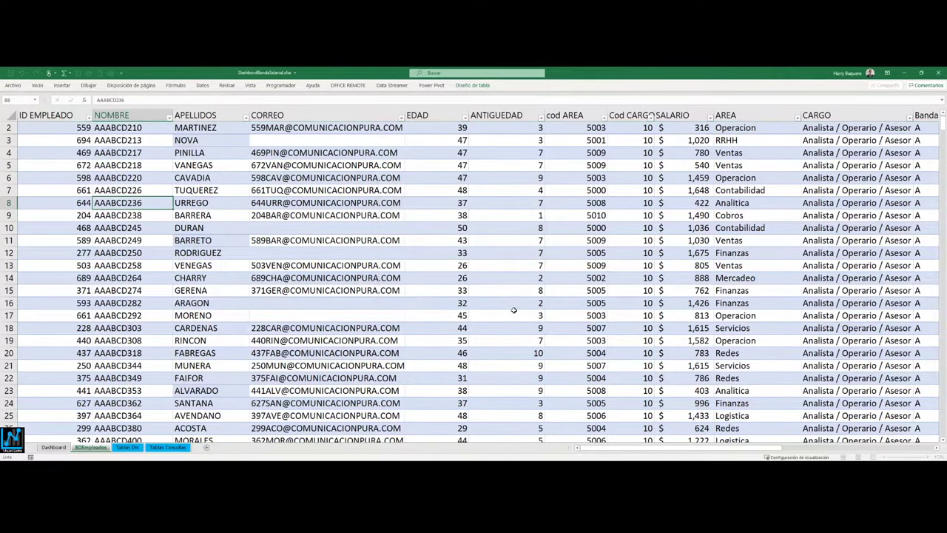
left_click(139, 447)
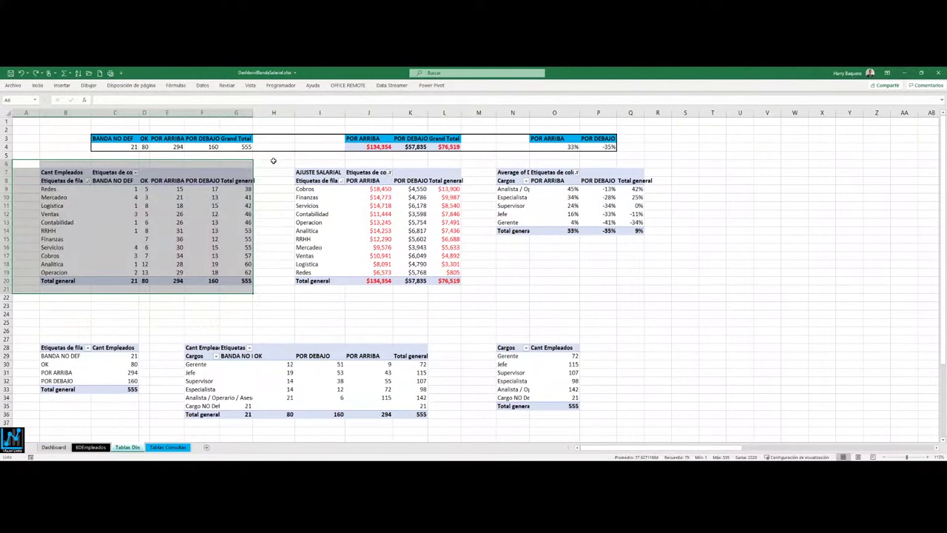
Select the AJUSTE SALARIAL pivot, inspect Contabilidad POR ARRIBA, then select pivot range A6:G21
left_click_drag(273, 161, 464, 289)
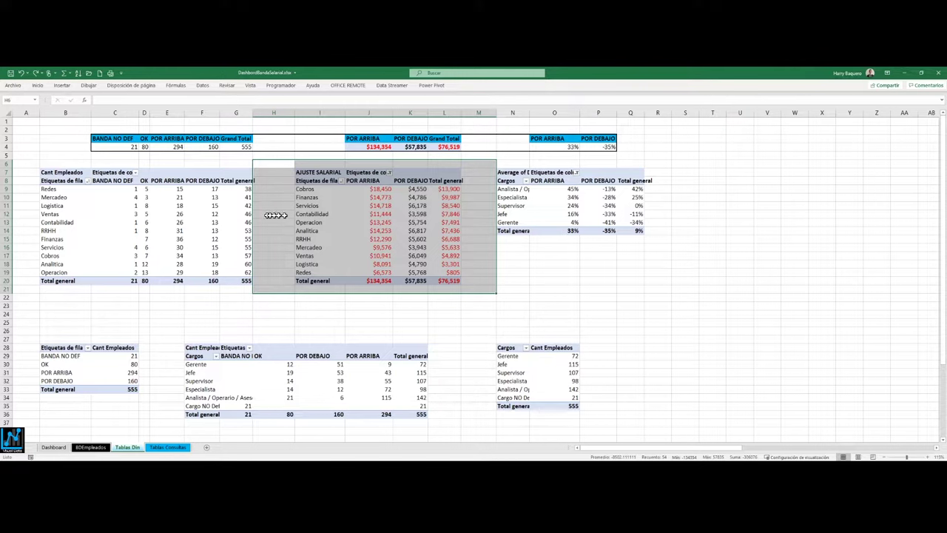
left_click(372, 214)
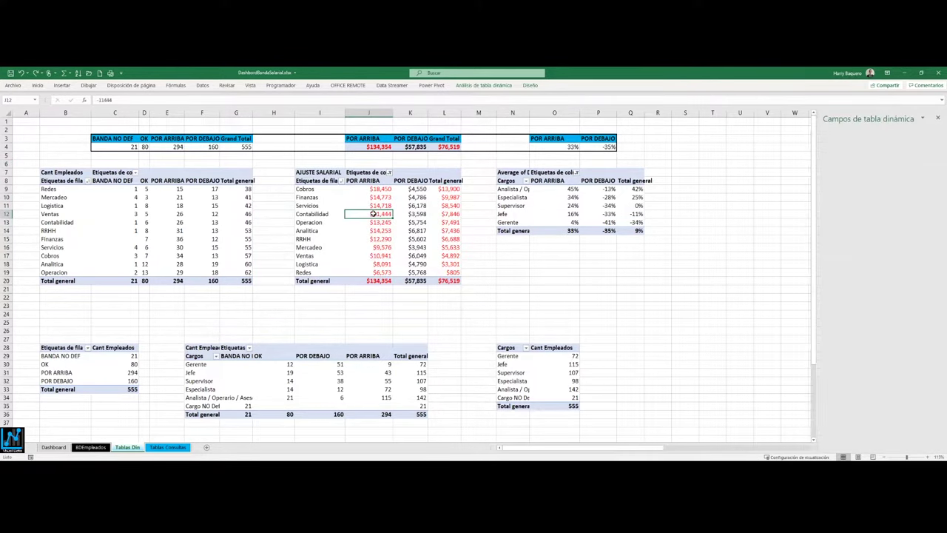
left_click(210, 213)
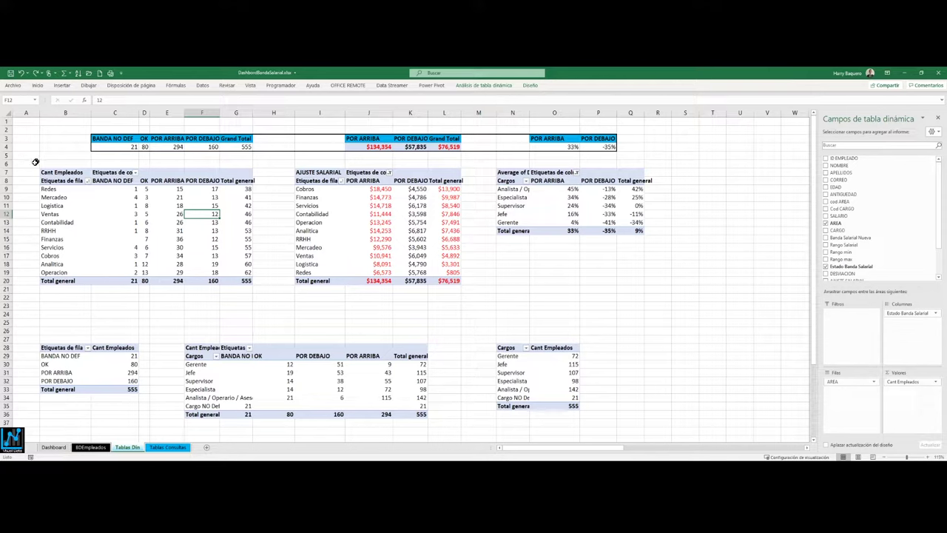
left_click_drag(35, 162, 249, 286)
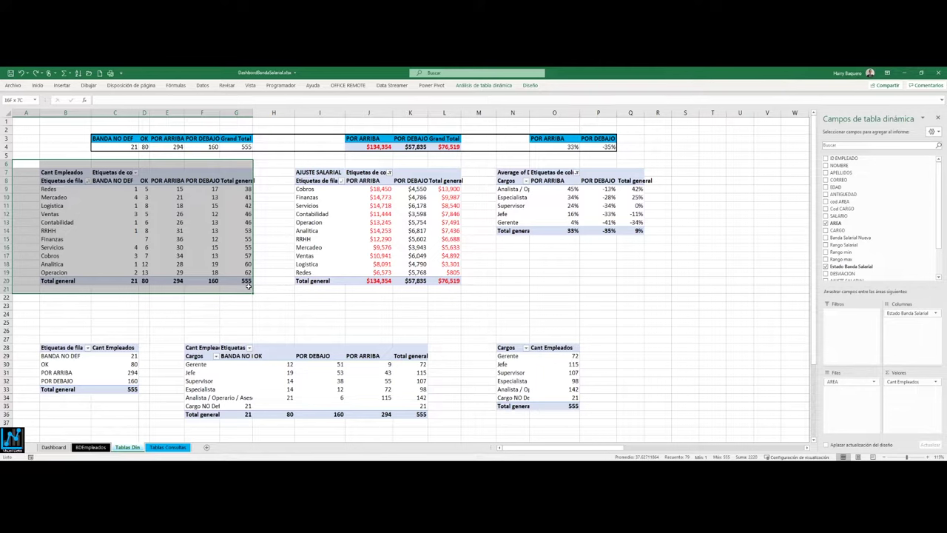
key("ctrl+c")
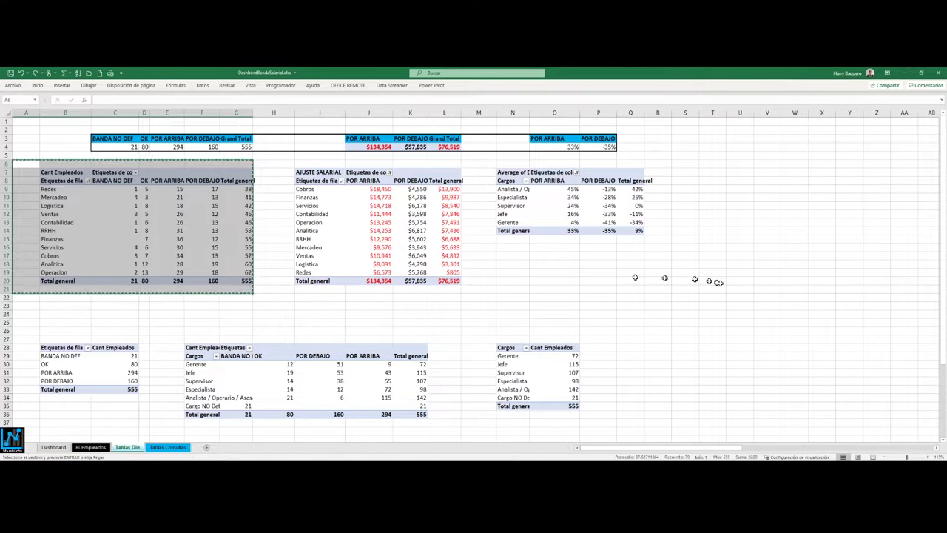
left_click(714, 281)
key("ctrl+v")
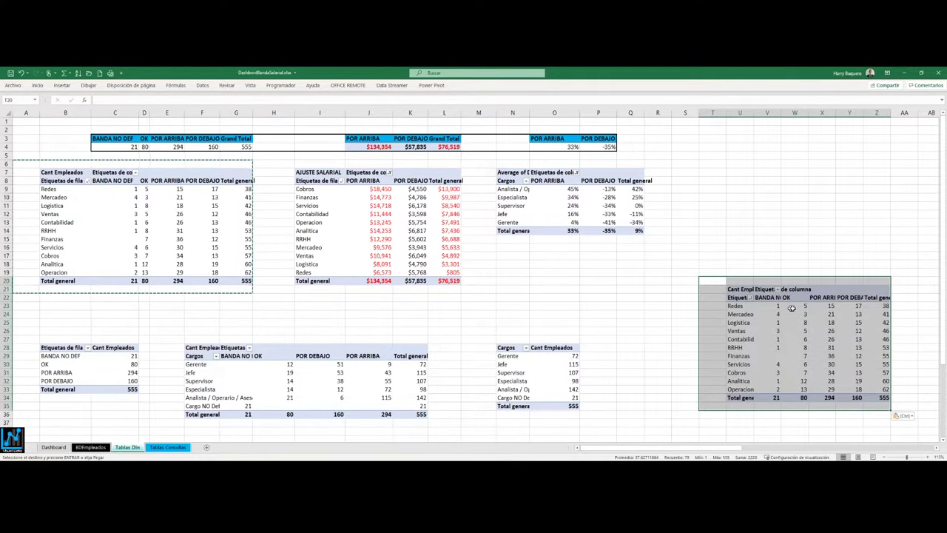
left_click(792, 308)
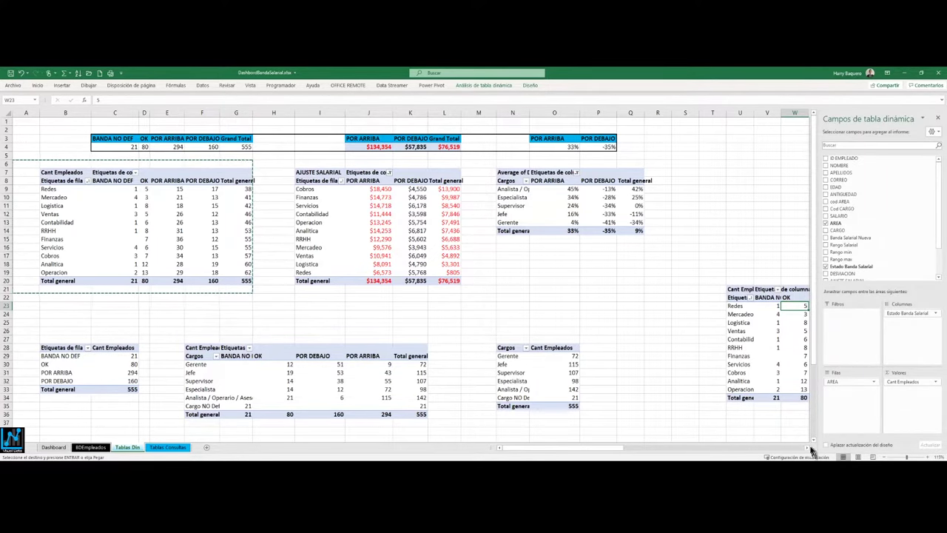
scroll(804, 444, "right", 5)
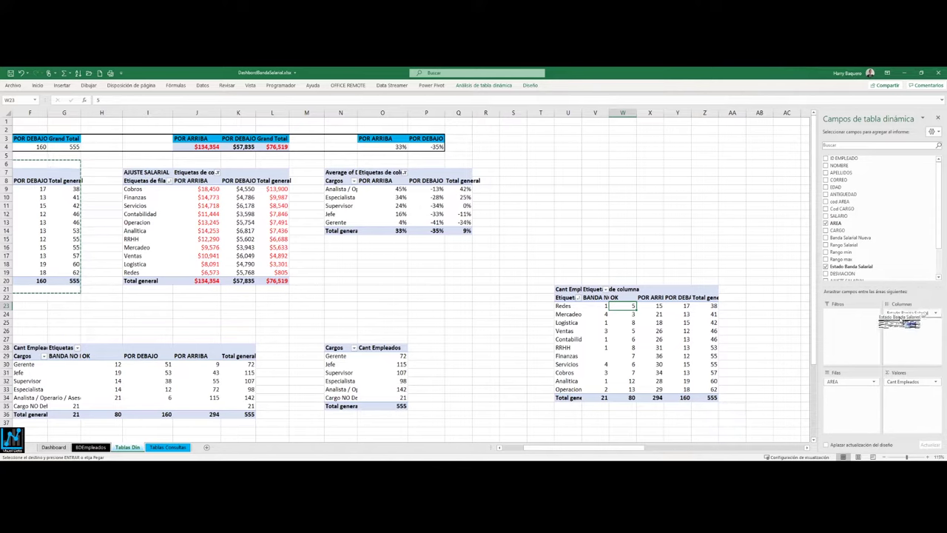
left_click_drag(915, 313, 862, 322)
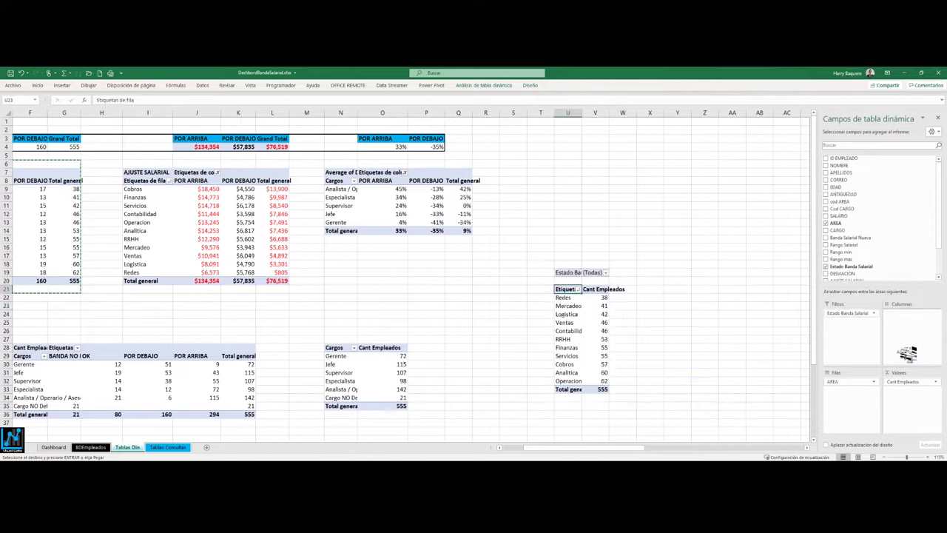
left_click_drag(864, 379, 913, 327)
mouse_move(847, 313)
left_mouse_down()
mouse_move(858, 395)
mouse_move(851, 346)
left_mouse_up()
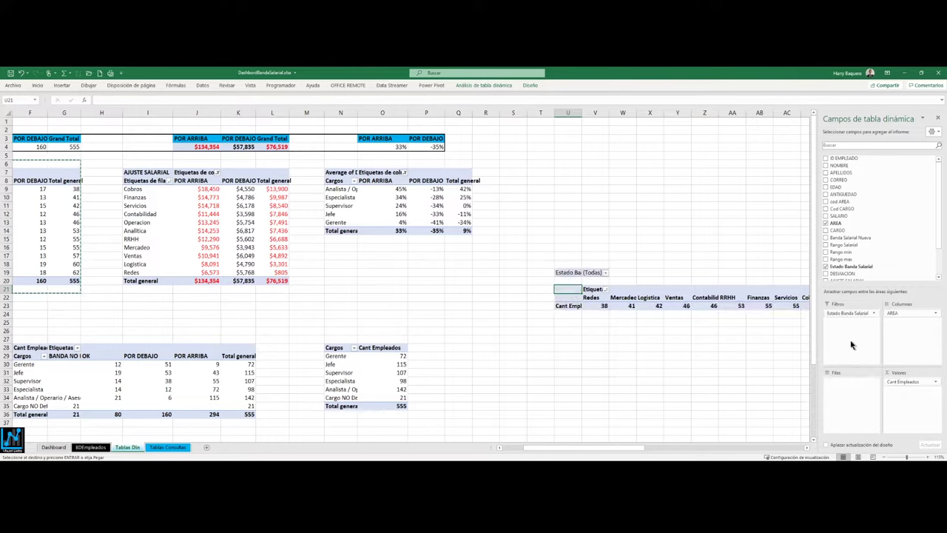
left_click_drag(861, 314, 909, 392)
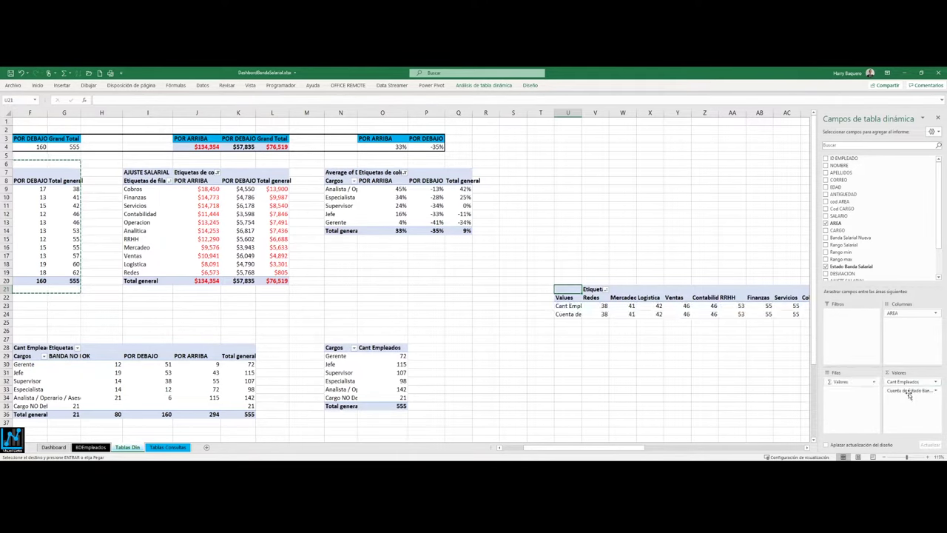
left_click_drag(906, 313, 852, 387)
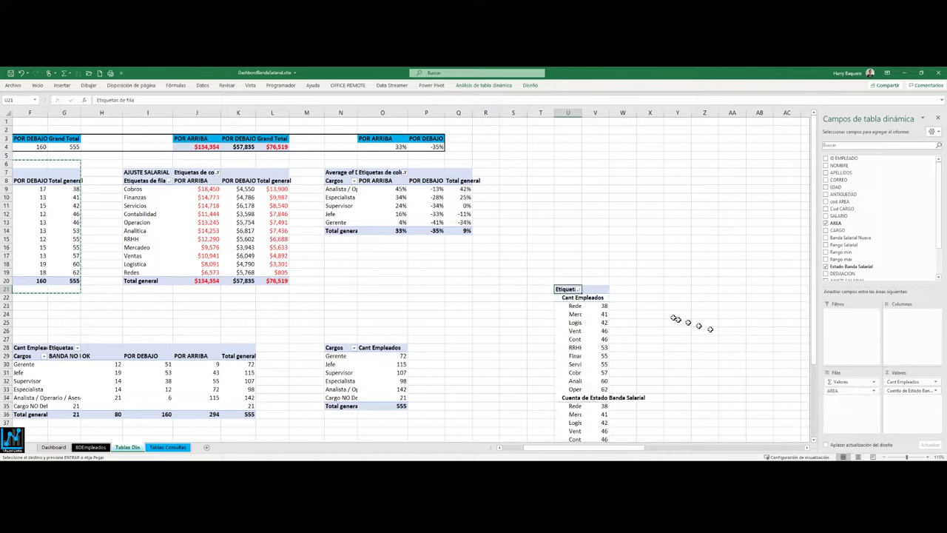
mouse_move(854, 386)
left_mouse_down()
mouse_move(913, 342)
mouse_move(737, 339)
left_mouse_up()
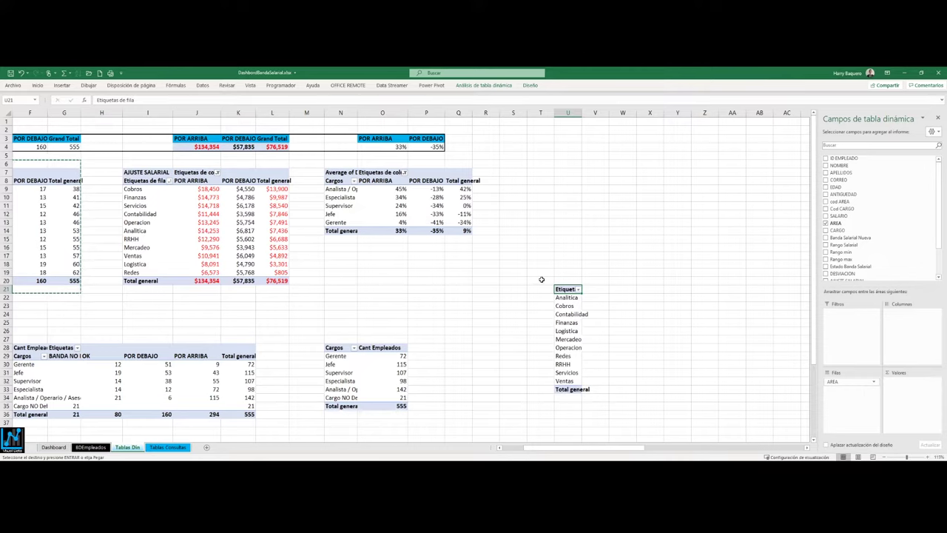
left_click_drag(540, 279, 606, 398)
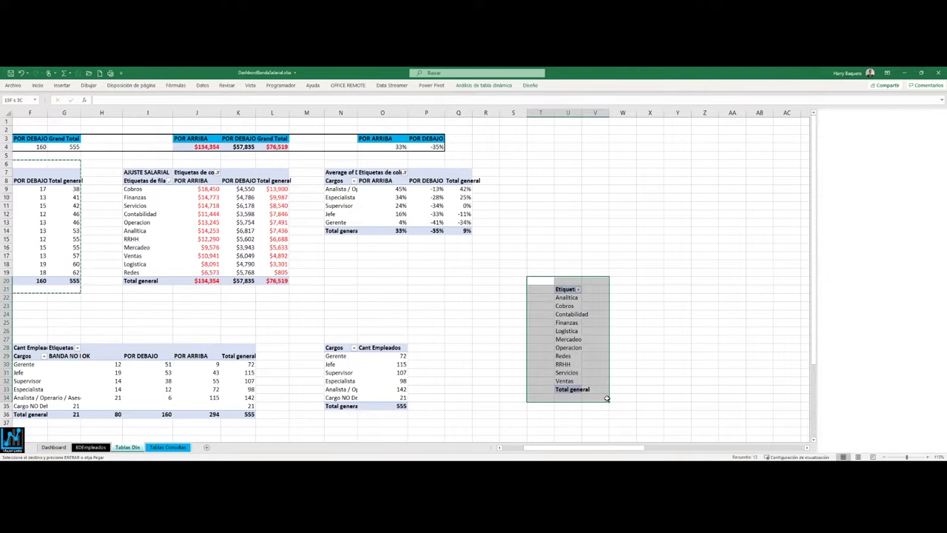
key("Escape")
key("Delete")
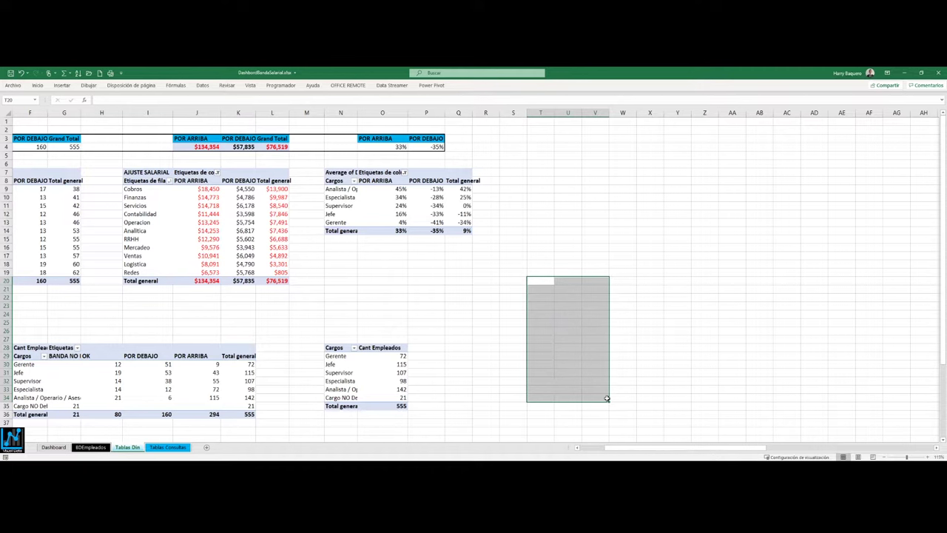
scroll(601, 448, "left", 3)
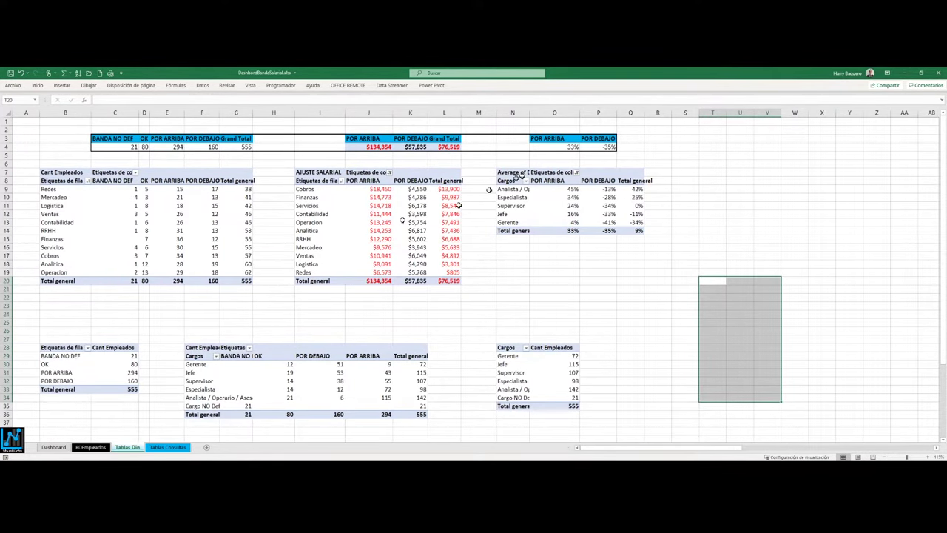
left_click(515, 175)
left_click(123, 360)
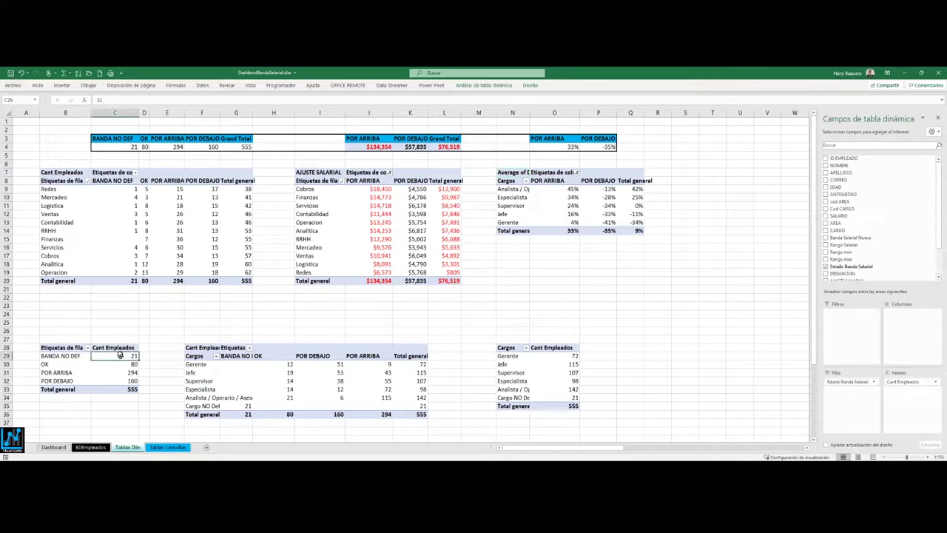
left_click(77, 364)
key("Down")
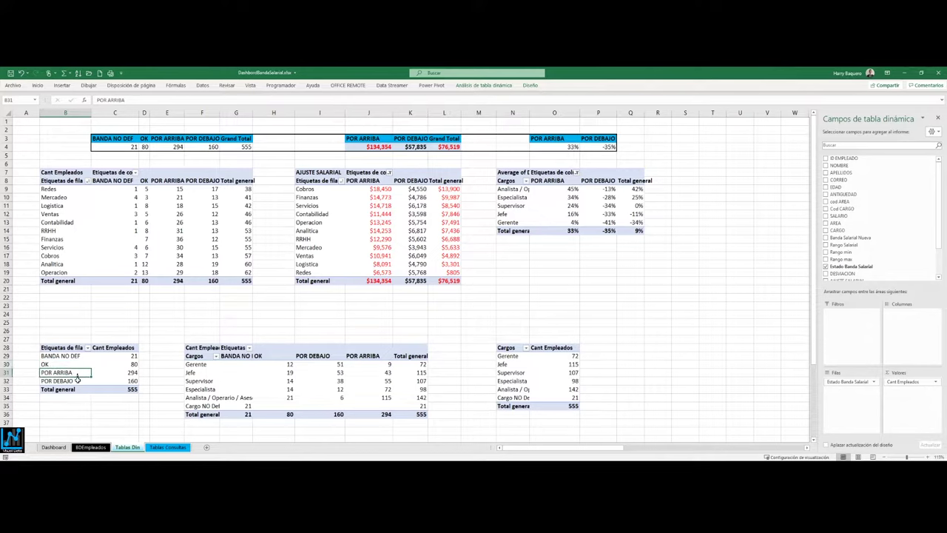
key("Down")
left_click_drag(106, 358, 111, 382)
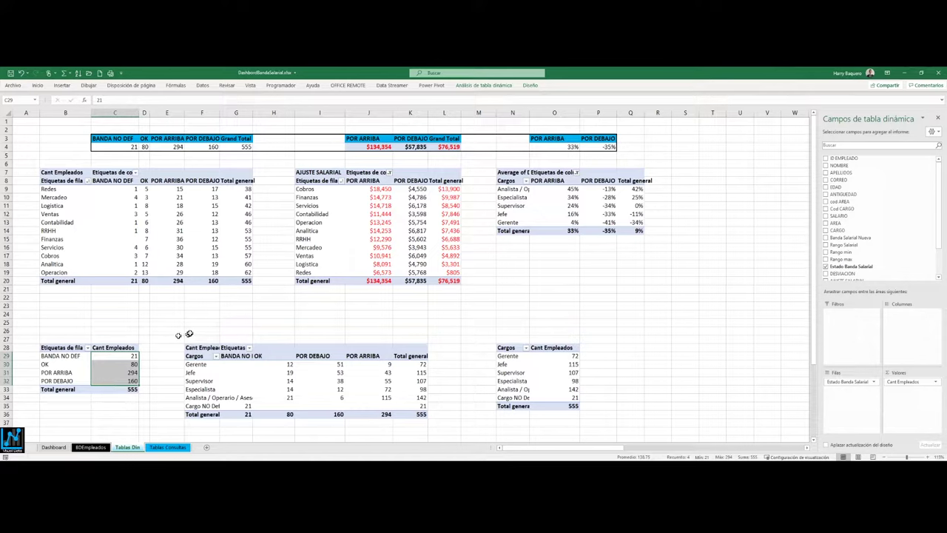
left_click_drag(209, 366, 206, 404)
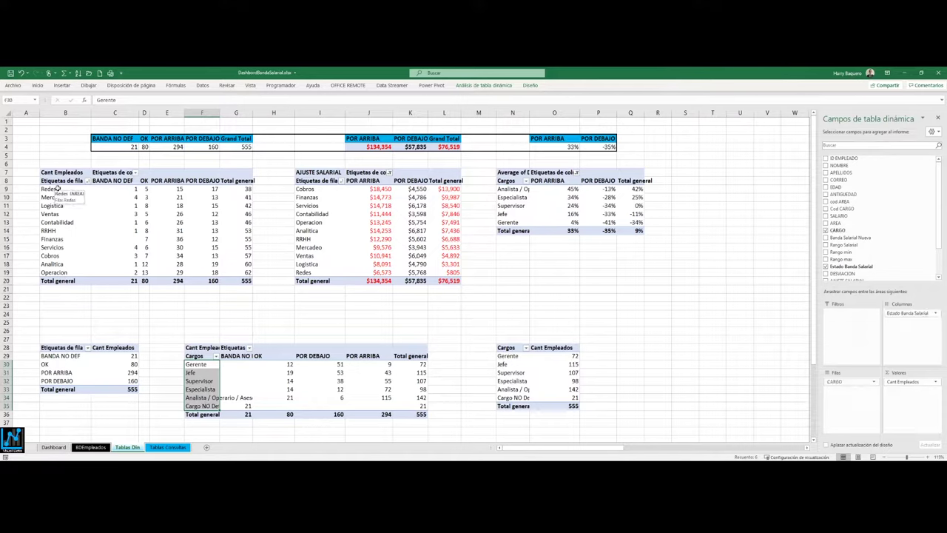
left_click_drag(57, 189, 60, 272)
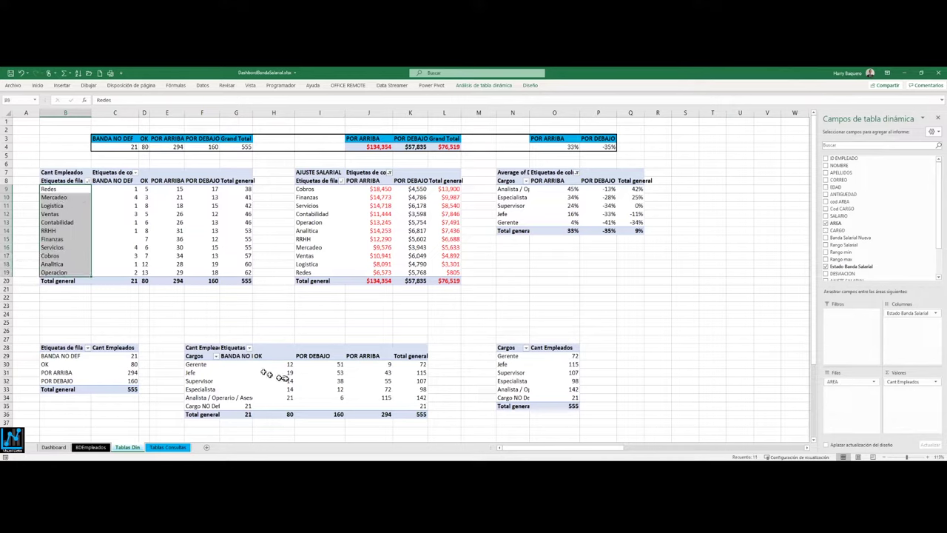
mouse_move(286, 378)
left_click(199, 366)
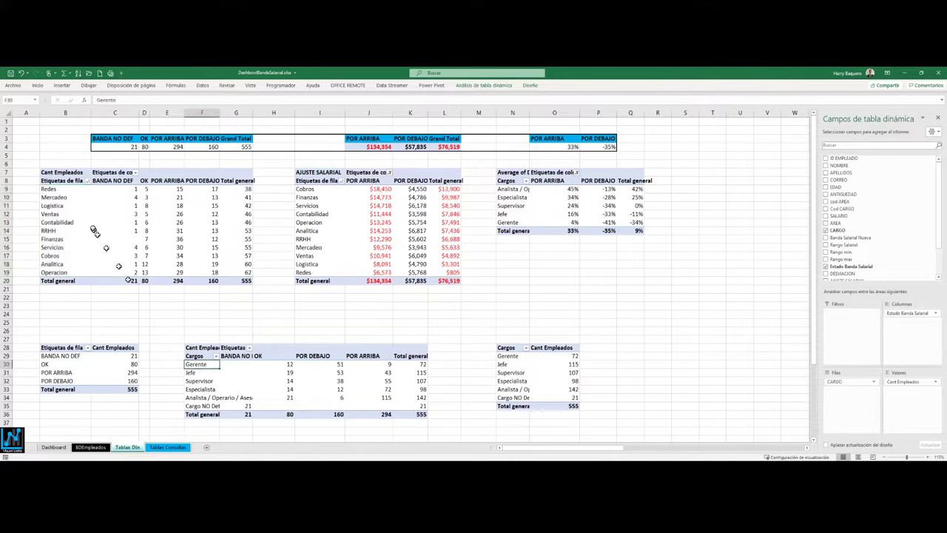
left_click_drag(65, 189, 73, 270)
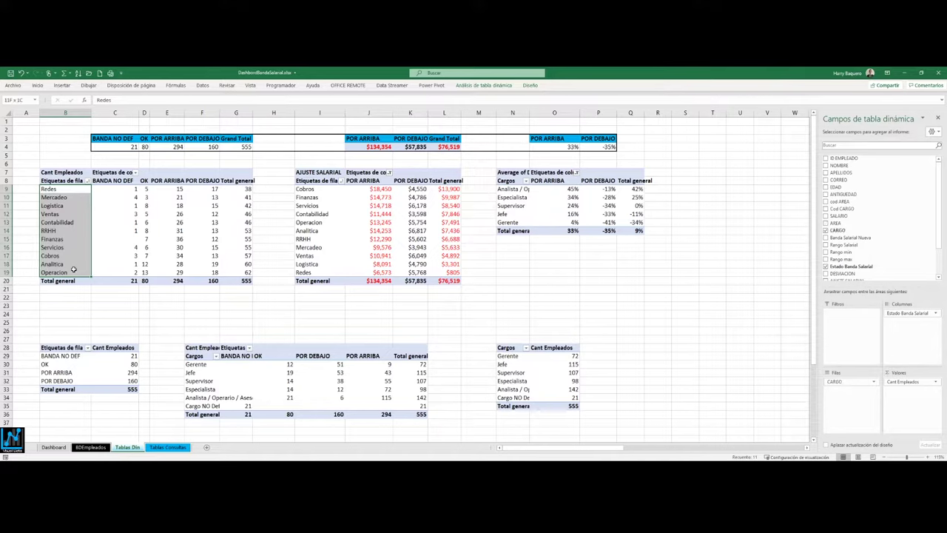
mouse_move(164, 212)
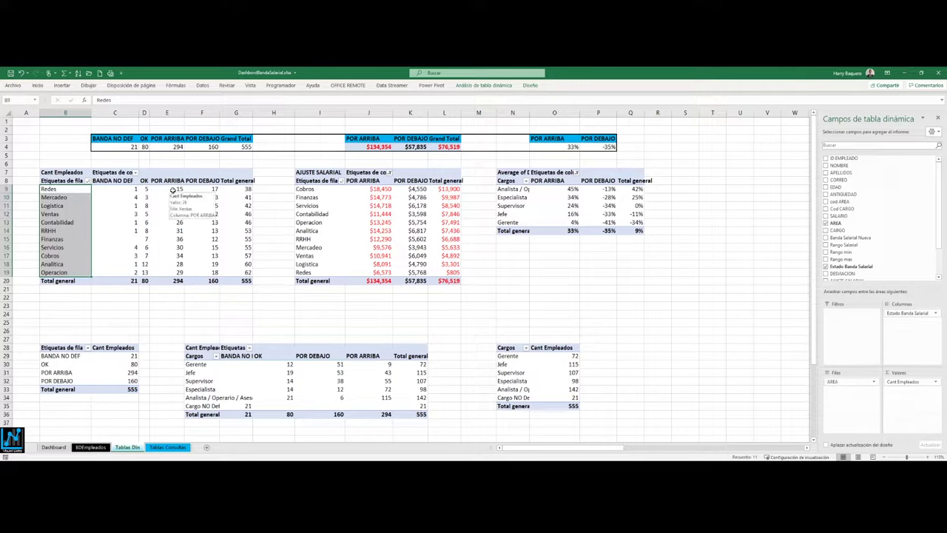
left_click(177, 190)
left_click(206, 190)
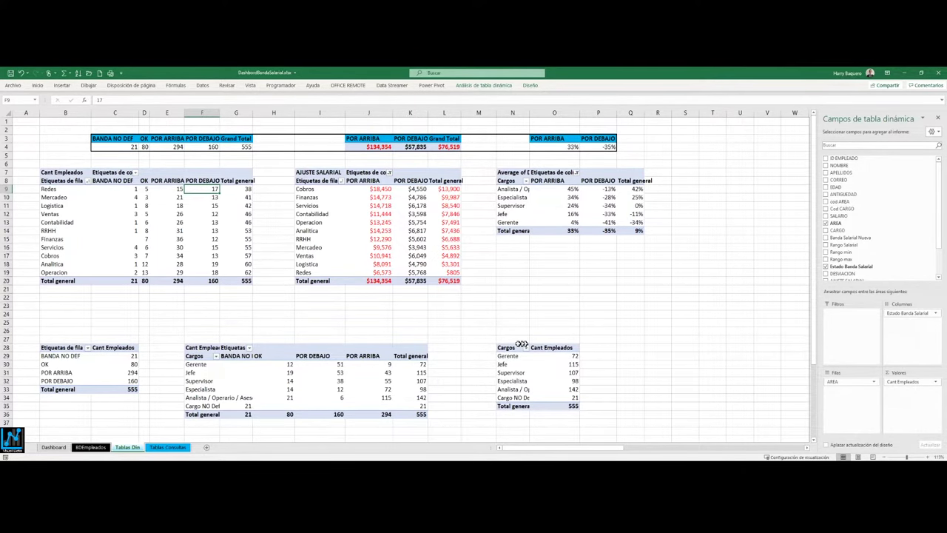
scroll(513, 360, "down", 2)
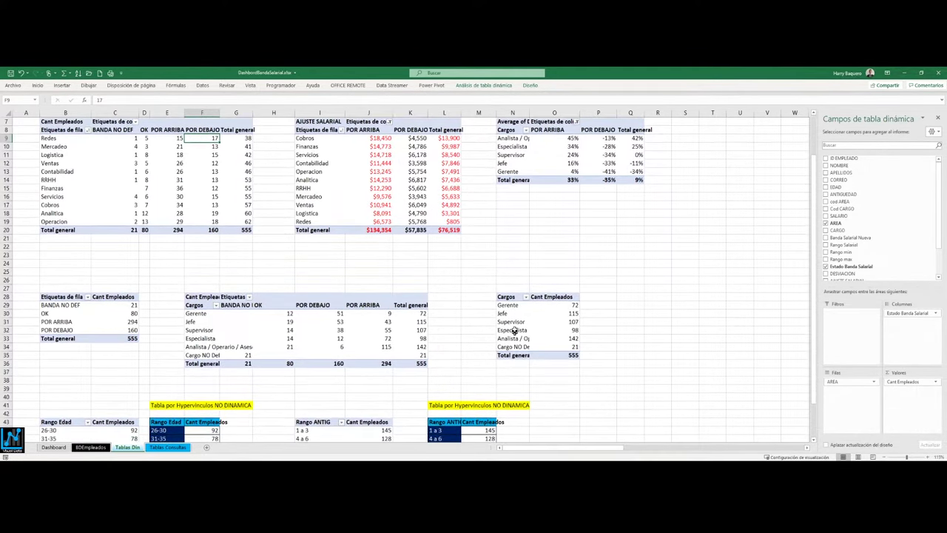
scroll(549, 326, "down", 4)
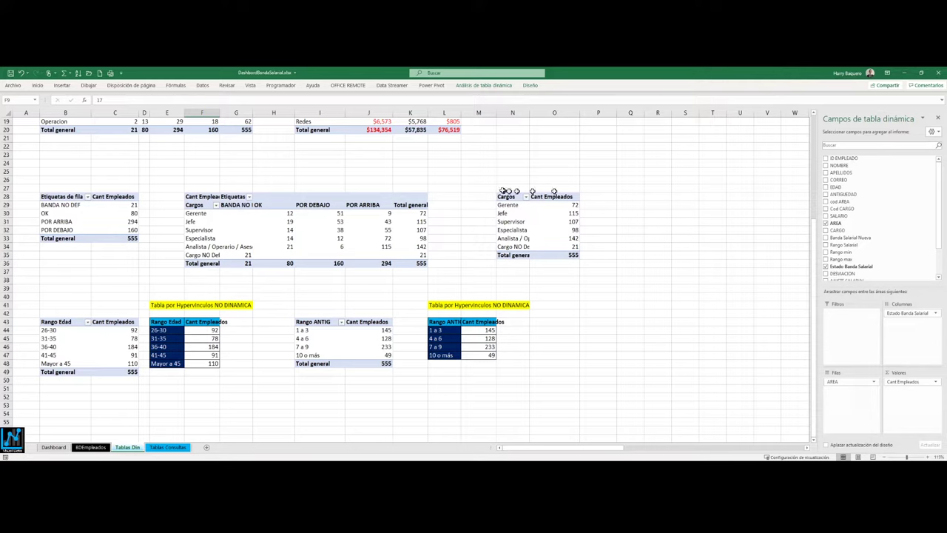
mouse_move(477, 180)
left_mouse_down()
mouse_move(568, 274)
mouse_move(584, 271)
left_mouse_up()
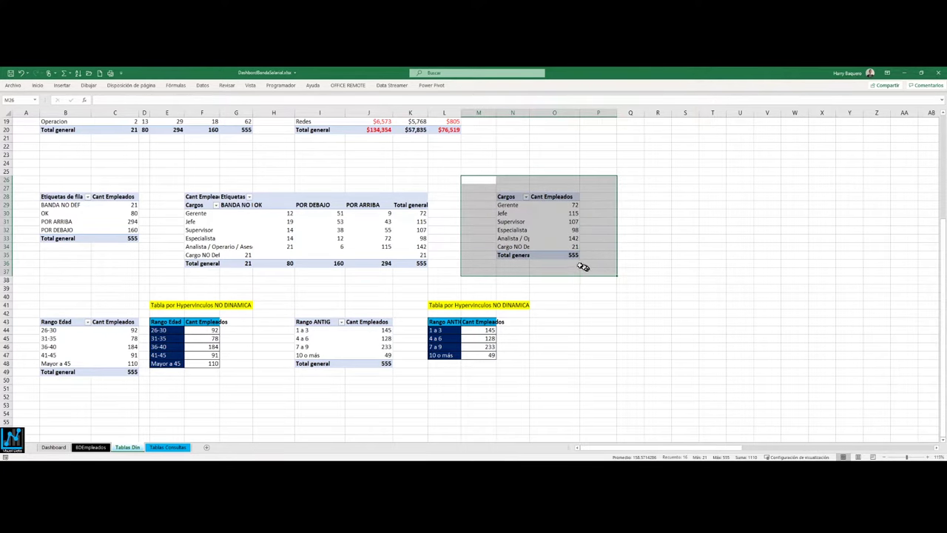
left_click(573, 254)
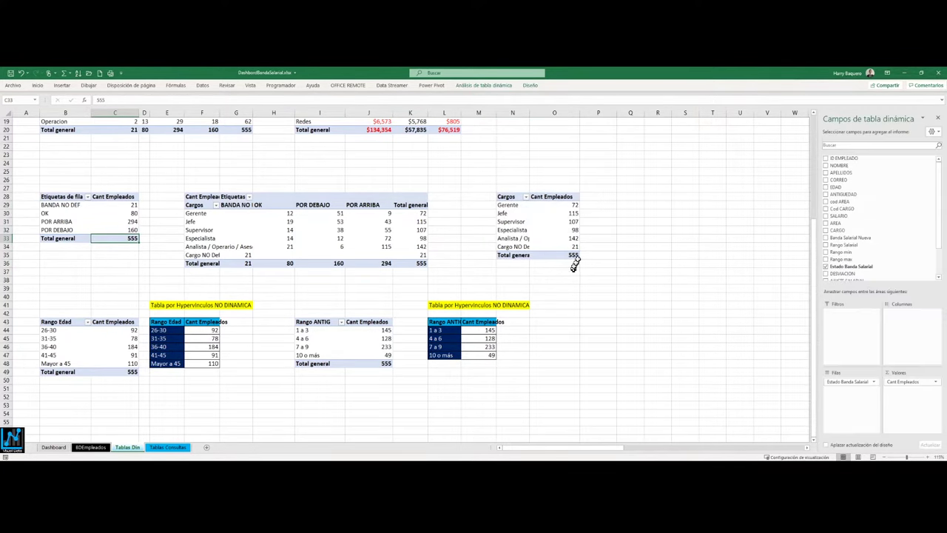
left_click(131, 237)
left_click_drag(38, 294, 119, 381)
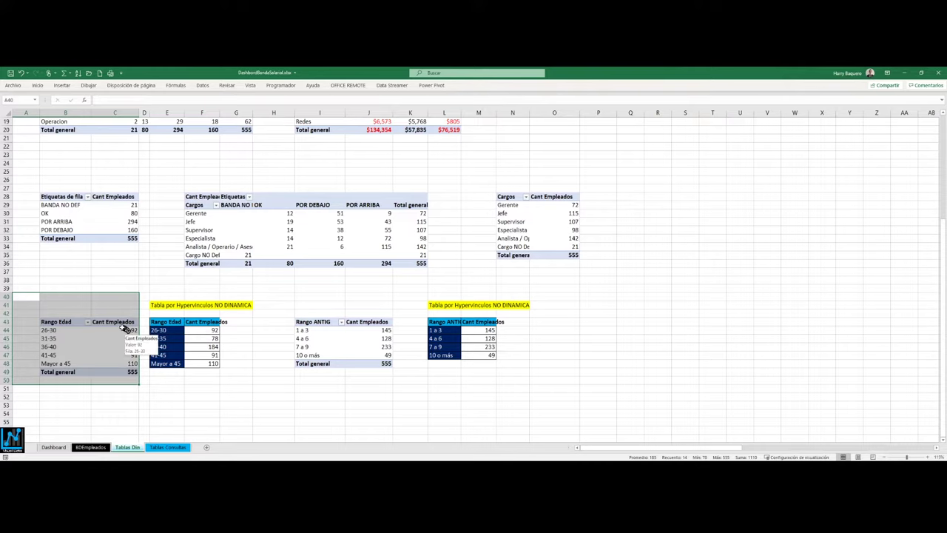
left_click_drag(158, 323, 207, 363)
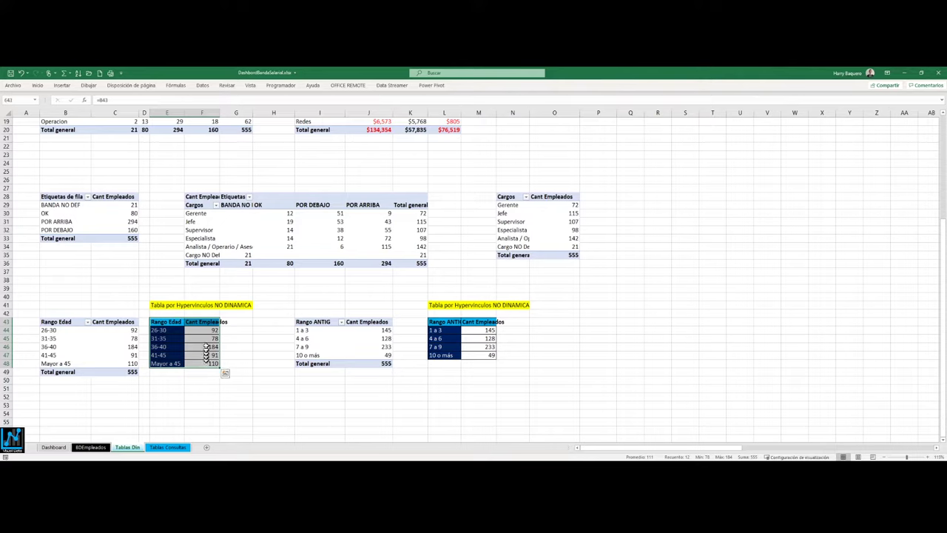
left_click(206, 332)
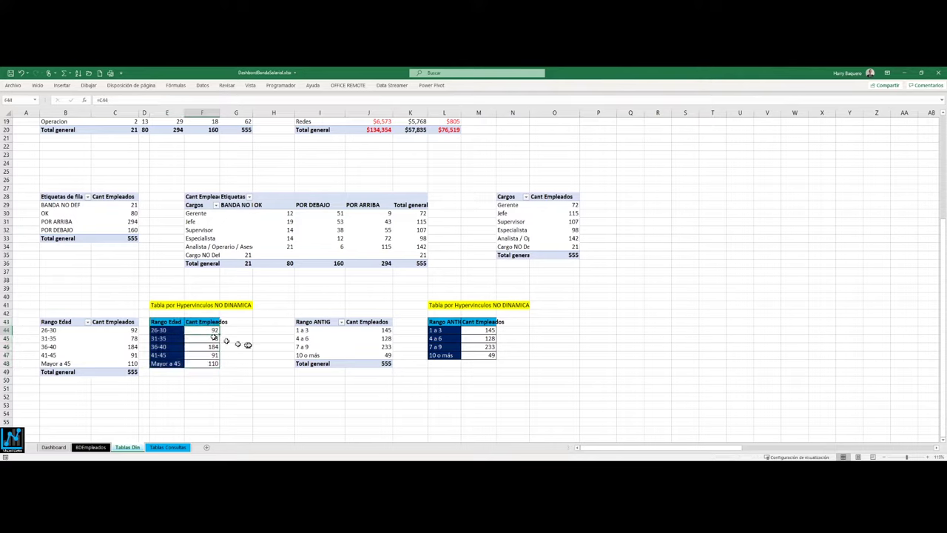
left_click_drag(314, 330, 367, 360)
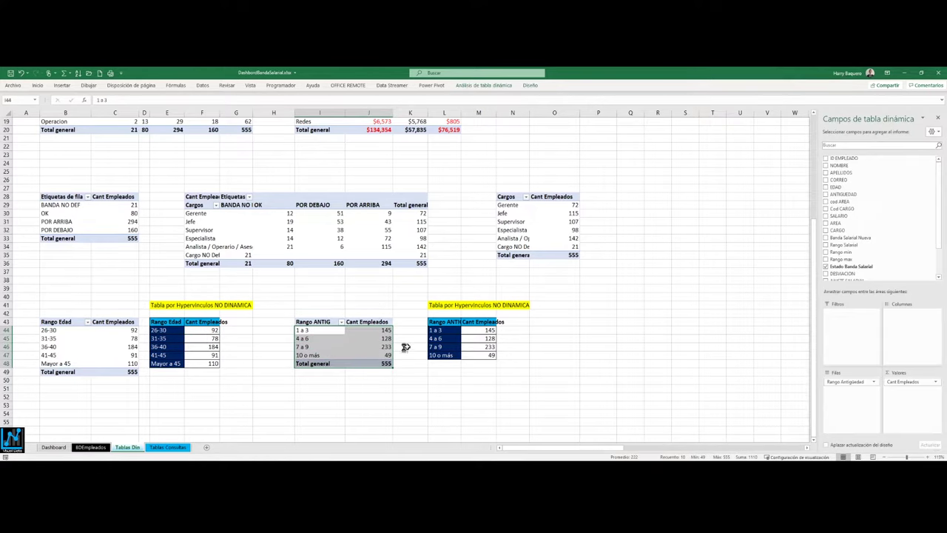
left_click_drag(475, 330, 473, 352)
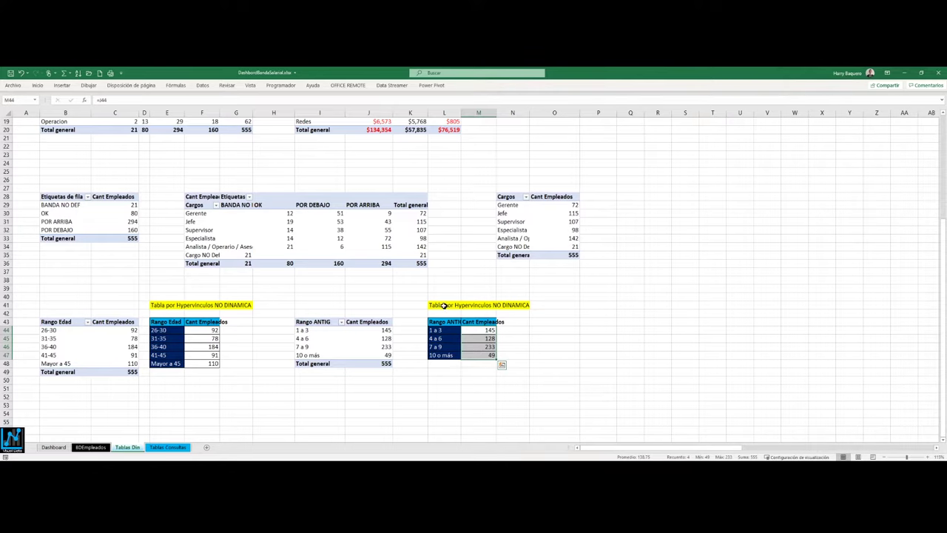
left_click_drag(443, 305, 523, 307)
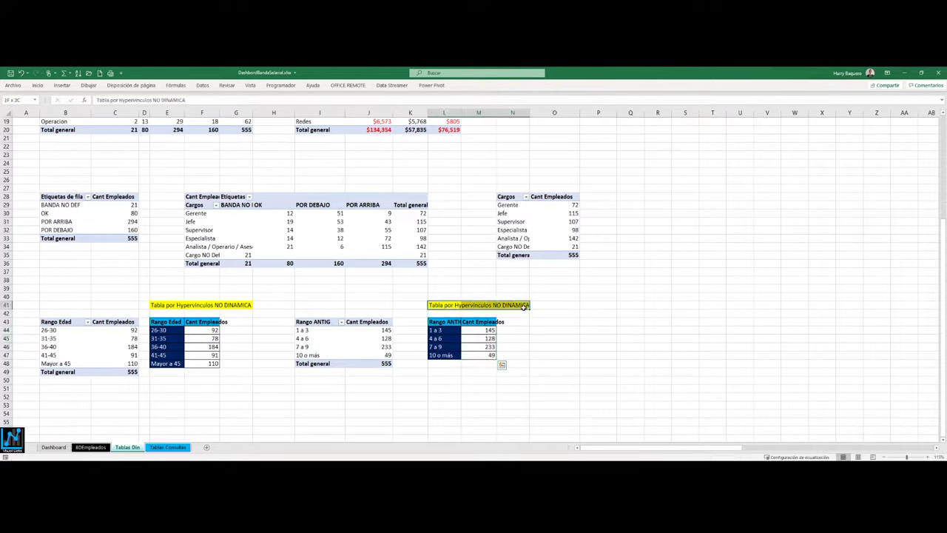
left_click(479, 328)
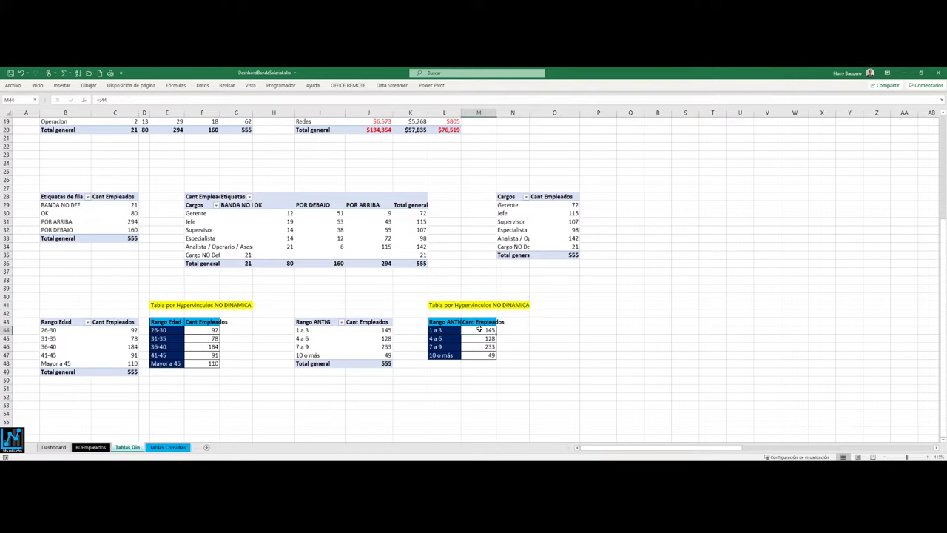
double_click(479, 328)
On the Dashboard, select the Ajuste Salarial, Cargo, Area and Desviación por Area charts
left_click(201, 340)
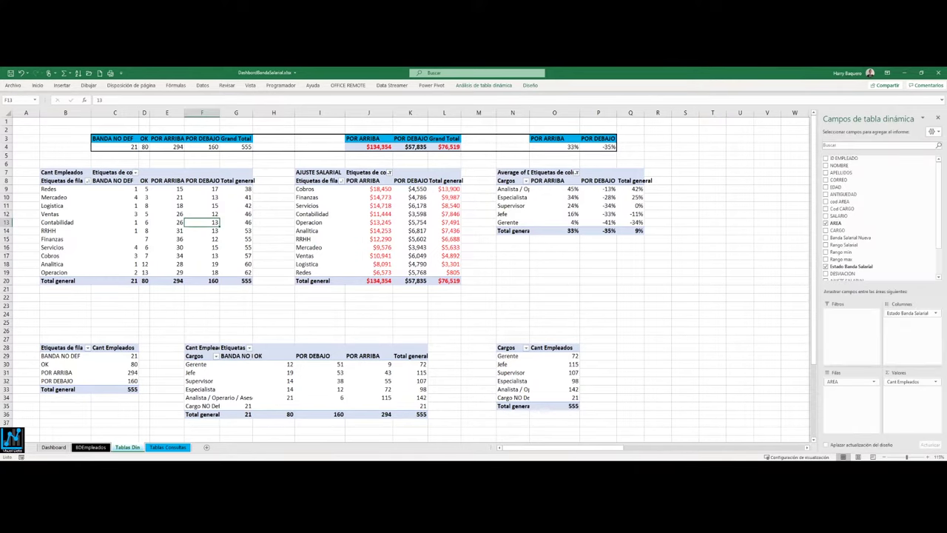
left_click(49, 448)
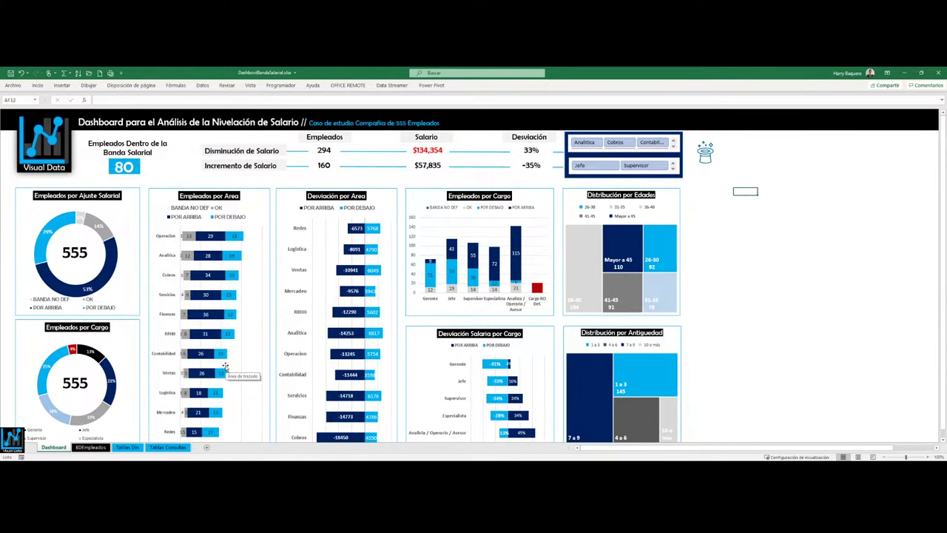
scroll(226, 368, "down", 1)
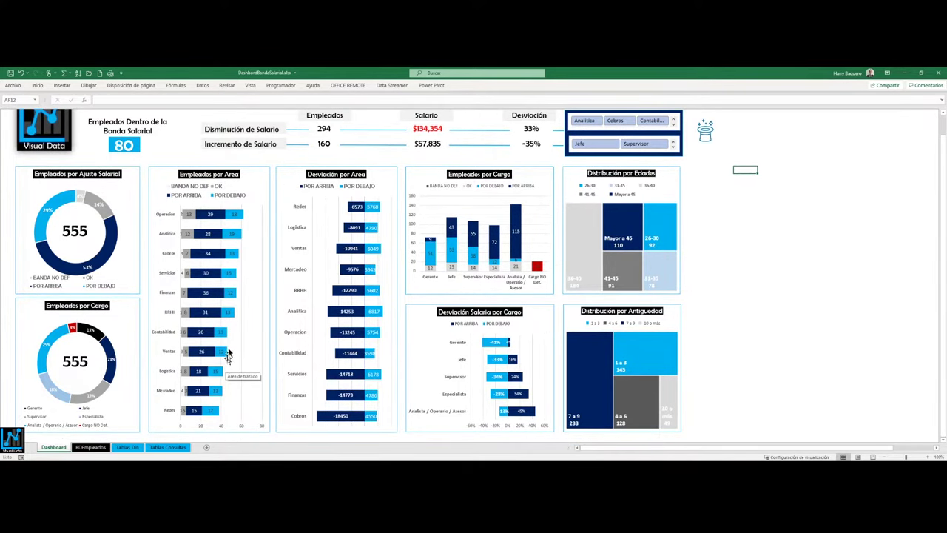
left_click(138, 181)
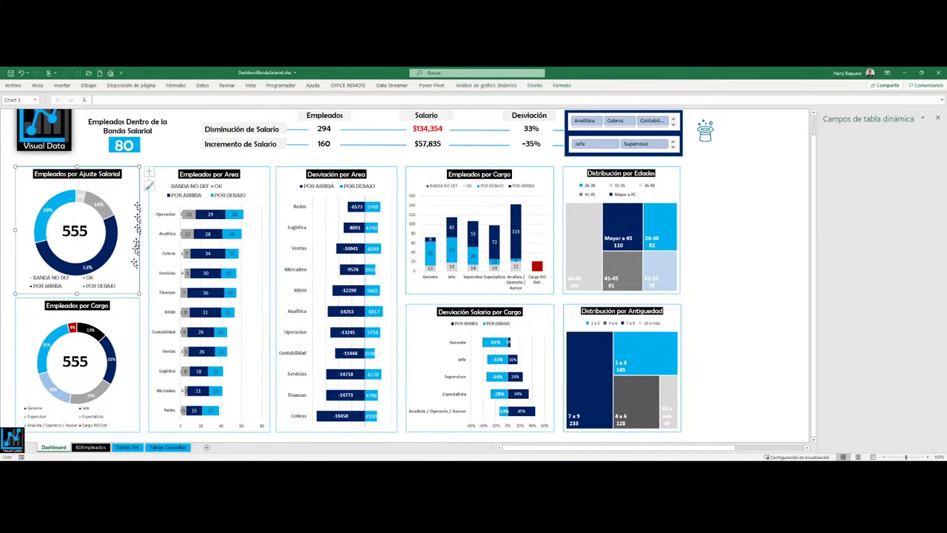
left_click(132, 314)
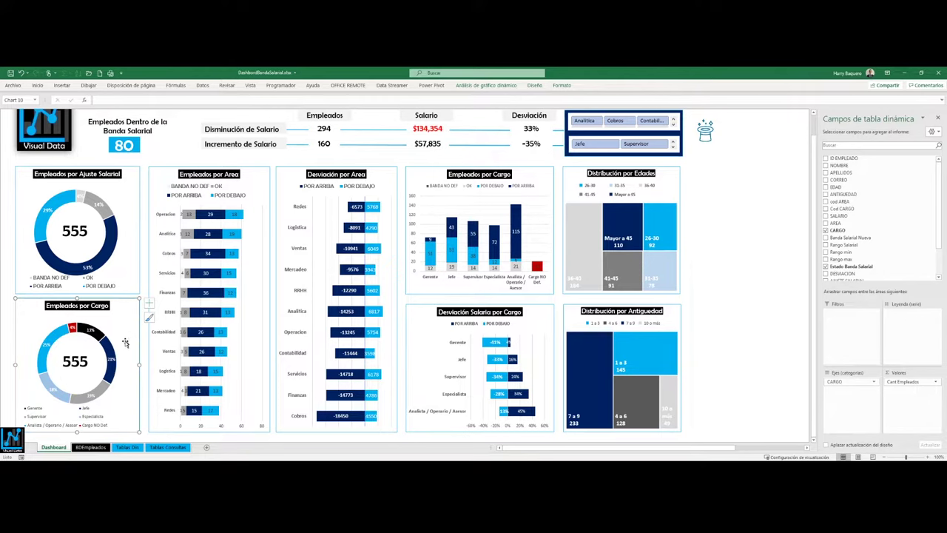
left_click(269, 173)
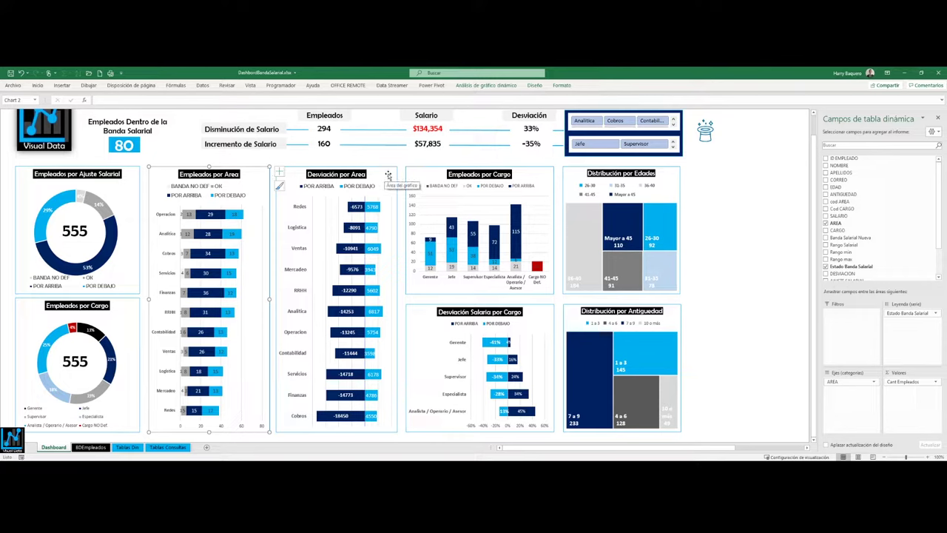
left_click(387, 175)
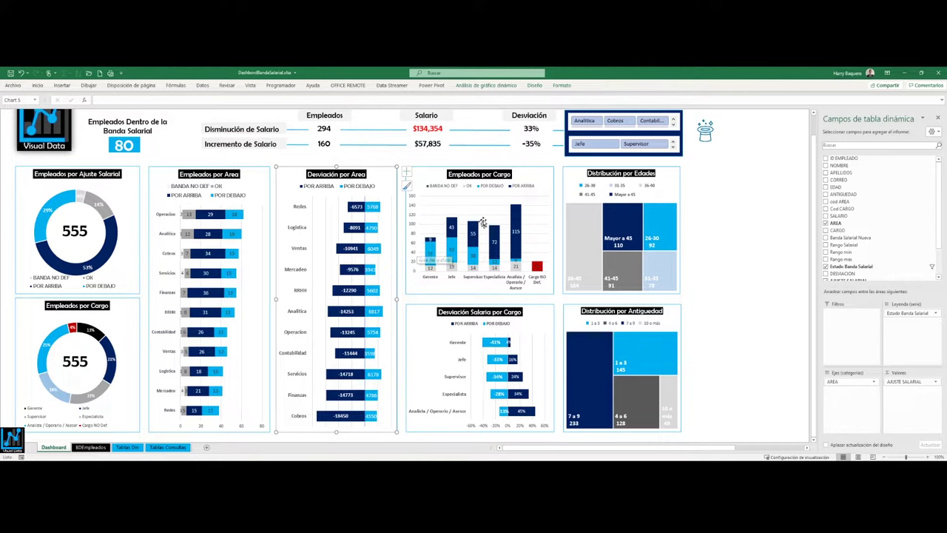
Select the Empleados por Cargo column chart and the Edades and Antigüedad treemaps to view their fields
left_click(537, 238)
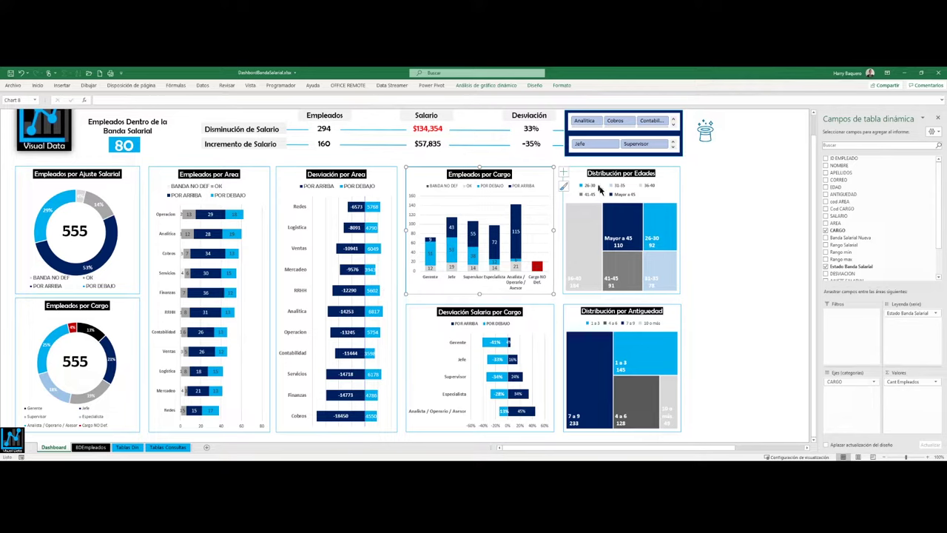
mouse_move(636, 375)
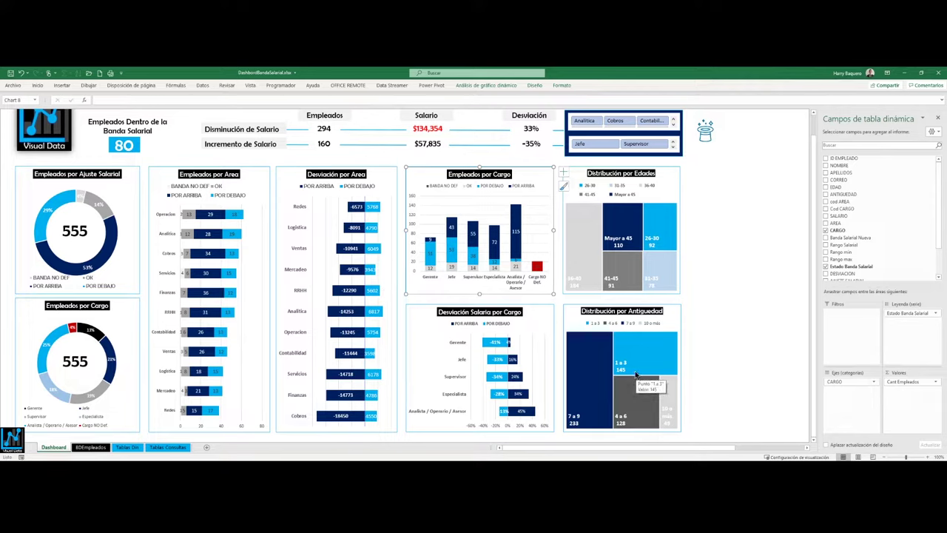
left_click(676, 181)
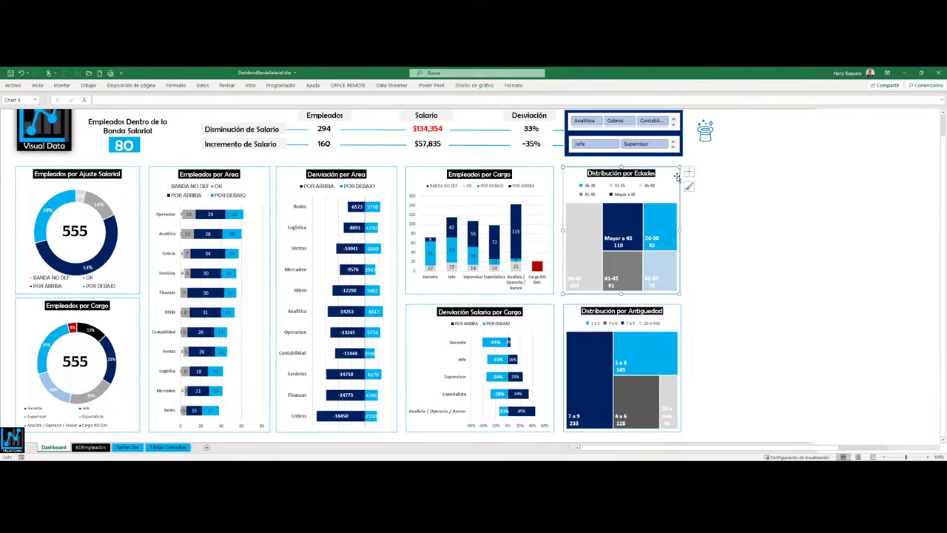
left_click(679, 316)
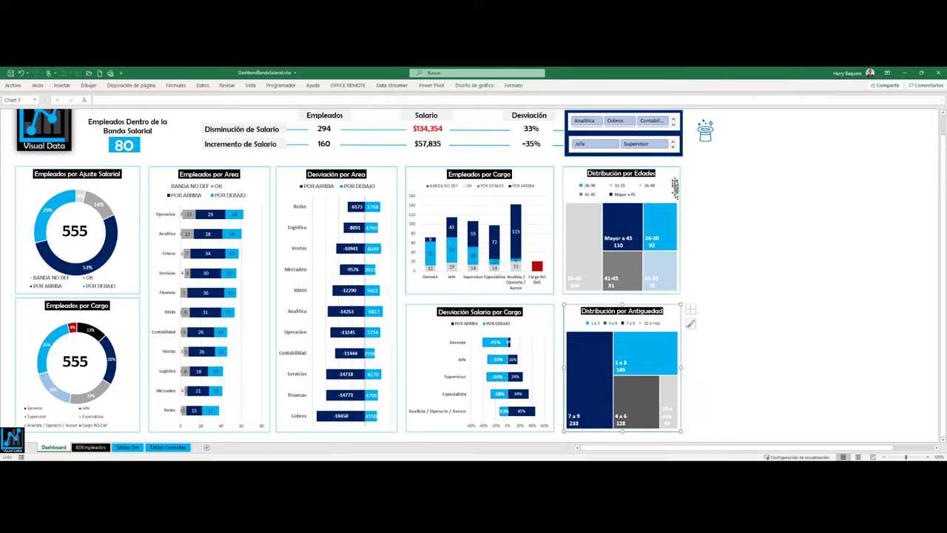
left_click(678, 216)
left_click(681, 312, "ctrl")
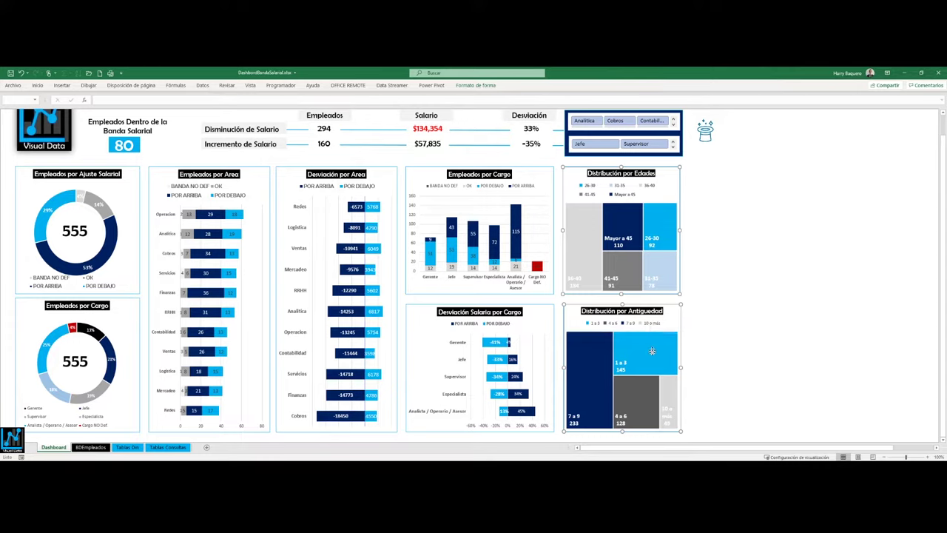
mouse_move(655, 331)
mouse_move(661, 285)
On Tablas Din, select the Rango Edad and seniority hyperlink tables and the Rango ANTIG pivot
left_click(127, 447)
scroll(481, 347, "down", 3)
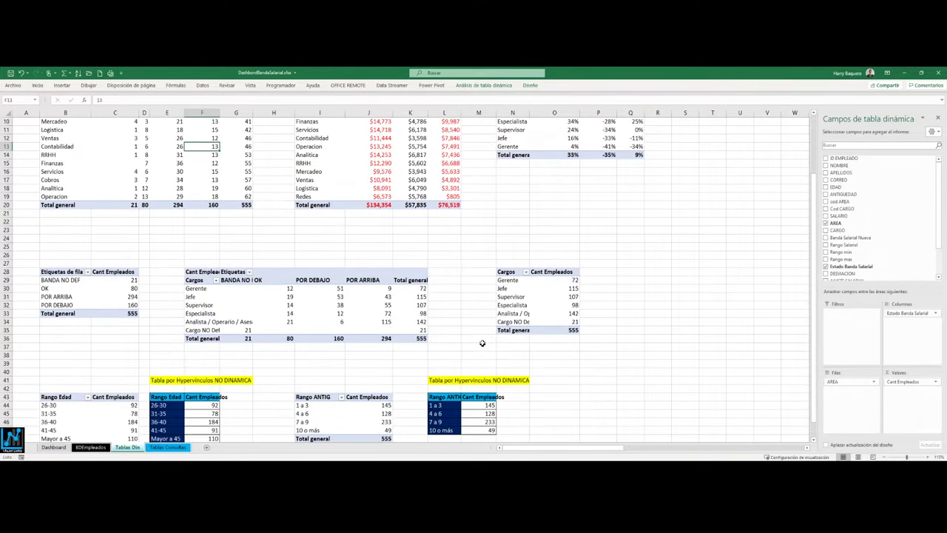
scroll(481, 342, "down", 3)
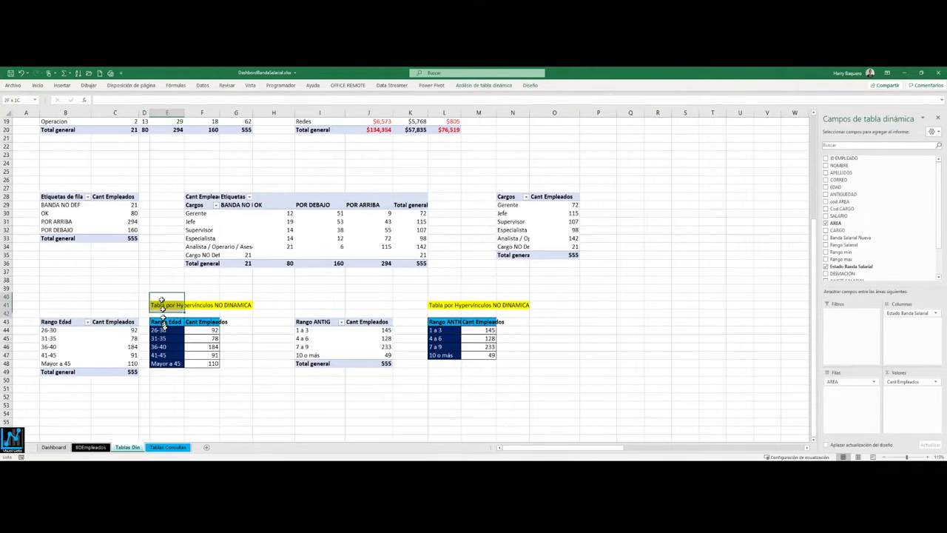
left_click_drag(151, 292, 252, 375)
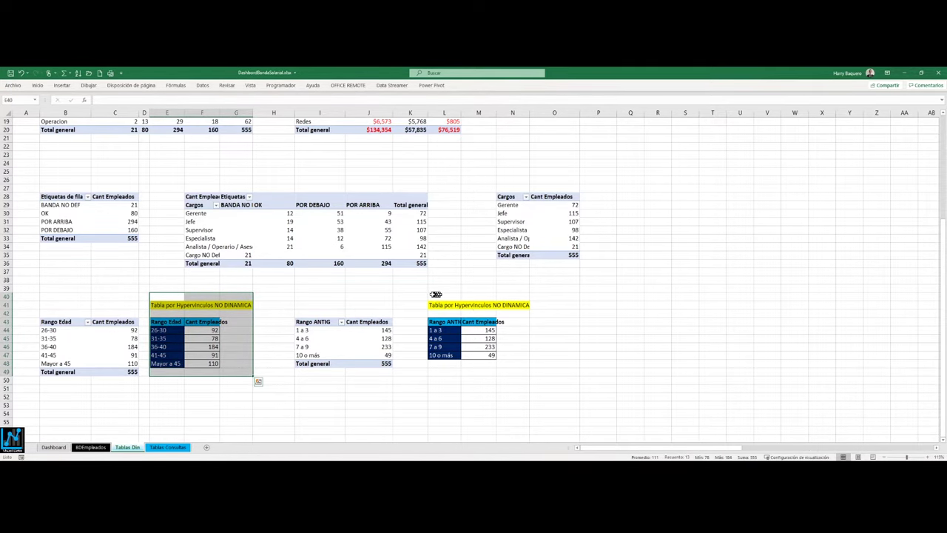
left_click_drag(429, 294, 504, 368)
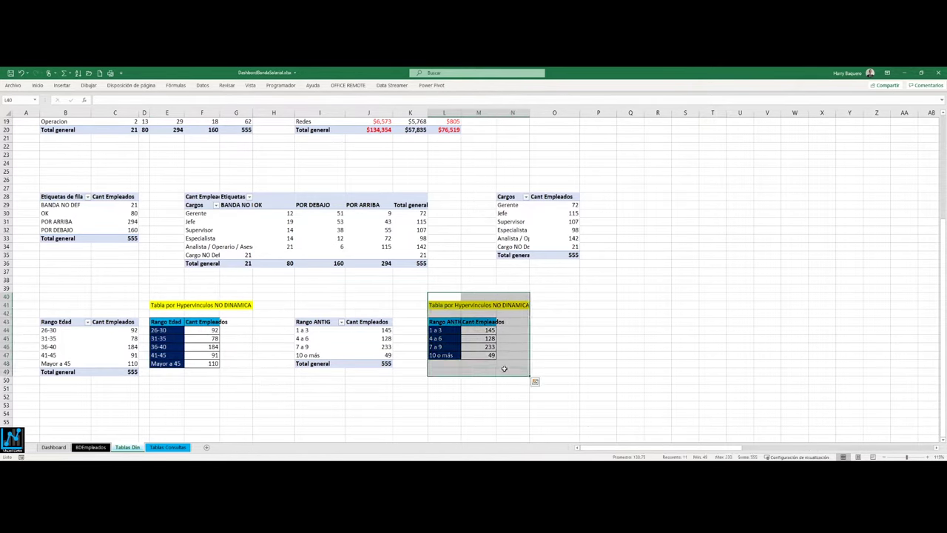
left_click(522, 333)
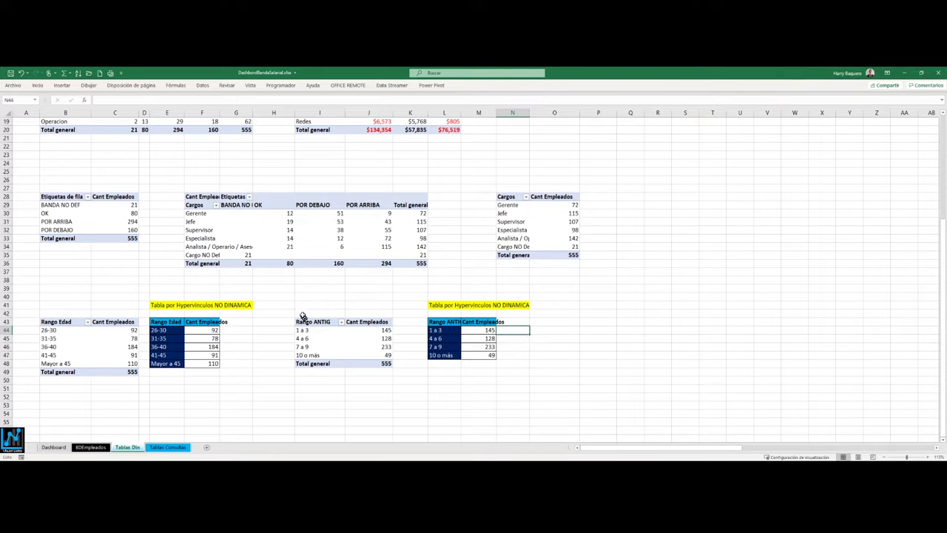
left_click_drag(297, 311, 379, 377)
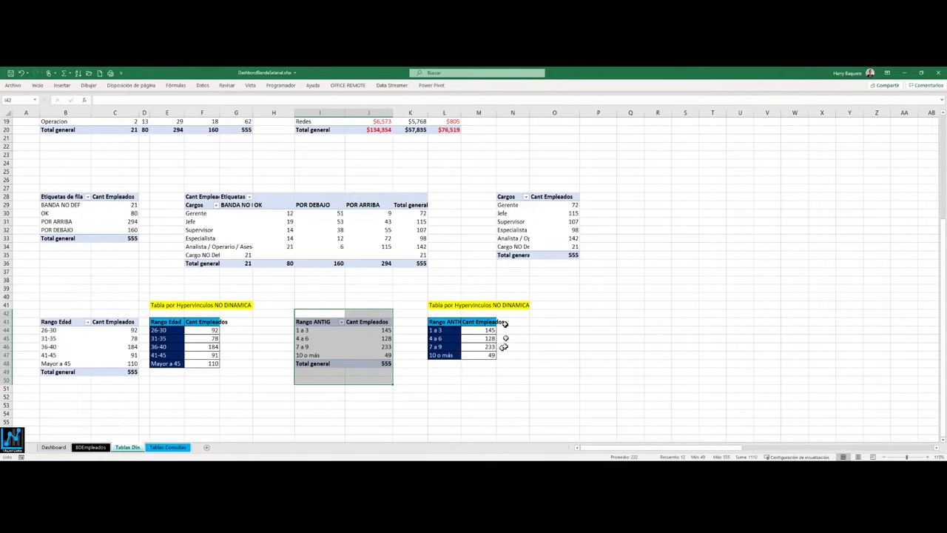
Glance at BDEmpleados, then select the Empleados por Ajuste Salarial chart on the Dashboard
left_click(106, 448)
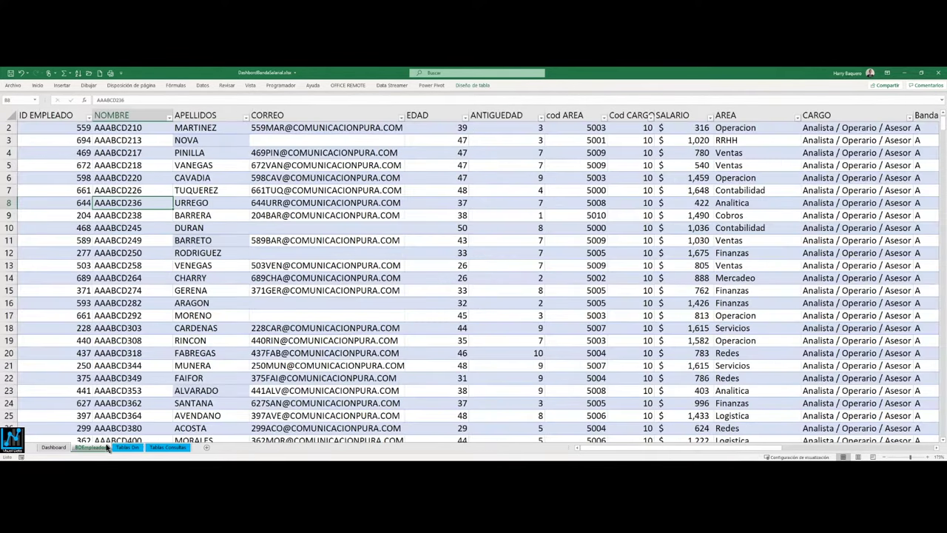
left_click(53, 446)
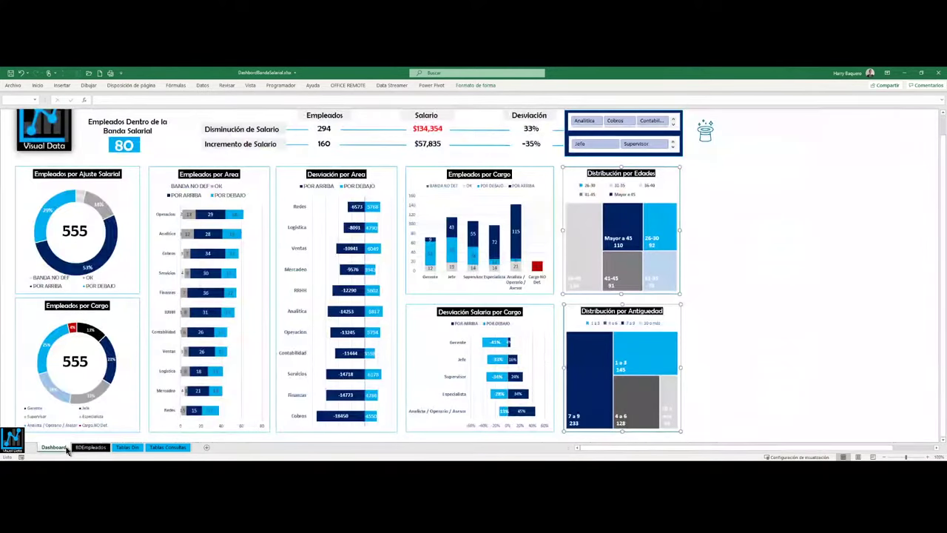
left_click(137, 196)
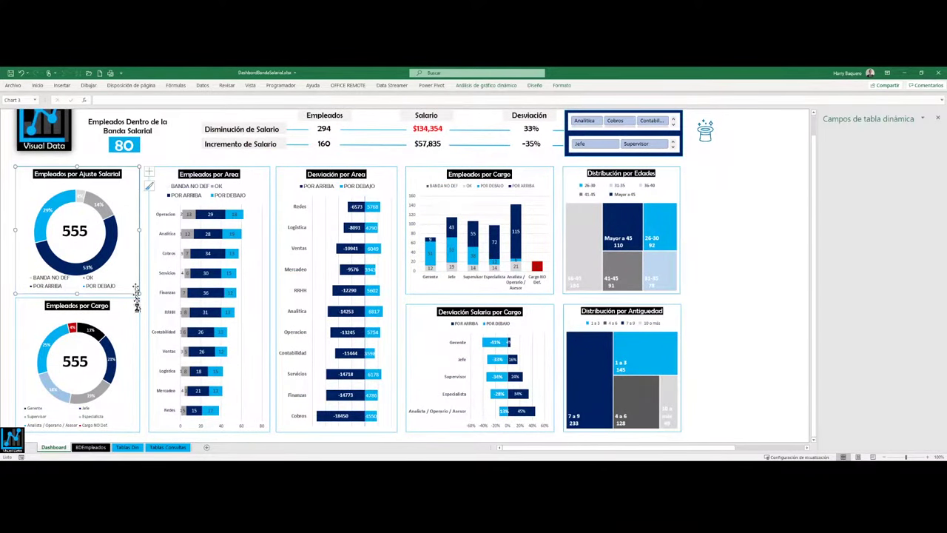
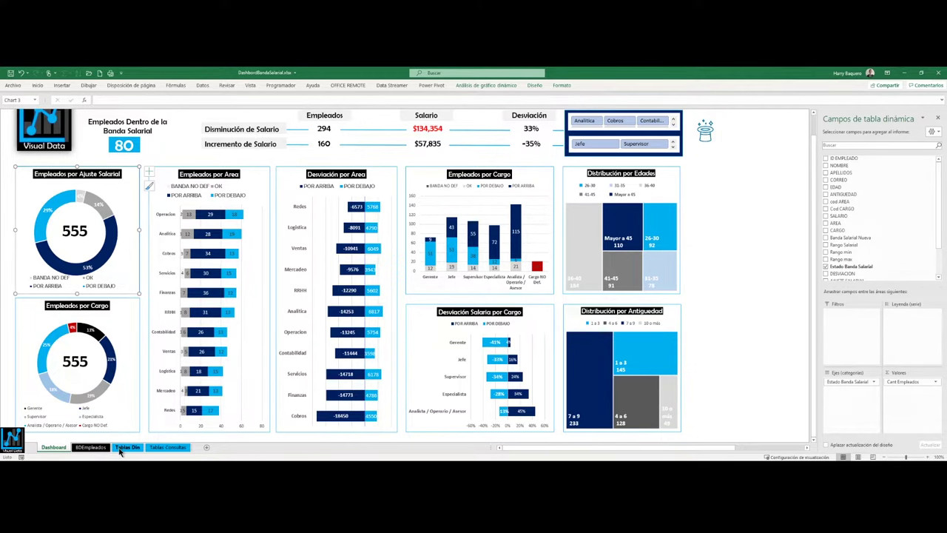
Switch to the Tablas Din sheet and scroll to its pivot tables
left_click(121, 447)
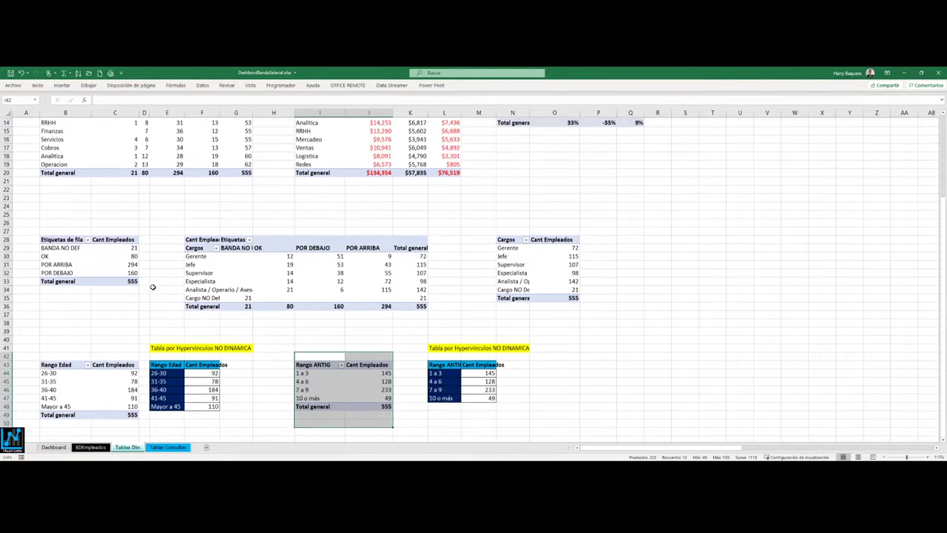
scroll(153, 287, "up", 4)
scroll(153, 287, "up", 1)
scroll(153, 287, "down", 5)
scroll(153, 287, "down", 1)
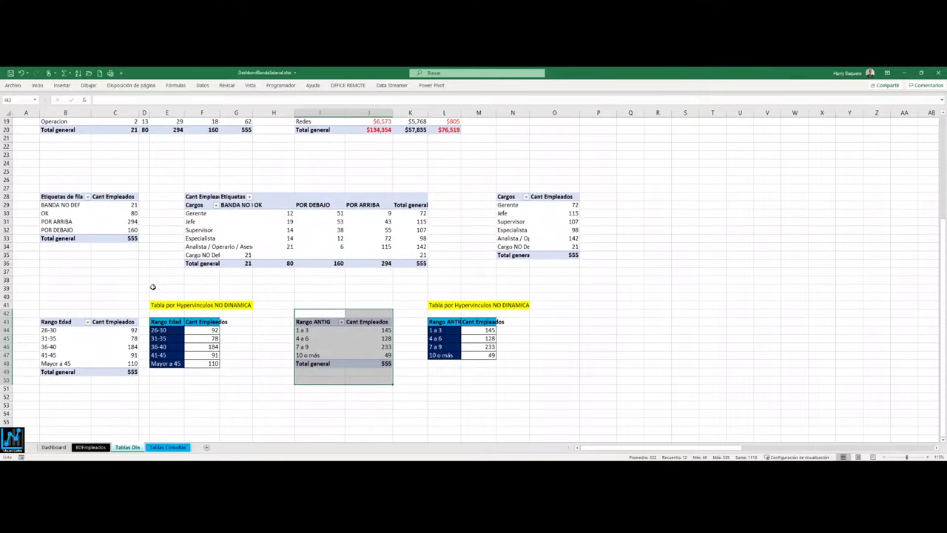
scroll(152, 287, "up", 2)
Select a count cell in the Estado Banda Salarial pivot and show the Insertar commands
left_click(115, 280)
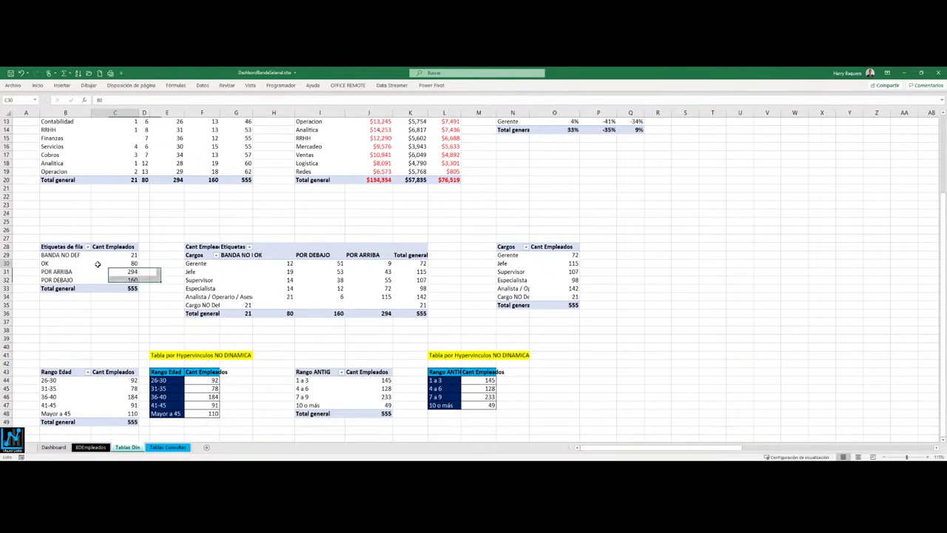
left_click(551, 280)
left_click(115, 281)
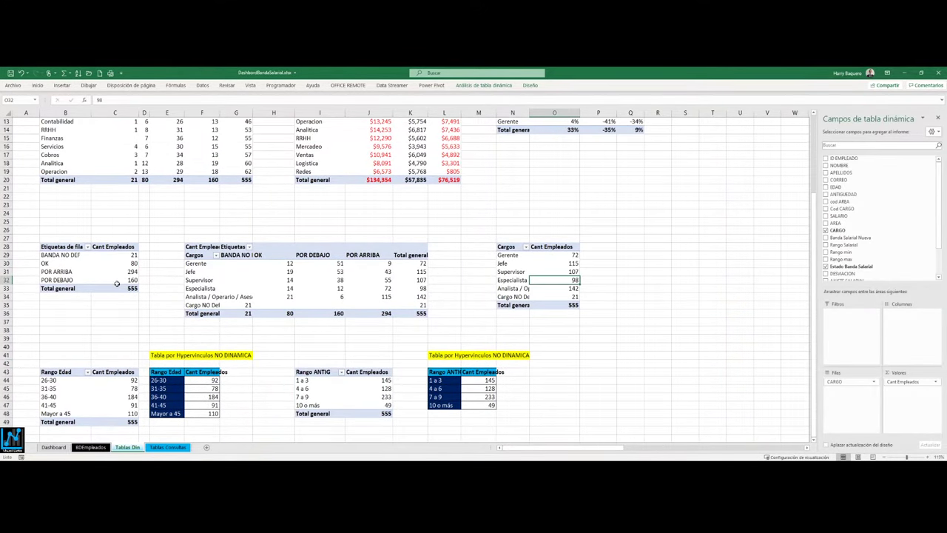
left_click(522, 282)
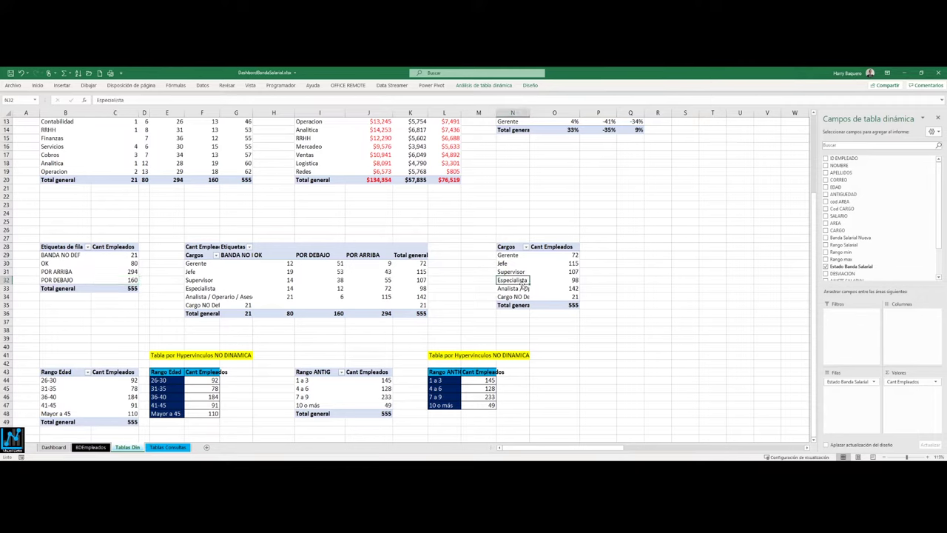
left_click(117, 256)
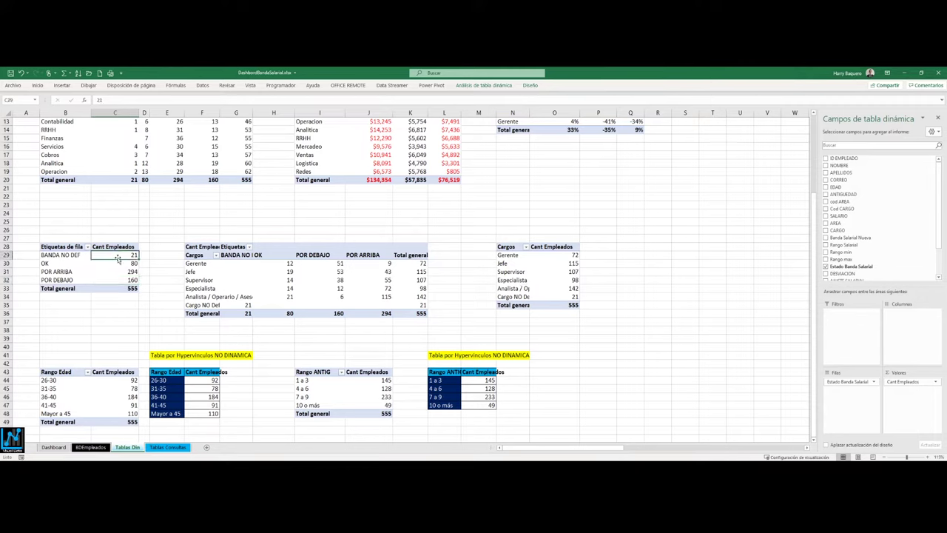
left_click(61, 85)
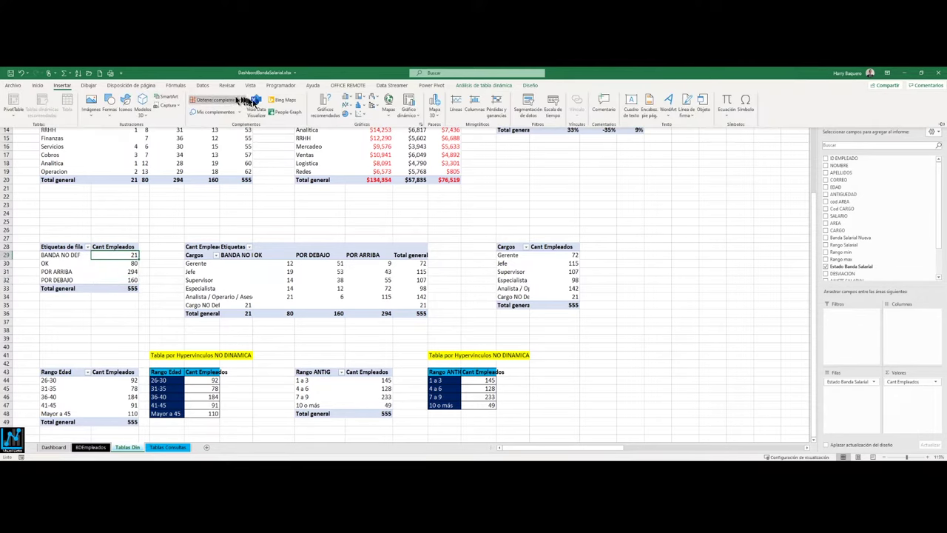
Insert a doughnut chart of the salary-band counts and move it up beside the pivots
left_click(347, 114)
left_click(351, 212)
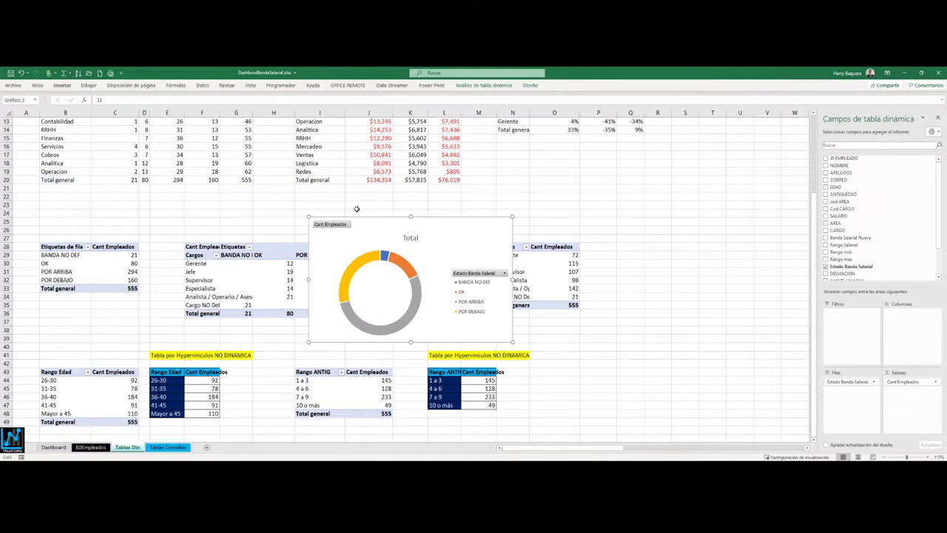
left_click_drag(447, 225, 724, 228)
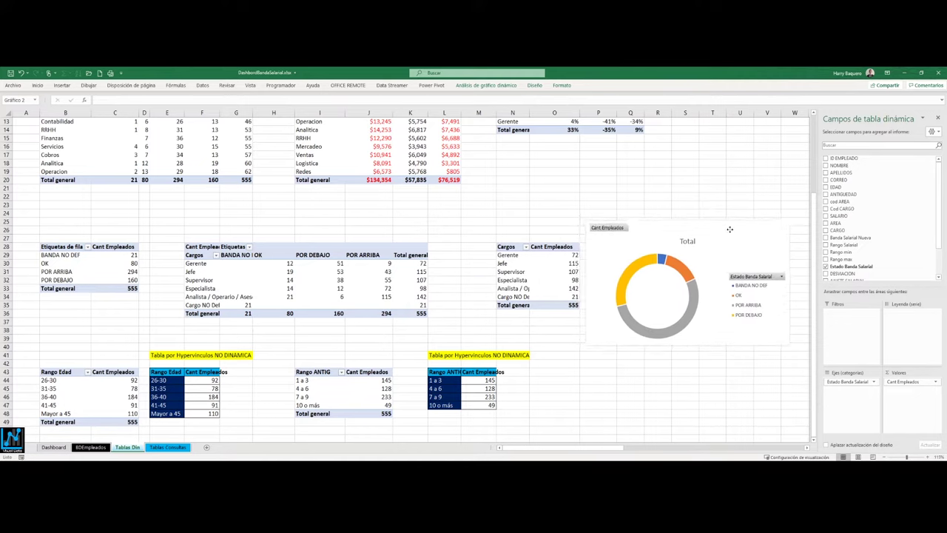
left_click_drag(727, 228, 729, 146)
Add a doughnut chart of employees by job role below it, then return to the Dashboard
left_click(551, 271)
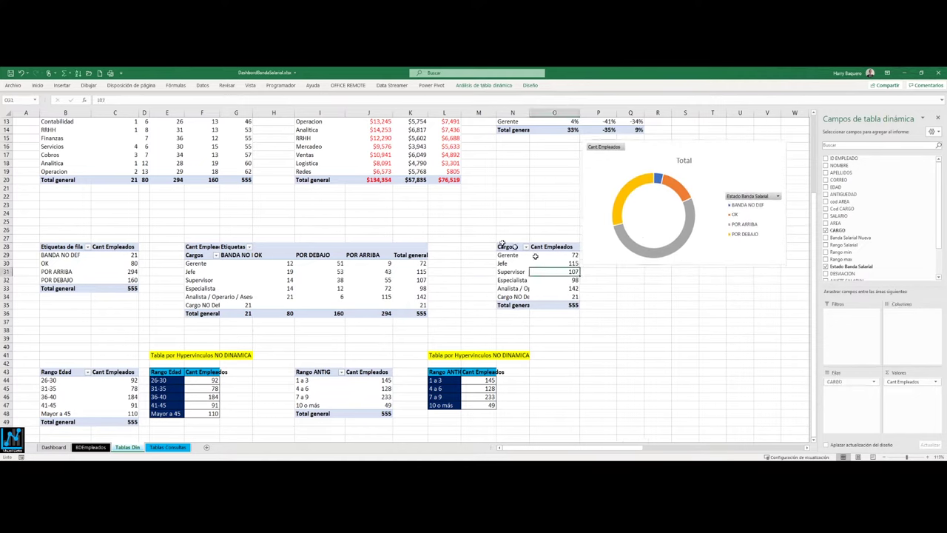
left_click(63, 86)
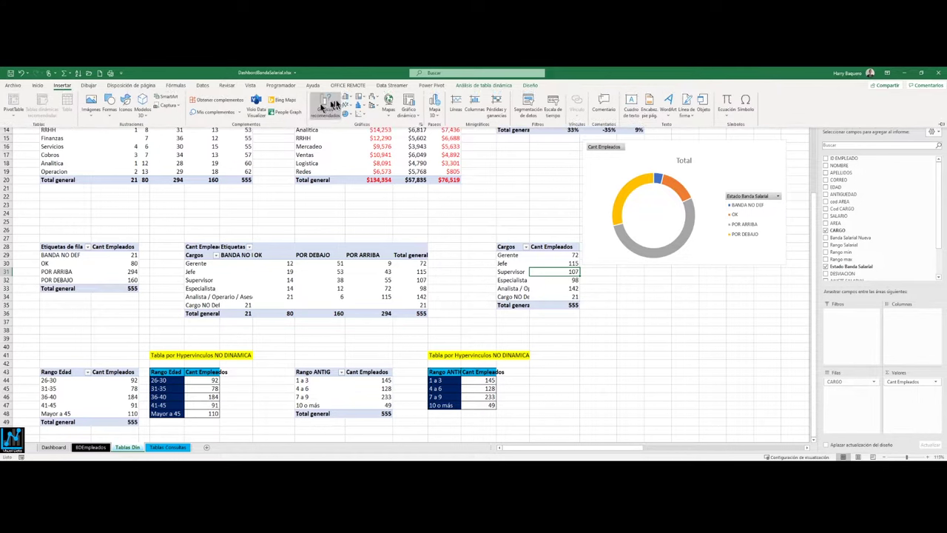
left_click(352, 116)
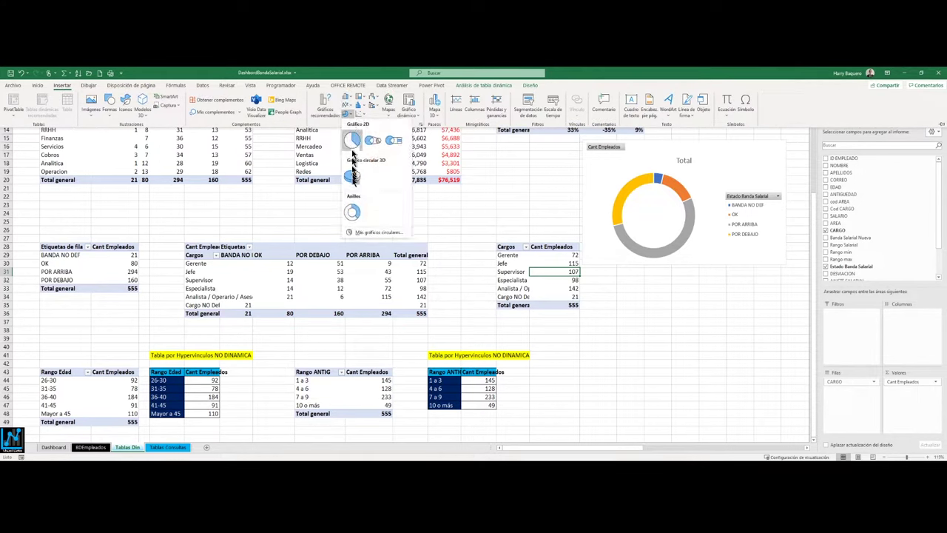
left_click(355, 213)
left_click_drag(443, 222, 717, 280)
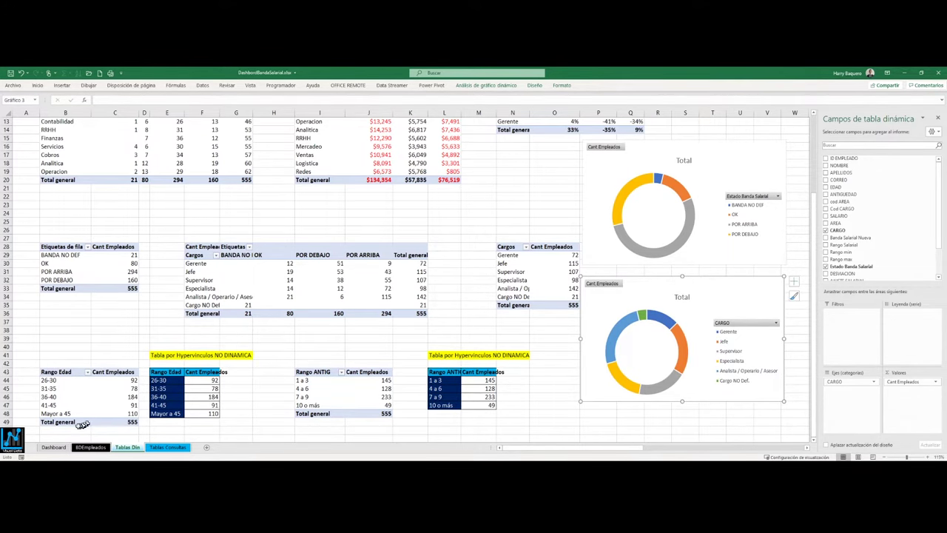
left_click(62, 449)
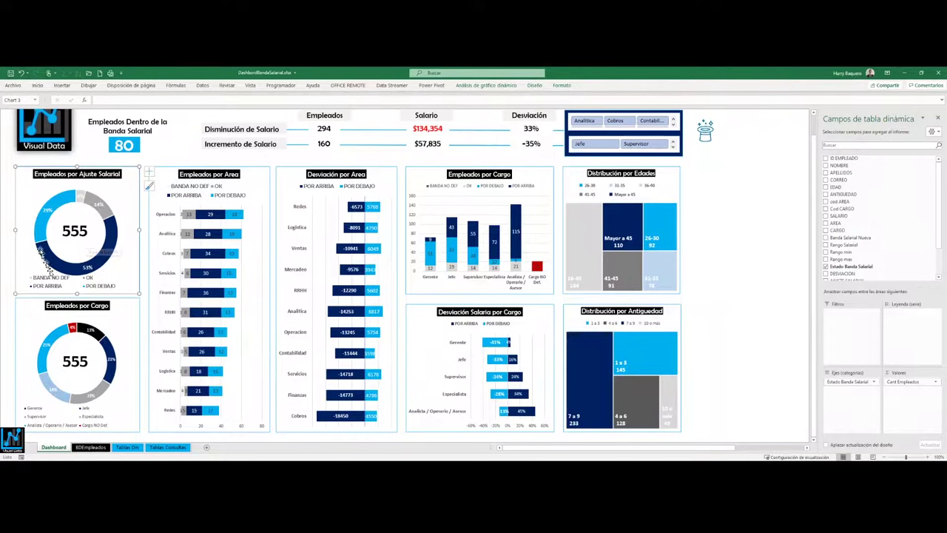
On Tablas Din, fill the orange OK slice of the salary-band doughnut with dark blue
left_click(126, 449)
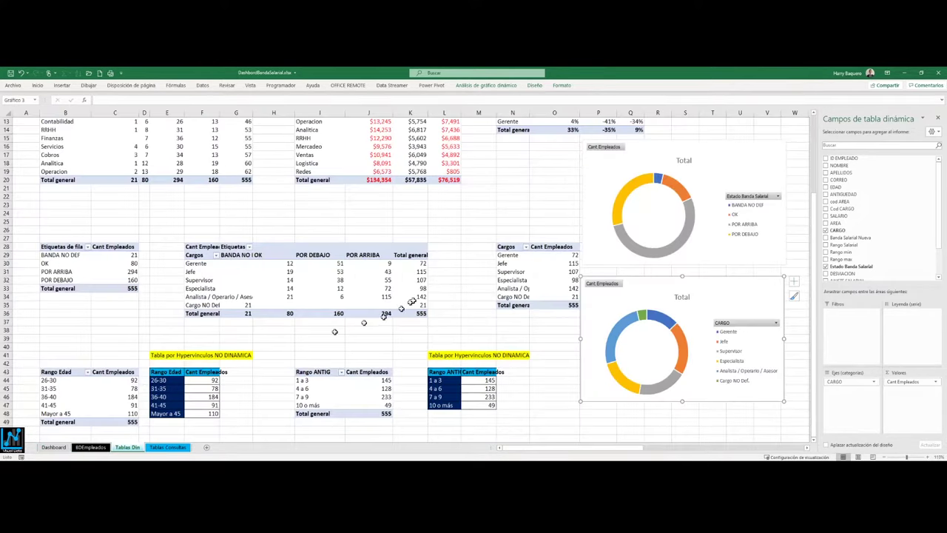
left_click(683, 195)
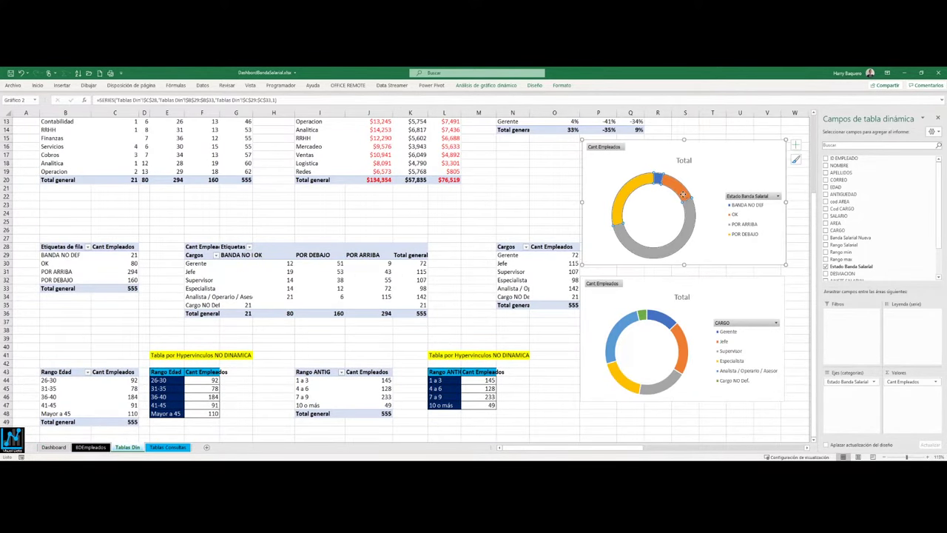
left_click(683, 196)
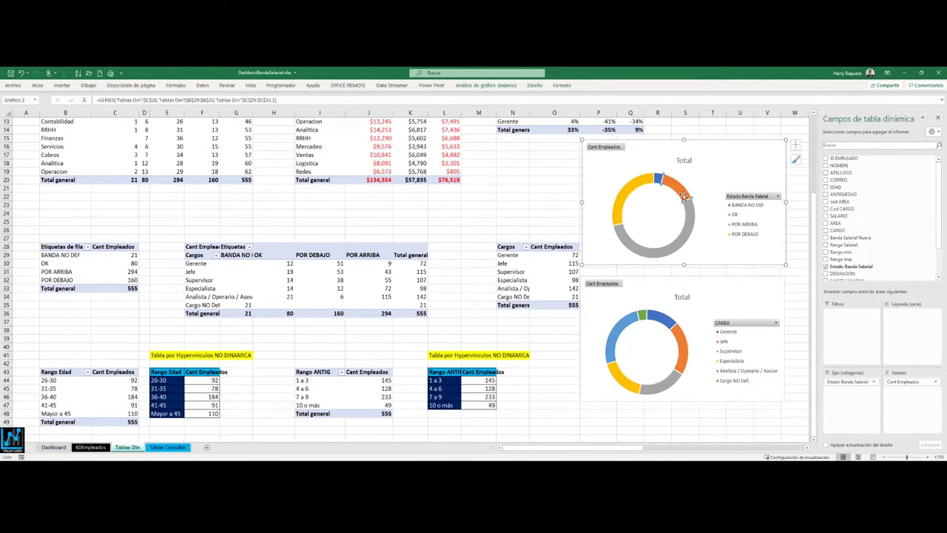
left_click(37, 85)
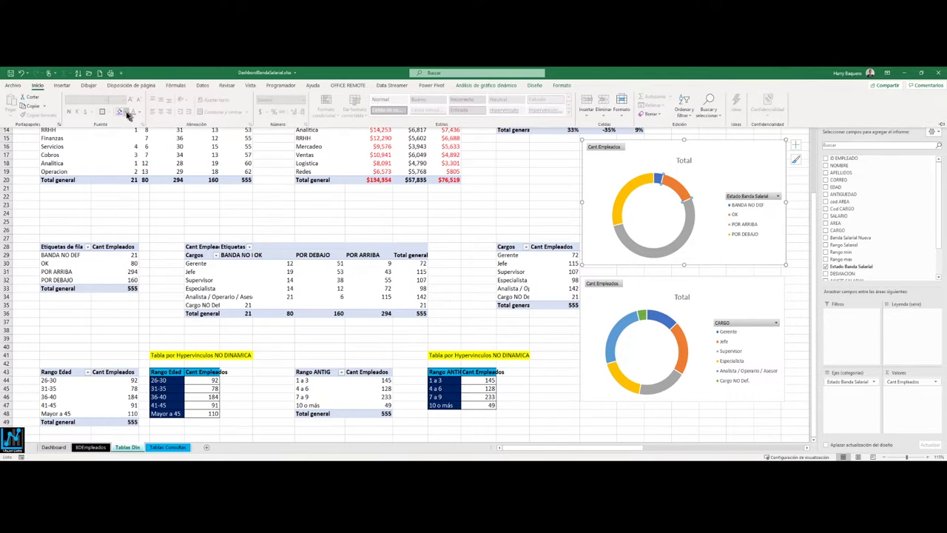
left_click(123, 112)
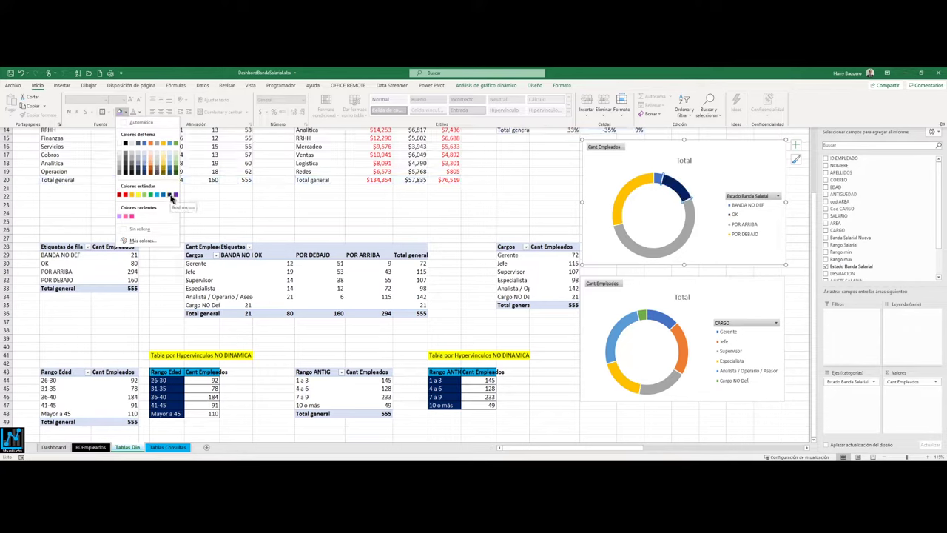
left_click(170, 195)
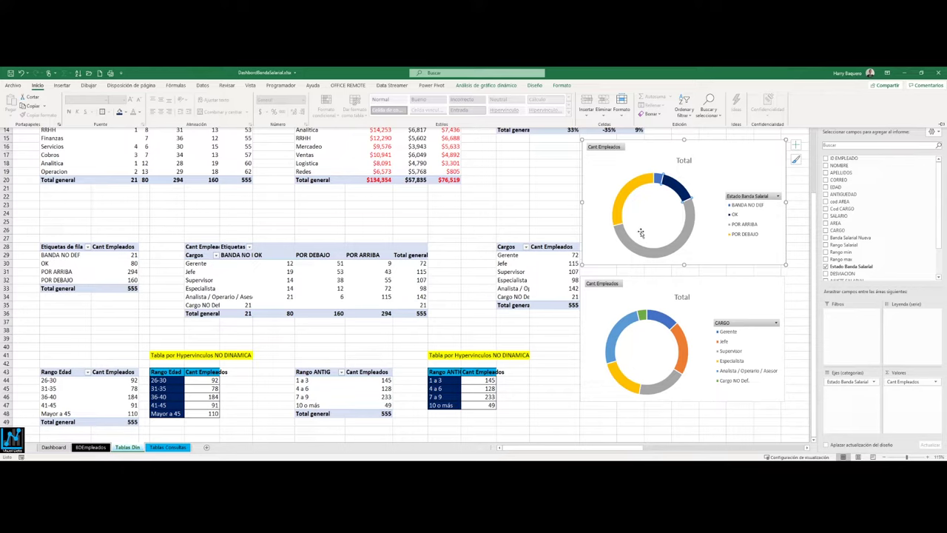
left_click(747, 198)
Hide all field buttons on the salary-band doughnut and drag it left above the job-role pivot
left_click(742, 200)
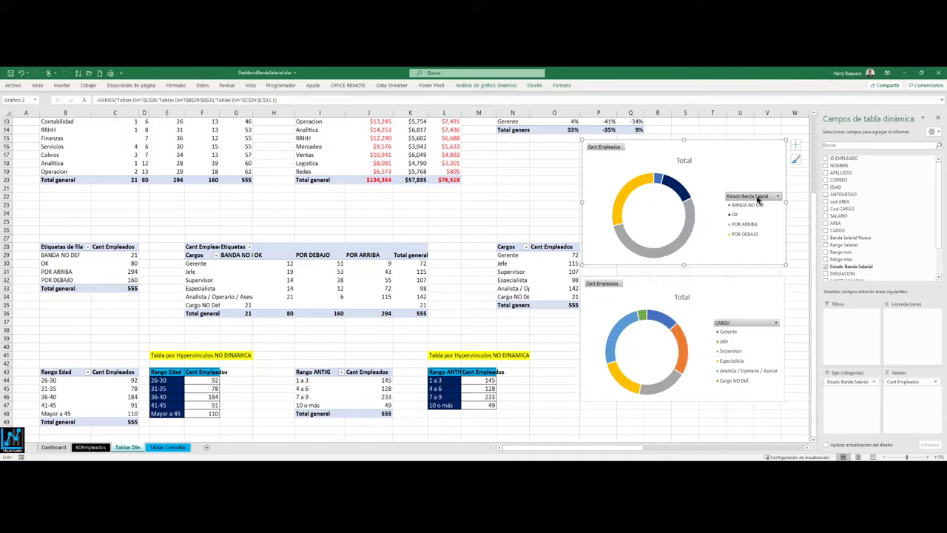
right_click(745, 198)
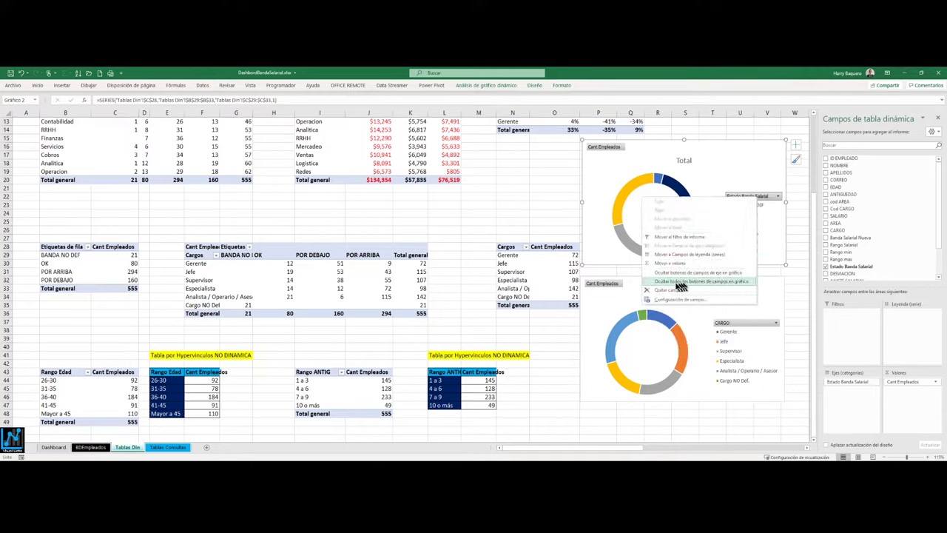
left_click(677, 285)
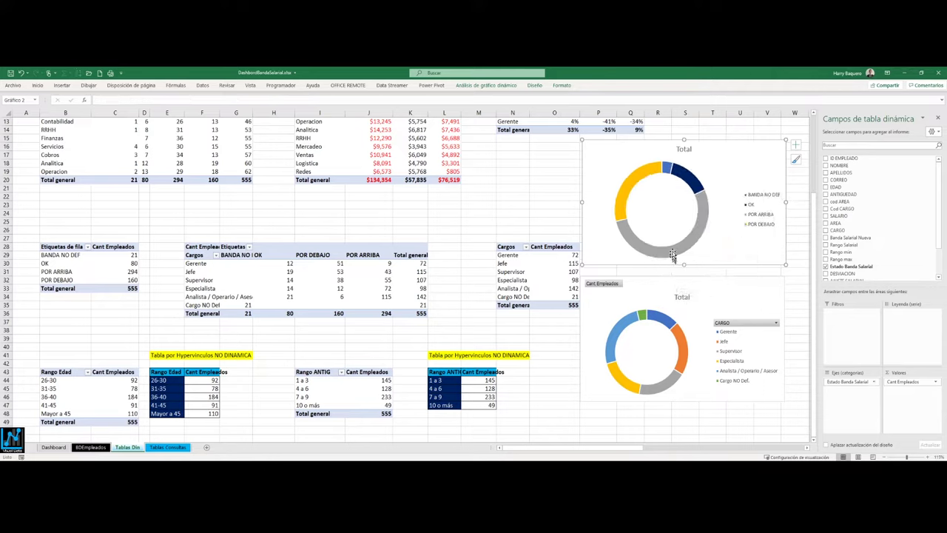
left_click(688, 150)
left_click_drag(789, 148, 644, 154)
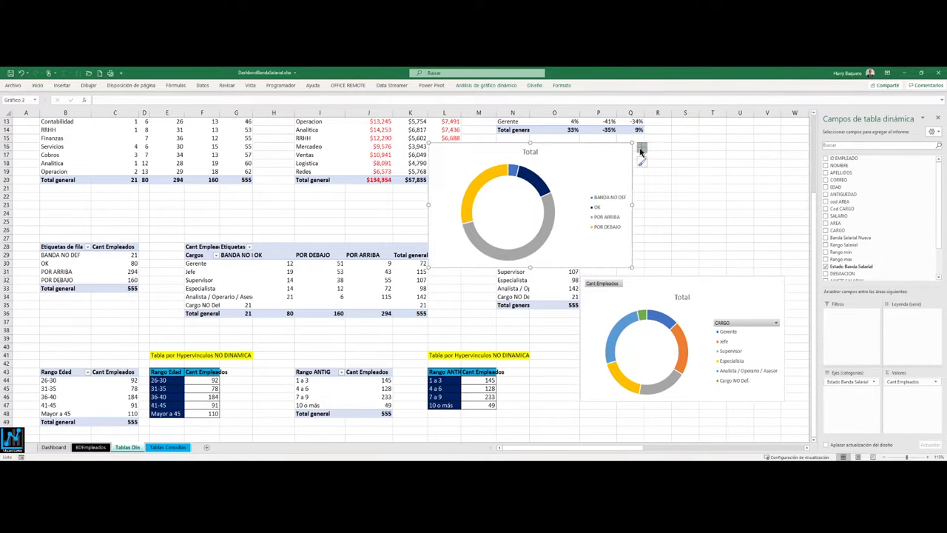
Add data labels to the salary-band doughnut and open their formatting settings
left_click(641, 148)
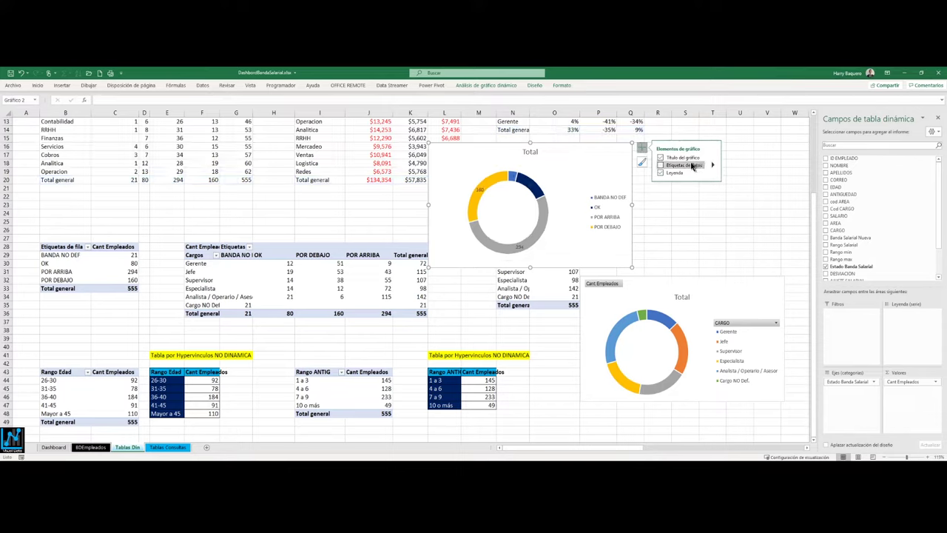
left_click(661, 166)
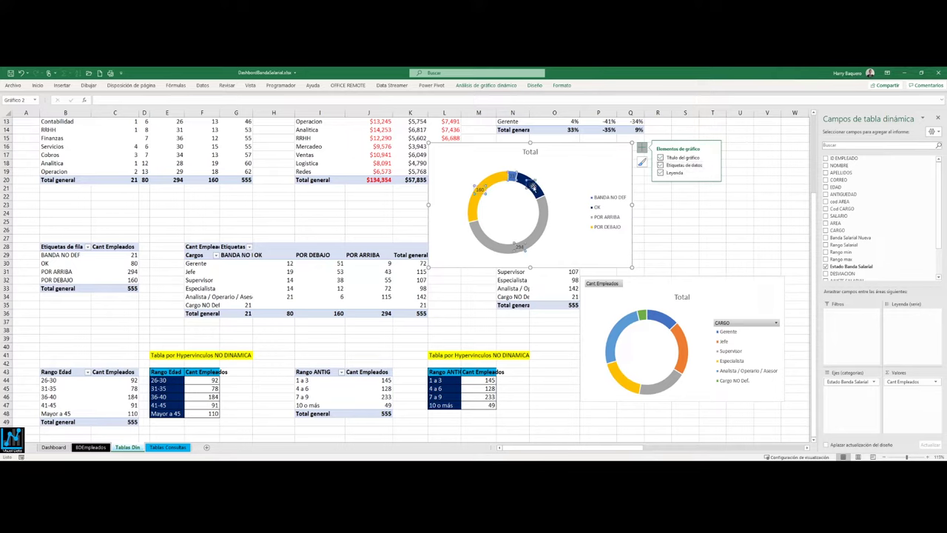
right_click(533, 188)
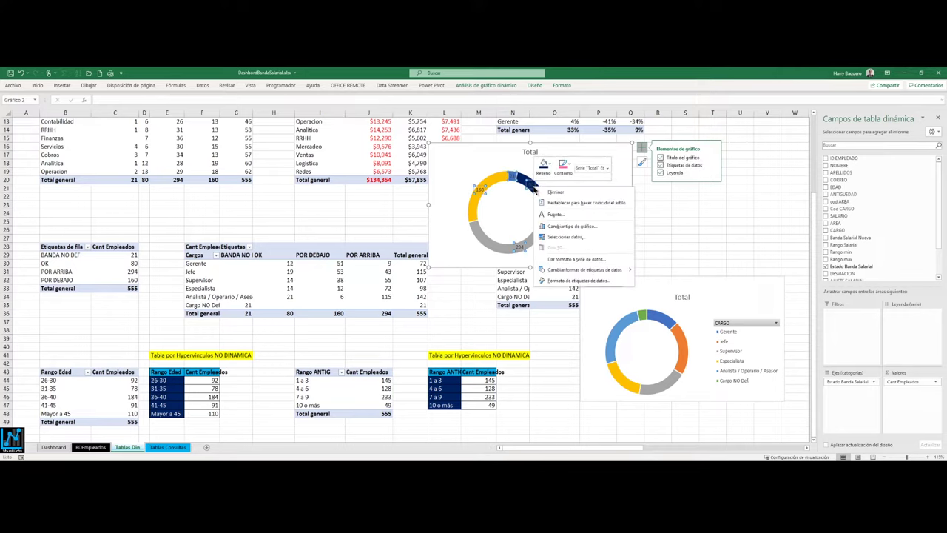
left_click(570, 281)
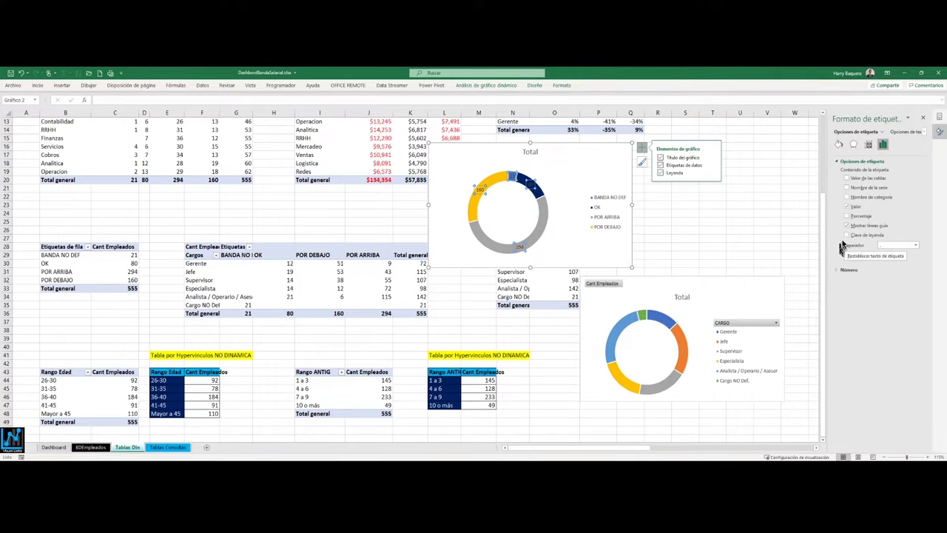
Add percentages with a (New Line) separator, then uncheck Value so only percentages show
left_click(847, 215)
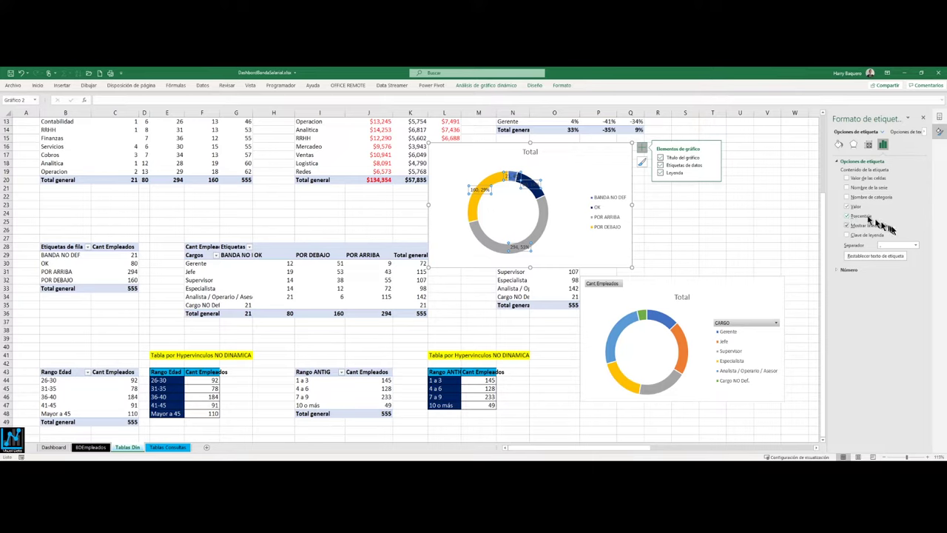
left_click(916, 246)
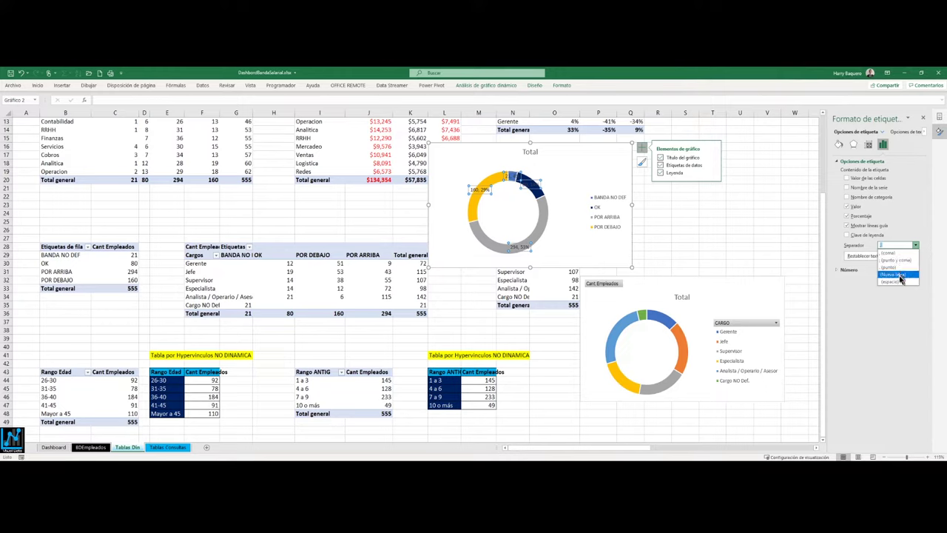
left_click(893, 274)
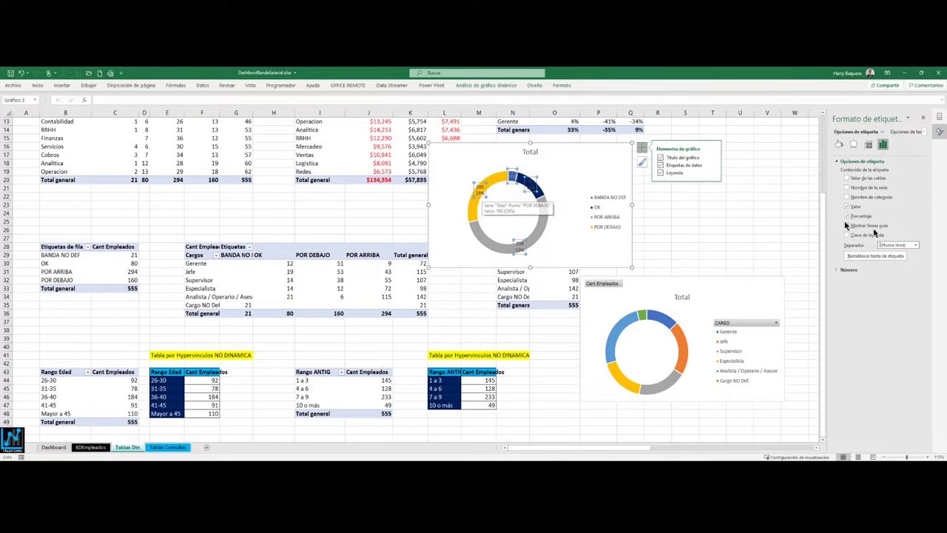
left_click(916, 245)
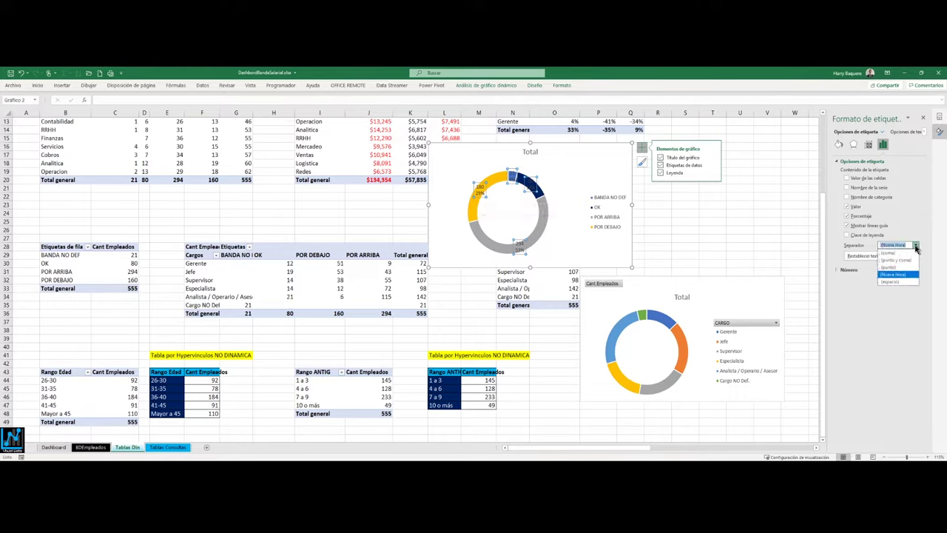
left_click(897, 260)
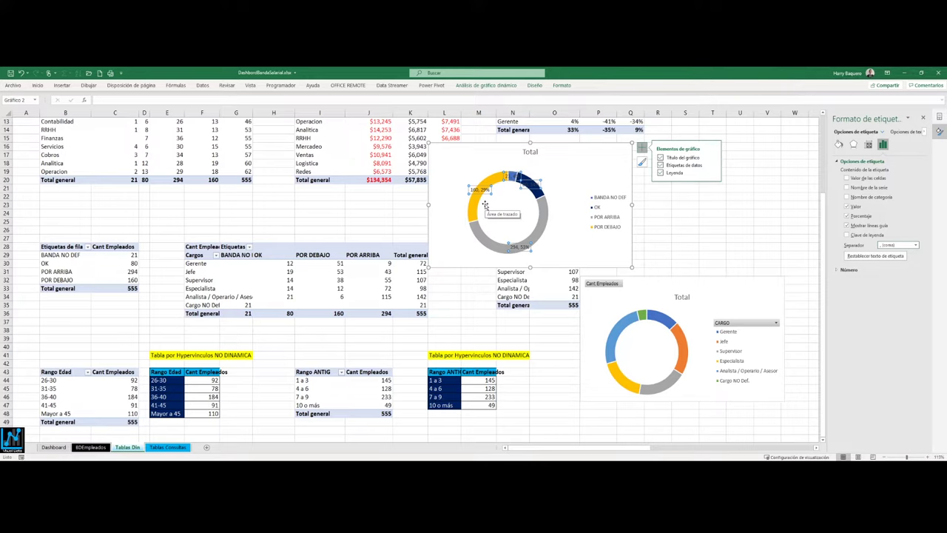
left_click(915, 247)
left_click(899, 278)
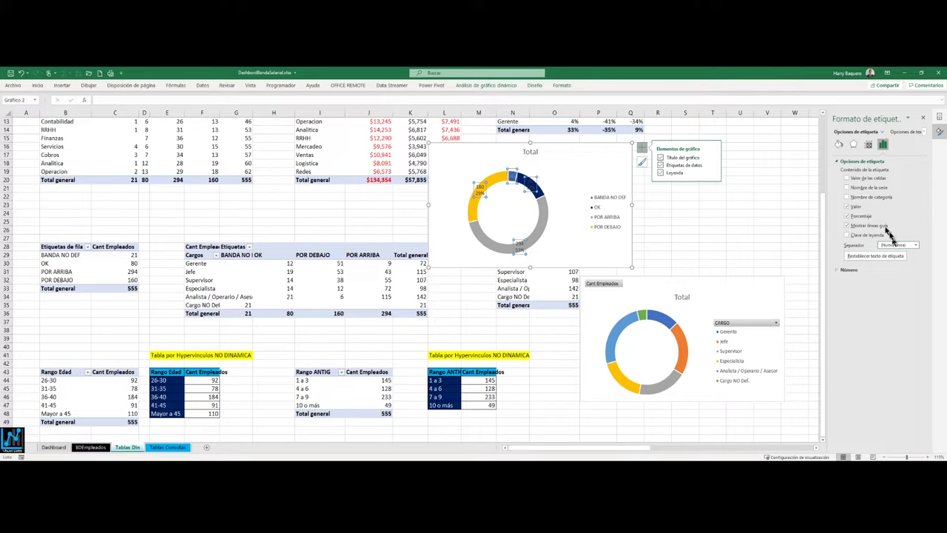
left_click(856, 210)
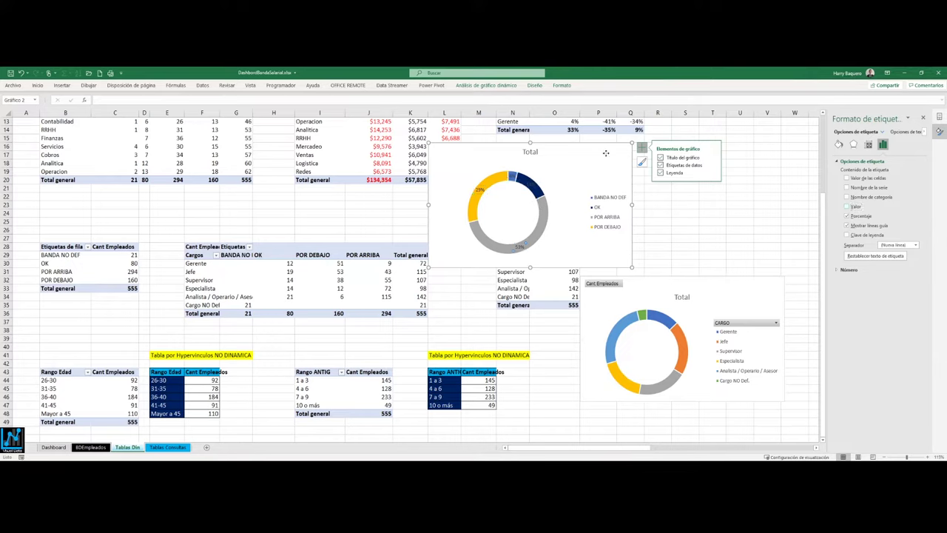
Move the Cant Empleados donut left and cut it together with the Total donut
left_click_drag(721, 287, 571, 284)
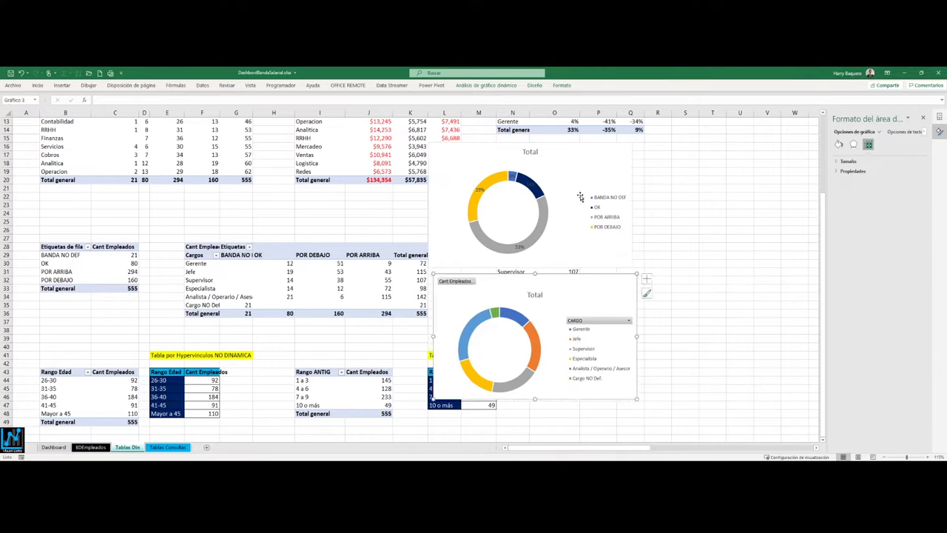
left_click(583, 178)
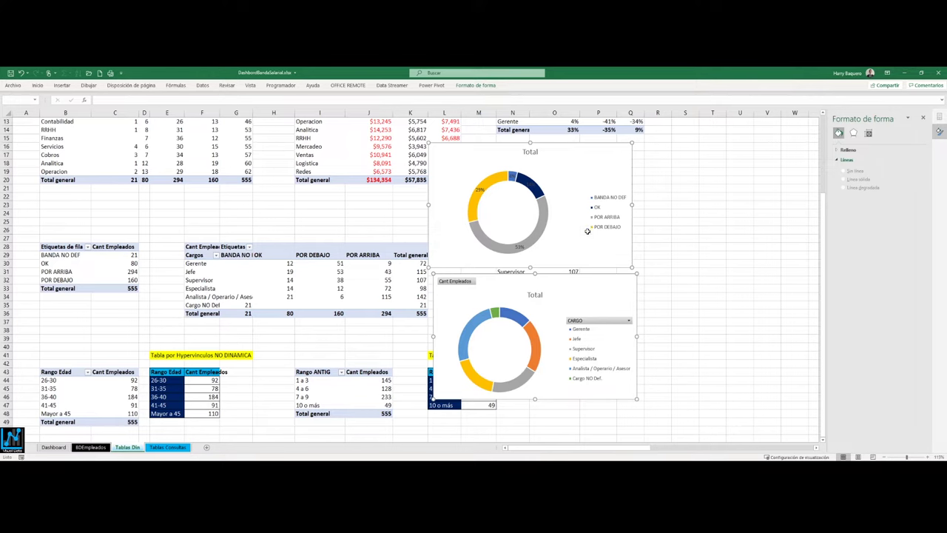
key("ctrl+z")
Paste both donuts onto the Dashboard over the Empleados por Area panel, then delete them again
left_click(54, 447)
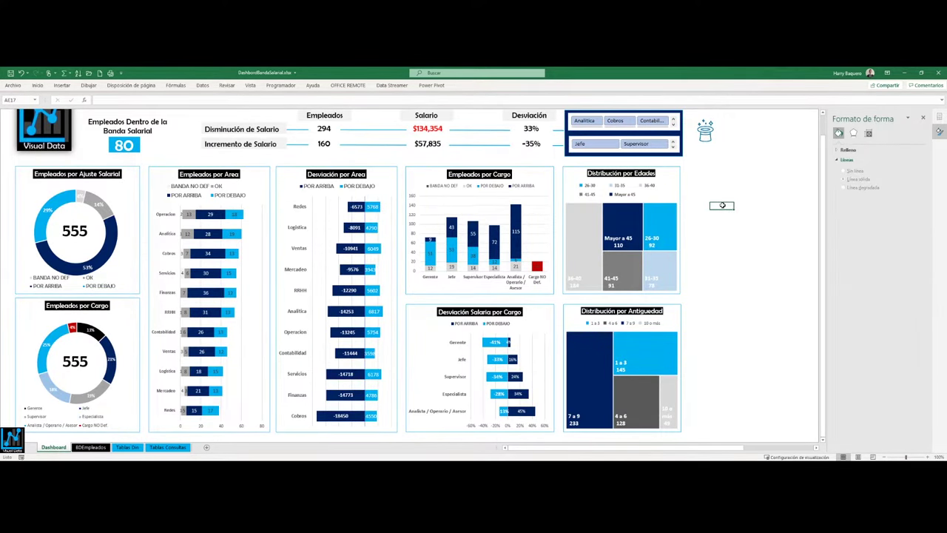
key("ctrl+v")
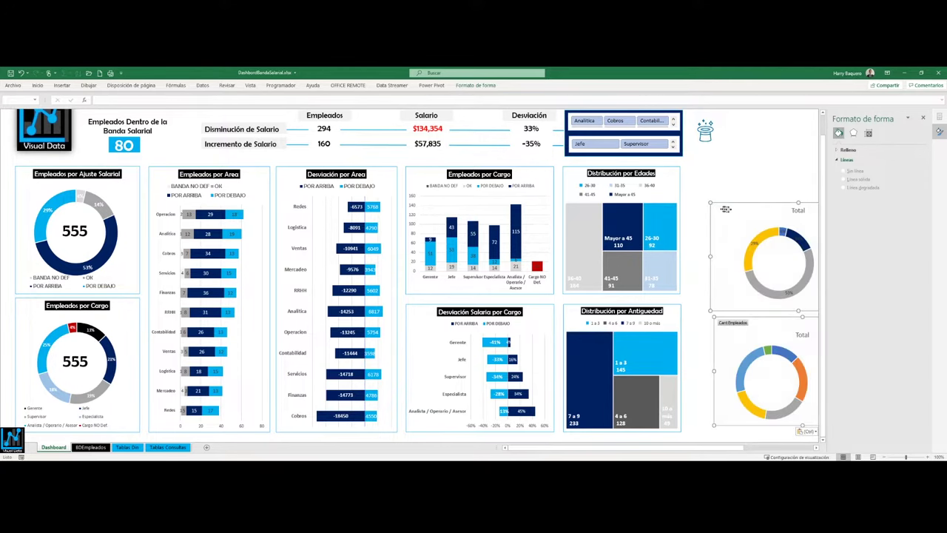
mouse_move(722, 206)
left_mouse_down()
mouse_move(250, 195)
mouse_move(157, 234)
left_mouse_up()
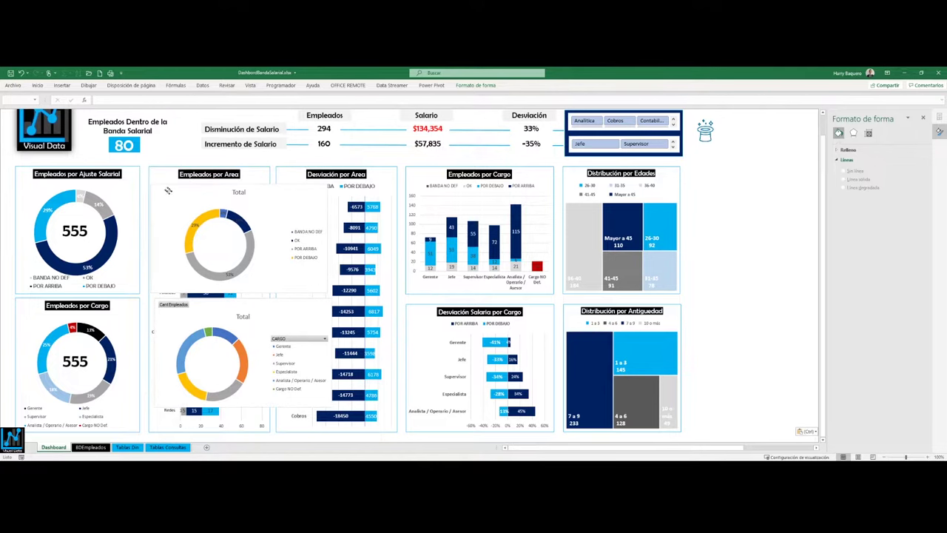
left_click_drag(156, 234, 170, 191)
key("Delete")
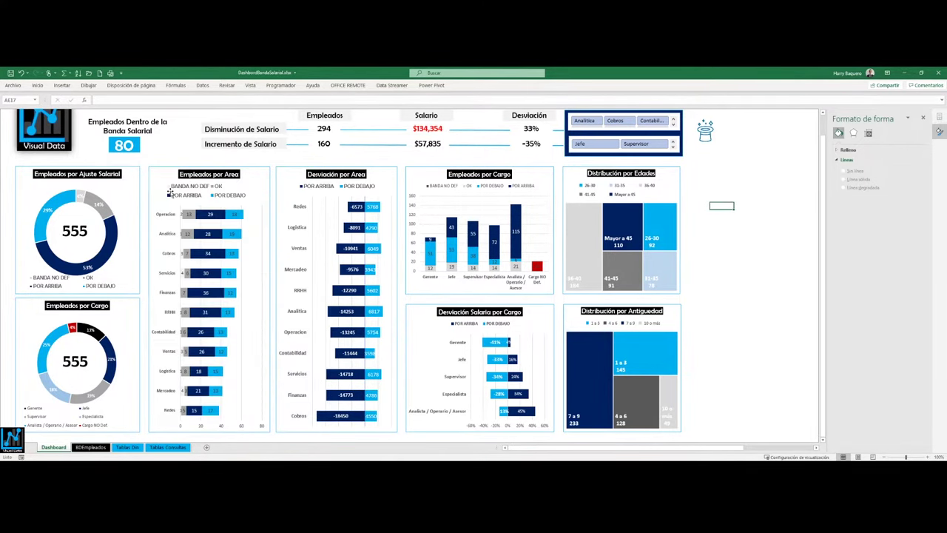
left_click(138, 171)
left_click(138, 303)
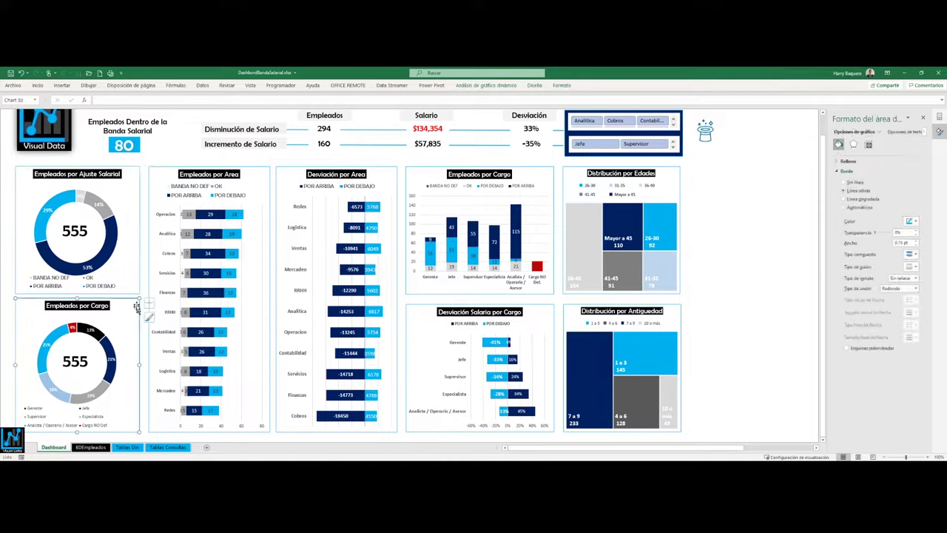
left_click(78, 234)
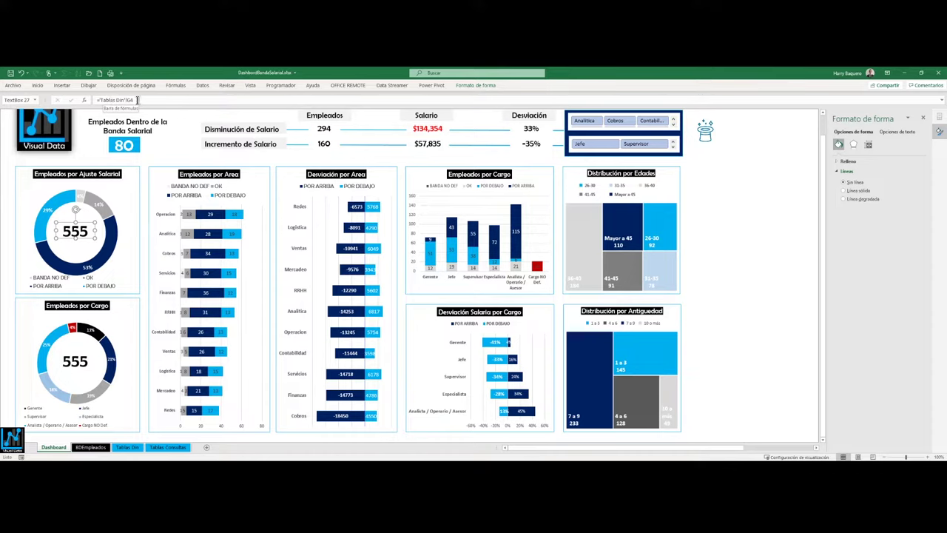
left_click(126, 449)
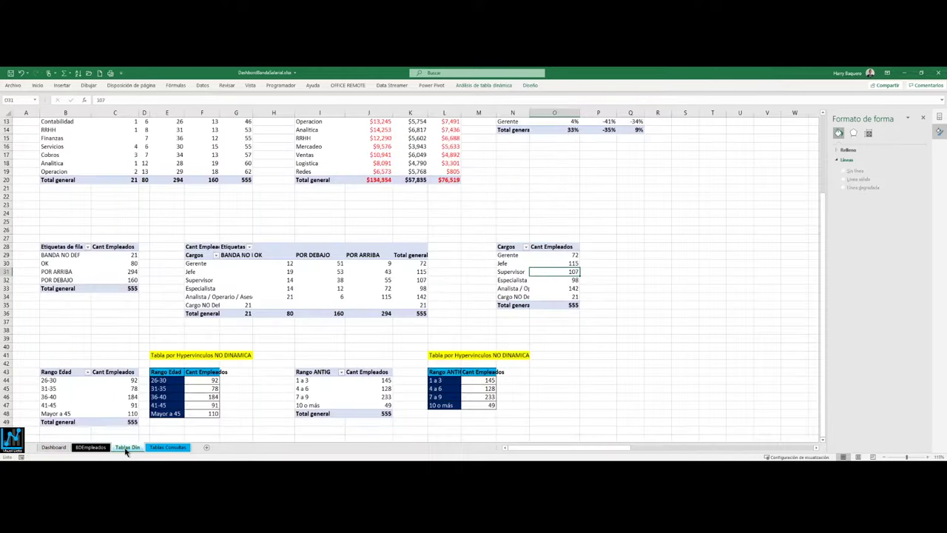
scroll(29, 122, "up", 3)
left_click(17, 100)
type("e4")
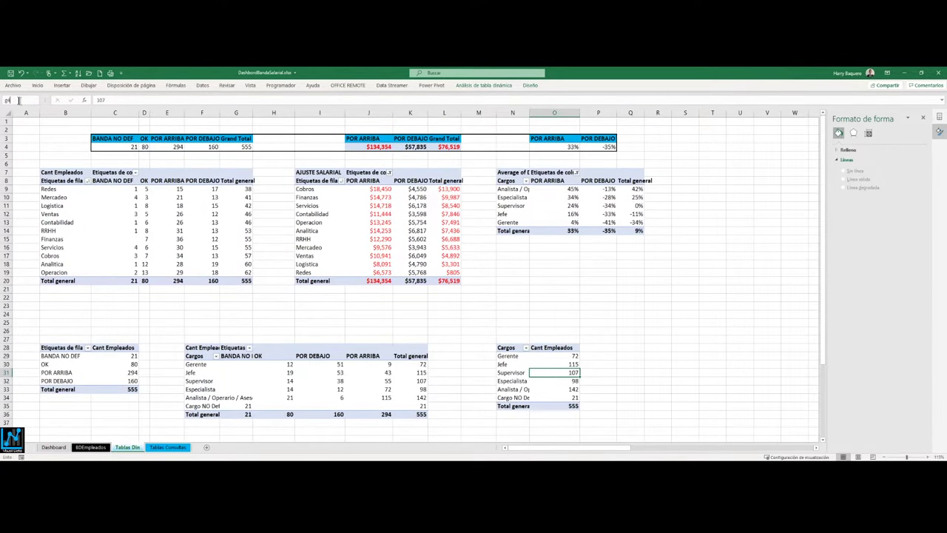
key("Return")
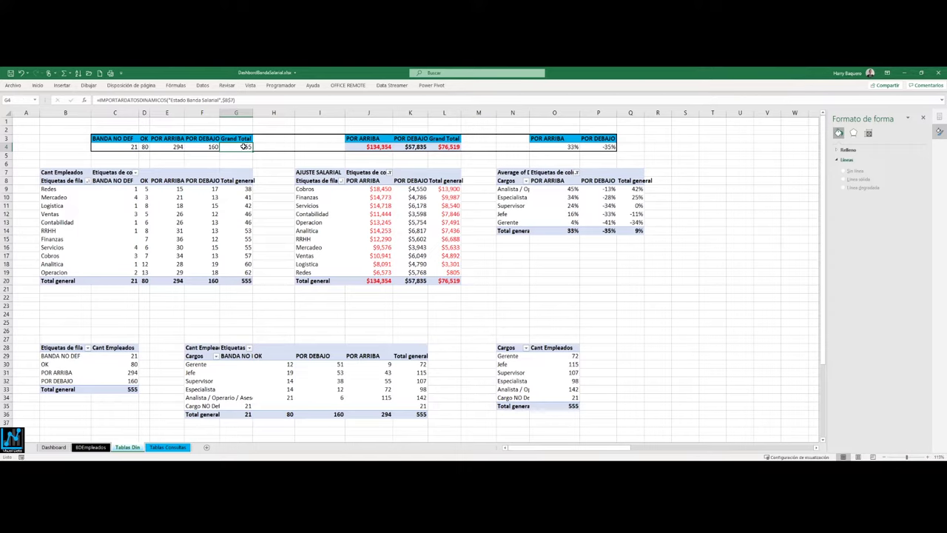
key("F2")
left_click(53, 448)
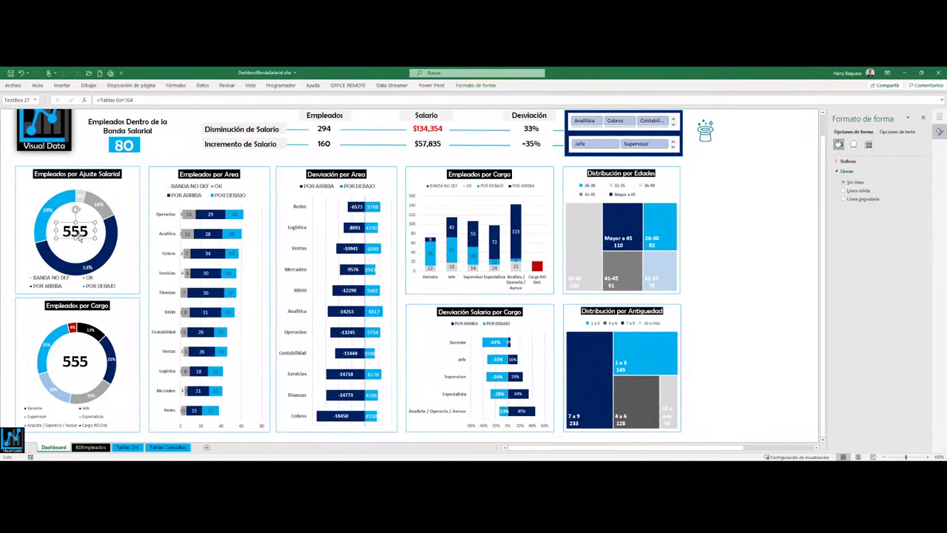
left_click(703, 214)
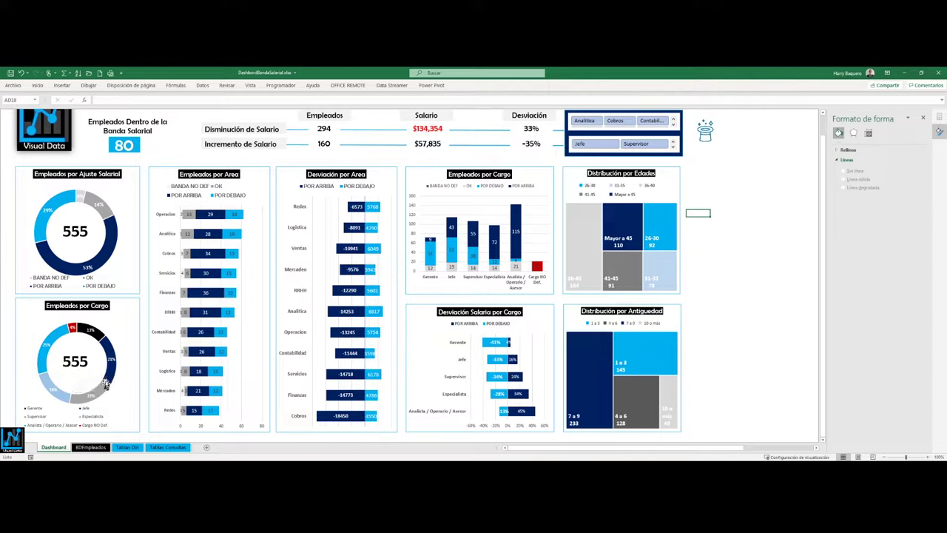
mouse_move(111, 375)
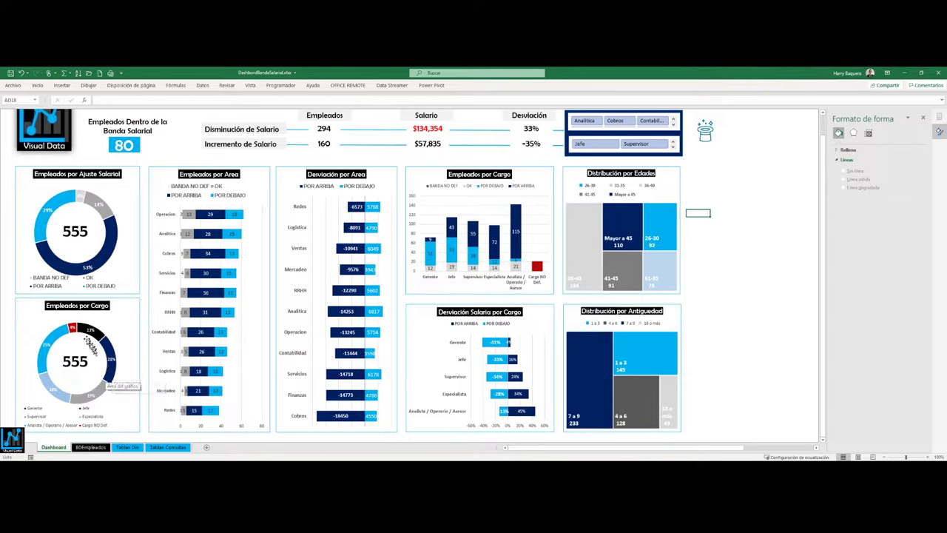
mouse_move(74, 333)
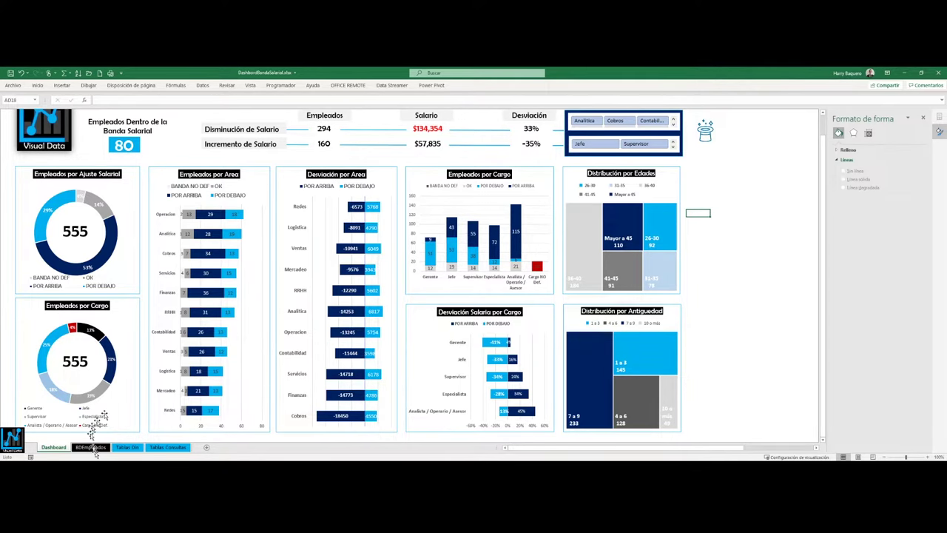
On Tablas Din, select cell K10 in the AJUSTE SALARIAL pivot and list the column and bar chart types
left_click(125, 448)
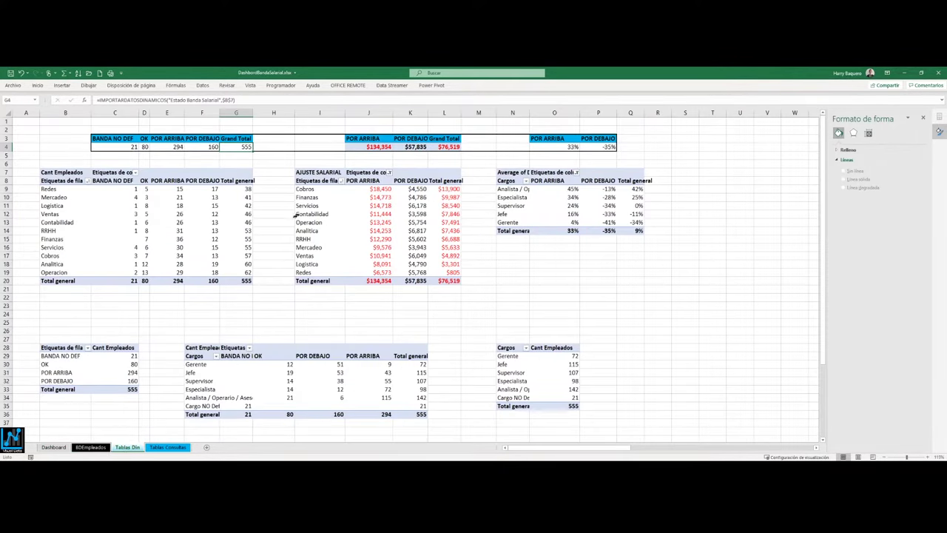
left_click(406, 198)
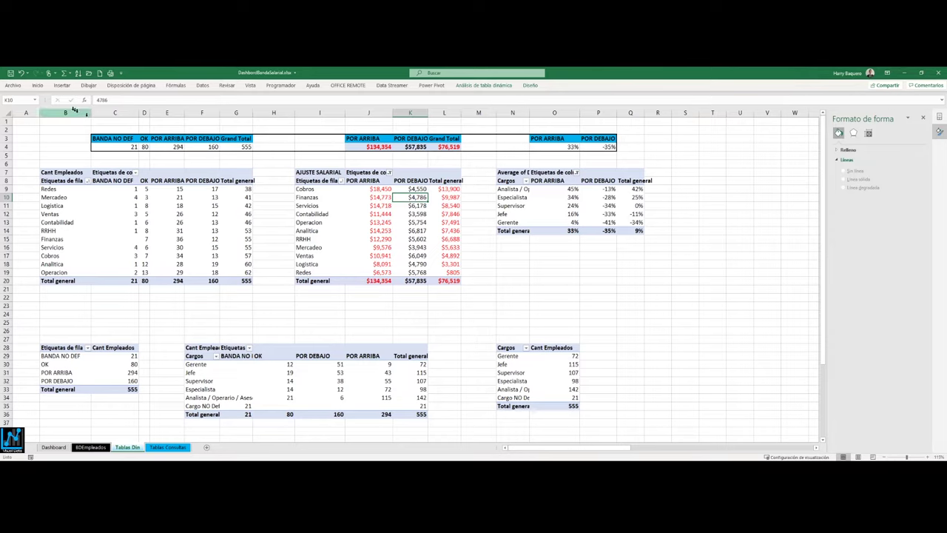
left_click(62, 86)
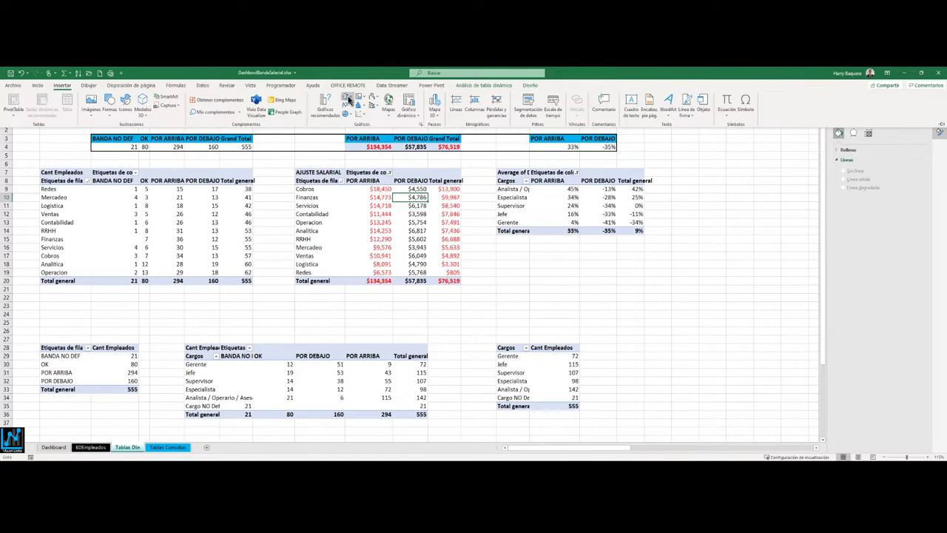
left_click(347, 97)
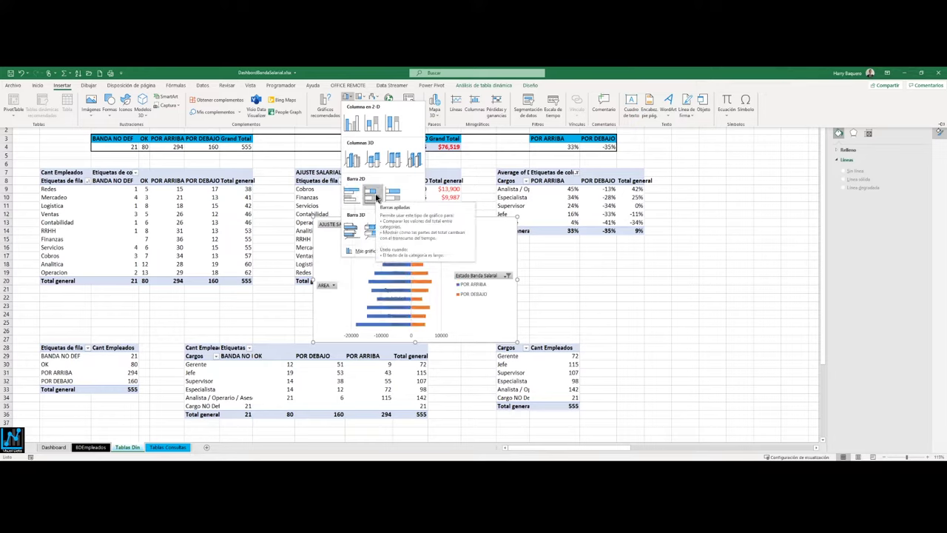
Create a 2-D stacked bar chart of AJUSTE SALARIAL, move it up-left and enlarge it
left_click(376, 197)
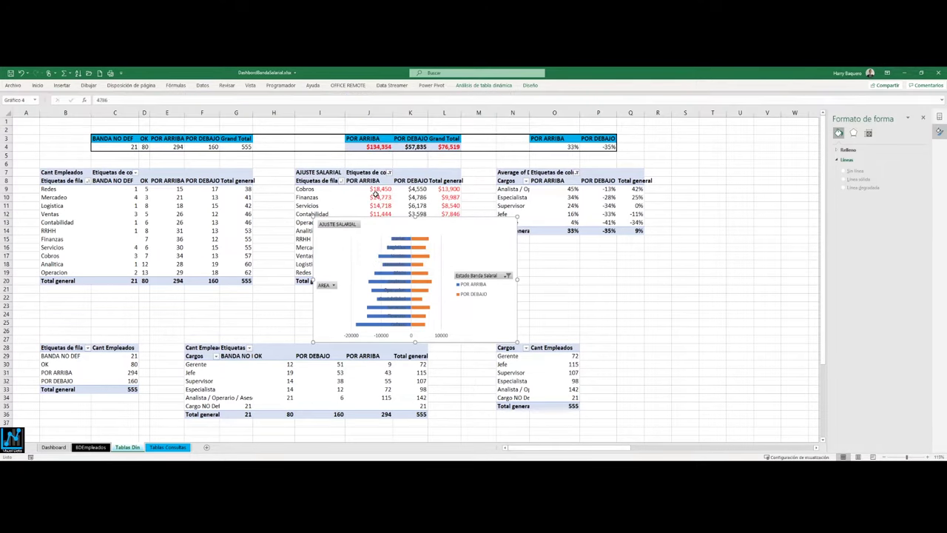
left_click(398, 255)
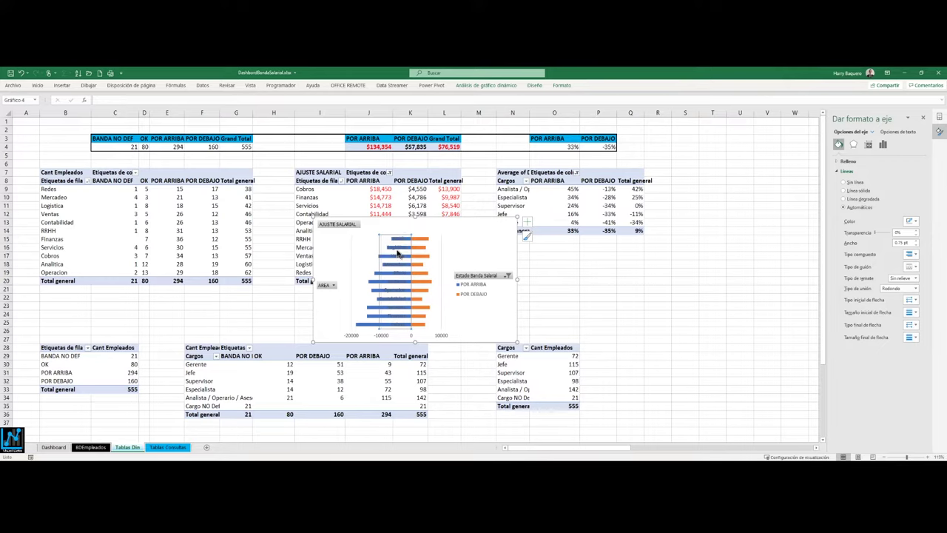
left_click(467, 278)
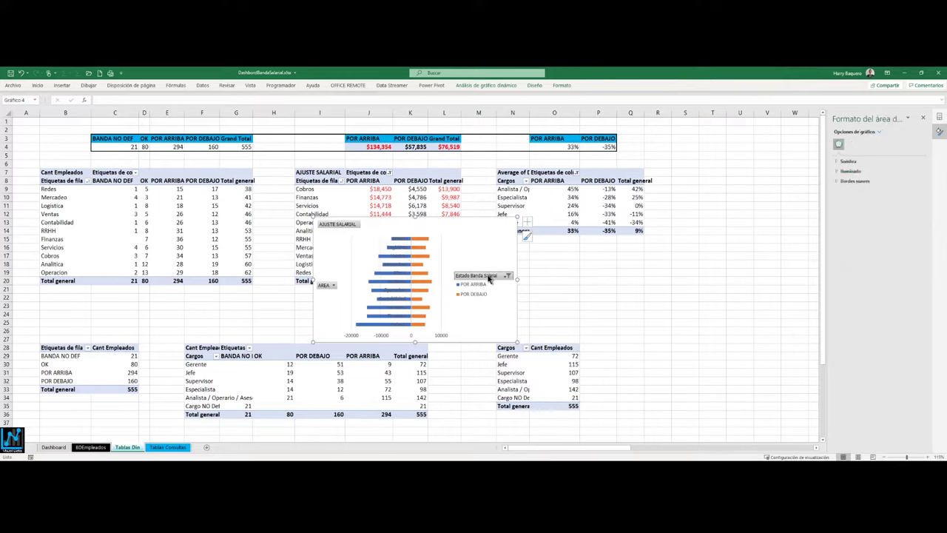
right_click(488, 278)
left_click(479, 258)
mouse_move(478, 236)
left_mouse_down()
mouse_move(444, 214)
mouse_move(449, 228)
left_mouse_up()
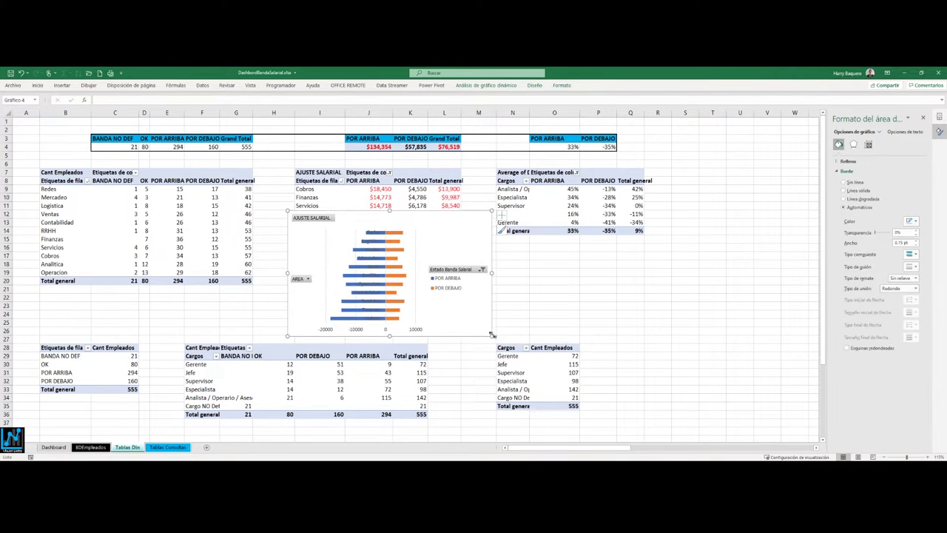
left_click_drag(492, 335, 522, 370)
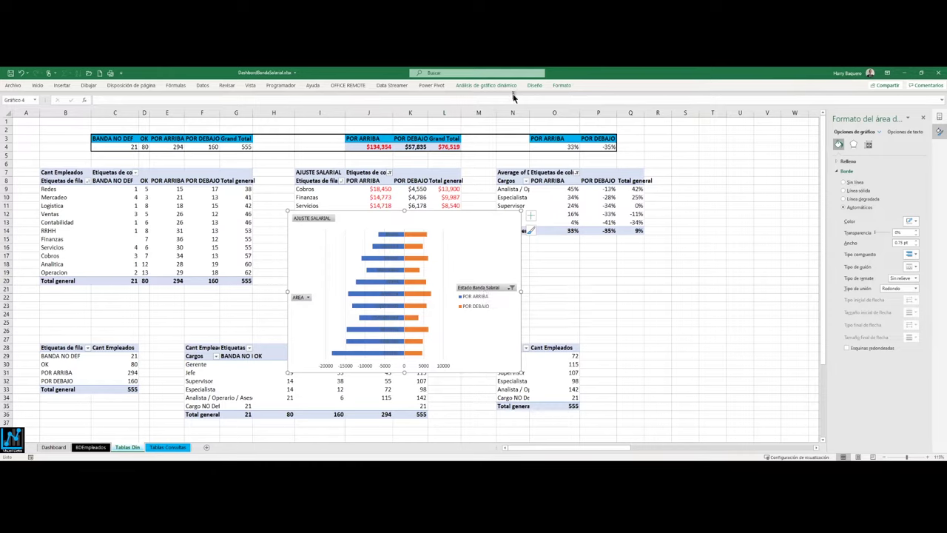
Browse the chart's Design, Format and PivotChart Analyze options
left_click(536, 85)
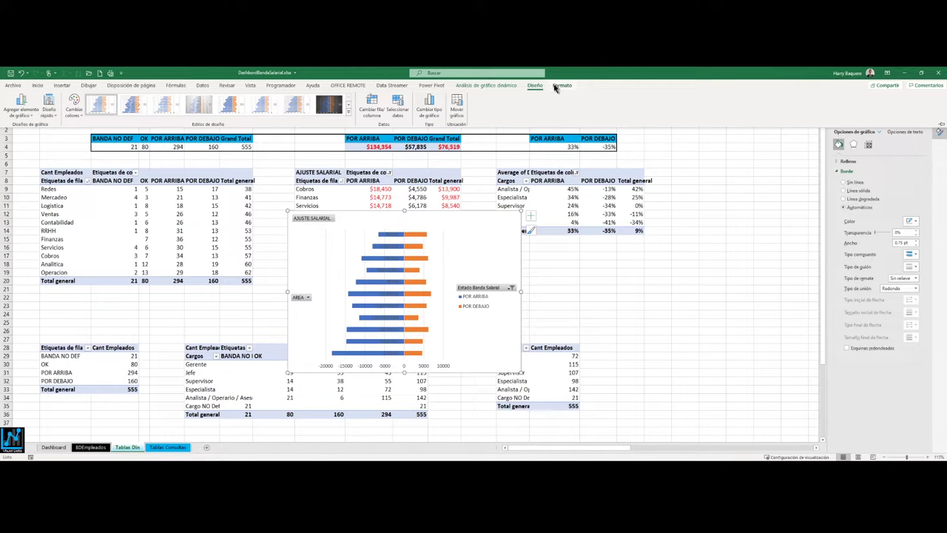
left_click(556, 86)
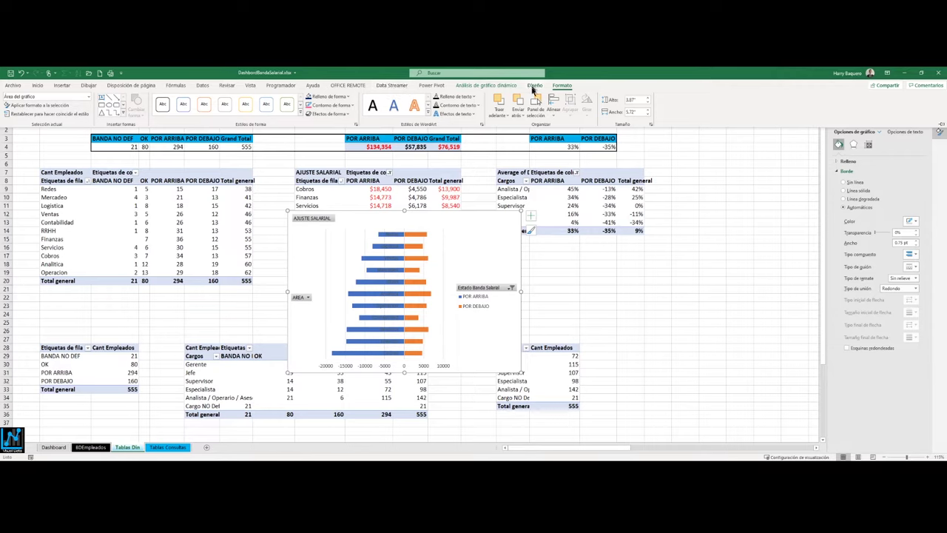
left_click(534, 85)
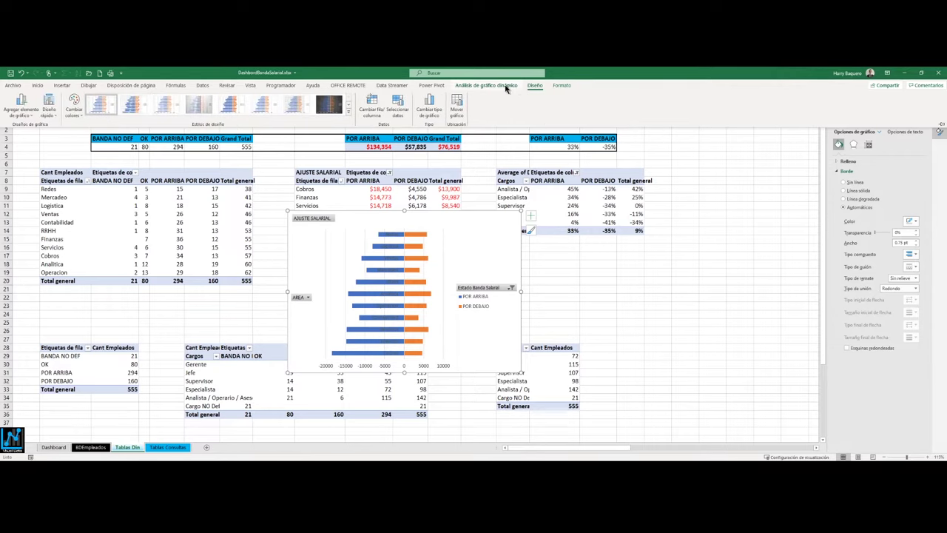
left_click(504, 87)
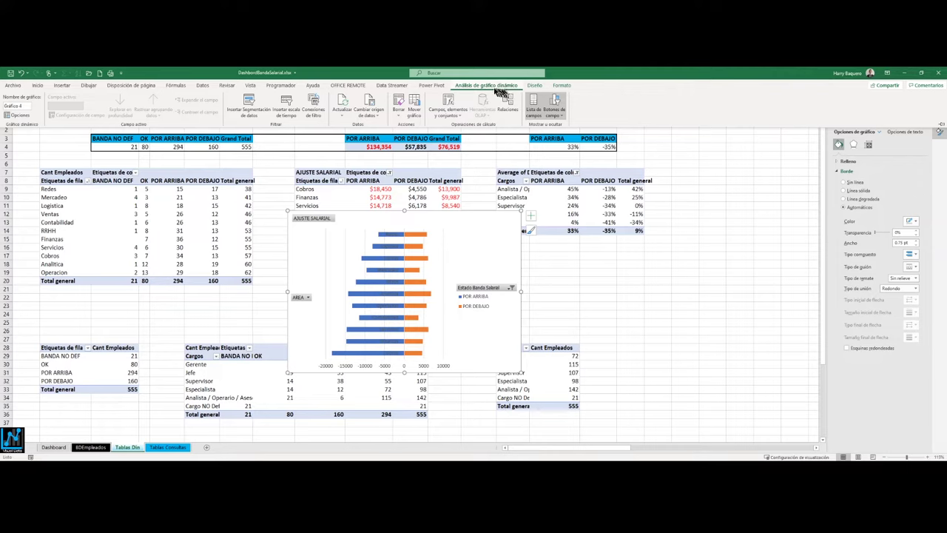
Hide all field buttons on the bar chart and collapse the ribbon
left_click(551, 114)
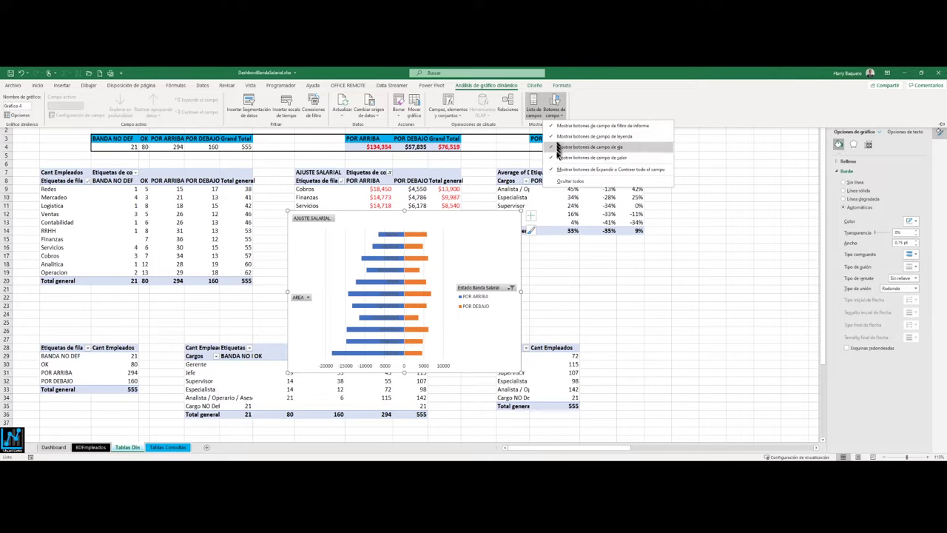
left_click(560, 182)
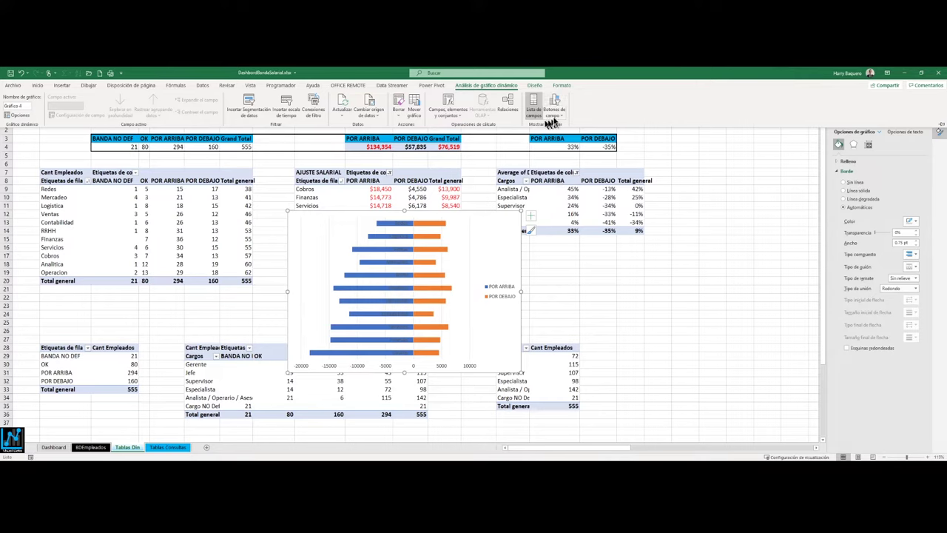
left_click(552, 118)
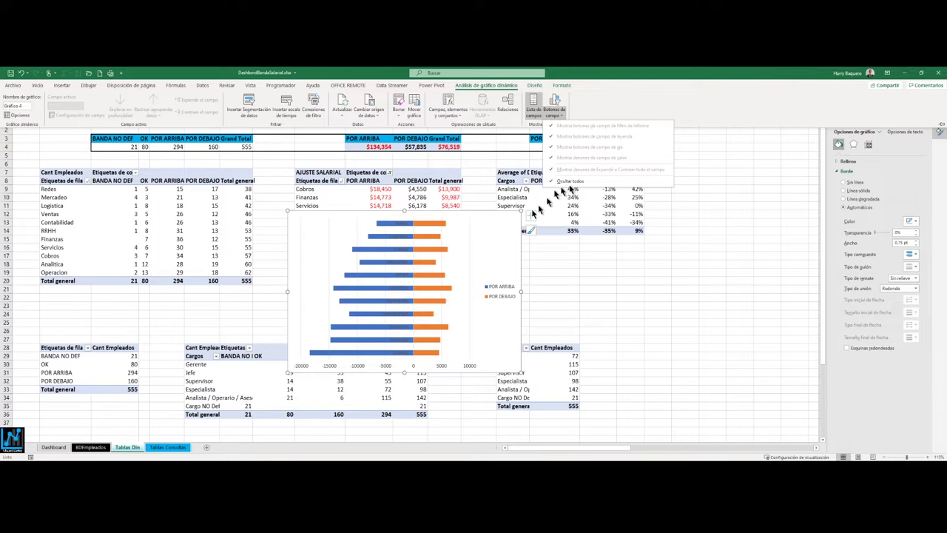
left_click(491, 233)
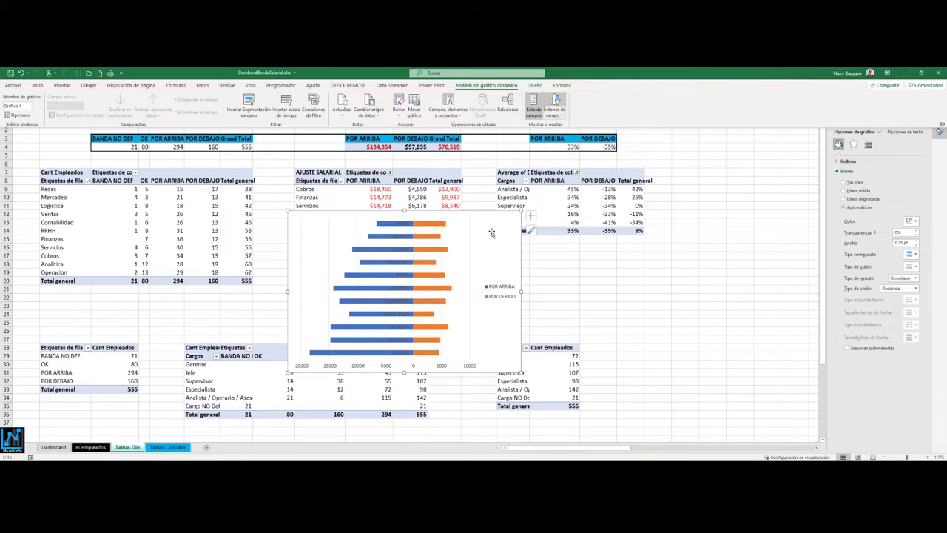
key("ctrl+F1")
Set the category axis label position to Low, then cut the chart off the pivot sheet
left_click(401, 240)
left_click(402, 240)
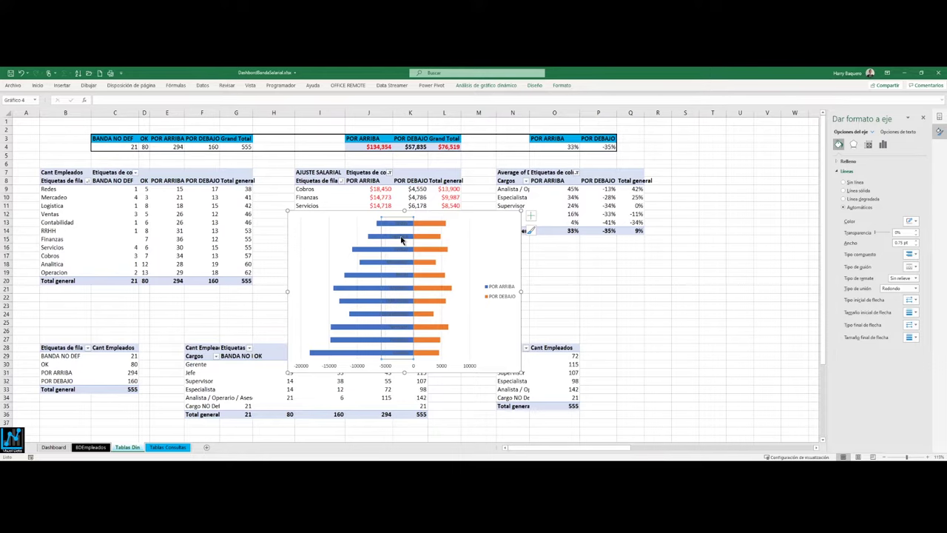
right_click(402, 241)
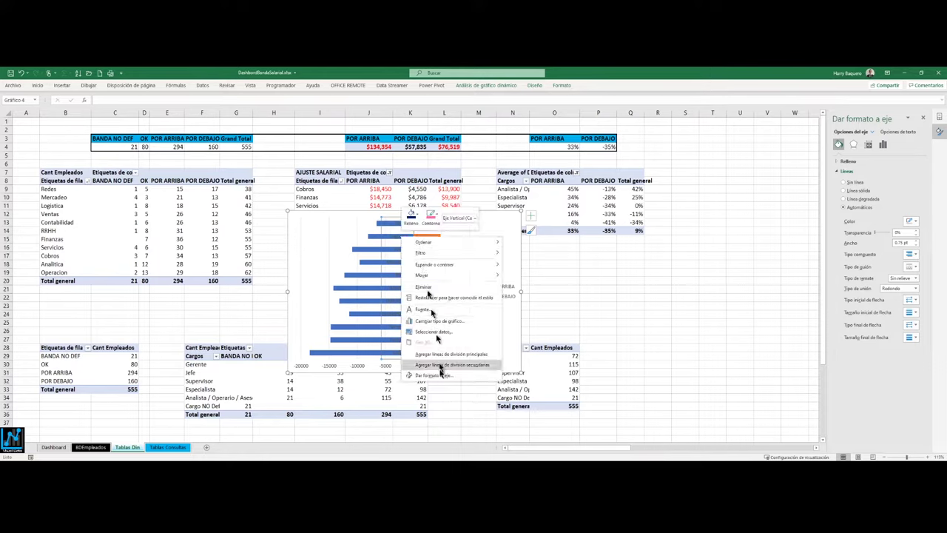
left_click(444, 377)
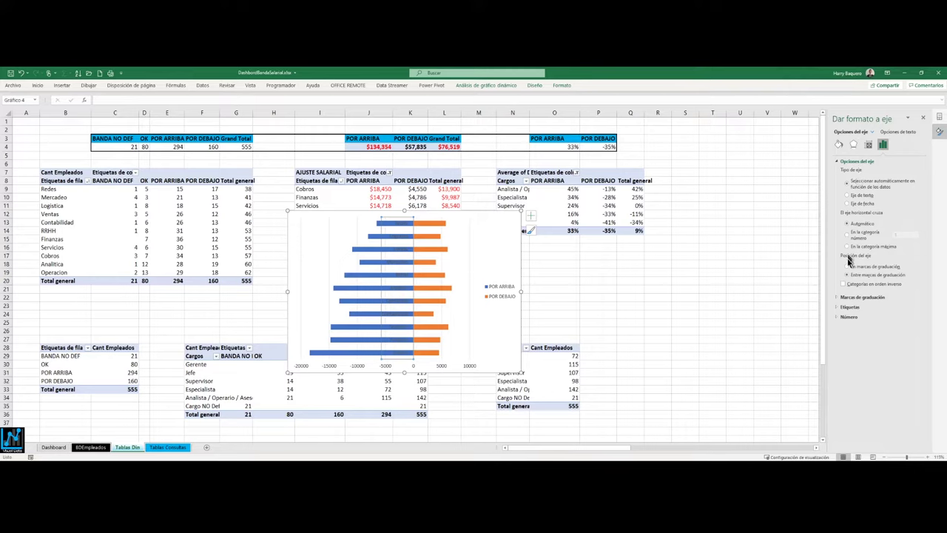
left_click(845, 308)
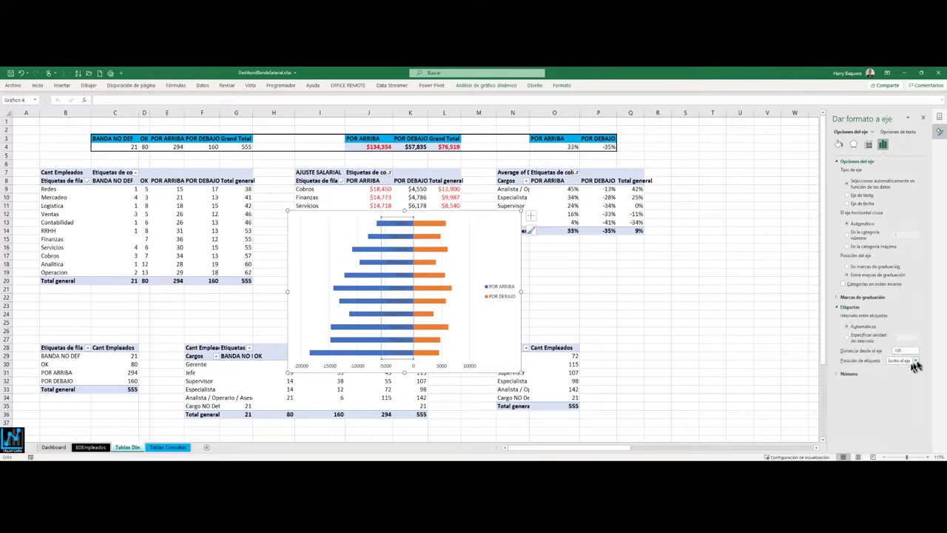
left_click(916, 361)
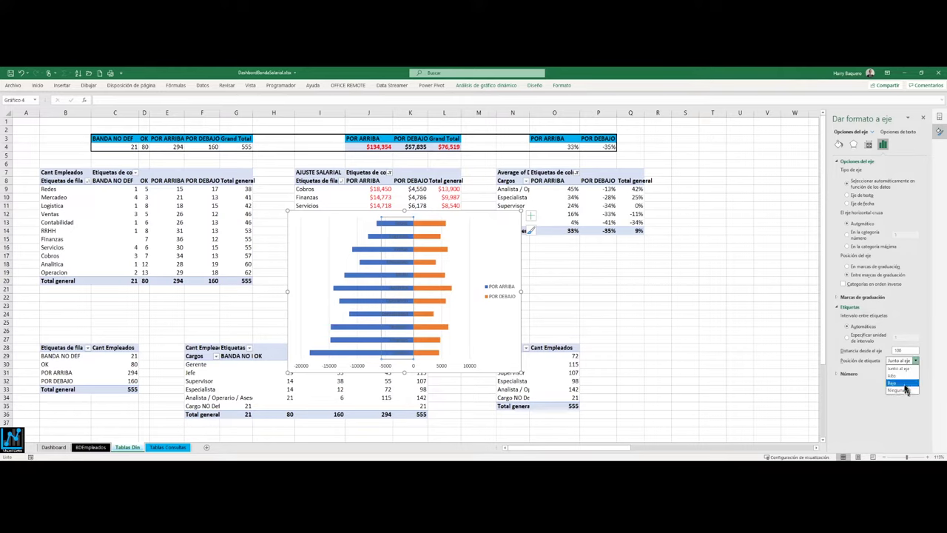
left_click(903, 384)
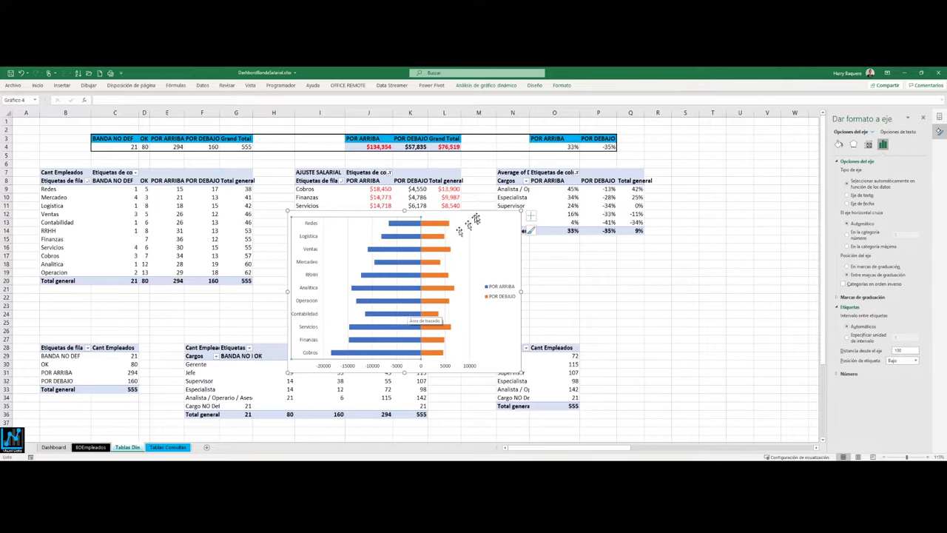
left_click(492, 211)
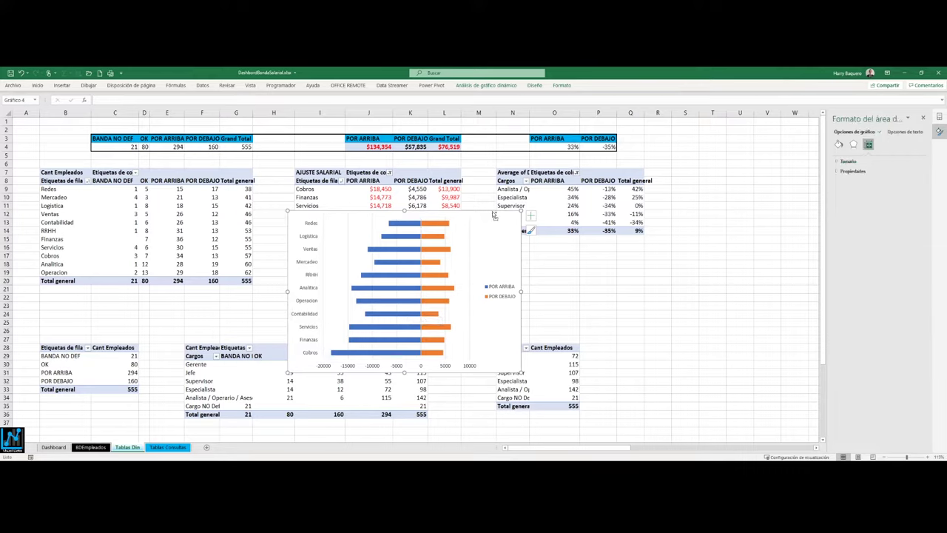
key("Delete")
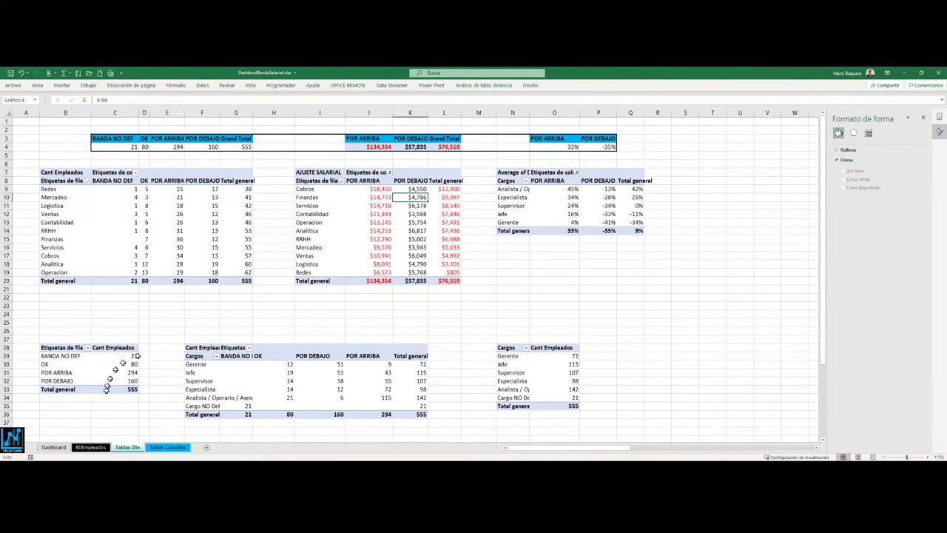
Paste the bar chart onto the Dashboard, make it taller and place it over Empleados por Cargo
left_click(55, 446)
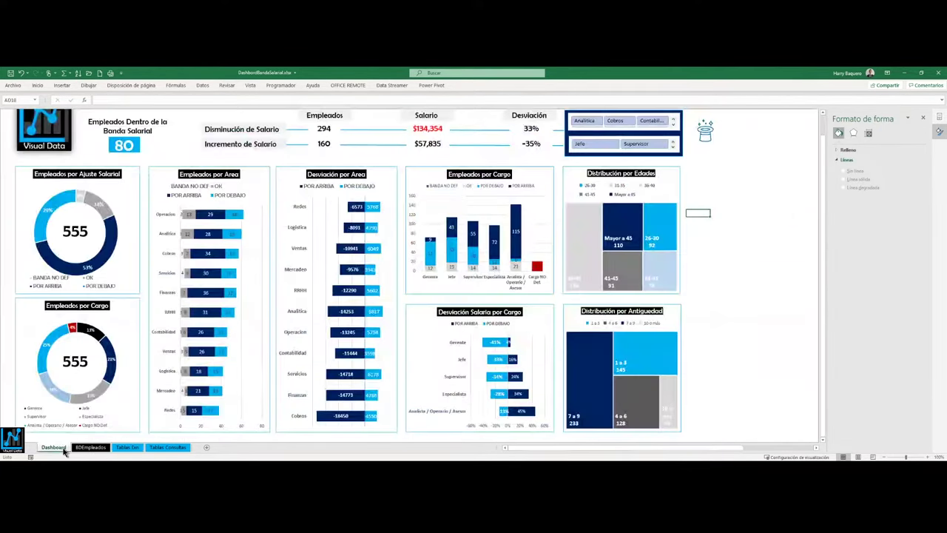
key("ctrl+v")
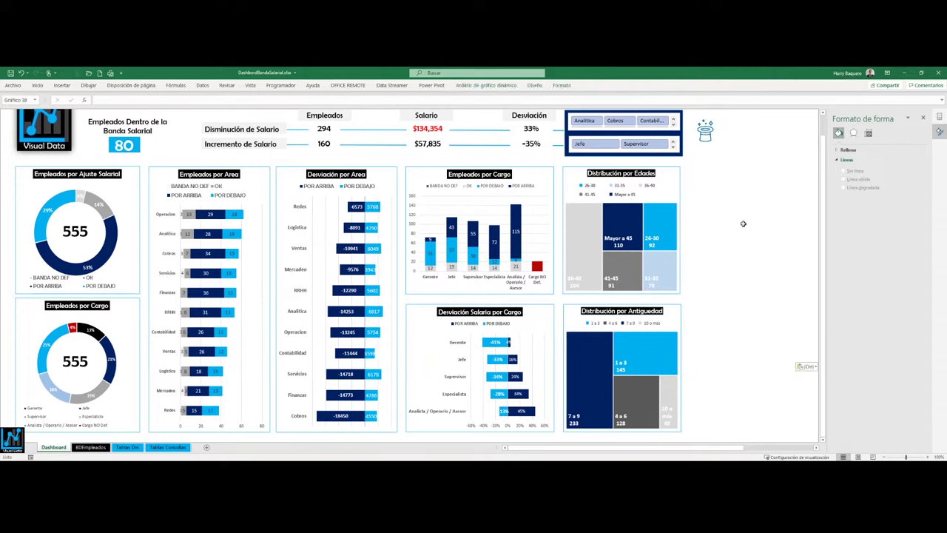
mouse_move(760, 221)
left_mouse_down()
mouse_move(488, 211)
mouse_move(356, 175)
left_mouse_up()
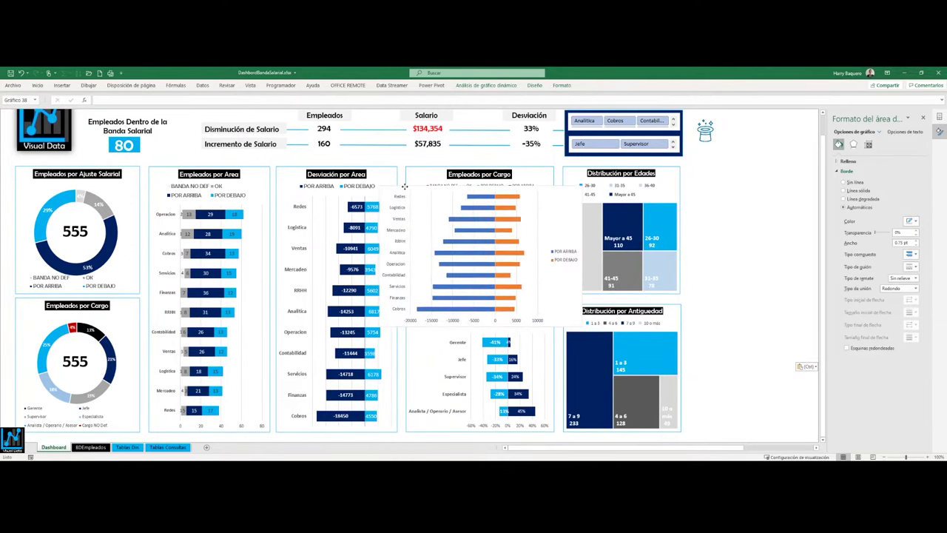
left_click_drag(482, 326, 467, 420)
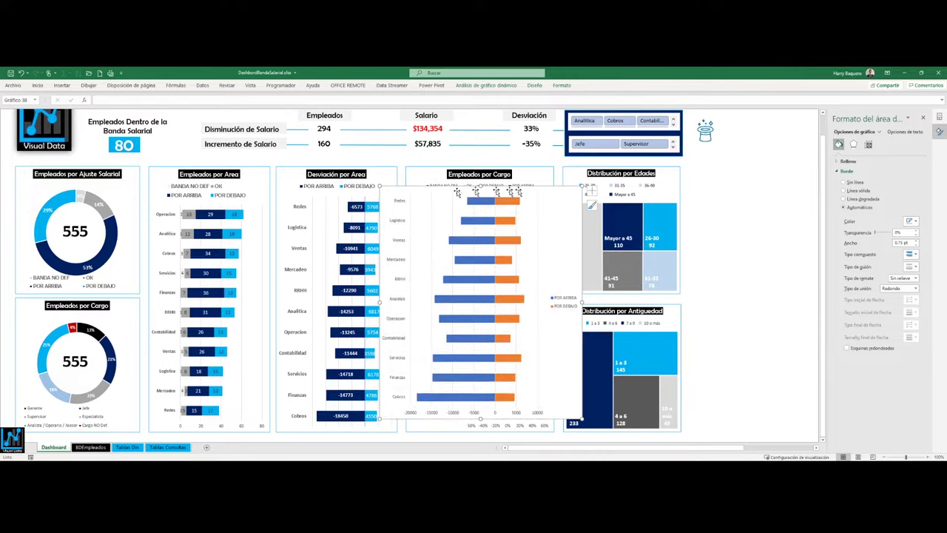
left_click_drag(559, 188, 593, 171)
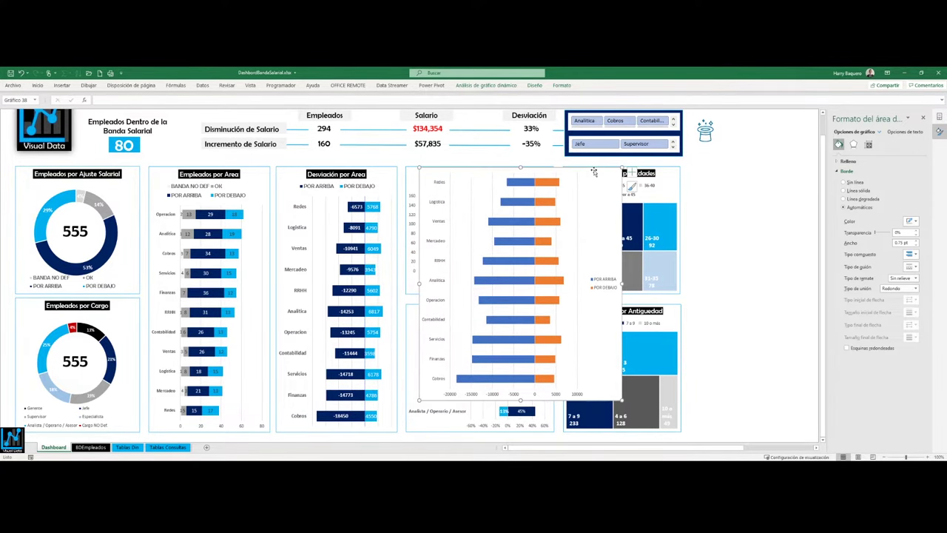
Move the POR ARRIBA / POR DEBAJO legend to the top of the chart
left_click(594, 281)
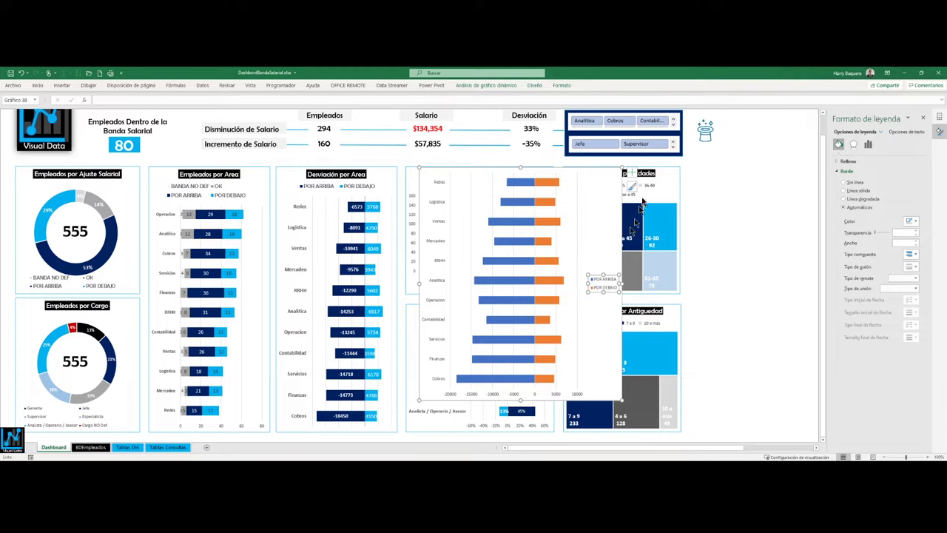
left_click(631, 173)
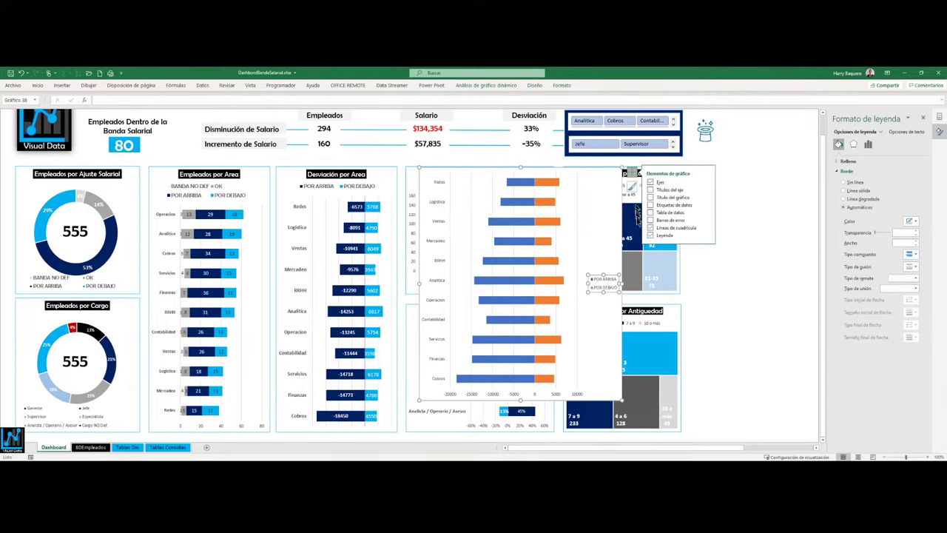
left_click(706, 236)
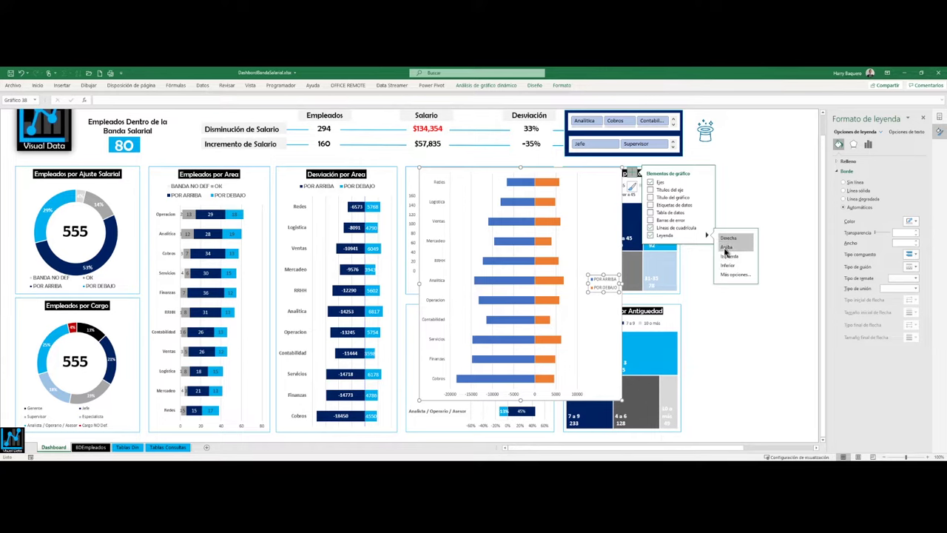
left_click(725, 247)
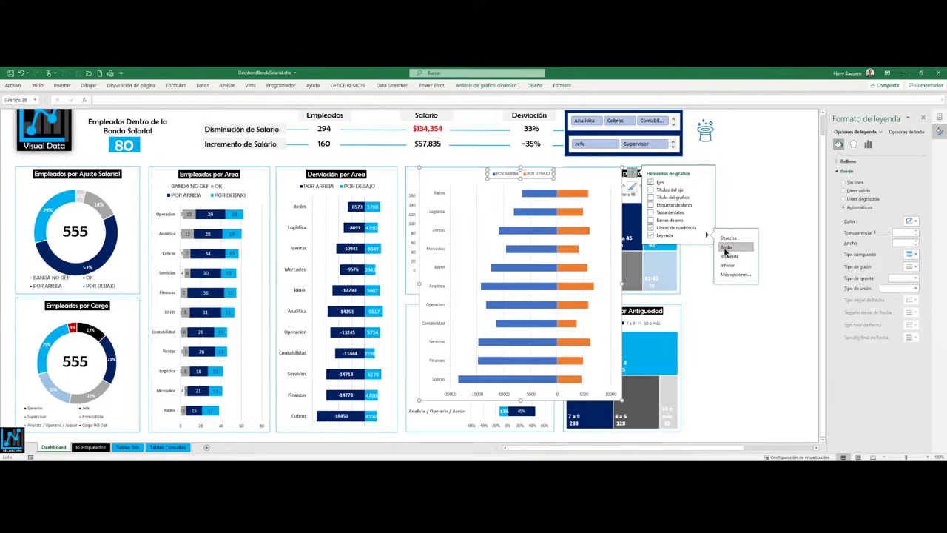
Add data labels to the POR ARRIBA and POR DEBAJO bars and delete the horizontal value axis
right_click(542, 195)
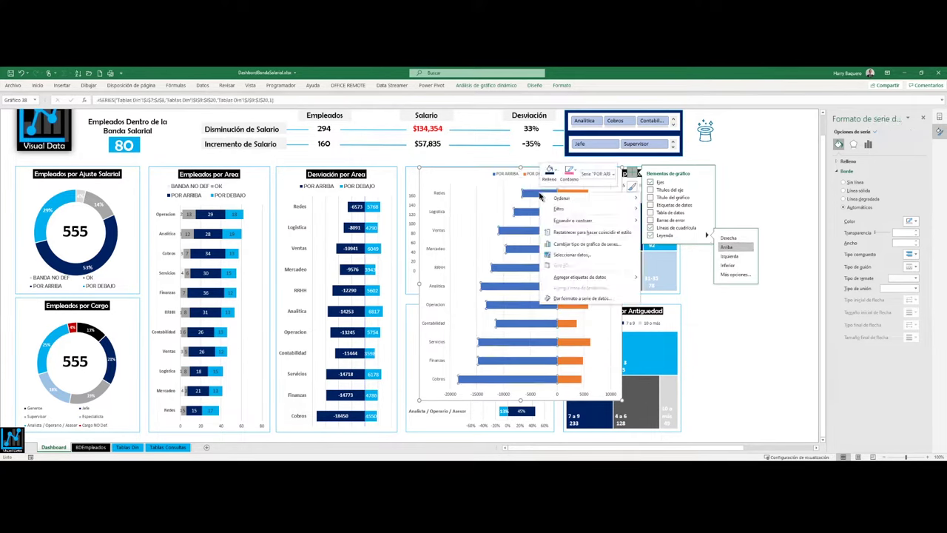
left_click(573, 277)
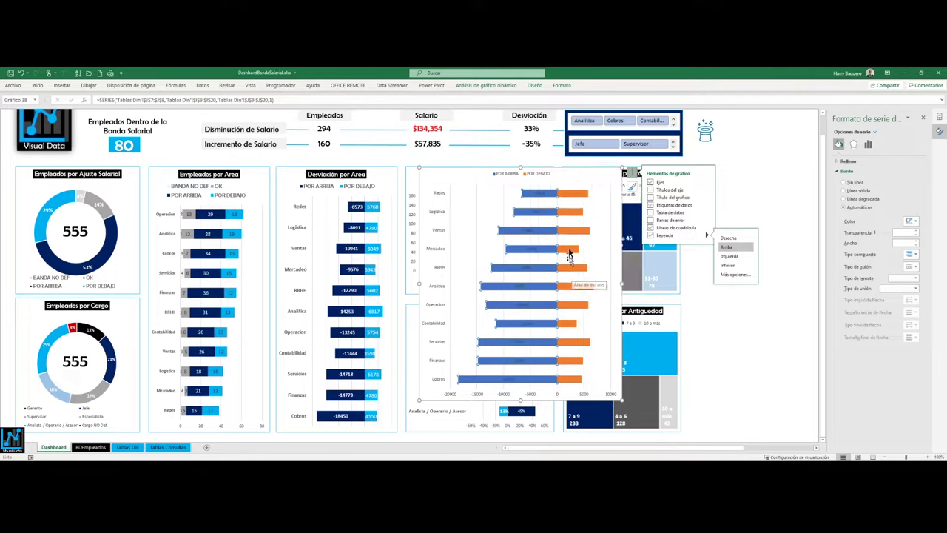
right_click(574, 215)
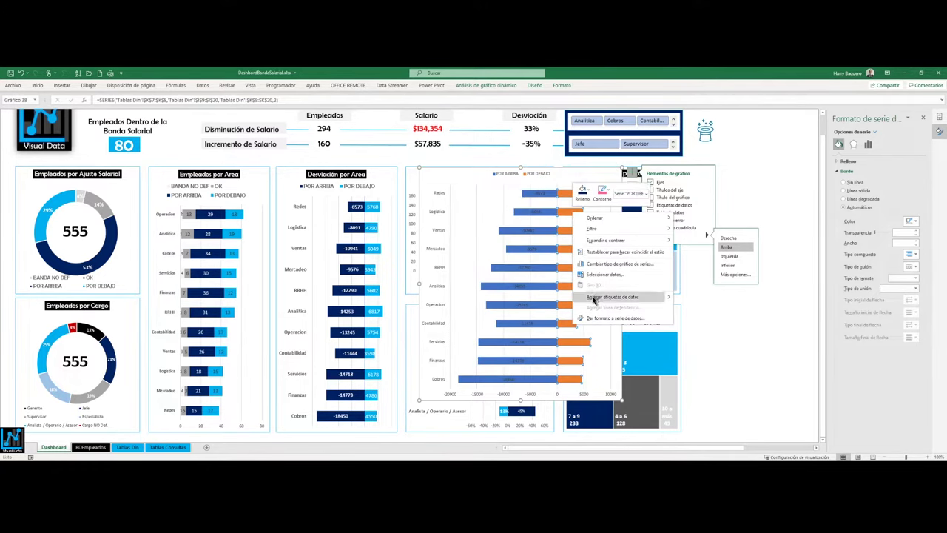
left_click(591, 297)
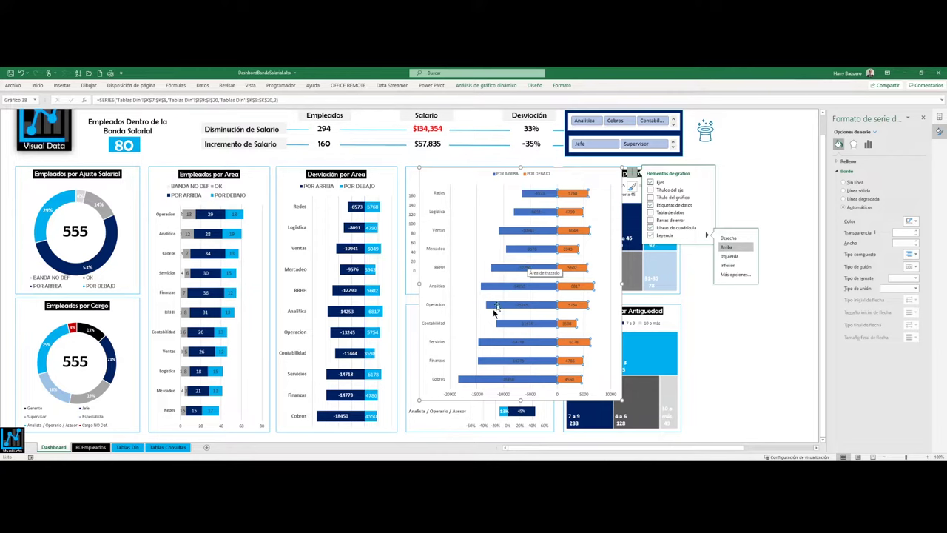
left_click(584, 394)
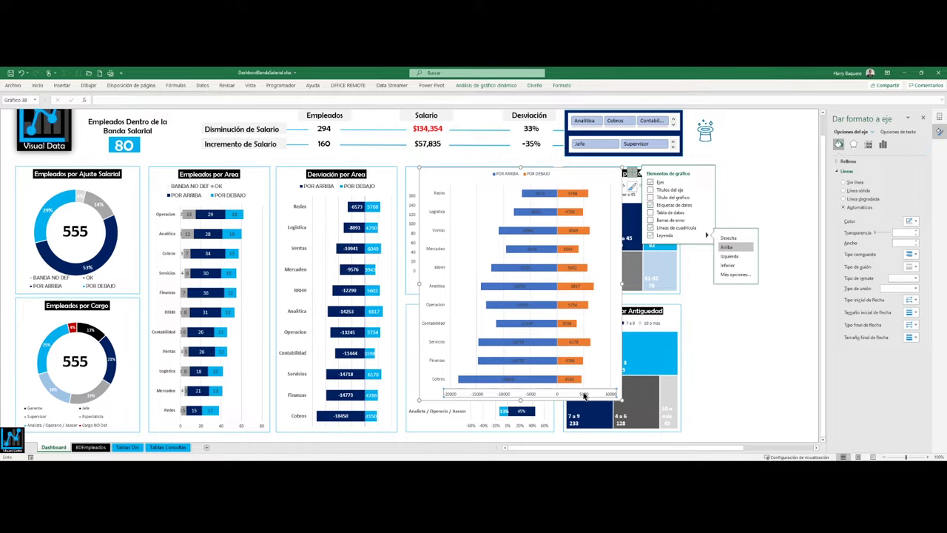
key("Delete")
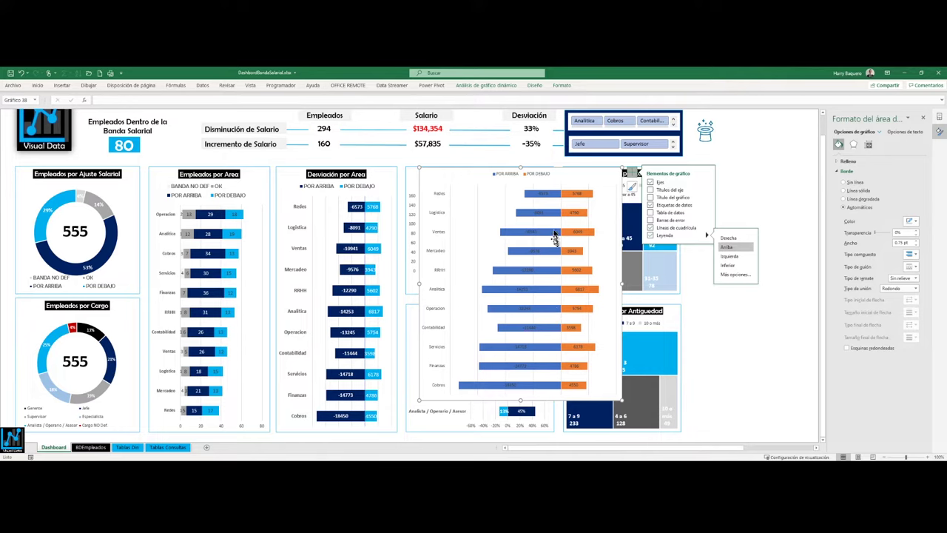
Set the POR ARRIBA series gap width to 90%, then delete the butterfly chart
right_click(552, 291)
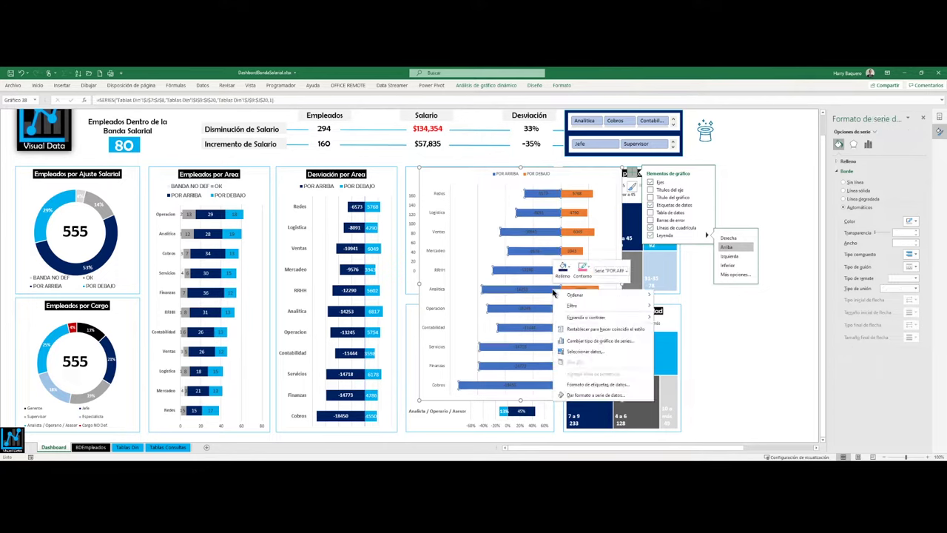
left_click(587, 393)
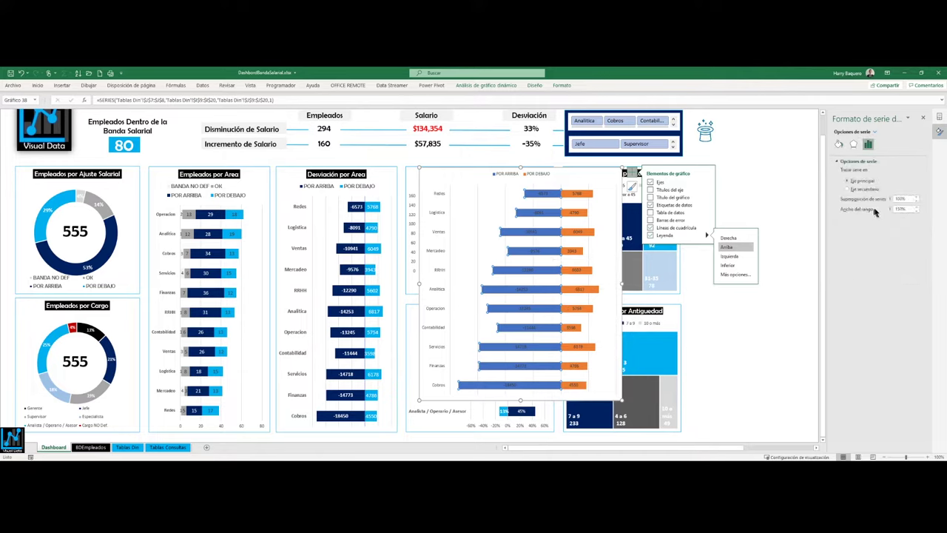
left_click_drag(904, 209, 881, 213)
key("Return")
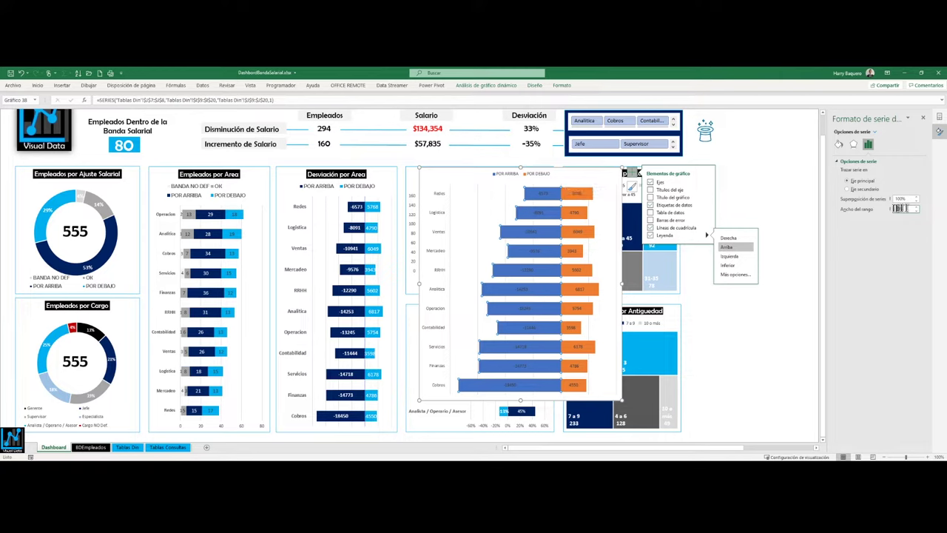
type("90")
key("Return")
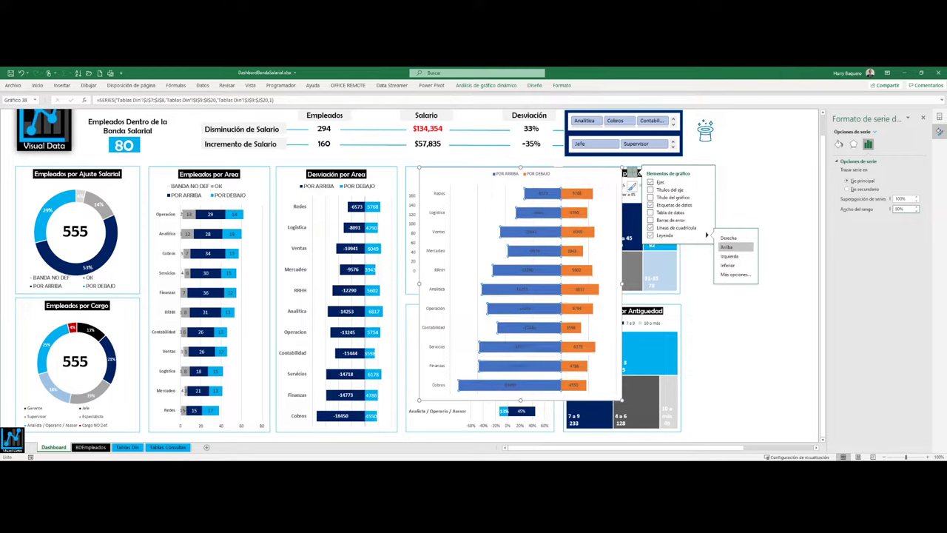
left_click(603, 170)
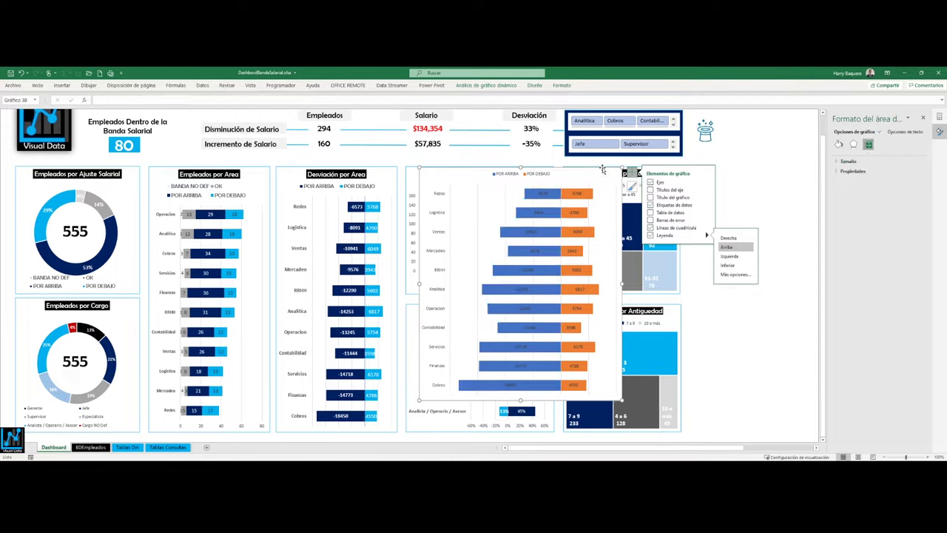
key("Delete")
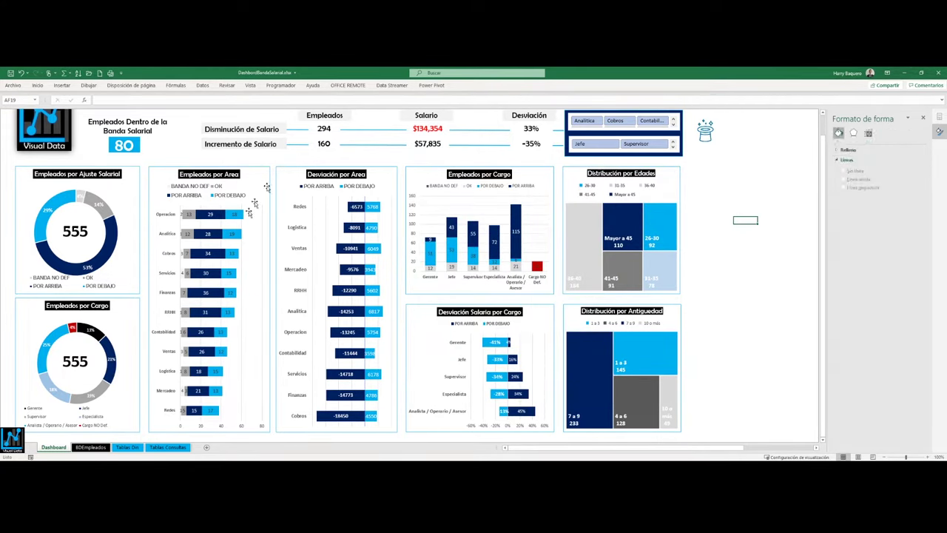
On Tablas Din, insert a stacked bar chart from the employees-by-area pivot, then delete it
left_click(127, 447)
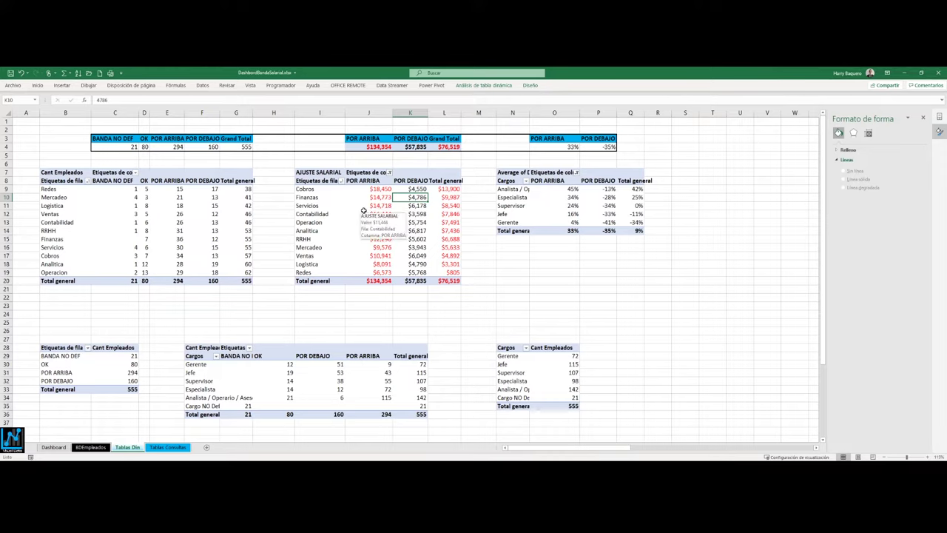
left_click(153, 199)
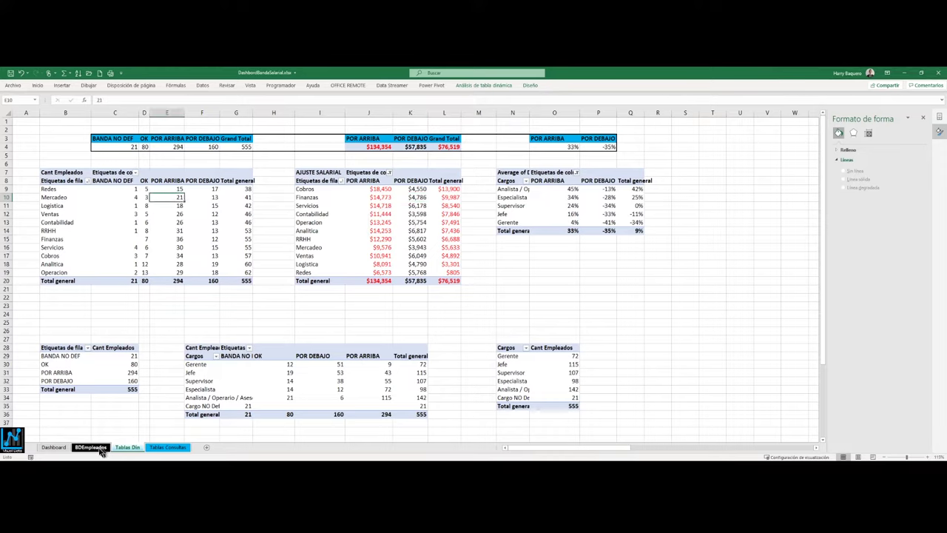
left_click(55, 448)
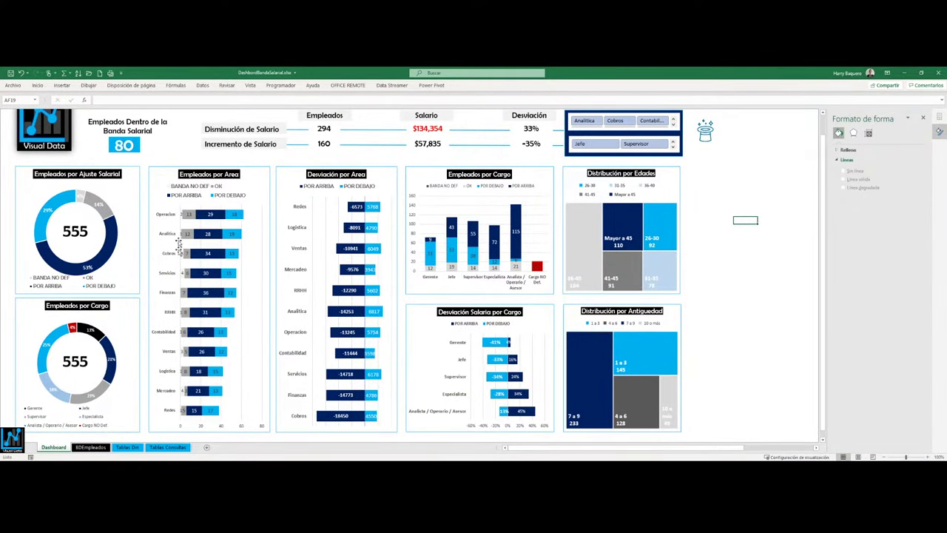
left_click(131, 448)
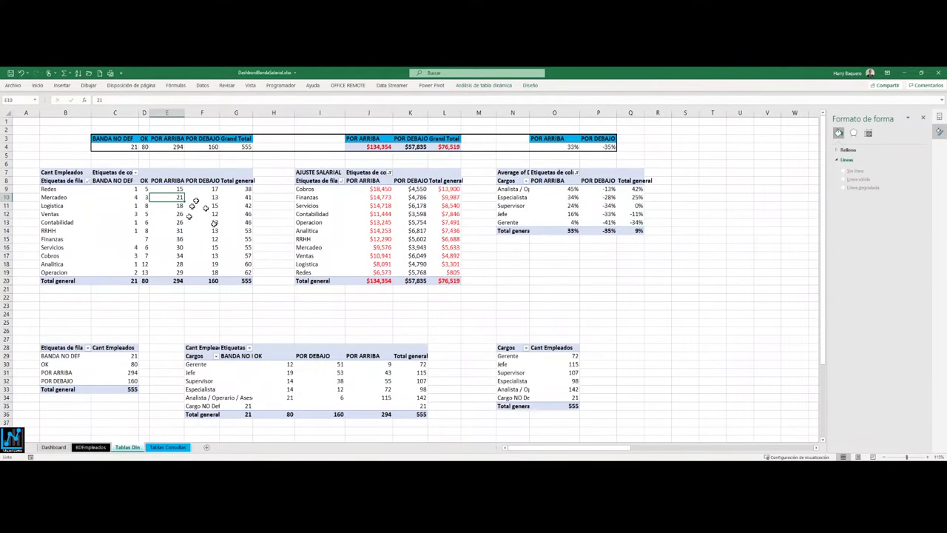
left_click(61, 85)
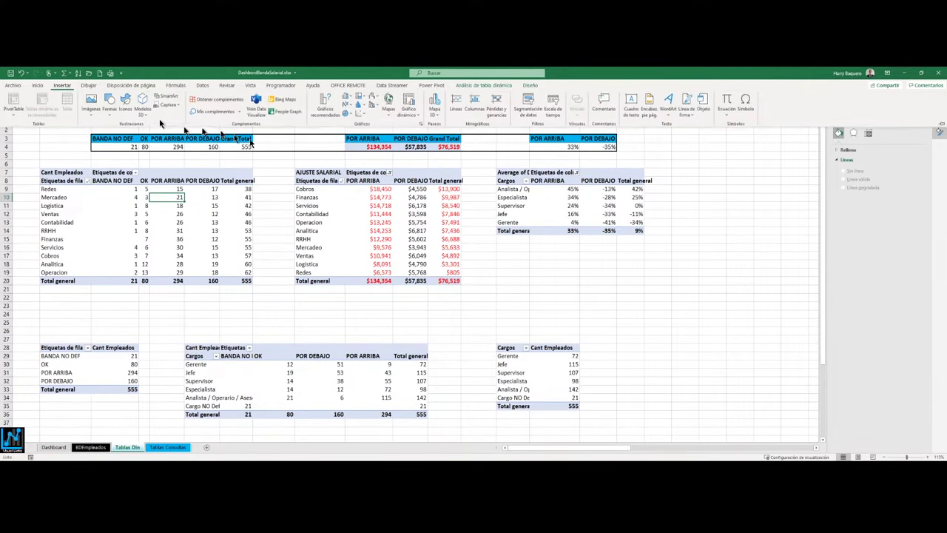
left_click(353, 100)
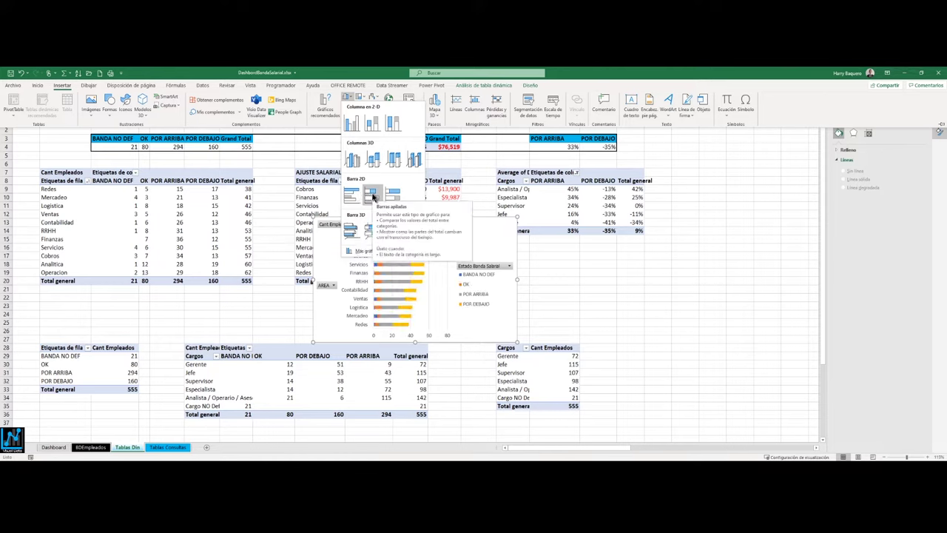
left_click(372, 197)
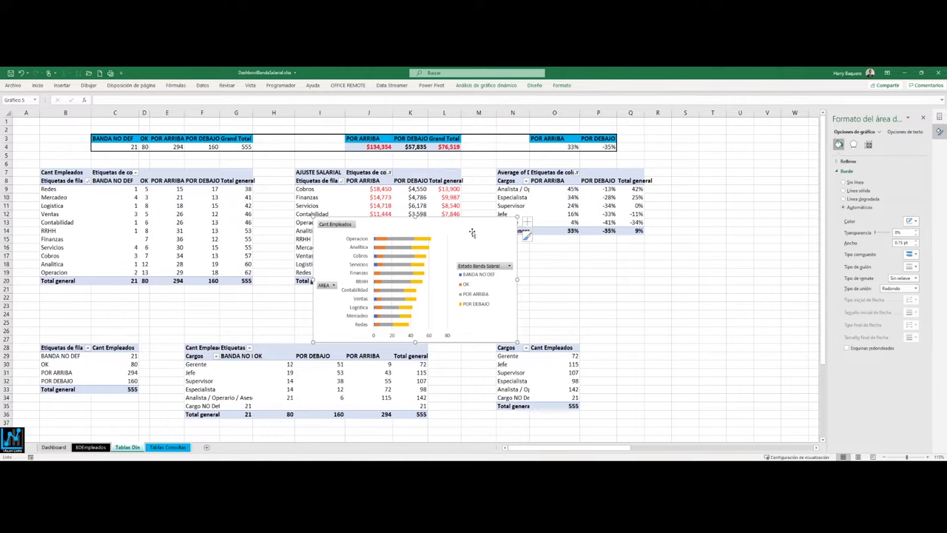
key("Delete")
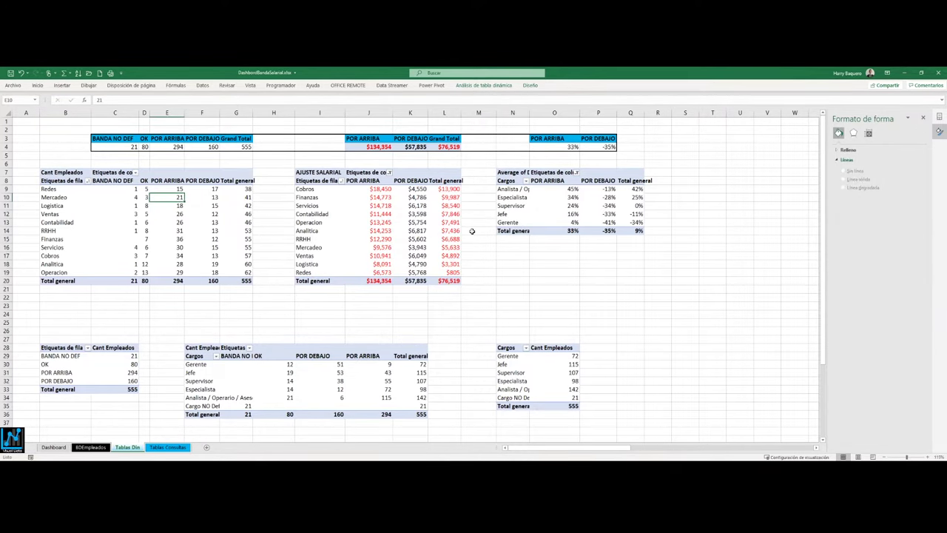
Back on Dashboard, undo two chart nudges and select the Desviación Salaria por Cargo chart
left_click(54, 448)
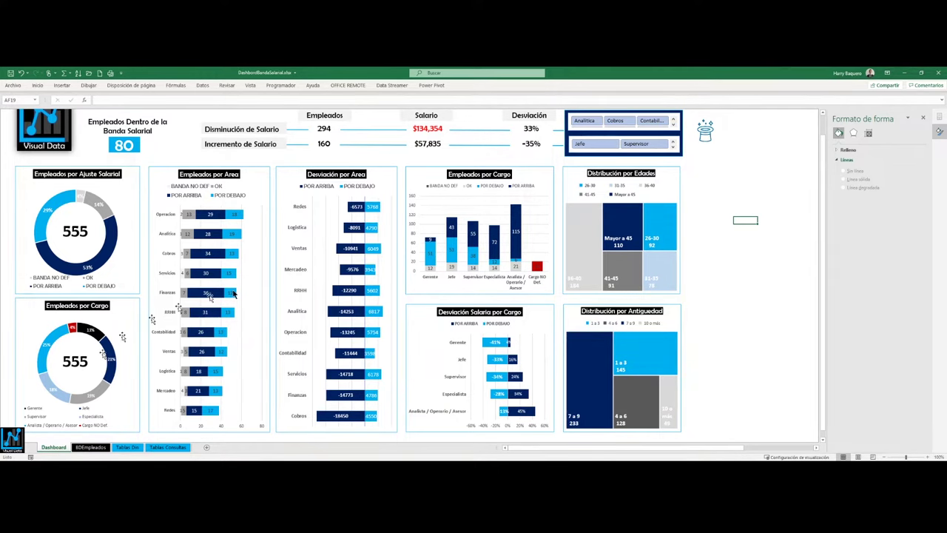
scroll(451, 274, "up", 1)
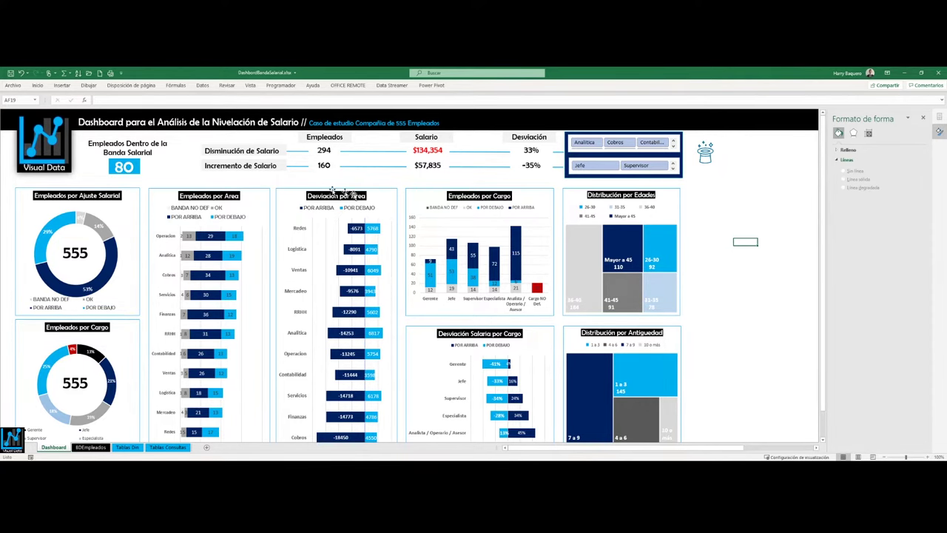
scroll(352, 195, "down", 1)
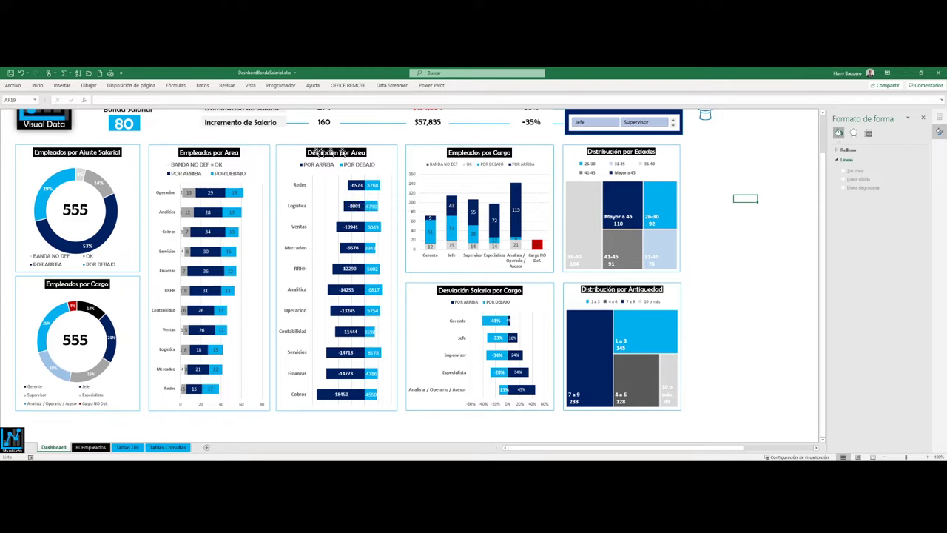
left_click(414, 149)
left_click_drag(414, 148, 411, 140)
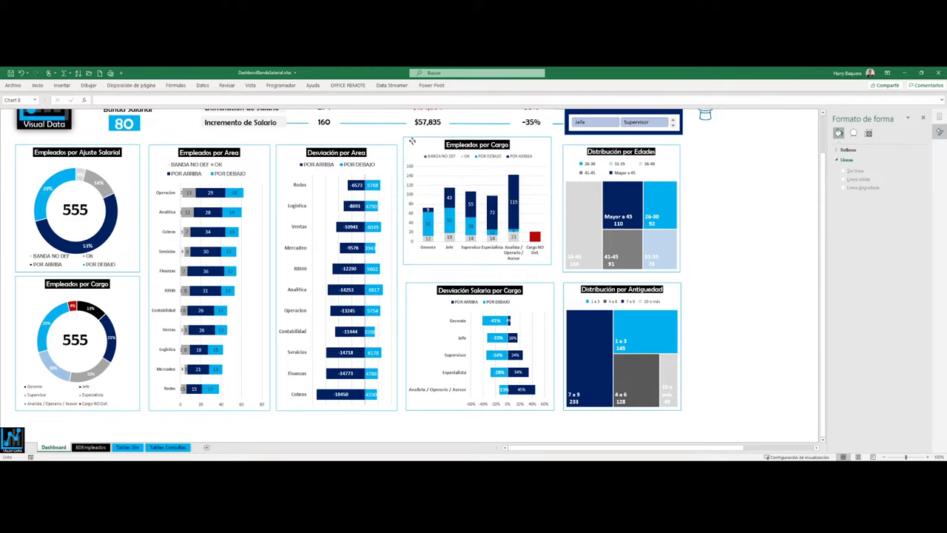
left_click_drag(530, 285, 524, 284)
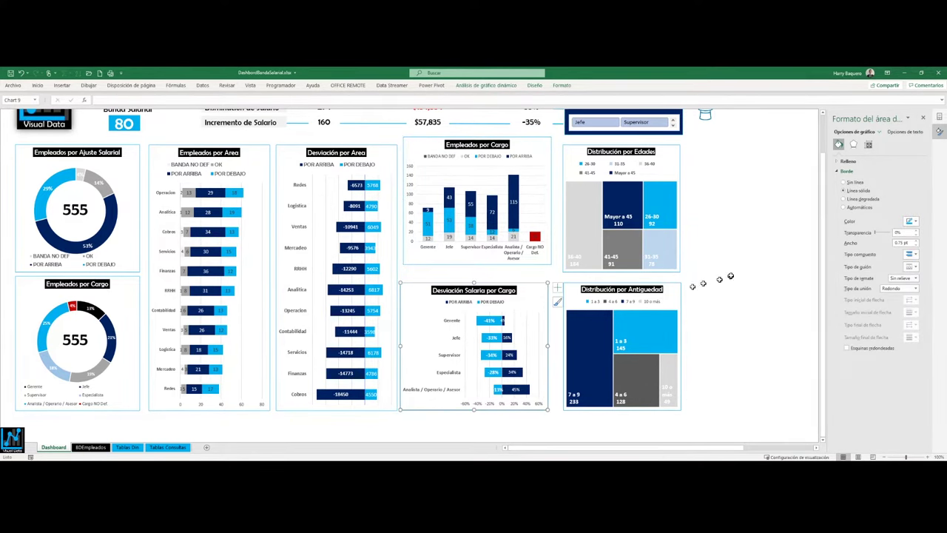
key("ctrl+z")
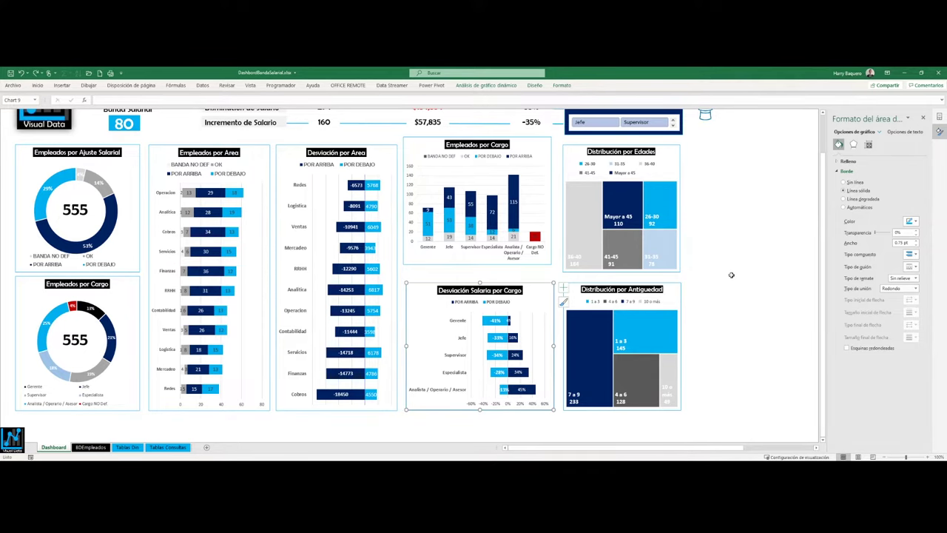
key("ctrl+z")
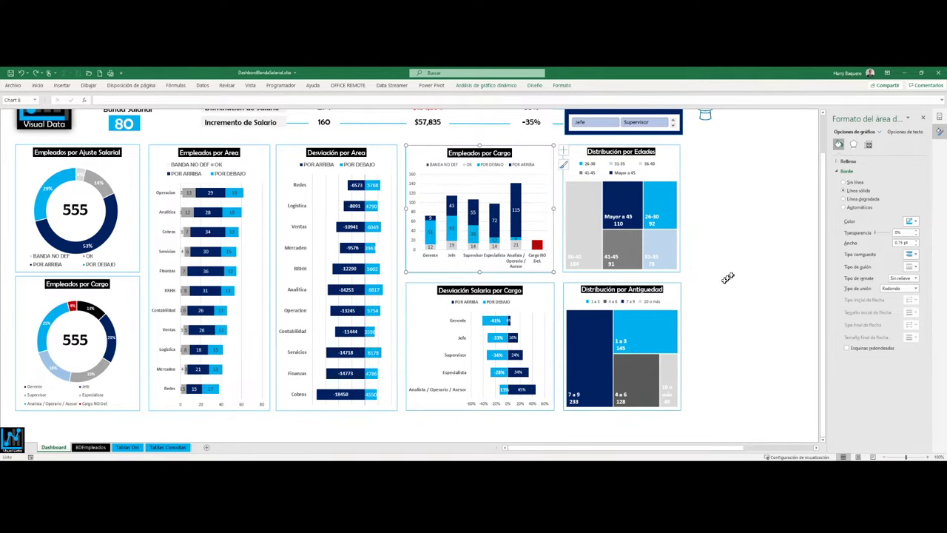
mouse_move(574, 188)
left_click(541, 289)
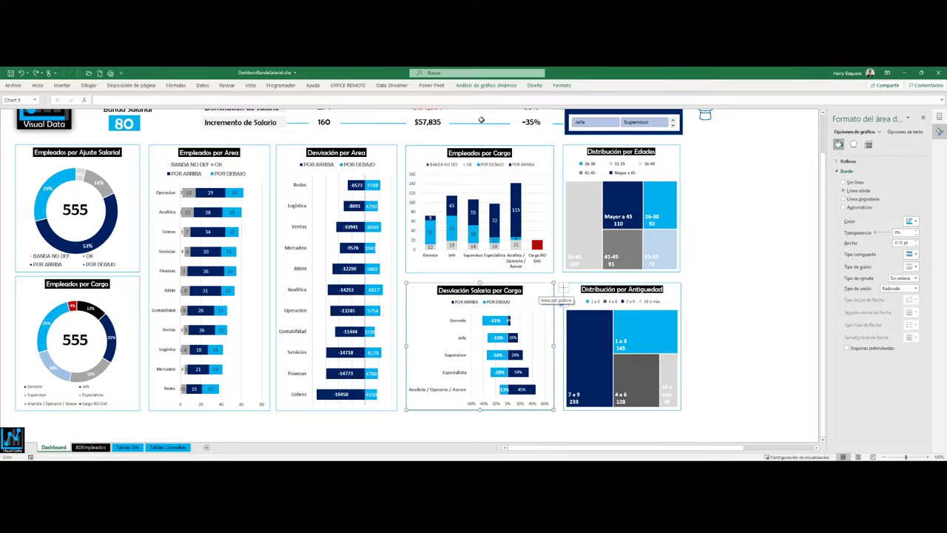
Select the Empleados por Cargo chart and view the alignment options without applying any
left_click(531, 175)
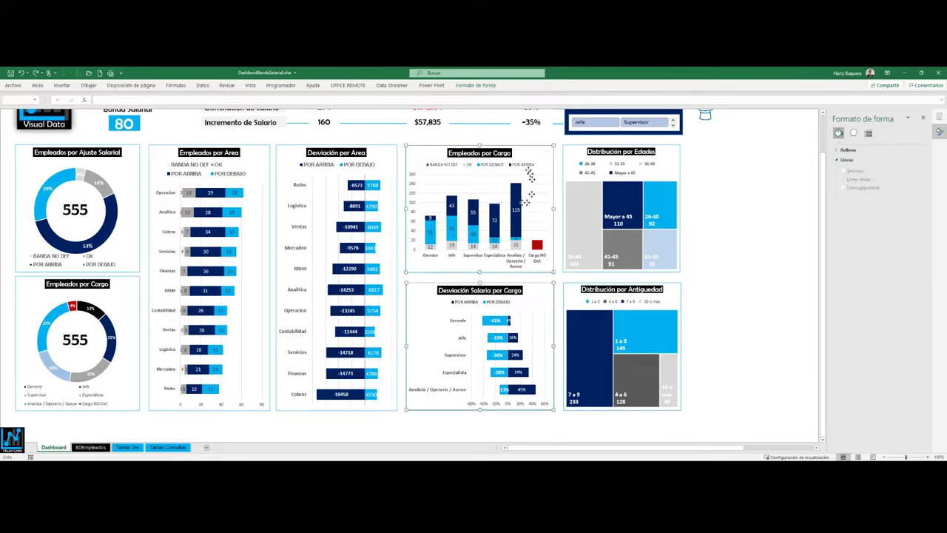
left_click(467, 87)
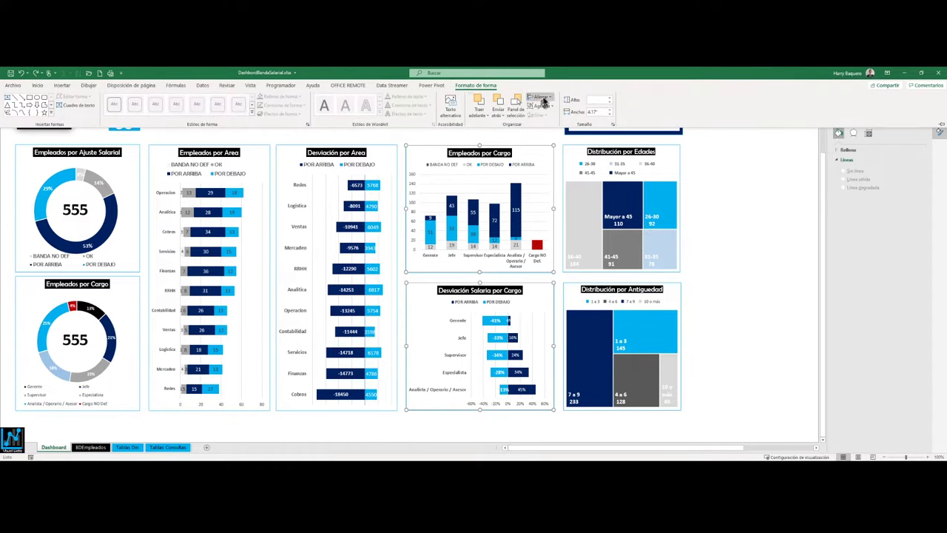
left_click(542, 98)
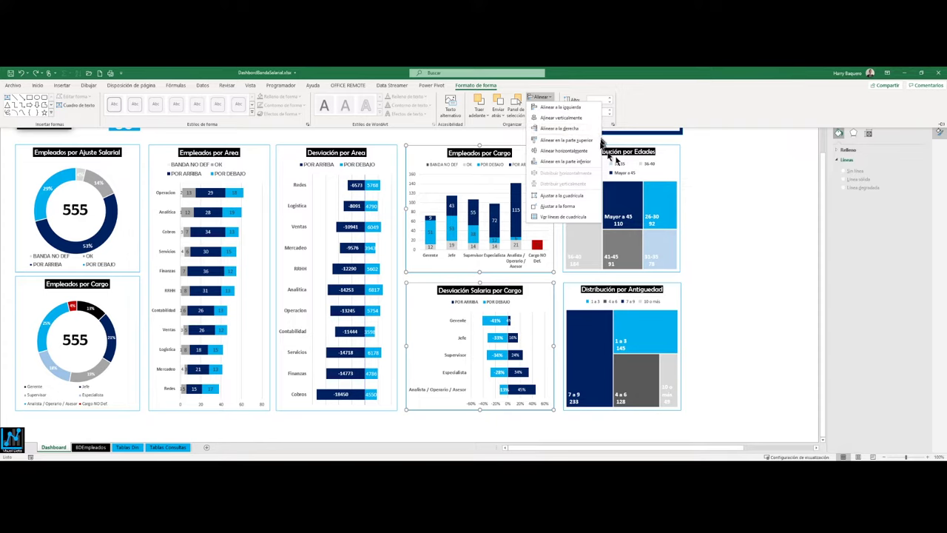
left_click(714, 171)
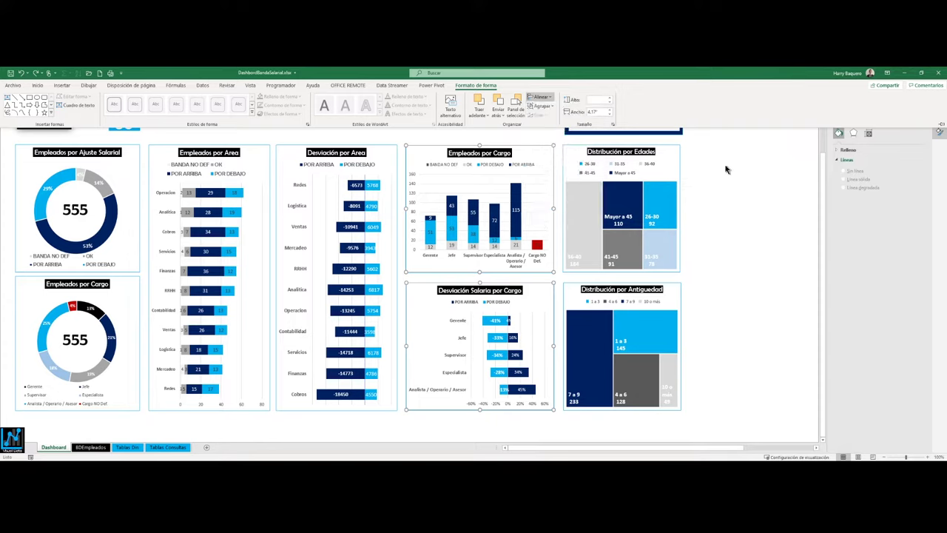
Select the five top-row charts and align their top edges
left_click(134, 151)
left_click(253, 152, "ctrl")
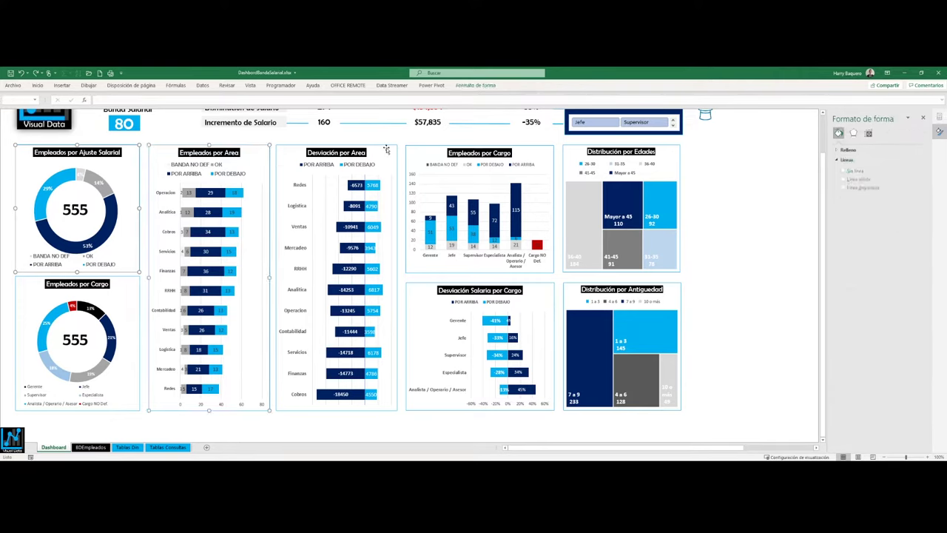
left_click(359, 153, "ctrl")
left_click(536, 152, "ctrl")
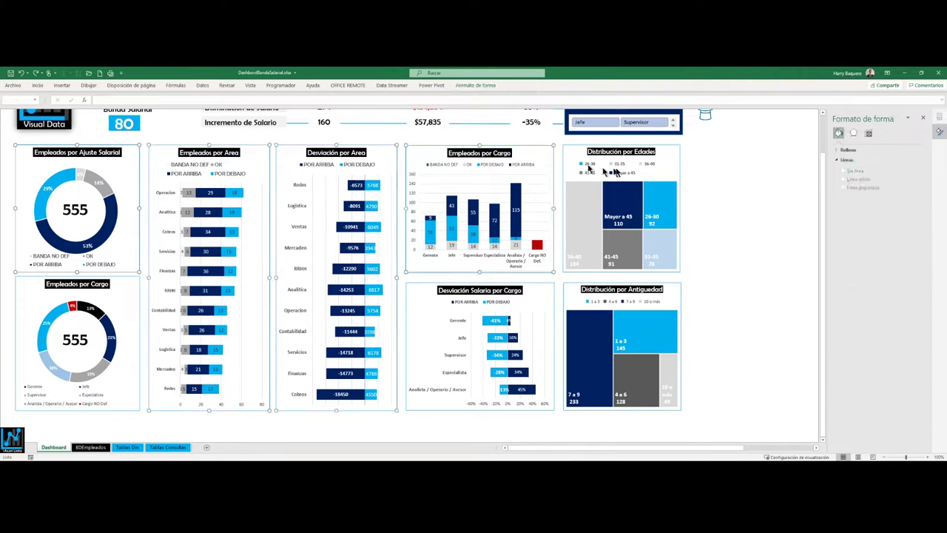
left_click(668, 150, "ctrl")
left_click(478, 86)
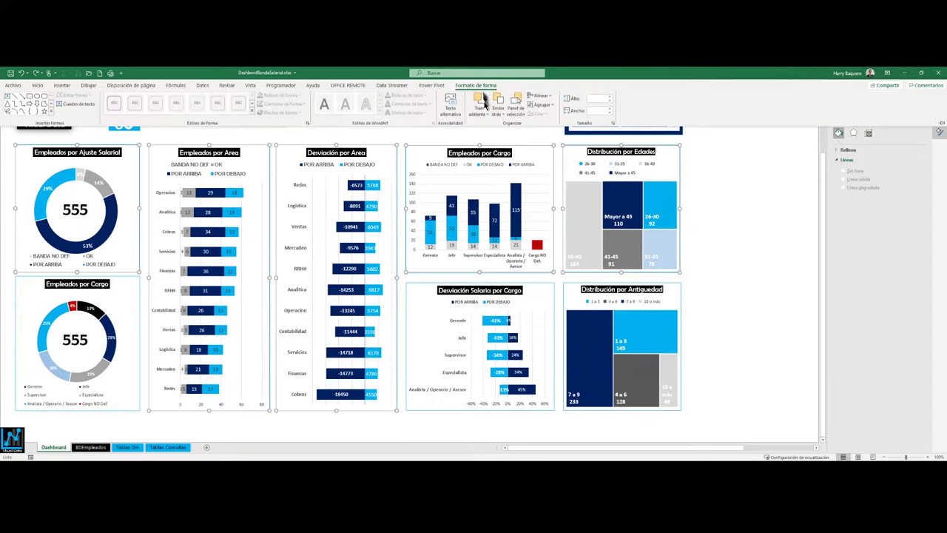
left_click(544, 98)
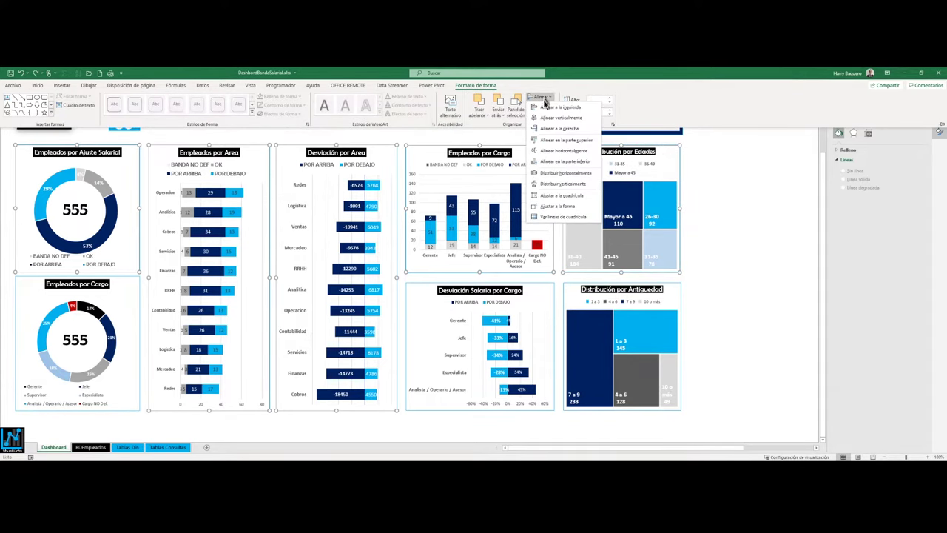
left_click(562, 140)
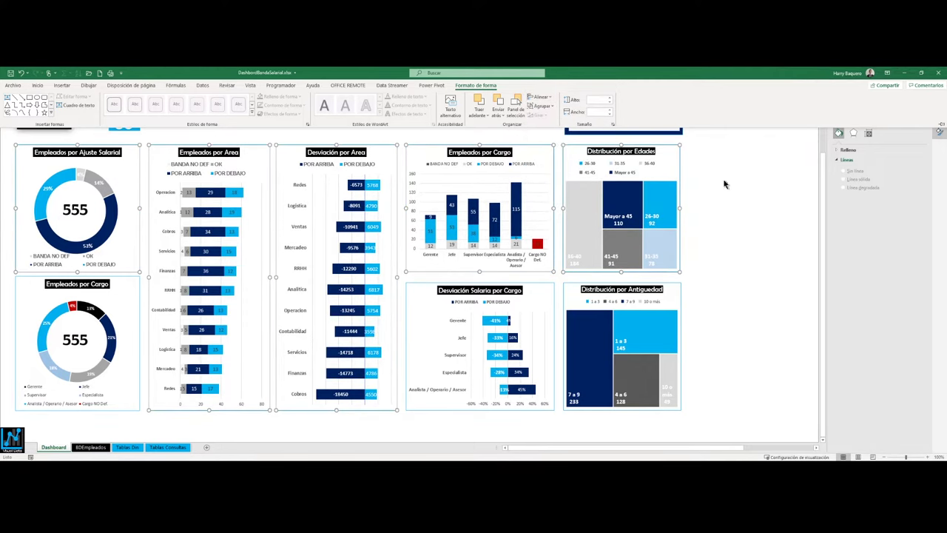
key("Escape")
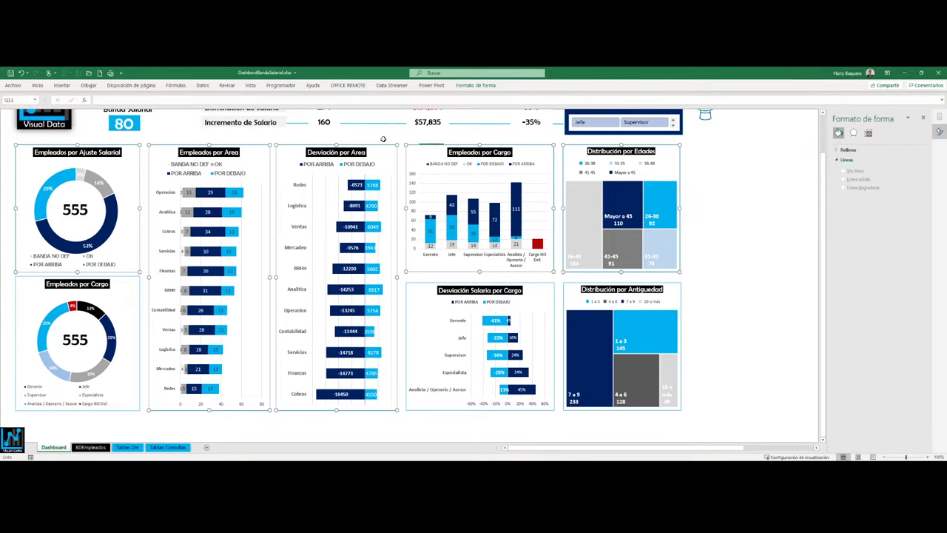
Nudge Desviación por Area down, then re-align the tops of all five top-row charts
left_click(390, 147)
left_click_drag(385, 147, 386, 153)
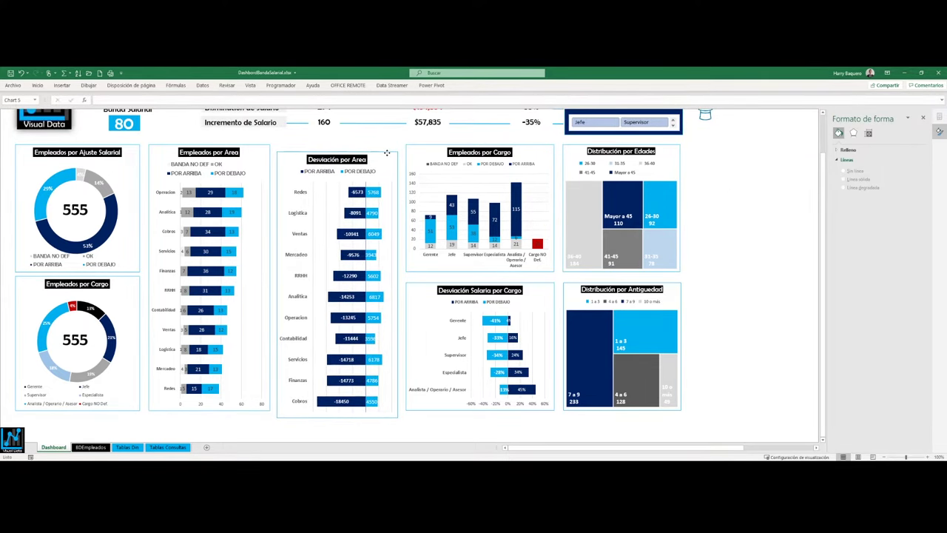
left_click(137, 151)
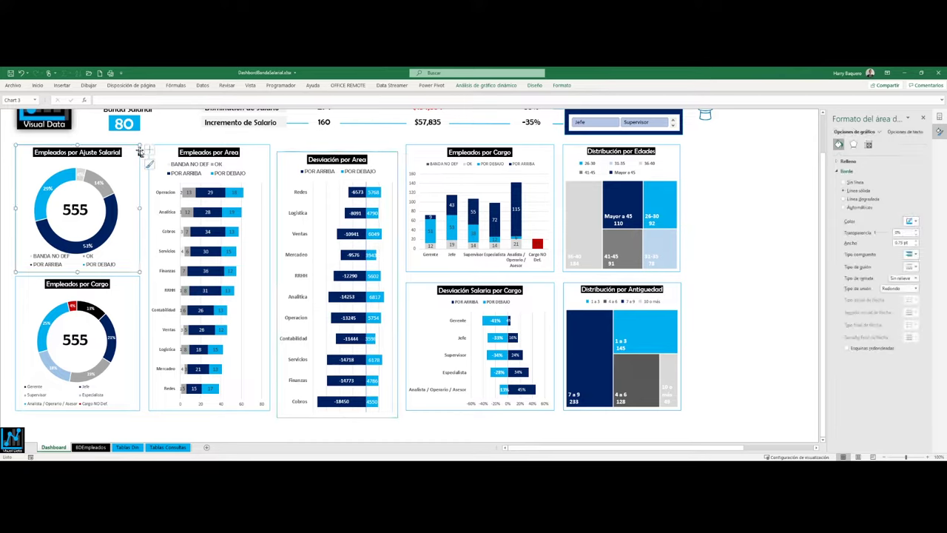
left_click(252, 152, "ctrl")
left_click(376, 155, "ctrl")
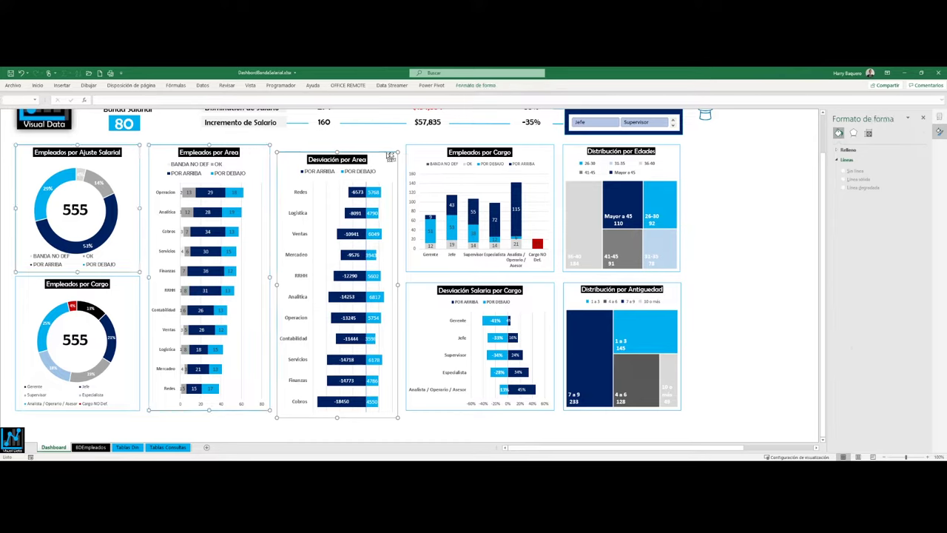
left_click(426, 152, "ctrl")
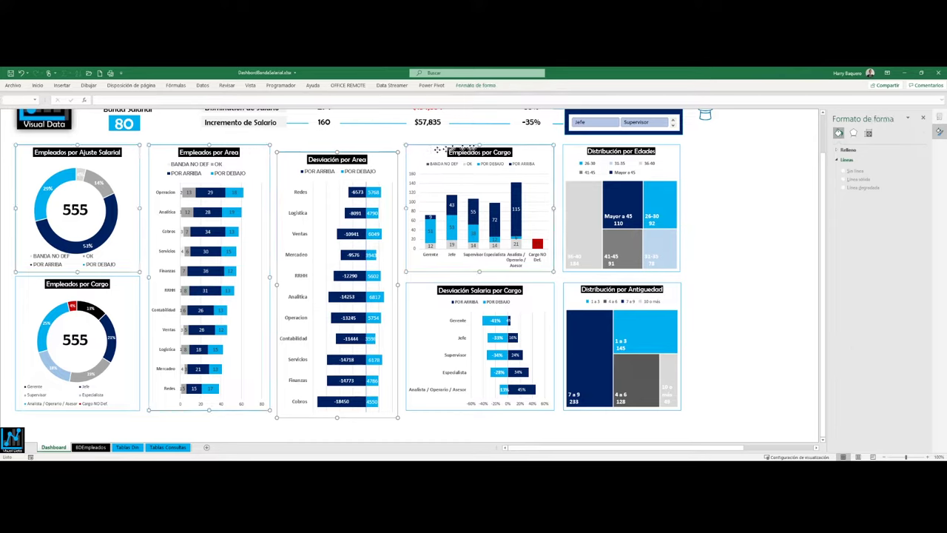
left_click(571, 151, "ctrl")
left_click(477, 86)
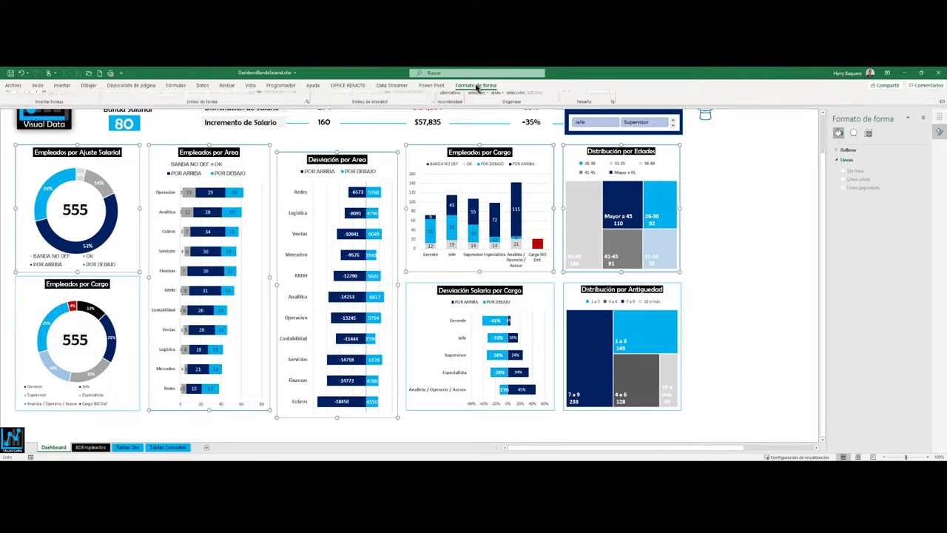
left_click(534, 100)
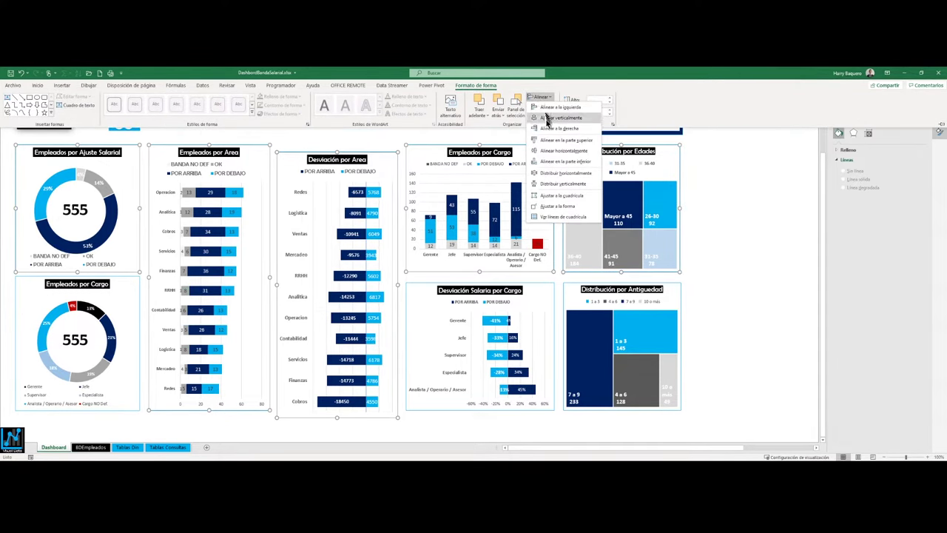
left_click(549, 144)
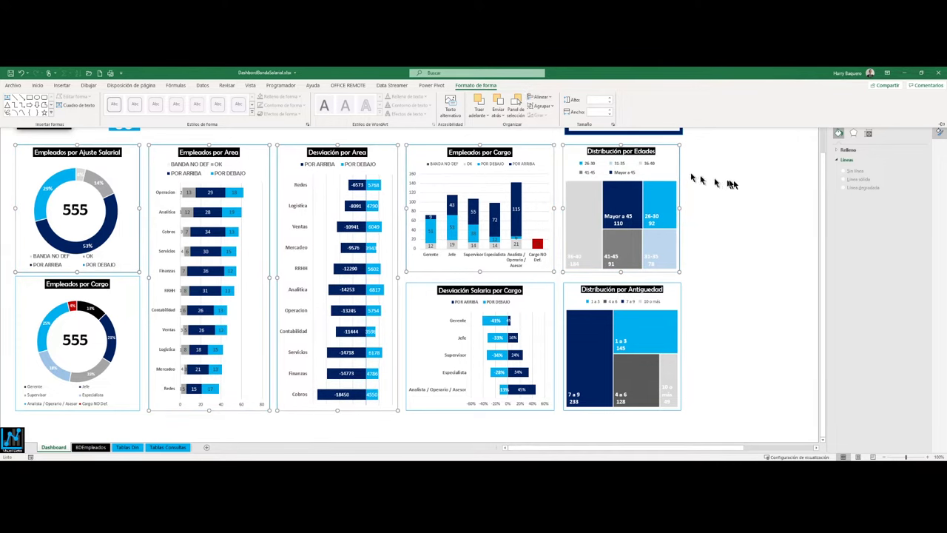
key("Escape")
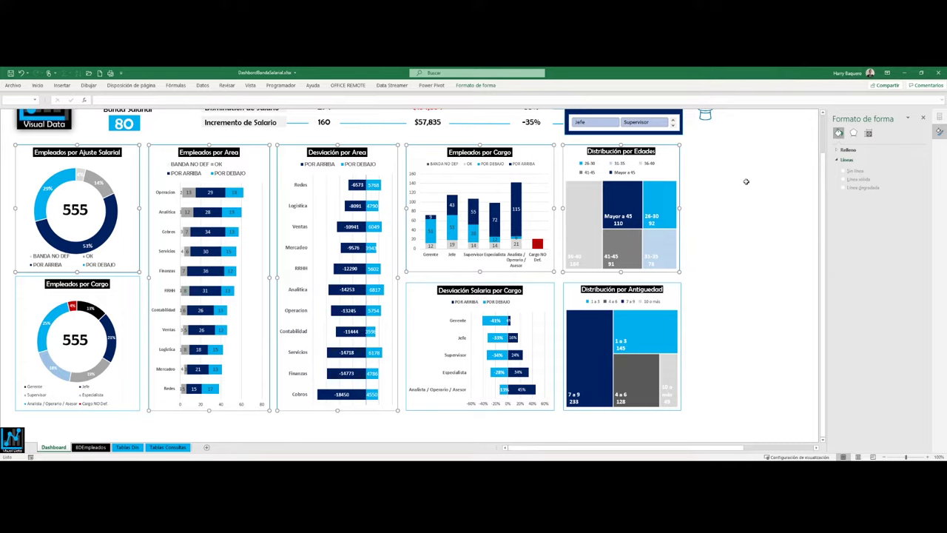
On Tablas Din, scroll to the Rango Edad tables and right-click the pivot at cell C45
left_click(746, 183)
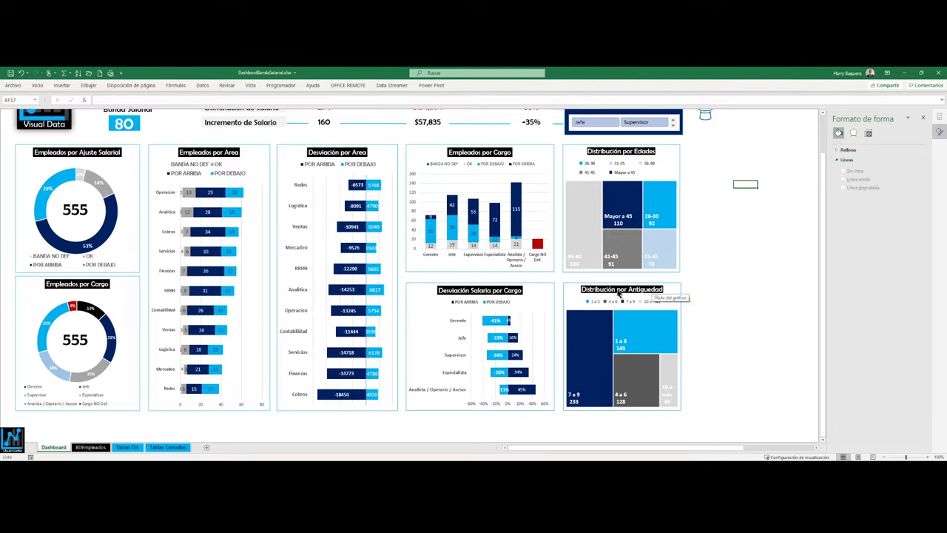
left_click(680, 151)
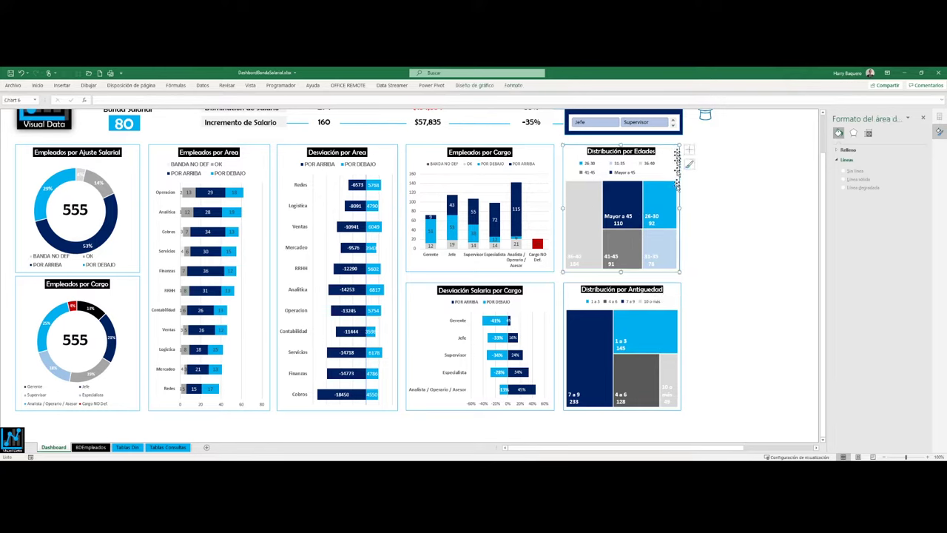
left_click(672, 289)
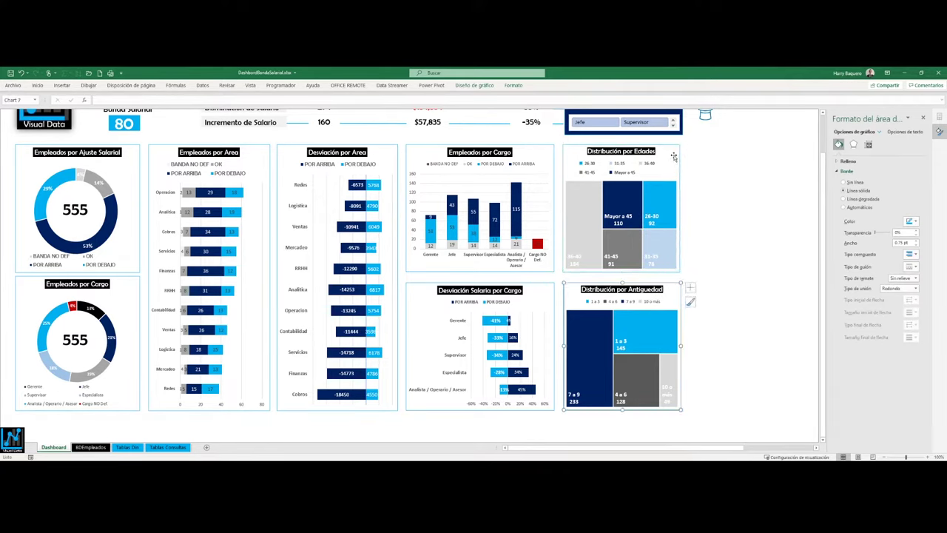
left_click(123, 448)
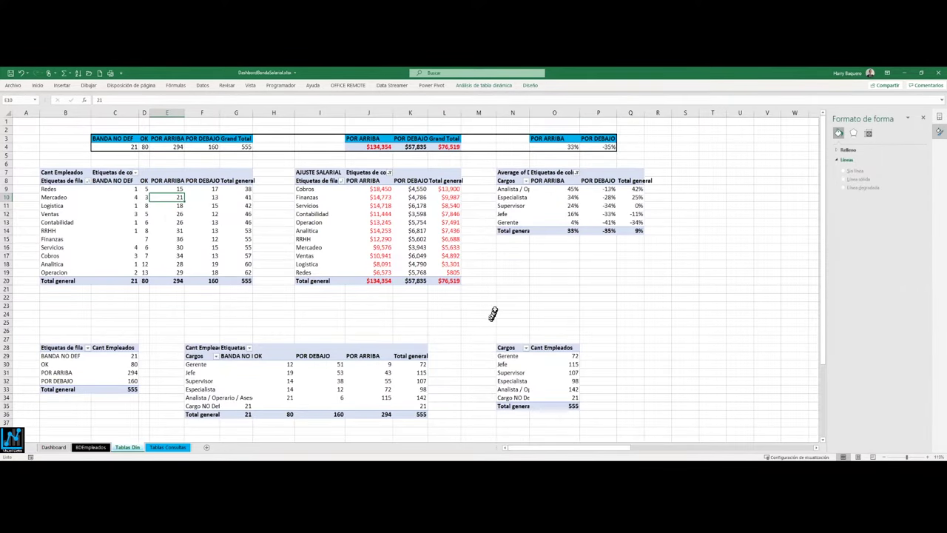
scroll(556, 274, "down", 7)
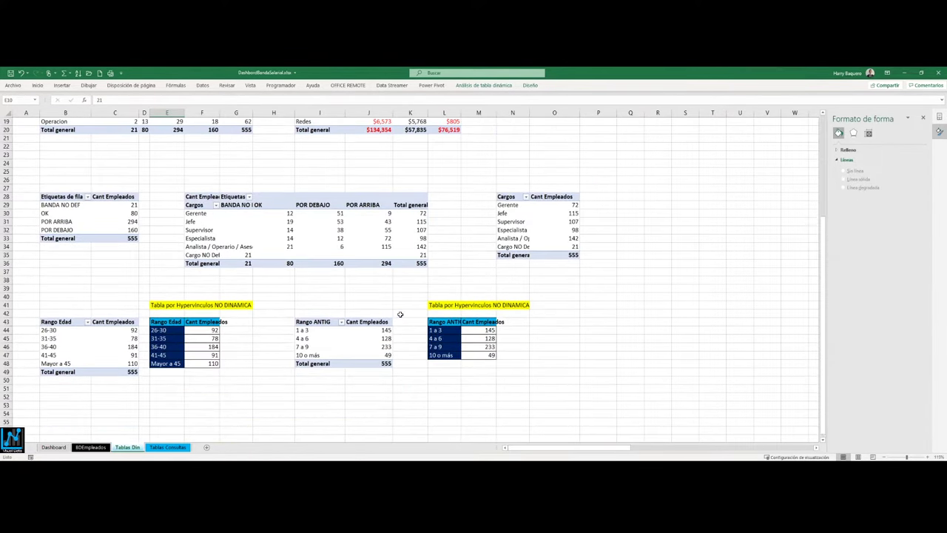
left_click_drag(156, 270, 250, 347)
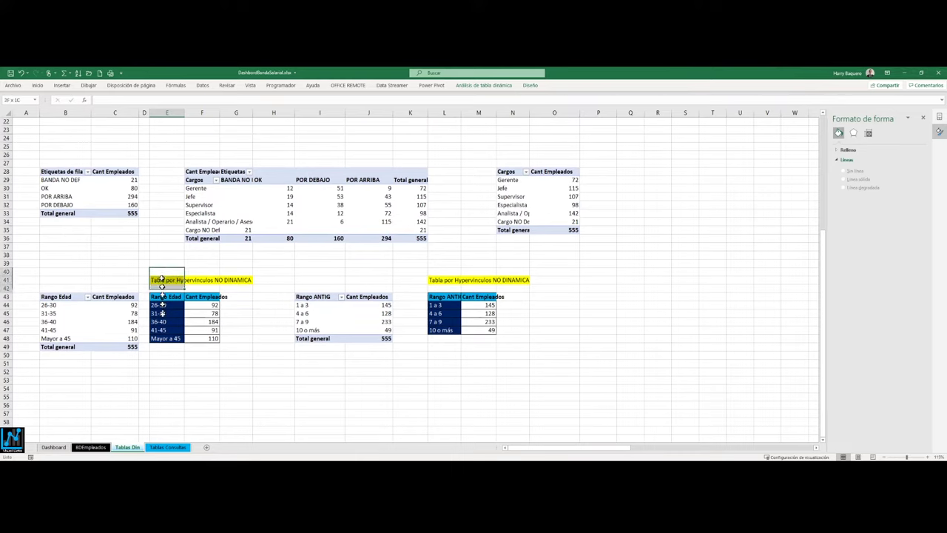
left_click(84, 313)
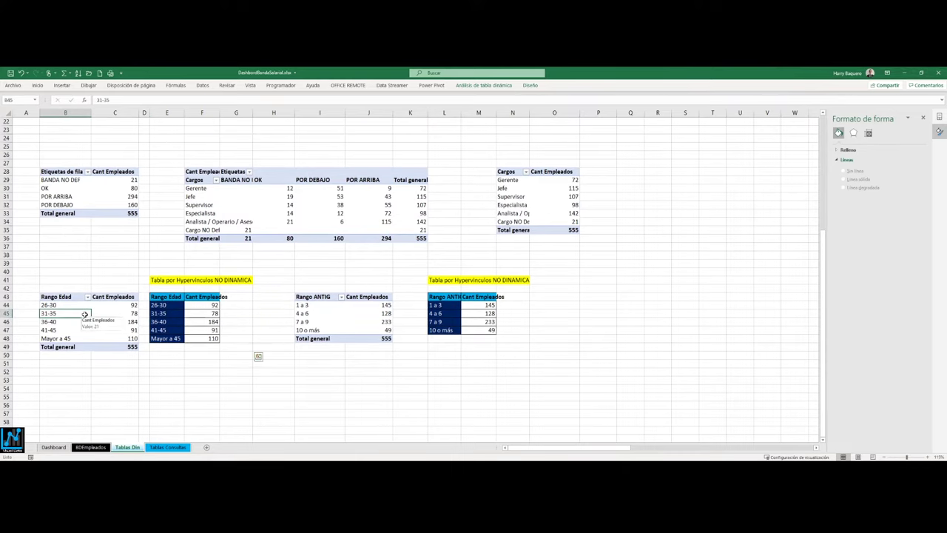
right_click(114, 313)
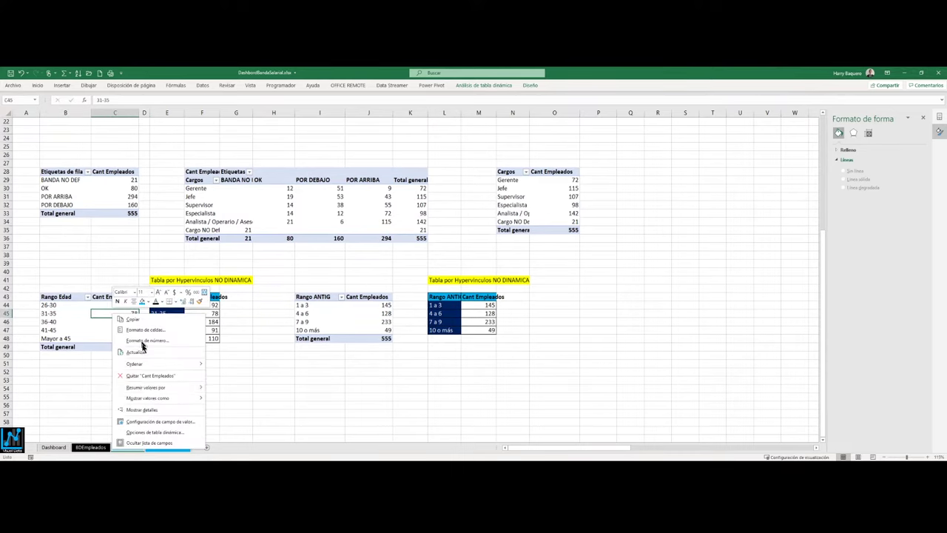
Show the Rango Edad field list, check Cant Empleados value field settings, cancel, then select F44
left_click(143, 441)
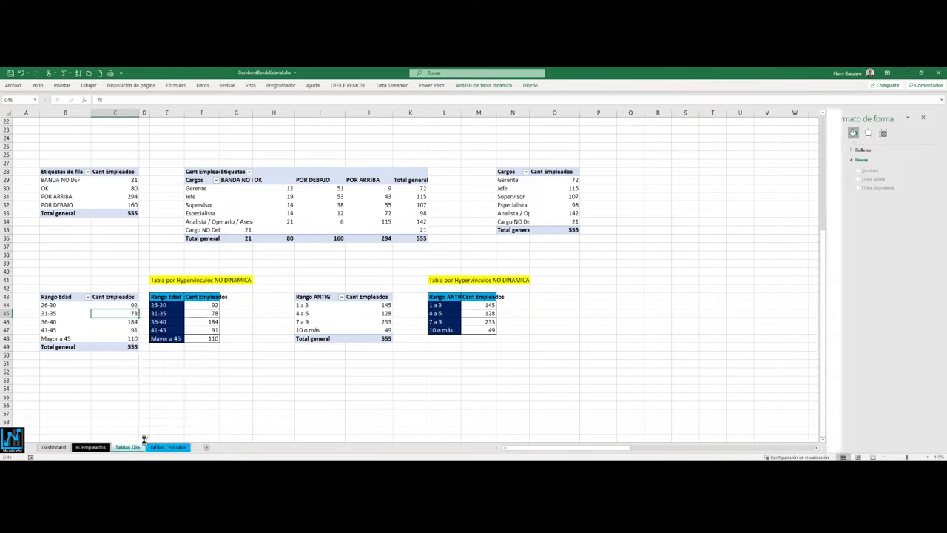
right_click(126, 304)
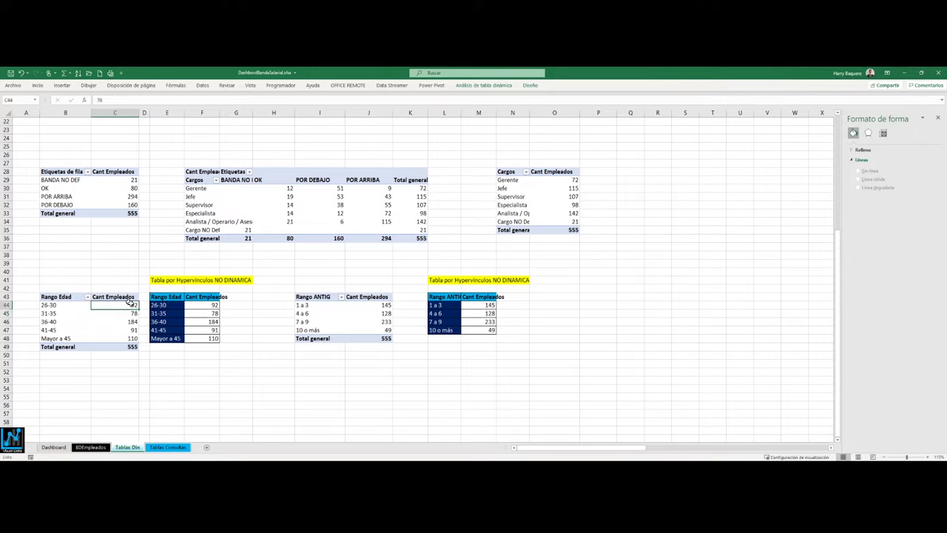
left_click(159, 431)
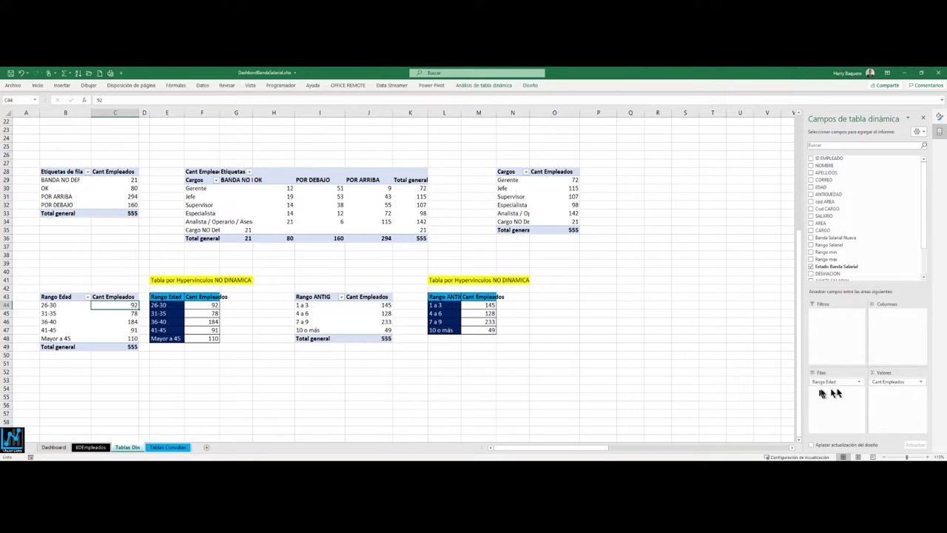
left_click(898, 381)
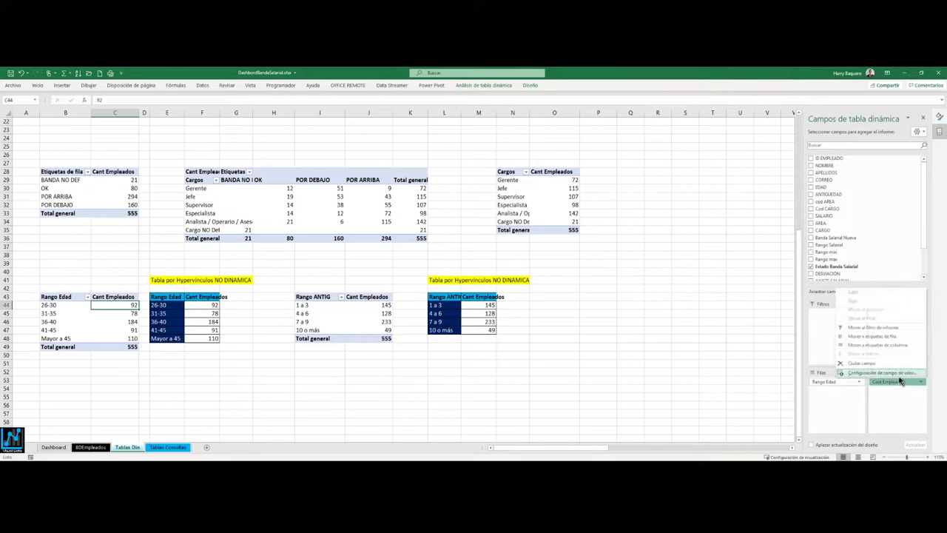
left_click(899, 379)
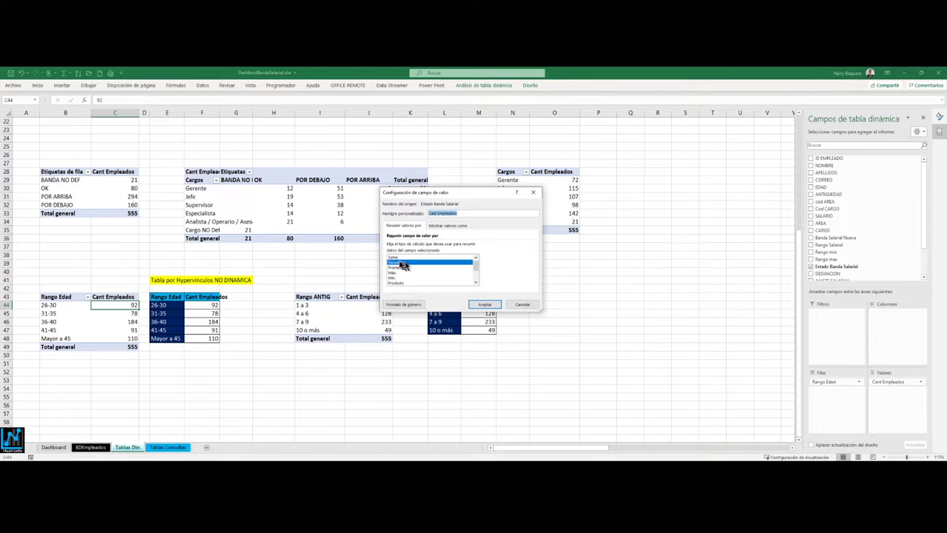
left_click(528, 305)
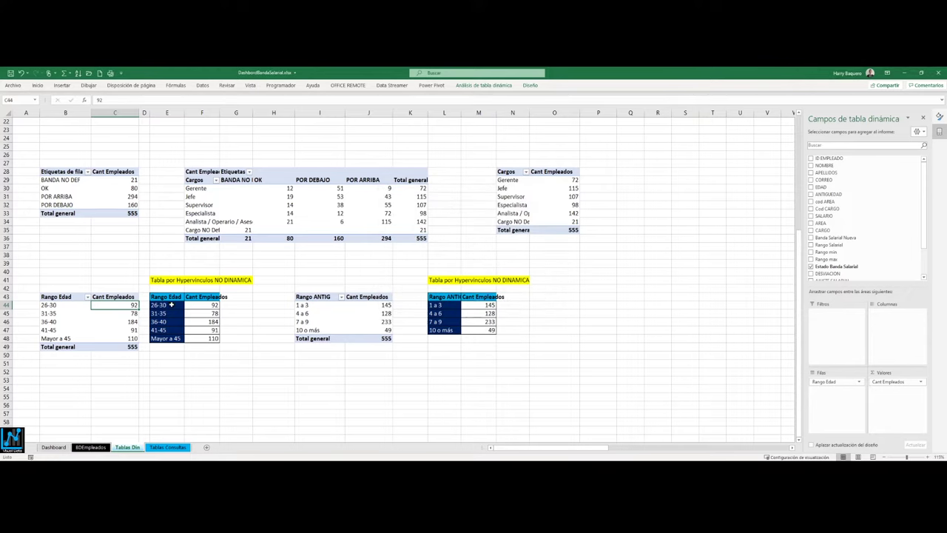
left_click(203, 304)
Link F44 to the pivot's 26-30 count (92) and enter =C45 in F45 (78)
double_click(204, 304)
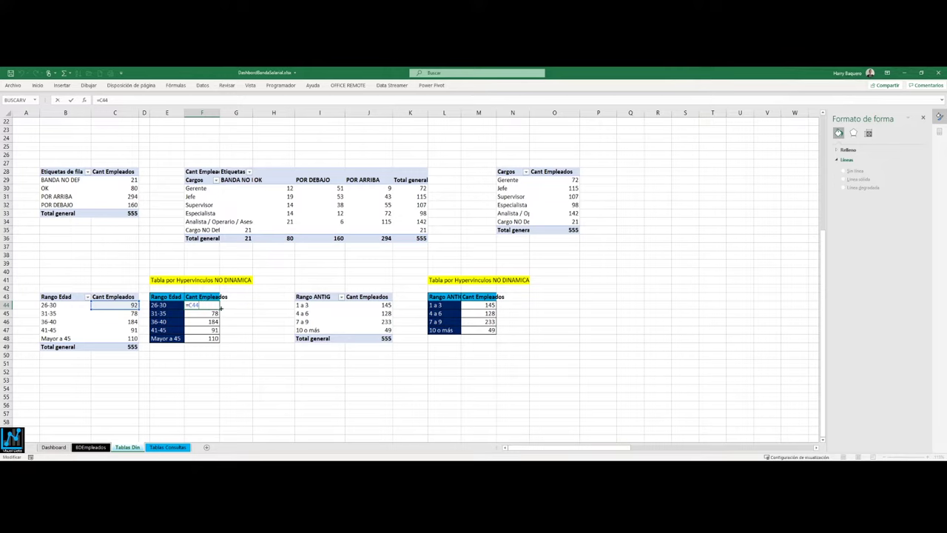
key("BackSpace")
key("BackSpace")
key("BackSpace")
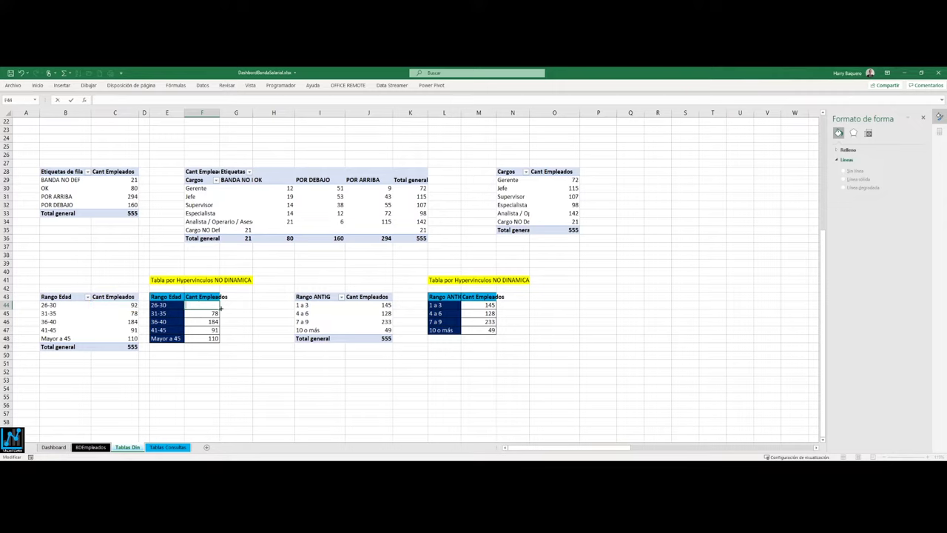
left_click(135, 306)
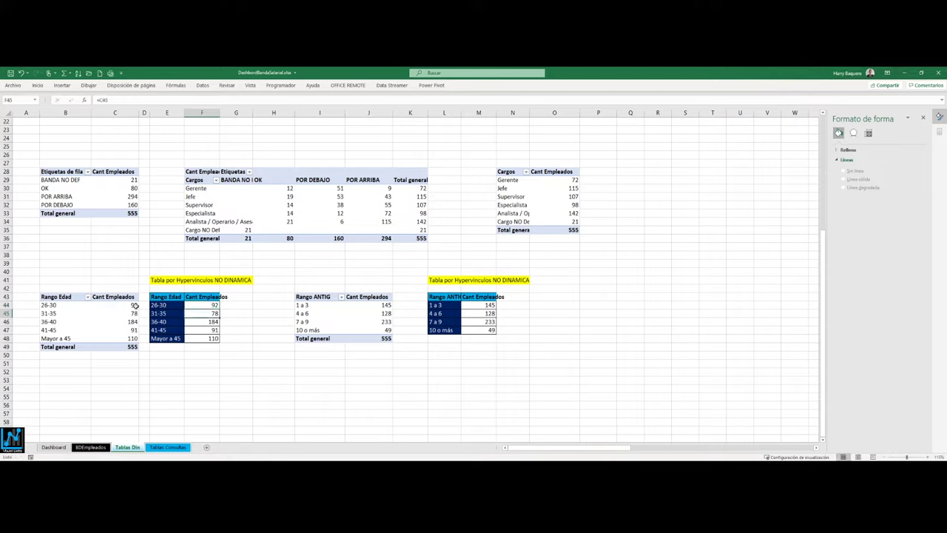
type(")")
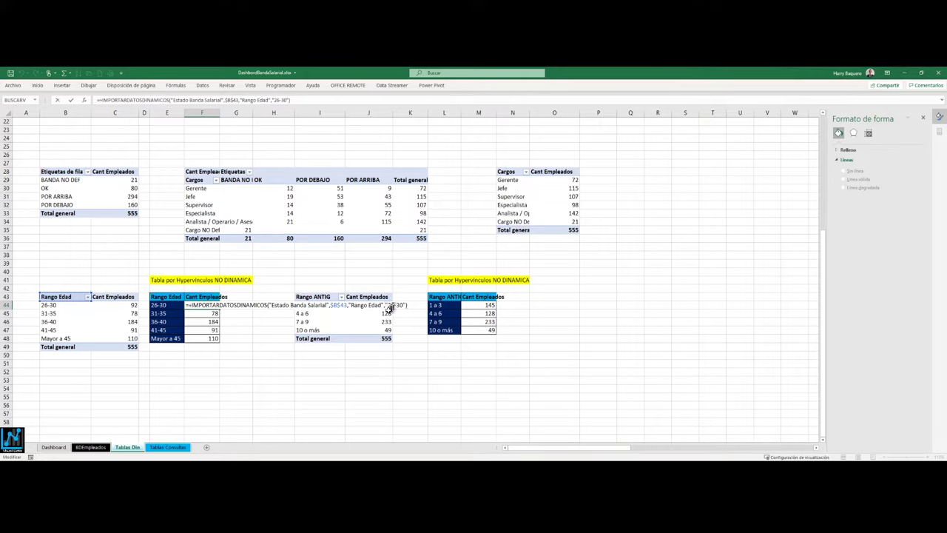
key("Return")
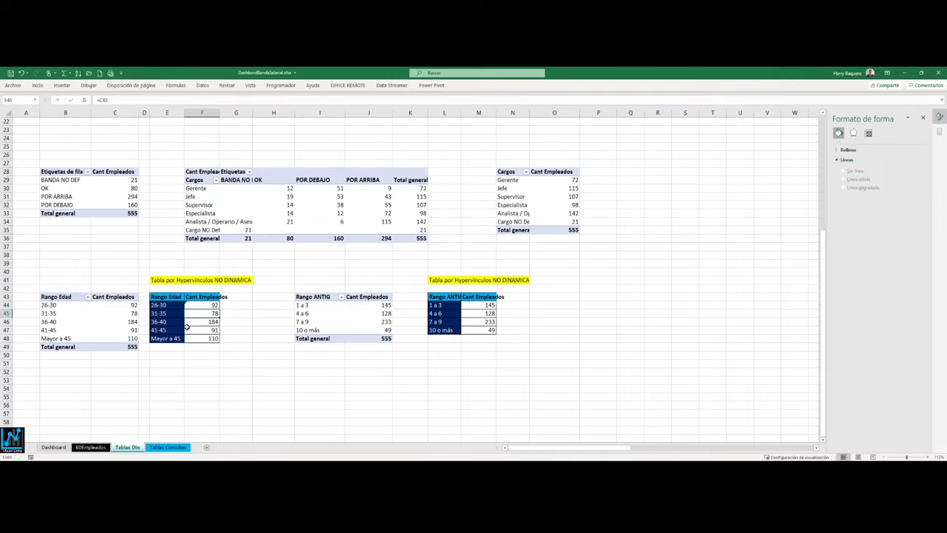
type("=")
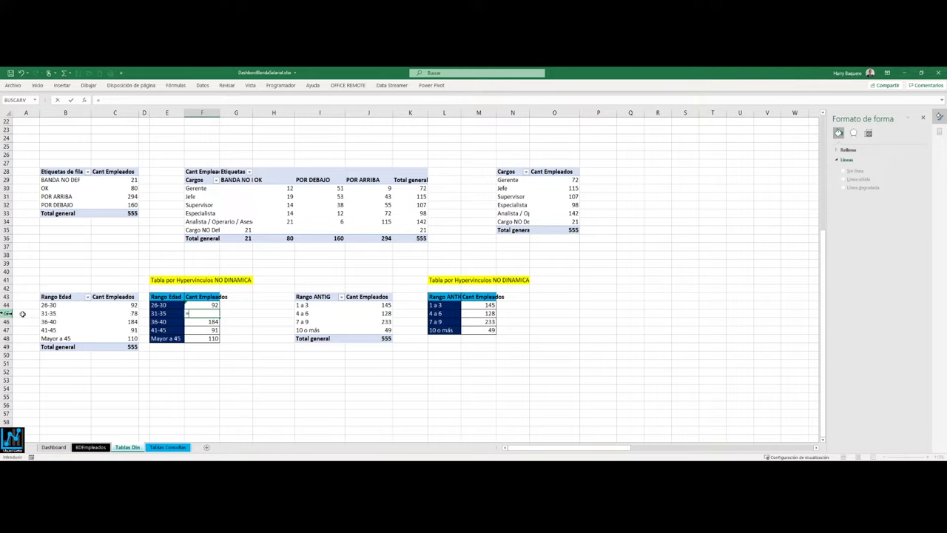
type("45")
key("Return")
left_click(207, 317)
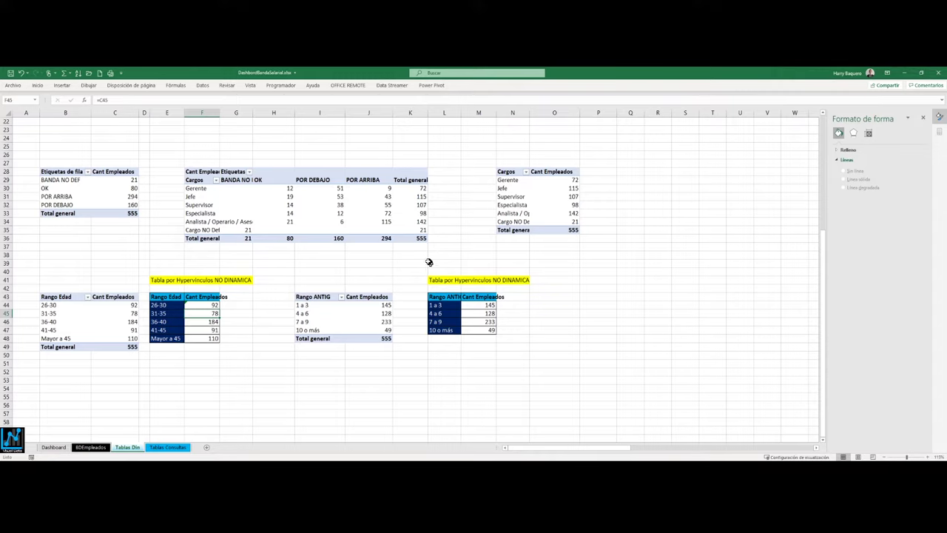
mouse_move(425, 263)
left_mouse_down()
mouse_move(435, 344)
mouse_move(548, 344)
left_mouse_up()
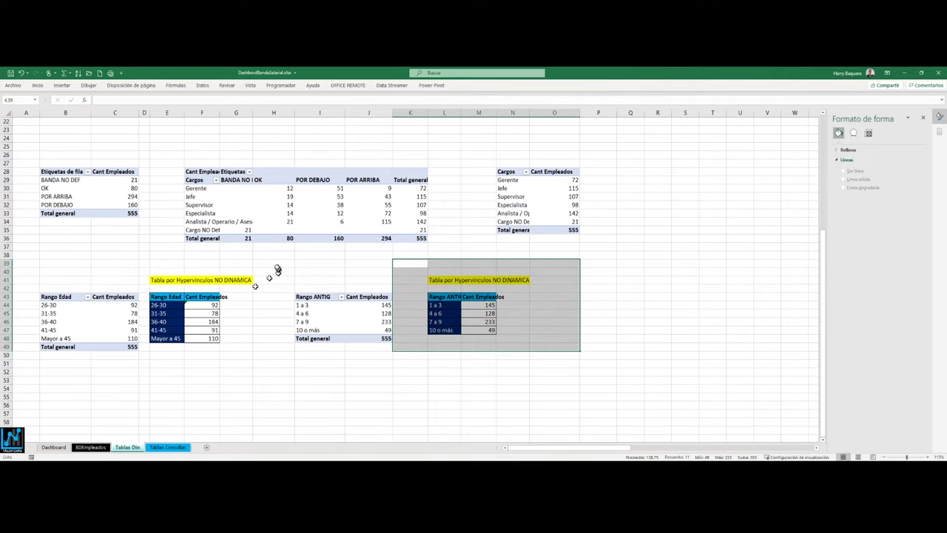
mouse_move(274, 264)
left_mouse_down()
mouse_move(270, 342)
mouse_move(164, 344)
left_mouse_up()
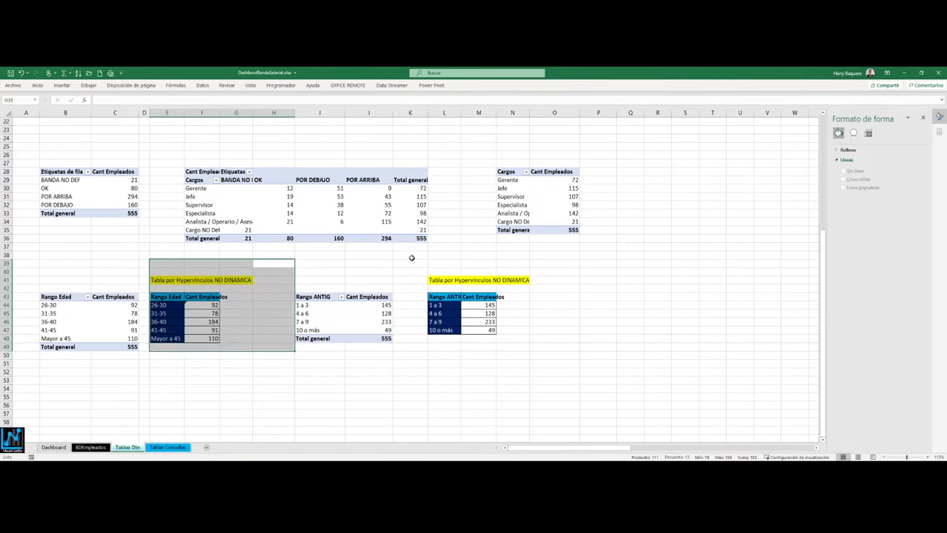
mouse_move(412, 257)
left_mouse_down()
mouse_move(429, 348)
mouse_move(529, 362)
left_mouse_up()
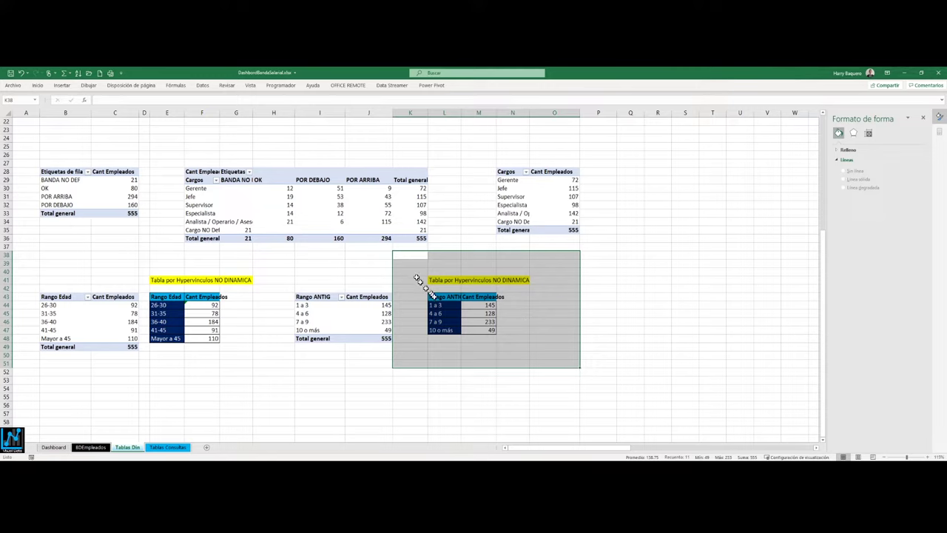
left_click_drag(436, 298, 469, 327)
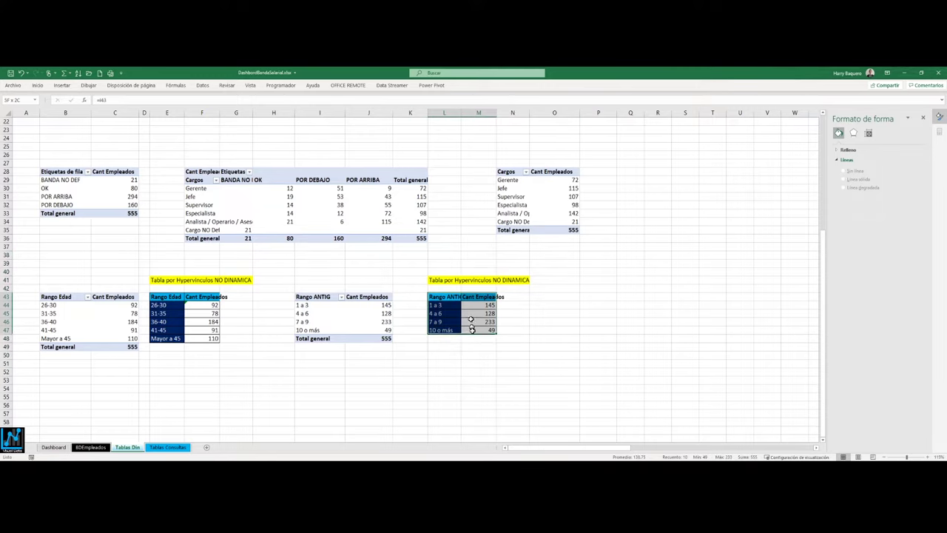
left_click(62, 85)
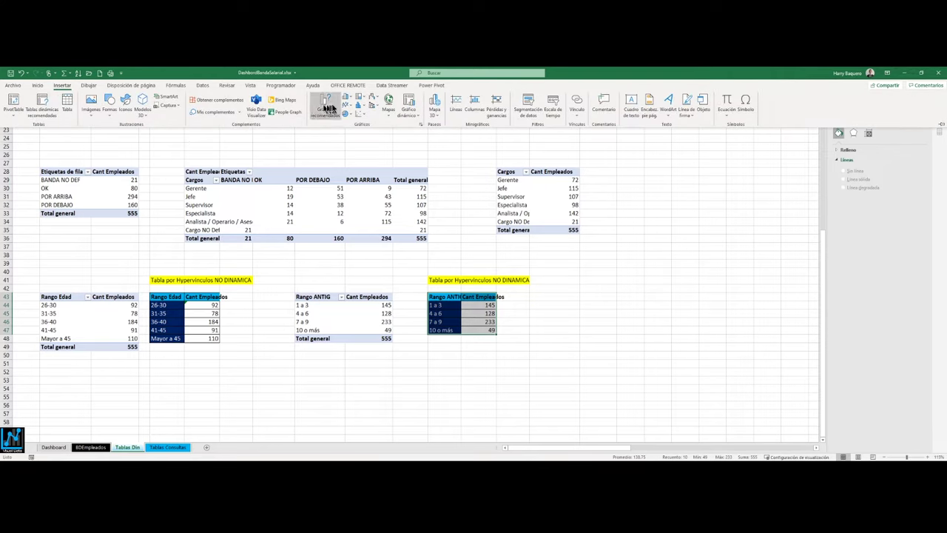
left_click(363, 98)
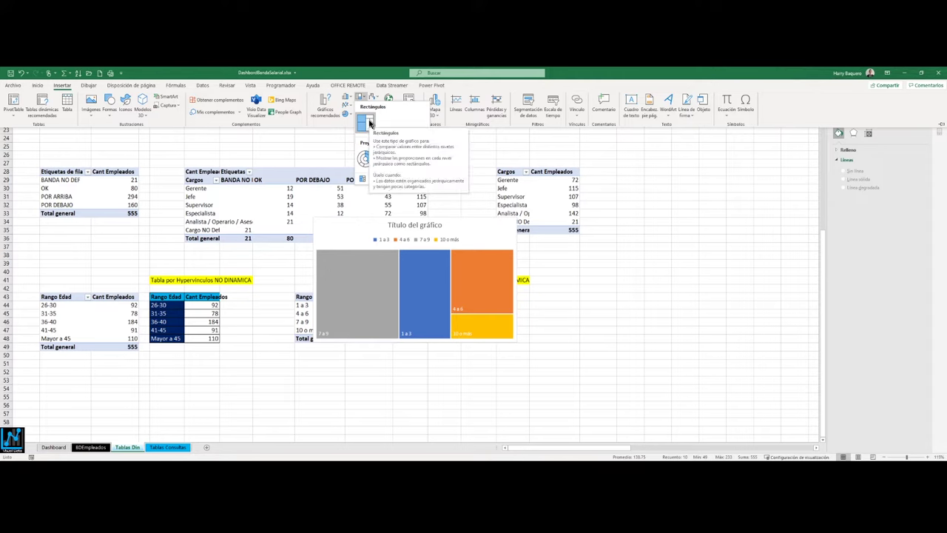
left_click(369, 123)
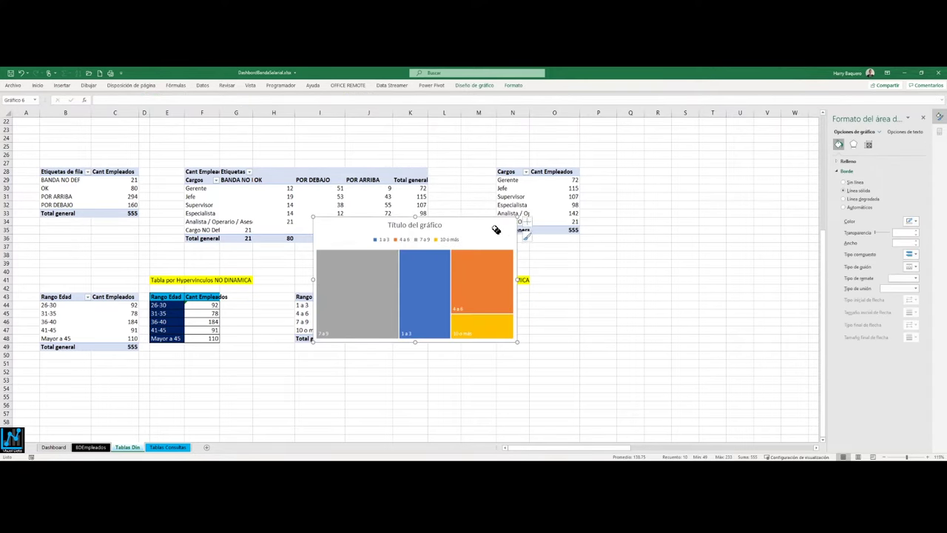
left_click_drag(495, 229, 552, 291)
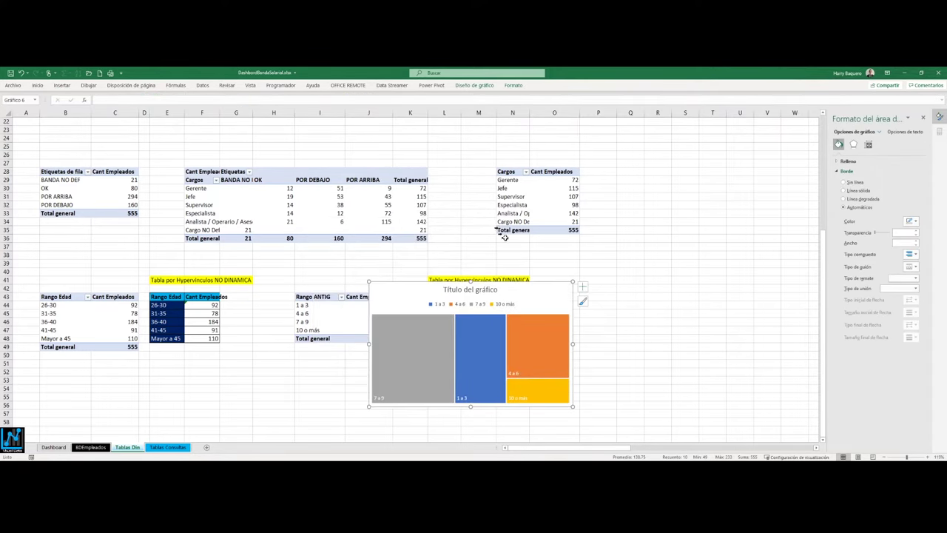
left_click_drag(552, 284, 709, 283)
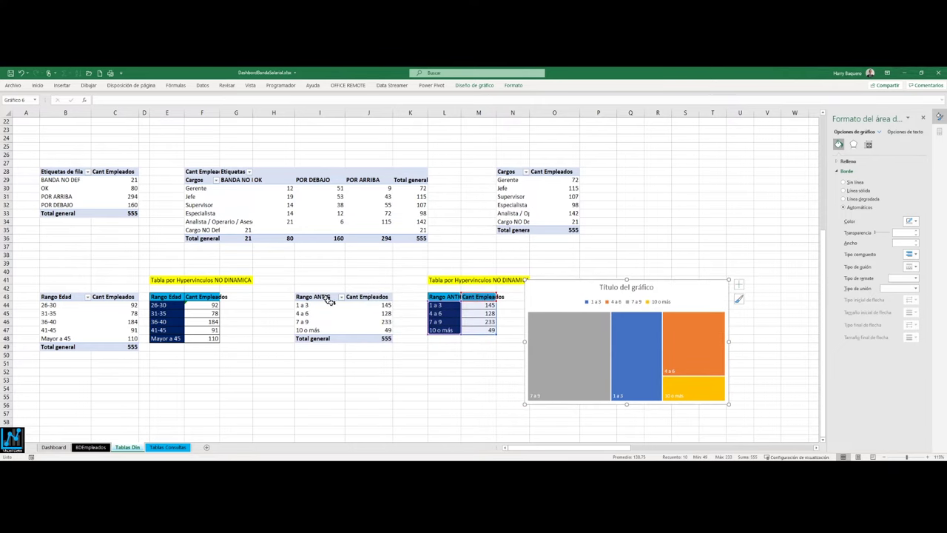
left_click(370, 312)
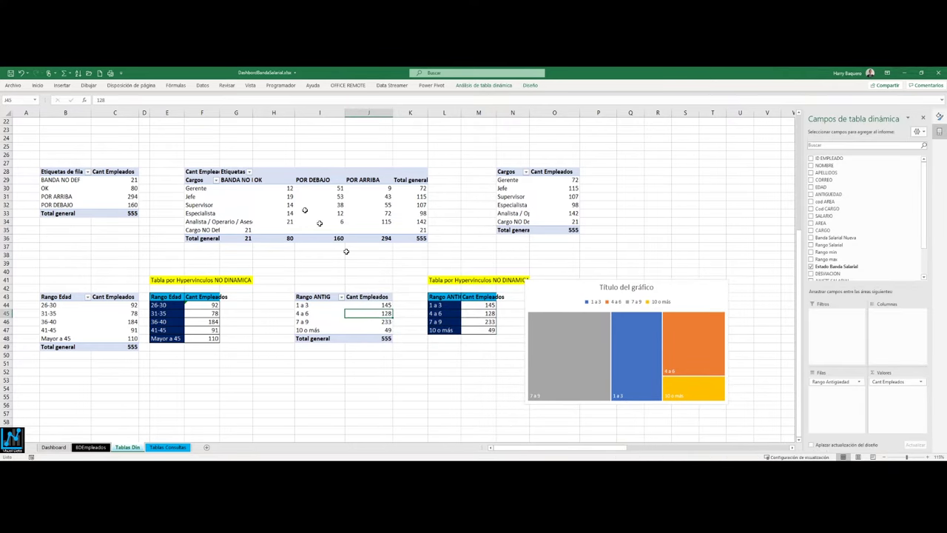
left_click(62, 85)
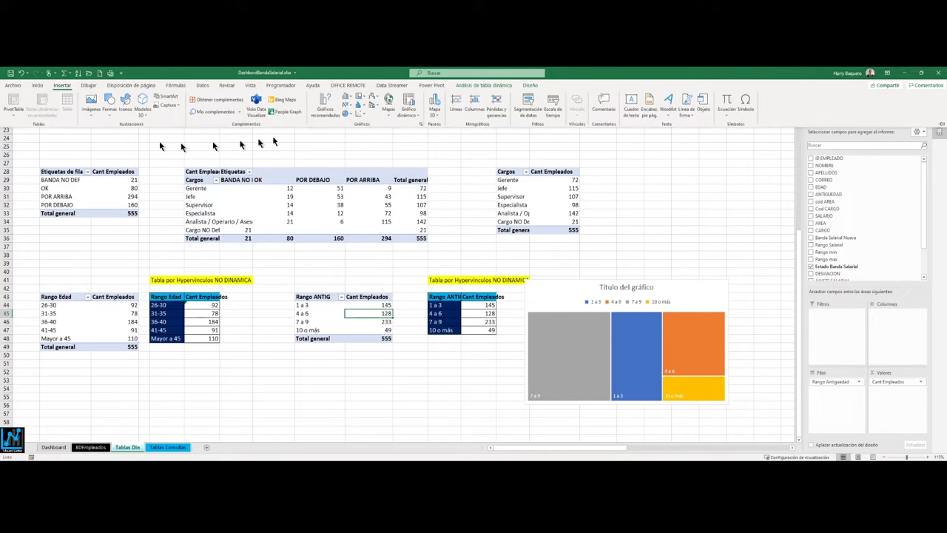
left_click(359, 106)
left_click(364, 122)
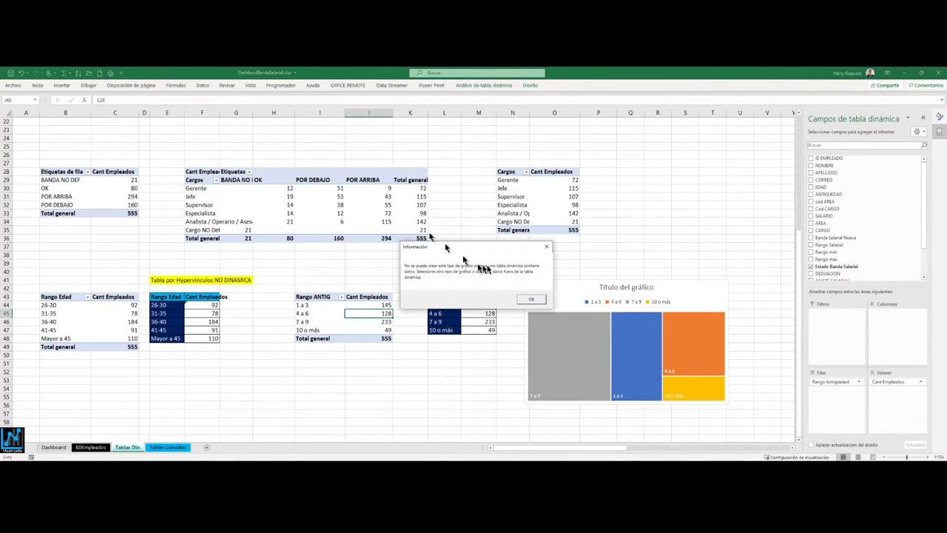
left_click(528, 300)
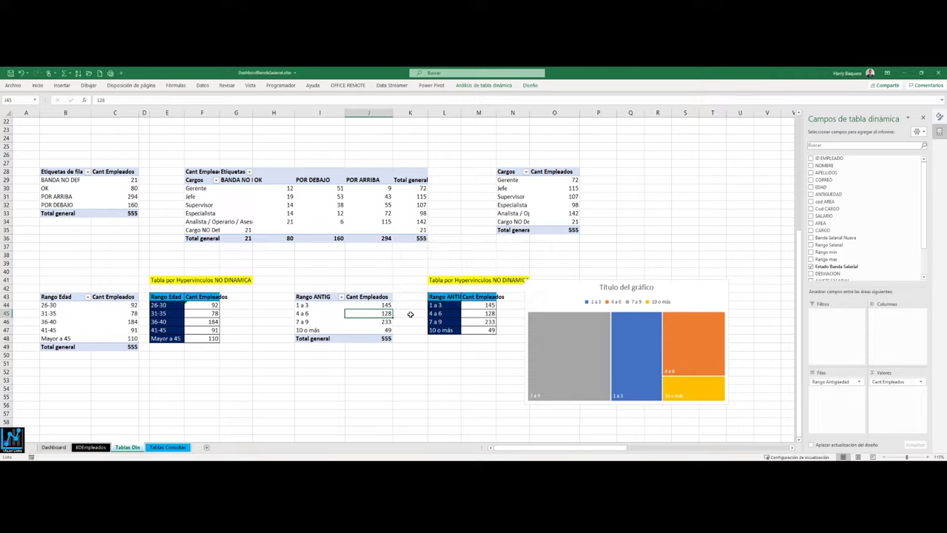
left_click_drag(542, 290, 532, 250)
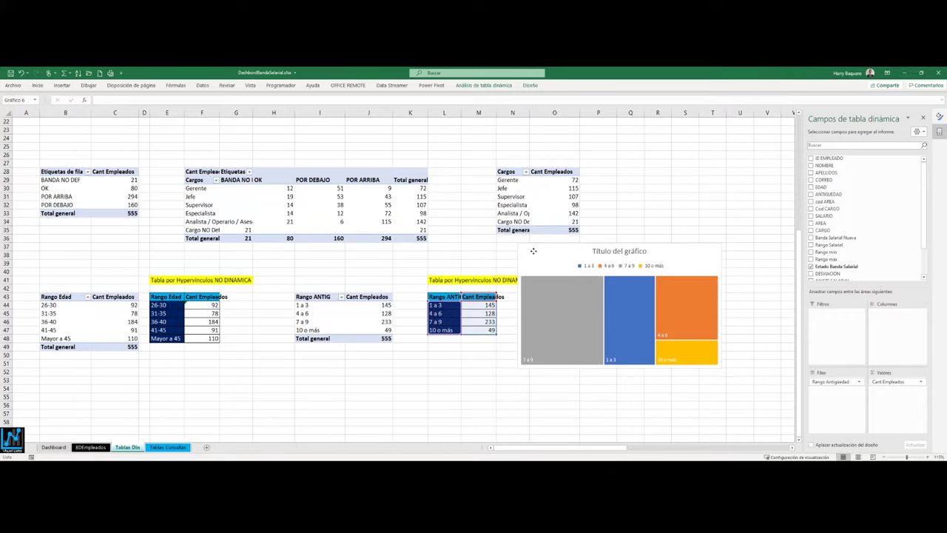
double_click(533, 250)
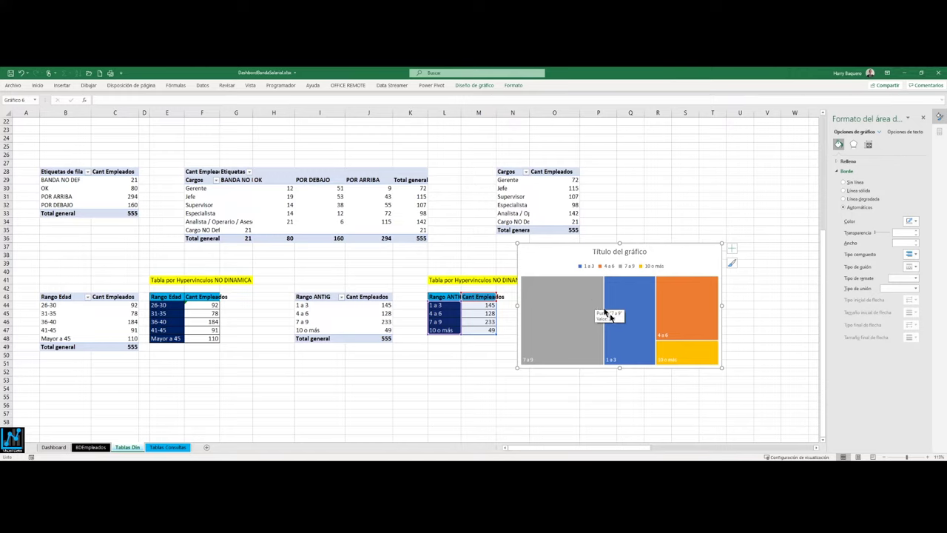
left_click_drag(720, 368, 616, 392)
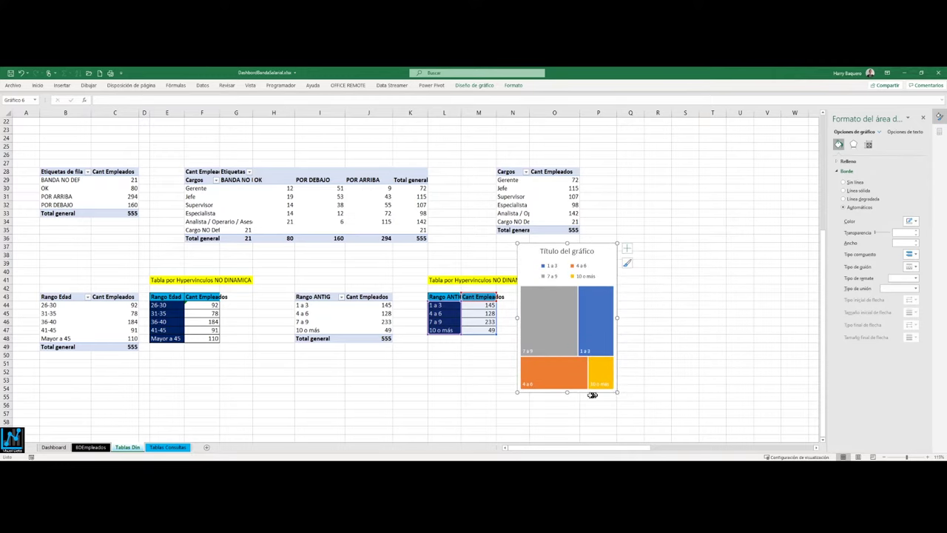
left_click_drag(567, 392, 566, 346)
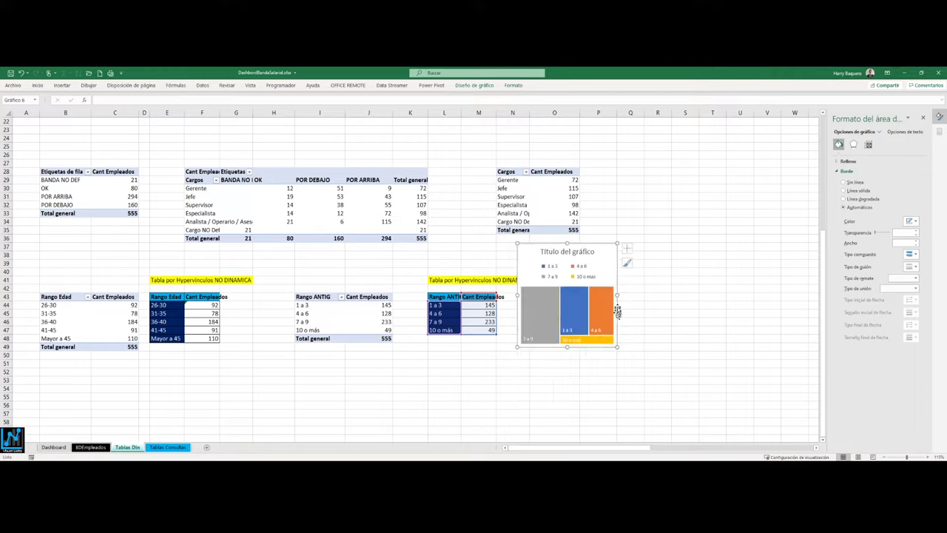
left_click_drag(617, 295, 677, 295)
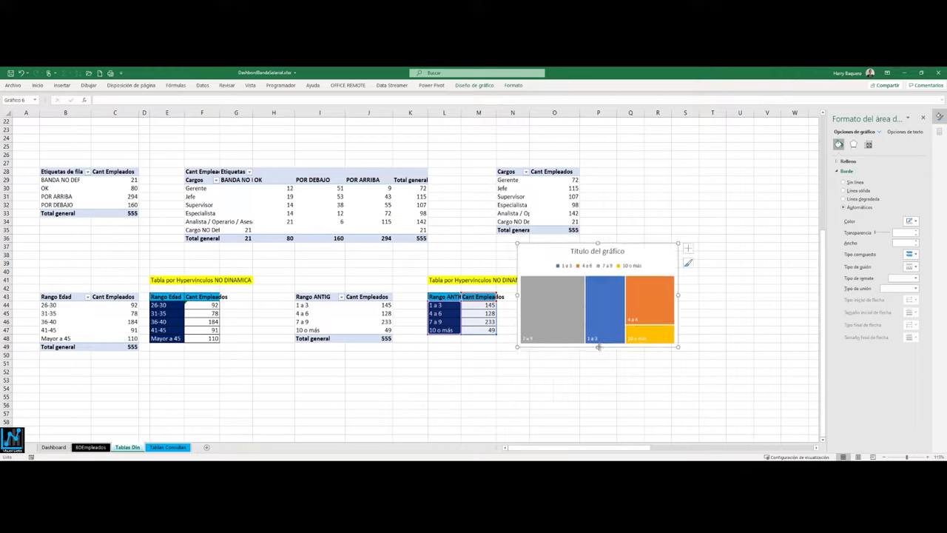
left_click_drag(598, 346, 602, 400)
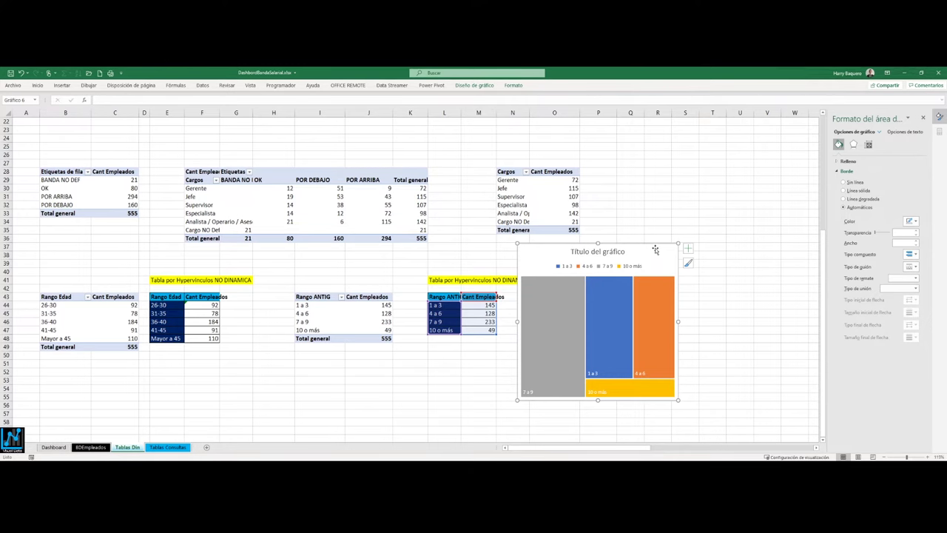
key("Delete")
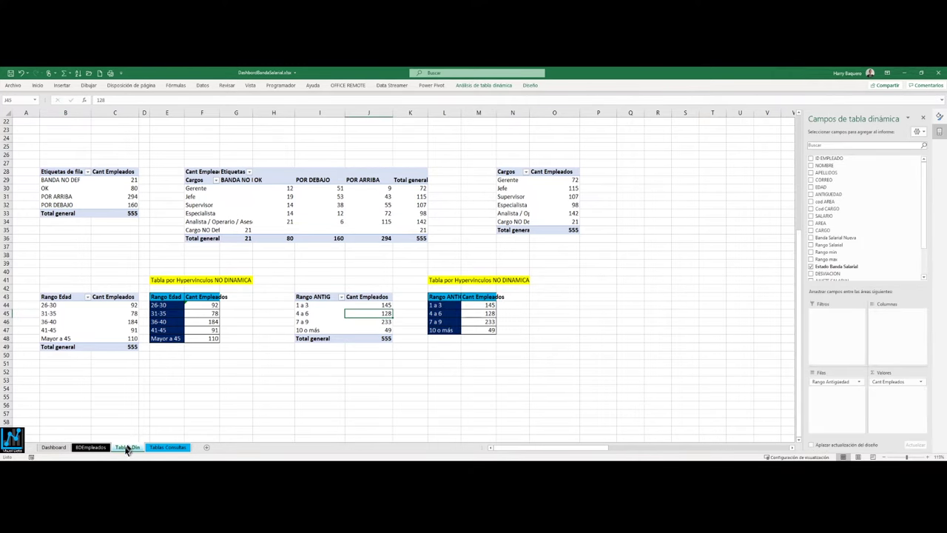
left_click(52, 447)
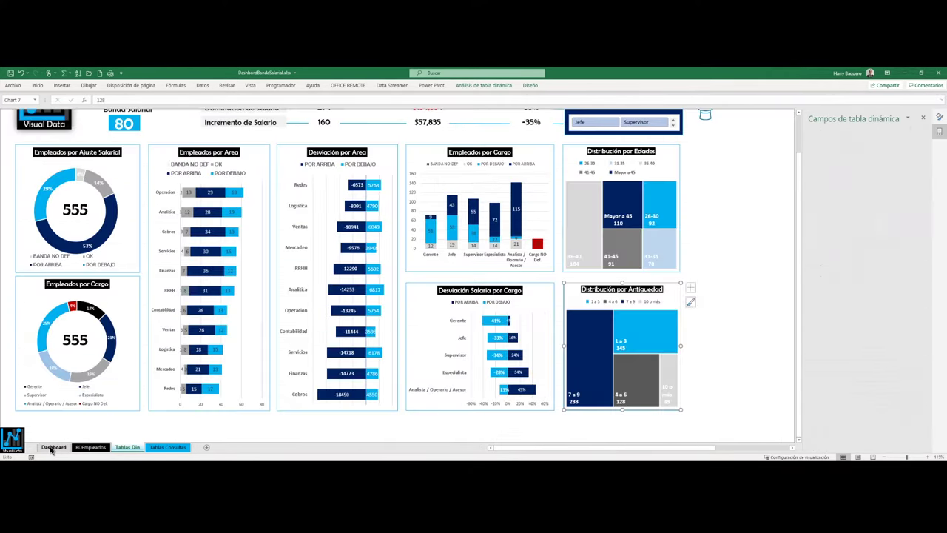
left_click(730, 169)
key("ctrl+v")
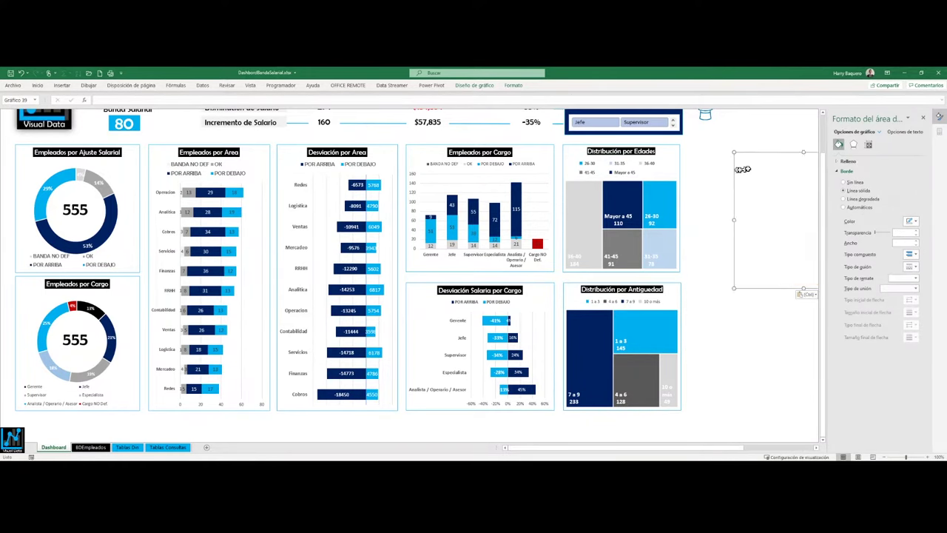
mouse_move(744, 160)
left_mouse_down()
mouse_move(703, 183)
mouse_move(713, 179)
left_mouse_up()
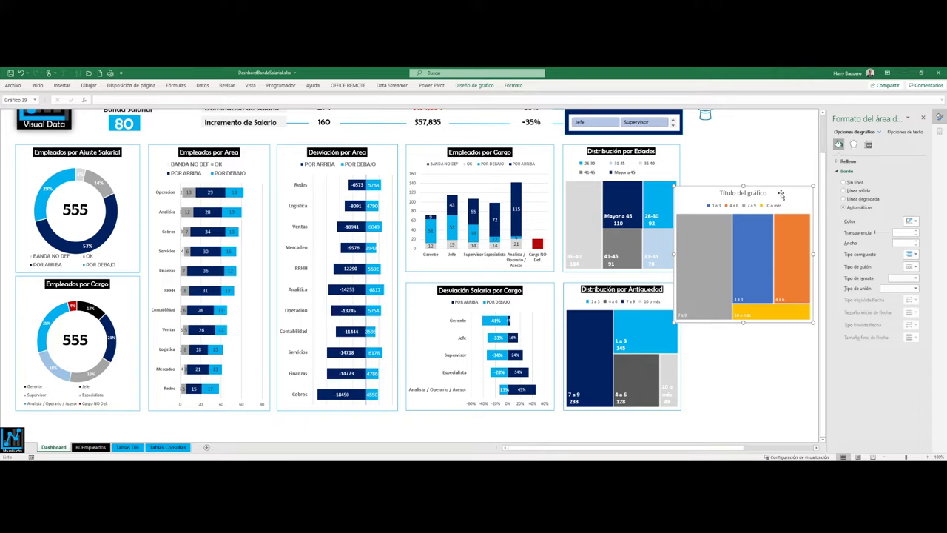
key("Delete")
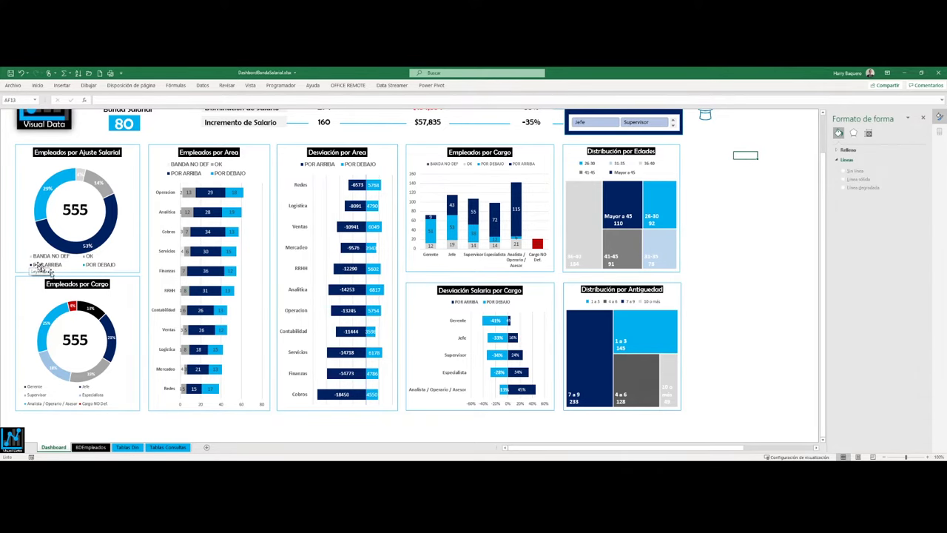
scroll(38, 266, "up", 1)
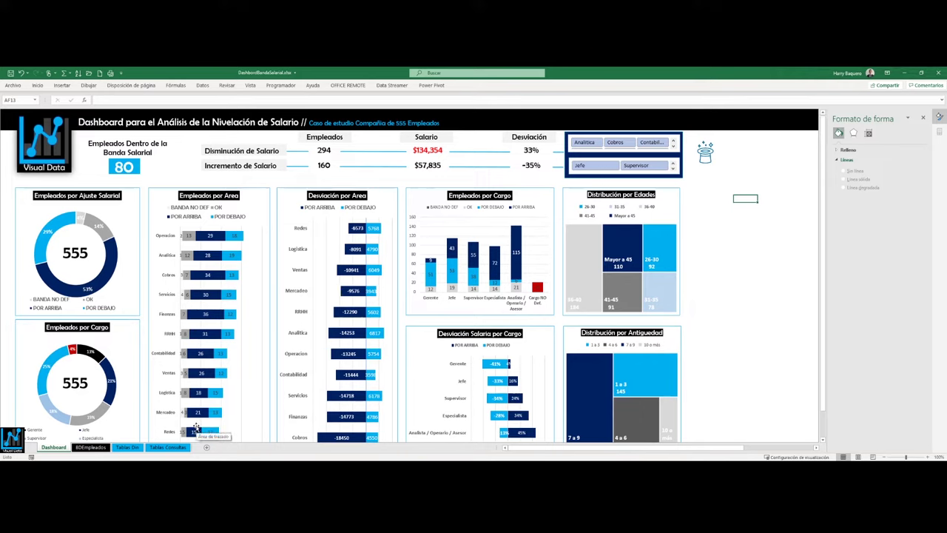
left_click(127, 448)
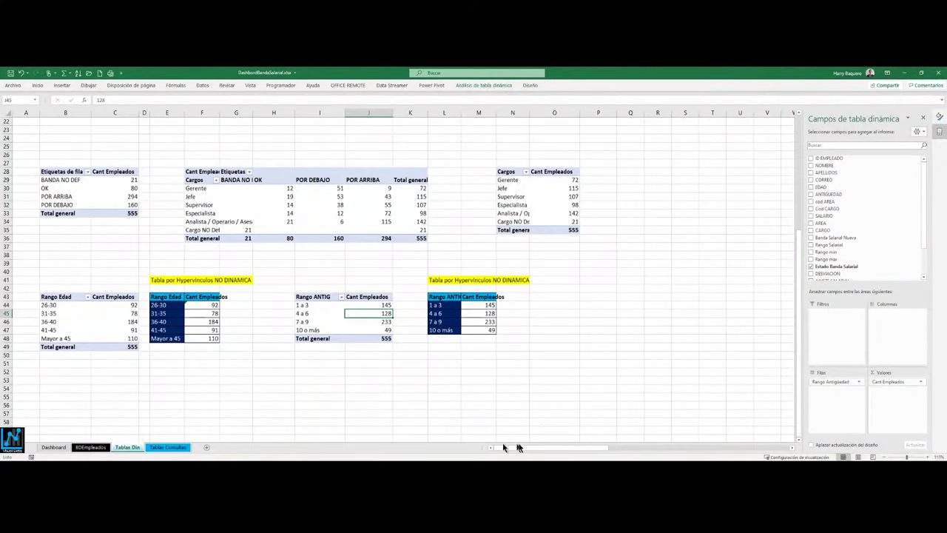
Hide columns R through BD and move the donut chart below the CARGOS table
left_click_drag(528, 448, 641, 449)
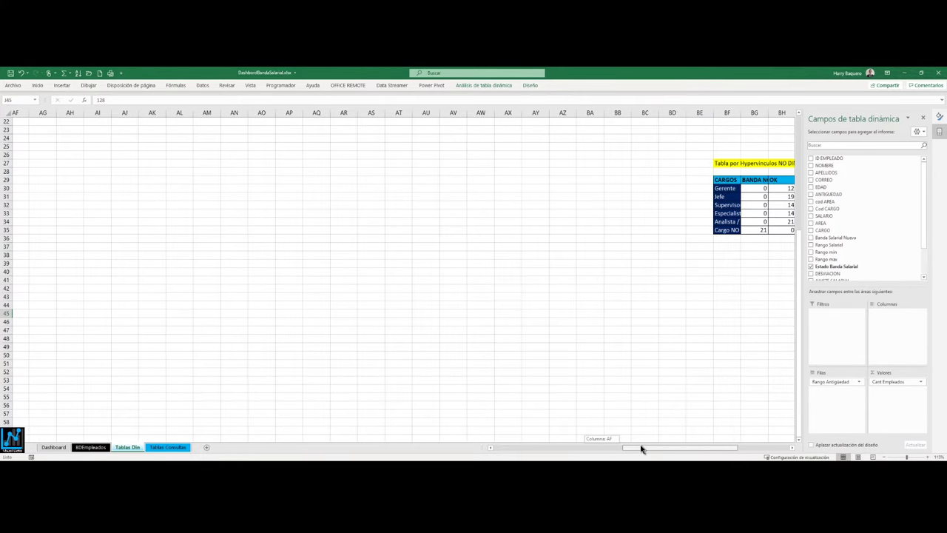
mouse_move(687, 111)
left_mouse_down()
mouse_move(3, 173)
mouse_move(419, 178)
left_mouse_up()
right_click(421, 178)
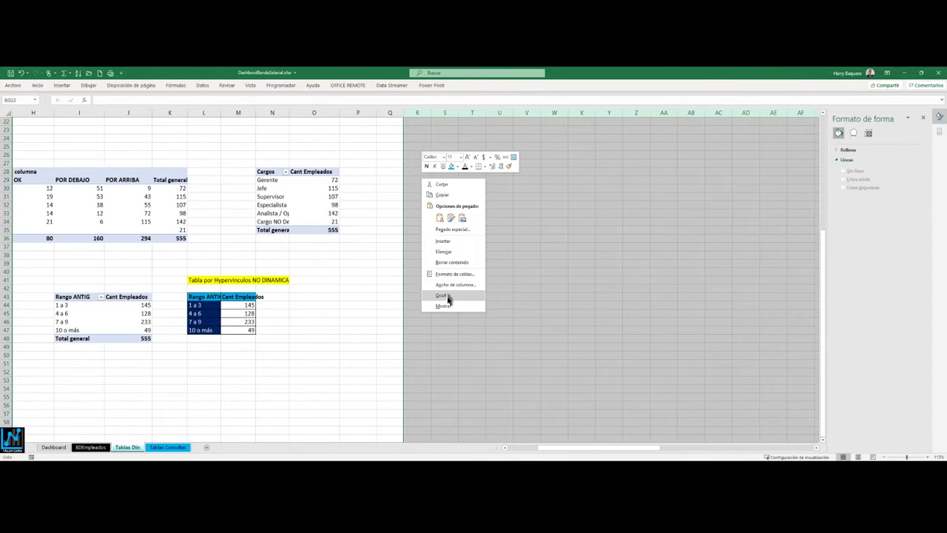
left_click(446, 295)
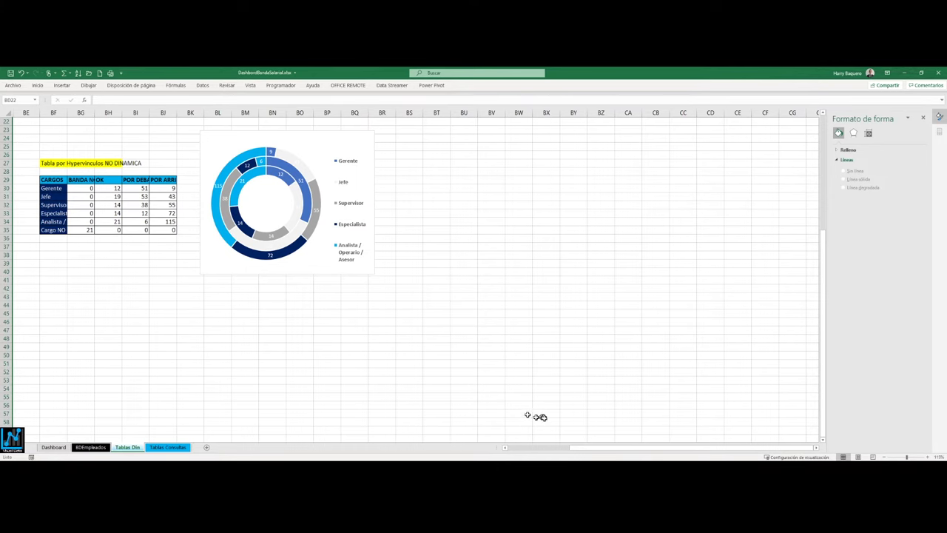
left_click(526, 451)
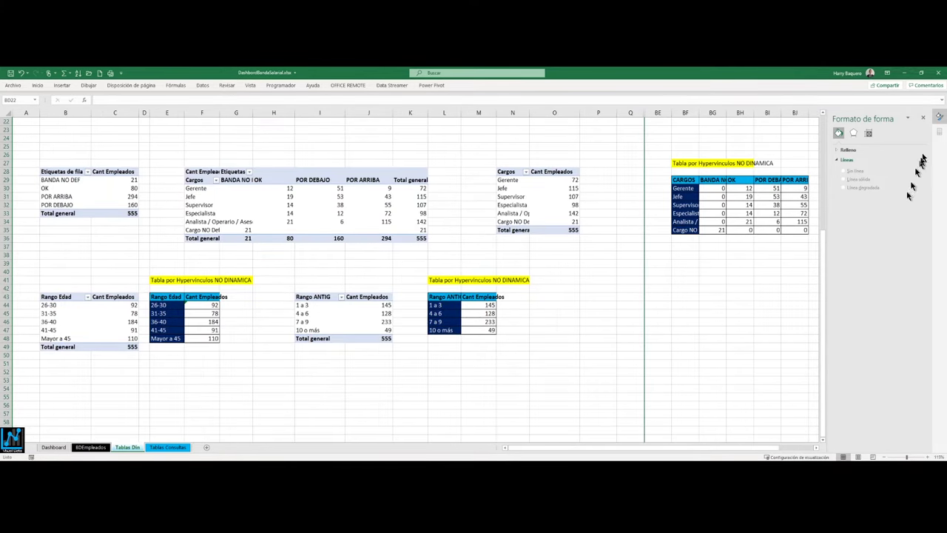
left_click(923, 119)
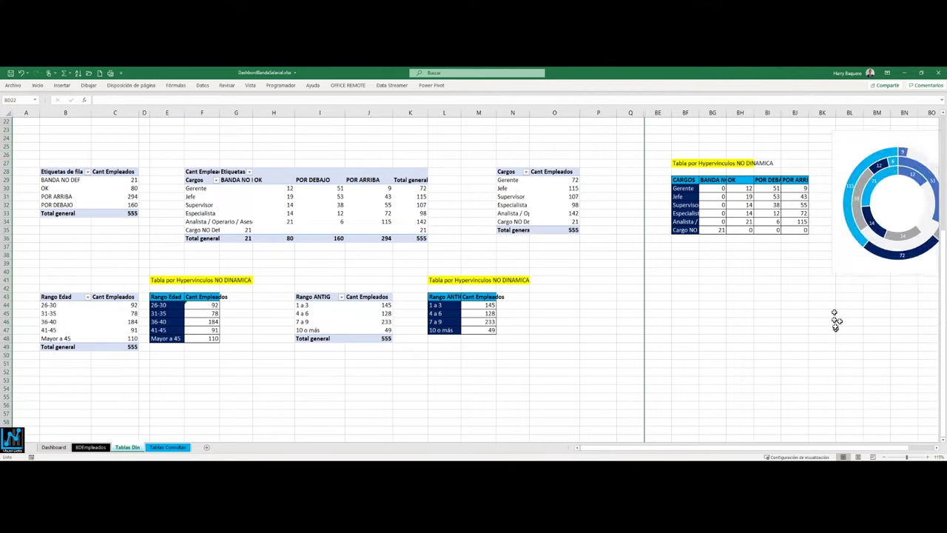
left_click_drag(849, 163, 663, 261)
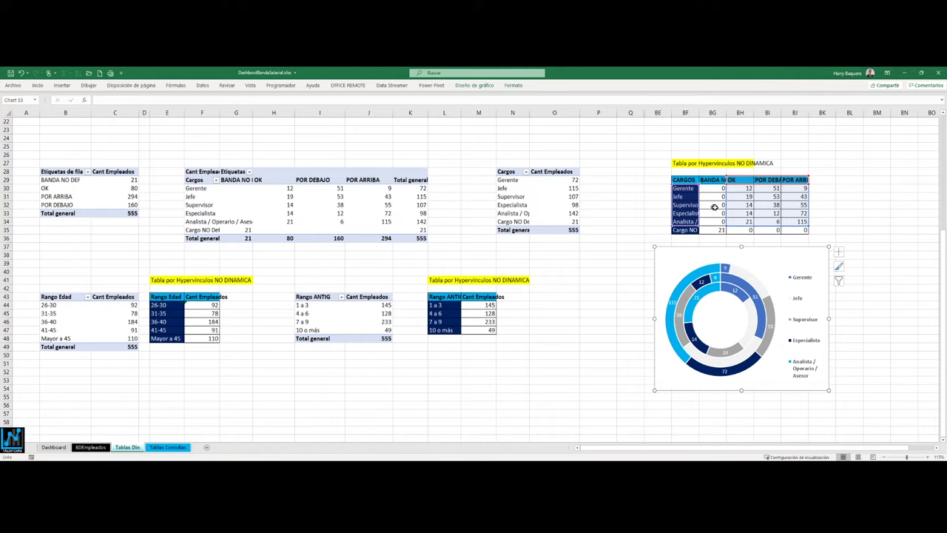
left_click(847, 196)
Link BH31 to the pivot with =H31 showing 19, then select headers BI29 and BJ29
left_click(739, 195)
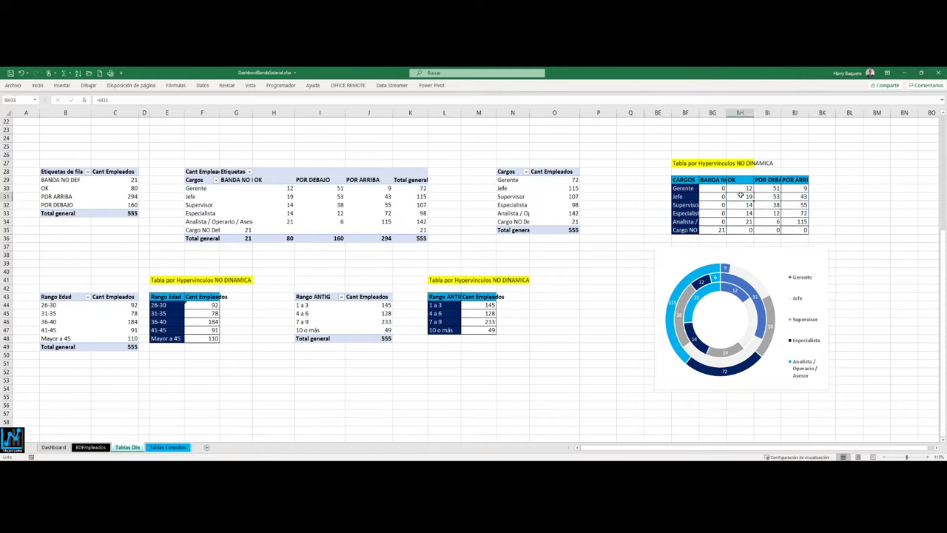
double_click(740, 195)
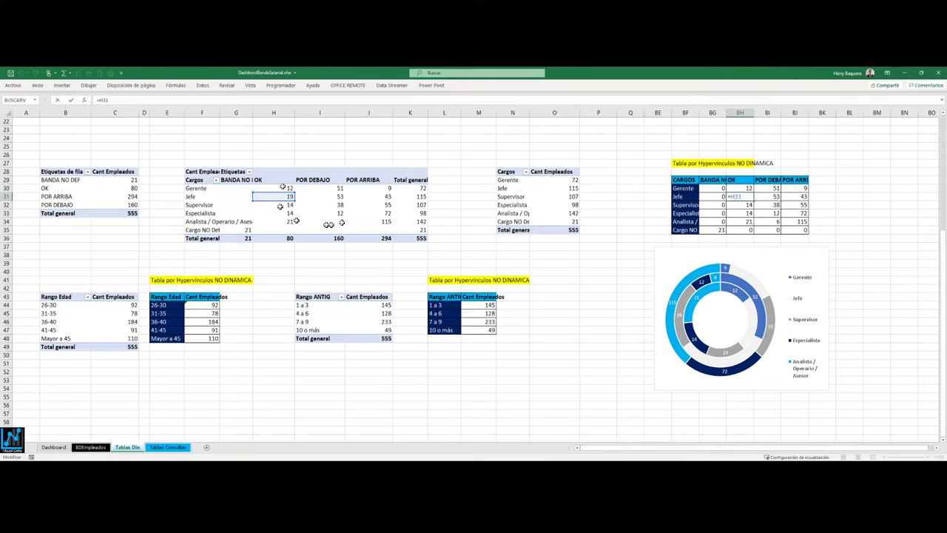
key("Return")
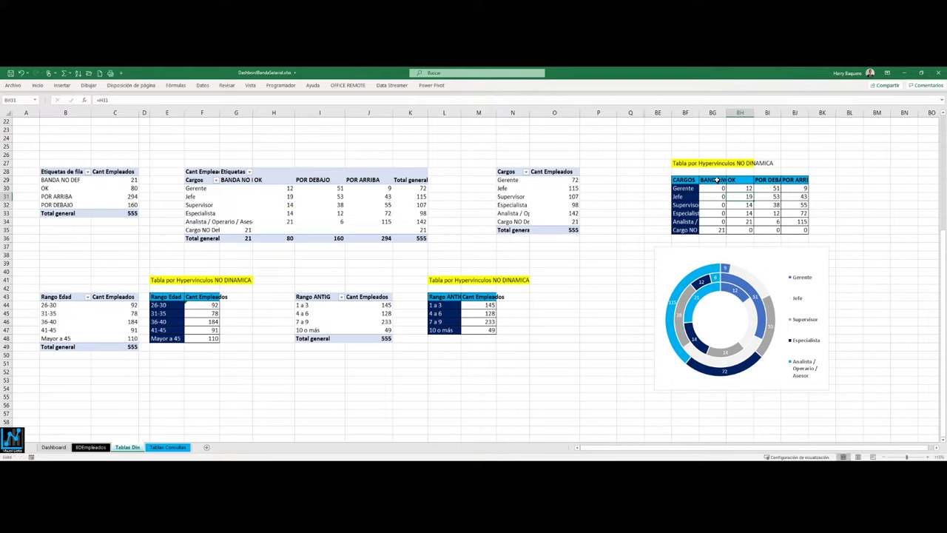
left_click(712, 180)
left_click(739, 180)
left_click(770, 180)
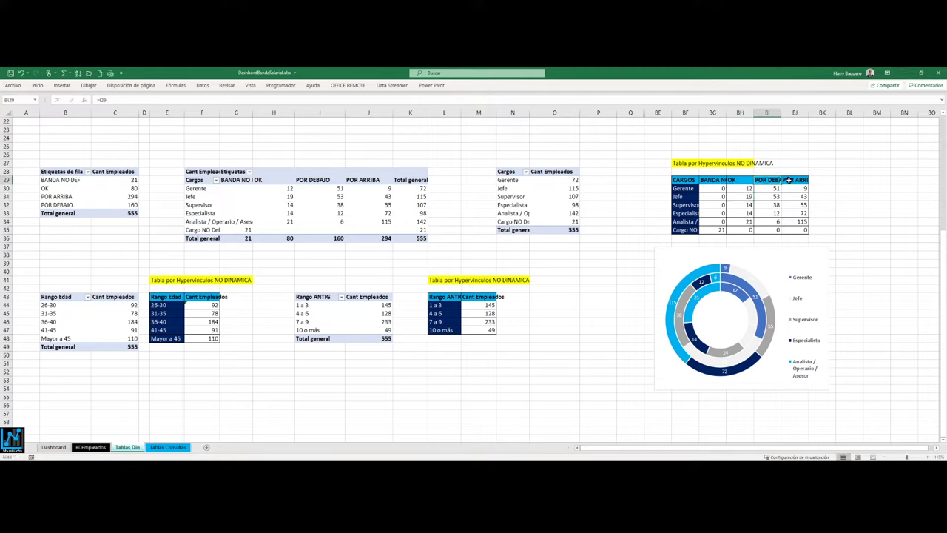
left_click(789, 179)
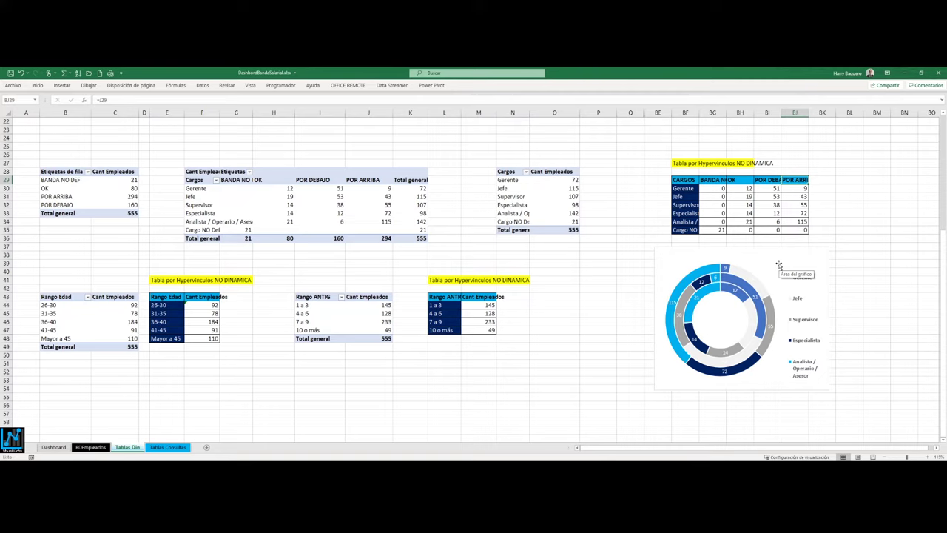
mouse_move(702, 284)
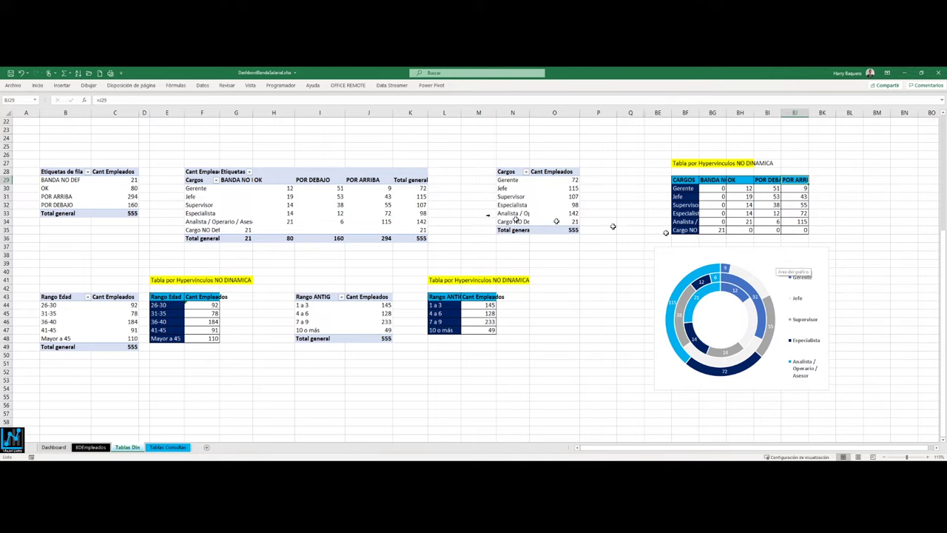
Insert a stacked column chart from the position-by-band pivot and place it beside the donut chart
left_click(387, 203)
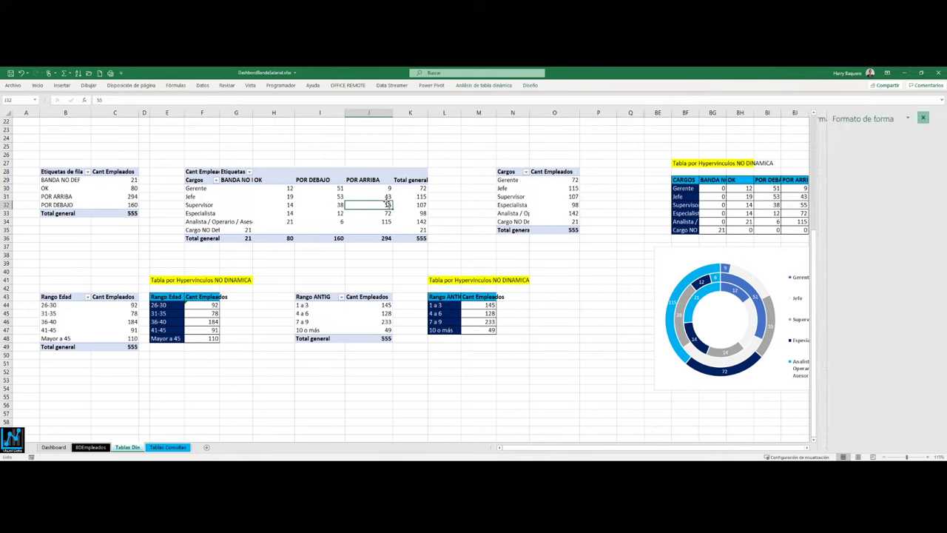
left_click(61, 86)
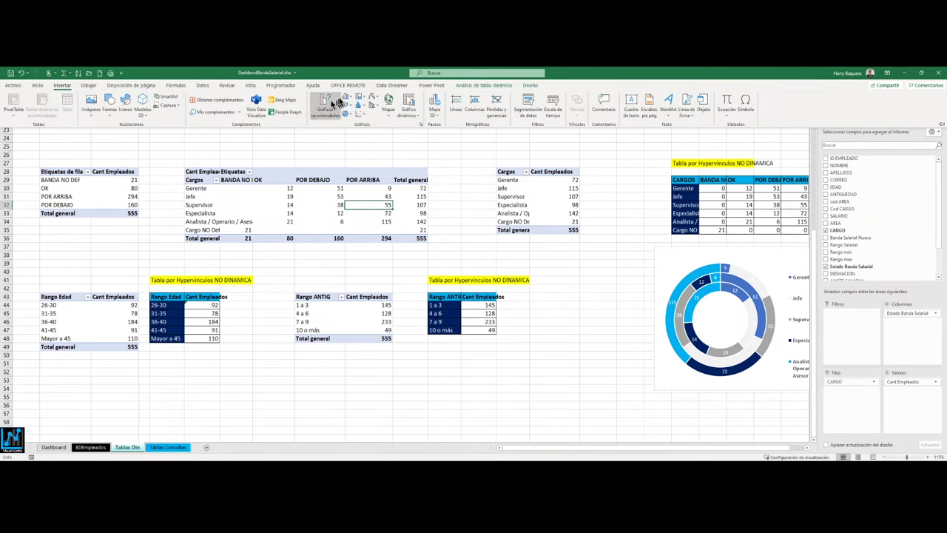
left_click(347, 100)
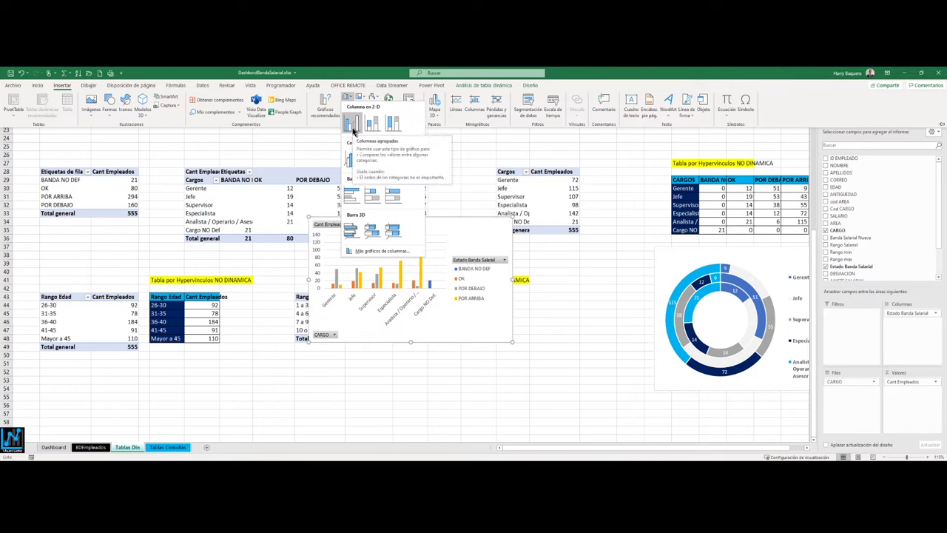
left_click(371, 123)
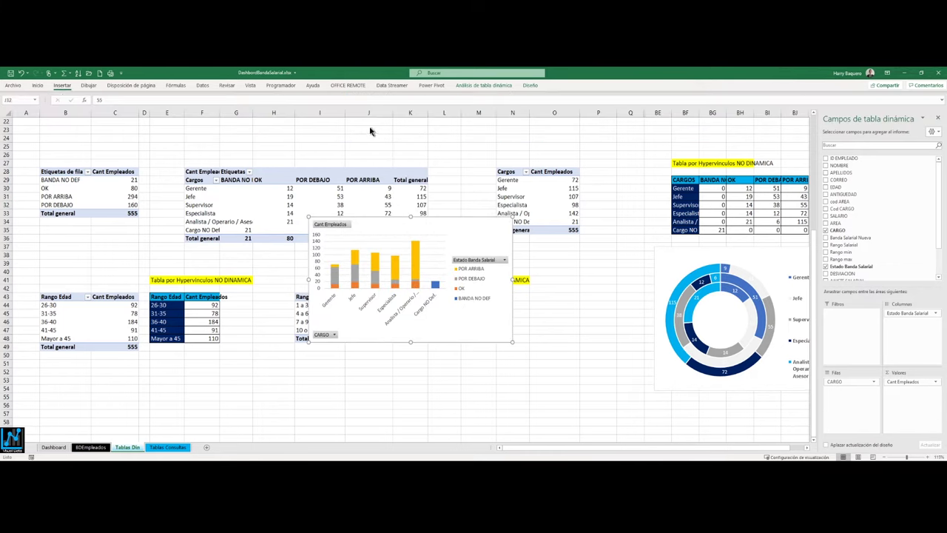
left_click(486, 240)
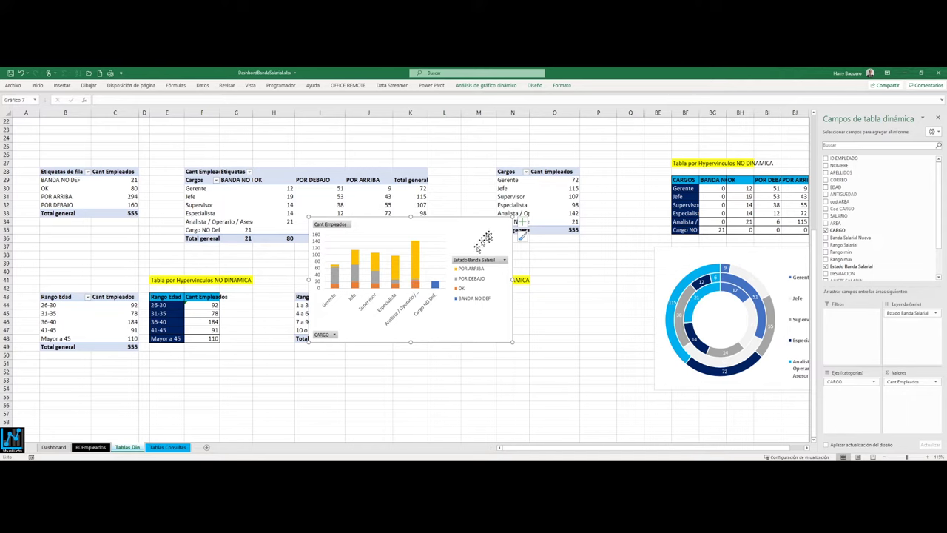
left_click_drag(486, 225, 605, 261)
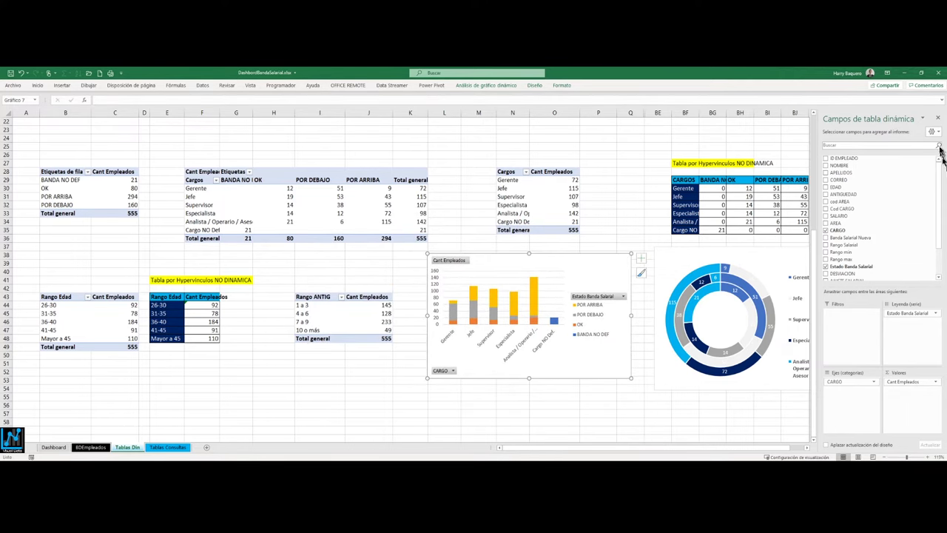
scroll(806, 448, "right", 3)
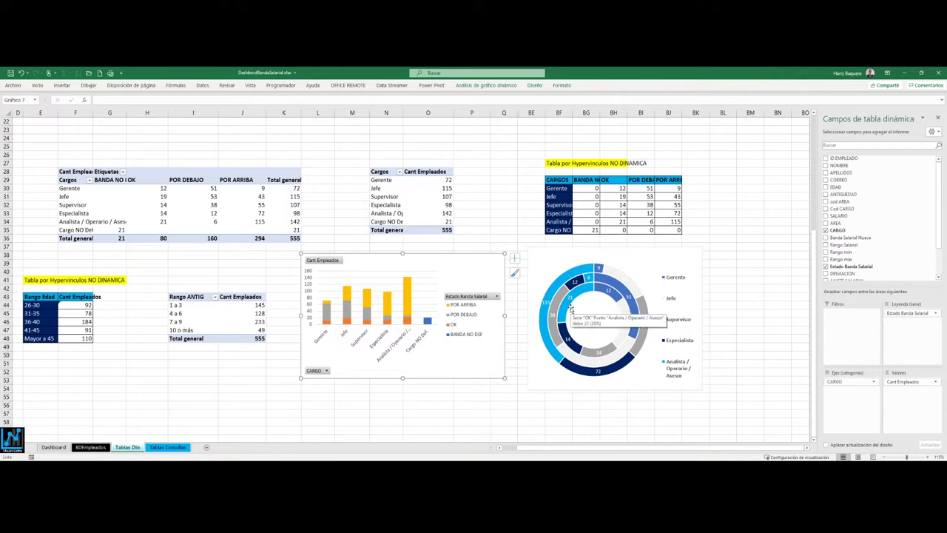
mouse_move(576, 300)
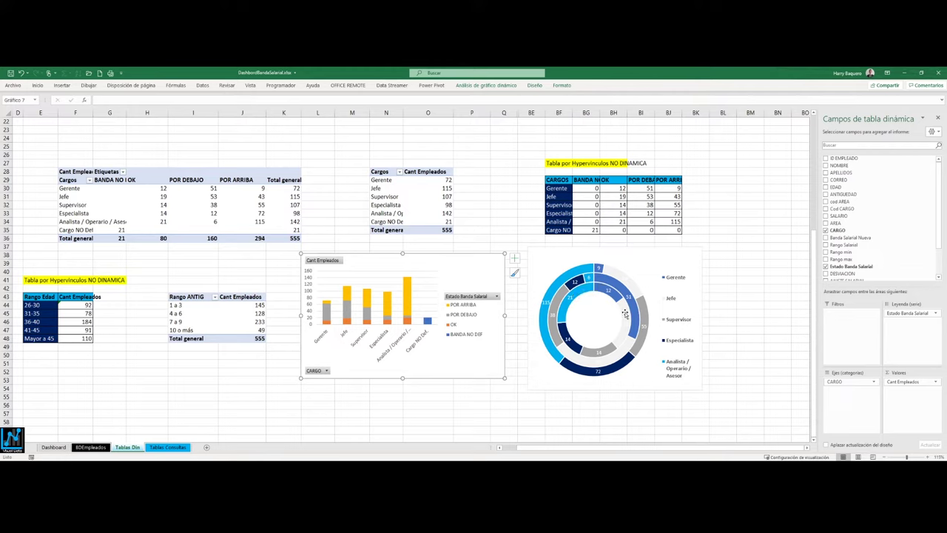
mouse_move(625, 314)
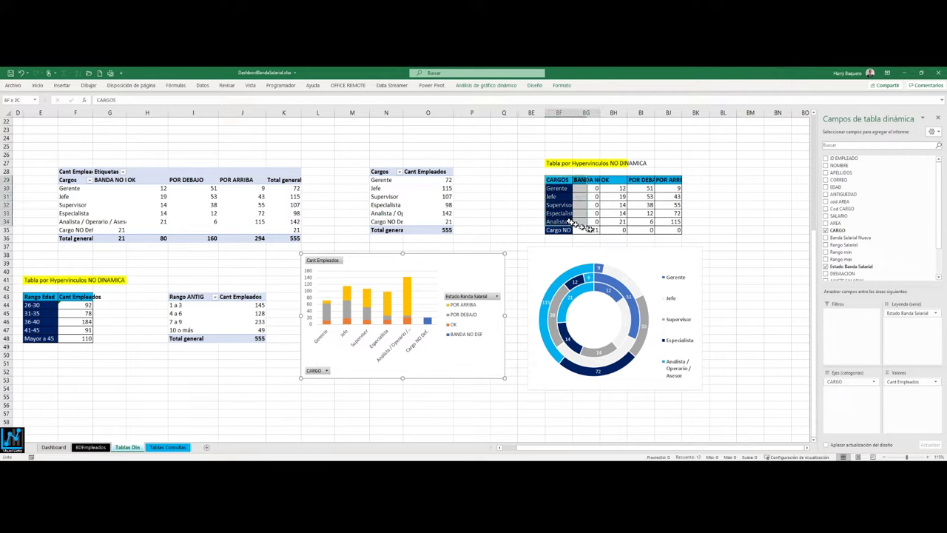
left_click_drag(563, 180, 666, 228)
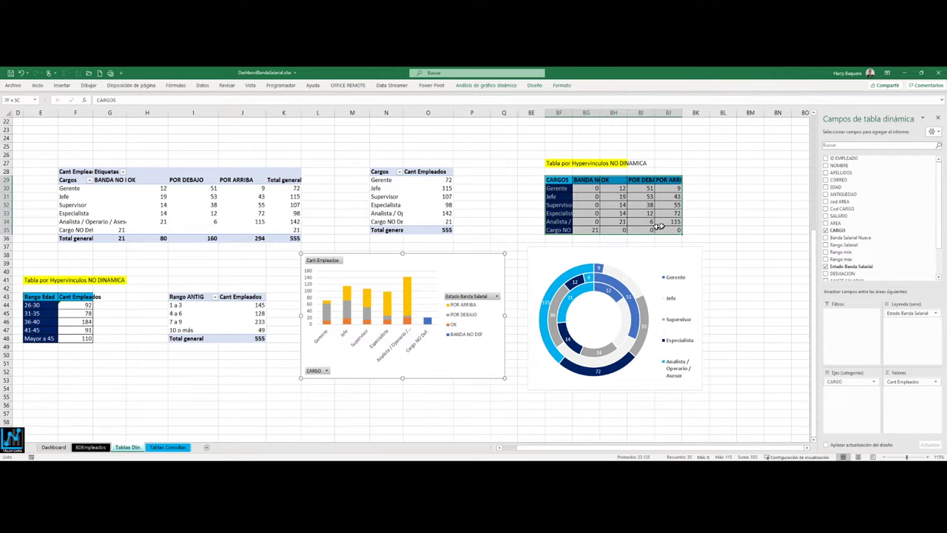
left_click(62, 85)
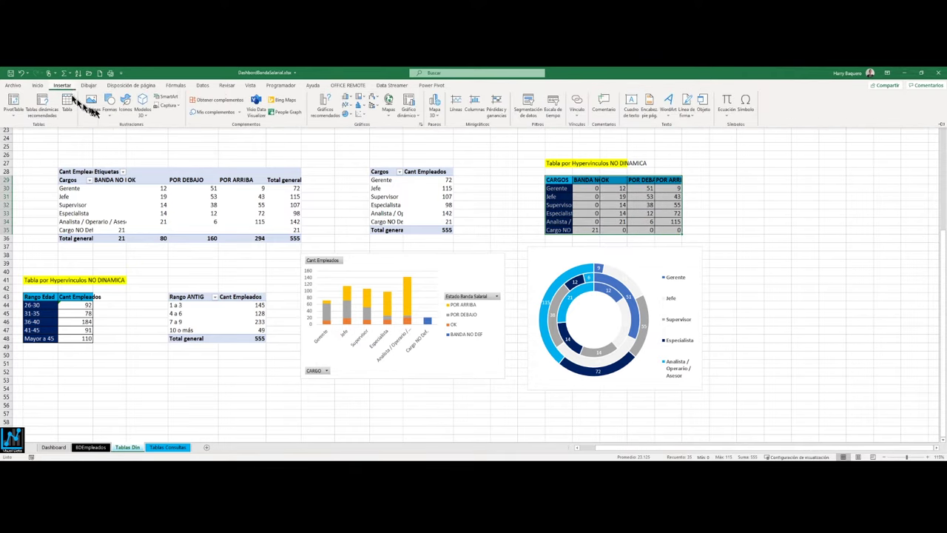
left_click(360, 98)
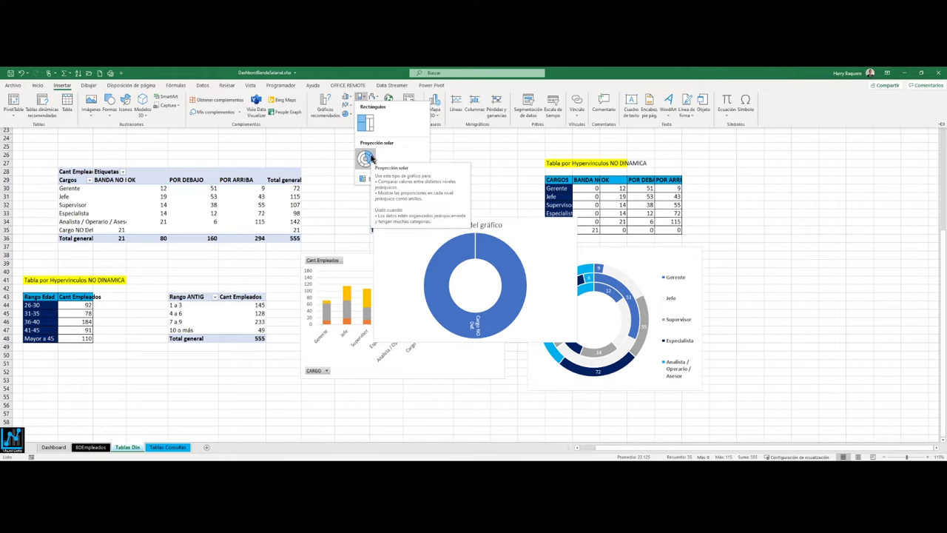
left_click(366, 158)
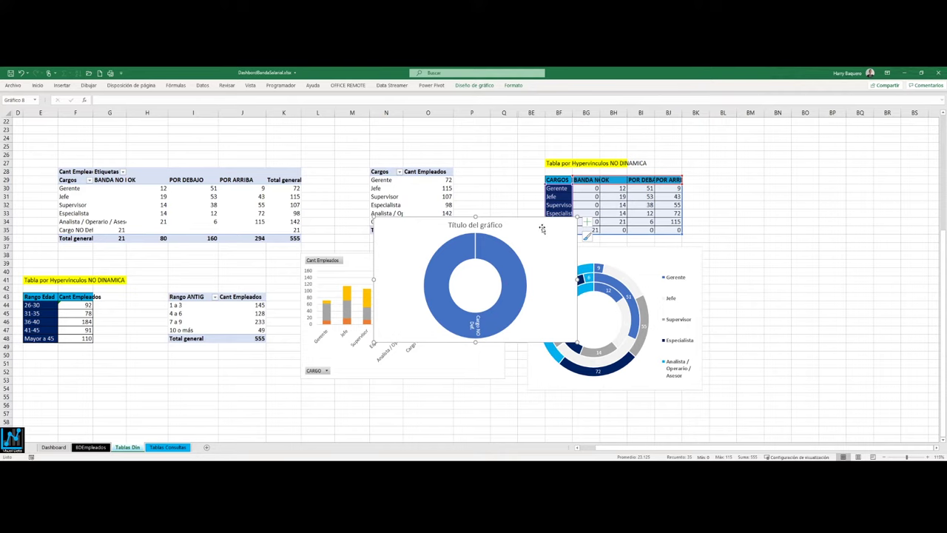
key("Delete")
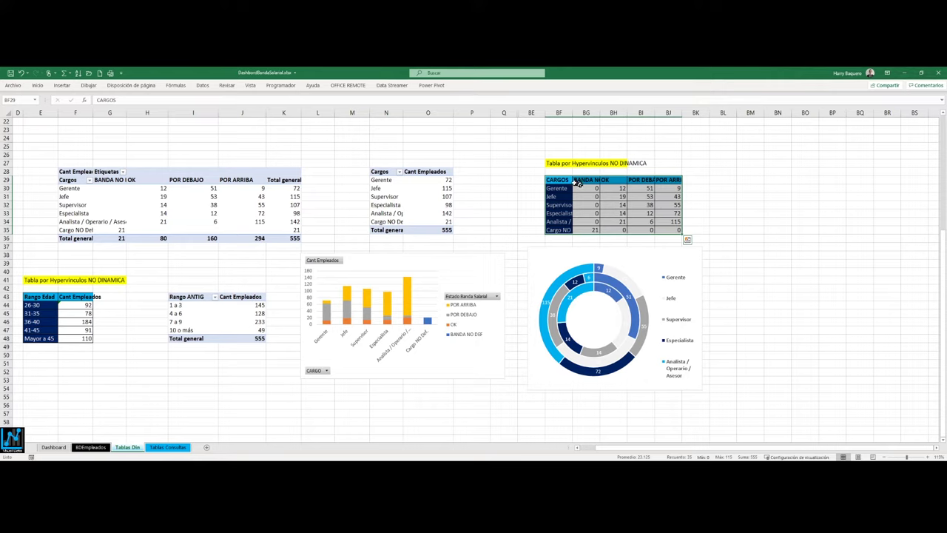
Insert a doughnut chart from ranges BF29:BF34 and BH29:BJ34 and move it left
left_click_drag(568, 180, 566, 229)
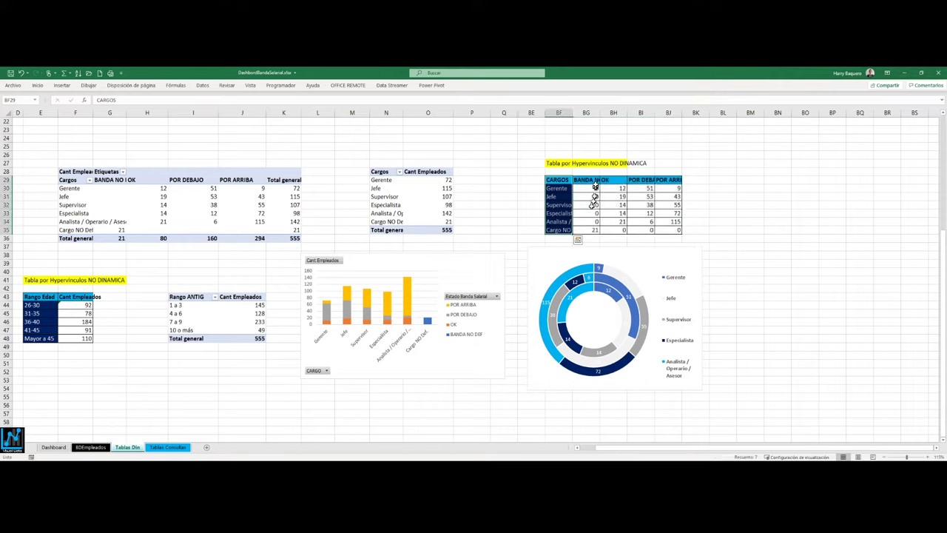
left_click_drag(606, 183, 667, 228)
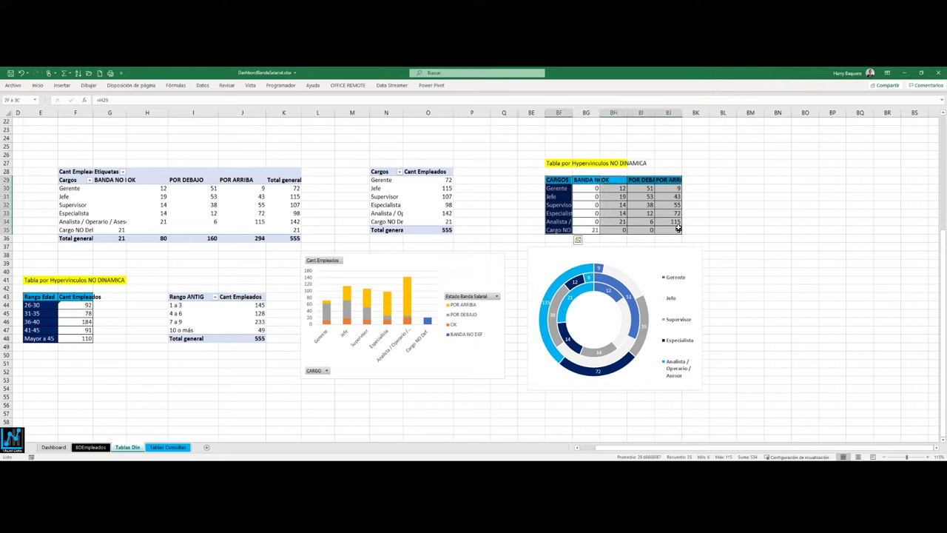
left_click_drag(565, 181, 570, 220)
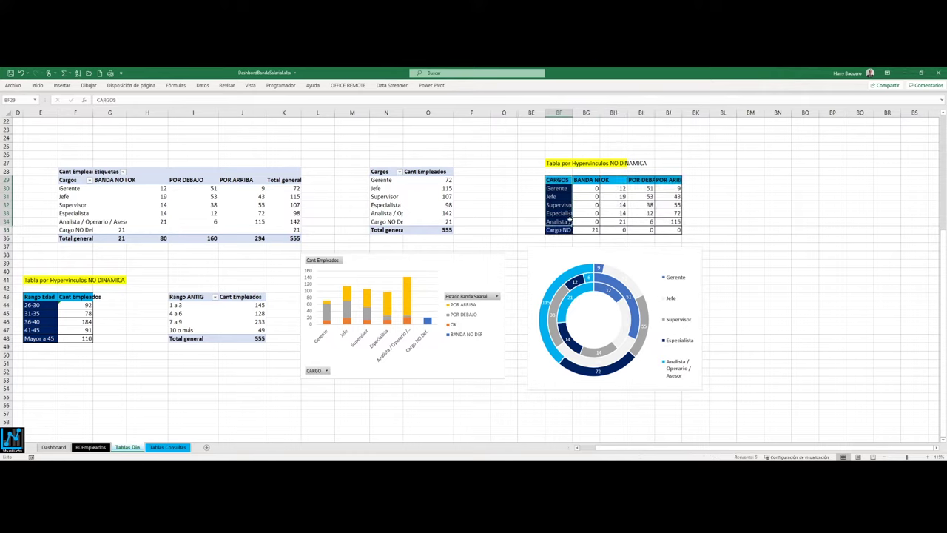
left_click_drag(614, 183, 670, 221, "ctrl")
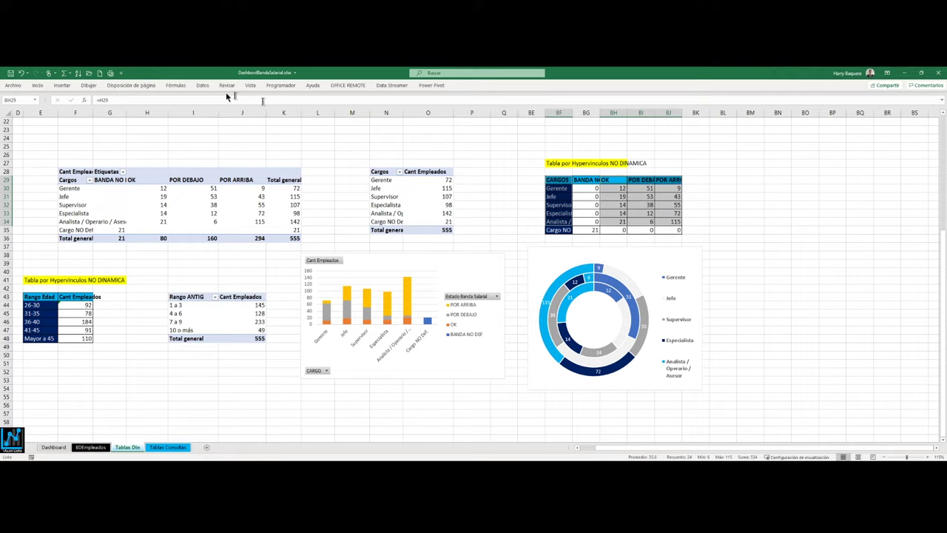
left_click(62, 85)
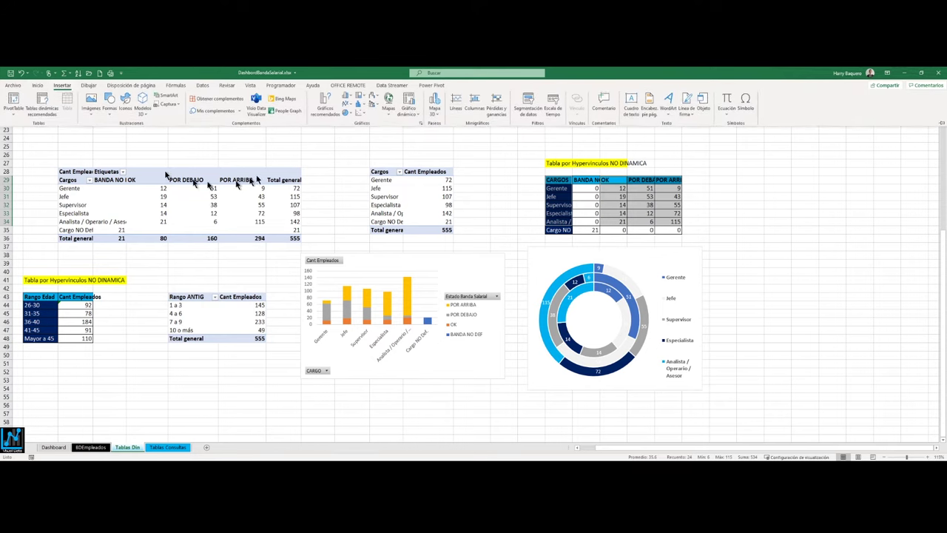
left_click(347, 116)
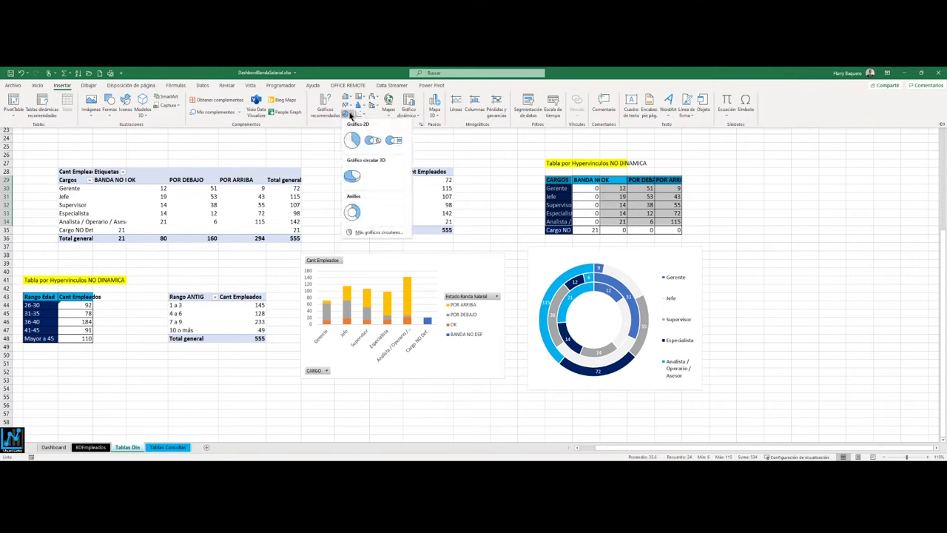
left_click(352, 213)
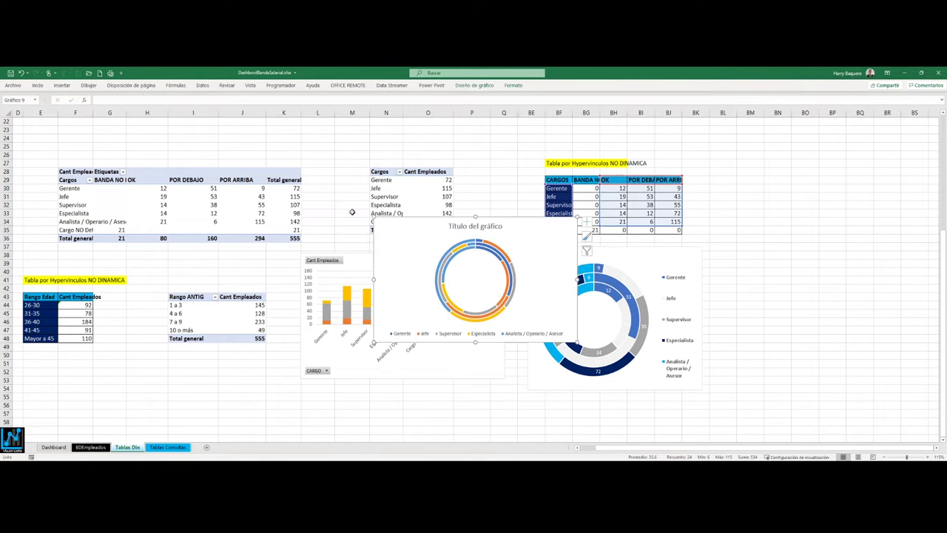
left_click_drag(551, 241, 431, 266)
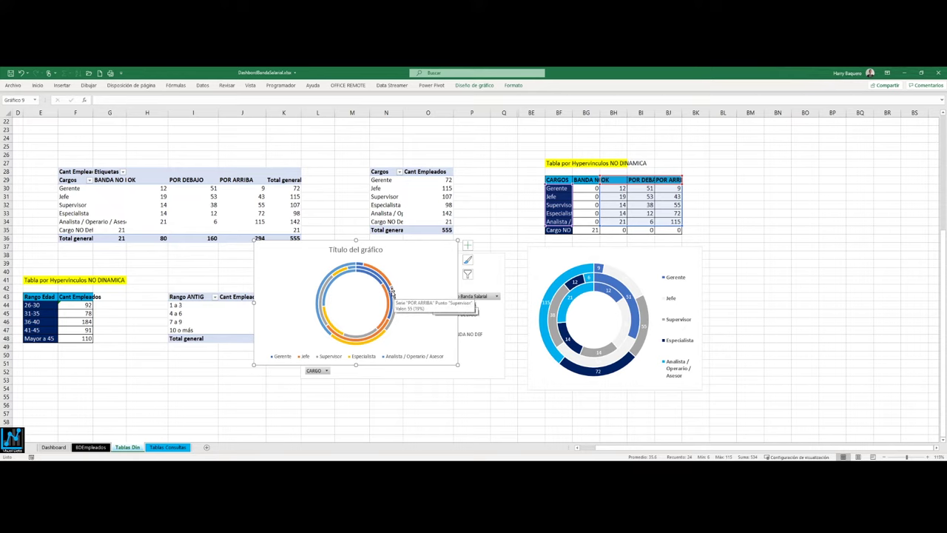
Set the doughnut's ring explosion to 0% and hole size to 85%, then move it over columns D to K
left_click(391, 292)
right_click(392, 293)
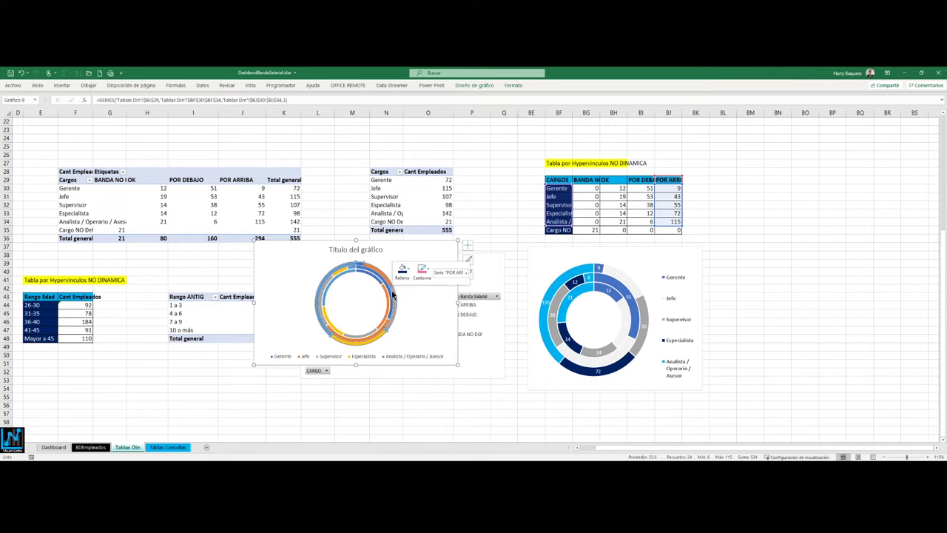
left_click(425, 375)
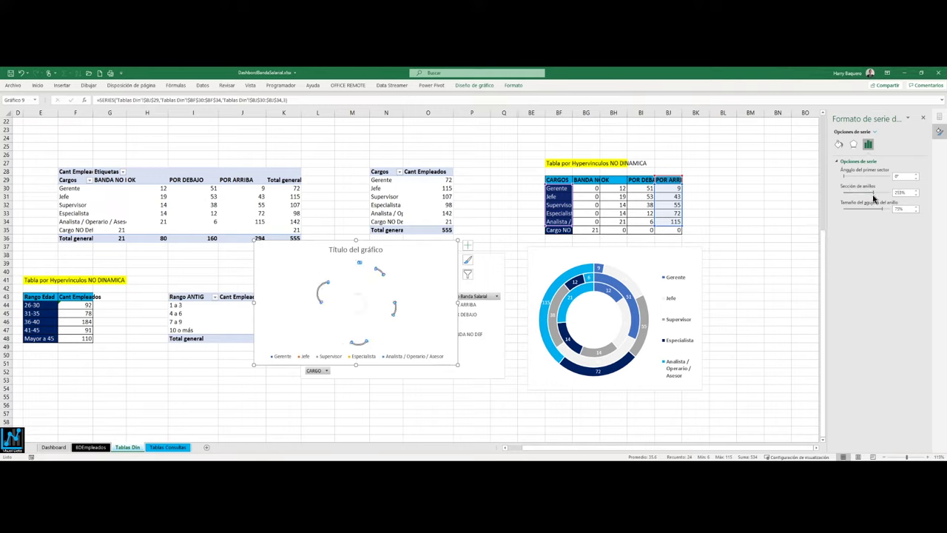
left_click_drag(872, 195, 843, 194)
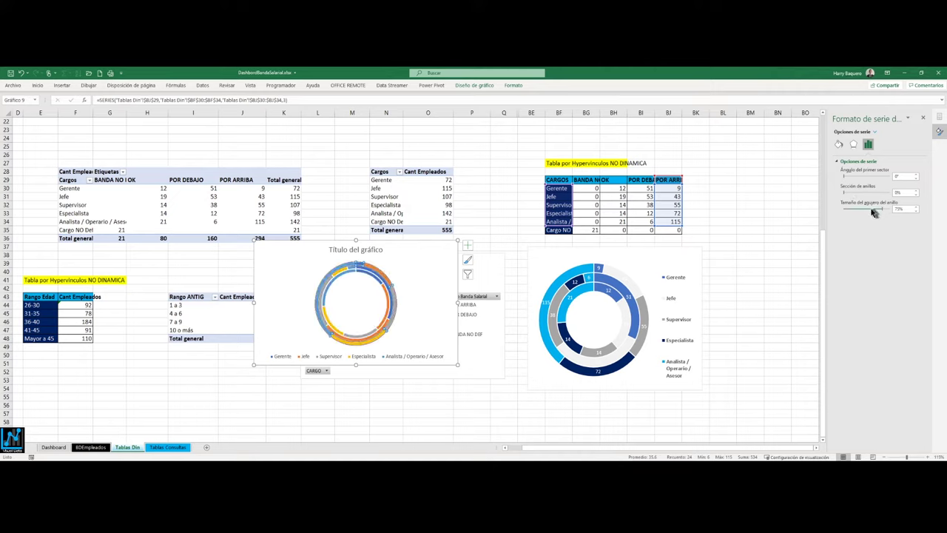
left_click(870, 212)
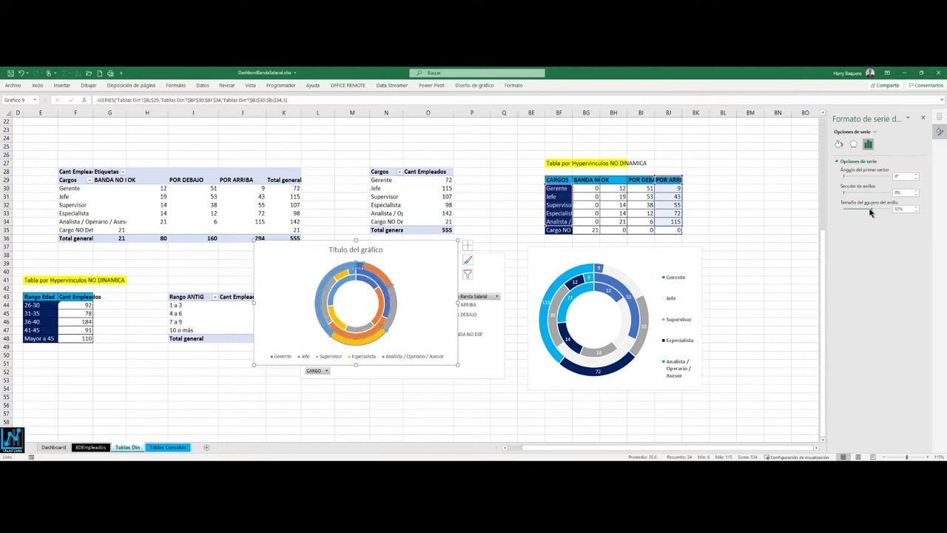
left_click_drag(867, 211, 861, 211)
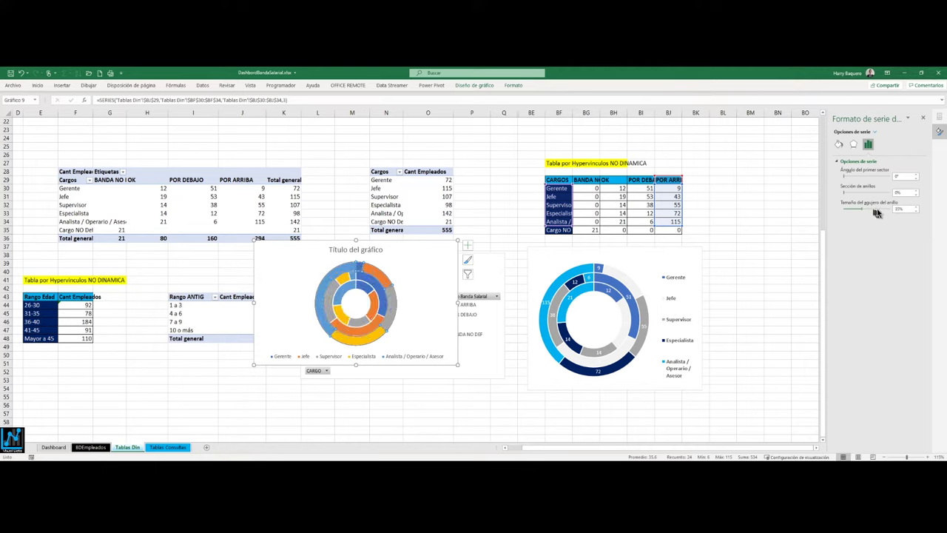
left_click(878, 212)
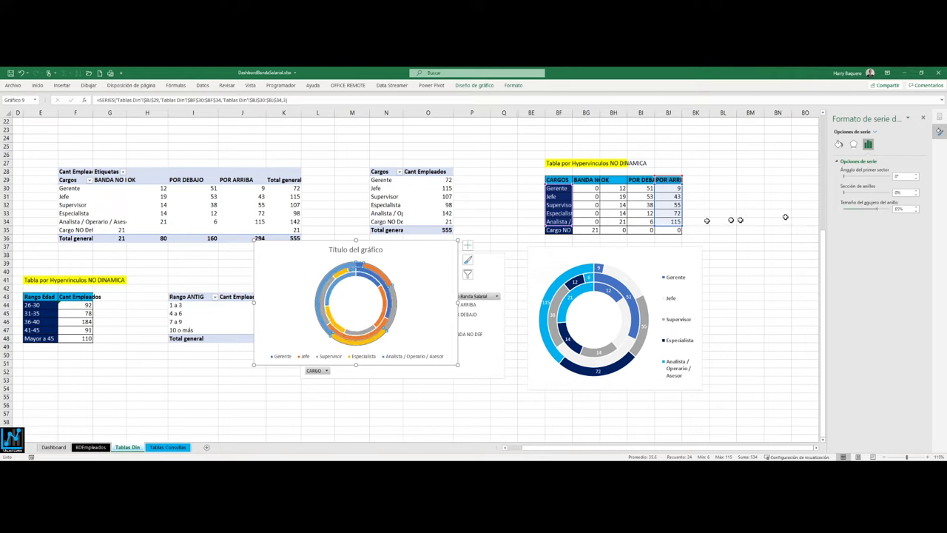
mouse_move(423, 246)
left_mouse_down()
mouse_move(255, 246)
mouse_move(255, 257)
left_mouse_up()
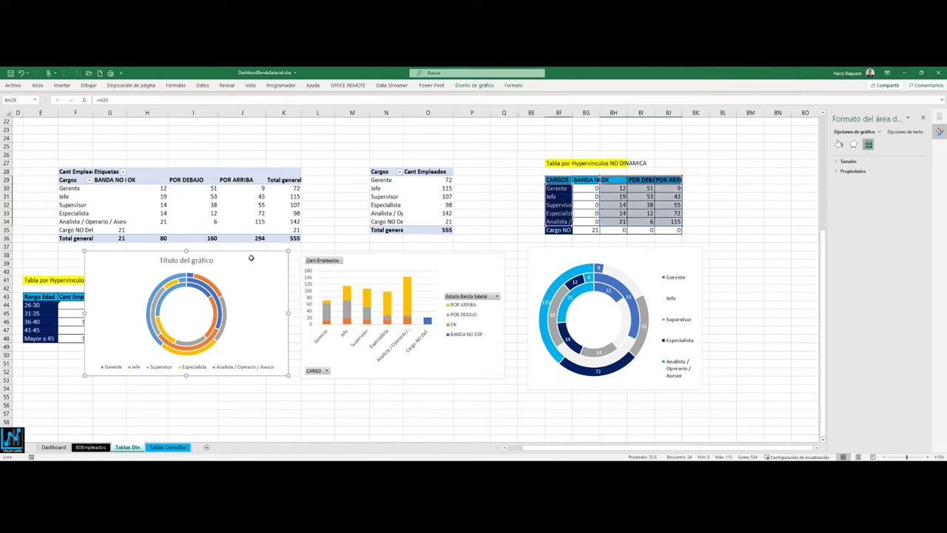
Delete the spare doughnut chart and the stacked column chart covering the Rango ANTIG table
key("Delete")
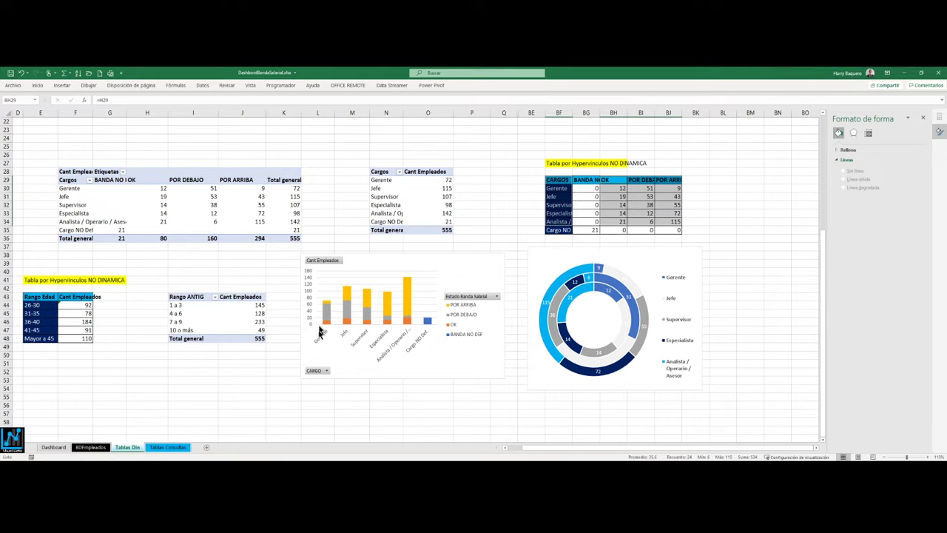
mouse_move(326, 312)
left_click(483, 261)
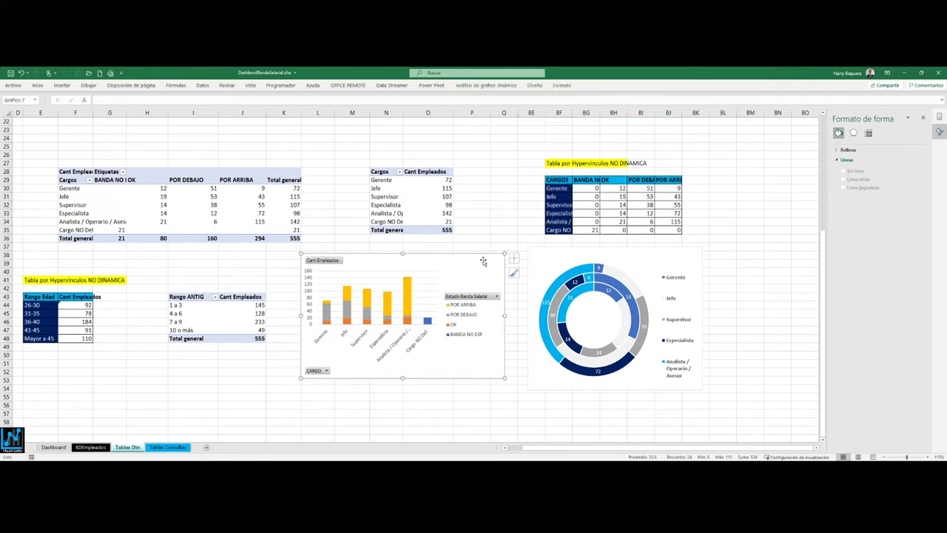
key("Delete")
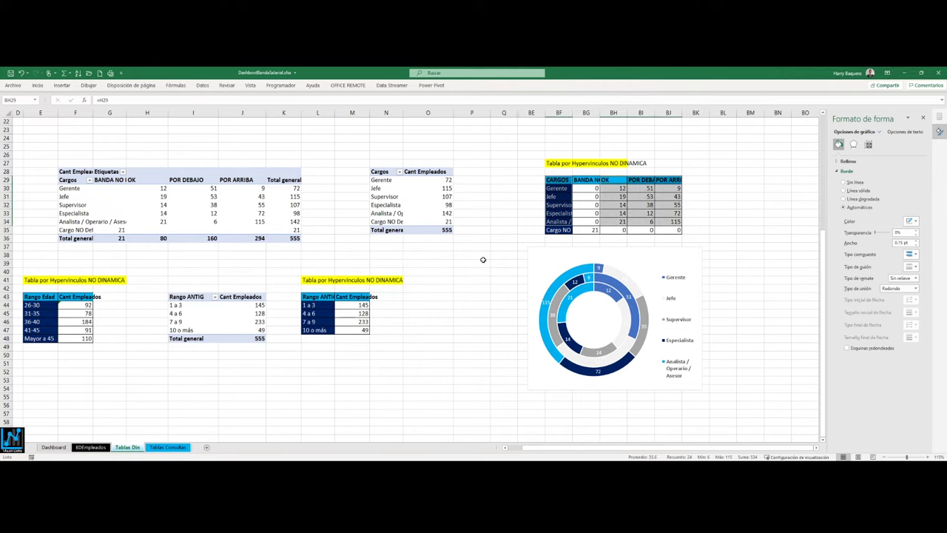
Inspect the Empleados por Cargo chart and the average deviation pivot table on Tablas Din
left_click(89, 448)
left_click(66, 447)
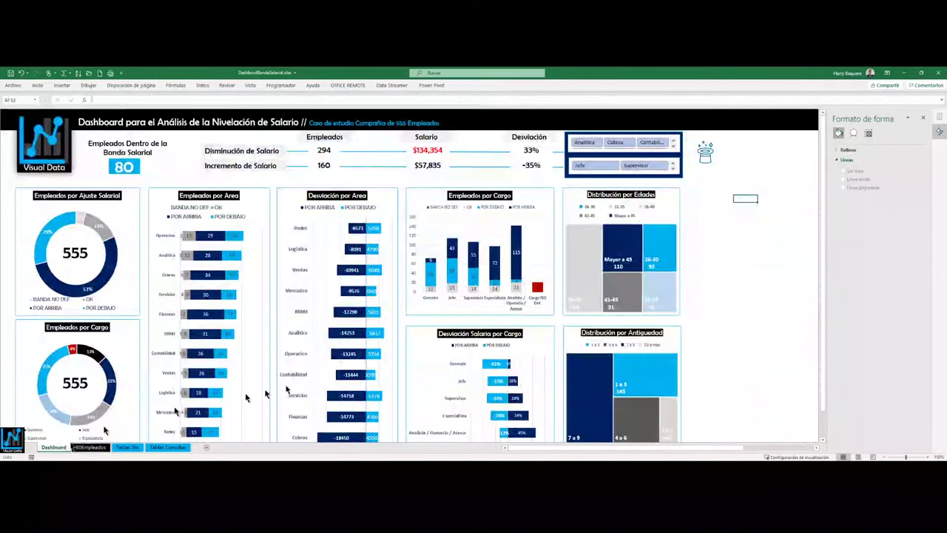
left_click(540, 196)
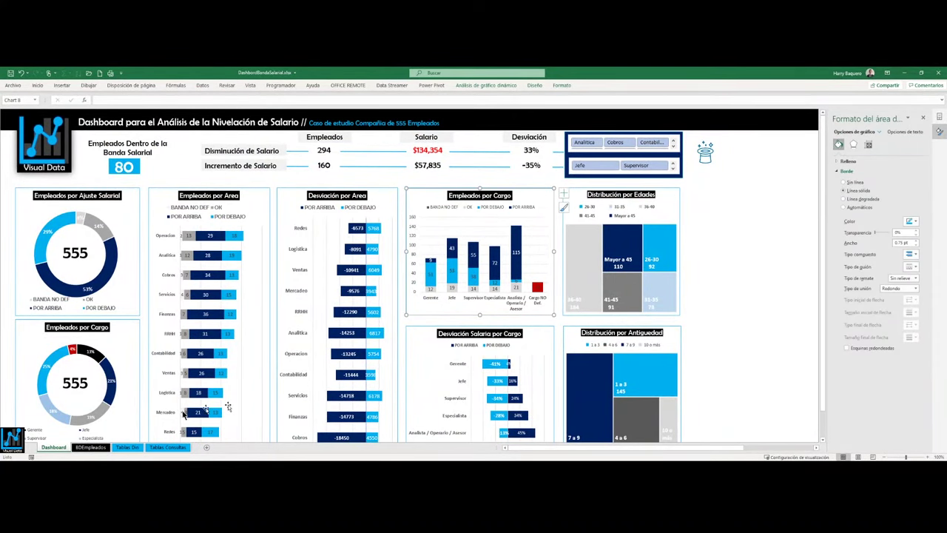
left_click(126, 447)
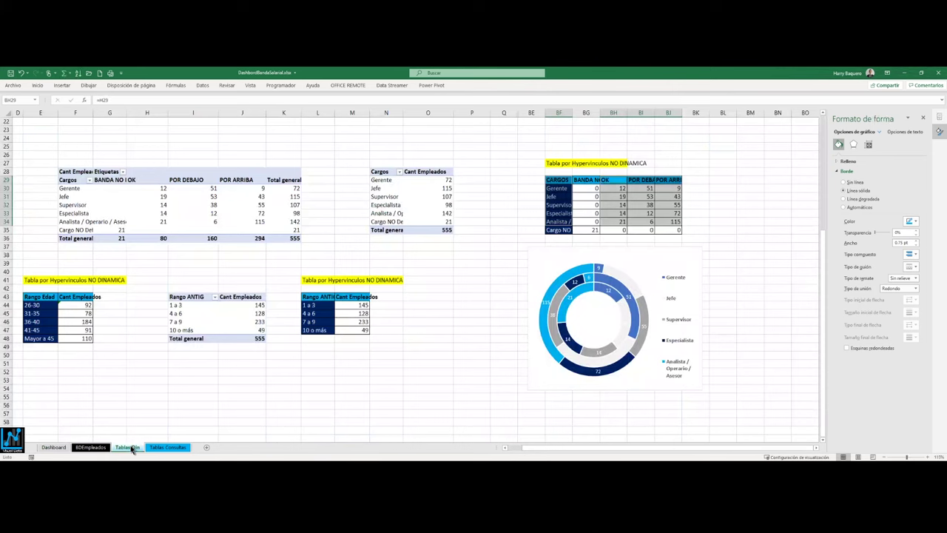
scroll(424, 298, "up", 5)
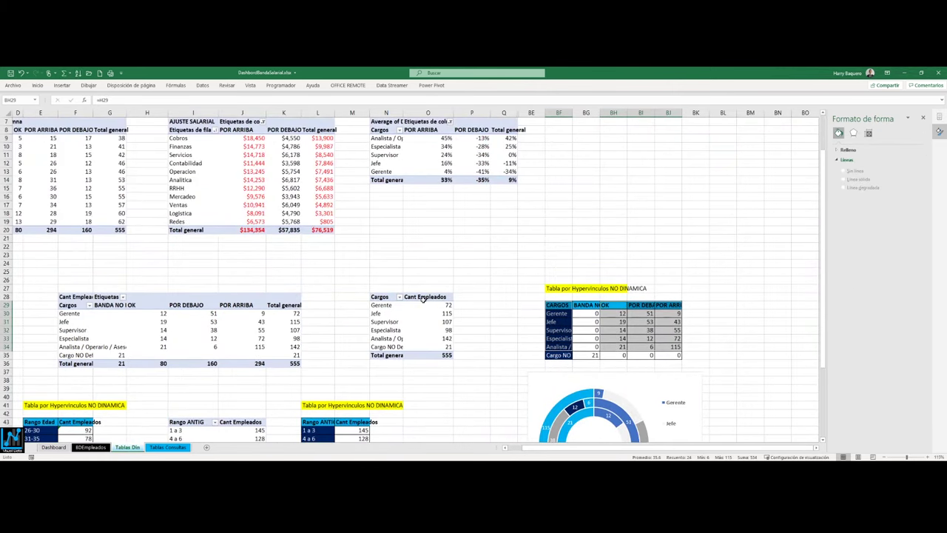
left_click_drag(492, 130, 378, 180)
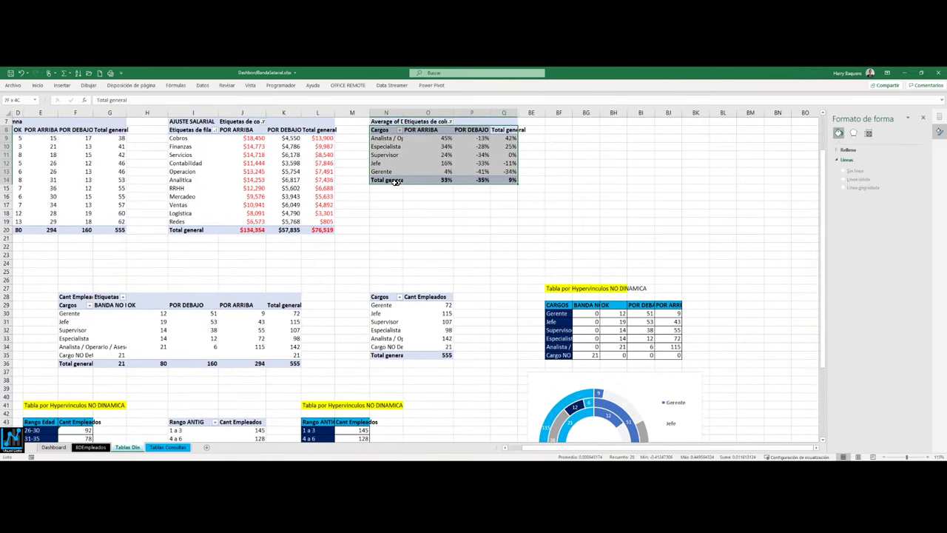
Review the Dashboard's Desviación Salaria, Distribución por Edades and Empleados por Cargo charts and slicer frame
left_click(54, 447)
left_click(546, 336)
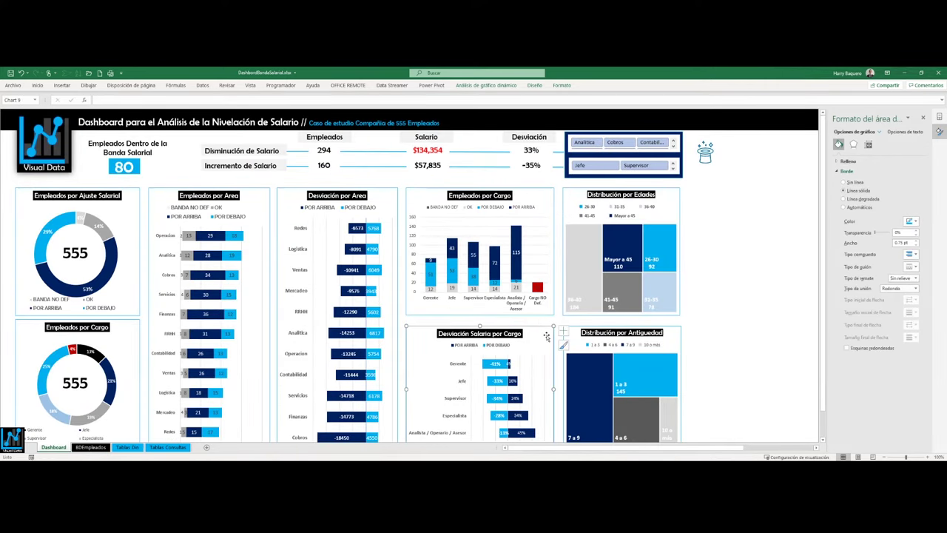
left_click(719, 300)
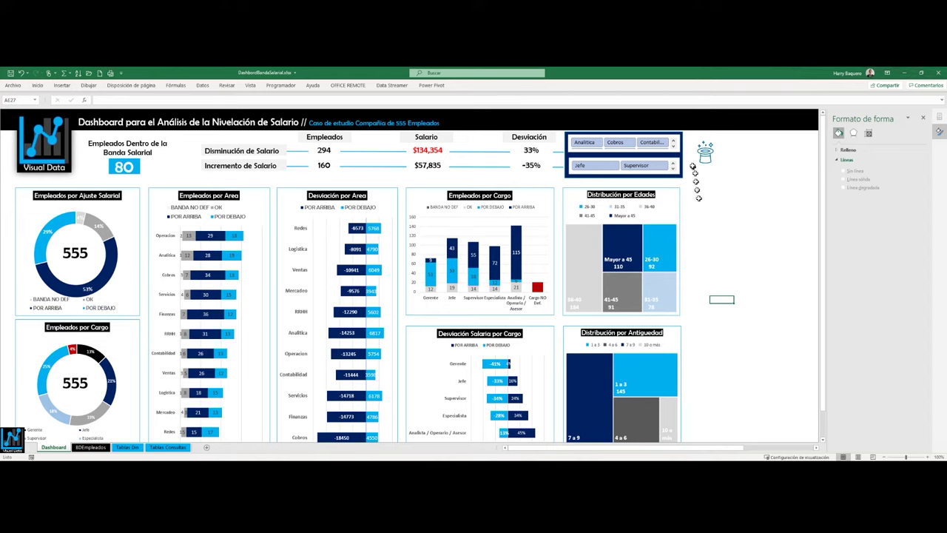
left_click(681, 139)
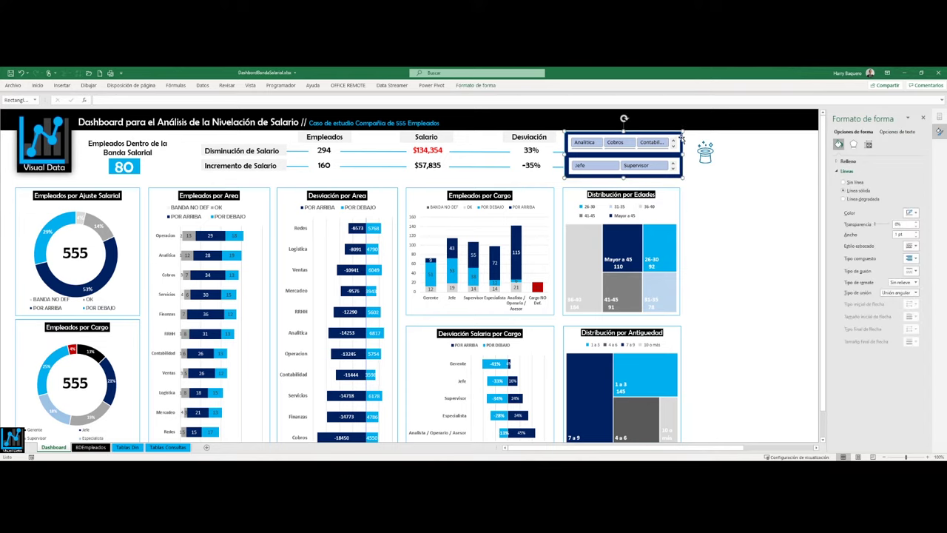
left_click(674, 193)
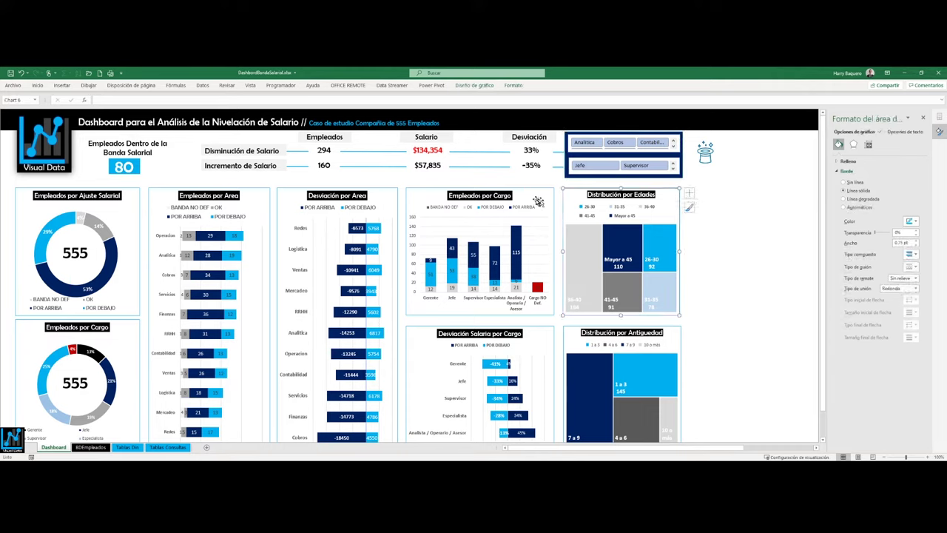
left_click(536, 200)
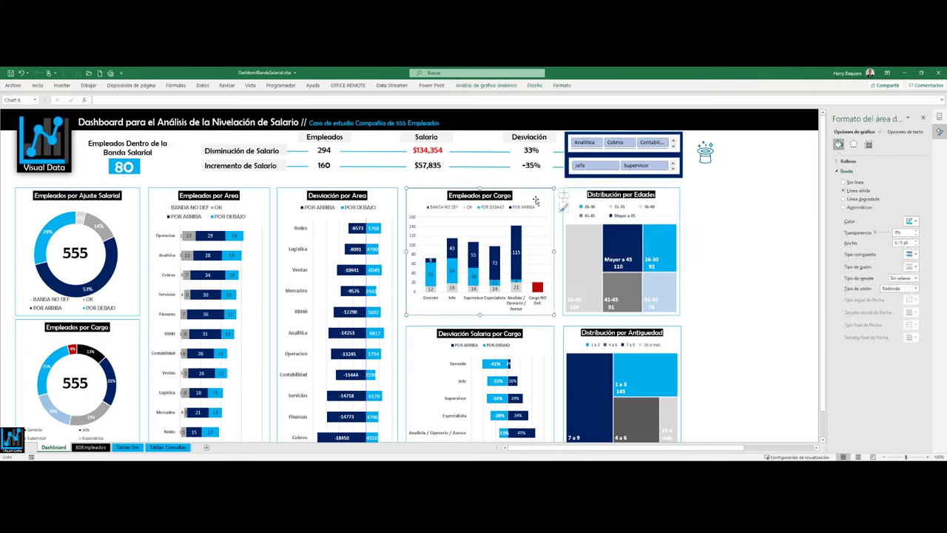
Insert slicers for the AREA and CARGO fields from the Empleados por Cargo pivot chart
left_click(670, 199)
left_click(532, 194)
left_click(532, 87)
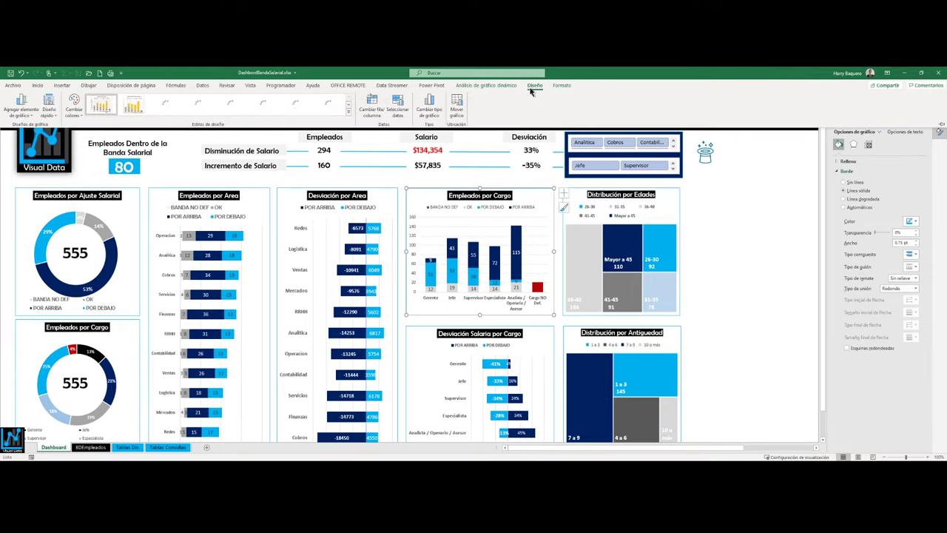
left_click(465, 86)
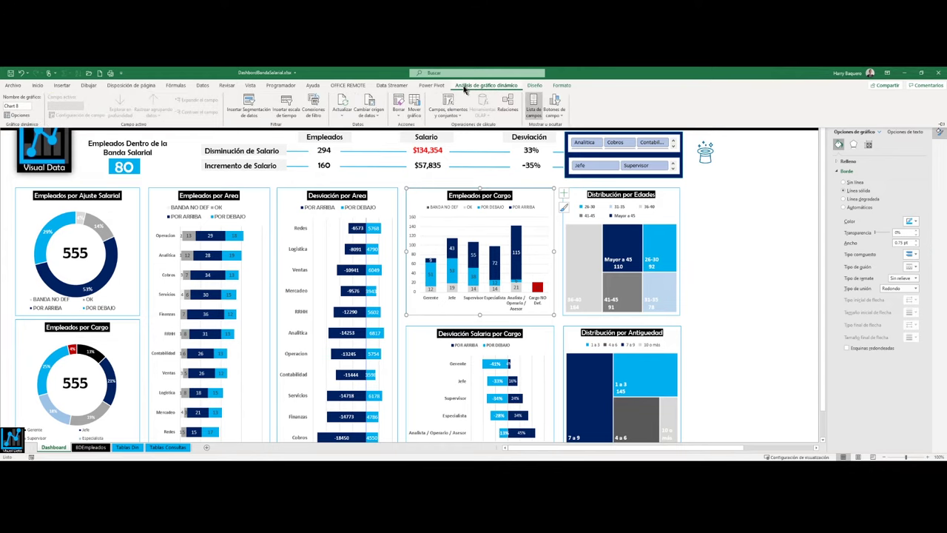
left_click(252, 114)
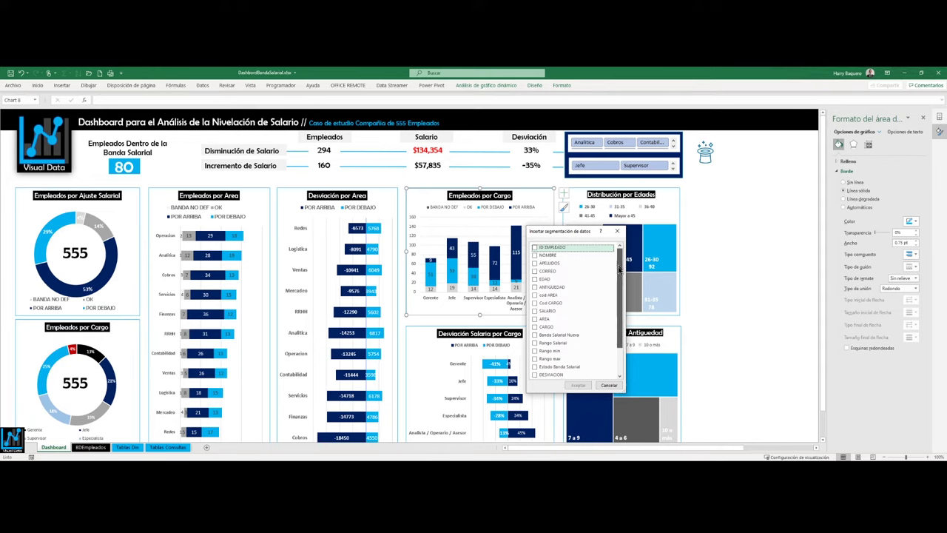
left_click(536, 319)
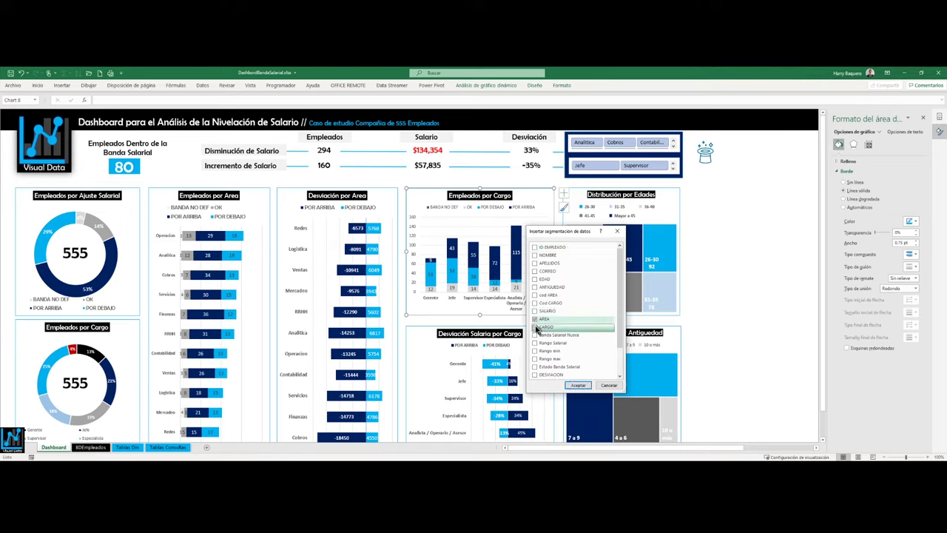
left_click(536, 327)
left_click(578, 385)
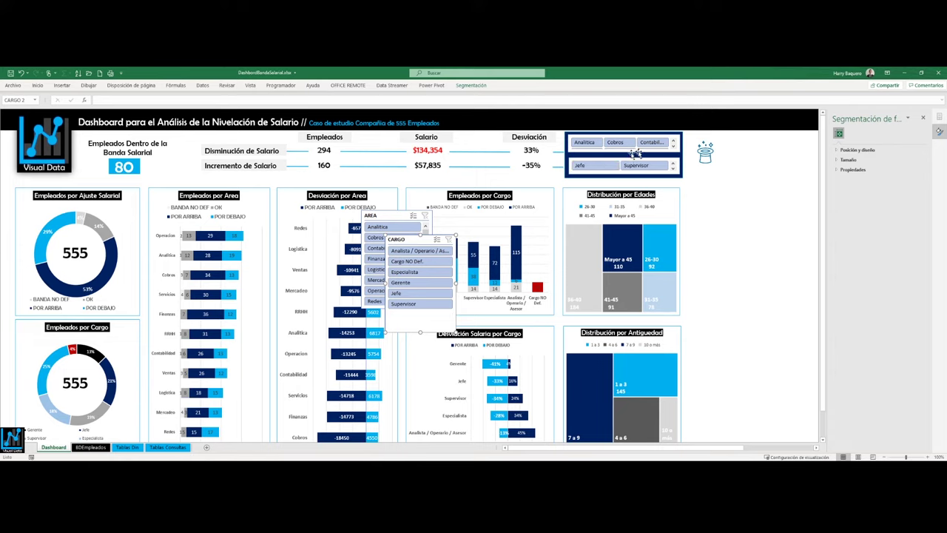
Turn off the CARGO slicer's header in Slicer Settings and resize it to a wide, short strip
right_click(418, 243)
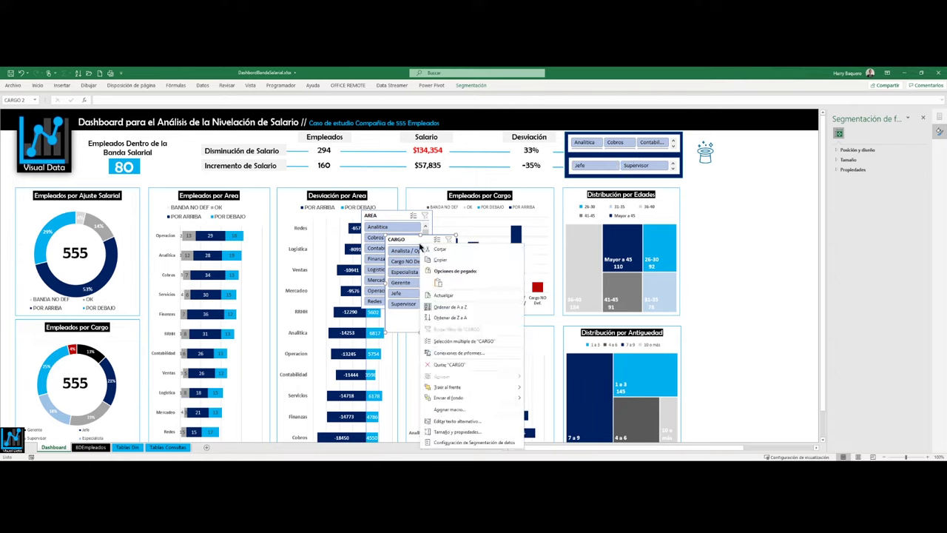
left_click(441, 442)
left_click_drag(443, 399, 624, 237)
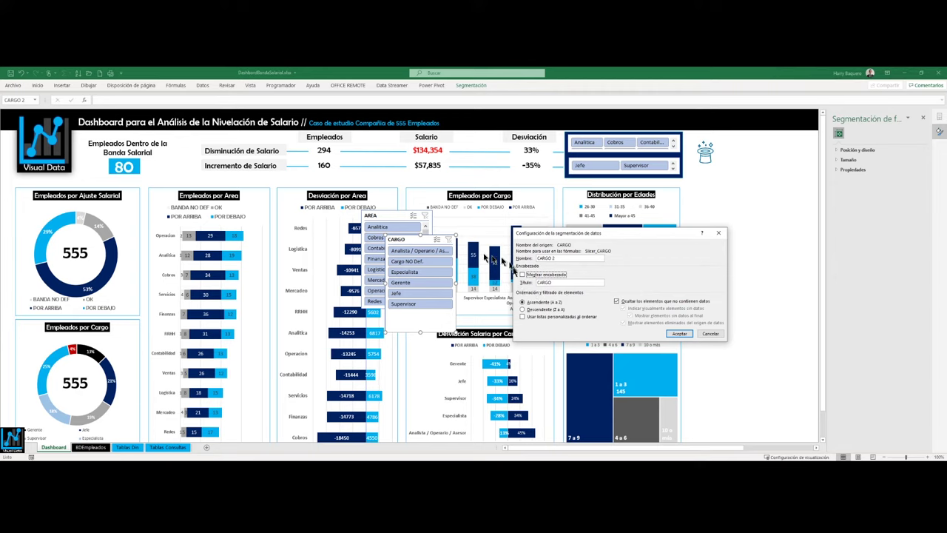
left_click(710, 334)
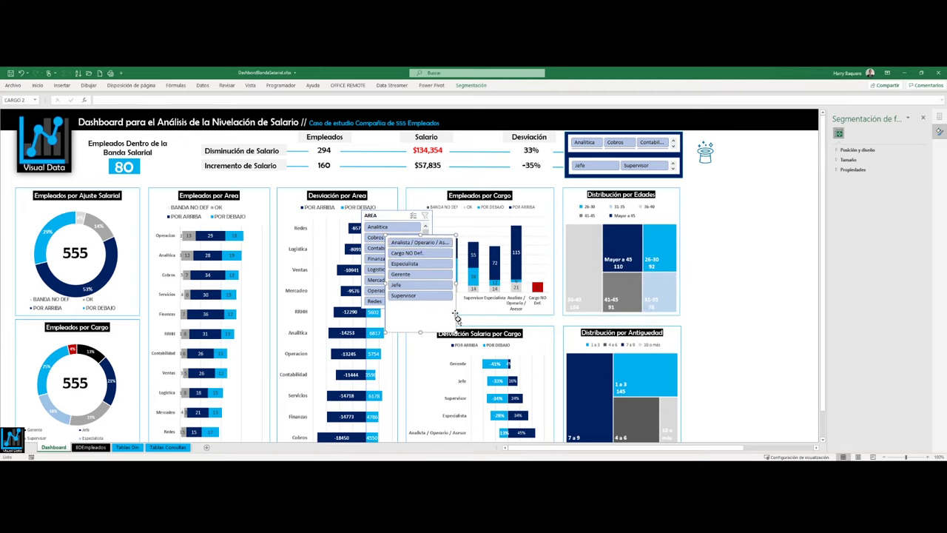
left_click_drag(455, 331, 505, 263)
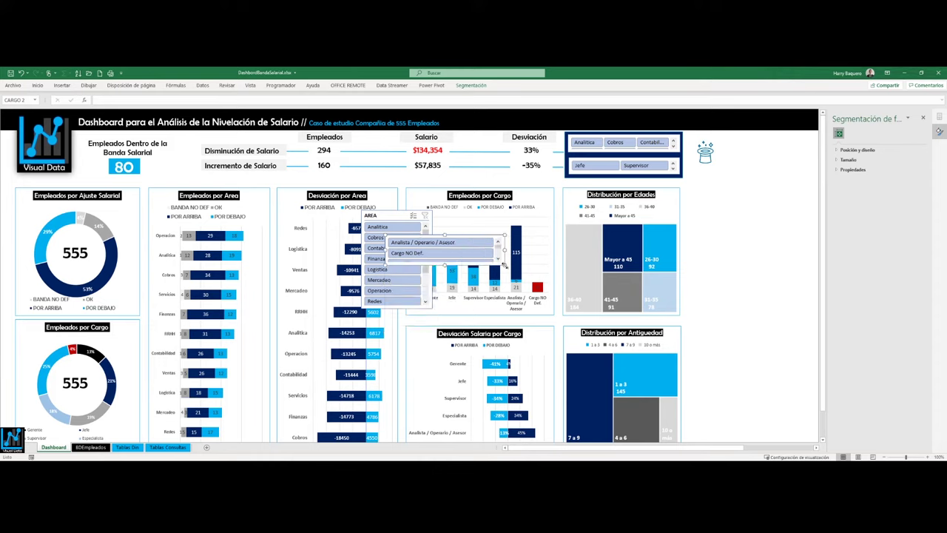
Set the CARGO slicer's Columns option to 4 so positions sit side by side
left_click(470, 86)
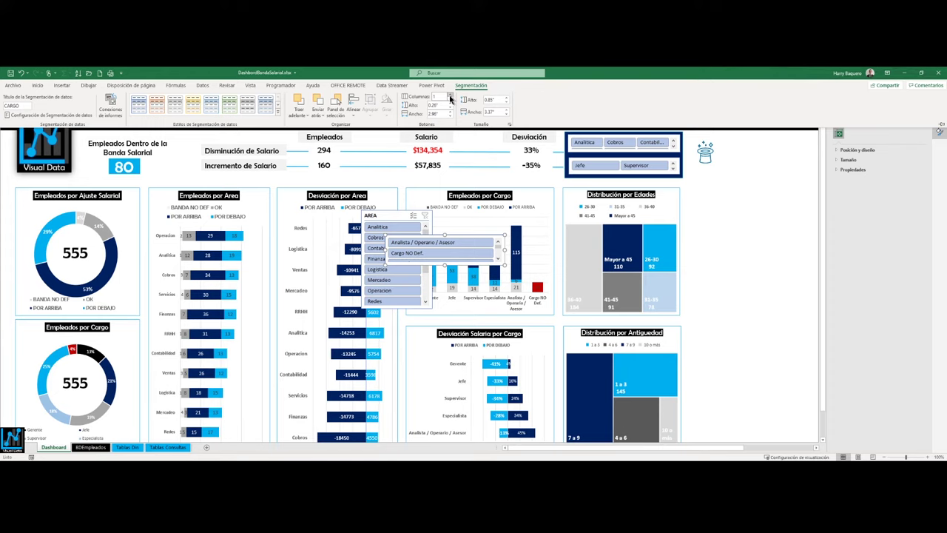
left_click(449, 97)
left_click(449, 97)
left_click(449, 97)
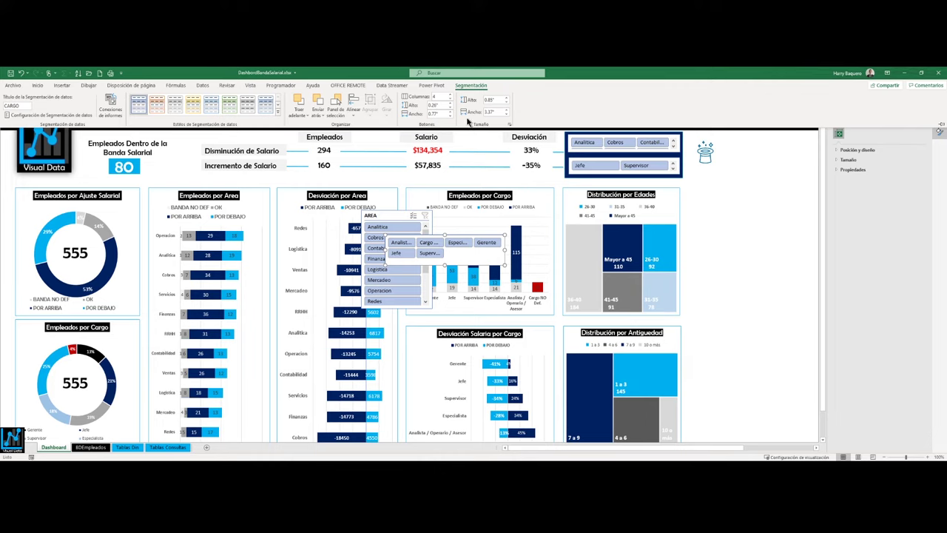
left_click(353, 105)
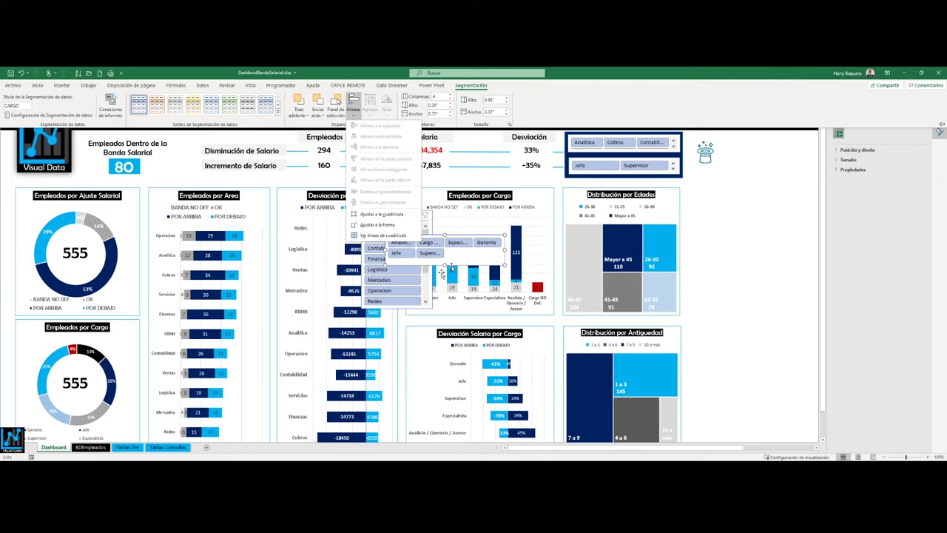
left_click(489, 265)
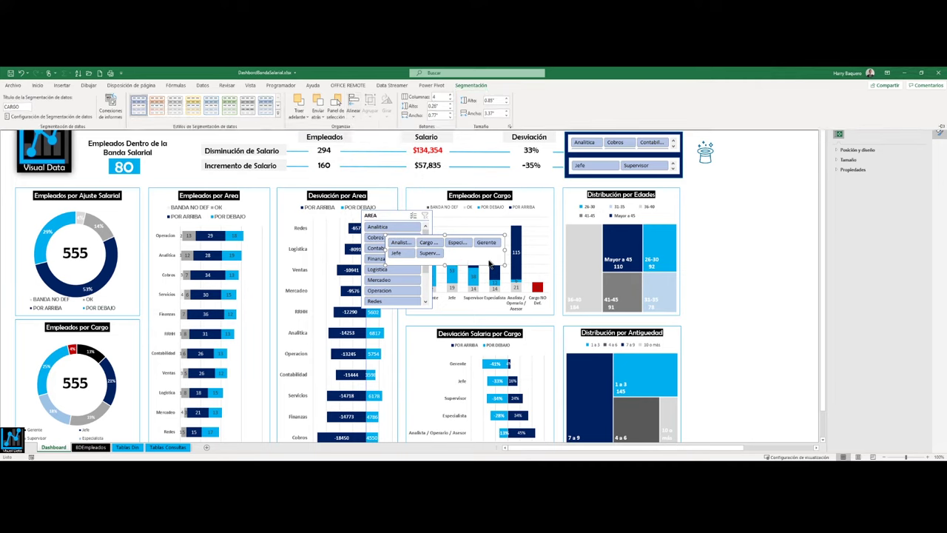
Disconnect PivotTable7, Ajuste Salarial por Area and Estado Banda vs Cargo from the CARGO slicer's report connections
right_click(488, 259)
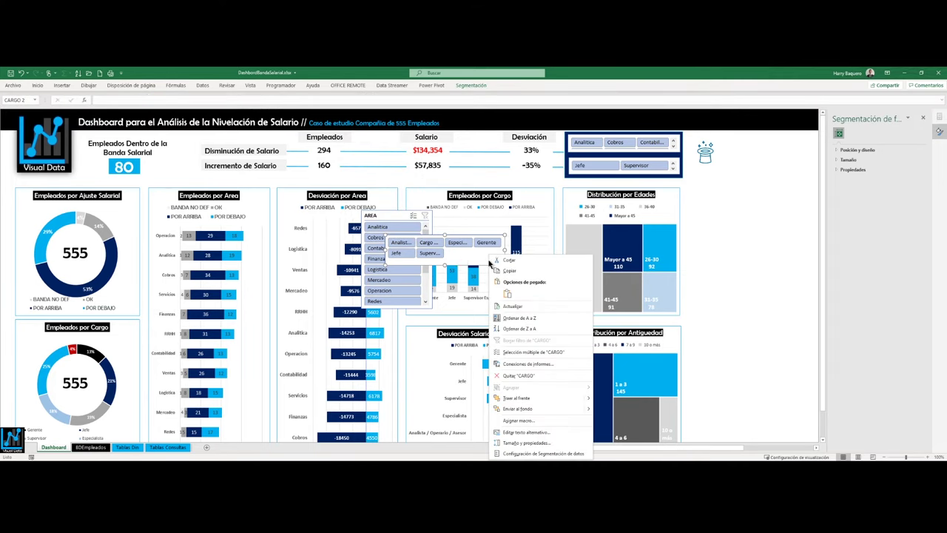
left_click(526, 363)
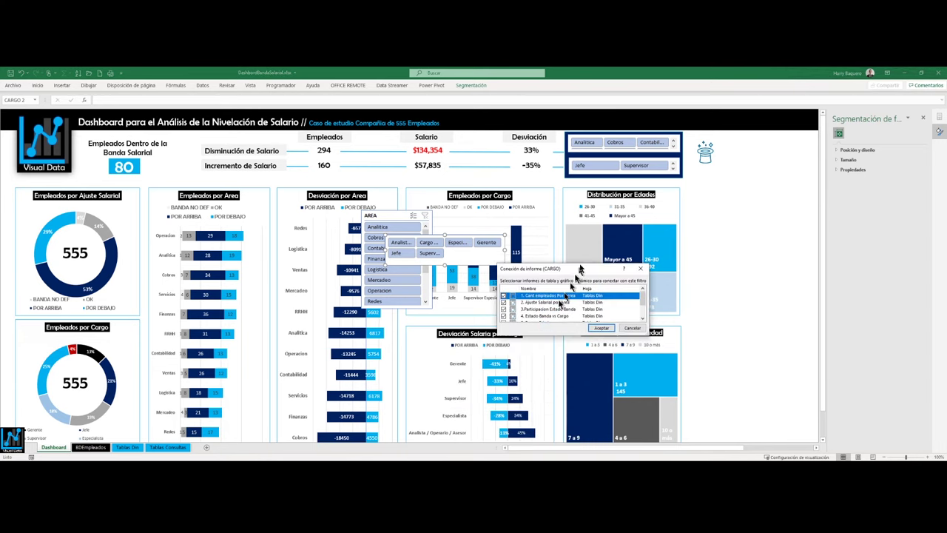
left_click_drag(525, 345, 586, 196)
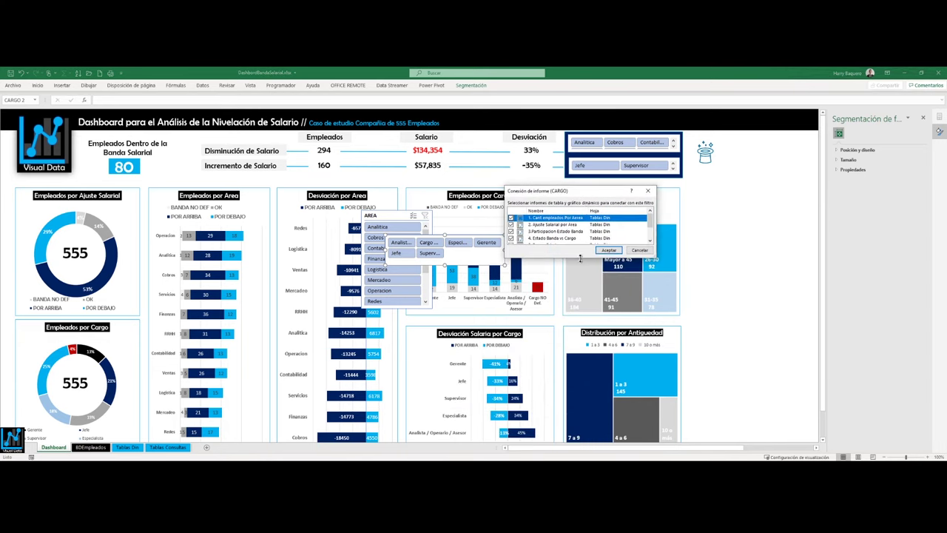
left_click_drag(581, 258, 581, 366)
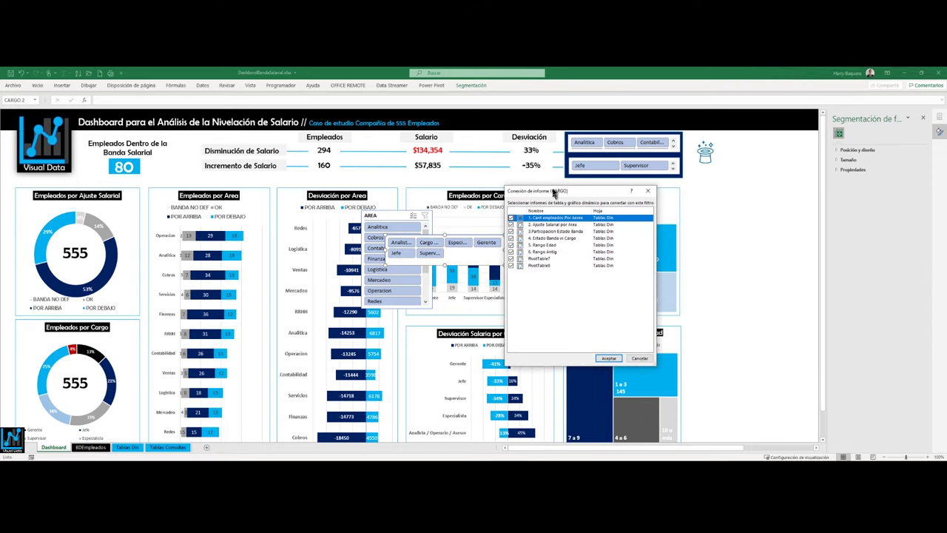
left_click_drag(554, 191, 622, 194)
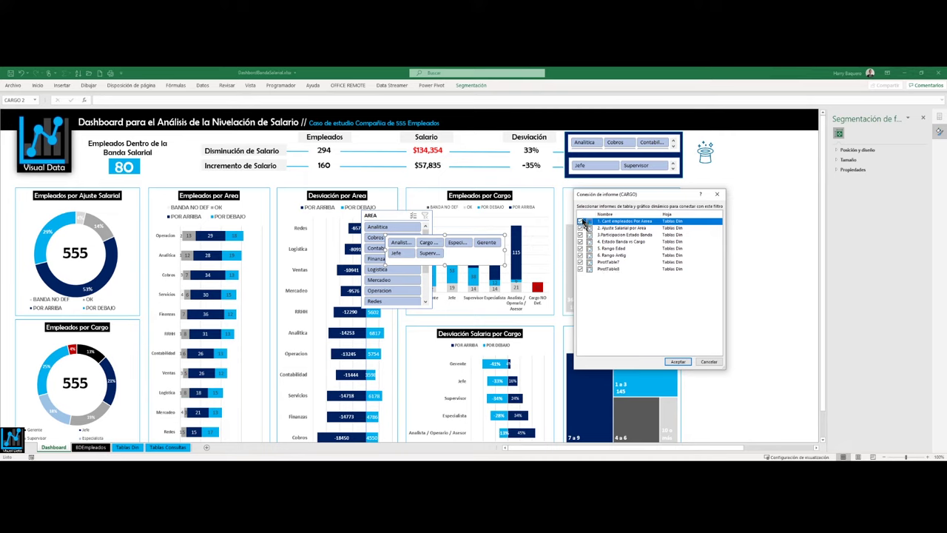
left_click(580, 261)
left_click(581, 227)
left_click(580, 228)
left_click(580, 242)
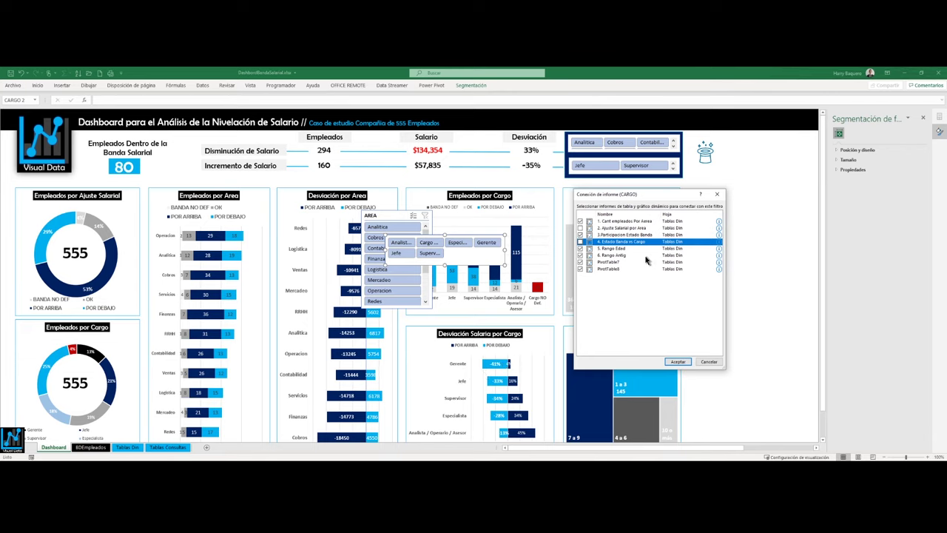
left_click(703, 360)
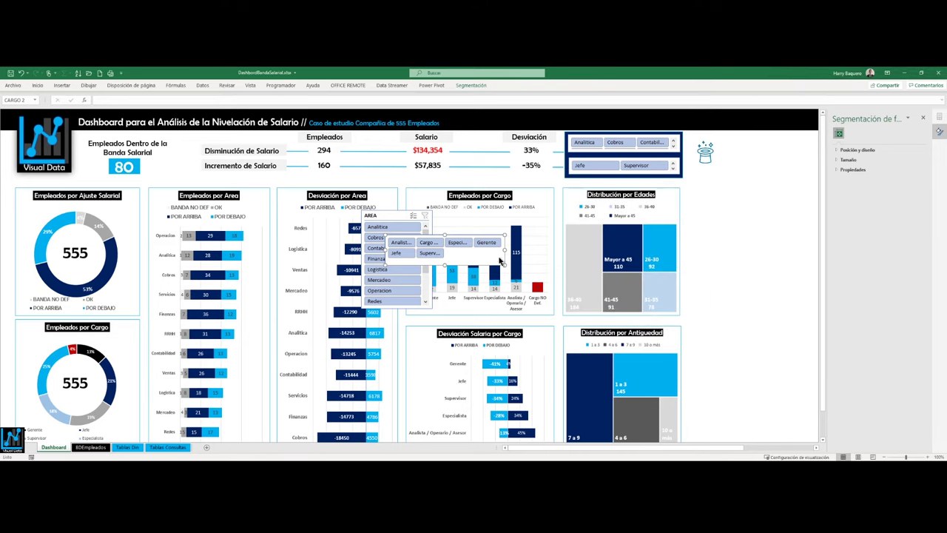
Delete the Cargo and AREA slicers, putting the navy slicer frame back after an accidental move
key("Delete")
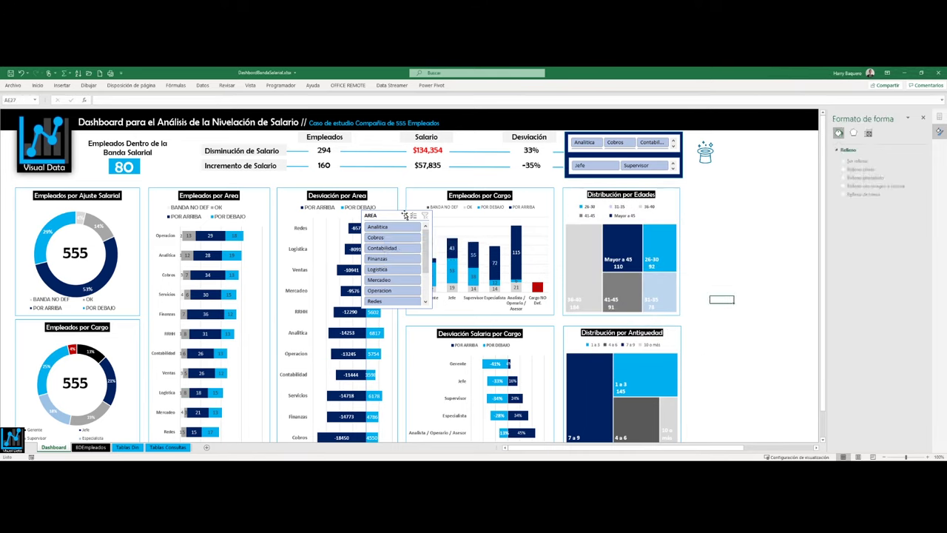
left_click(405, 215)
key("Delete")
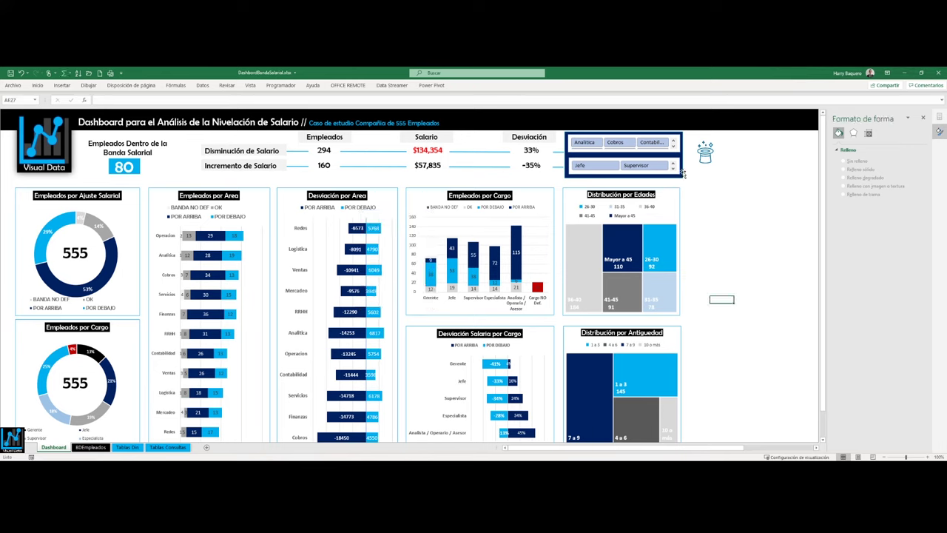
left_click_drag(682, 173, 708, 195)
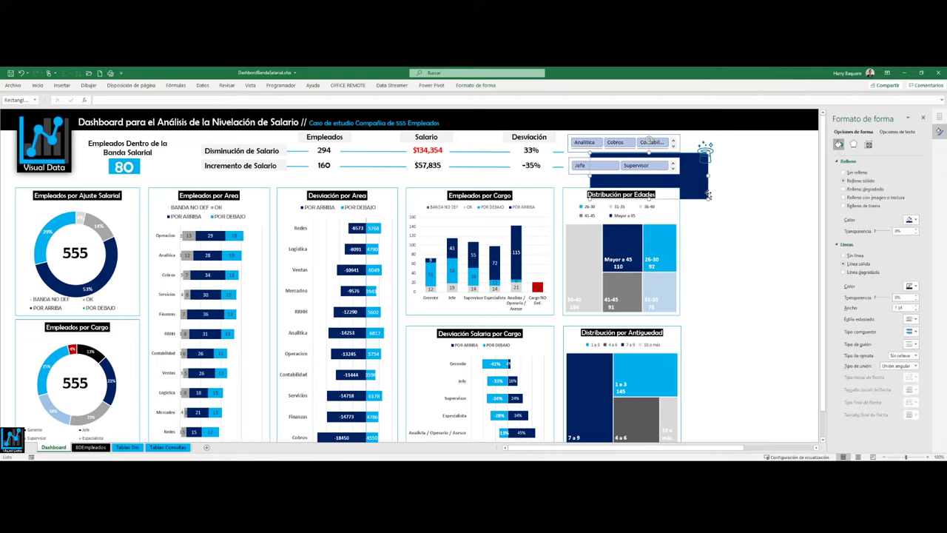
key("Escape")
left_click(707, 193)
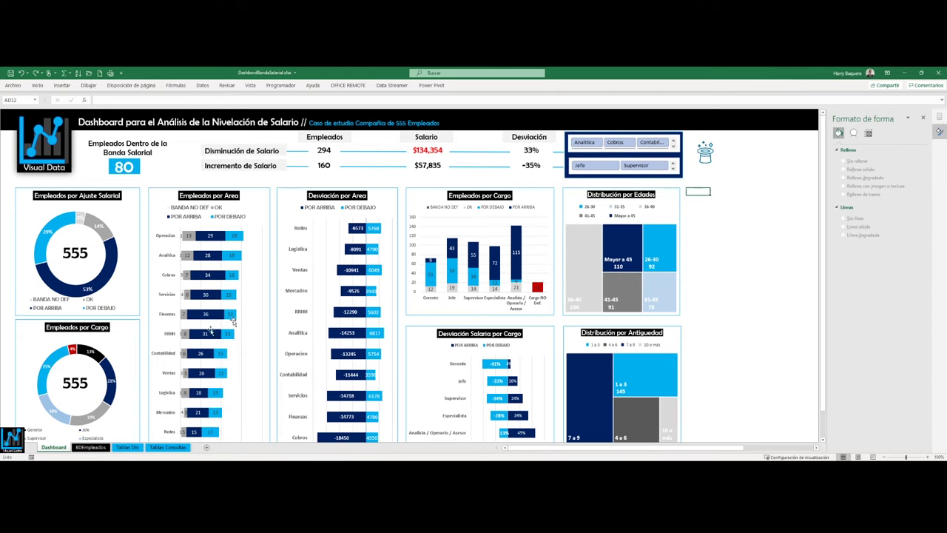
Unhide the DashPastel sheet, then flip between the navy Dashboard and pink DashPastel
right_click(64, 447)
left_click(85, 429)
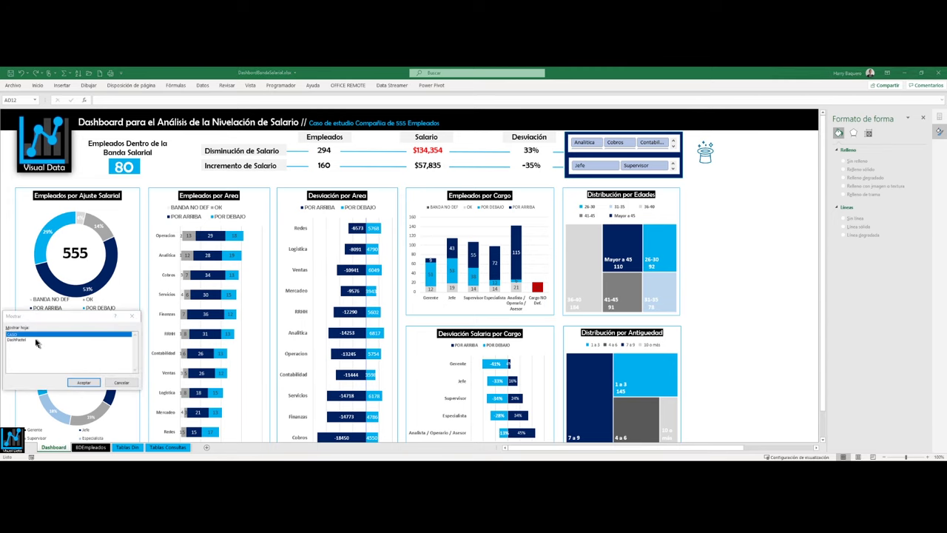
left_click(23, 339)
mouse_move(72, 317)
left_mouse_down()
mouse_move(501, 230)
mouse_move(734, 244)
left_mouse_up()
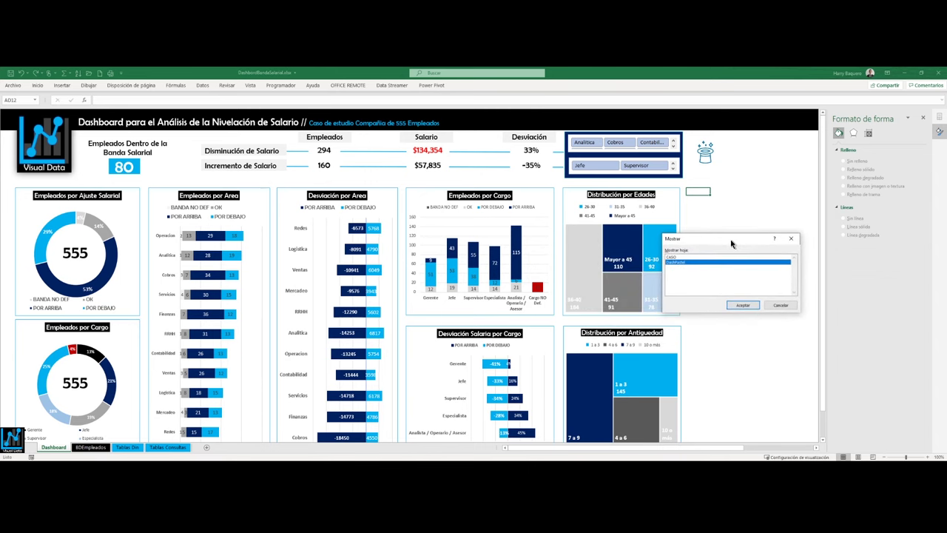
left_click(746, 305)
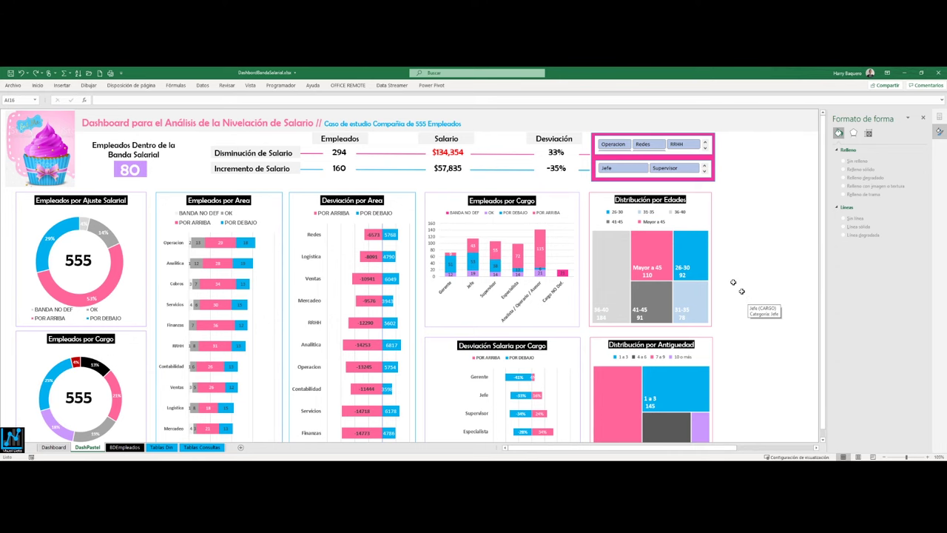
left_click(52, 447)
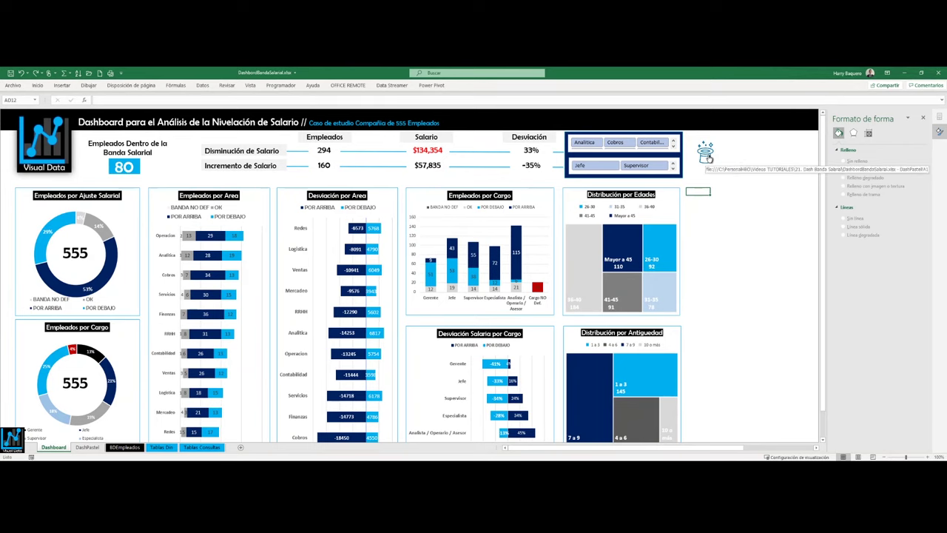
key("ctrl+Page_Down")
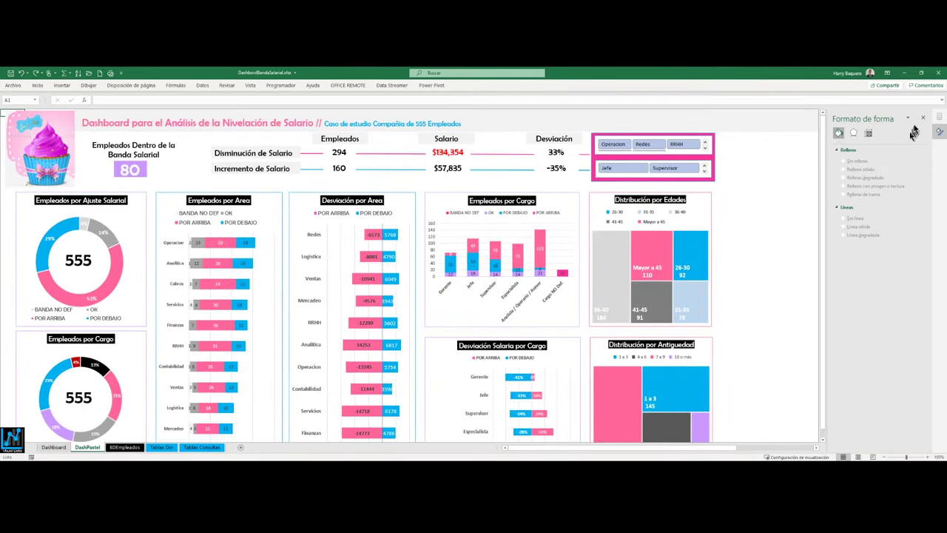
Close the Formato de forma pane and scroll over the pink dashboard
left_click(922, 119)
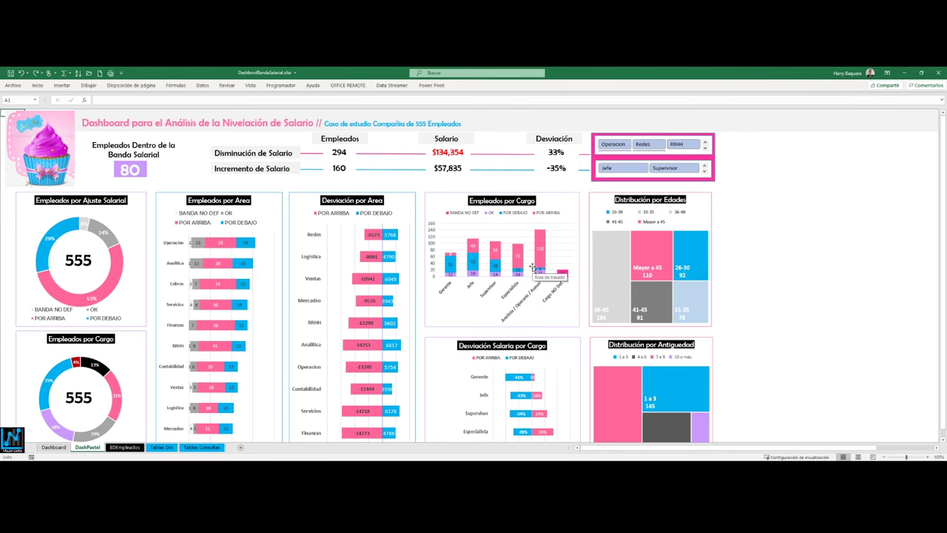
scroll(532, 268, "down", 1)
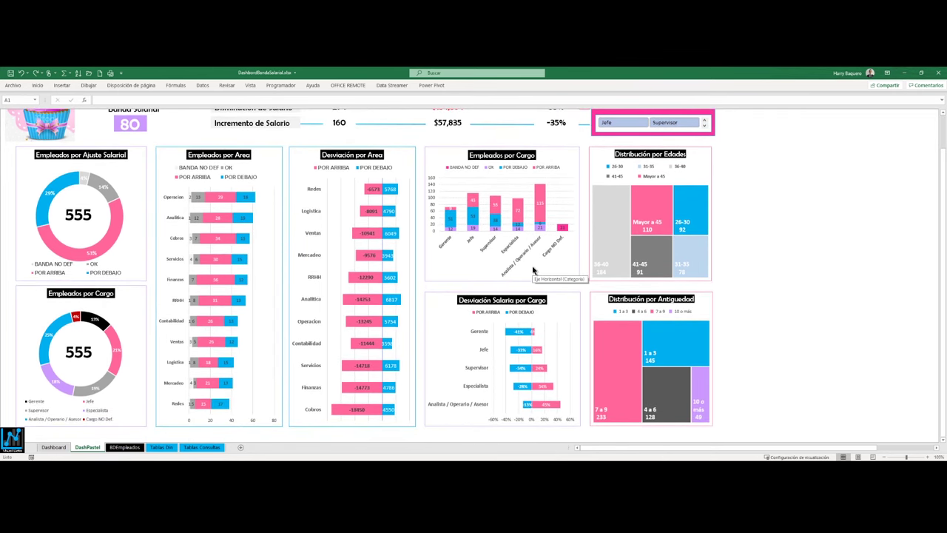
scroll(532, 265, "up", 1)
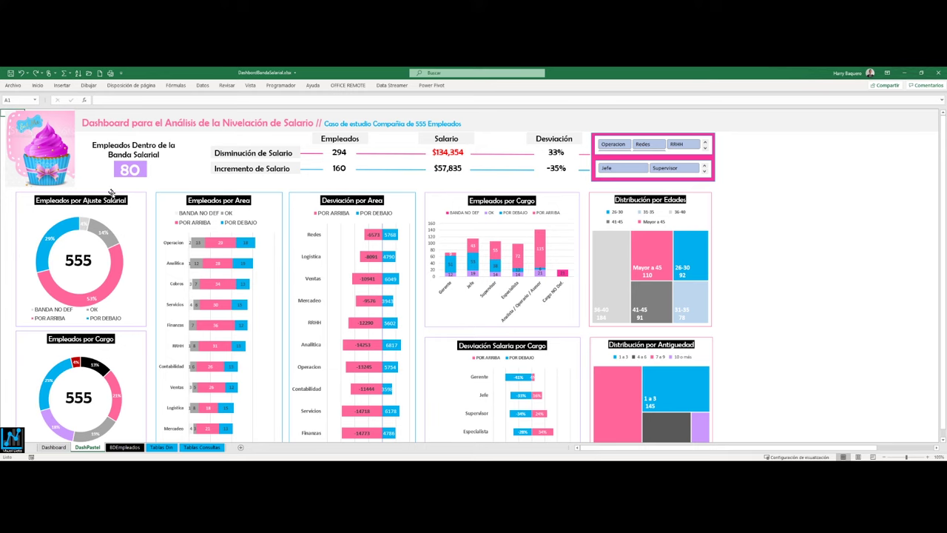
scroll(119, 235, "down", 1)
scroll(119, 232, "up", 1)
scroll(707, 246, "down", 1)
scroll(706, 247, "down", 1)
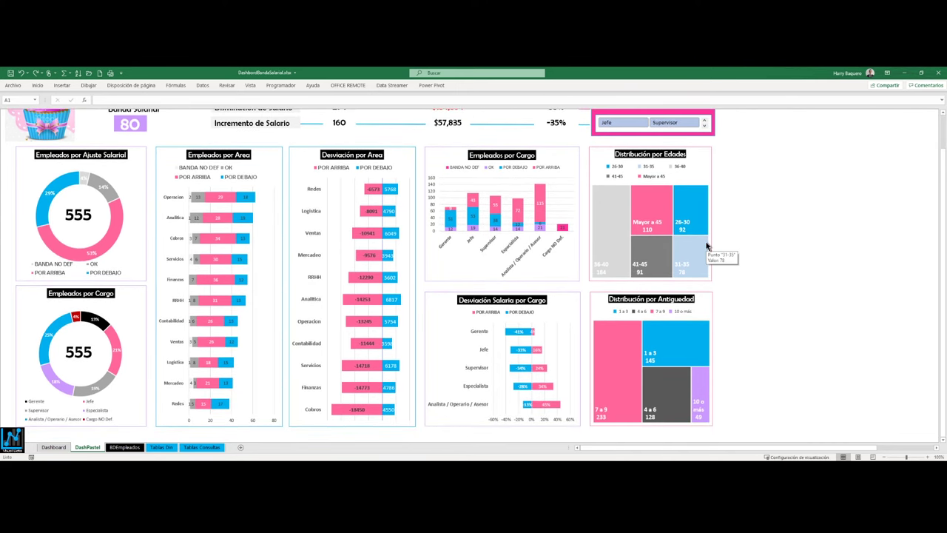
scroll(706, 247, "up", 1)
scroll(706, 246, "up", 1)
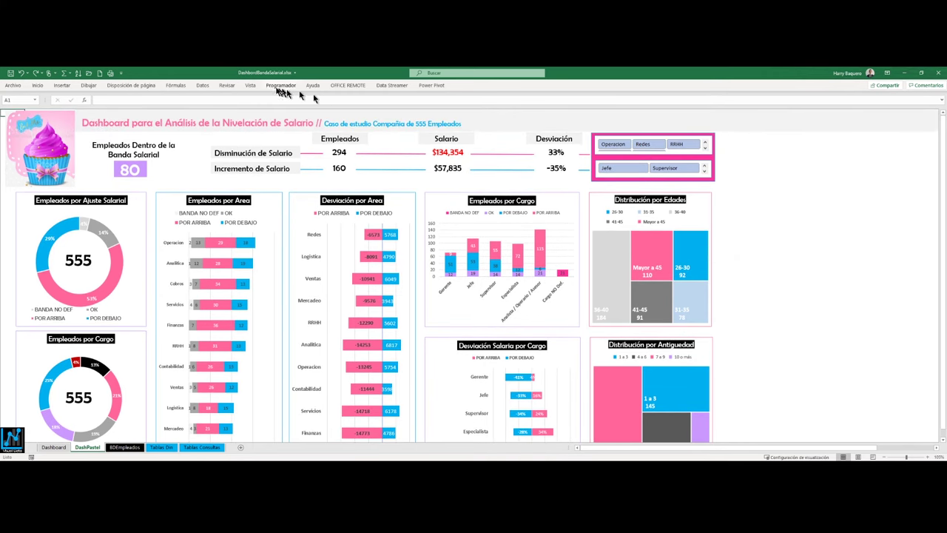
Turn off the Barra de fórmulas from the Vista tab
left_click(250, 85)
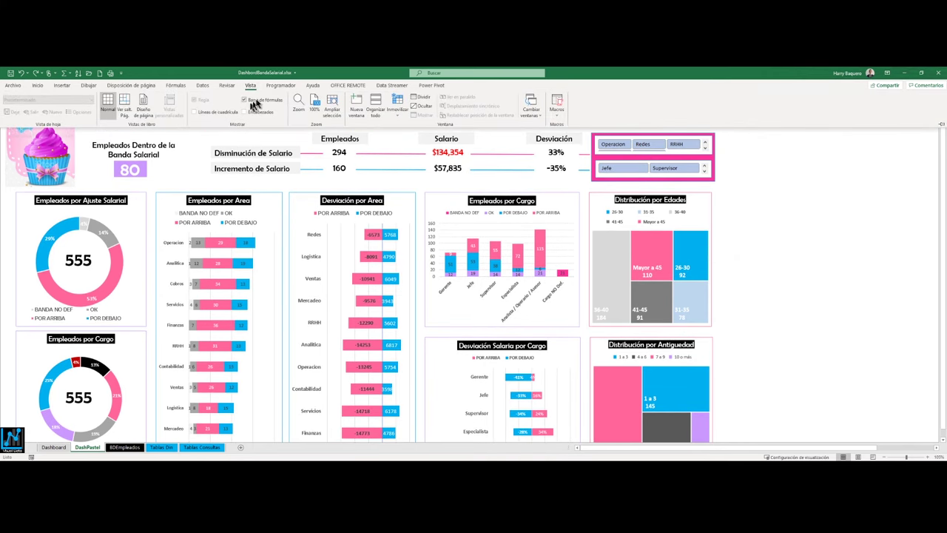
left_click(245, 99)
left_click(848, 231)
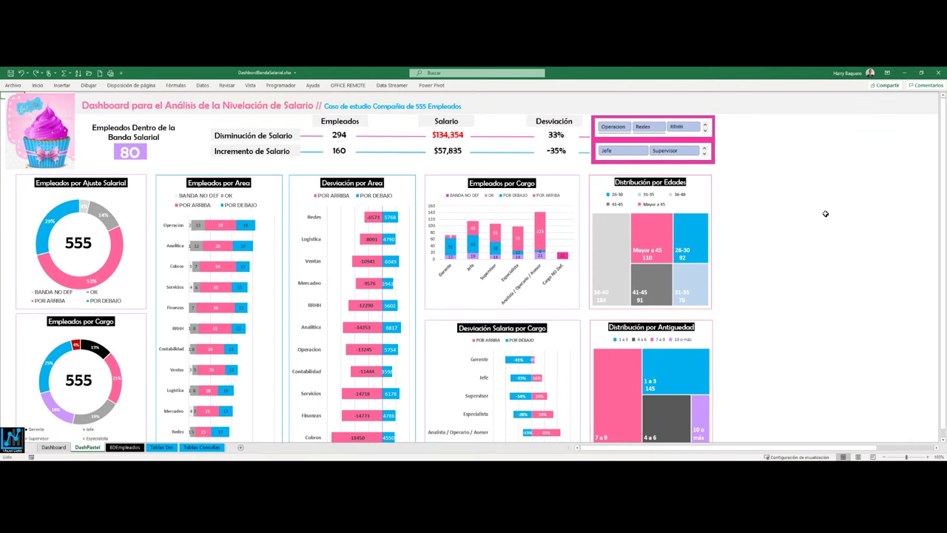
left_click(825, 213)
scroll(825, 213, "down", 1)
scroll(825, 213, "up", 1)
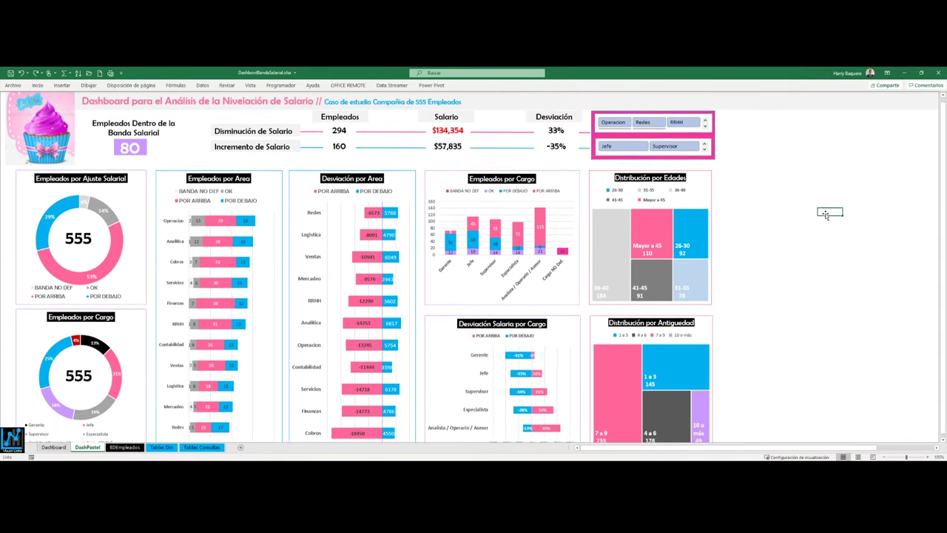
Set the ribbon to Ocultar automáticamente and return to the navy Dashboard sheet
left_click(887, 72)
left_click(887, 86)
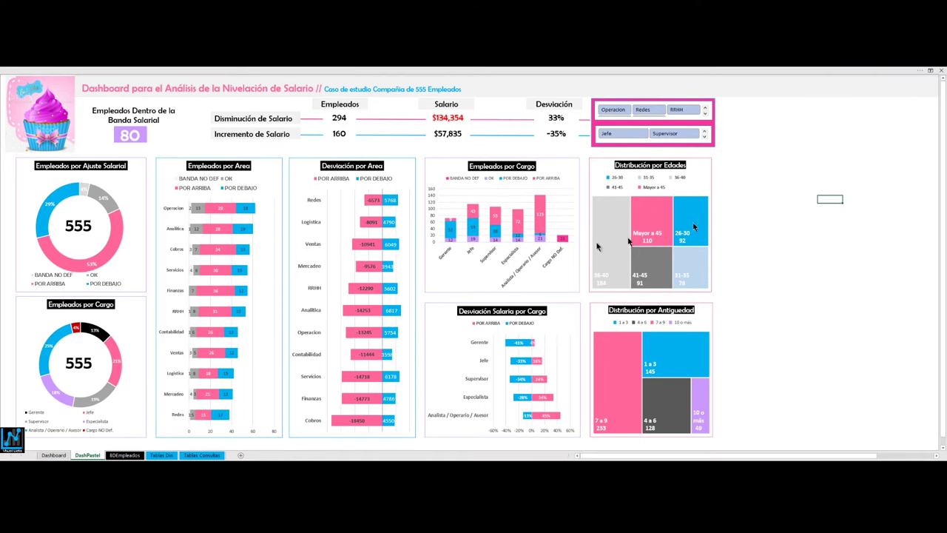
left_click(59, 455)
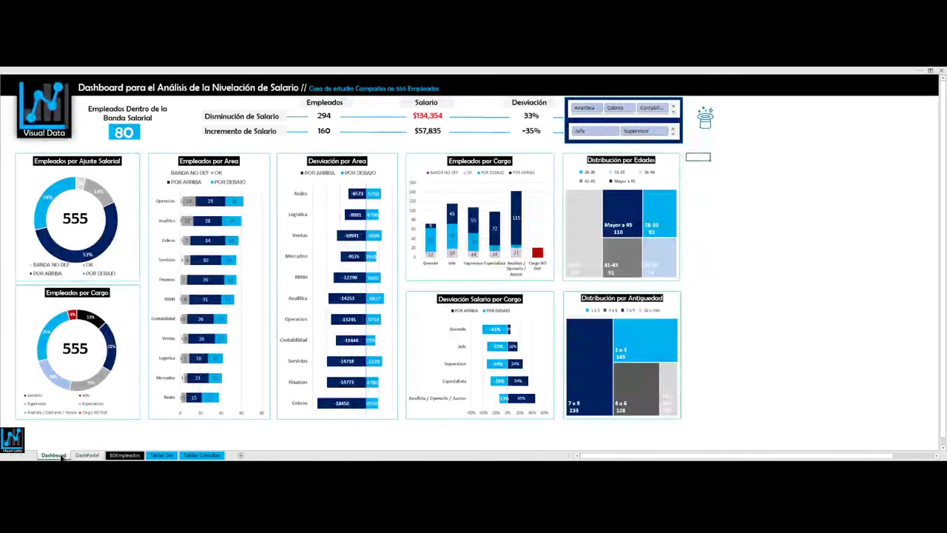
Compare DashPastel against the navy Dashboard, ending on the pink DashPastel sheet
left_click(100, 455)
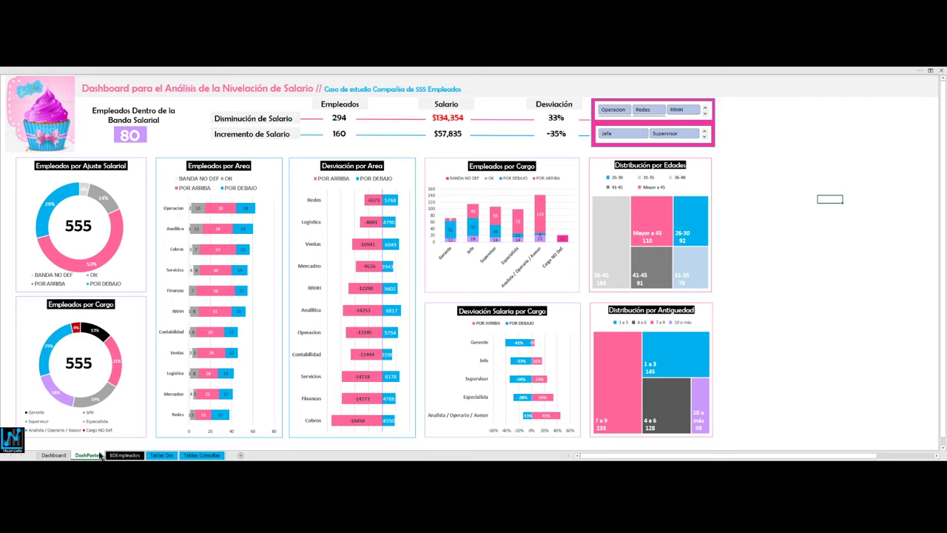
left_click(50, 454)
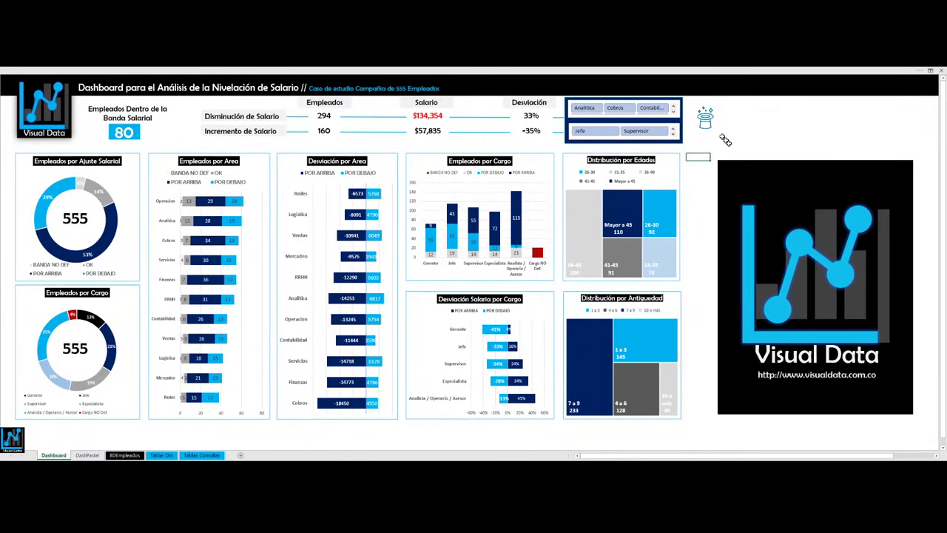
key("ctrl+Page_Down")
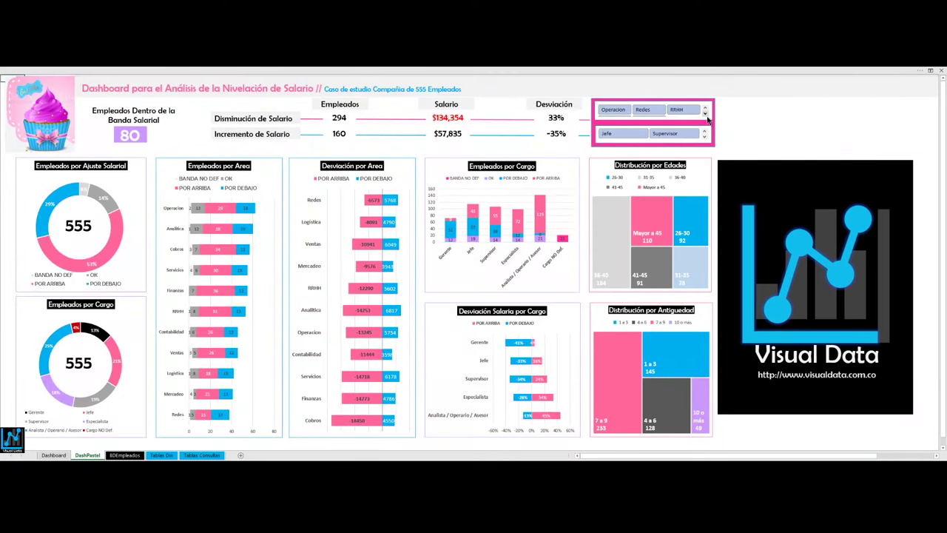